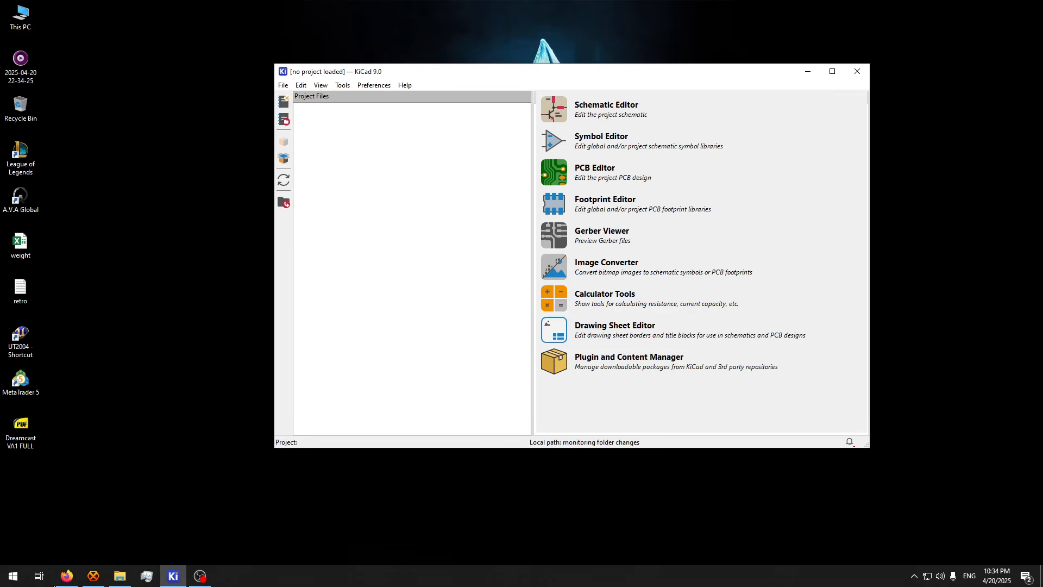
- Switch to Firefox and look over the Thundertronics home page and the products on its store page
click(66, 576)
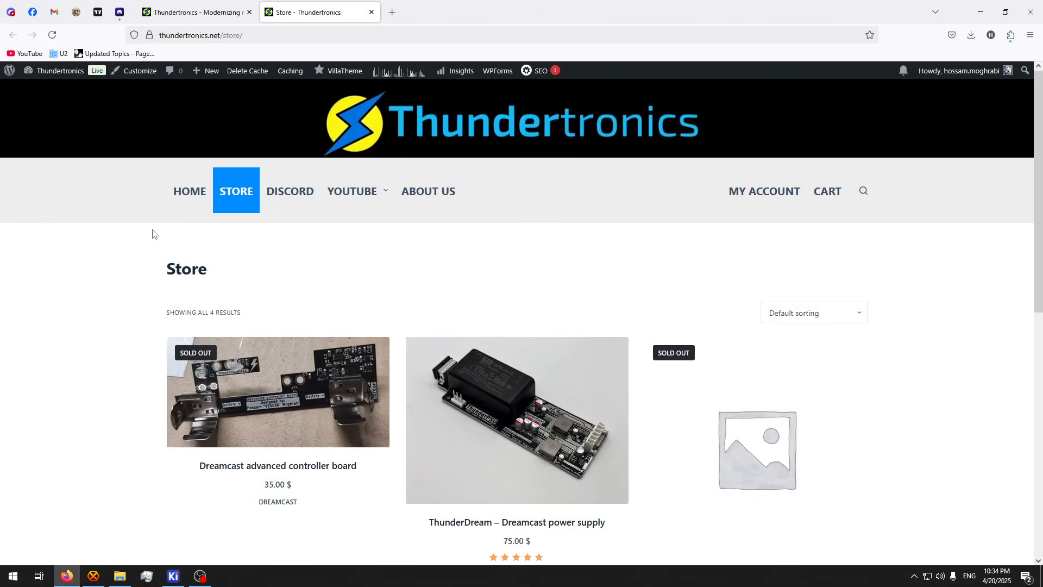
key(ctrl+Tab)
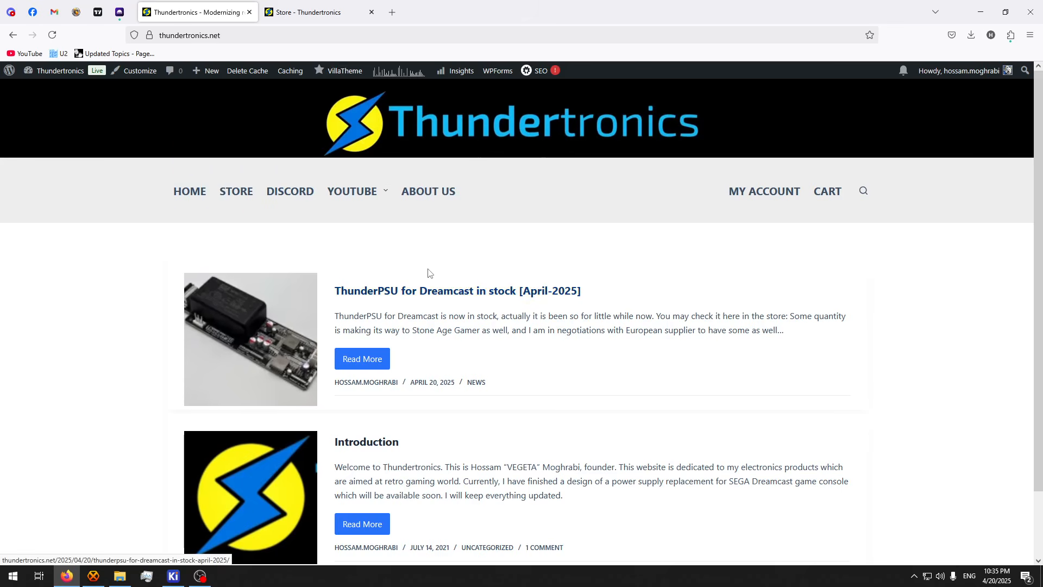
click(321, 10)
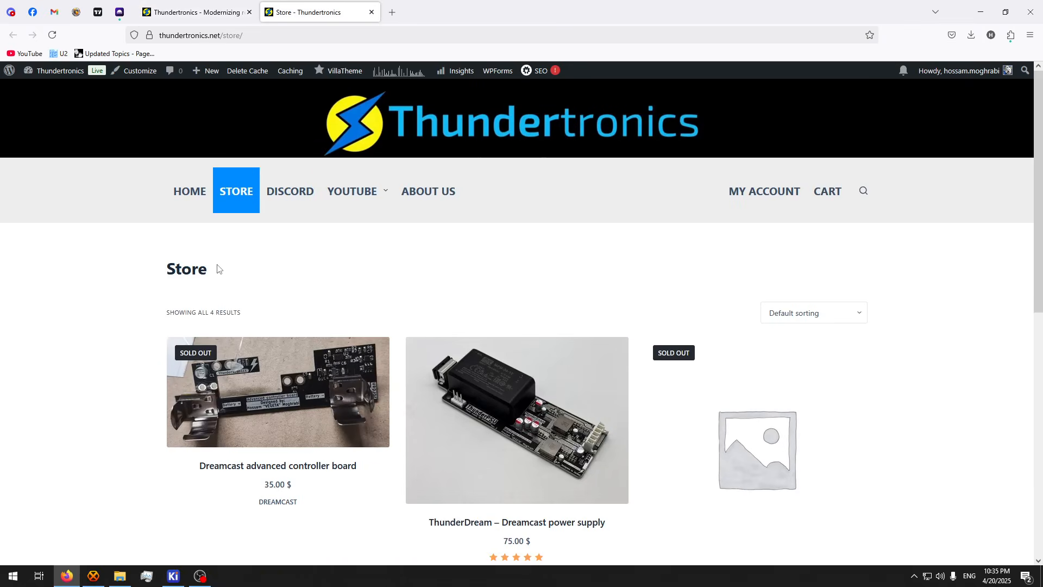
scroll(104, 354, down, 3)
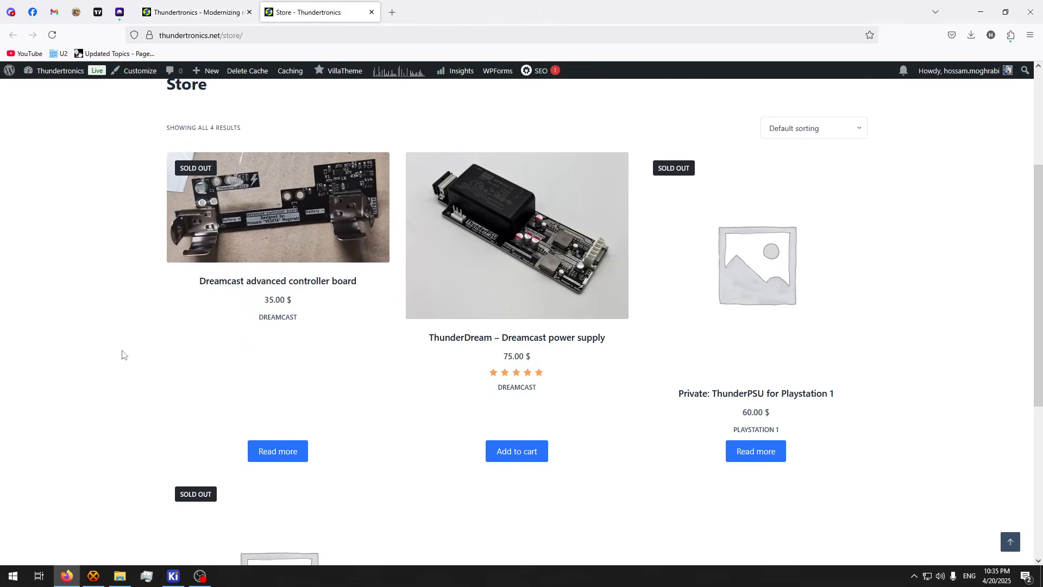
scroll(191, 354, up, 3)
scroll(565, 529, down, 2)
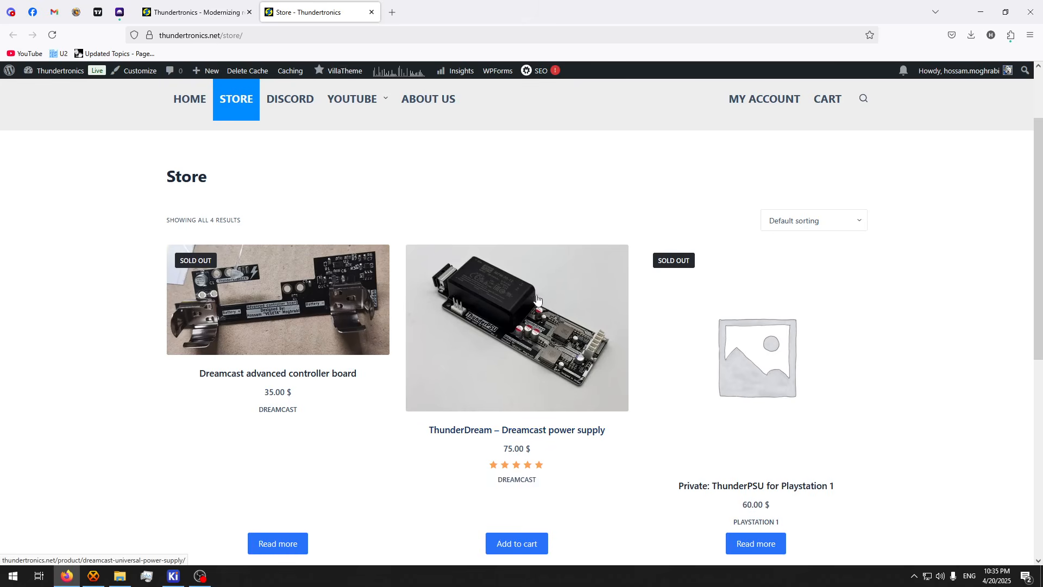
scroll(538, 289, up, 1)
scroll(538, 289, up, 2)
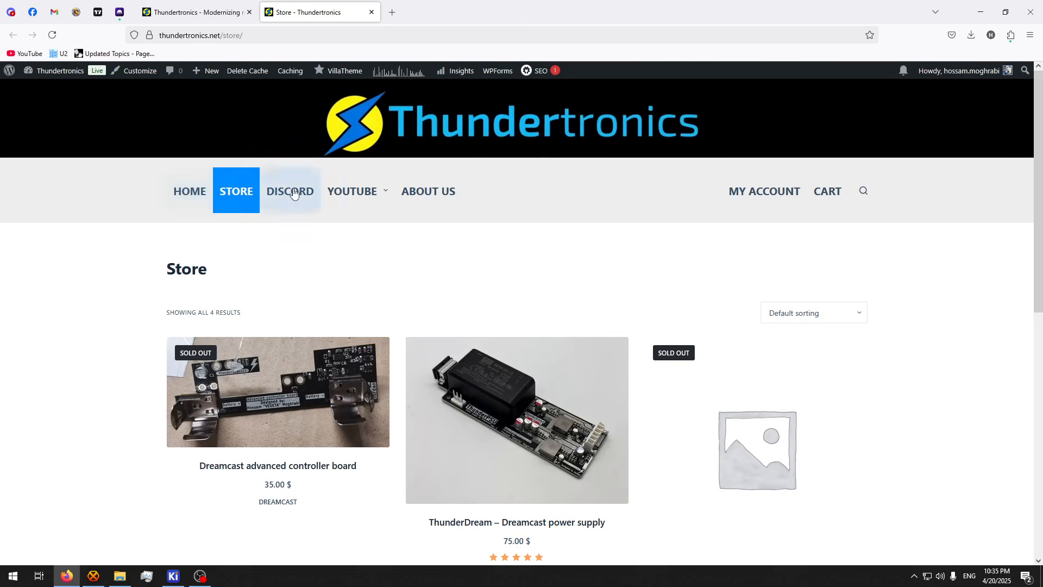
- Open the site's YouTube link in a new tab, view the Thundertronics channel page, and return to KiCad
right_click(351, 185)
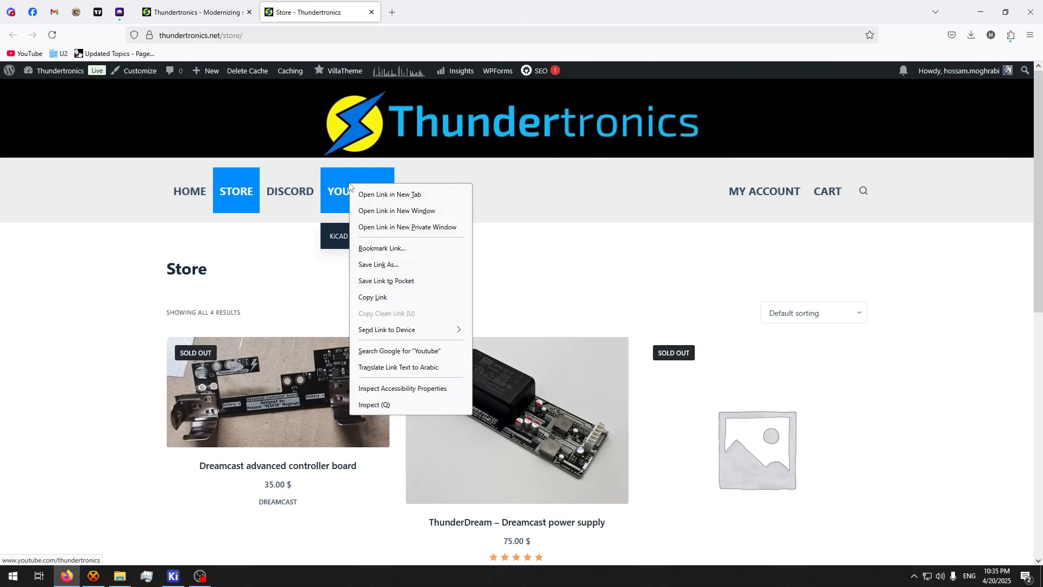
click(375, 191)
click(413, 7)
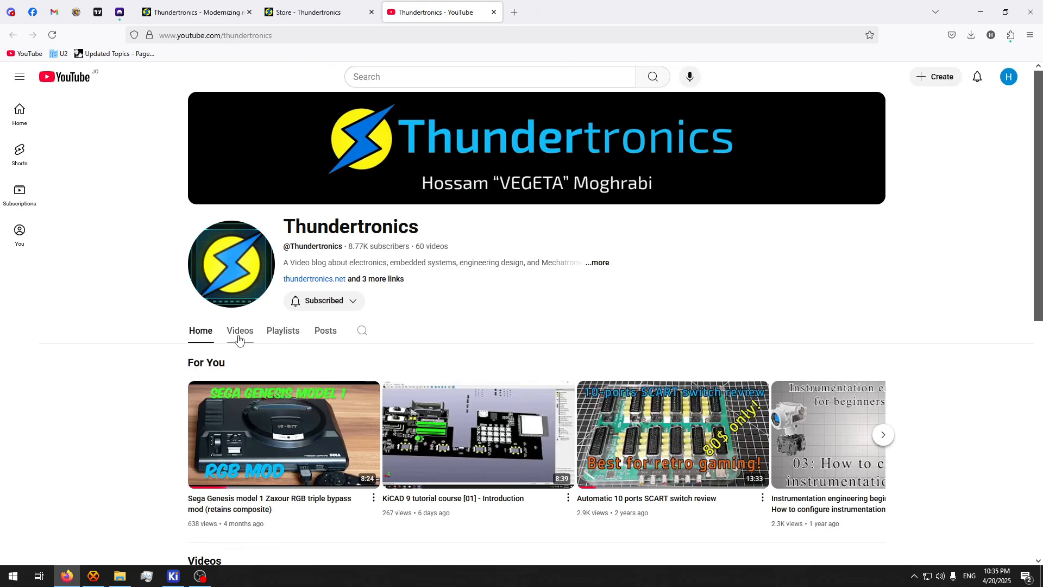
mouse_move(477, 436)
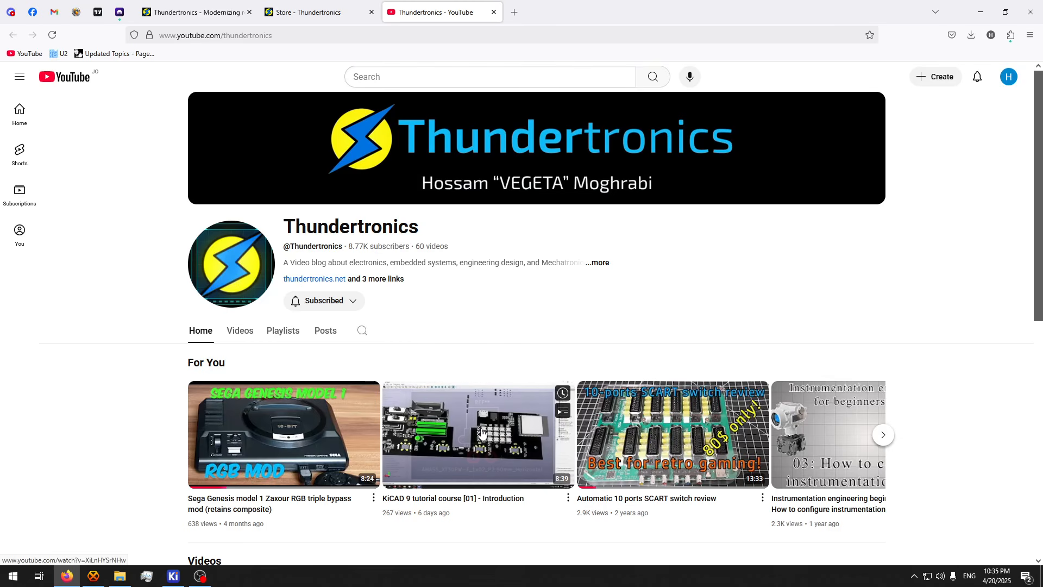
click(66, 577)
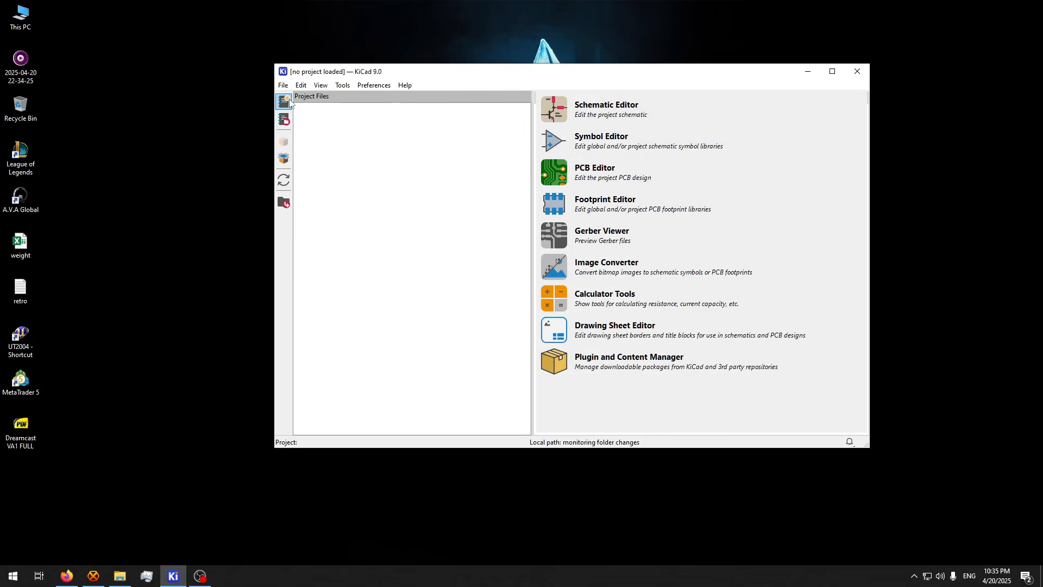
- Create a new project named simple_project in its own folder under "tutorial course projects\simple project"
click(283, 85)
click(326, 100)
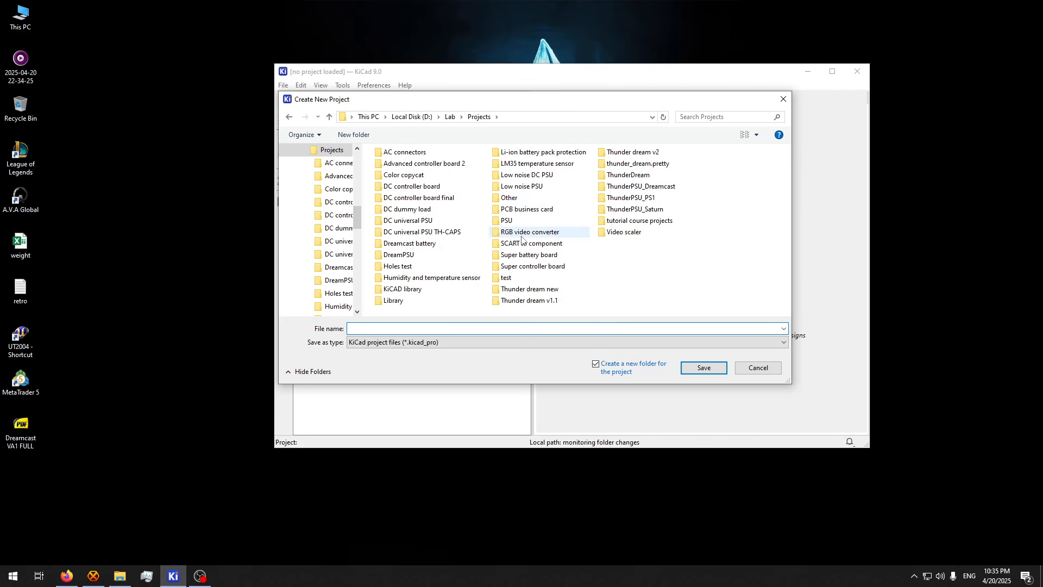
click(410, 278)
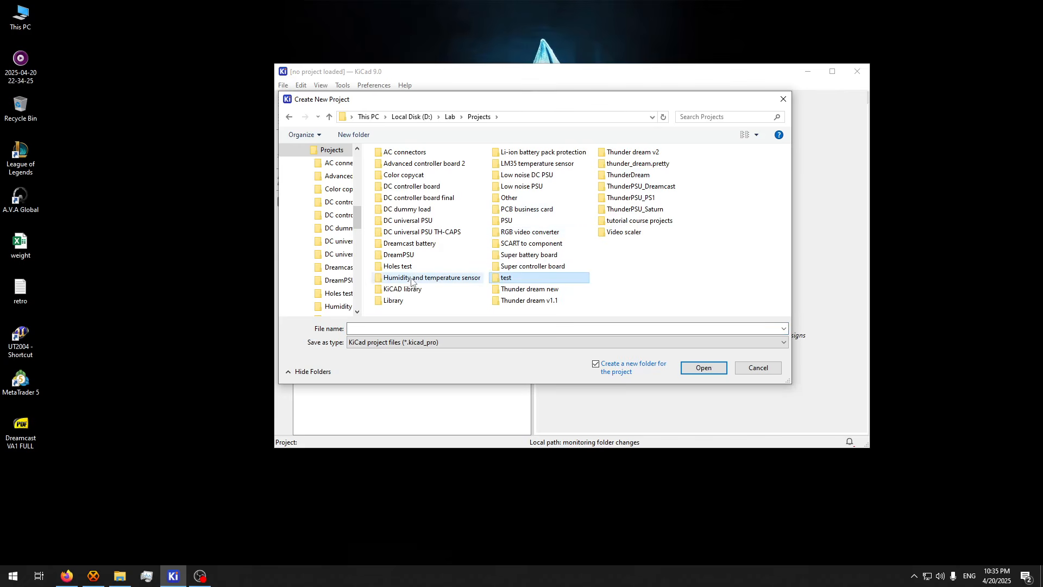
click(629, 174)
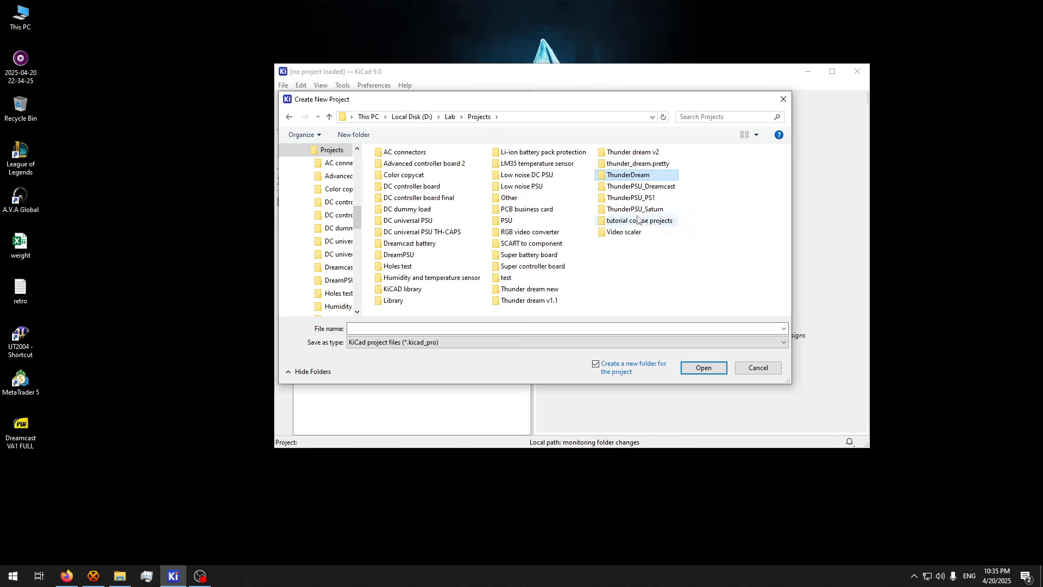
double_click(637, 221)
double_click(405, 156)
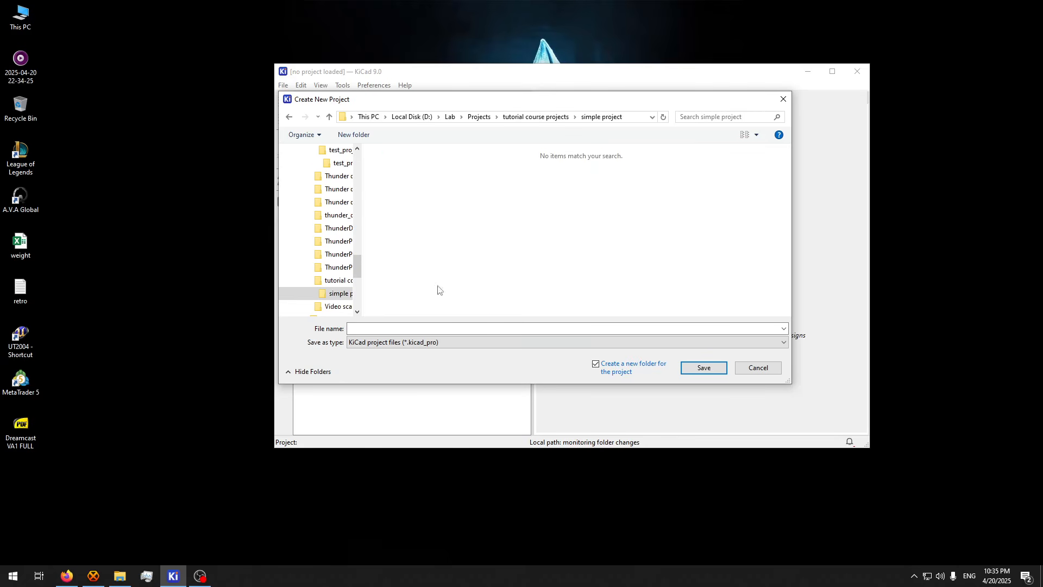
click(443, 329)
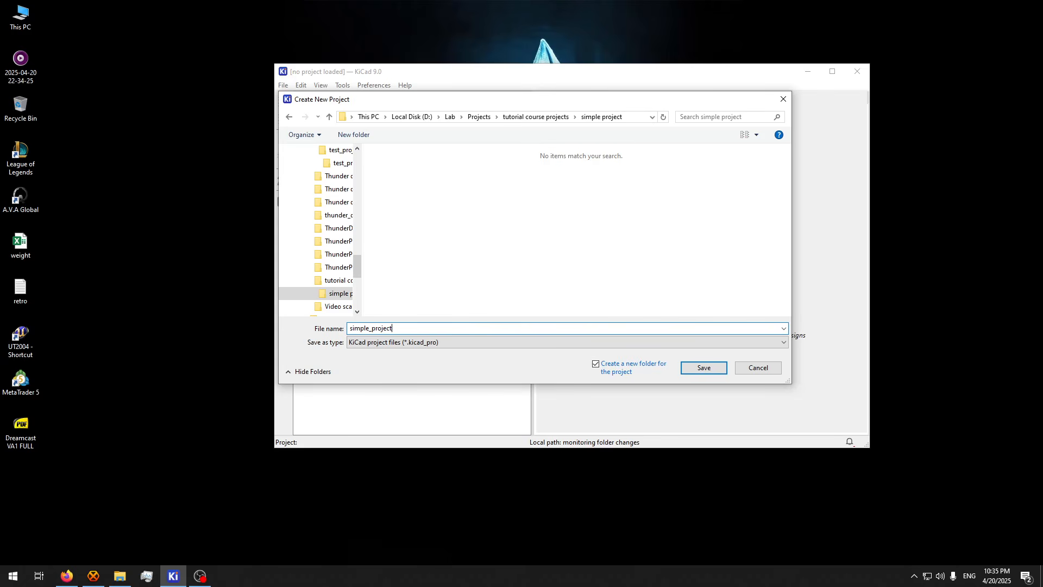
click(701, 365)
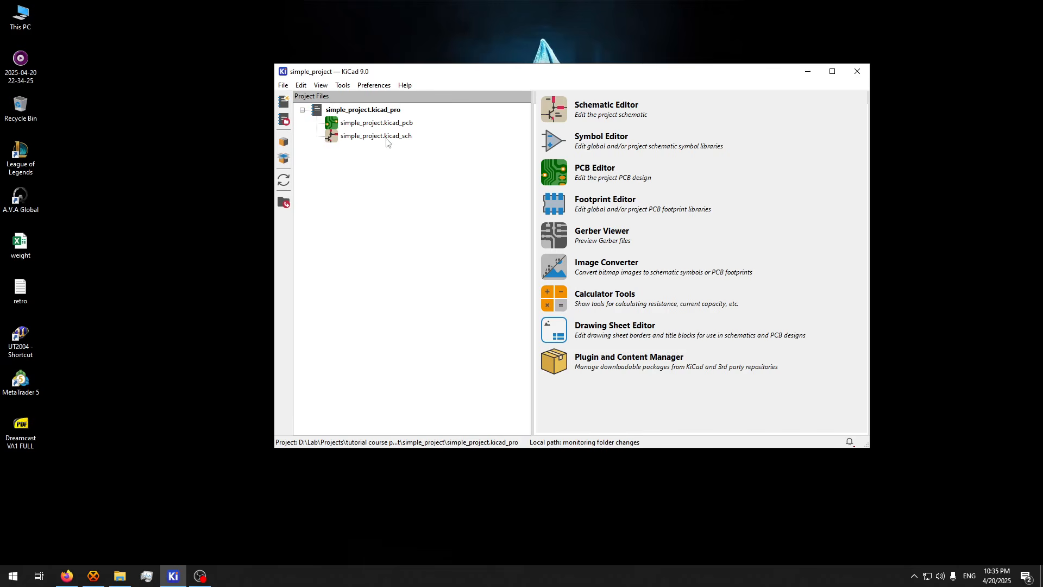
- Open the project's schematic file simple_project.kicad_sch for editing
click(375, 140)
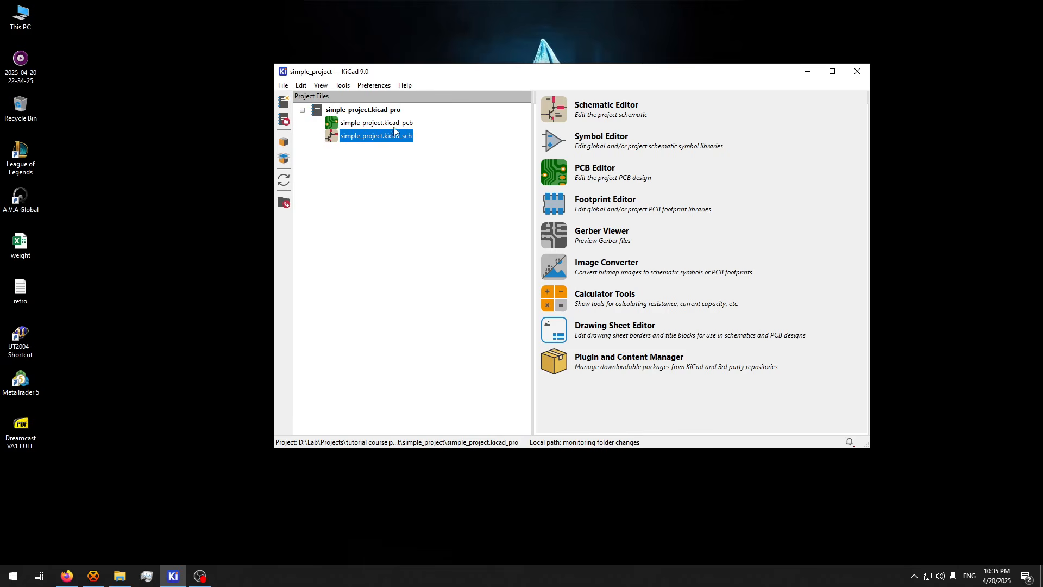
click(395, 123)
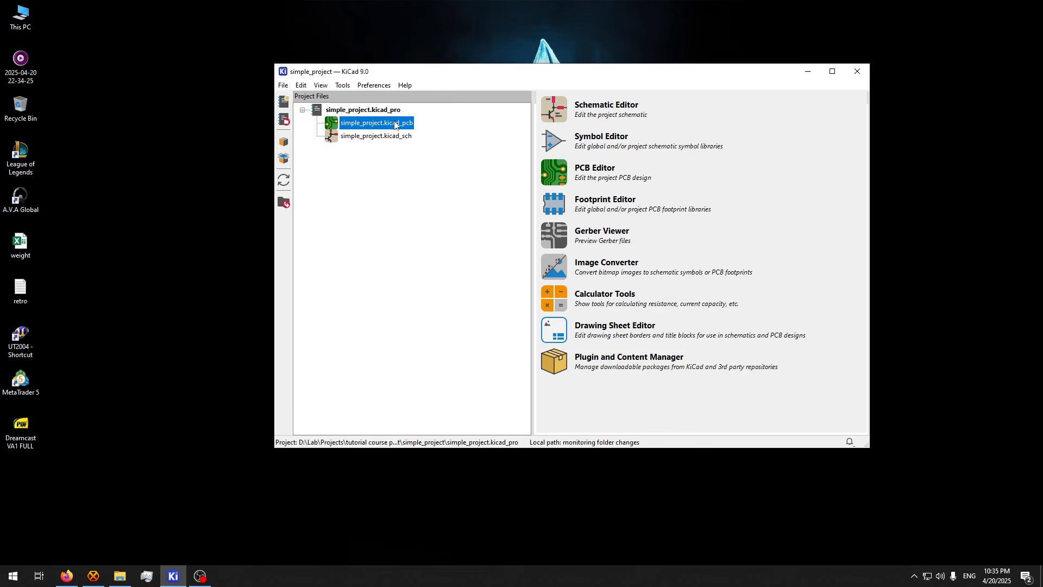
double_click(370, 138)
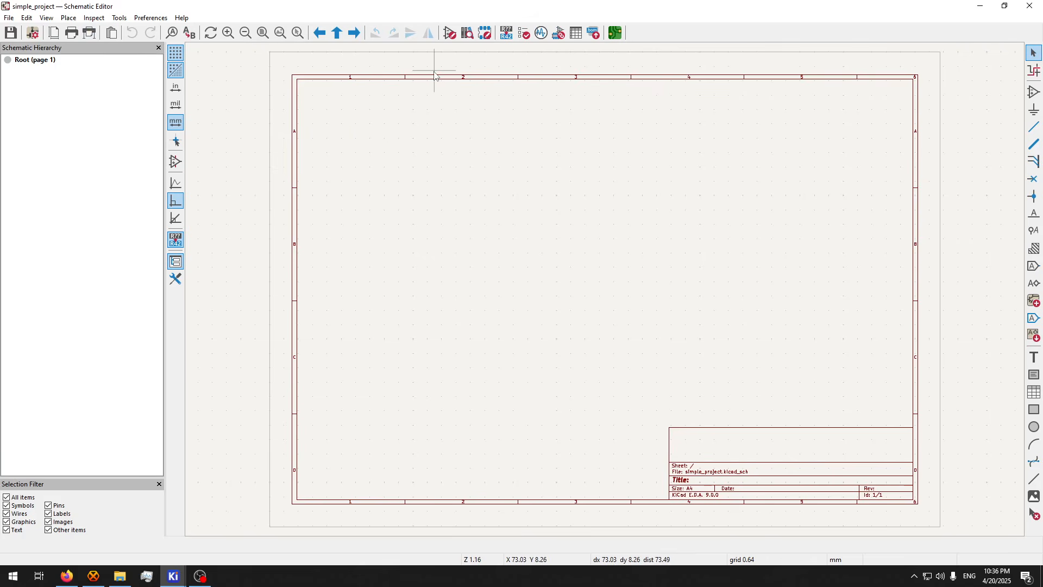
- Search the symbol library for "ams" and place the AMS1117CD-3.3 regulator in the open area of the schematic sheet
scroll(435, 118, up, 1)
scroll(636, 339, down, 1)
middle_drag(667, 336, 491, 207)
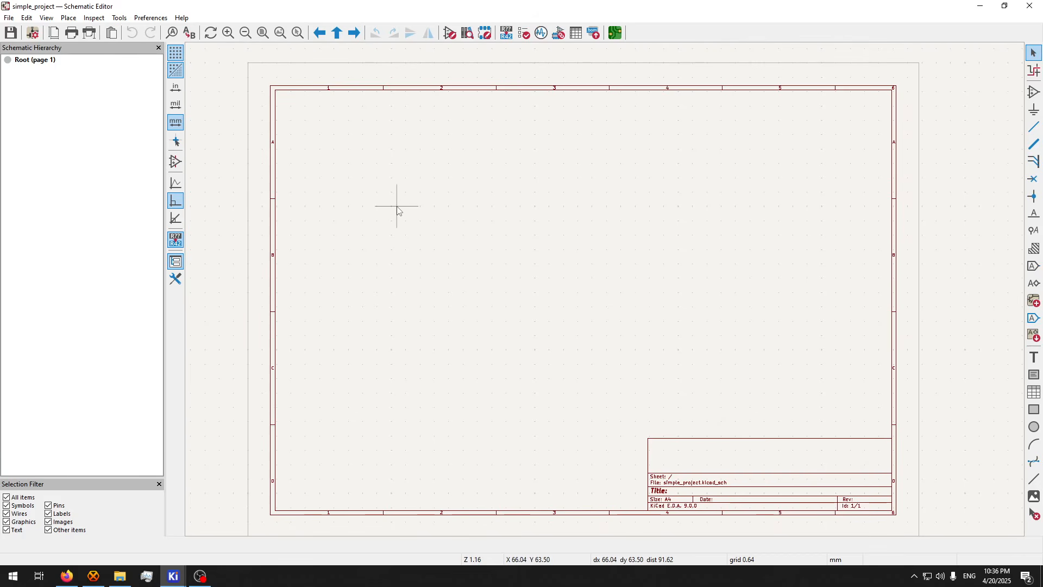
click(1034, 93)
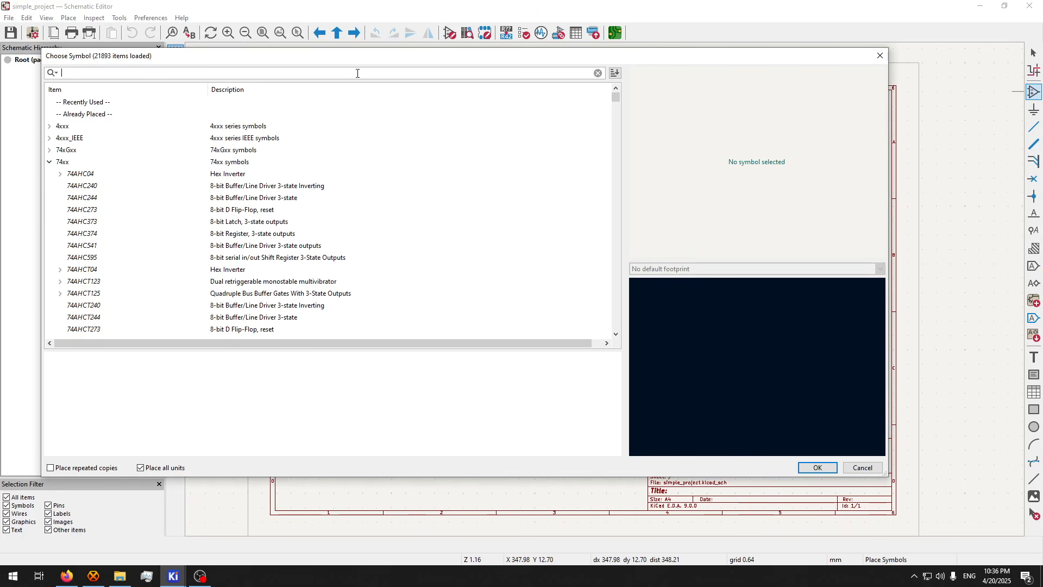
text(ams)
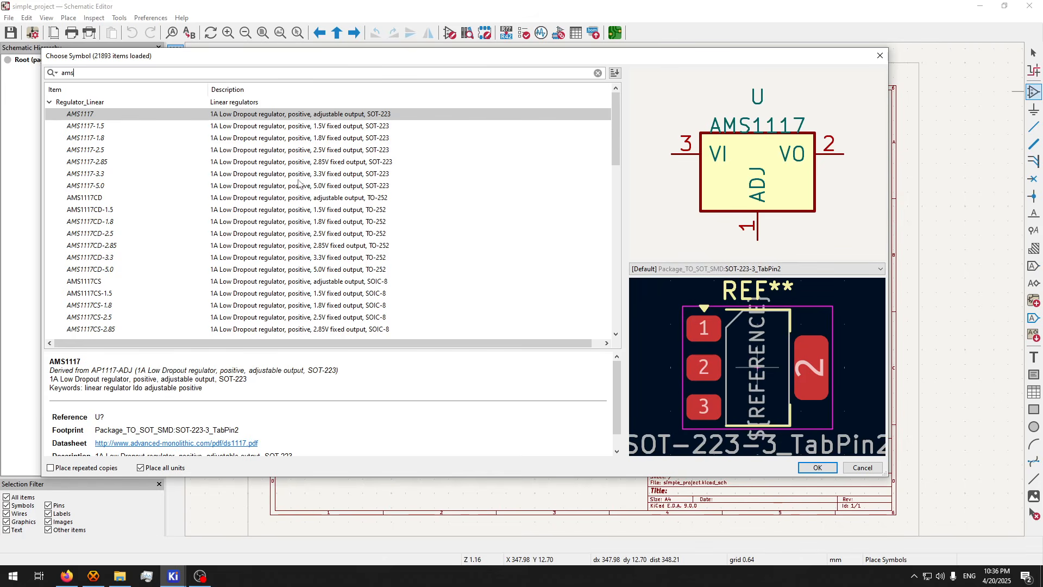
click(87, 174)
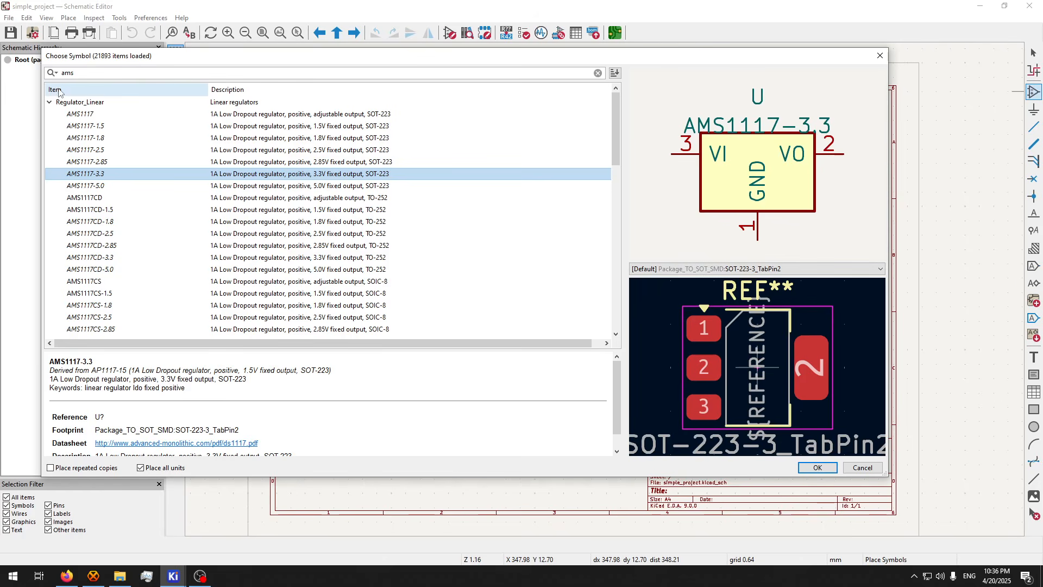
scroll(93, 207, down, 15)
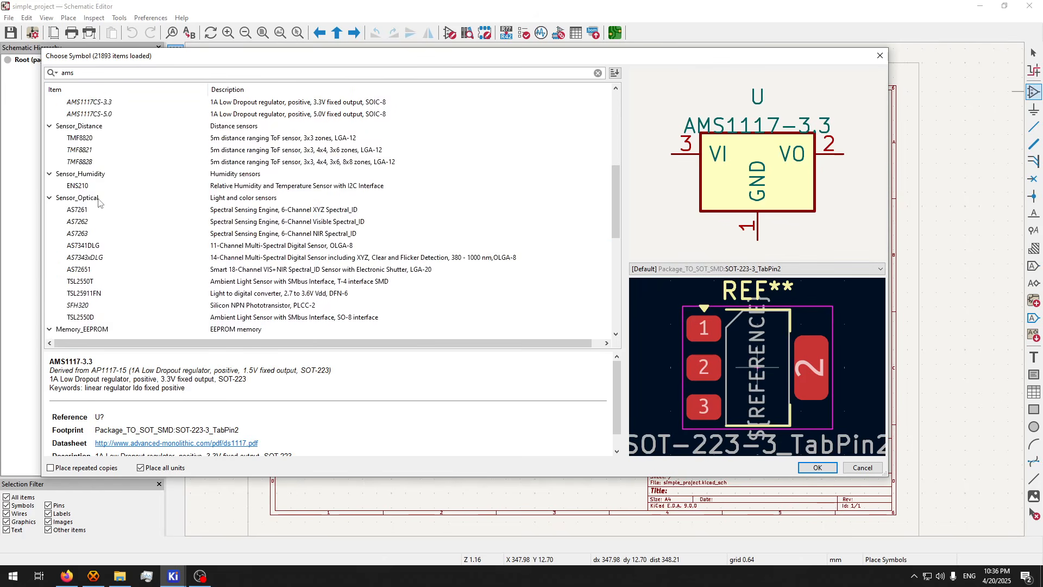
scroll(106, 264, up, 12)
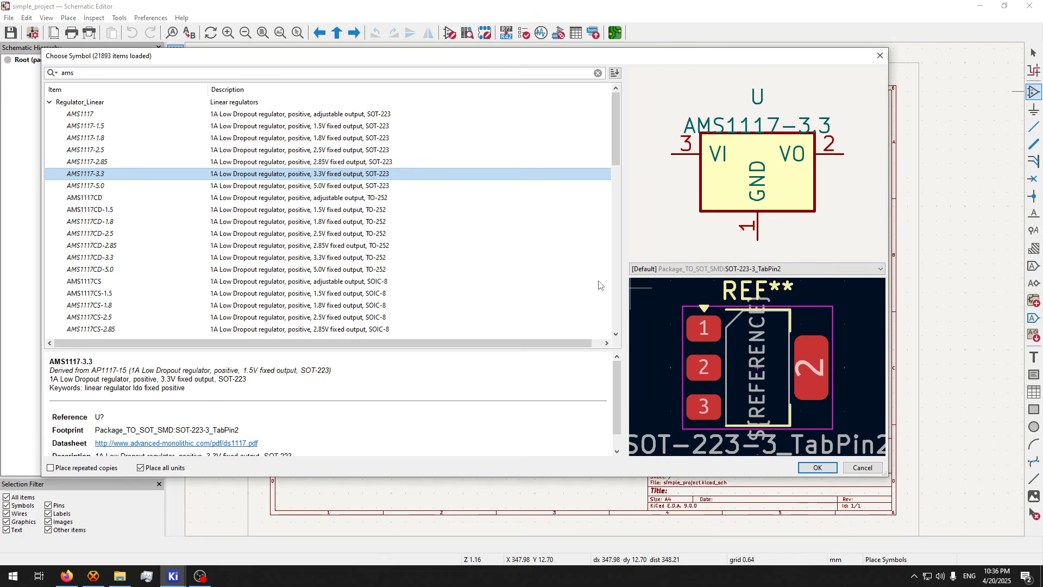
click(106, 262)
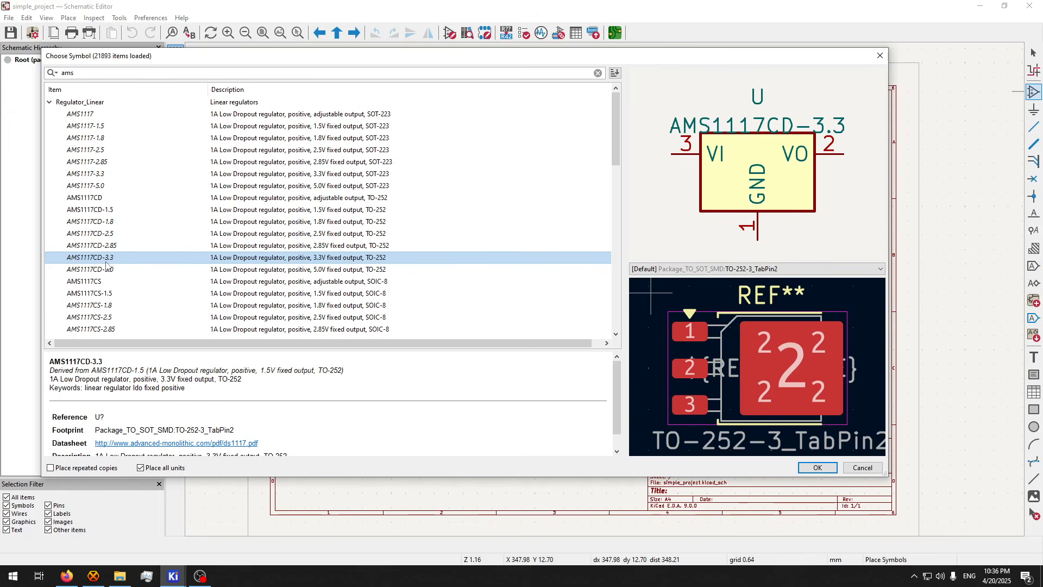
double_click(106, 261)
scroll(483, 252, up, 5)
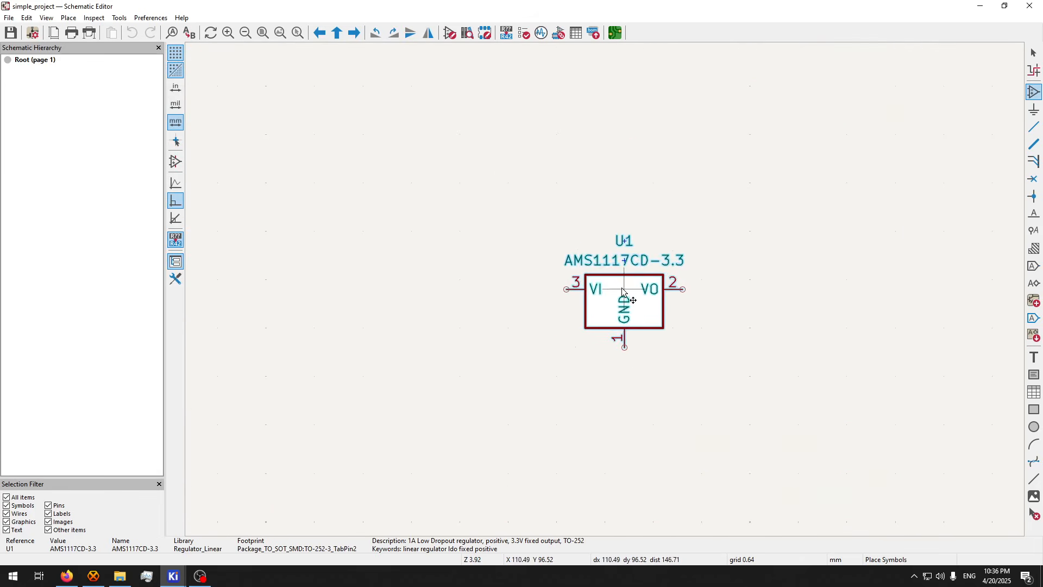
click(471, 246)
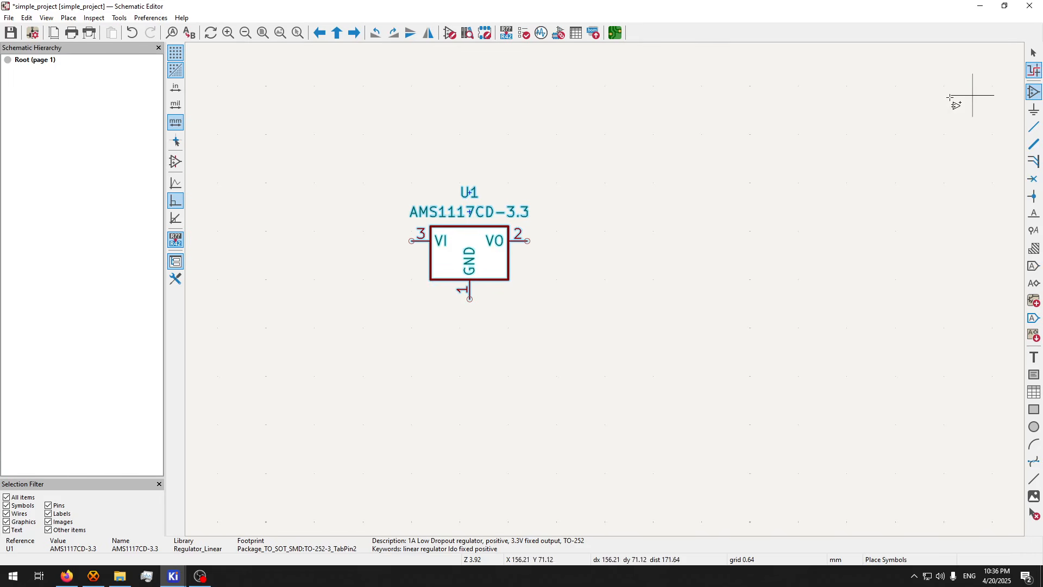
- Search the symbol library for "capacit" and place the unpolarized C_Small capacitor to the right of the regulator
click(611, 157)
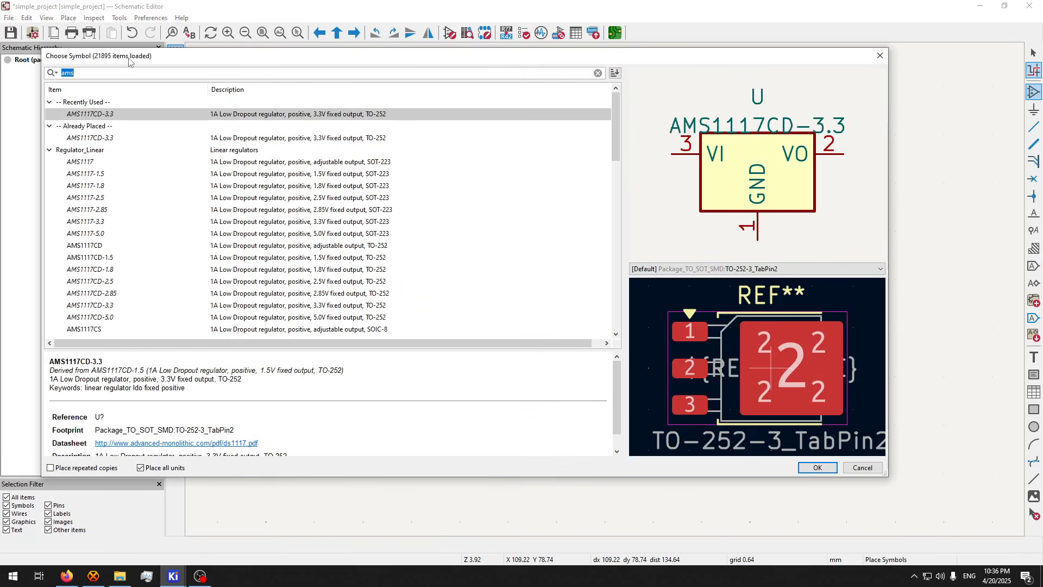
text(capac)
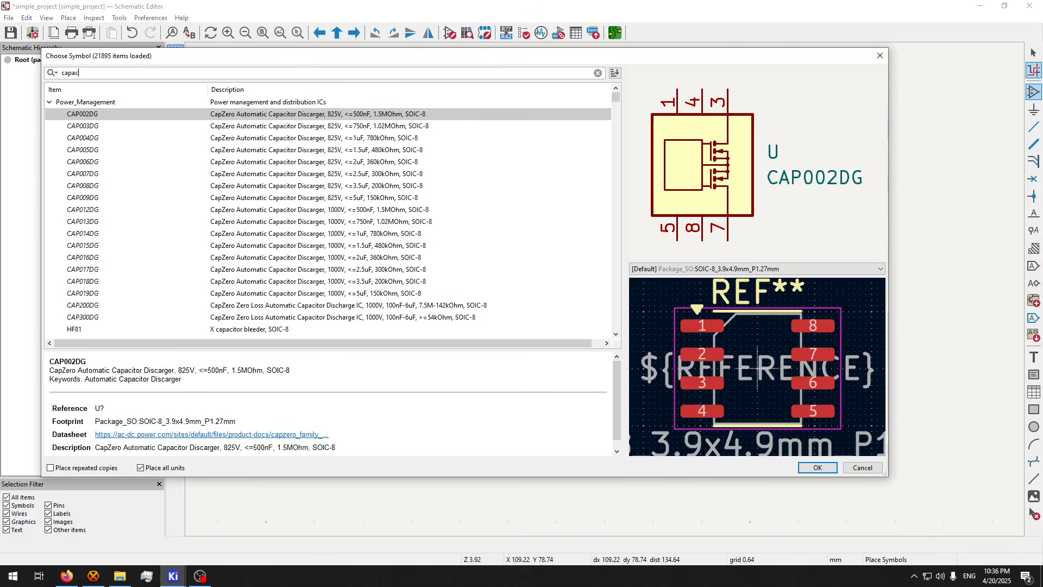
text(it)
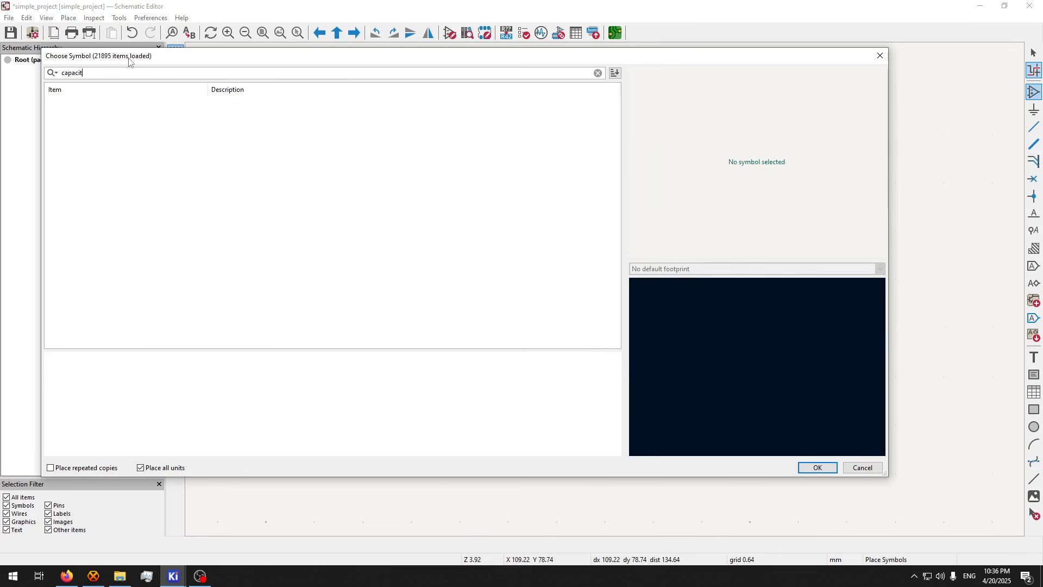
text(ror)
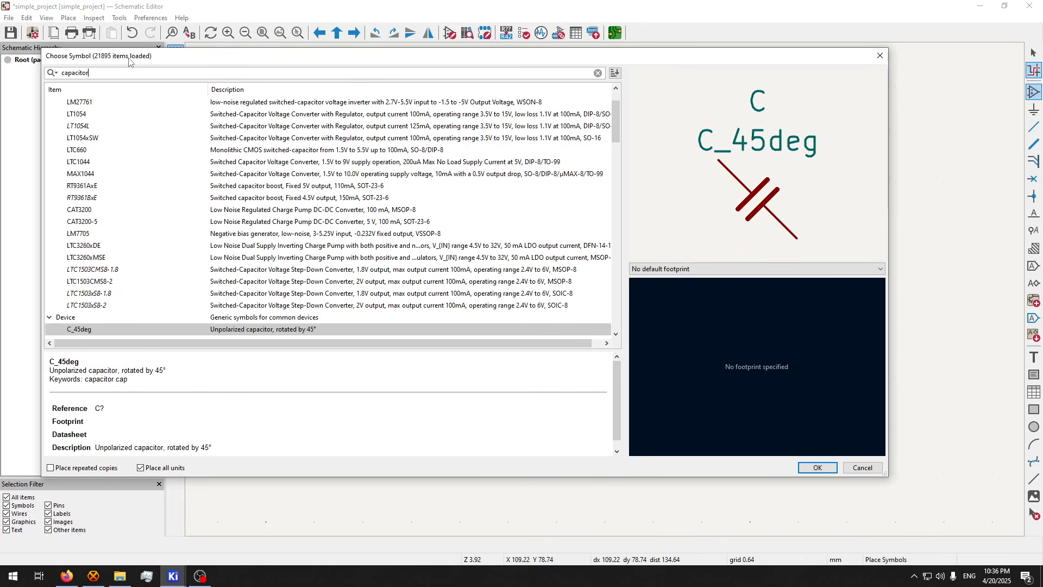
scroll(168, 199, up, 2)
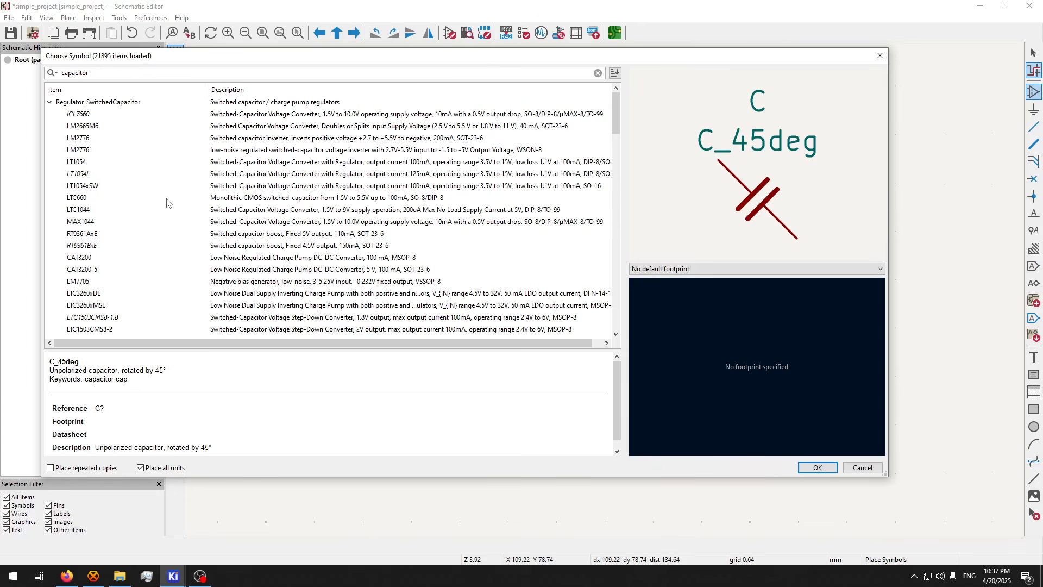
key(BackSpace)
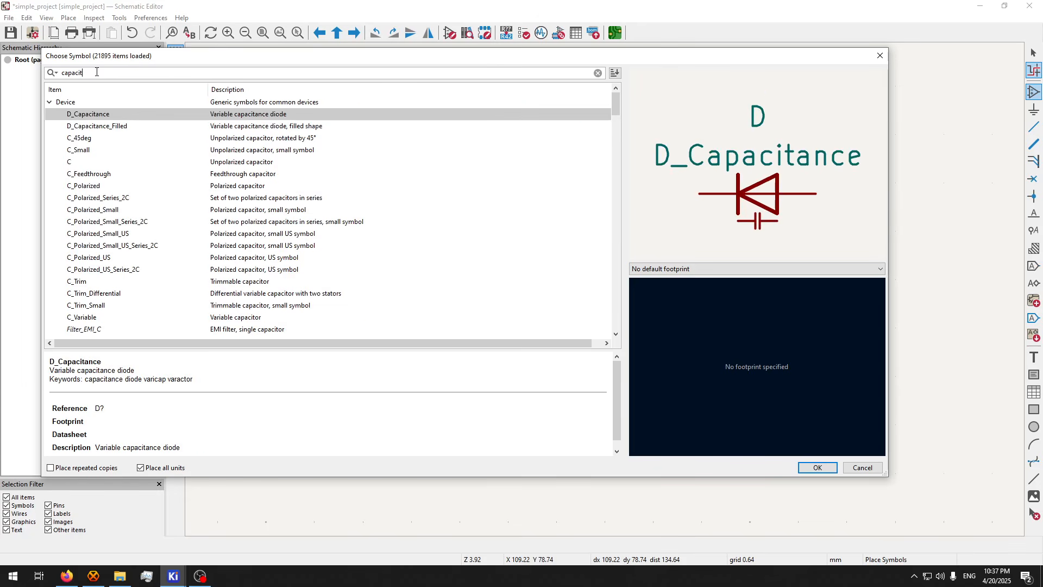
click(81, 150)
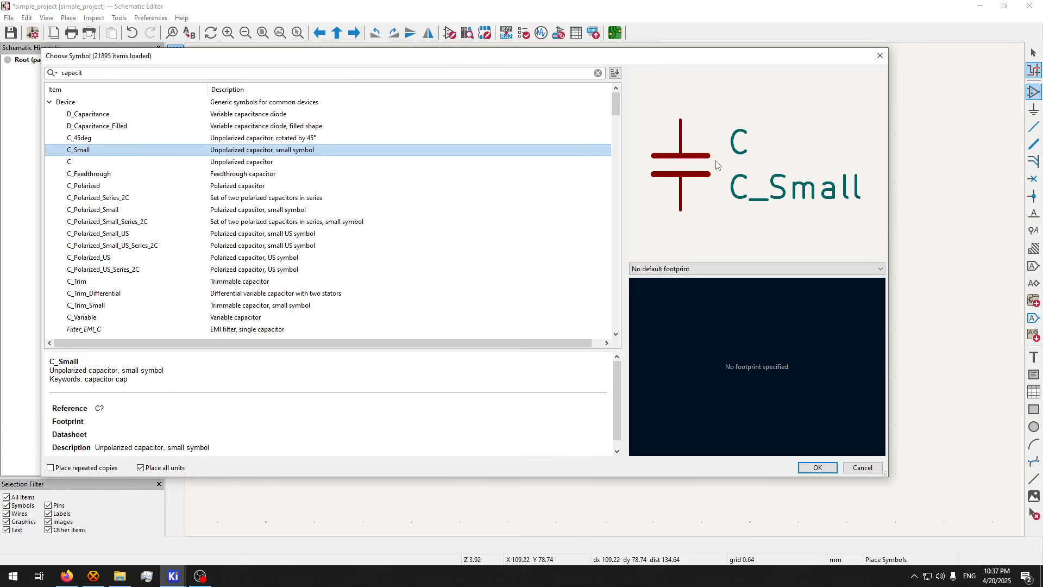
click(76, 163)
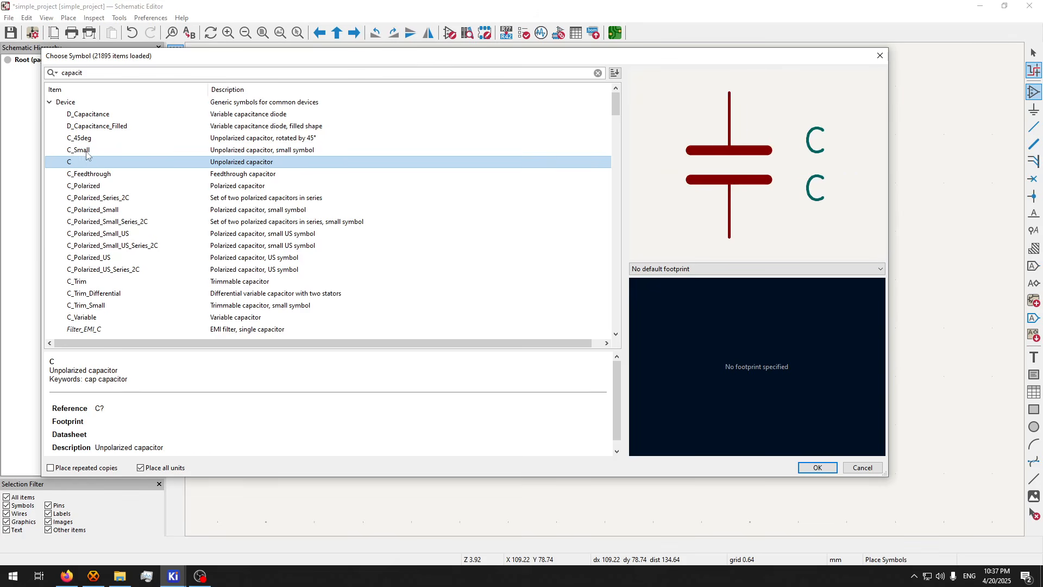
double_click(85, 151)
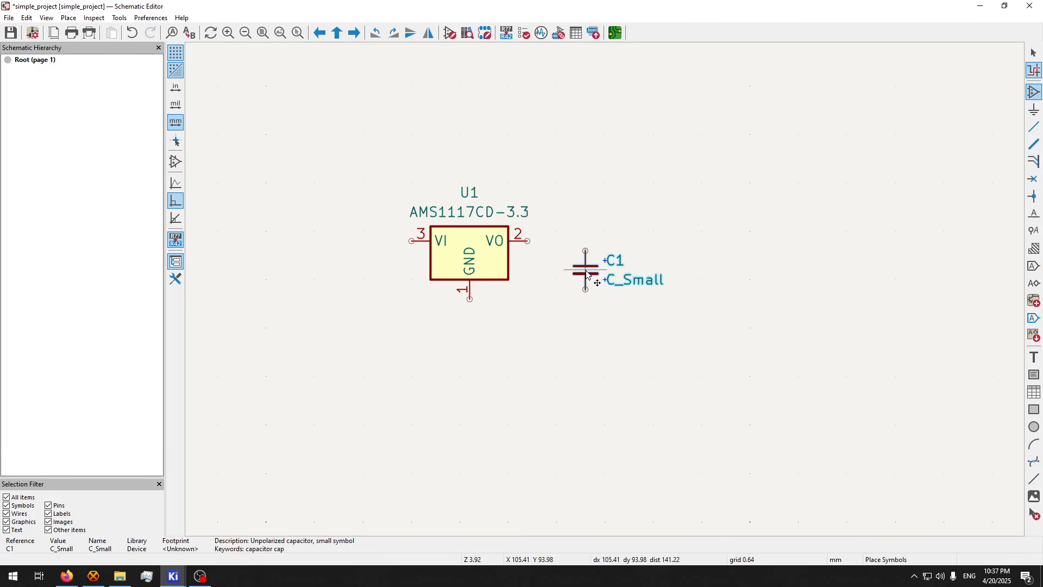
click(587, 275)
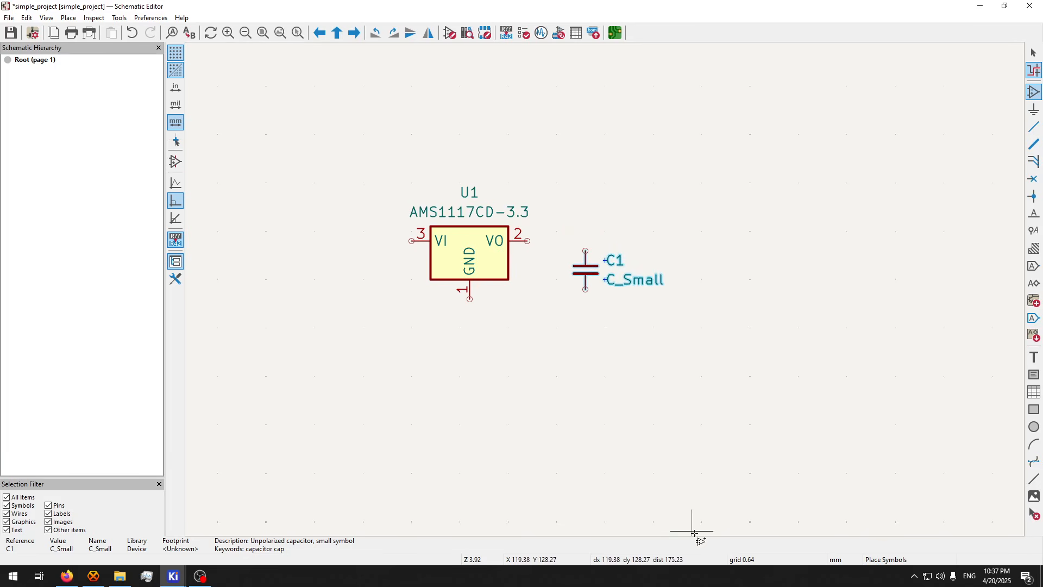
- Place a C_Polarized_Small capacitor to the right of the unpolarized capacitor, level with it
click(225, 226)
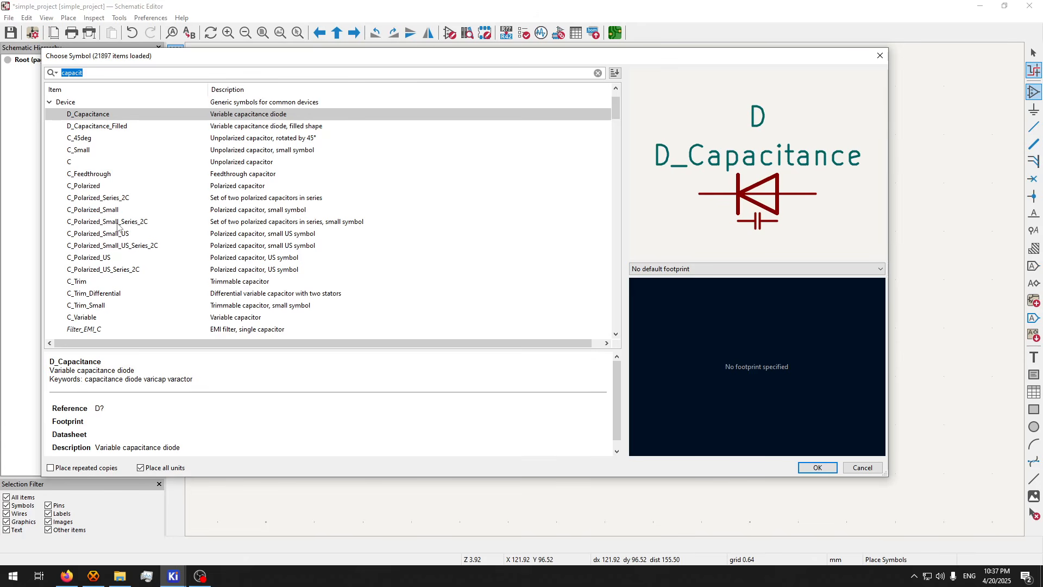
click(92, 210)
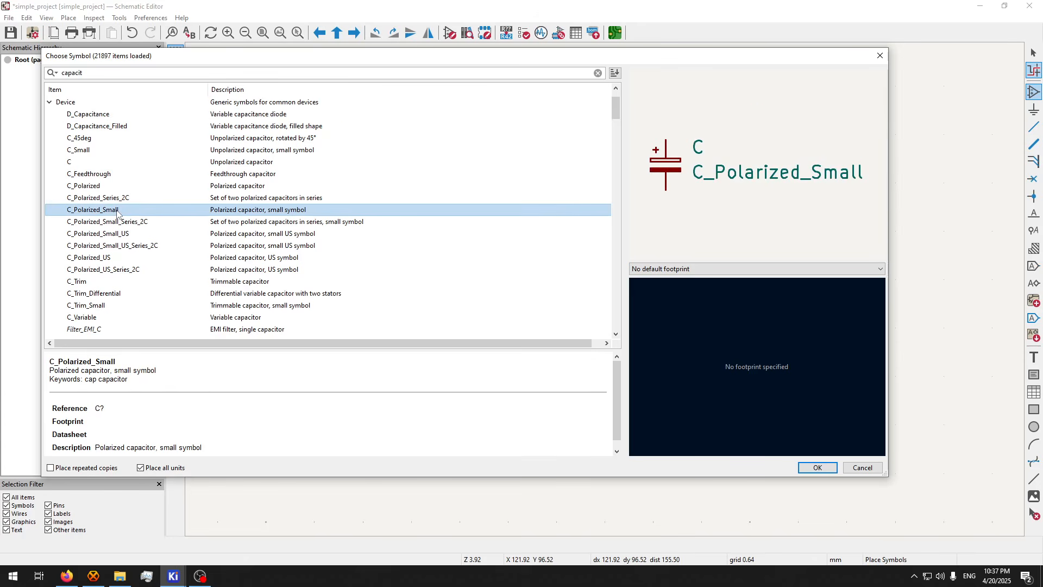
double_click(116, 210)
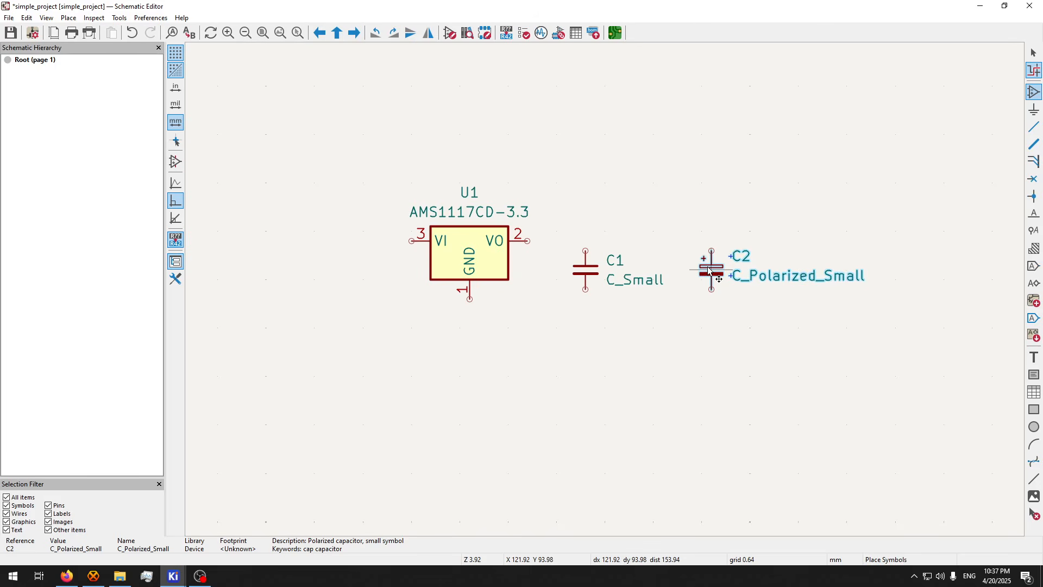
click(709, 270)
key(Escape)
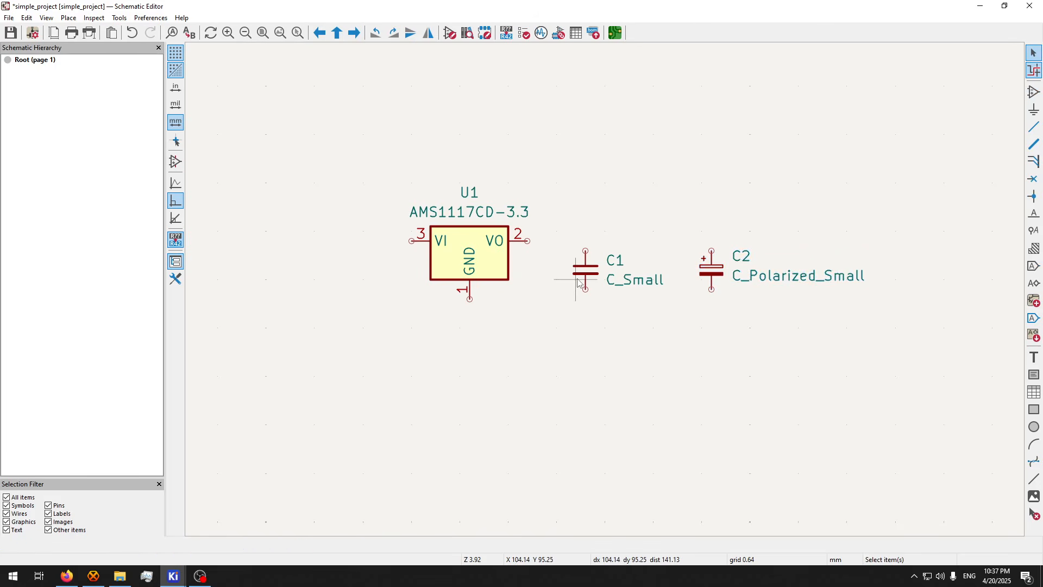
- Wire the regulator's VO pin to the positive pin of C2 and connect C1's upper pin to that wire
key(w)
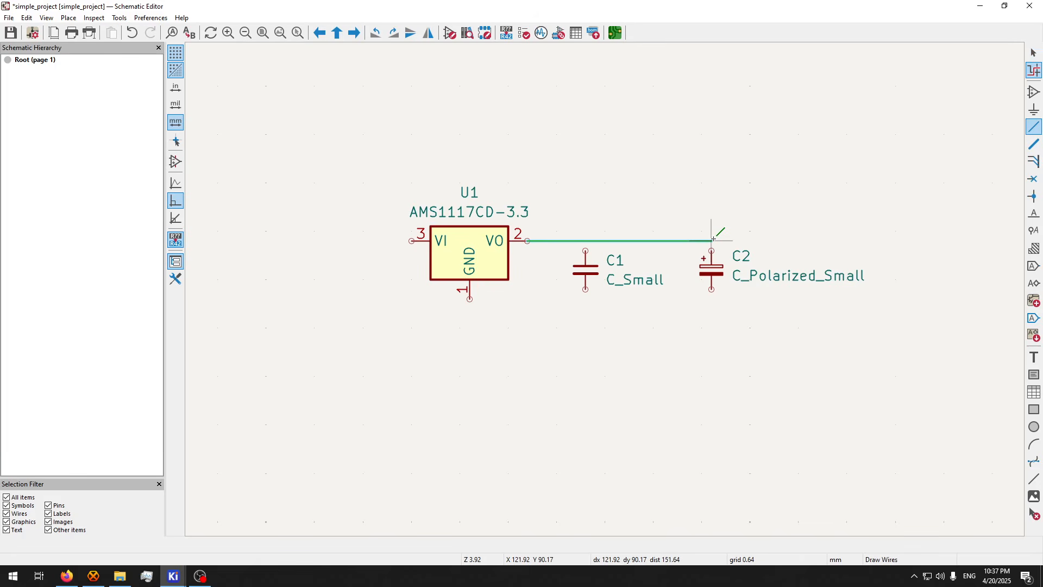
click(711, 250)
key(Escape)
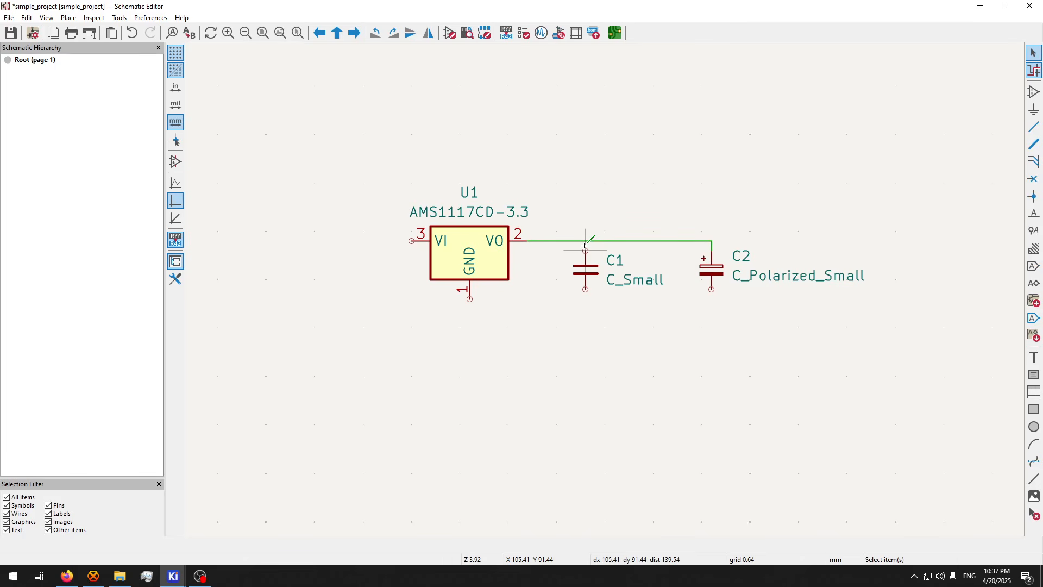
scroll(585, 249, up, 4)
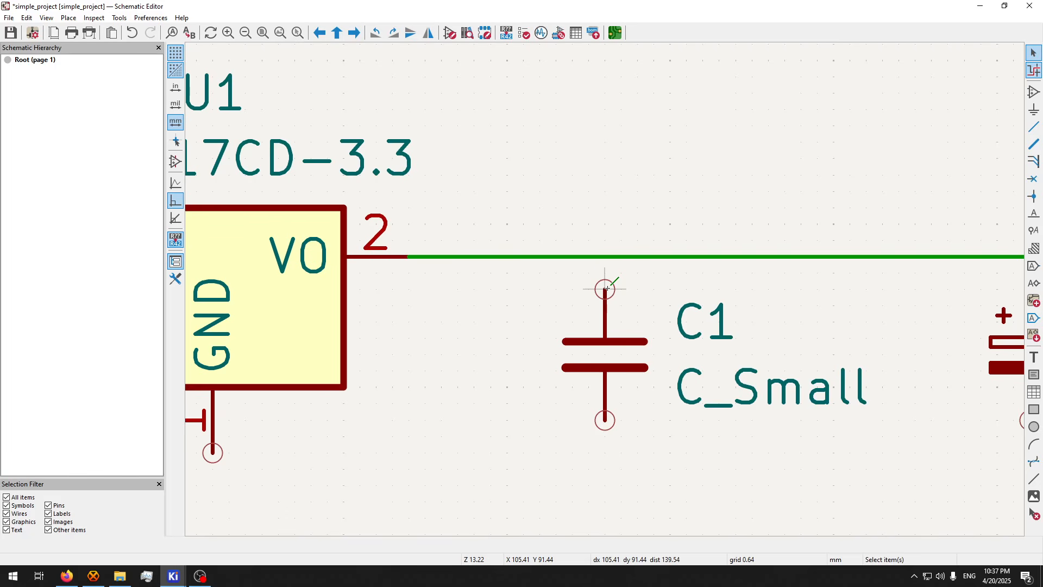
click(605, 288)
click(605, 257)
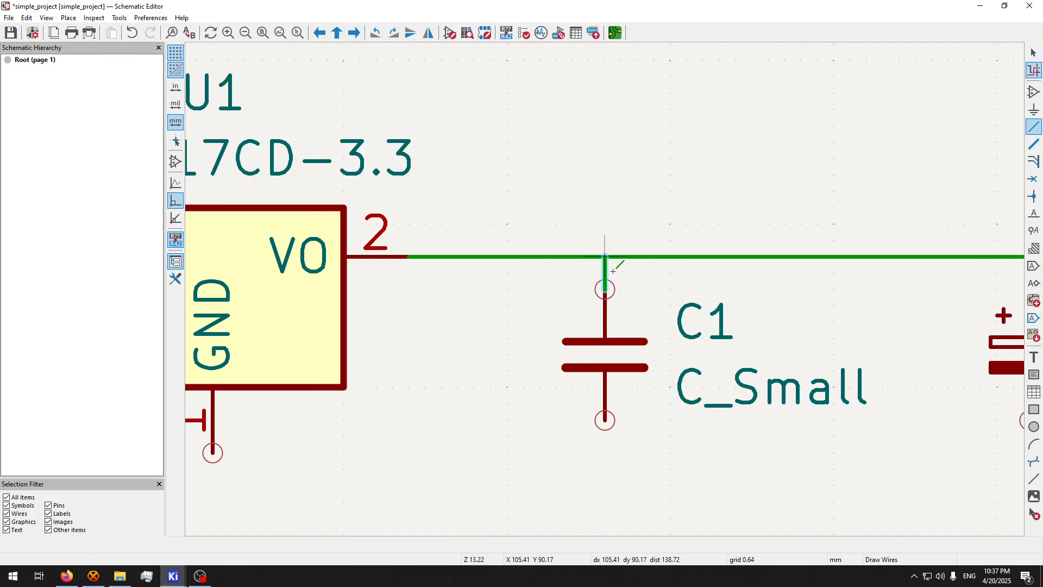
click(540, 159)
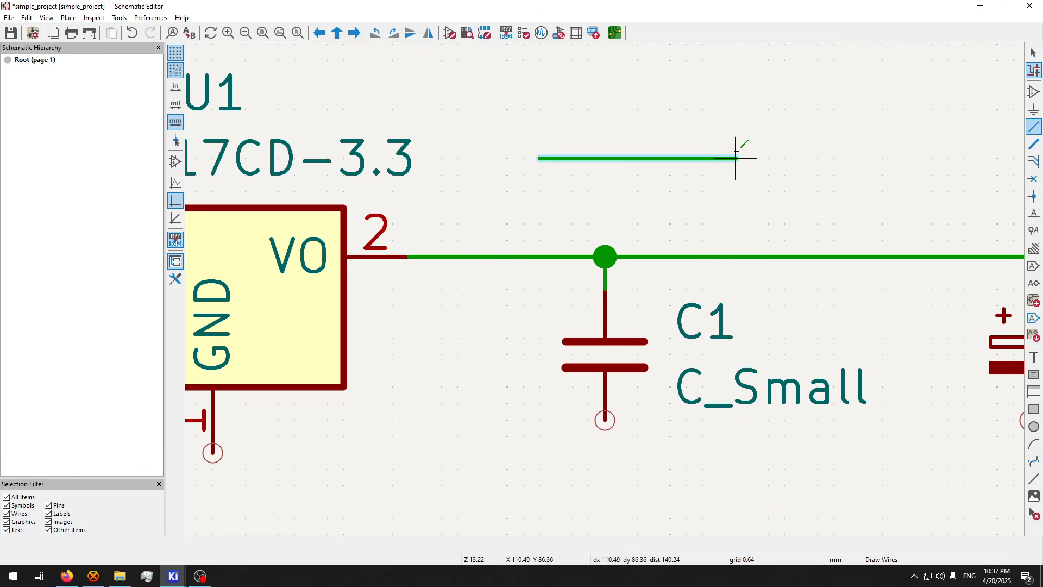
key(Escape)
key(Escape)
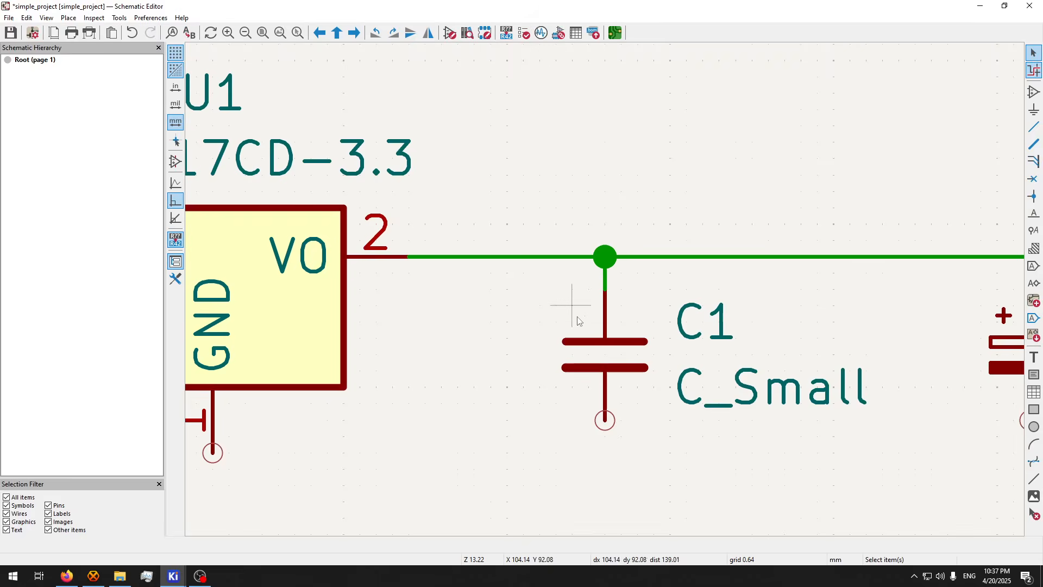
- Search the power symbols for "gr", add the GND symbol, and position it directly below the regulator's GND pin
scroll(570, 301, down, 3)
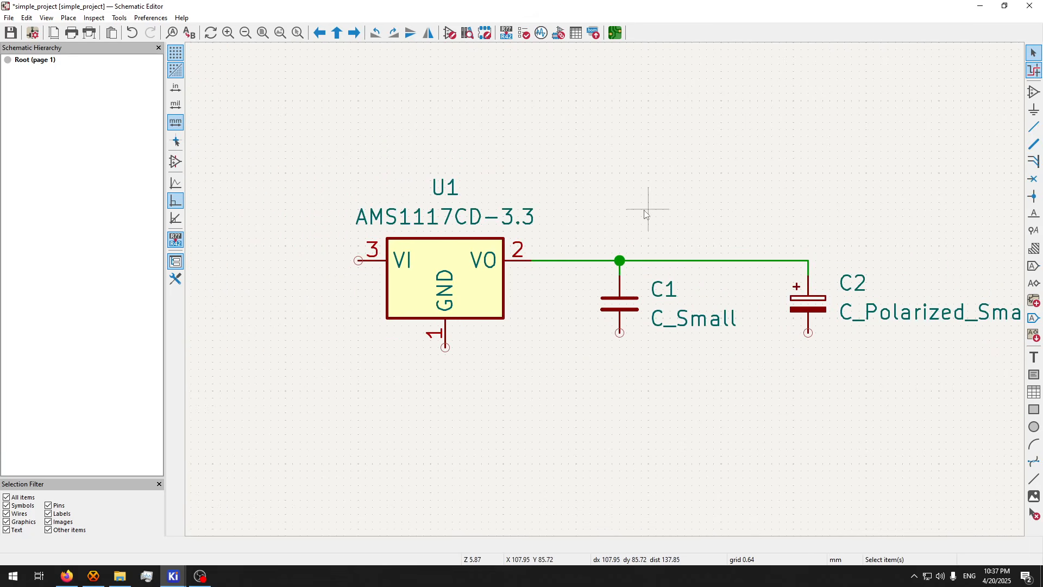
click(1034, 109)
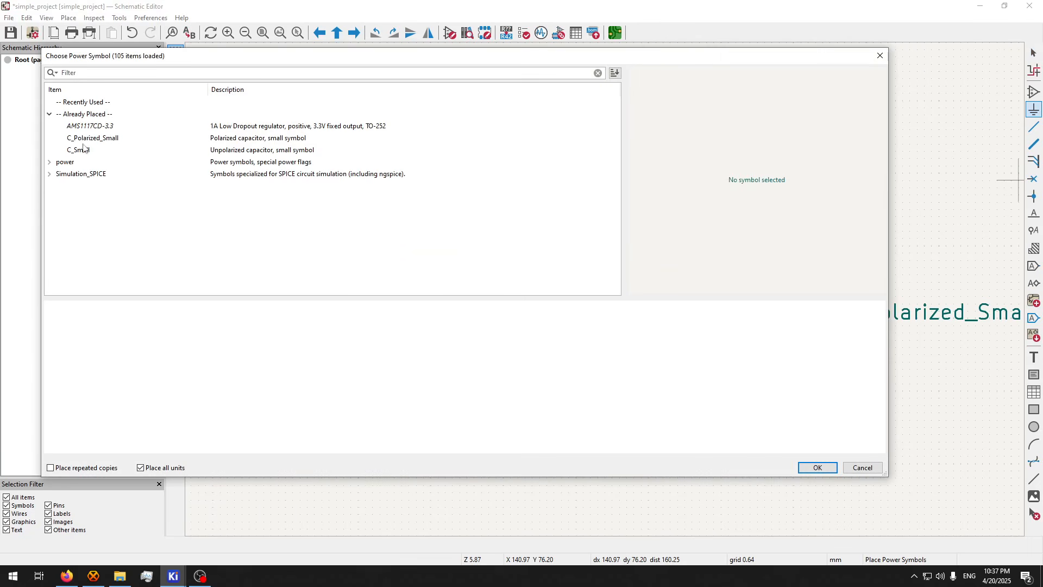
text(gr)
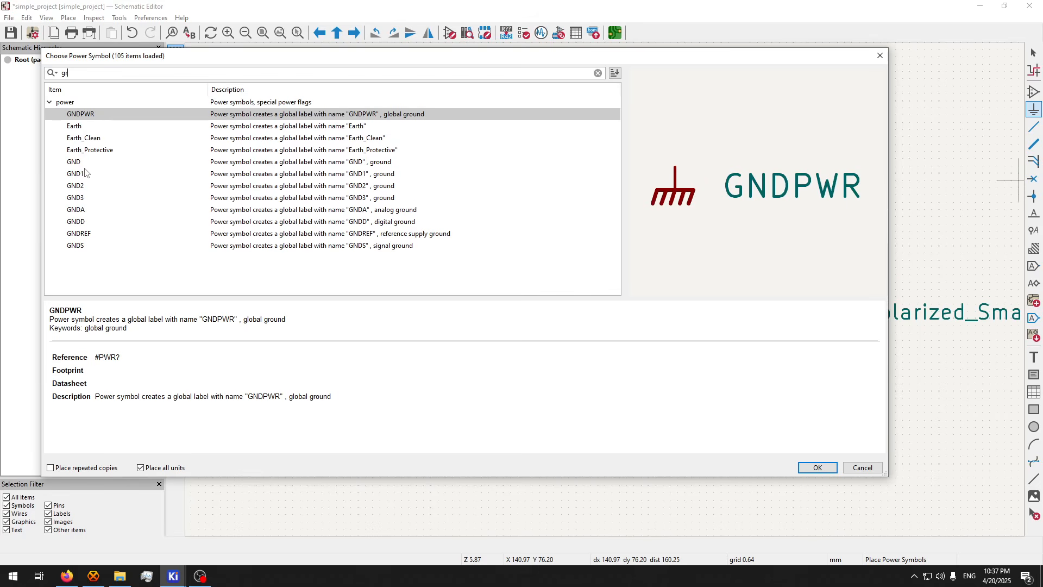
double_click(92, 162)
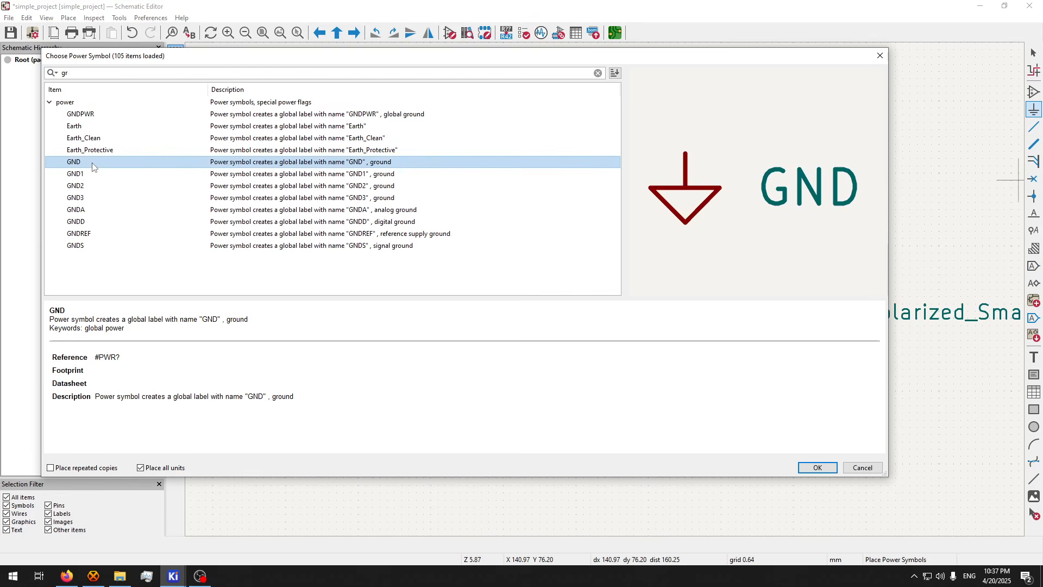
click(198, 159)
key(Escape)
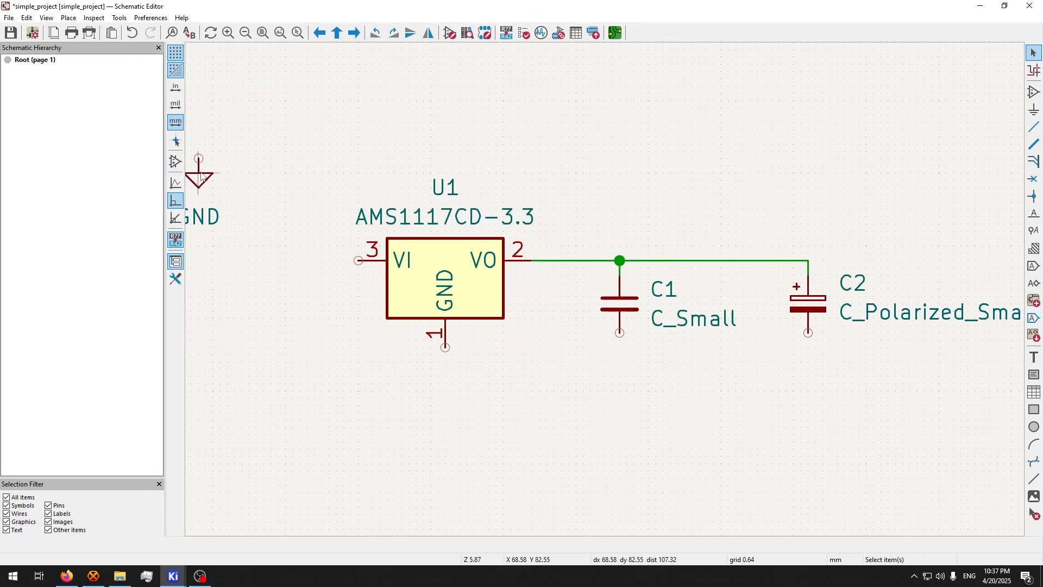
key(m)
click(445, 471)
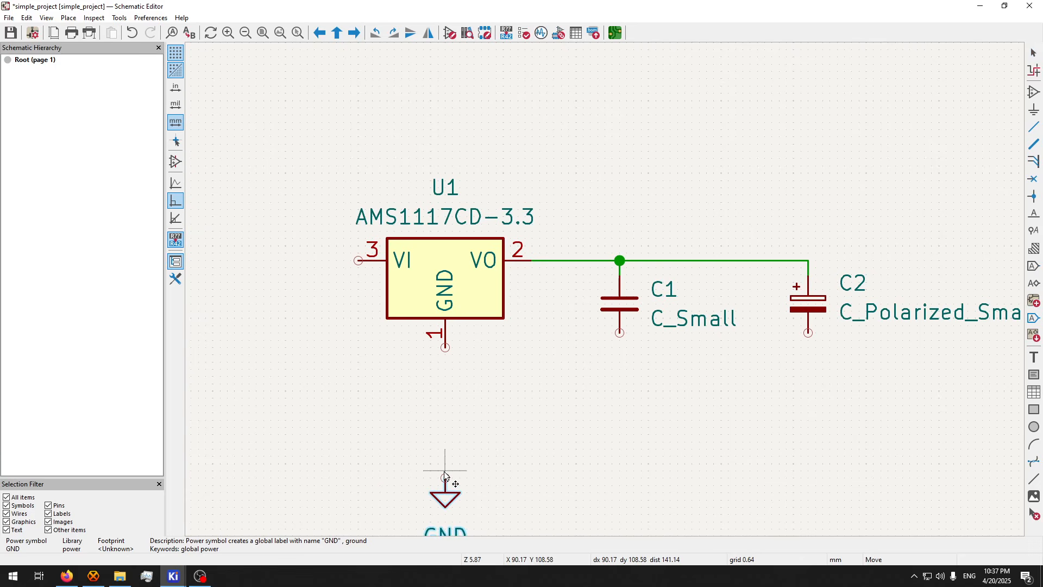
- Wire the lower pin of polarized capacitor C2 to the GND symbol
click(809, 331)
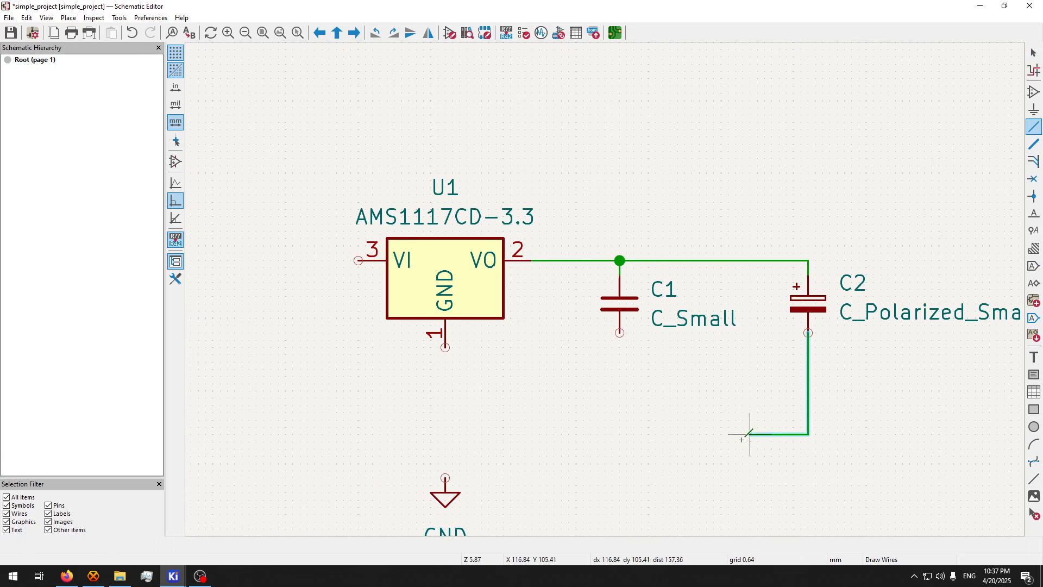
click(445, 478)
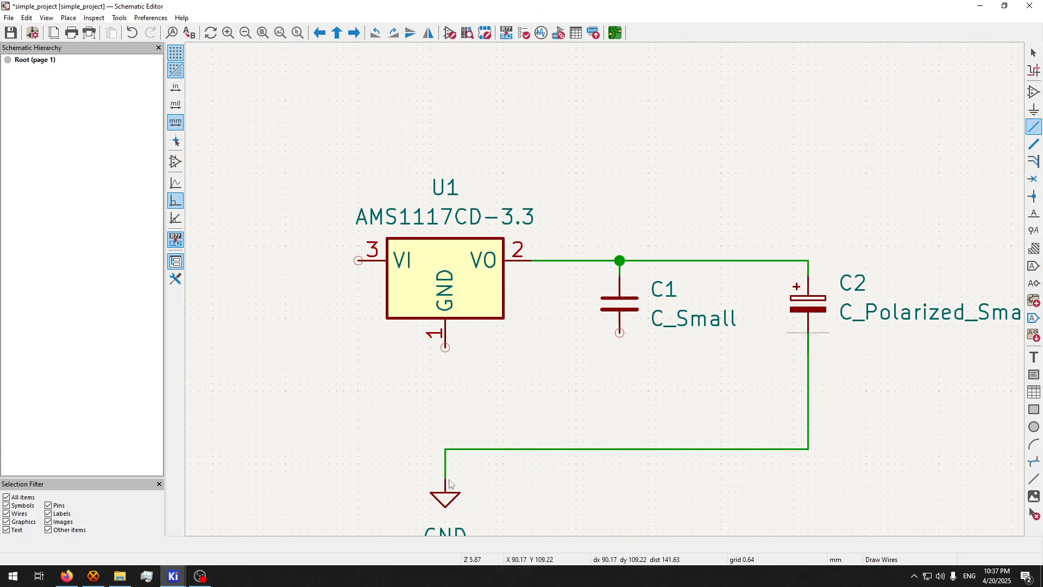
key(Escape)
- Wire the regulator's GND pin and C1's lower pin straight down to the horizontal ground wire
key(w)
click(445, 449)
key(Escape)
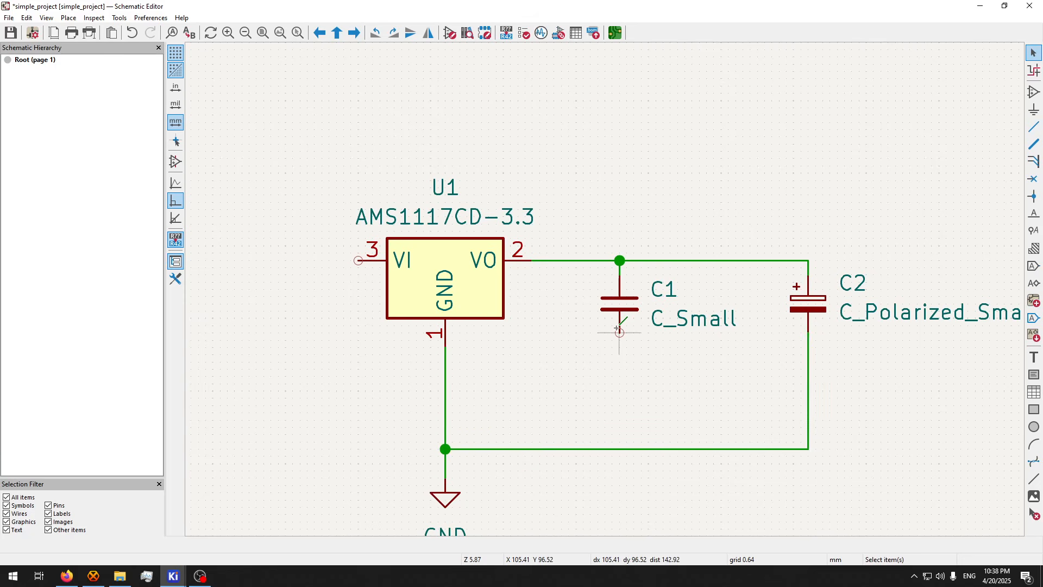
key(w)
click(619, 449)
key(Escape)
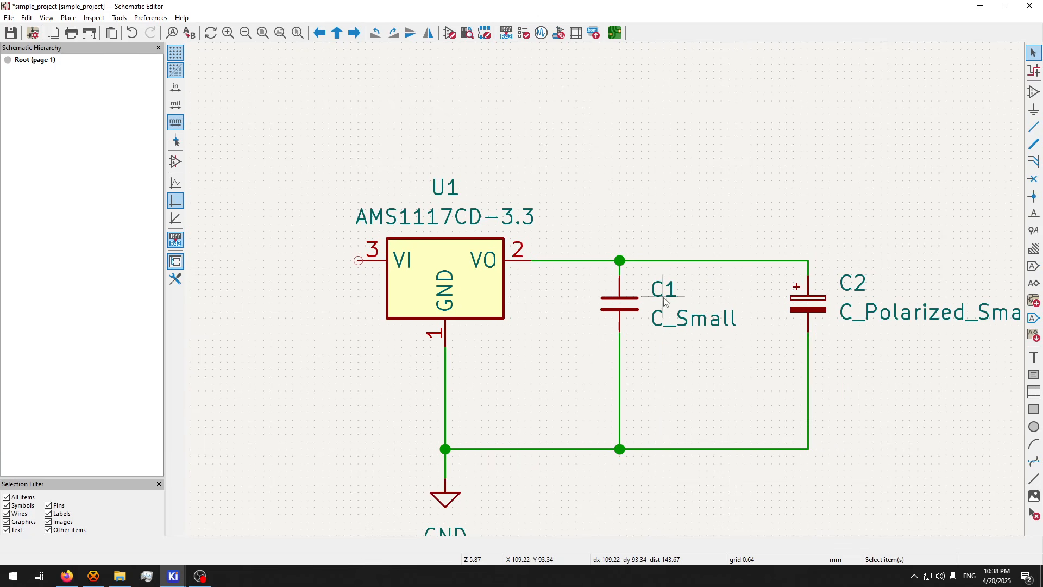
- Set the value of capacitor C1 to 100n in its symbol properties
double_click(616, 310)
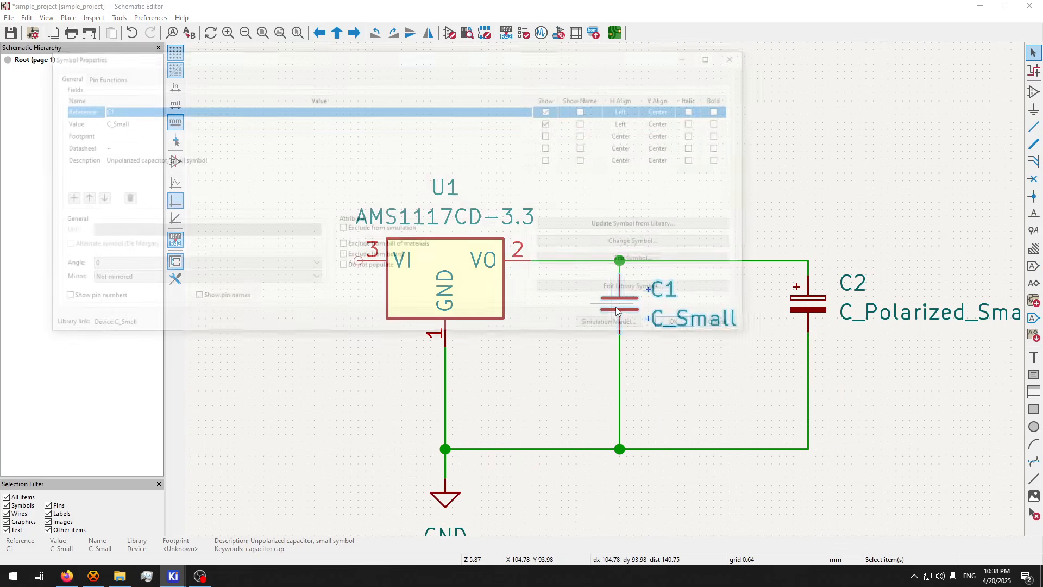
click(155, 121)
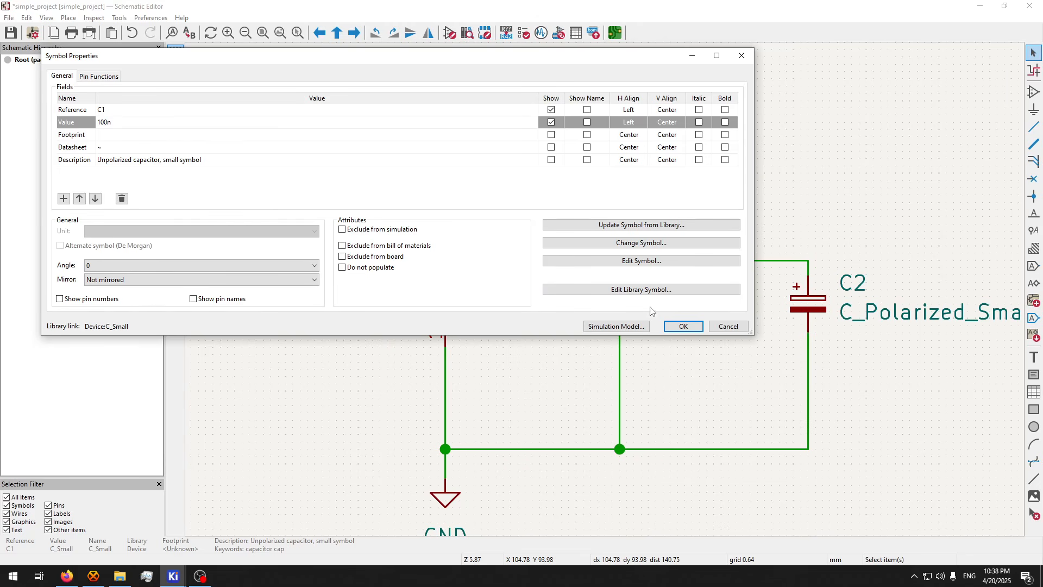
click(698, 329)
- Set the value of polarized capacitor C2 to 22u in its symbol properties
double_click(807, 299)
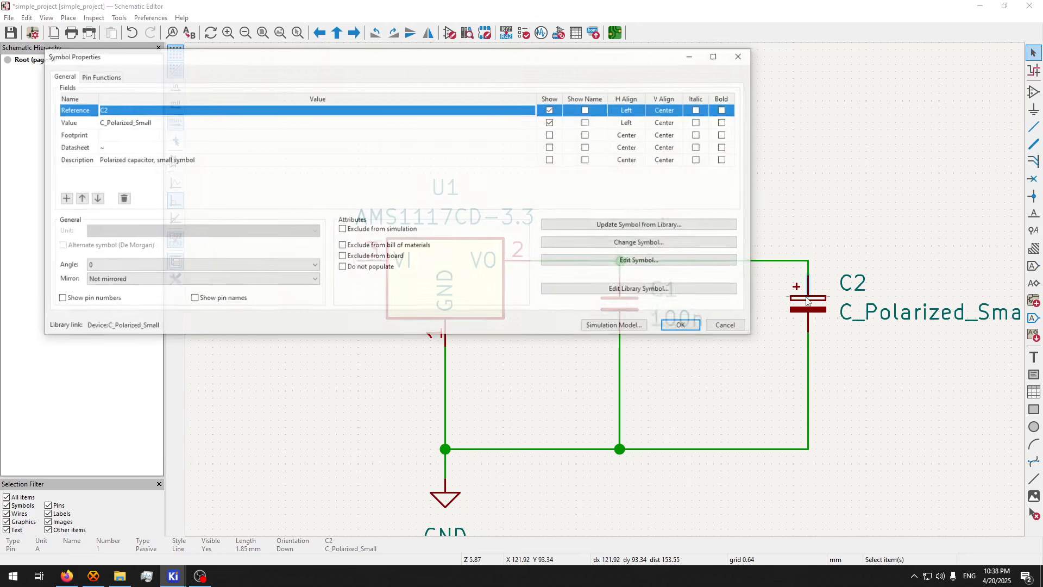
key(Escape)
double_click(808, 305)
click(132, 135)
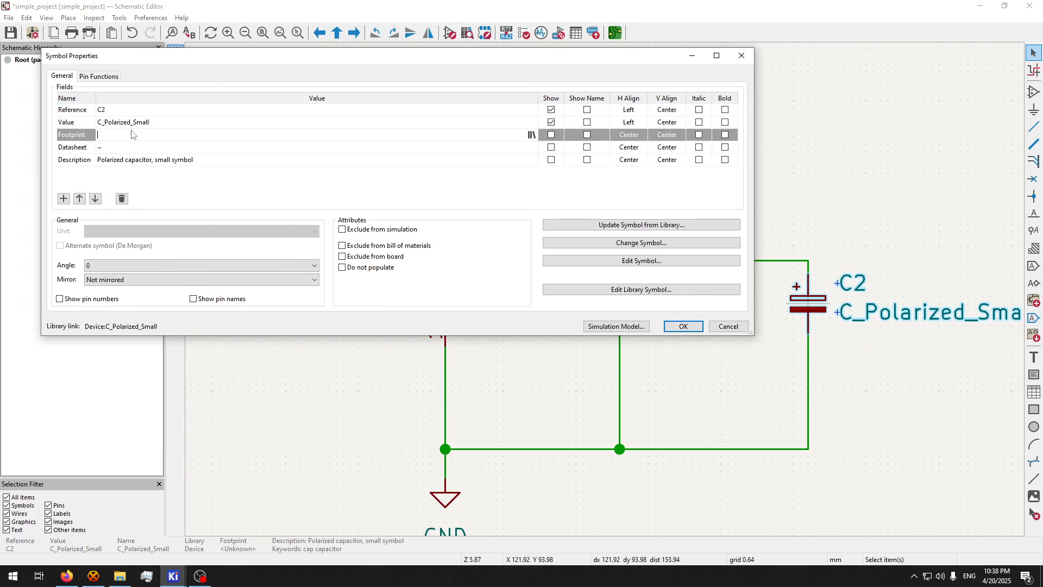
click(226, 121)
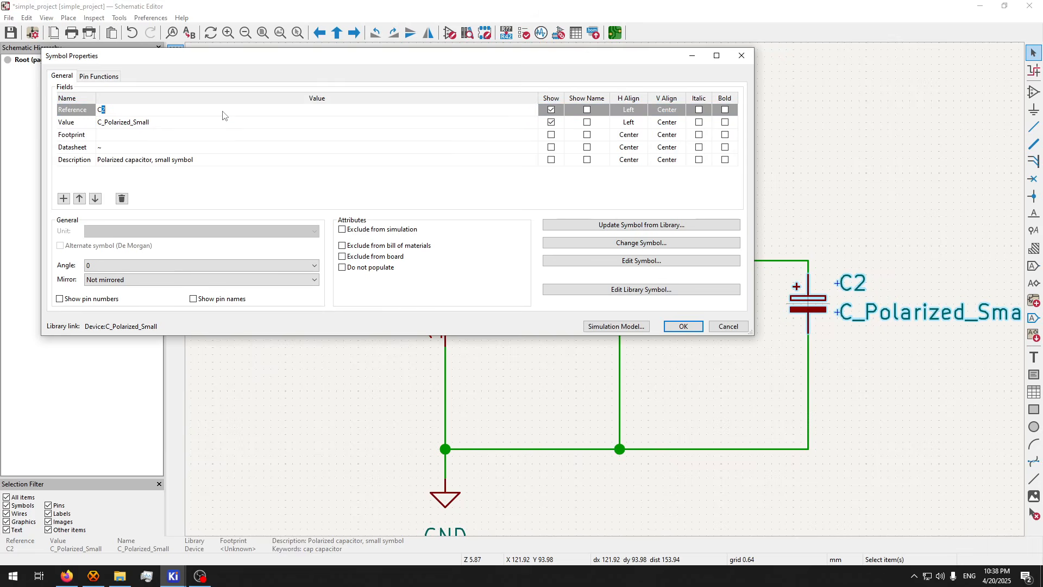
text(100u)
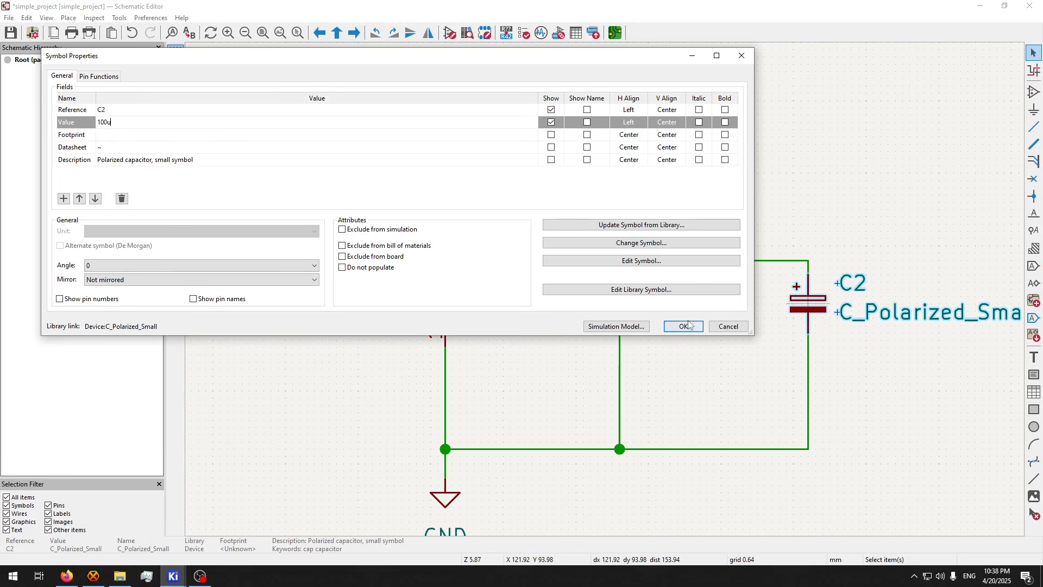
key(BackSpace)
key(BackSpace)
text(22u)
click(684, 326)
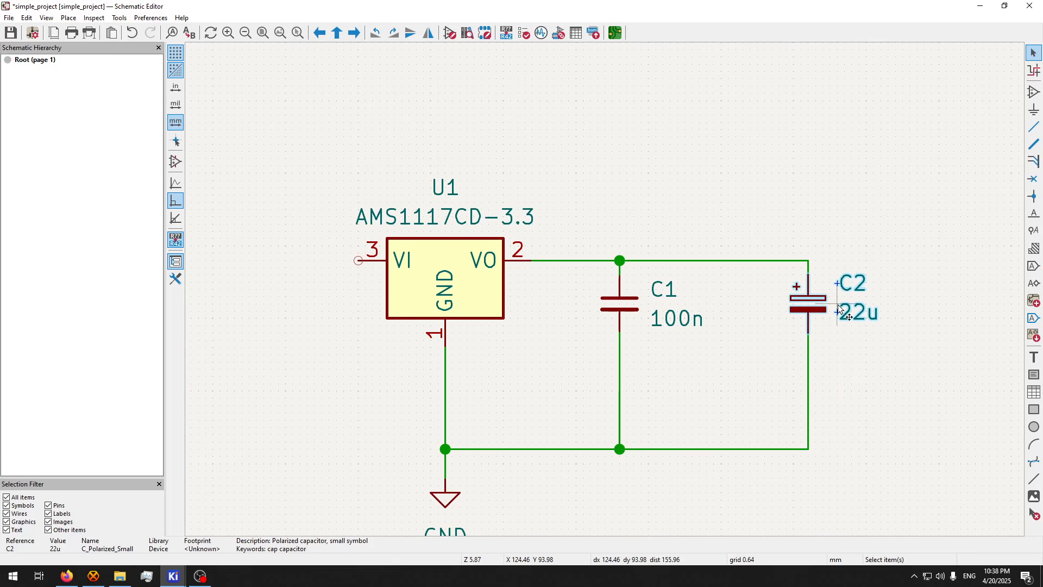
- Duplicate the two output capacitors with their wires and place the copies on the regulator's input side, level with the originals
scroll(680, 285, down, 2)
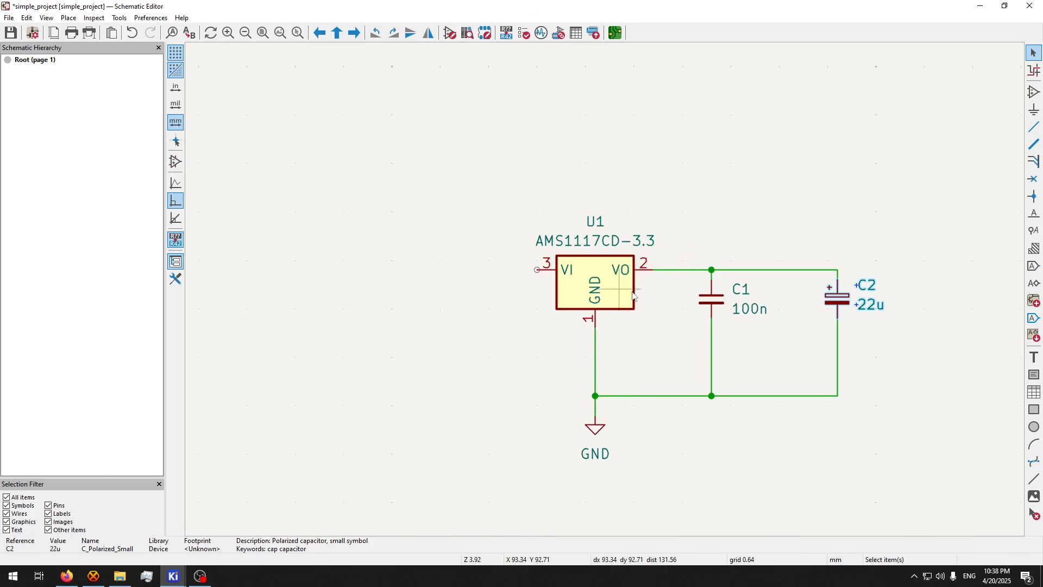
drag(916, 260, 673, 355)
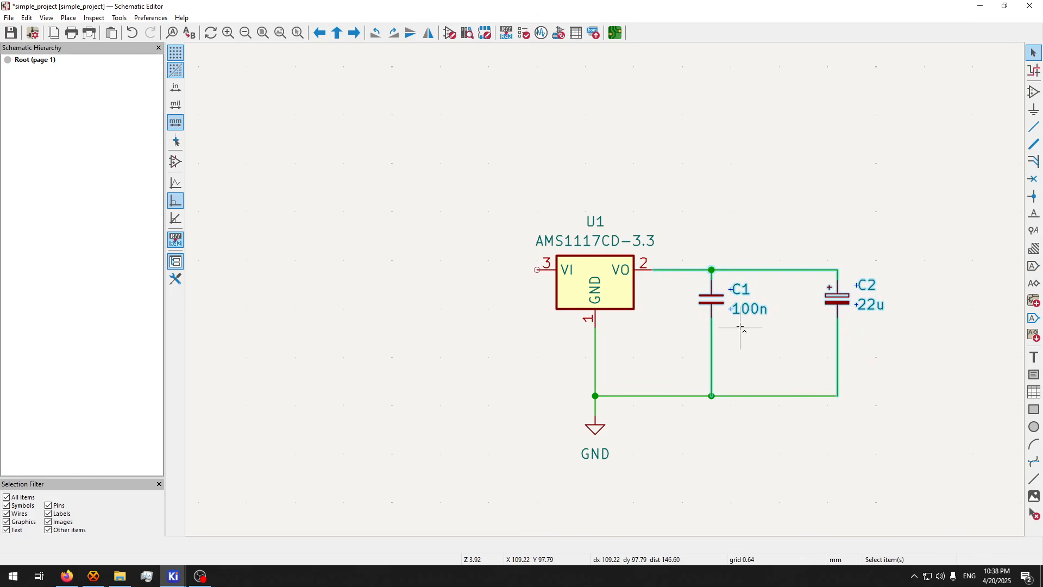
key(ctrl+d)
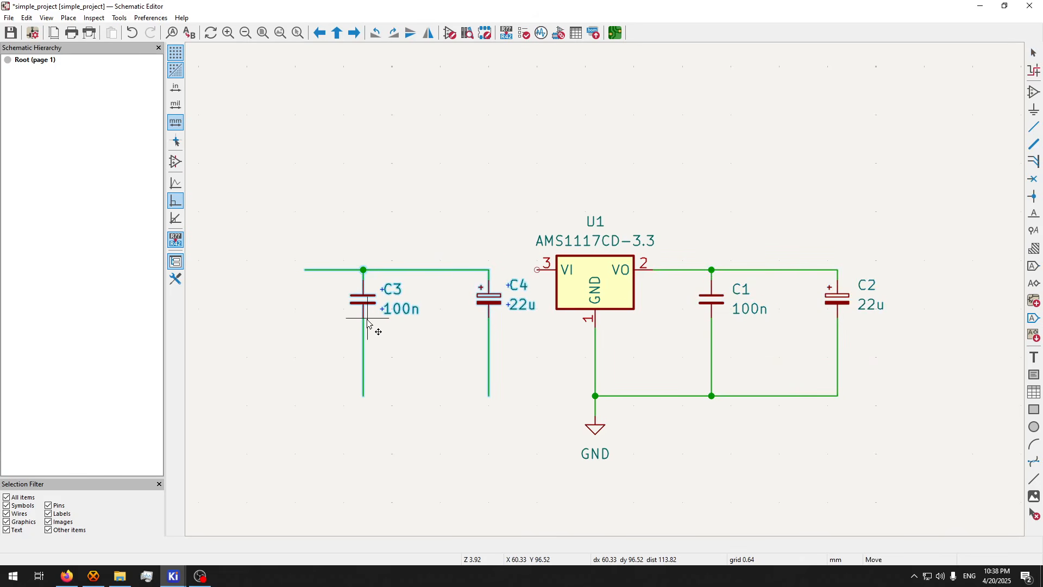
click(302, 322)
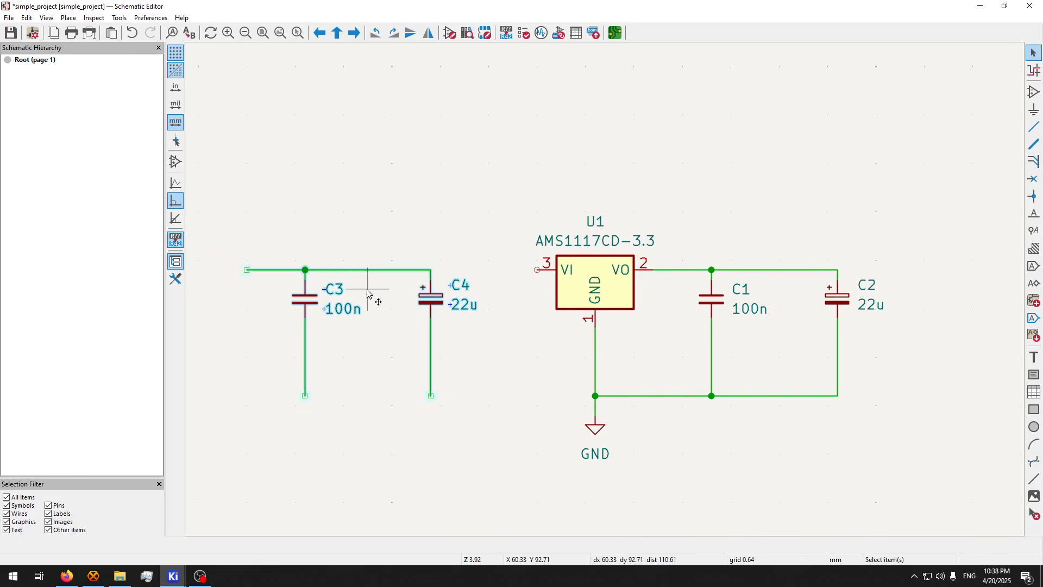
- Move the 100n capacitor C3 between C4 and the regulator, and wire the regulator's VI pin to the input line
drag(374, 282, 275, 344)
drag(314, 300, 512, 344)
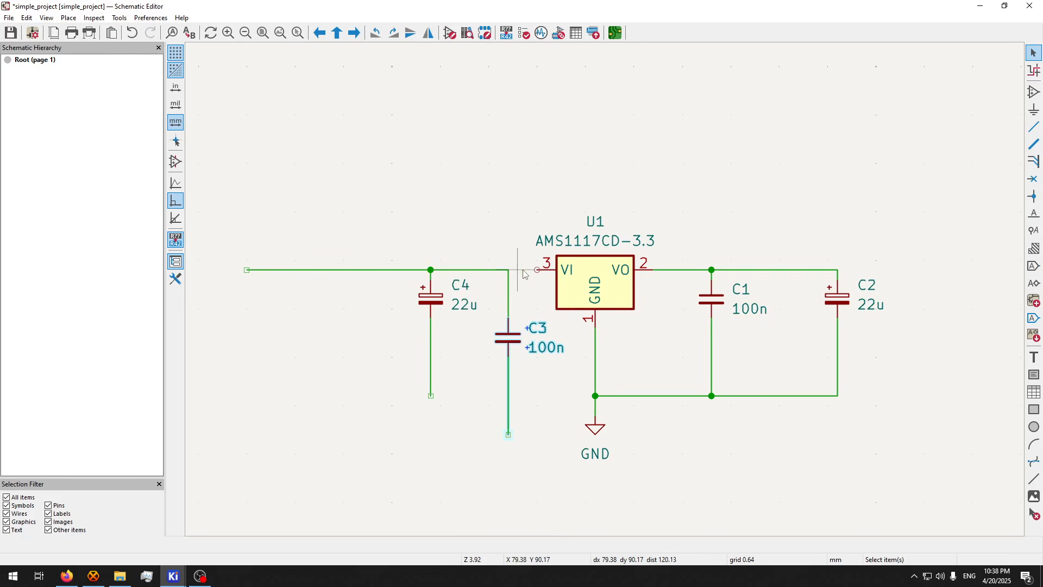
scroll(525, 274, up, 2)
click(589, 289)
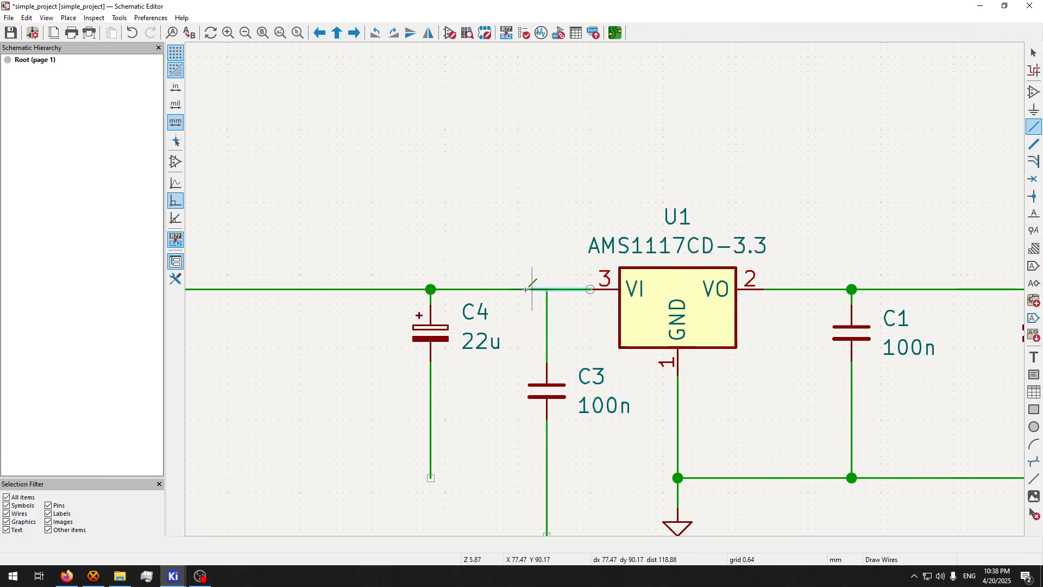
click(532, 289)
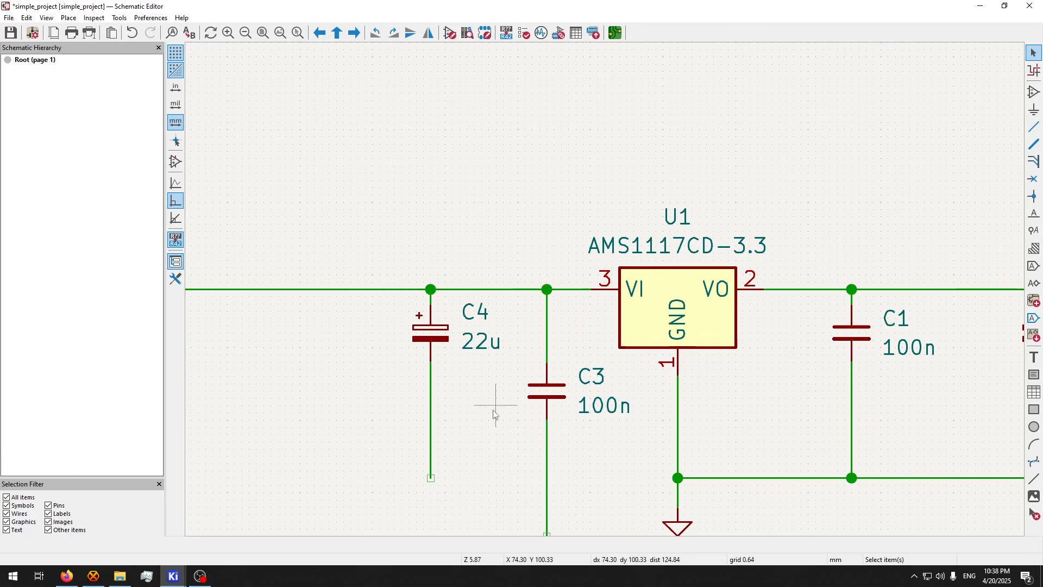
- Wire the lower pins of C4 and C3 to the ground line, replacing C3's overlong lower wire
click(430, 477)
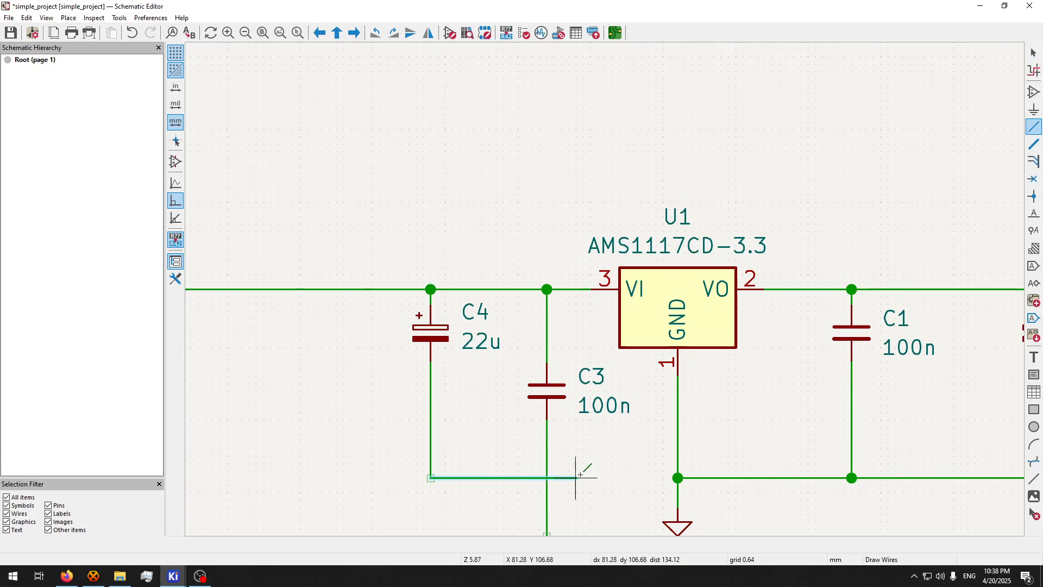
click(678, 477)
key(Delete)
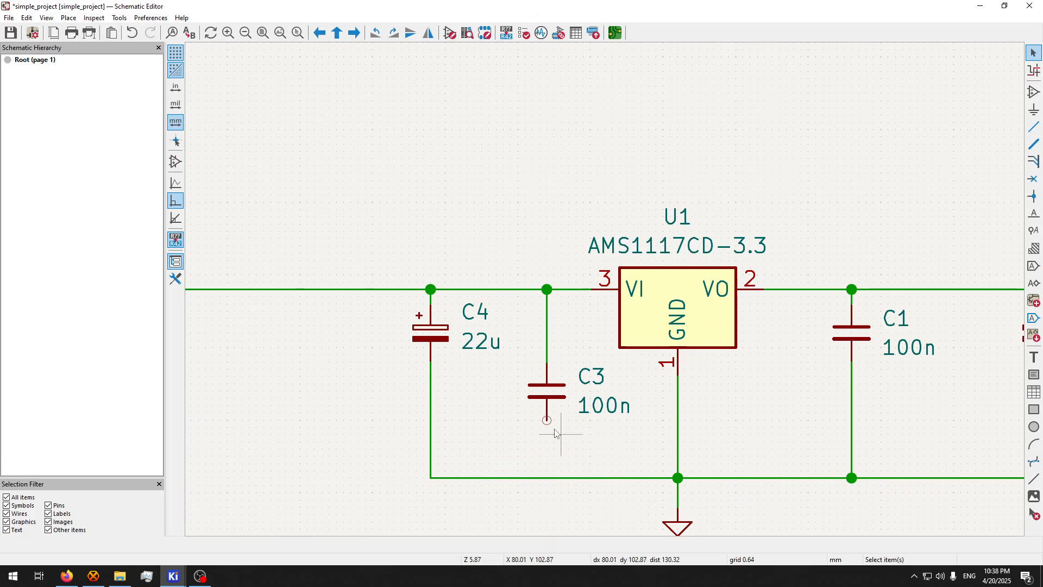
key(w)
click(547, 477)
key(Escape)
- Lower capacitor C4 along its wire until it is level with C3
click(426, 337)
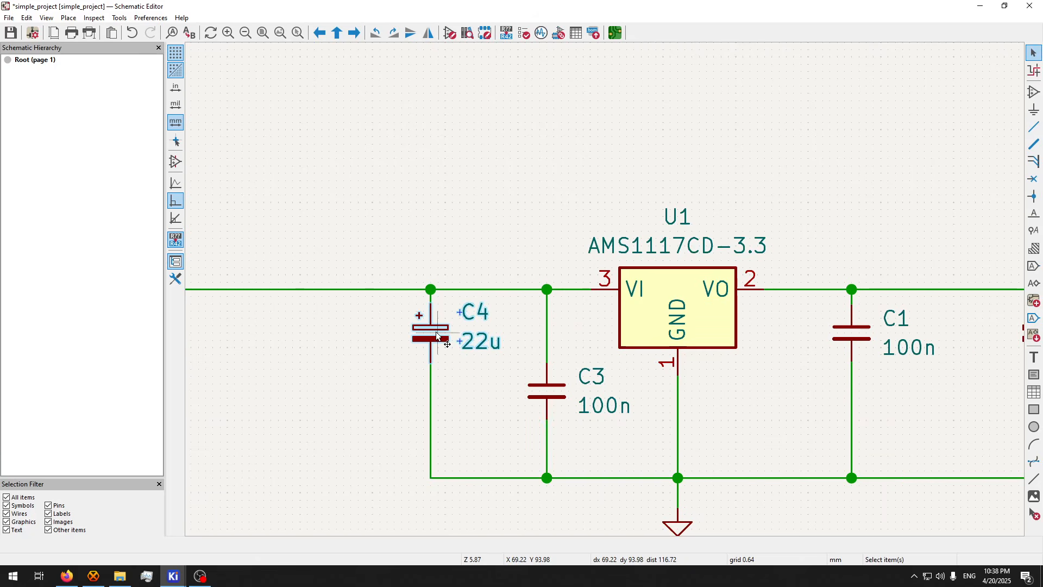
drag(425, 337, 426, 395)
click(426, 395)
scroll(570, 300, down, 3)
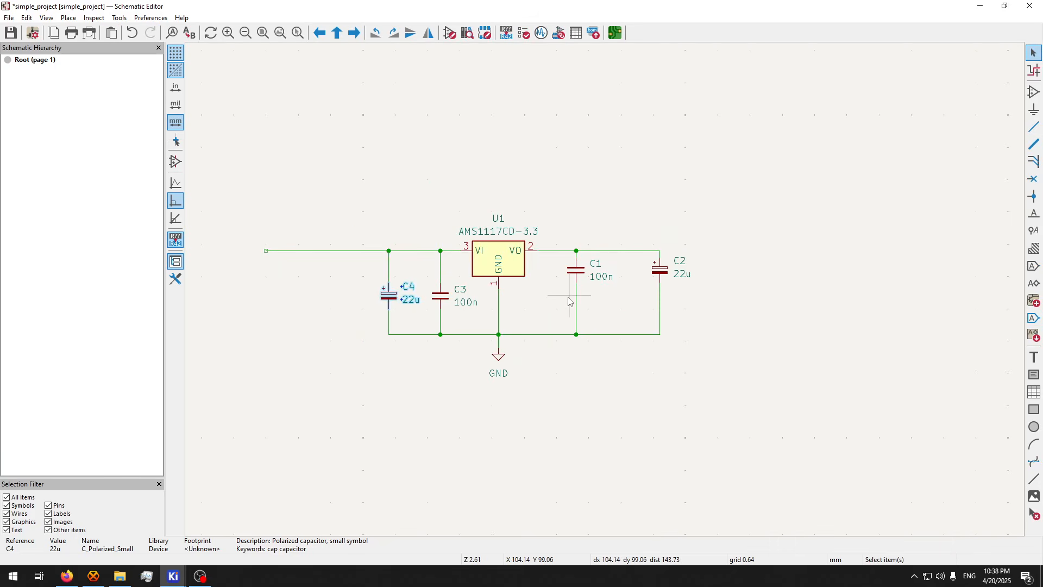
- Lower output capacitors C1 and C2 to the height of C3 and C4, bringing C2 slightly closer to C1
scroll(565, 282, up, 3)
click(620, 274)
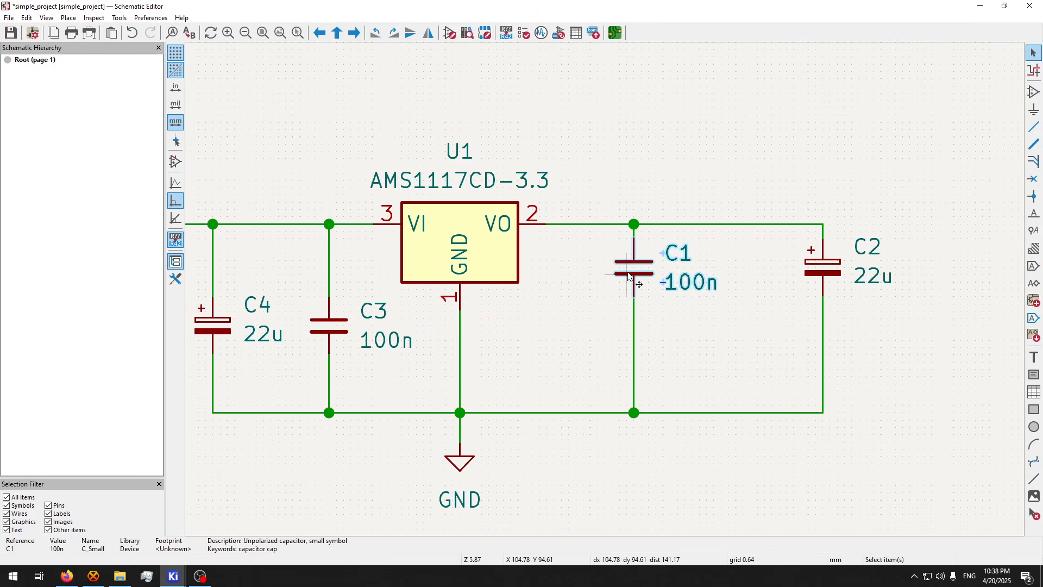
drag(620, 275, 628, 345)
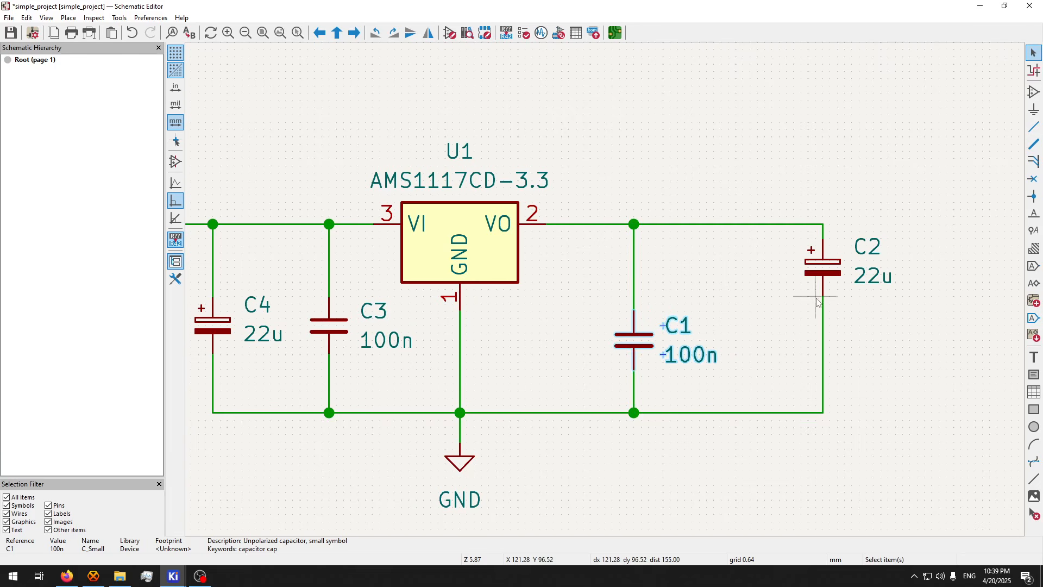
double_click(807, 278)
key(Escape)
drag(807, 278, 795, 330)
click(634, 346)
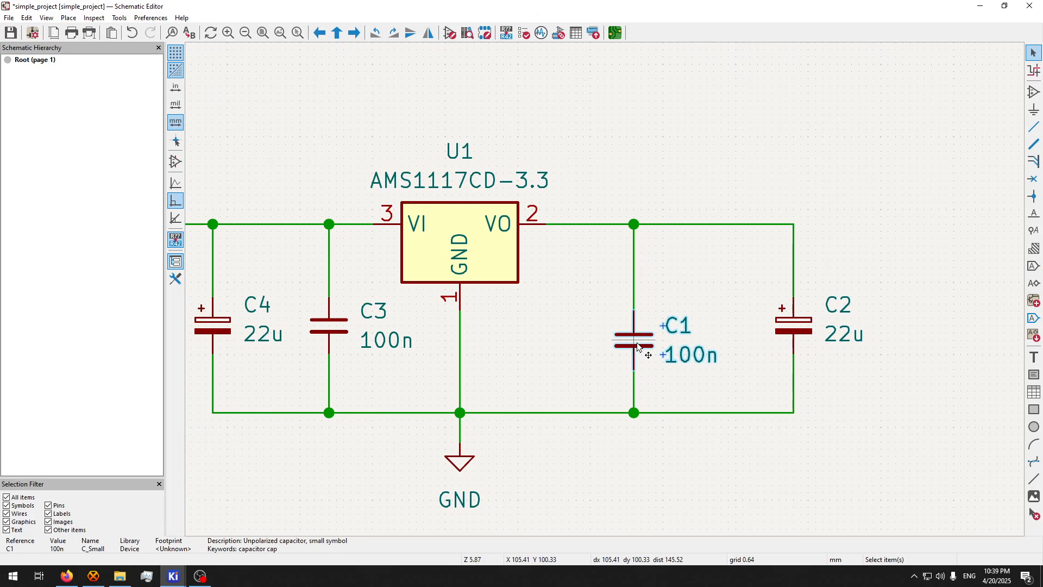
drag(638, 343, 637, 325)
click(514, 350)
- Search the symbols for "usb", add the USB_B_Micro connector, and place it with VBUS level with the input wire's open end
scroll(533, 334, down, 2)
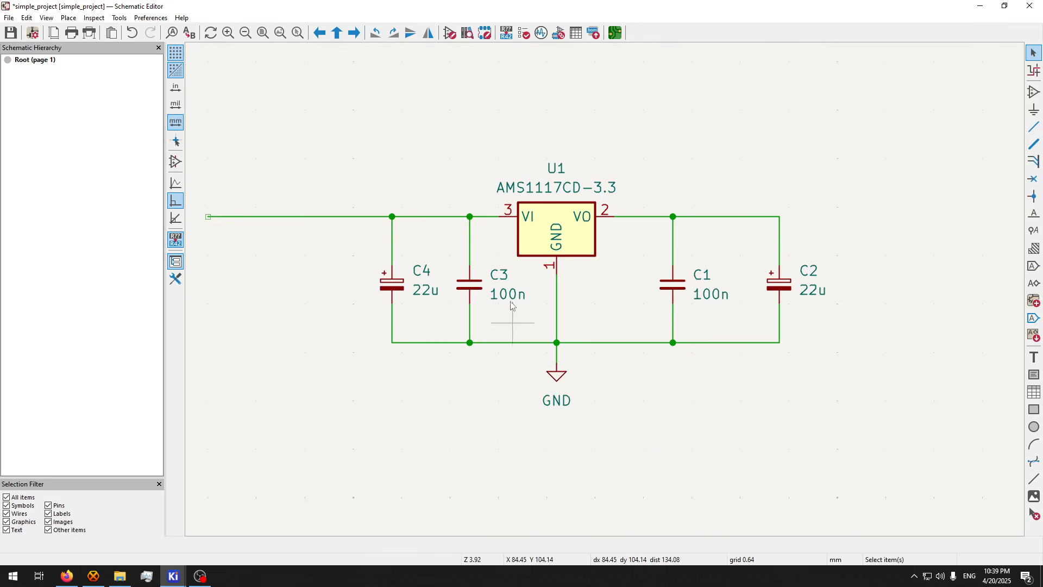
middle_drag(302, 277, 496, 277)
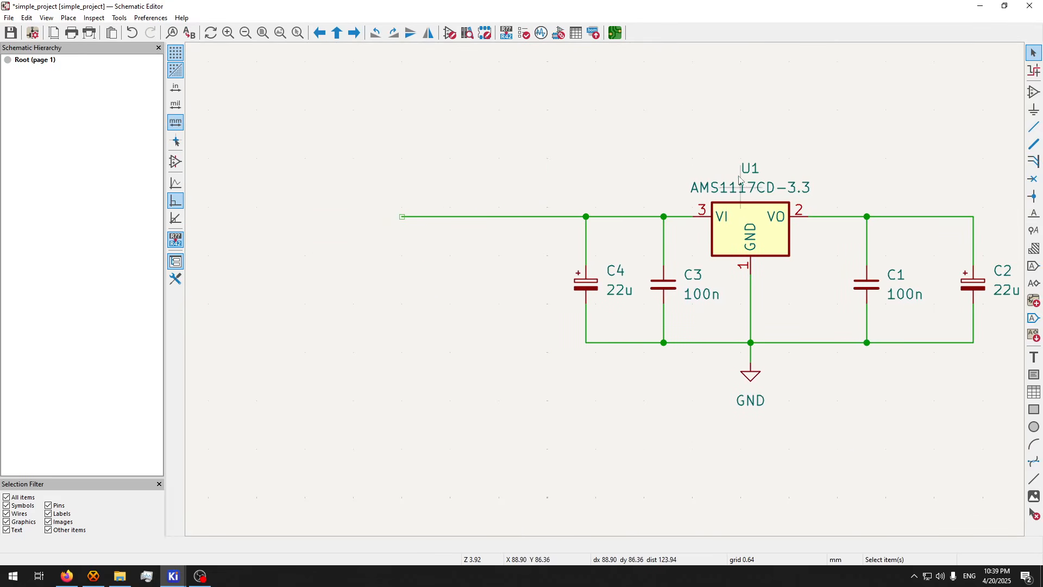
middle_drag(677, 73, 666, 135)
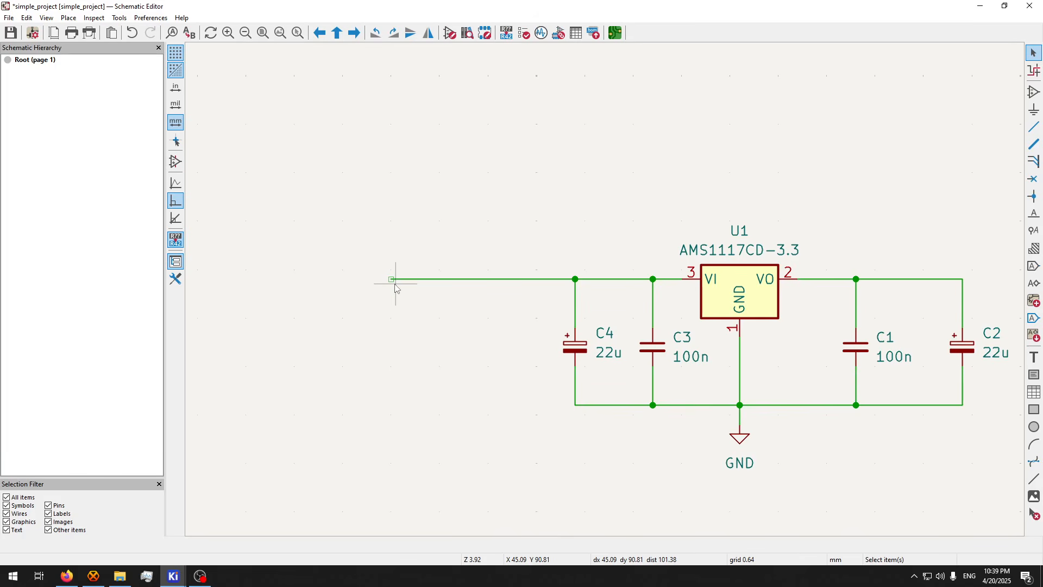
key(a)
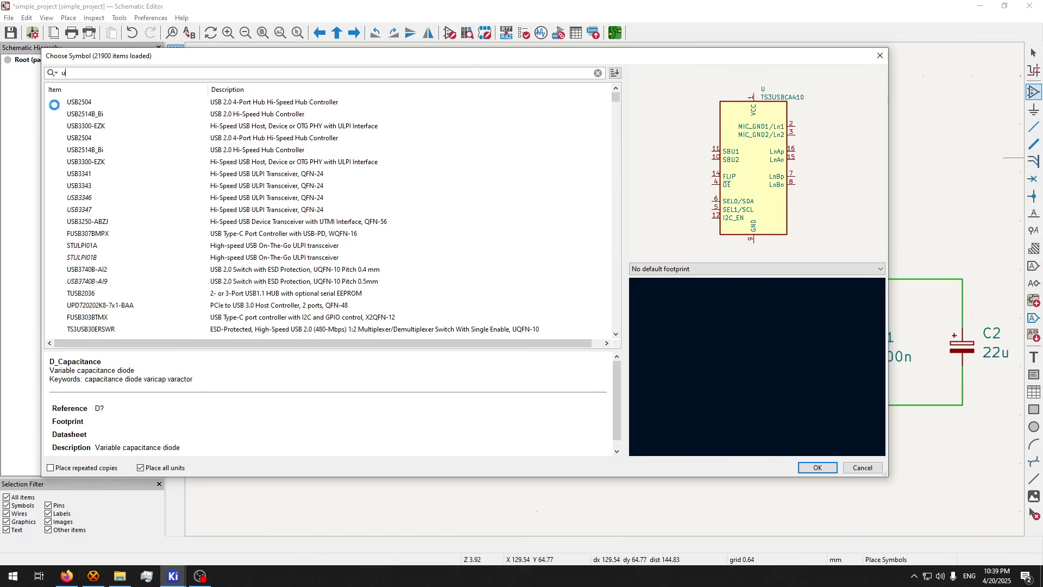
text(usb)
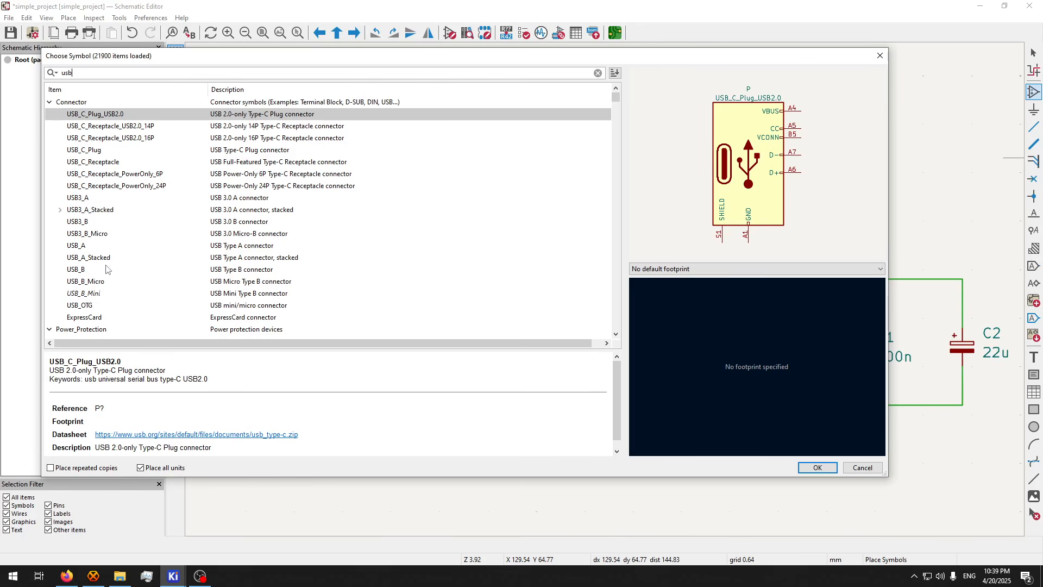
click(131, 270)
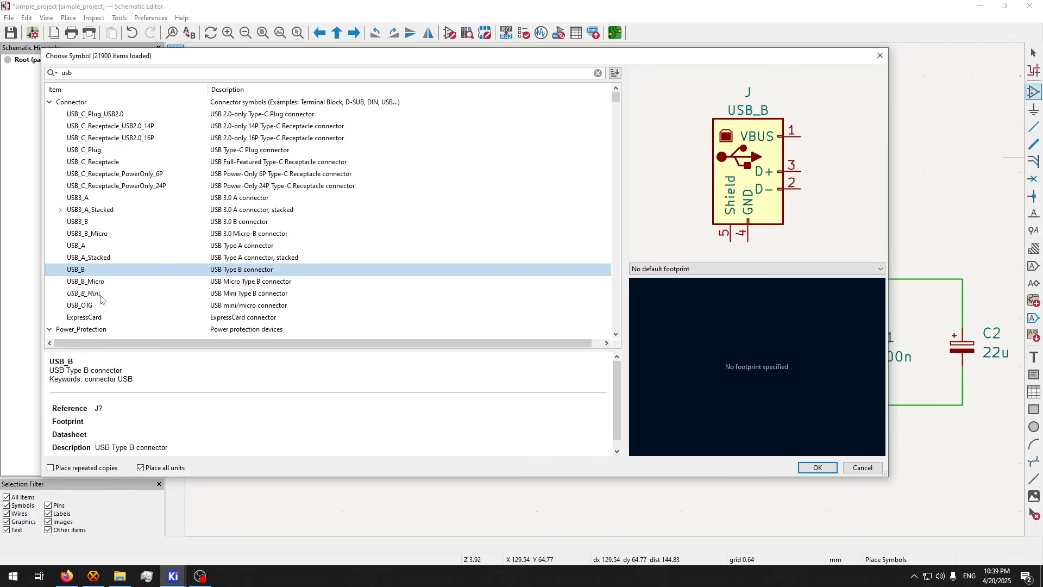
click(113, 282)
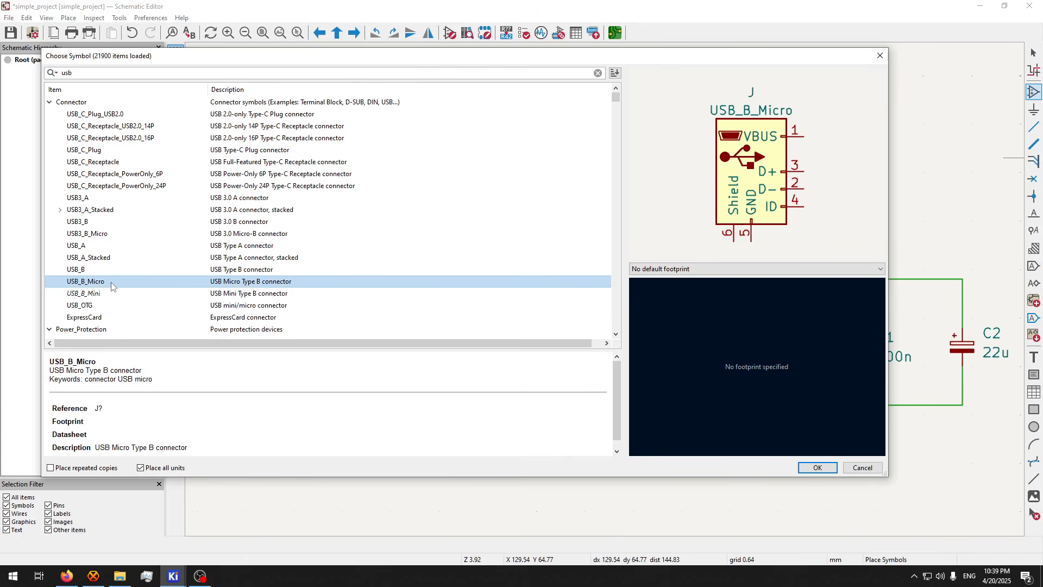
double_click(111, 286)
scroll(595, 288, down, 2)
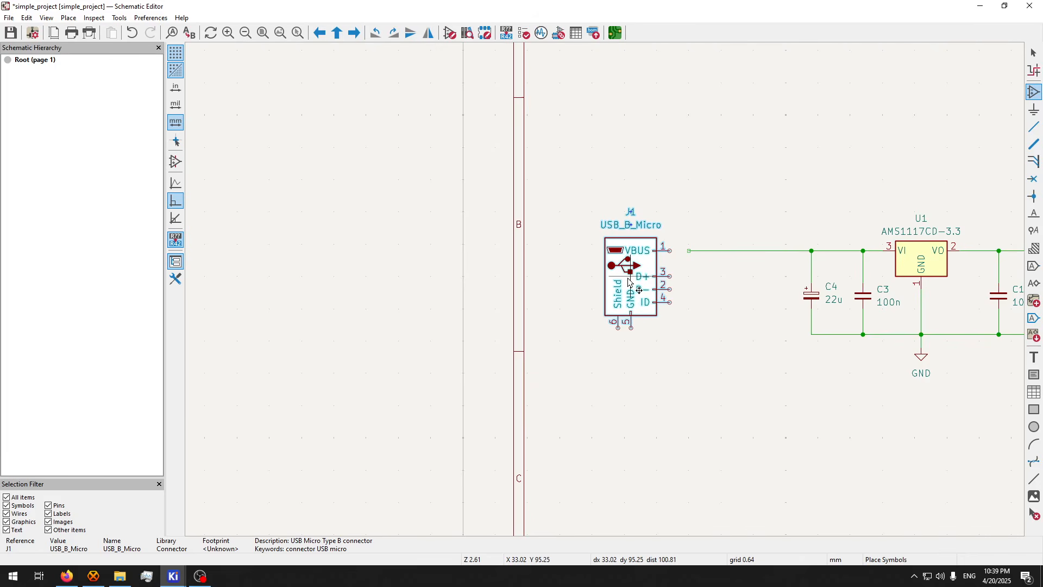
click(638, 285)
- Wire the open end of the input line to the USB connector's VBUS pin
scroll(610, 296, up, 6)
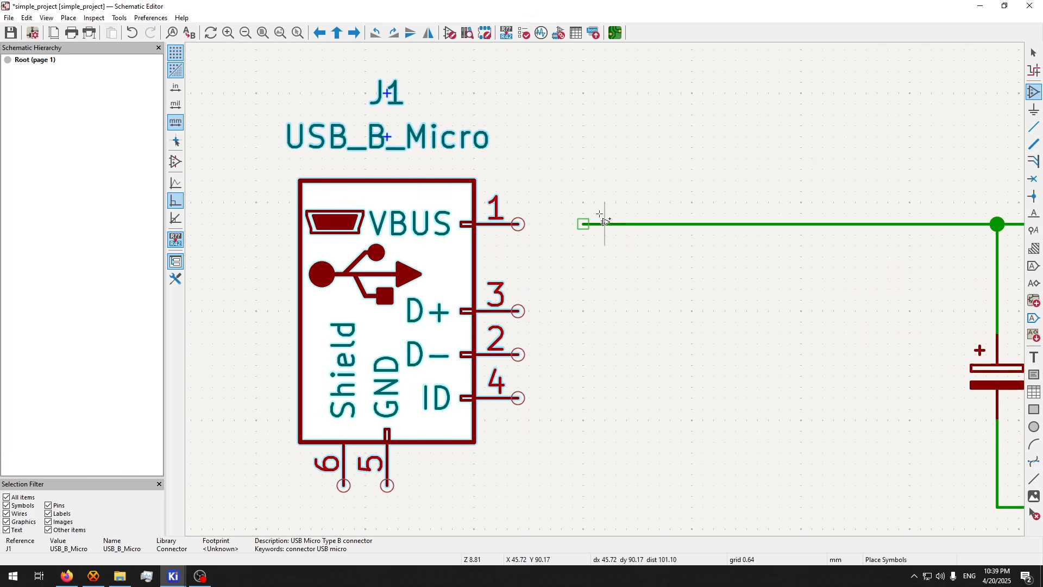
key(Escape)
key(w)
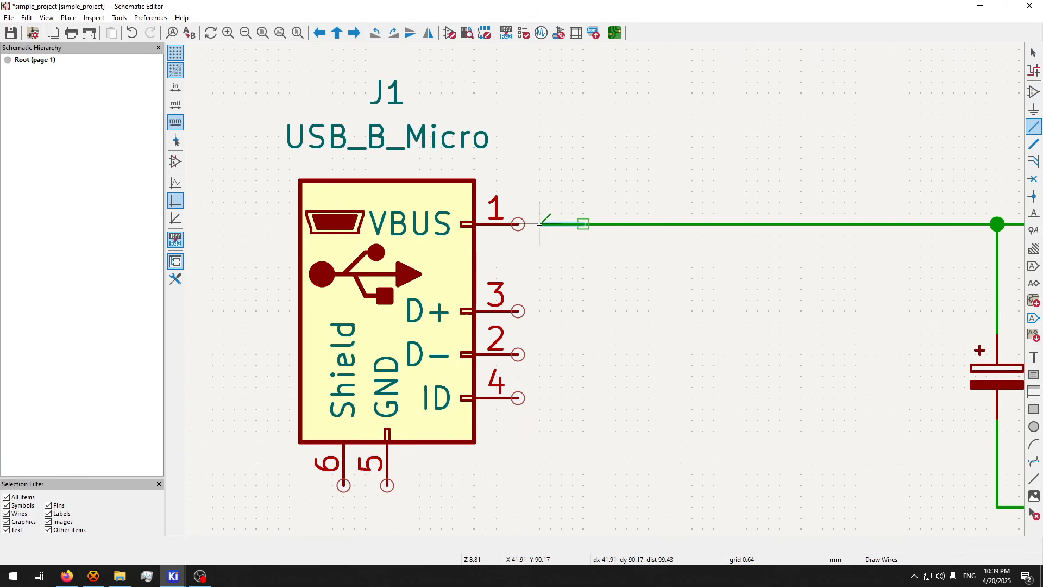
click(520, 224)
key(Escape)
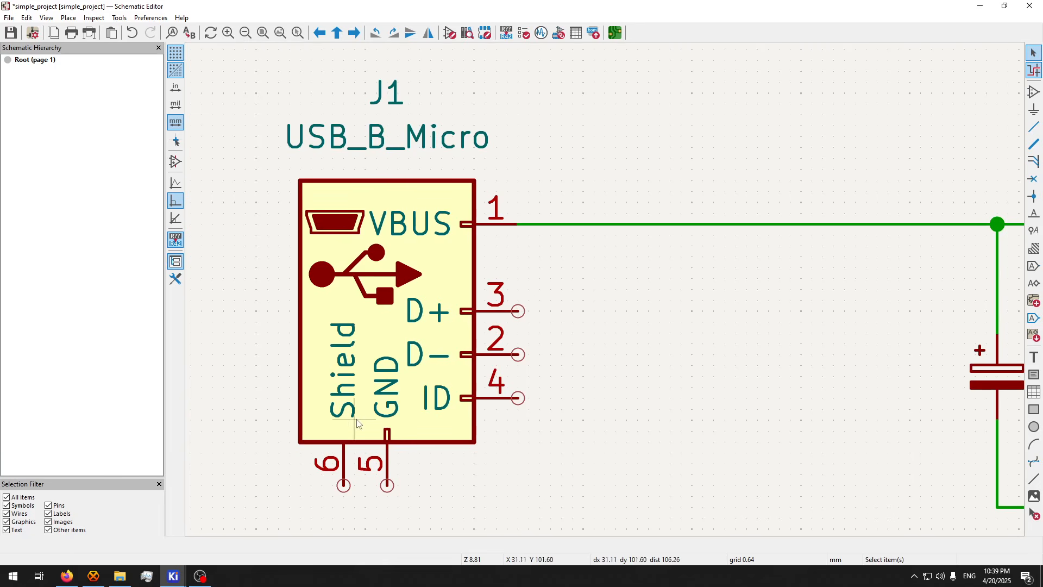
- Wire the USB connector's GND pin to the ground line at the corner below C4
key(w)
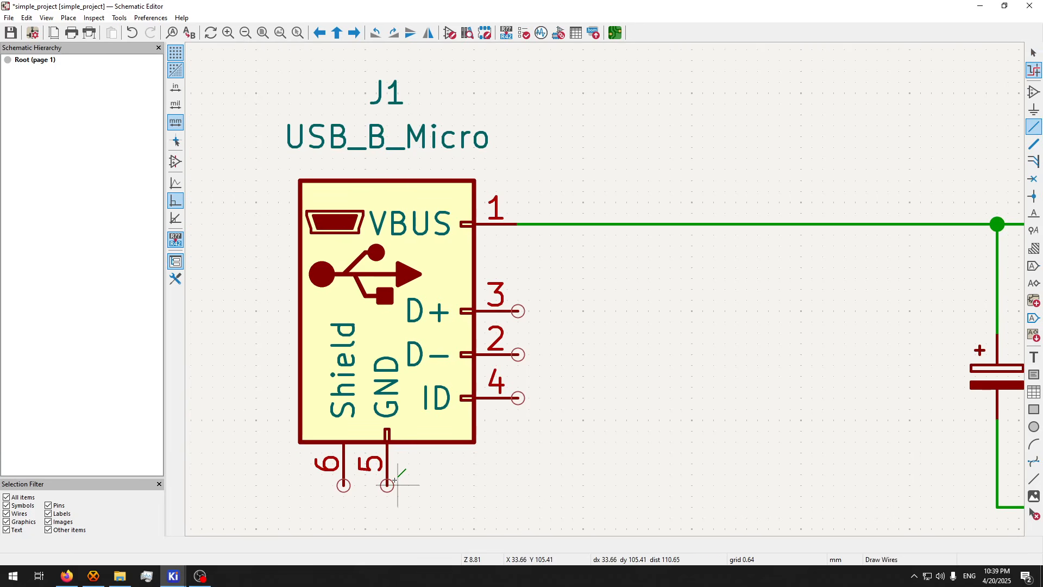
scroll(395, 480, down, 2)
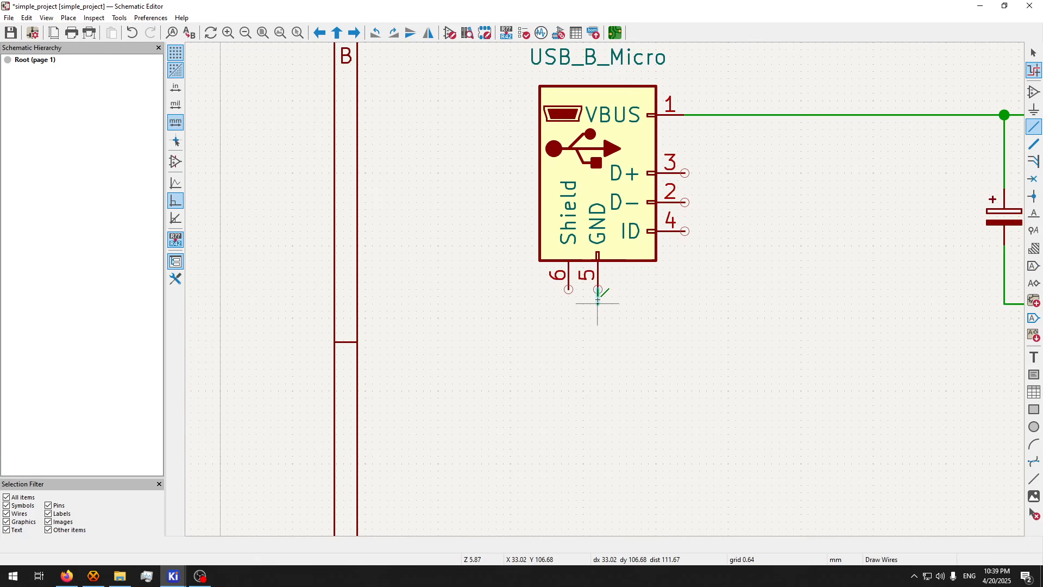
click(1004, 303)
key(Escape)
- Place no-connect flags on the USB connector's D+, D- and ID pins
scroll(961, 234, up, 2)
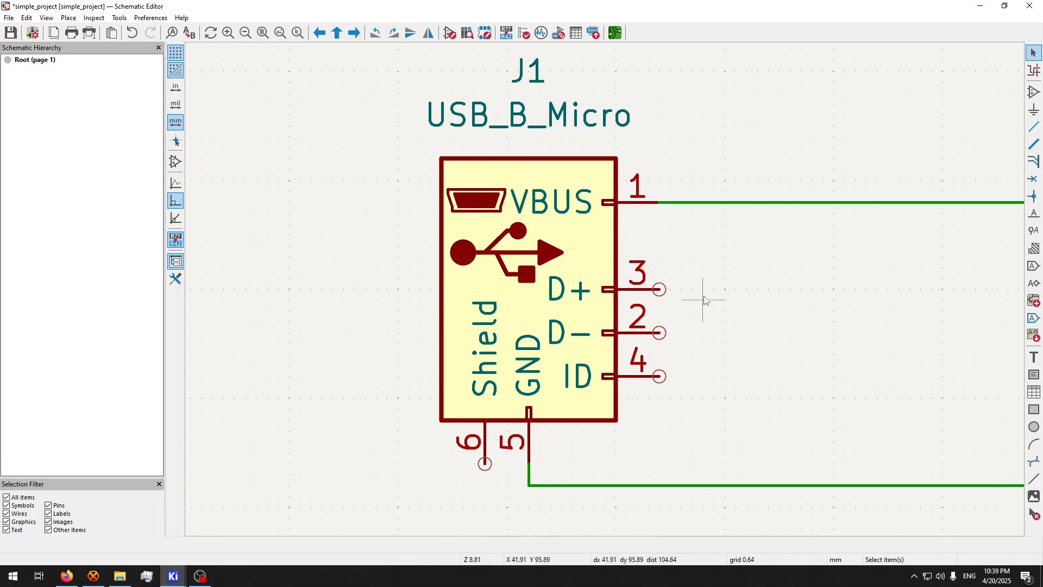
click(1034, 179)
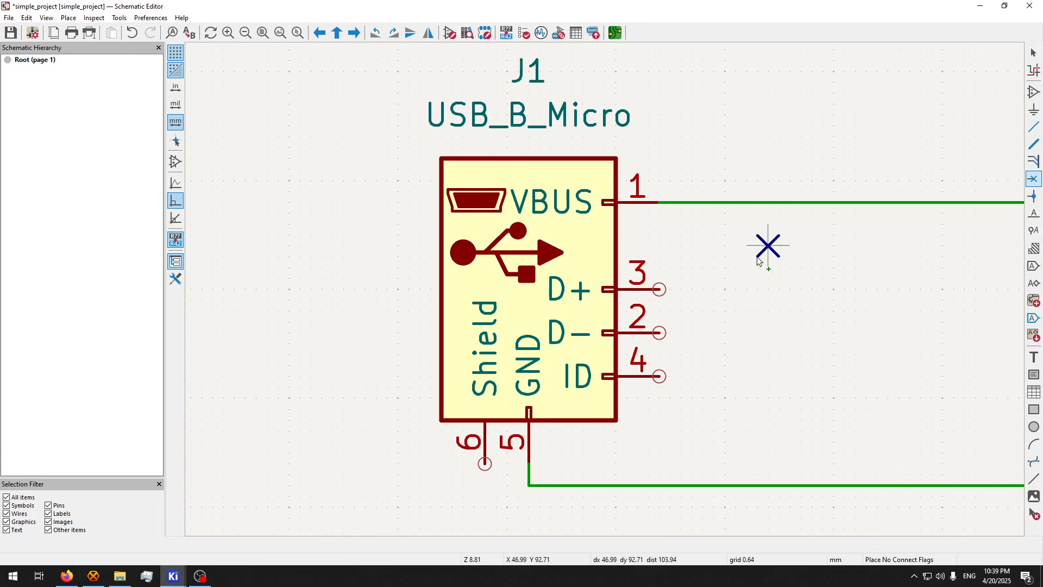
click(660, 289)
click(660, 332)
click(659, 376)
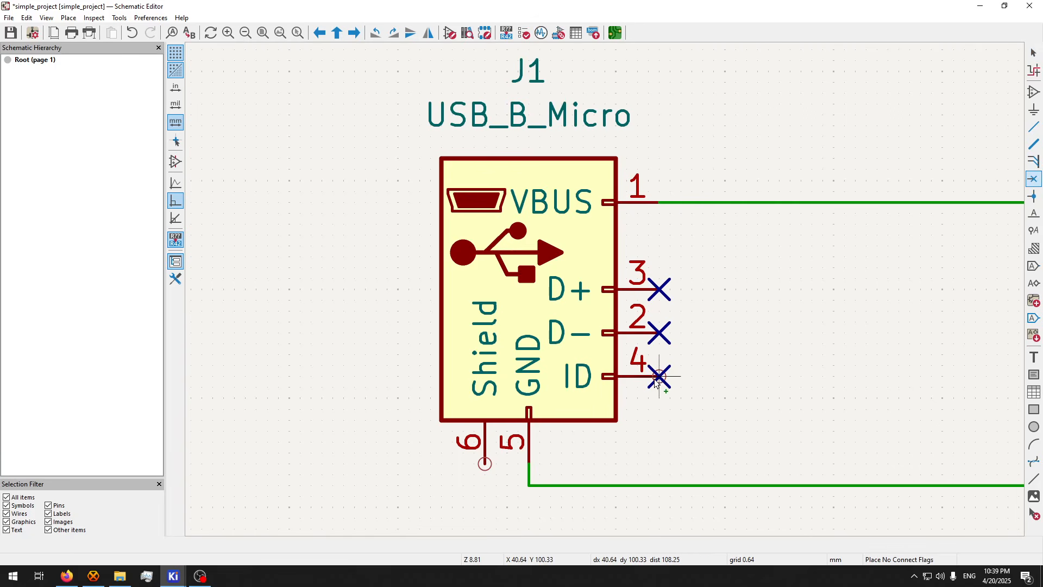
- Wire the USB connector's Shield pin to the ground wire at its GND pin and save the schematic
key(Escape)
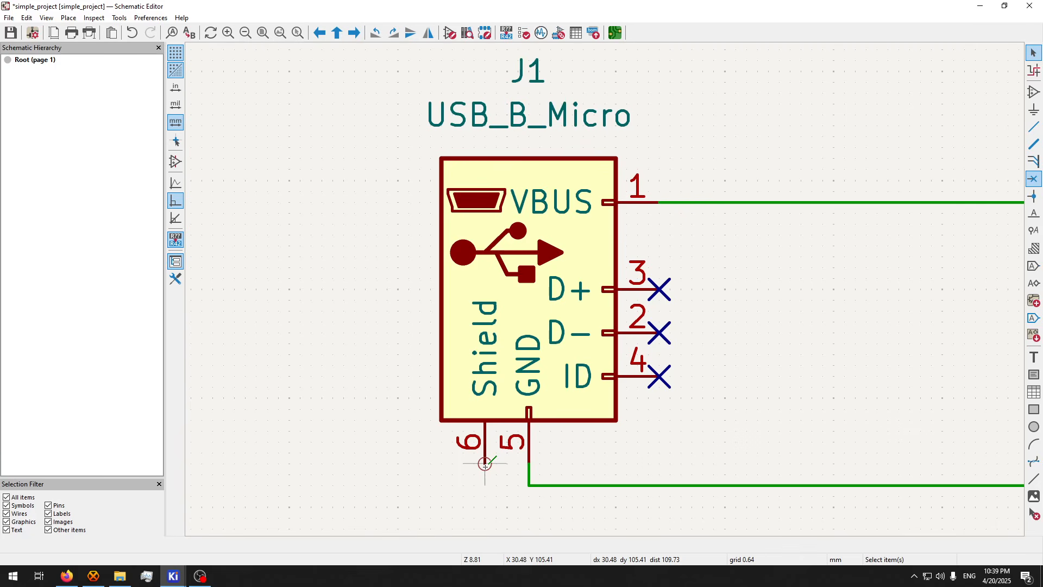
key(w)
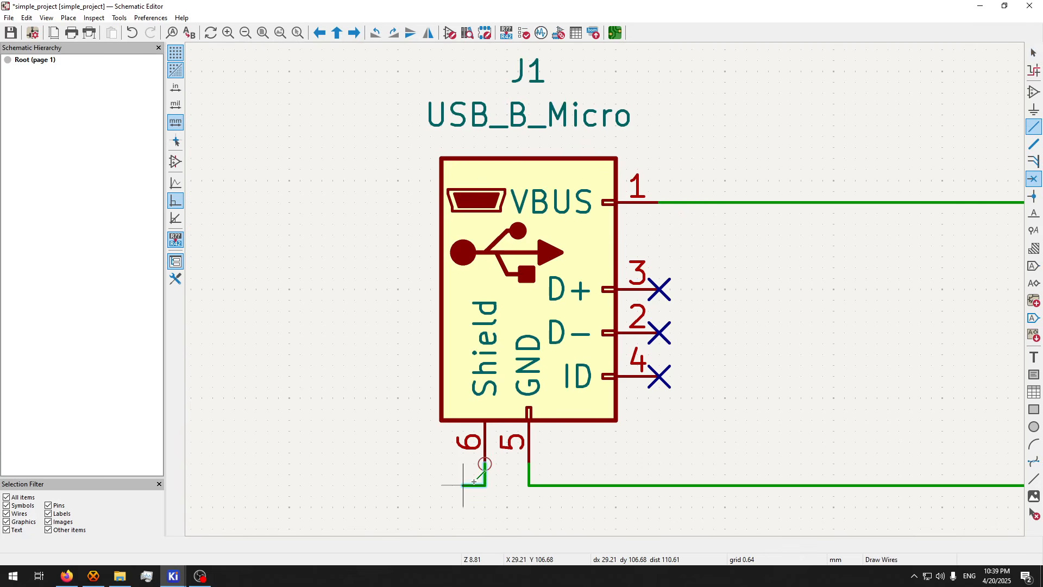
click(524, 479)
key(Escape)
scroll(613, 287, down, 3)
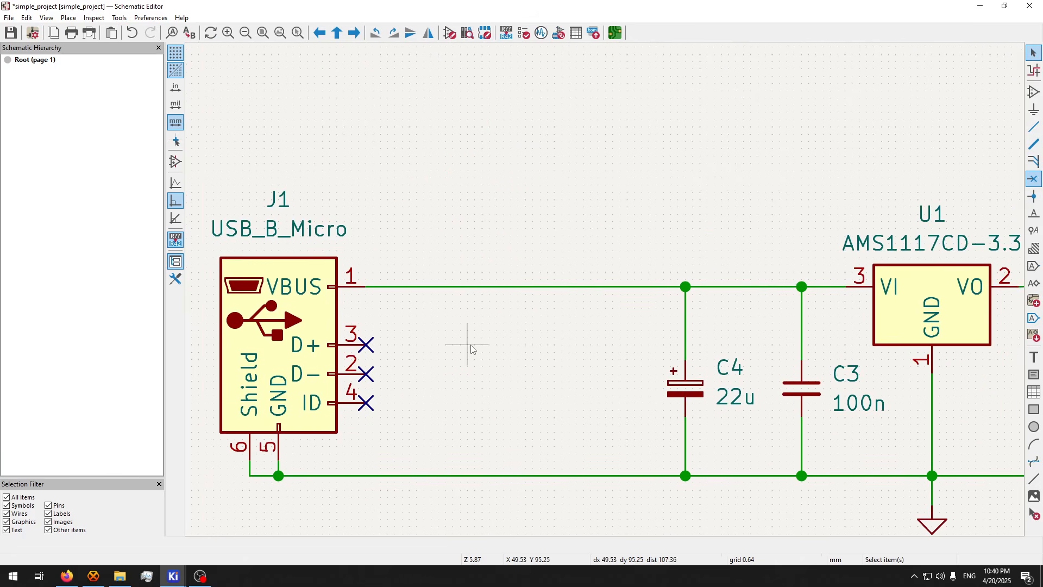
key(ctrl+s)
scroll(608, 293, down, 2)
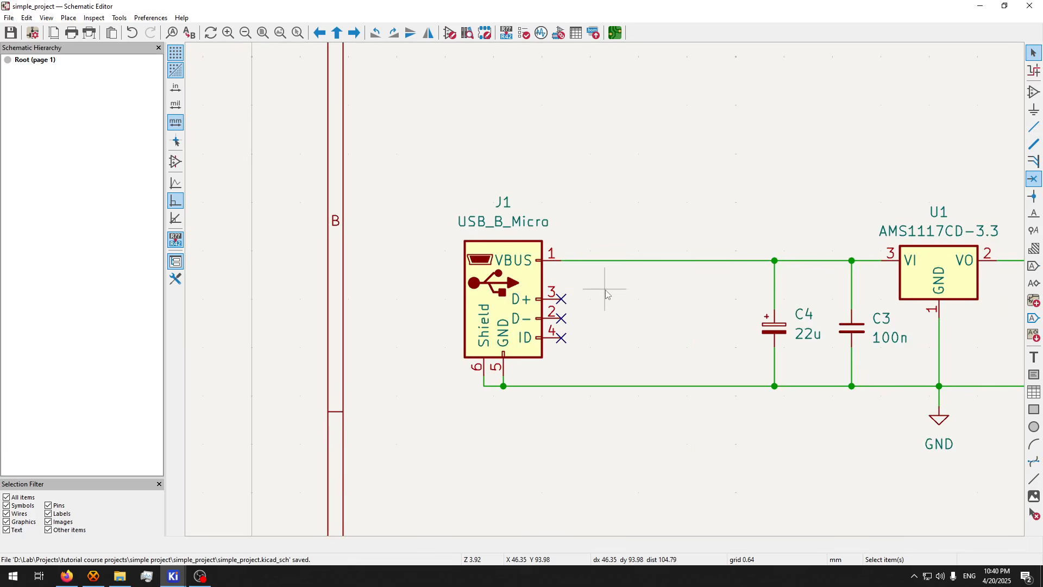
- Move the USB connector closer to C4 along the input line, keeping its wires attached
click(549, 299)
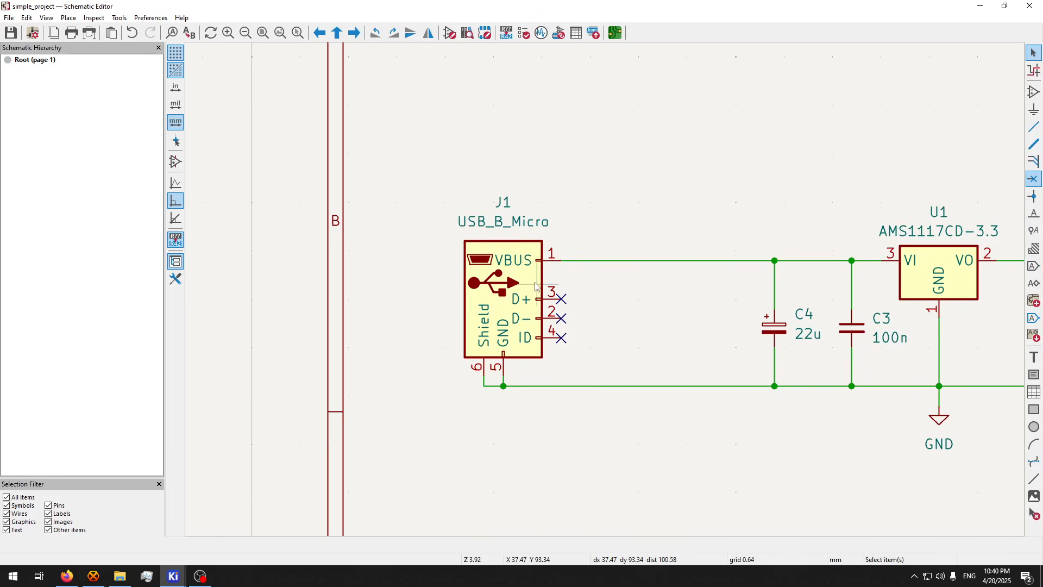
key(g)
click(658, 306)
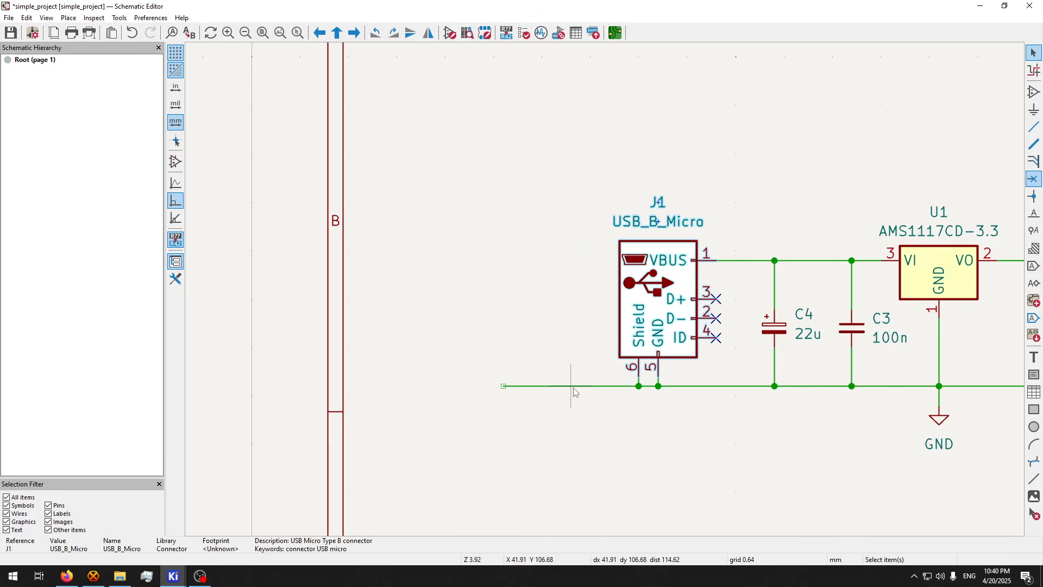
scroll(573, 390, down, 3)
scroll(592, 297, up, 3)
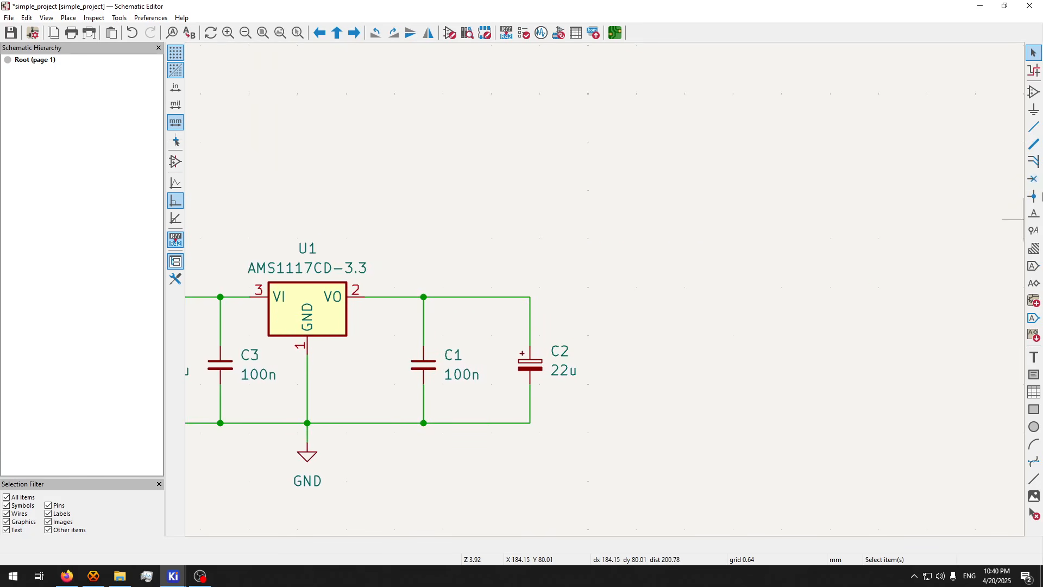
- Search the symbols for "conn", add the Screw_Terminal_01x02 connector, and place it beyond C2 on the regulator's output side
click(1034, 92)
click(572, 212)
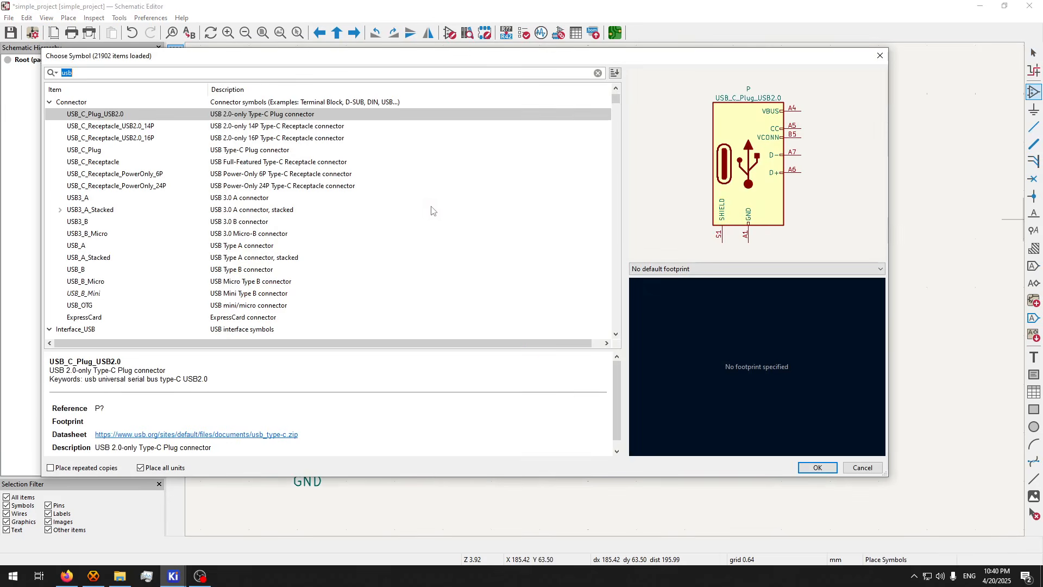
text(conn)
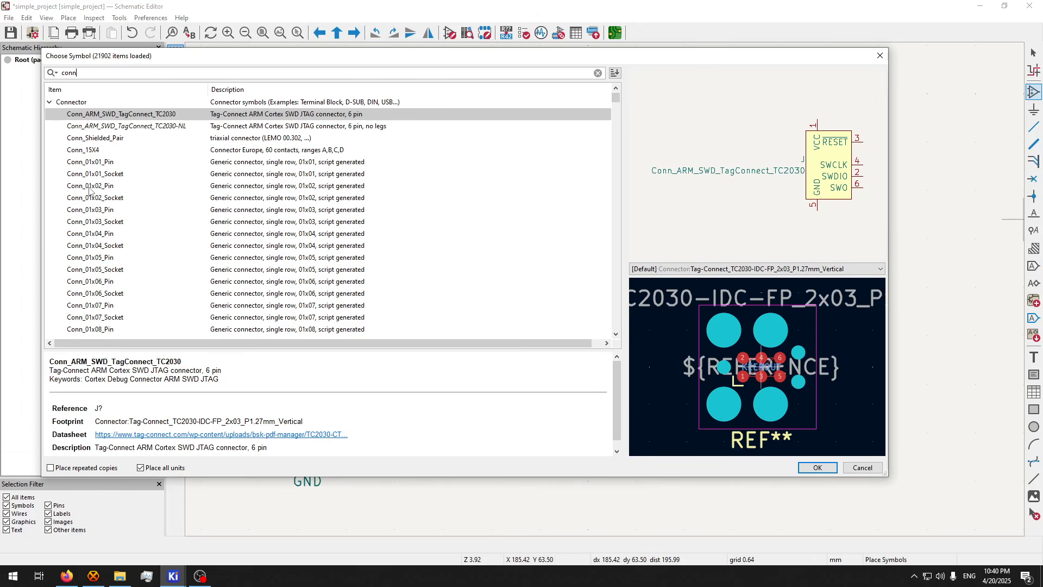
click(90, 186)
scroll(147, 218, down, 15)
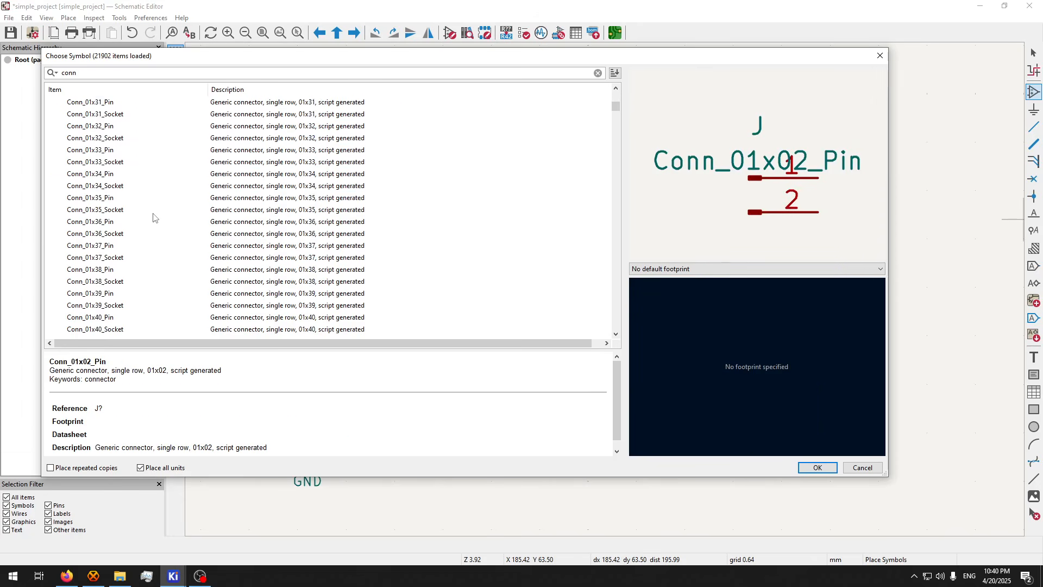
scroll(154, 217, down, 20)
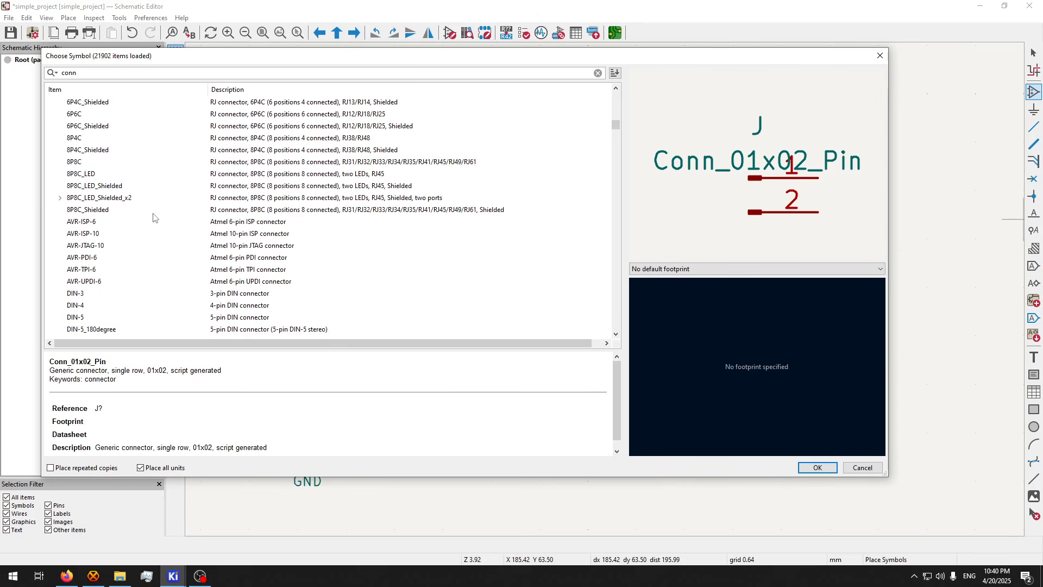
scroll(156, 214, up, 4)
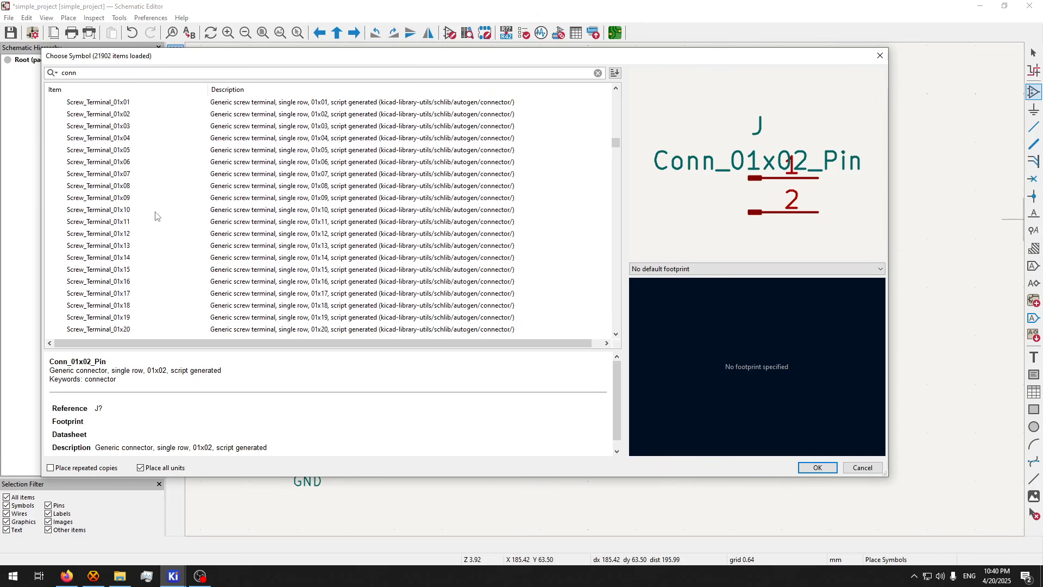
click(122, 174)
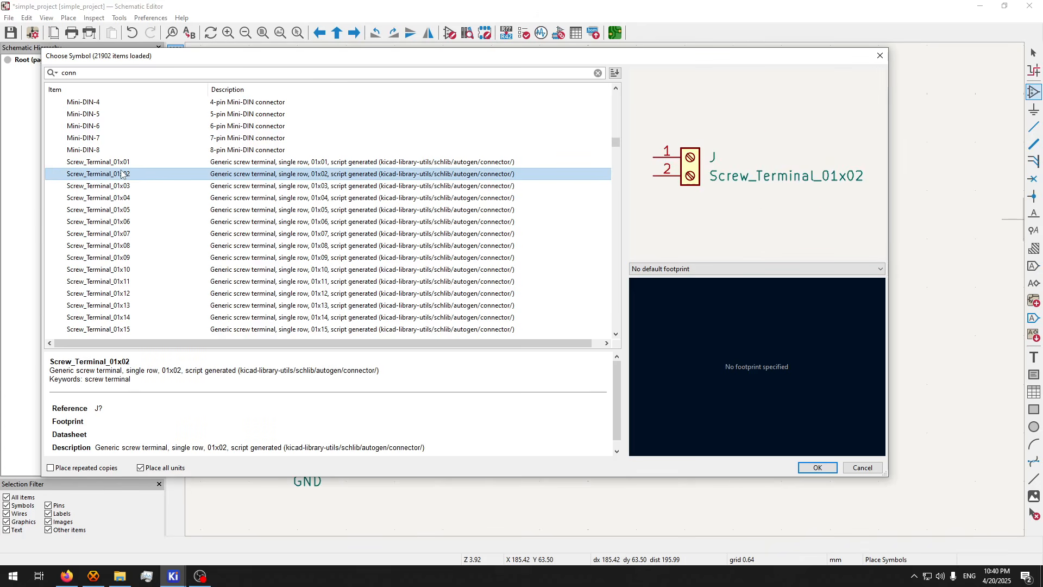
double_click(123, 174)
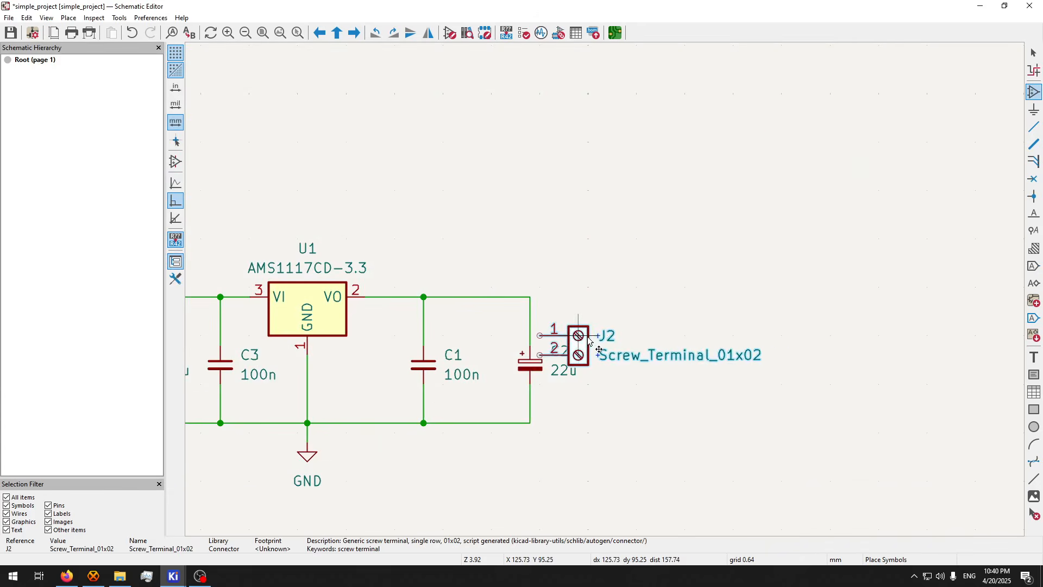
scroll(630, 275, up, 4)
click(751, 291)
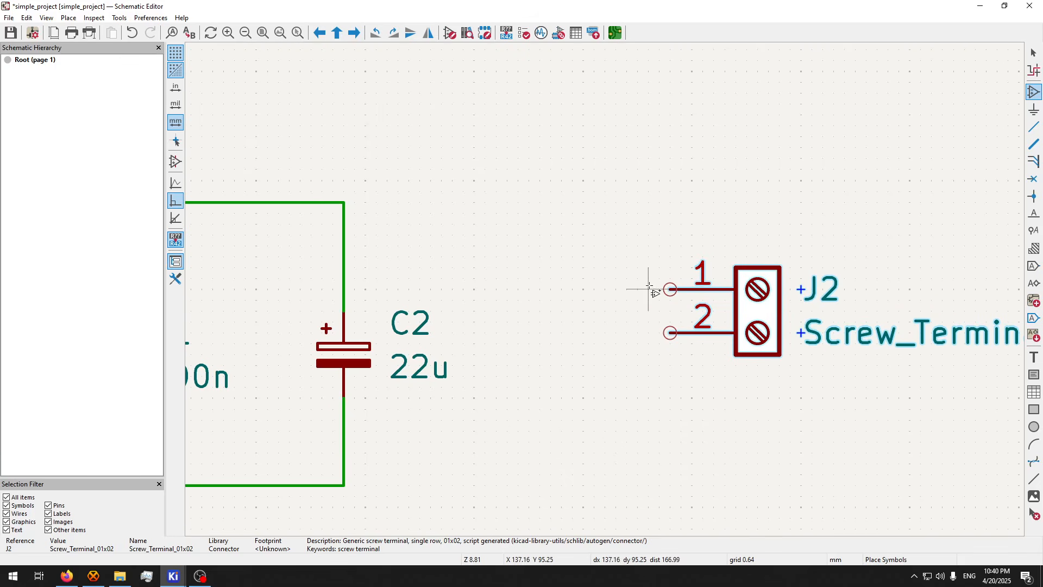
key(Escape)
- Wire the screw terminal's pin 1 to the output line at the corner above C2
key(w)
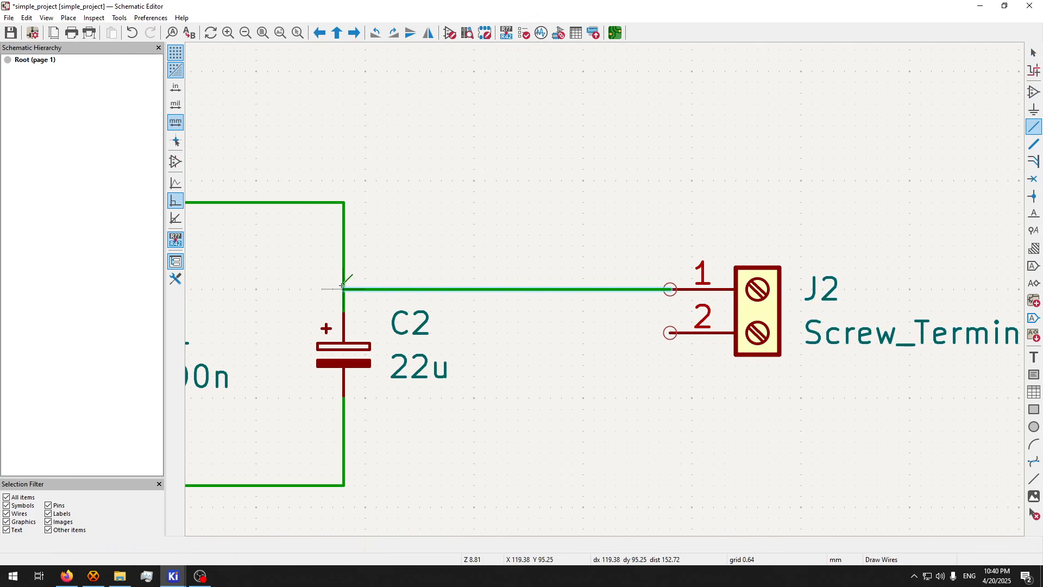
click(626, 202)
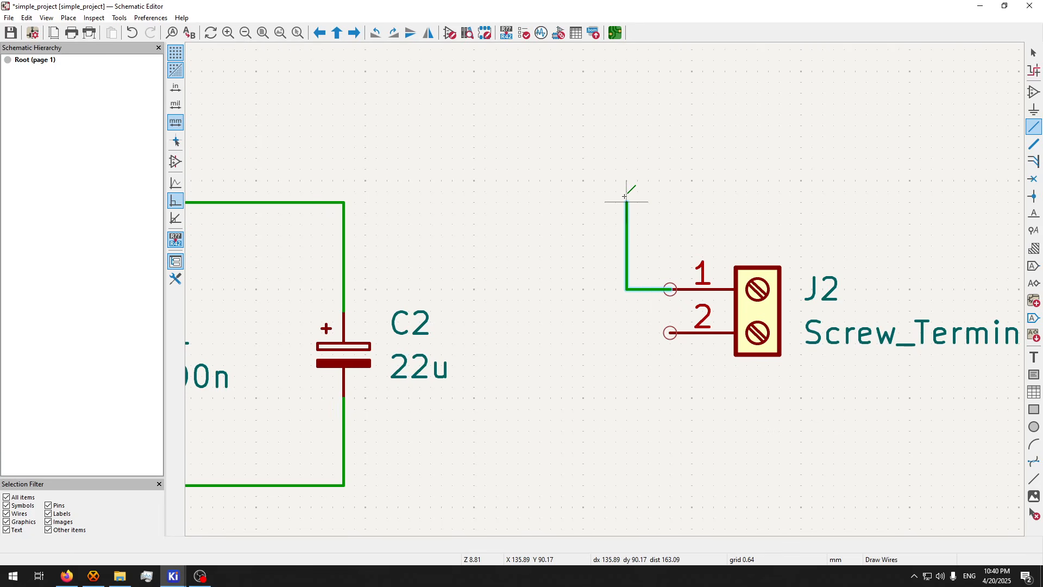
click(322, 202)
- Wire the screw terminal's pin 2 to the ground line at the corner below C2 and save the schematic
click(670, 333)
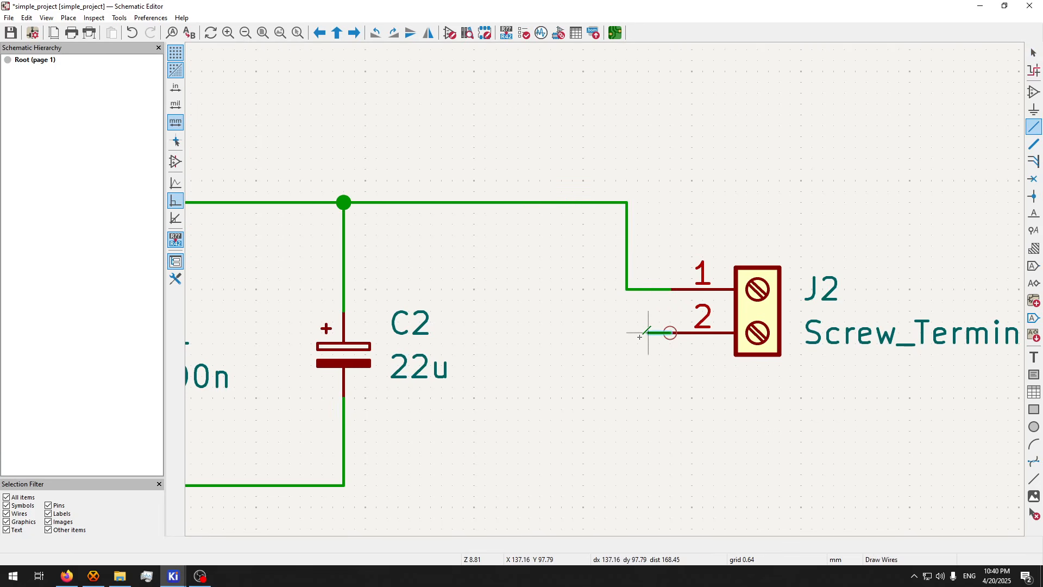
click(626, 332)
click(322, 484)
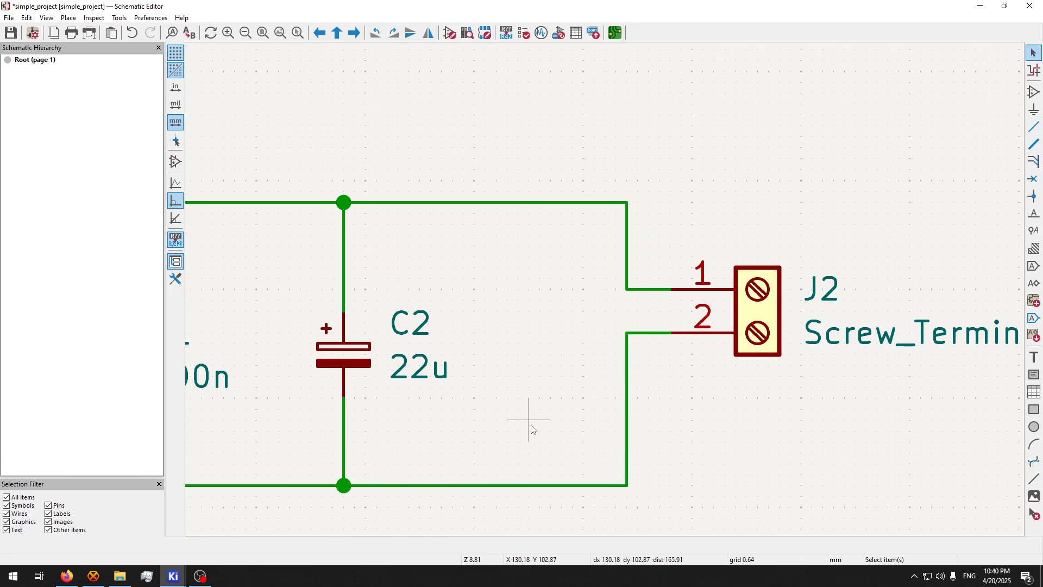
scroll(528, 421, down, 2)
middle_drag(611, 288, 904, 408)
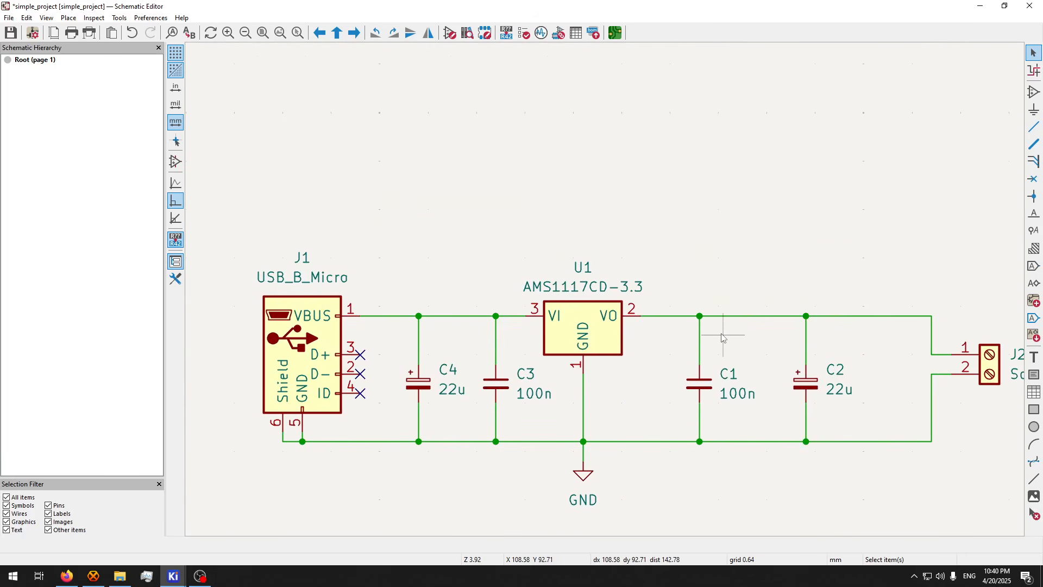
key(ctrl+s)
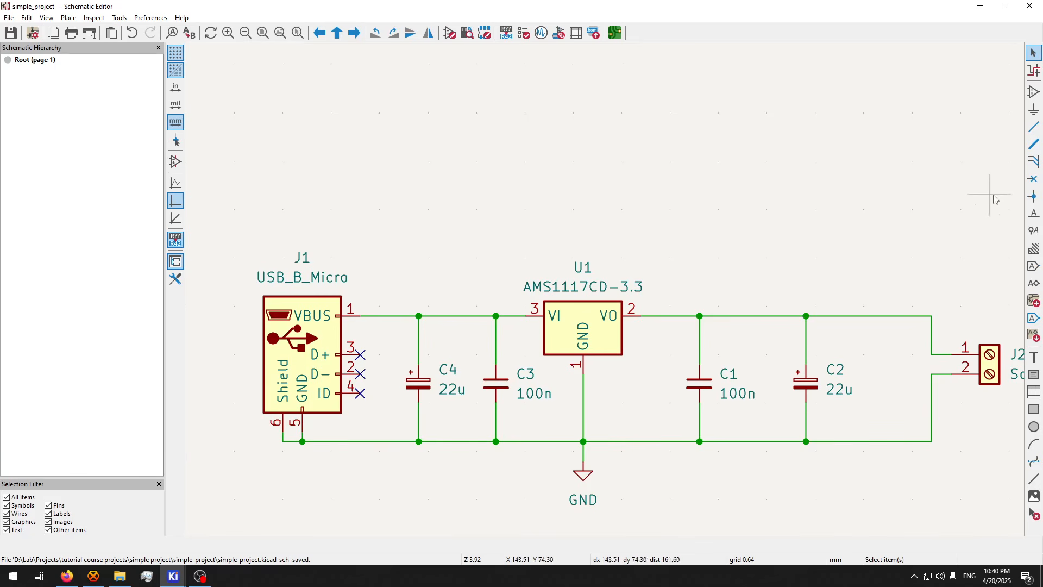
- Search the power symbols for "5v", add the +5V symbol, and place it directly above the input line's junction with C4
click(1034, 110)
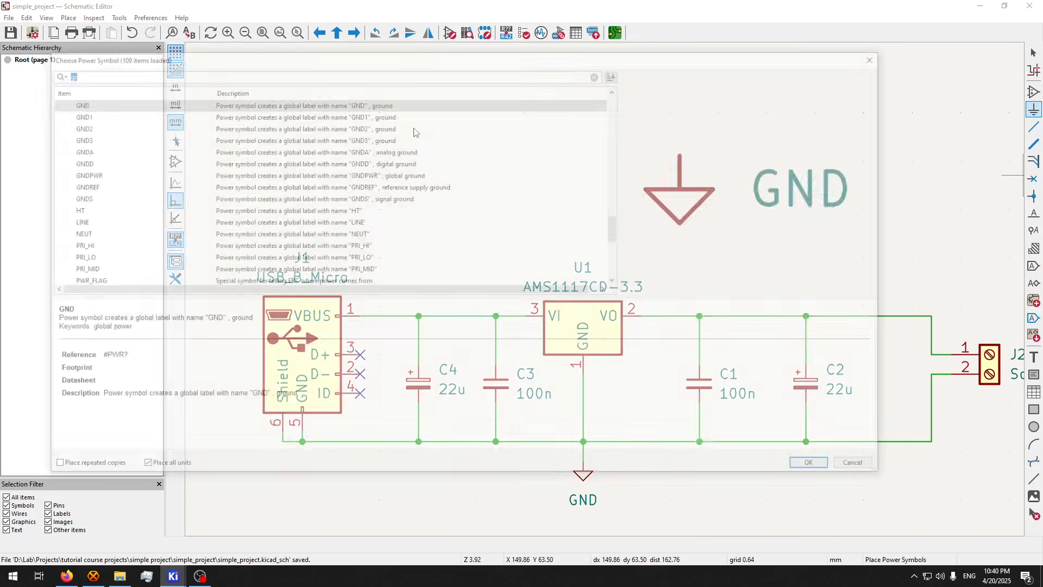
text(5v)
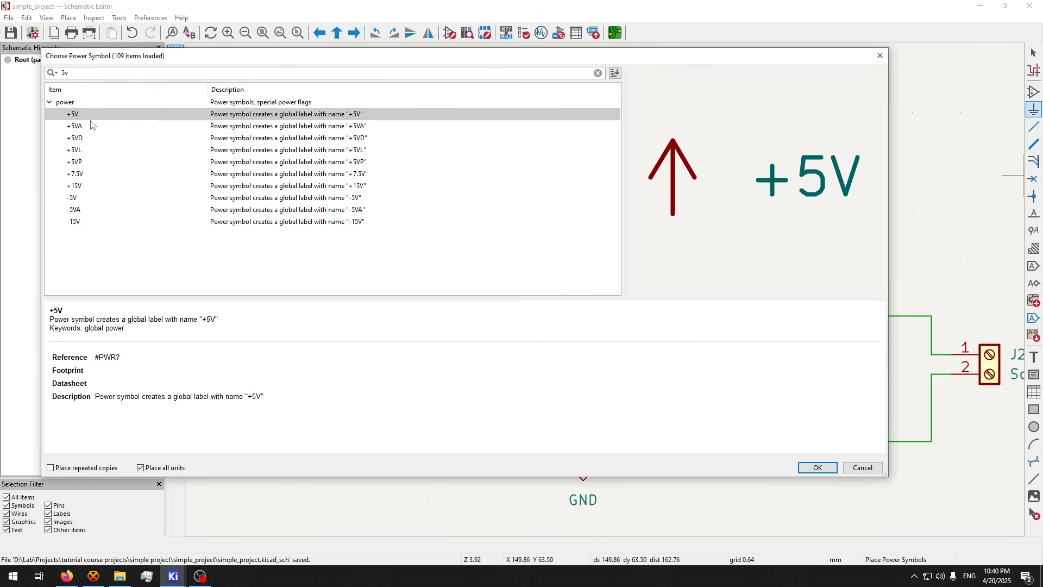
double_click(90, 115)
scroll(605, 290, up, 3)
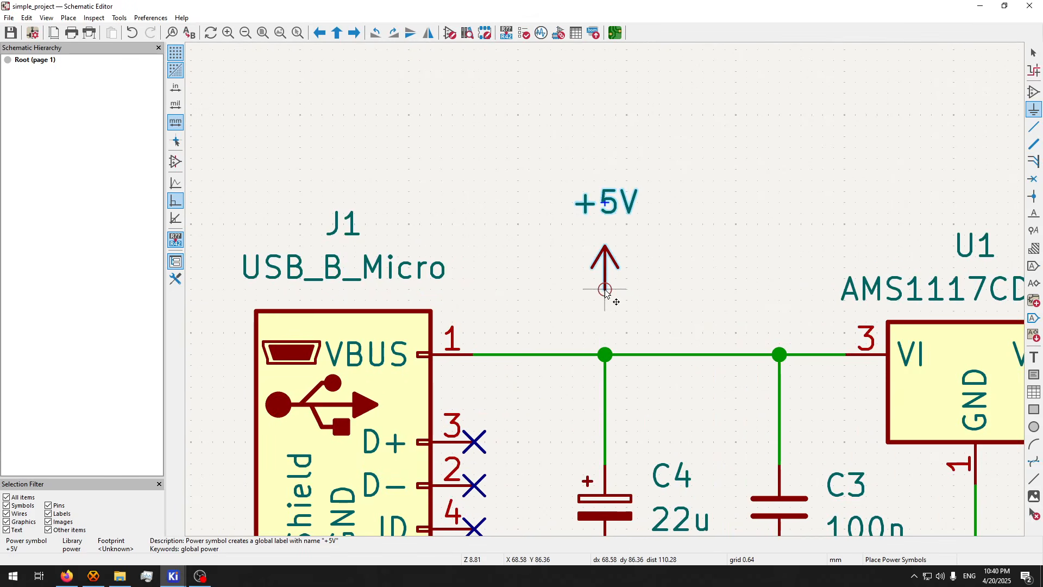
click(604, 290)
key(Escape)
- Wire the +5V symbol down to the input line's junction above C4
click(605, 290)
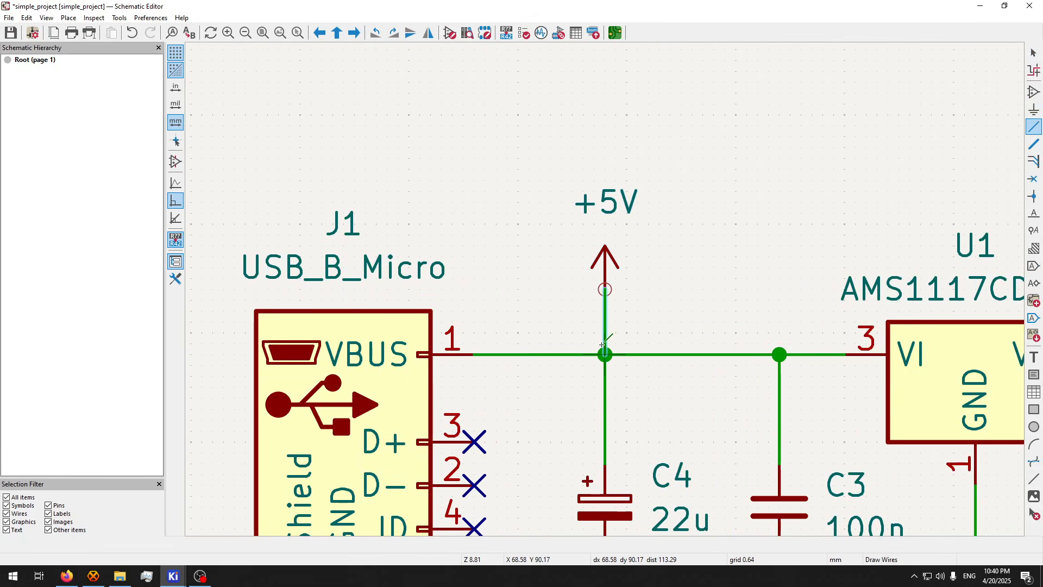
click(604, 354)
scroll(632, 211, down, 5)
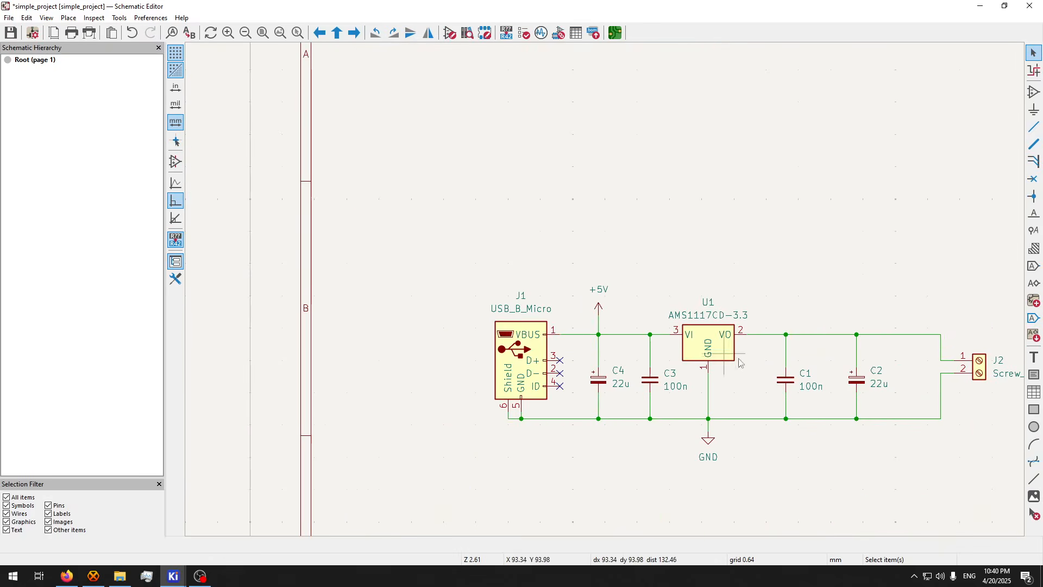
scroll(950, 354, up, 5)
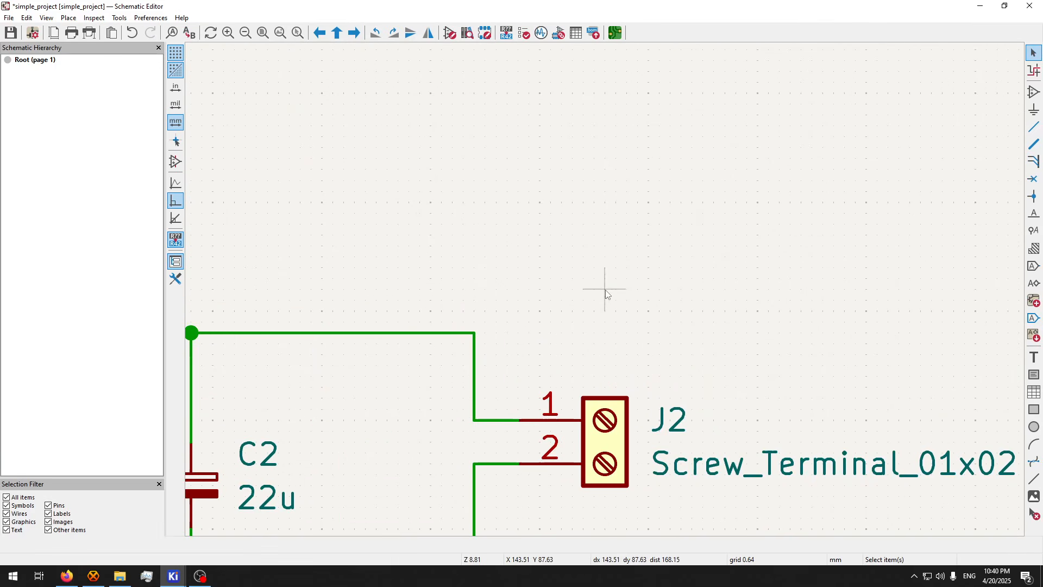
click(1034, 94)
click(458, 232)
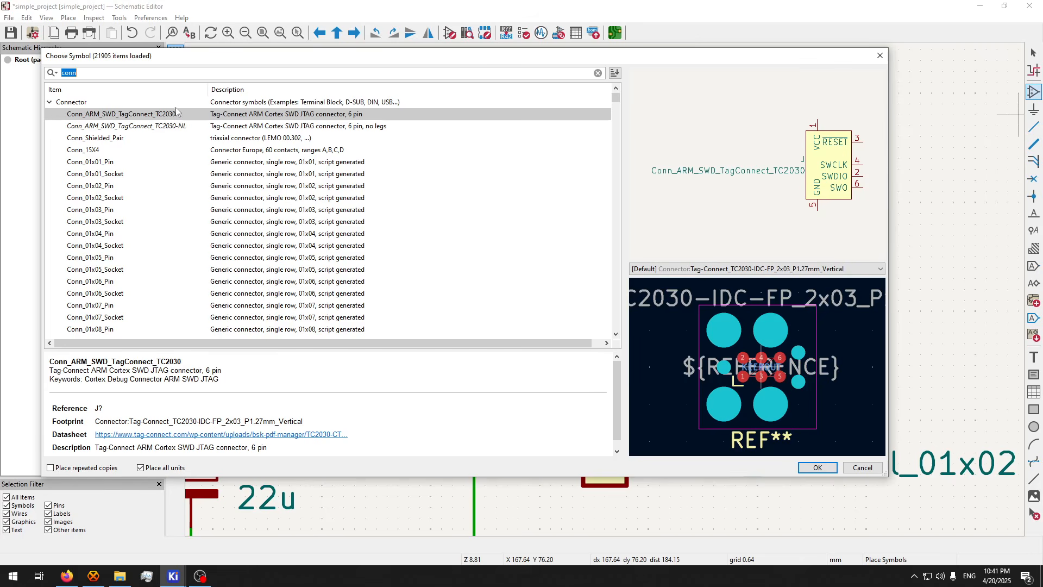
key(Escape)
- Search the power symbols for "3.3", add the +3.3V symbol, and place it above the output line's corner near the screw terminal
click(1034, 108)
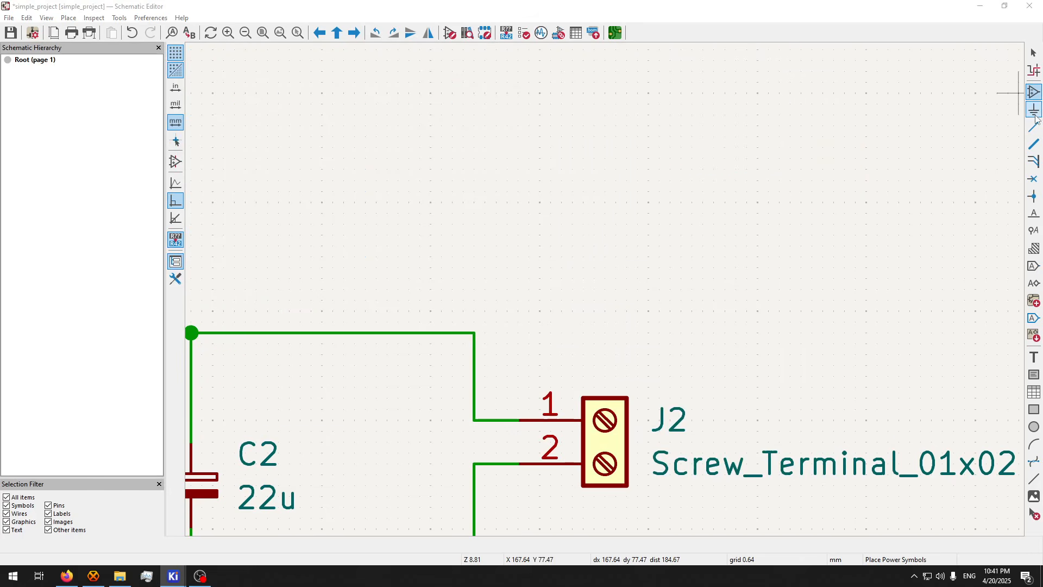
click(460, 175)
text(3)
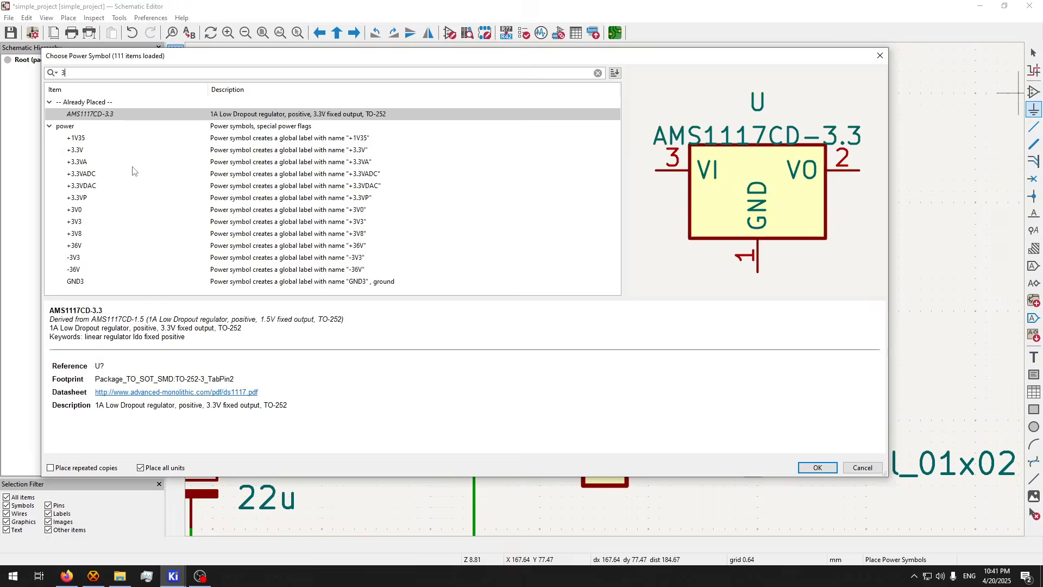
text(.3)
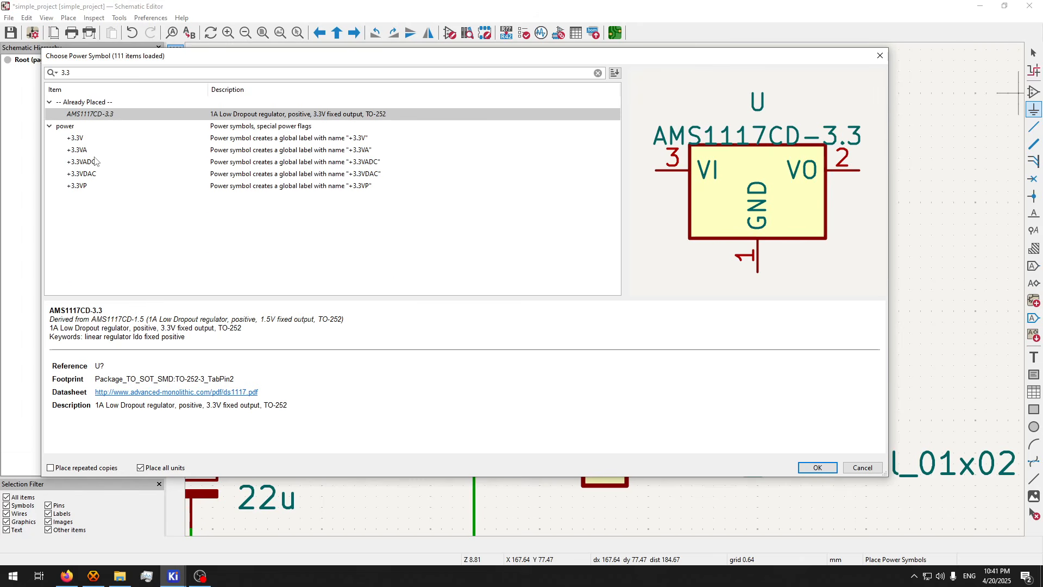
click(102, 140)
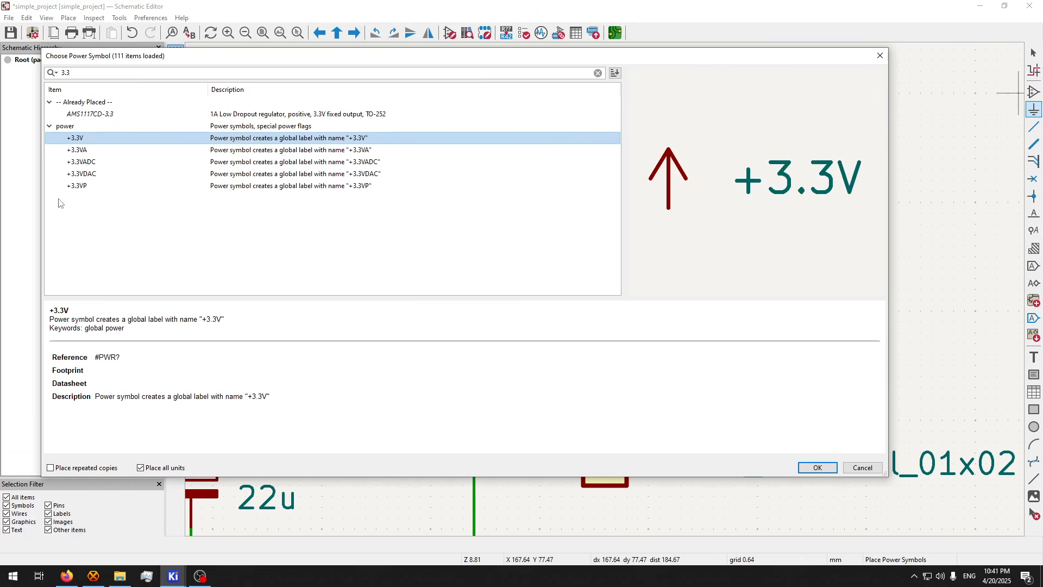
double_click(103, 140)
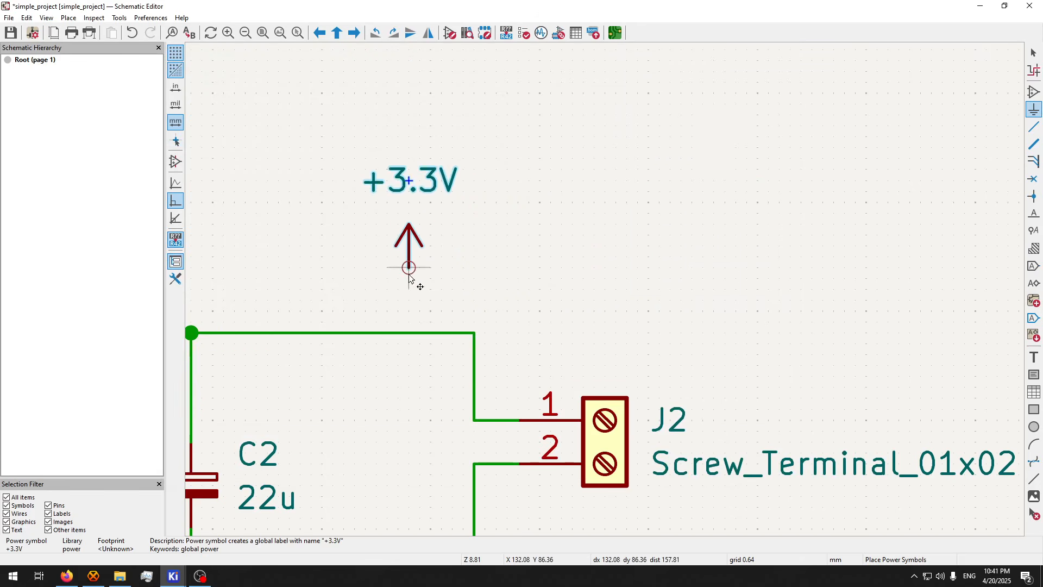
click(475, 267)
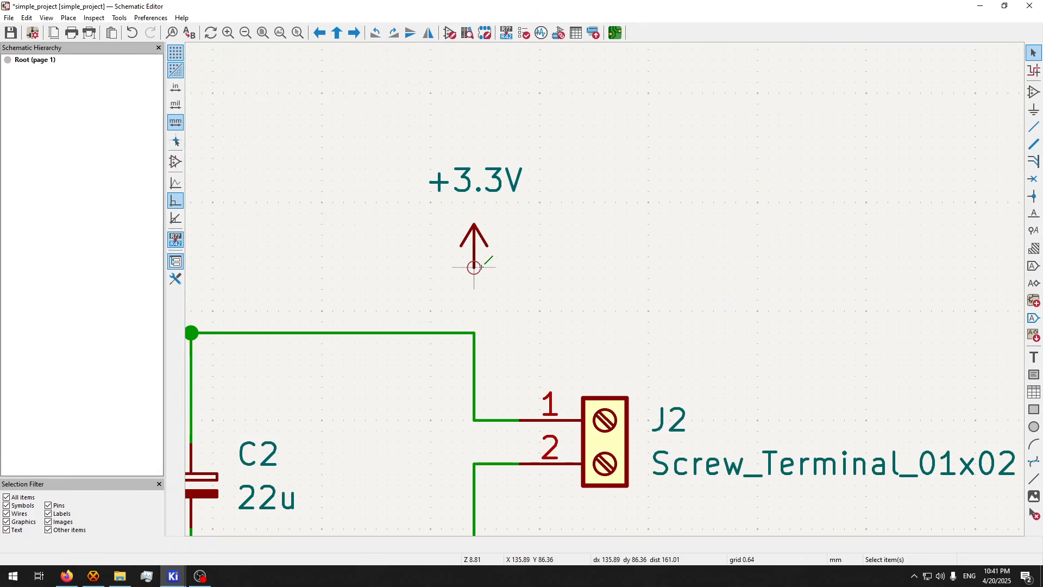
- Wire the +3.3V symbol down to the output line's corner before the screw terminal
key(w)
click(479, 332)
key(Escape)
scroll(605, 289, down, 5)
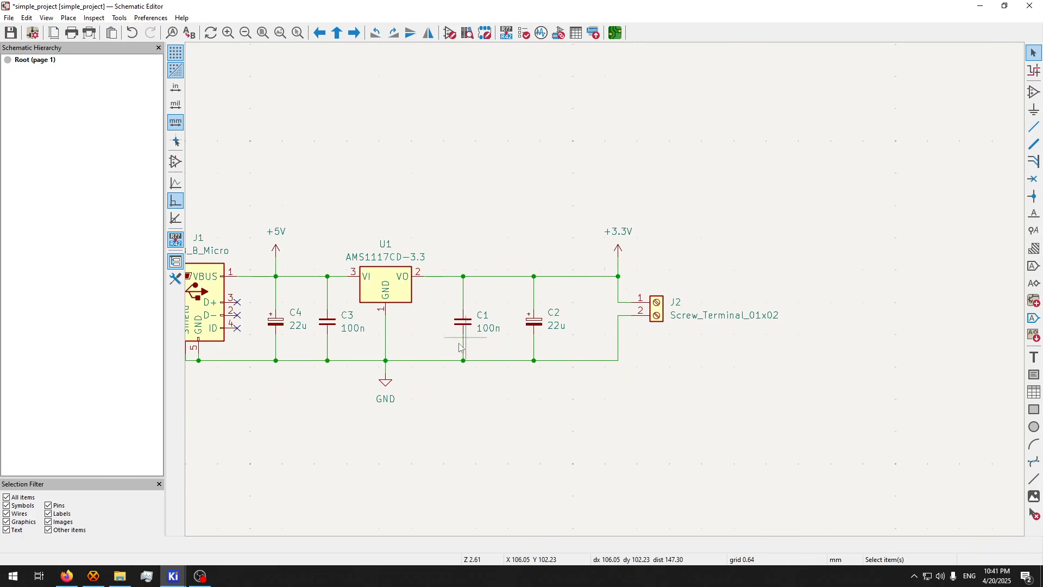
- Save the schematic
key(ctrl+s)
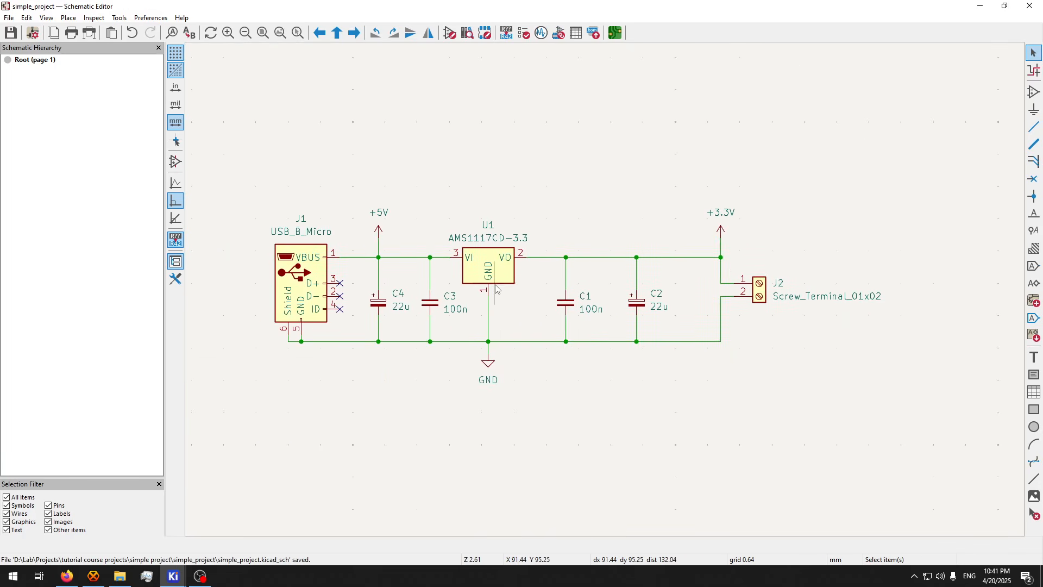
middle_drag(424, 417, 479, 433)
scroll(607, 294, up, 2)
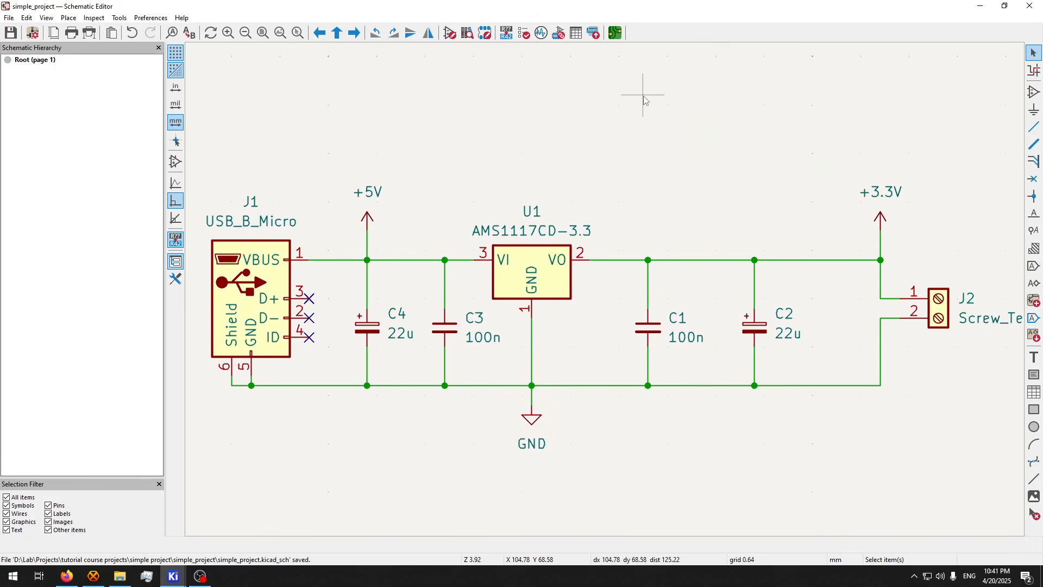
mouse_move(652, 93)
middle_down()
mouse_move(724, 93)
mouse_move(666, 84)
mouse_move(672, 91)
middle_up()
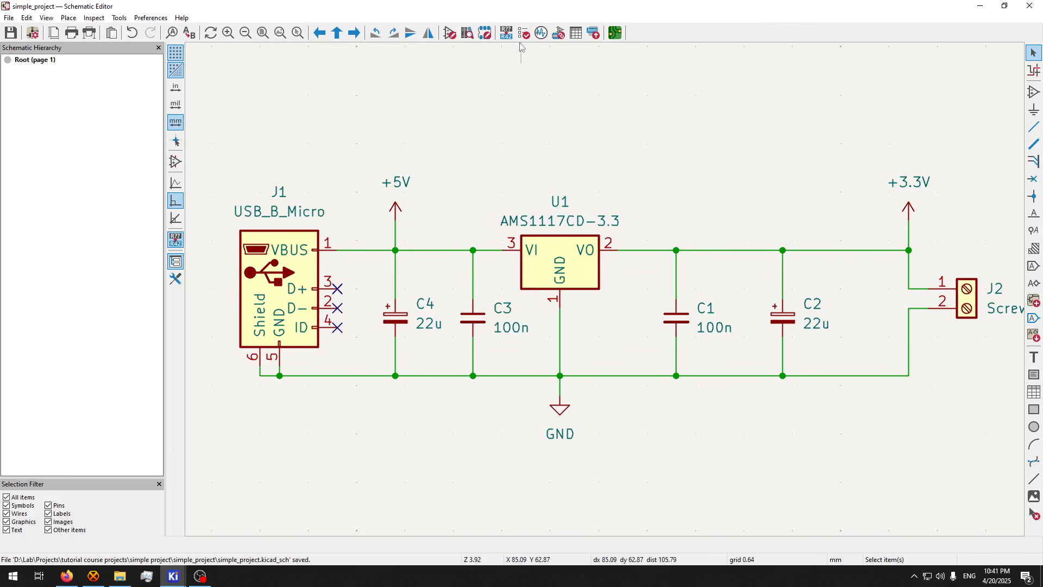
- Open the Symbol Fields Table, move its window clear of the schematic, and widen the Value column to show full names
click(576, 33)
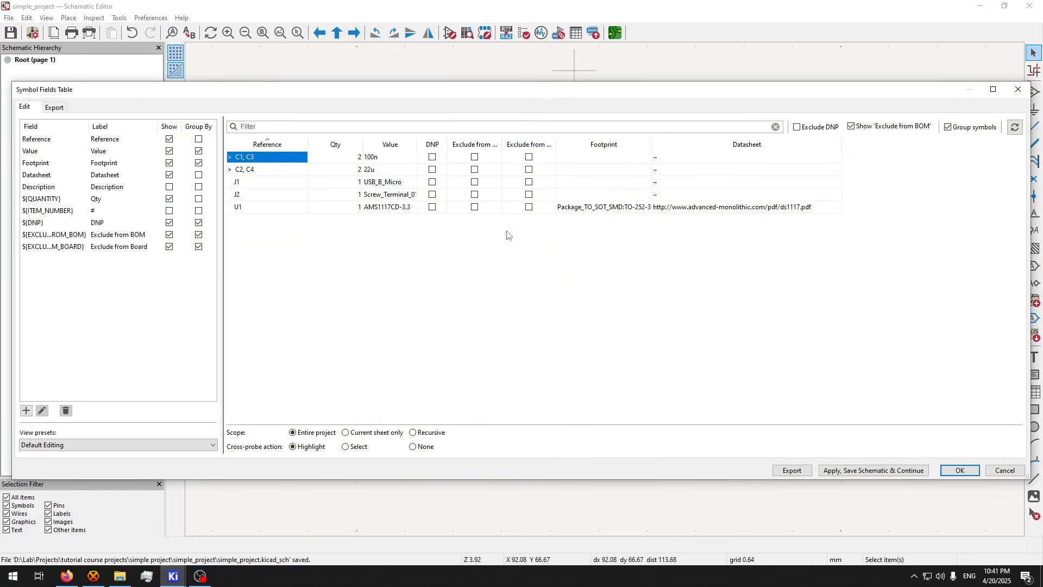
drag(406, 95, 452, 340)
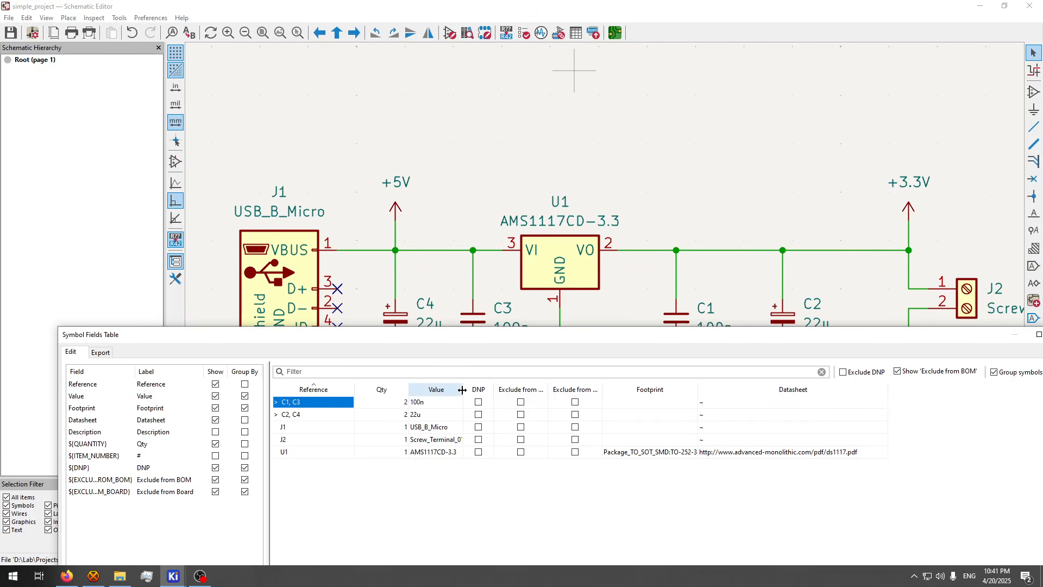
drag(461, 389, 508, 390)
drag(579, 340, 568, 313)
- Assign the C_0402_1005Metric footprint from the Capacitor_SMD library to the 100n capacitors C1 and C3
double_click(701, 376)
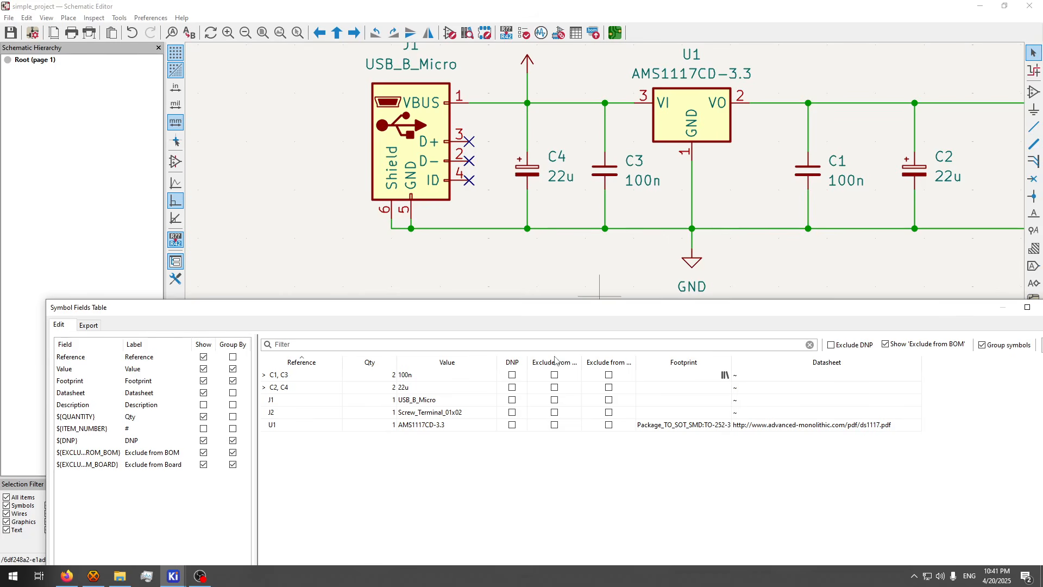
click(418, 376)
click(700, 376)
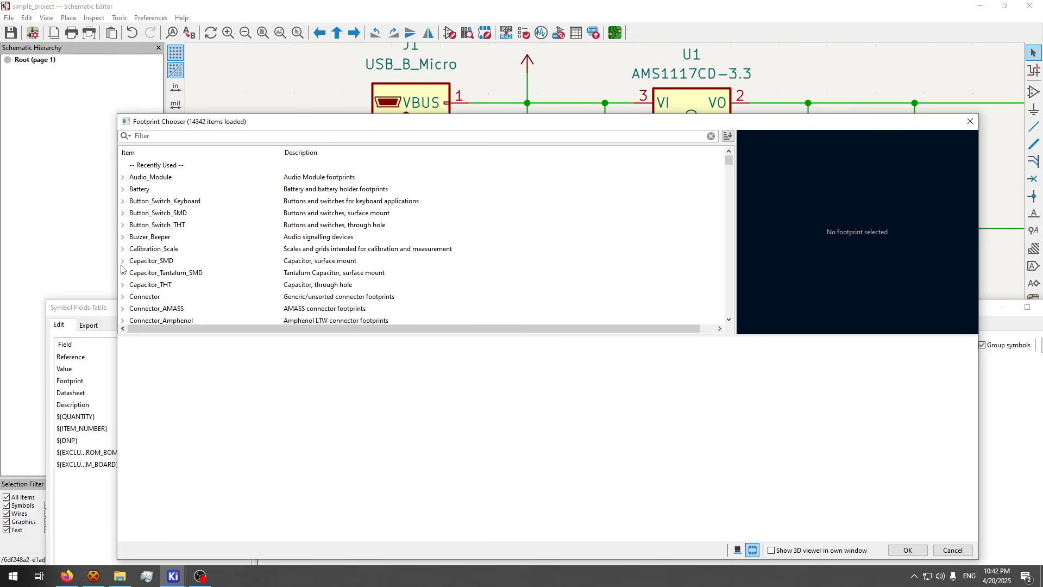
click(139, 265)
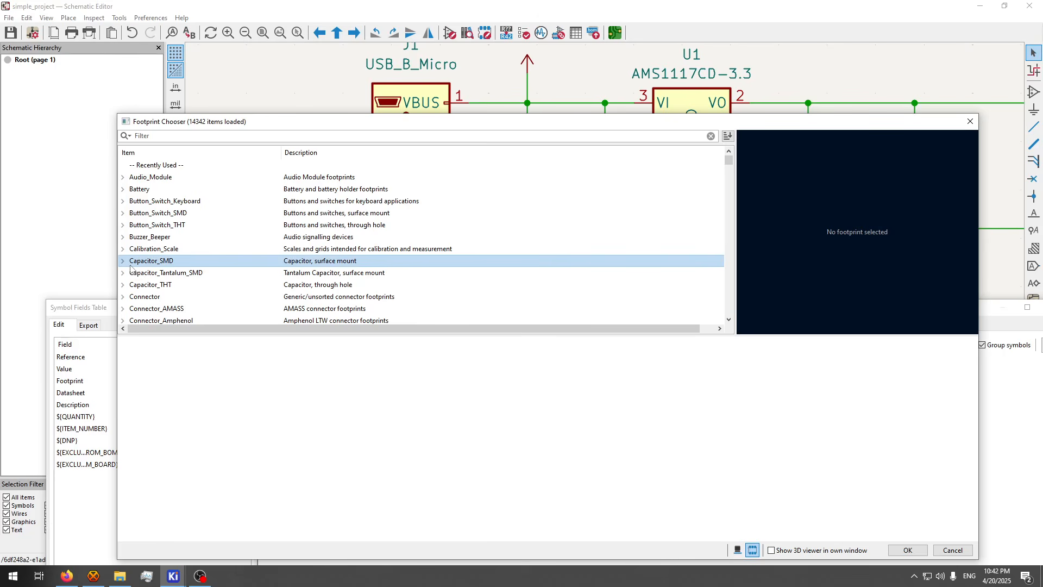
click(123, 264)
scroll(201, 273, down, 15)
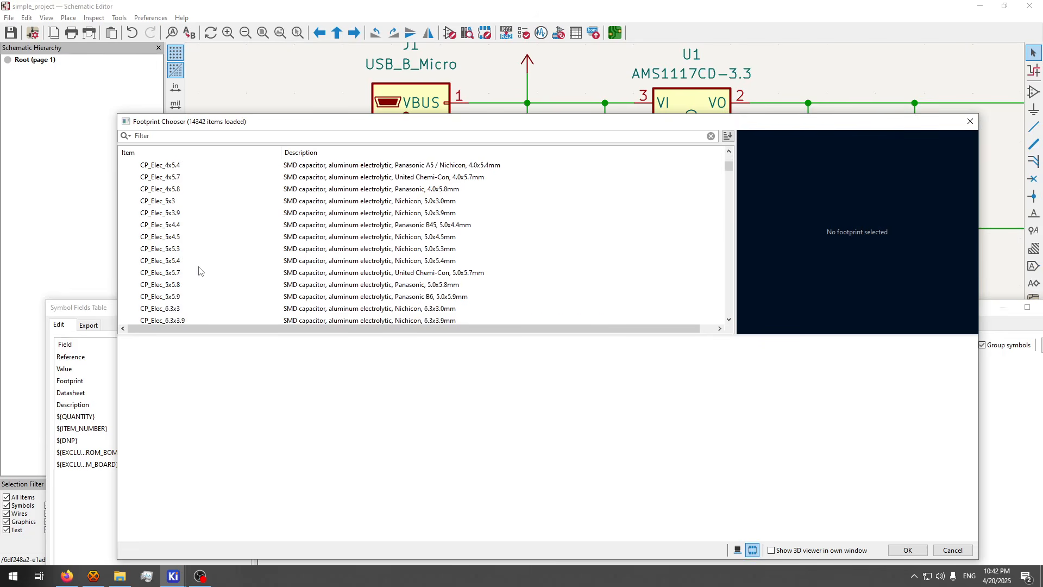
scroll(203, 274, up, 3)
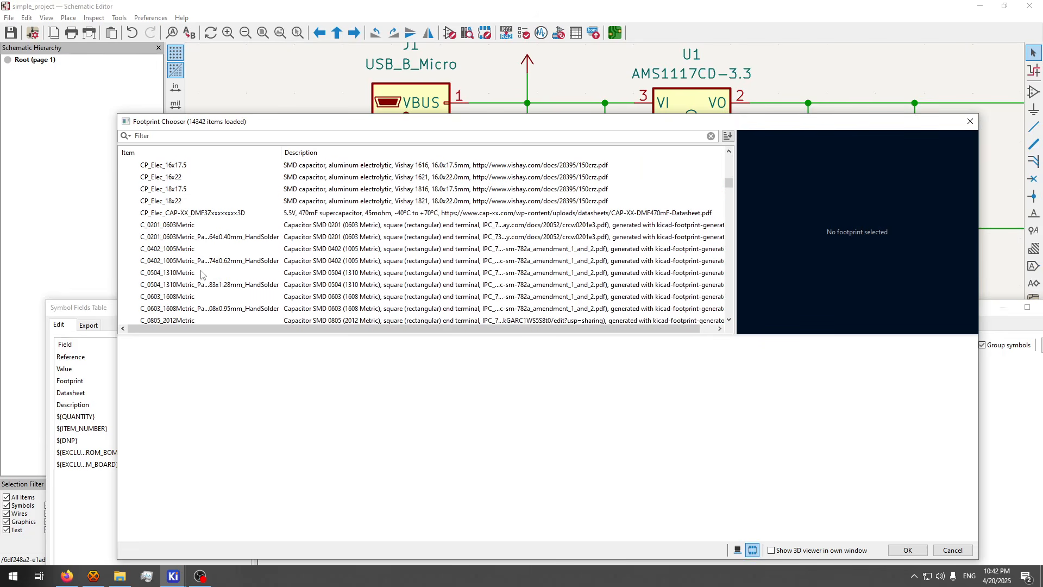
click(172, 250)
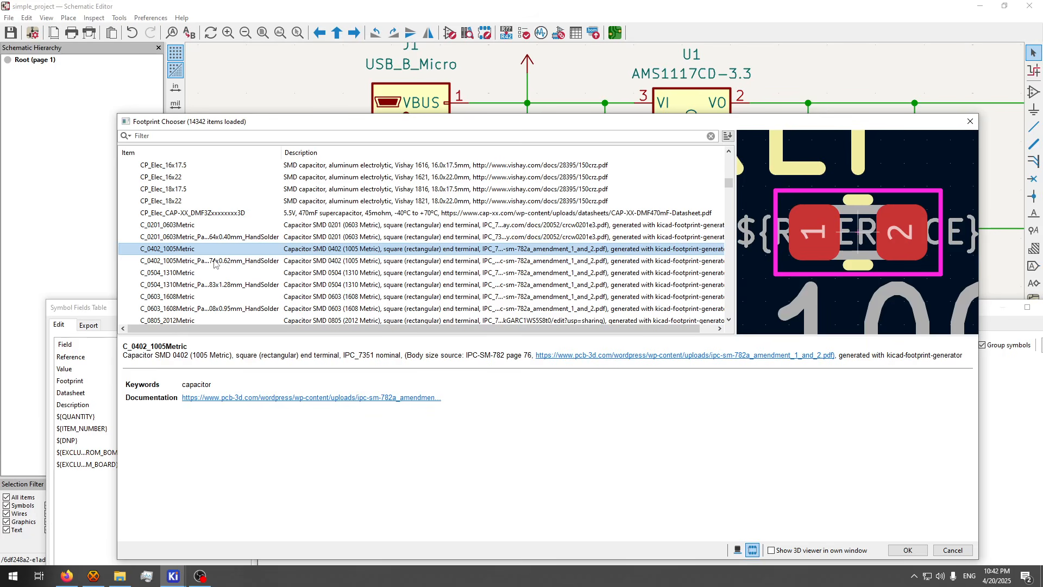
click(214, 262)
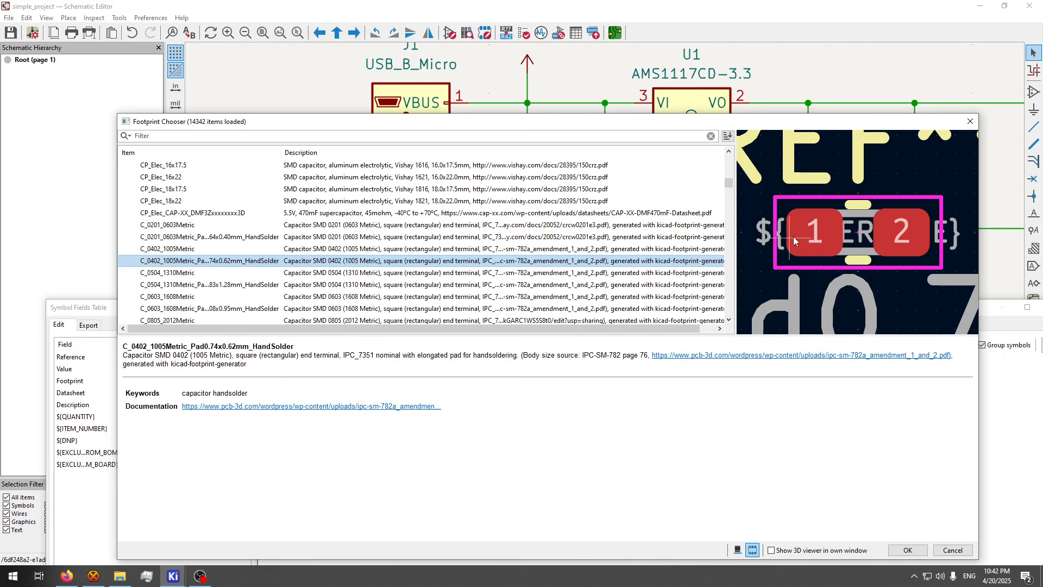
double_click(193, 261)
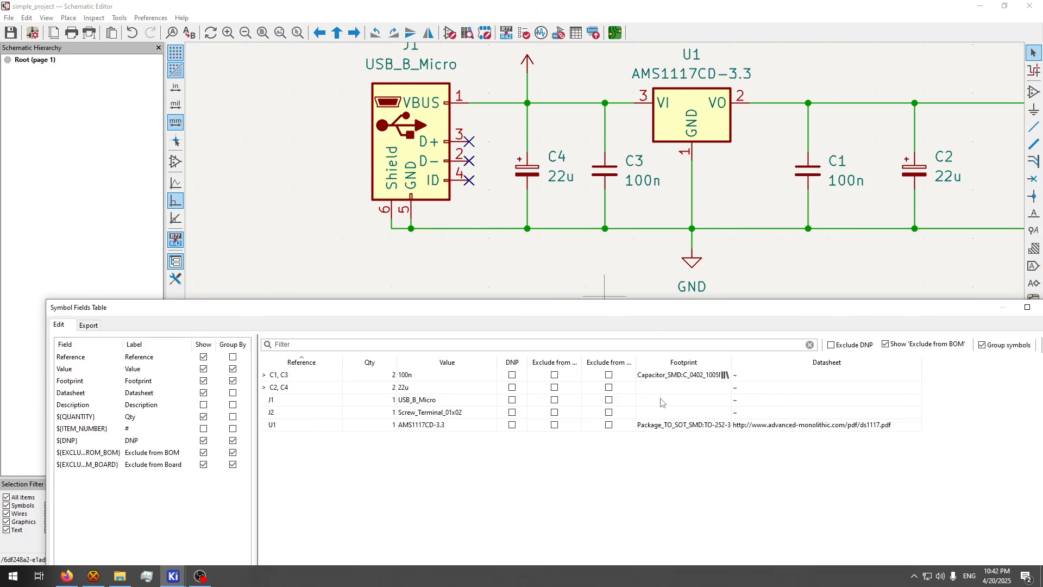
- Assign the CP_Elec_6.3x7.7 footprint from the Capacitor_SMD library to the 22u capacitors C2 and C4
click(694, 387)
click(724, 387)
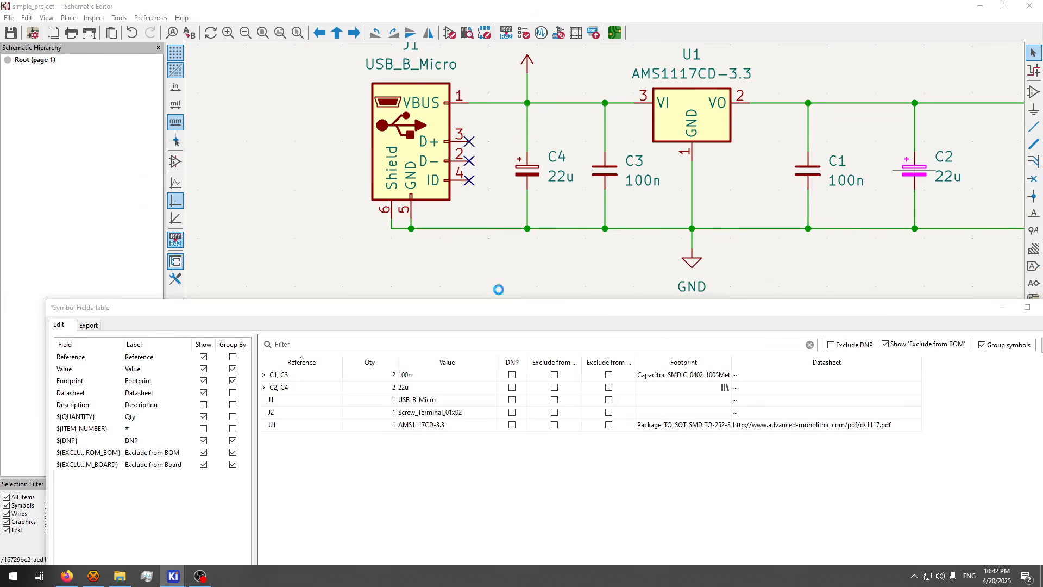
scroll(205, 201, up, 10)
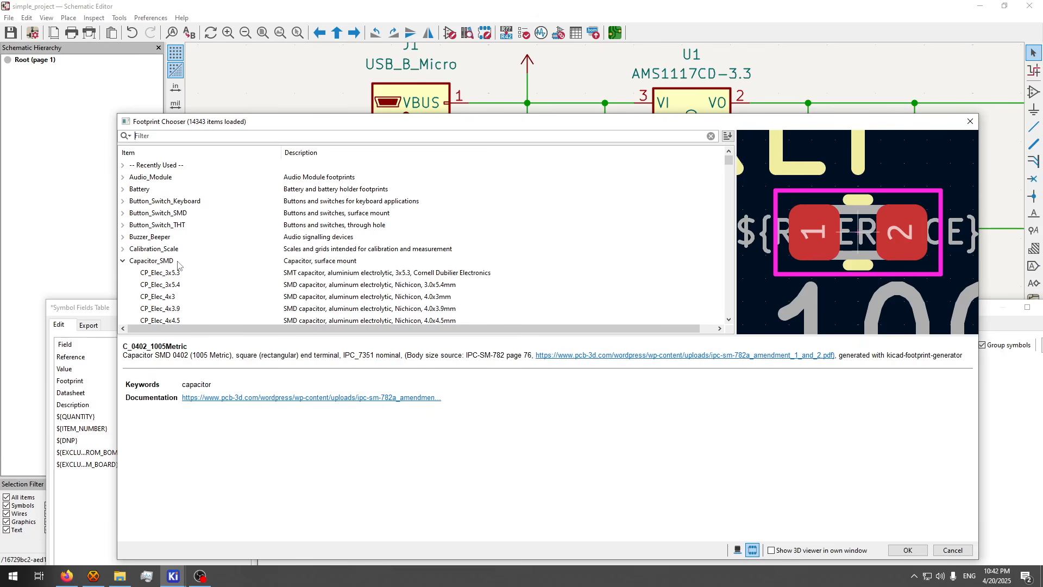
scroll(196, 278, down, 3)
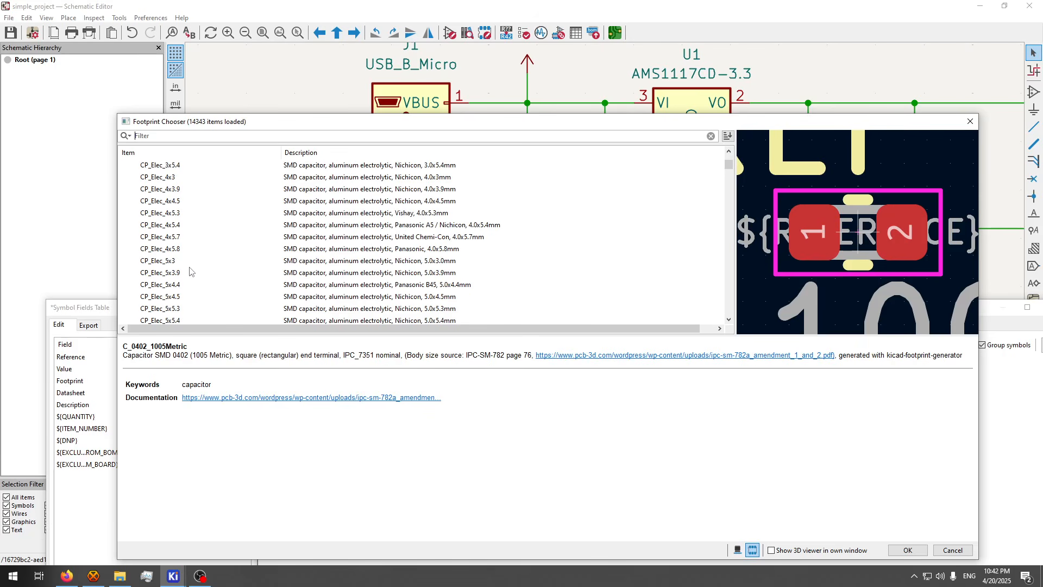
scroll(191, 262, down, 3)
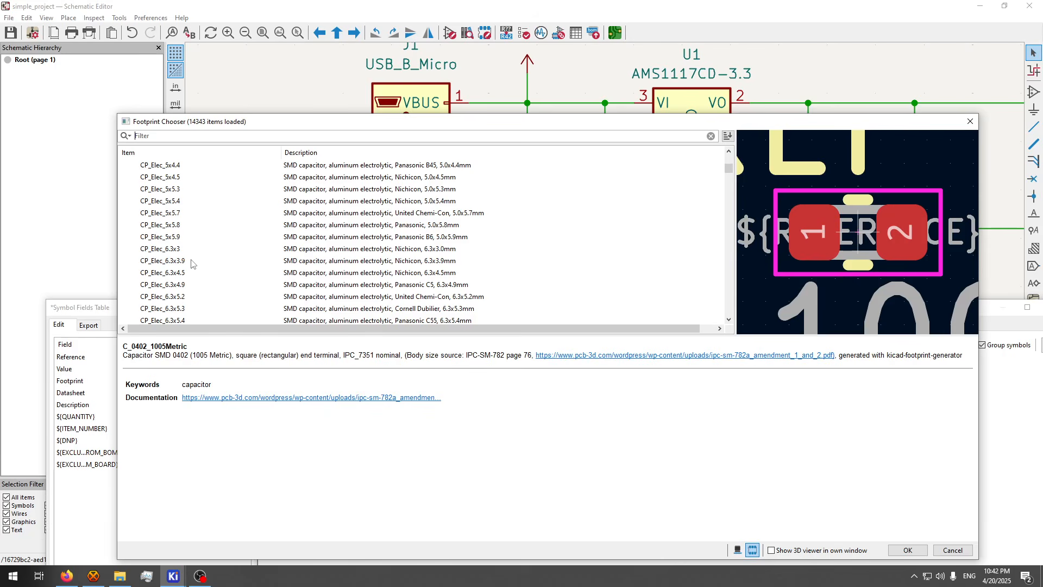
scroll(192, 282, down, 2)
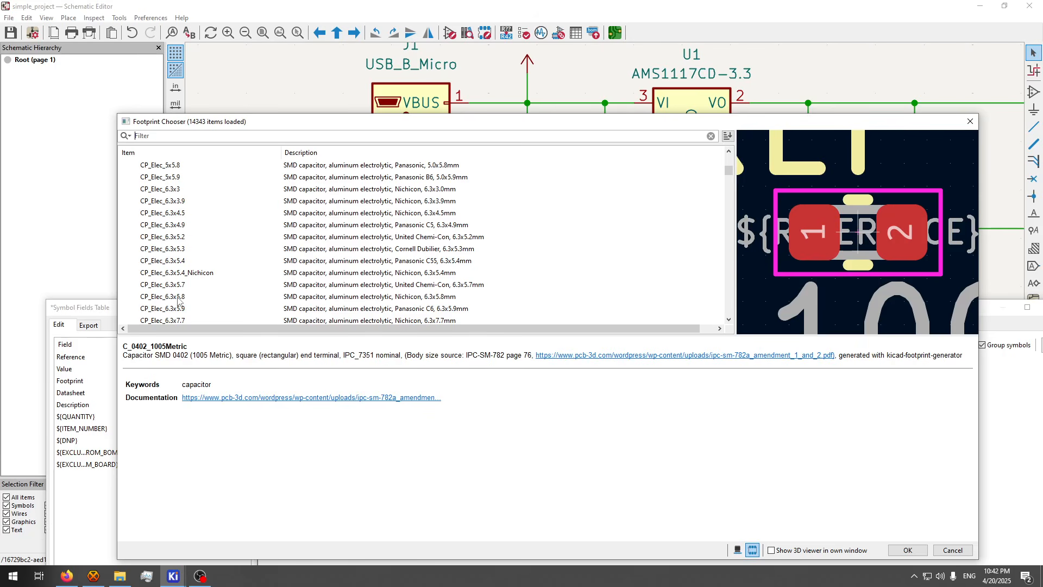
click(195, 288)
scroll(196, 272, down, 4)
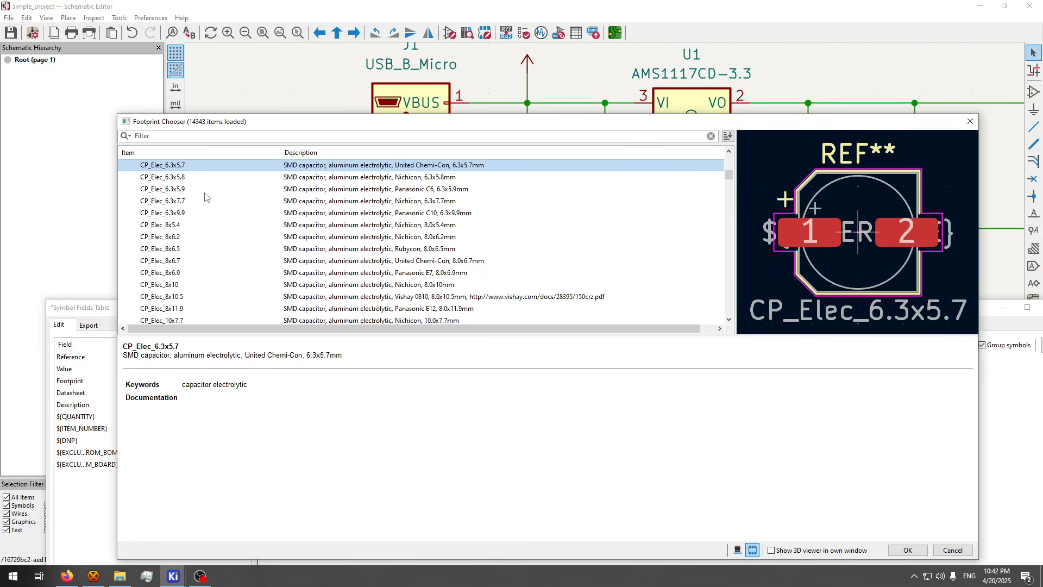
click(182, 202)
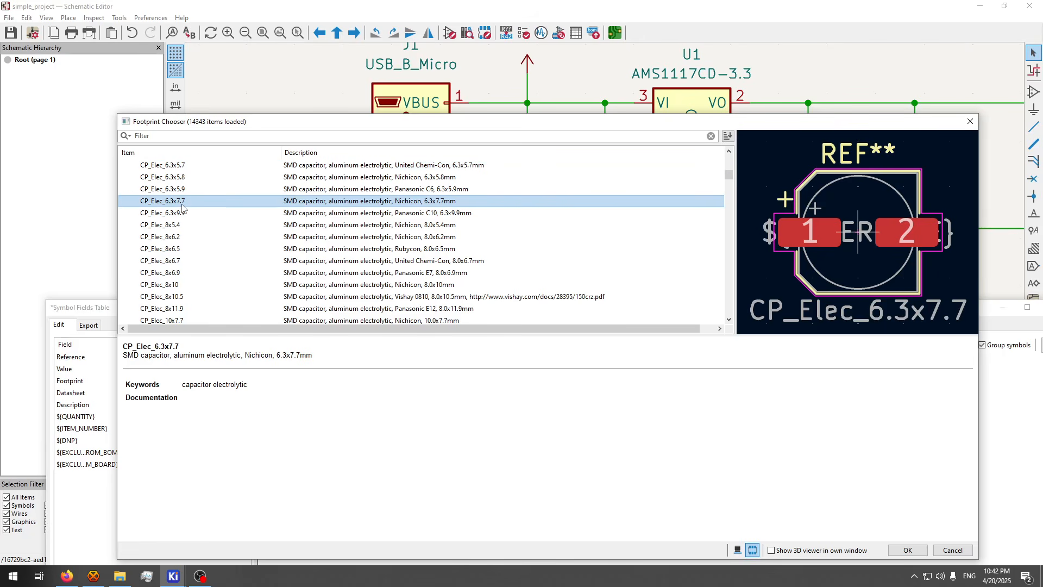
scroll(185, 217, up, 4)
scroll(198, 255, down, 2)
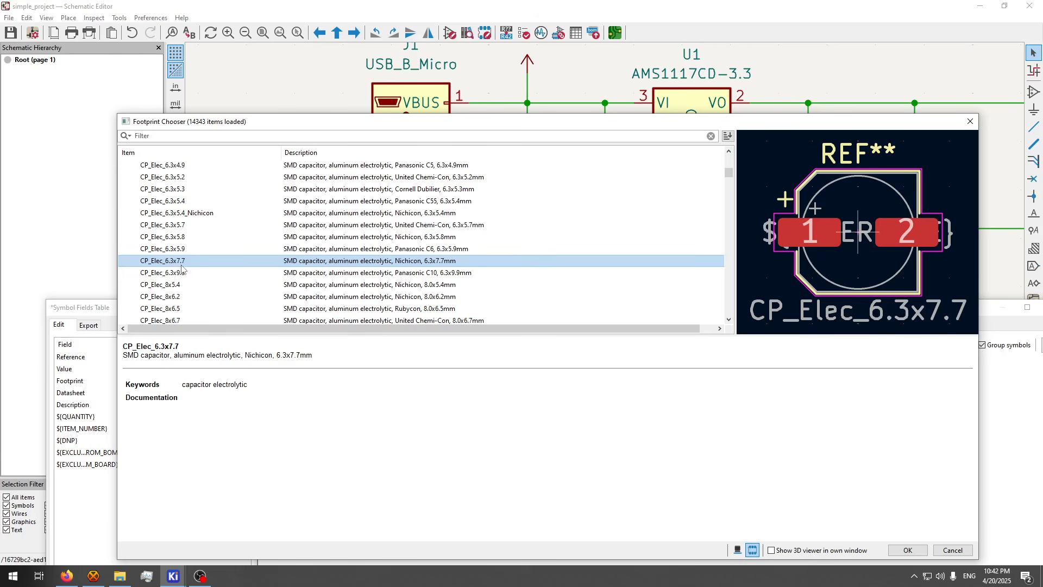
double_click(182, 266)
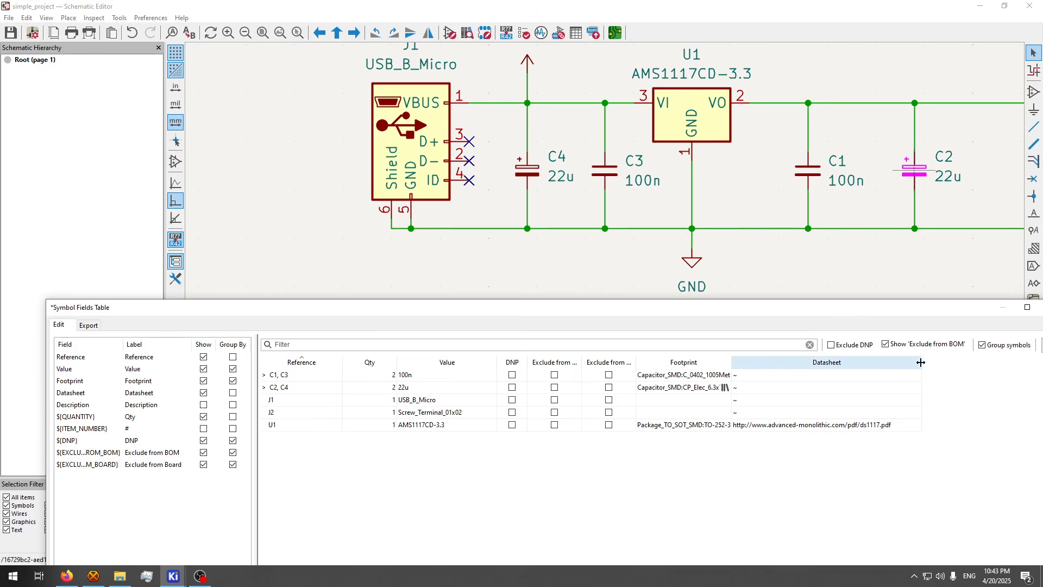
- Add a new field named "Part number" to the symbol fields table
right_click(870, 361)
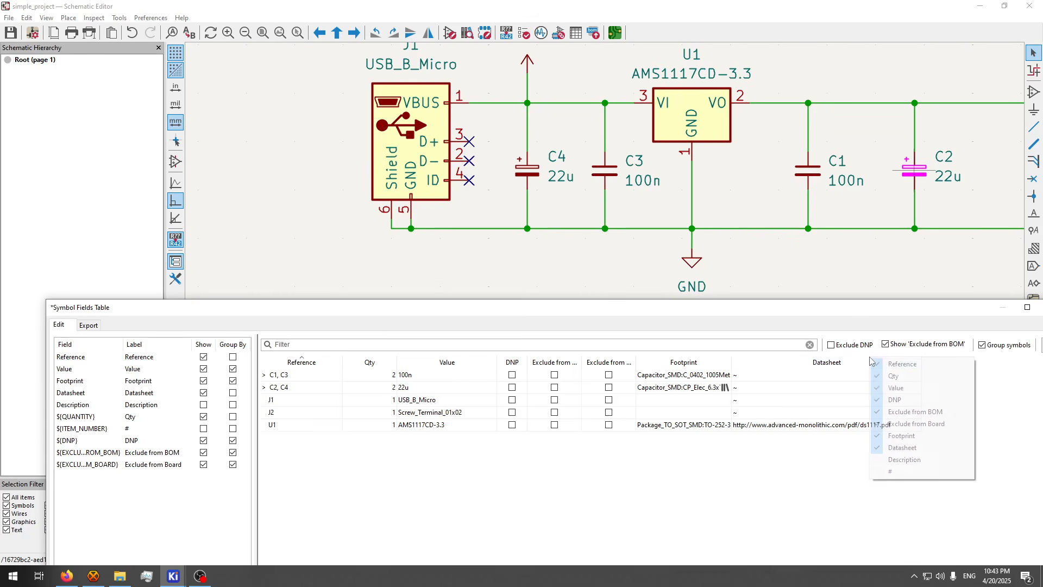
click(791, 469)
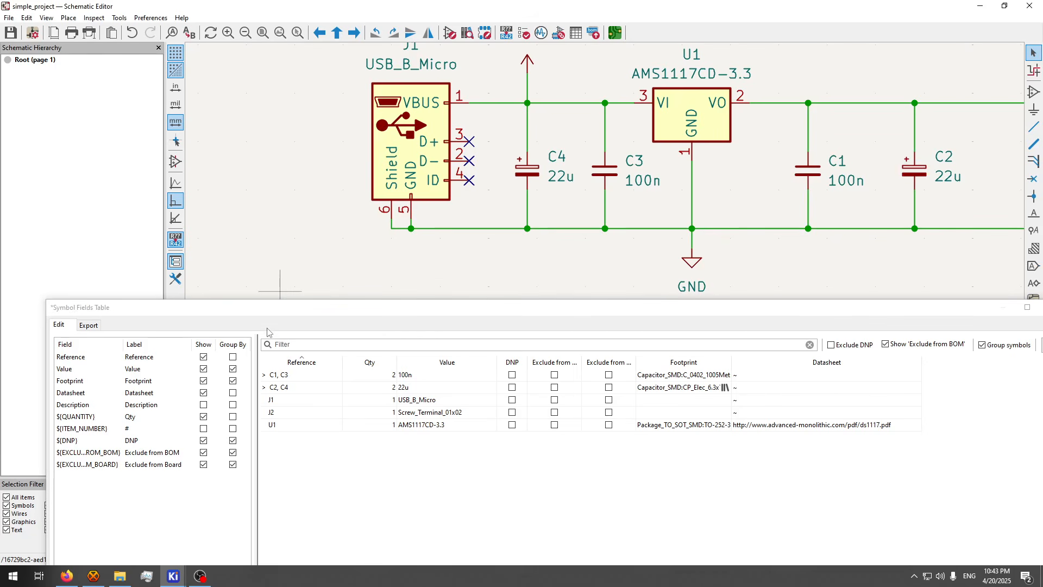
drag(281, 315, 270, 145)
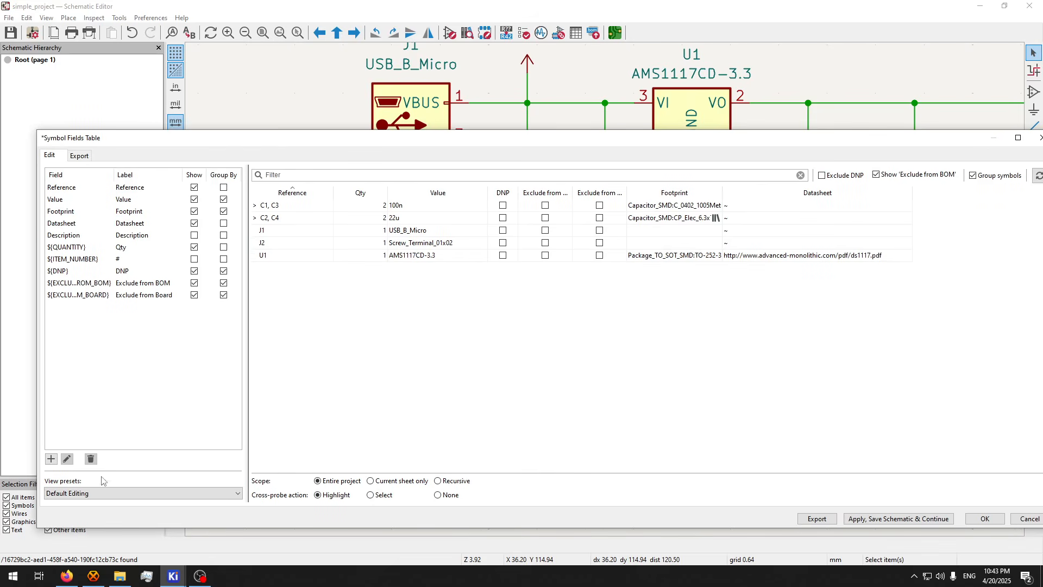
click(51, 459)
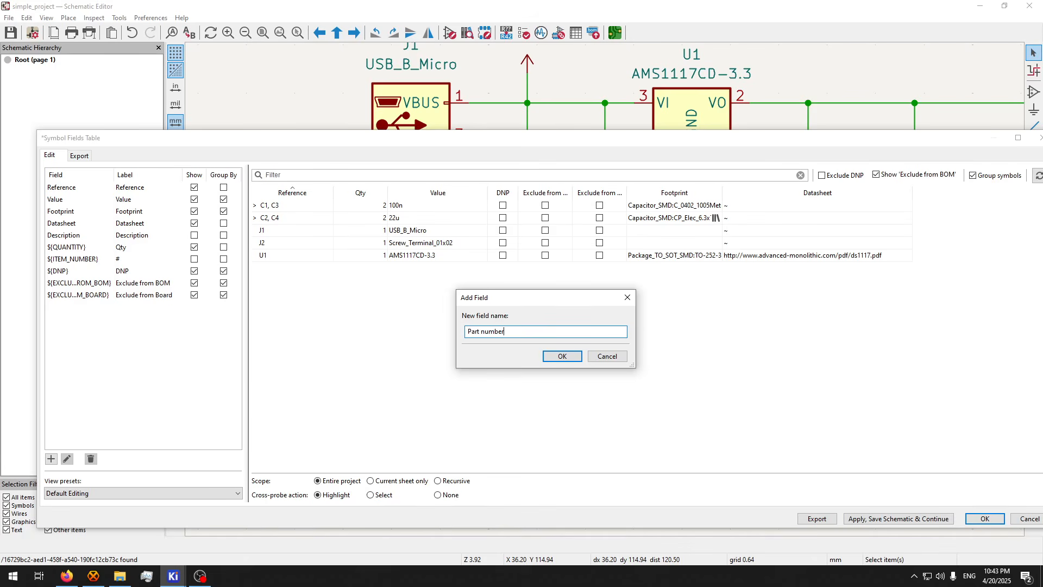
click(567, 353)
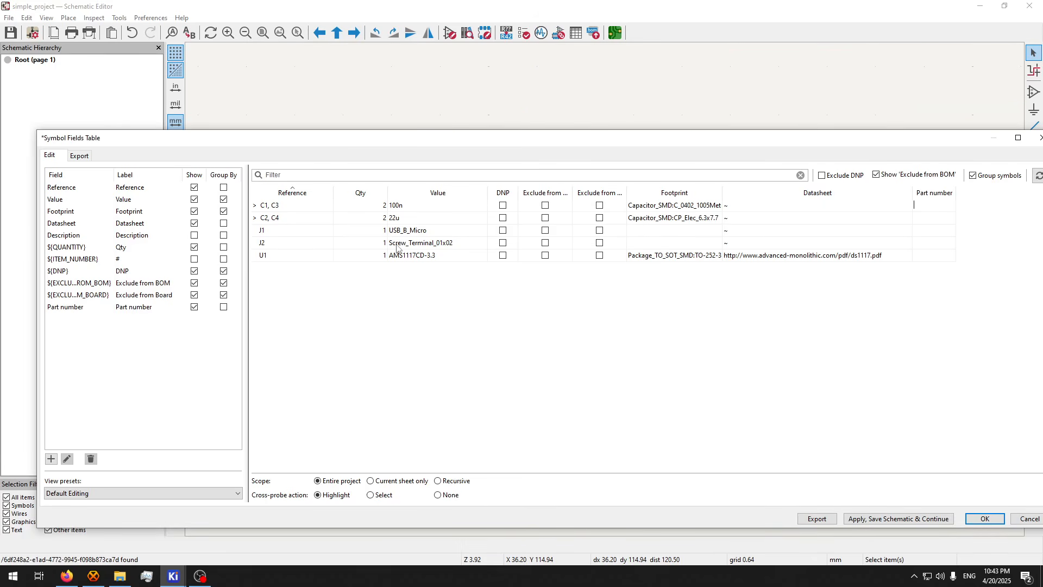
click(442, 204)
click(435, 220)
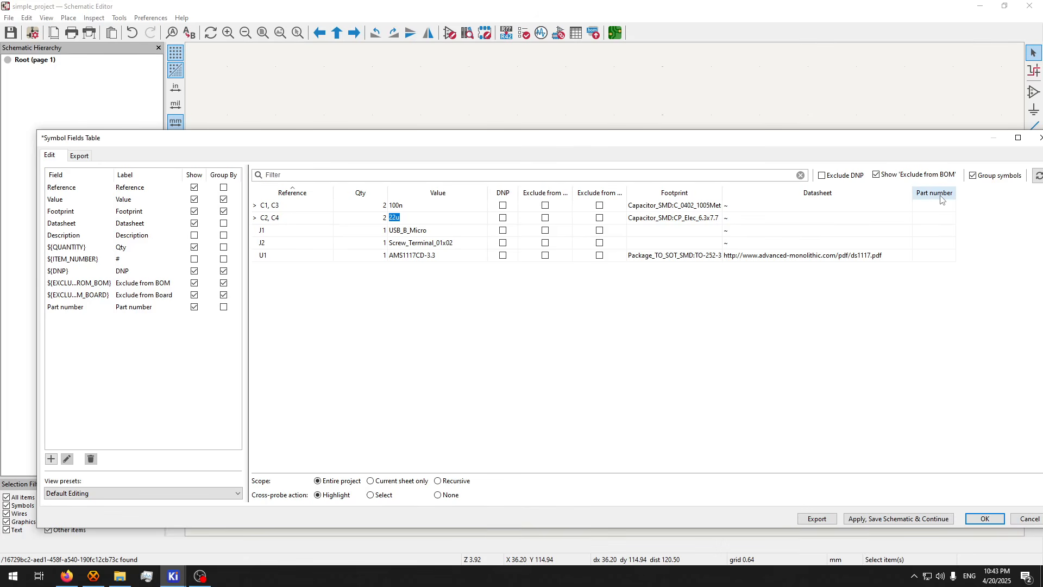
click(449, 230)
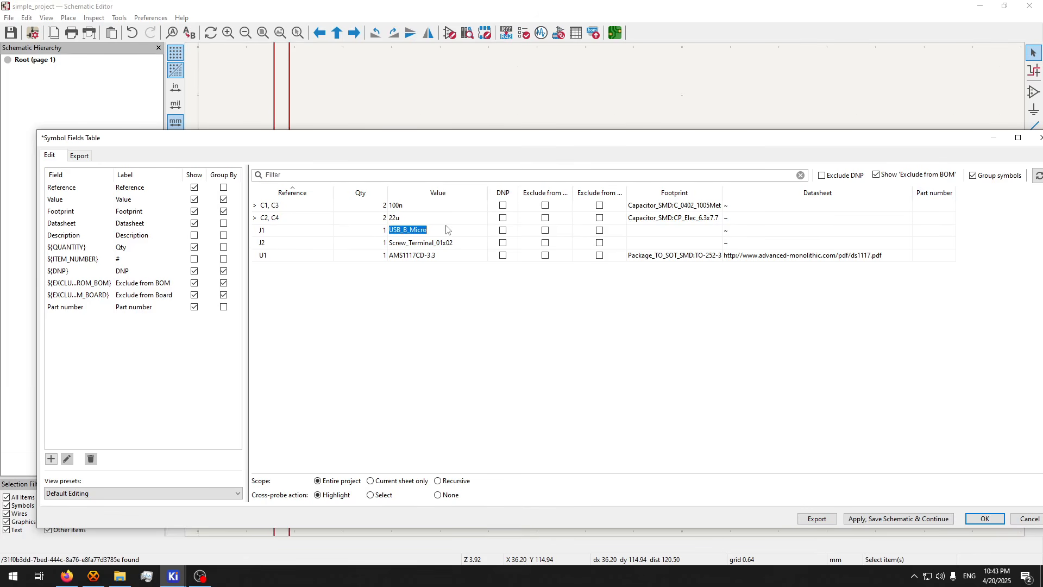
- Open the footprint chooser for the USB_B_Micro connector J1 and search for "usb micro b"
click(695, 235)
click(716, 231)
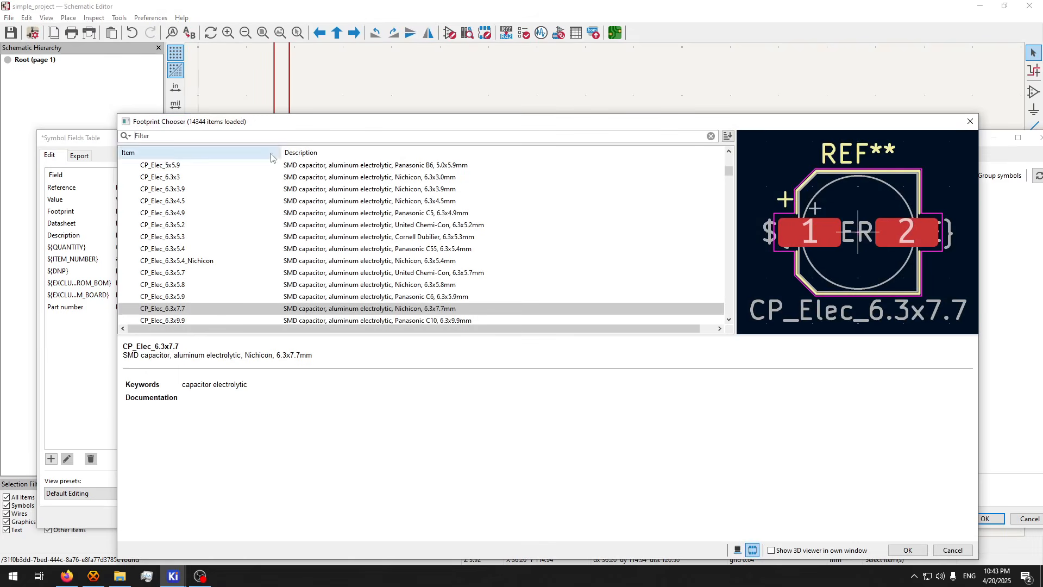
click(304, 136)
text(usb)
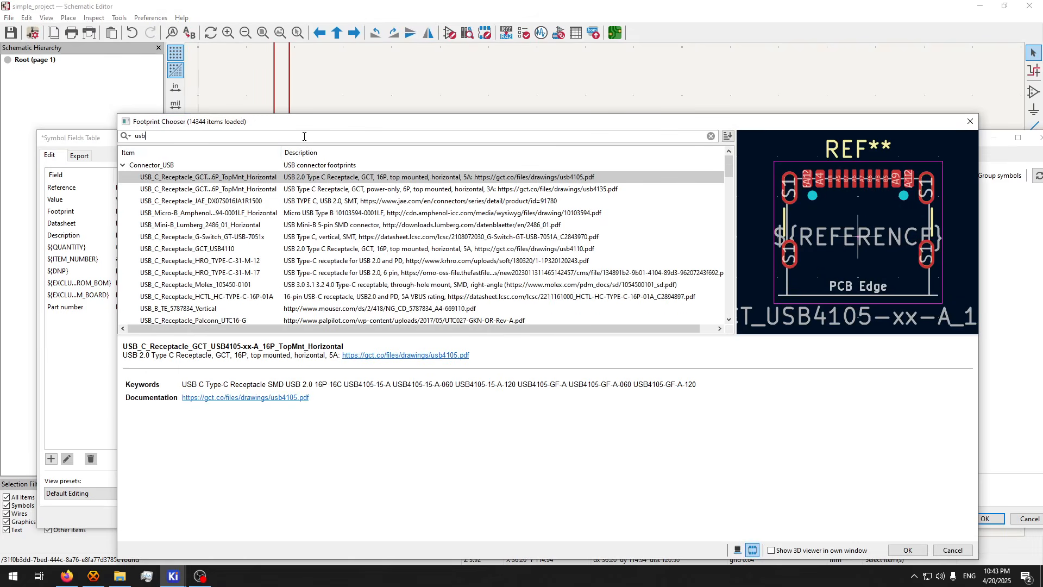
click(265, 214)
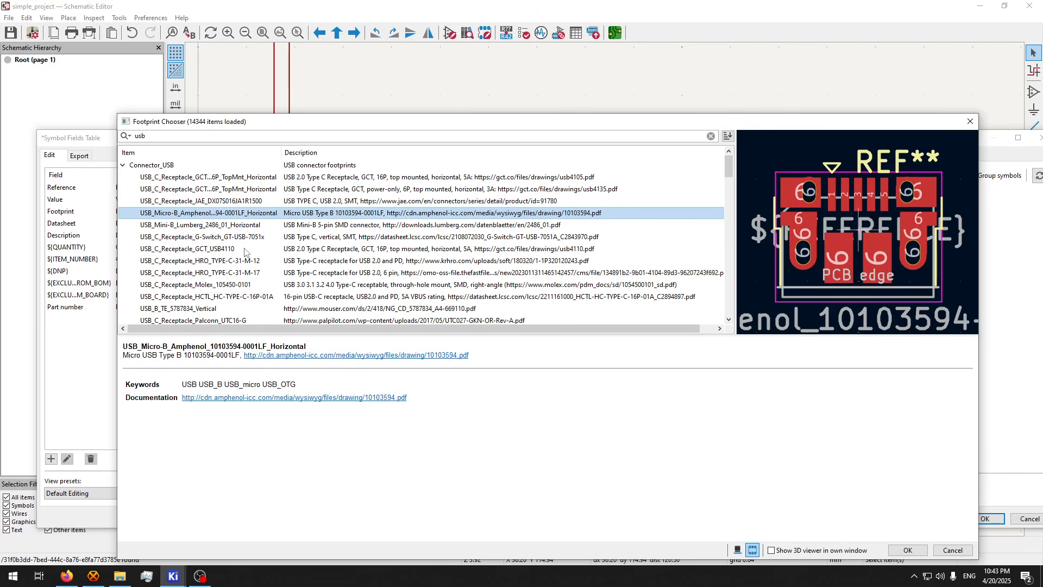
scroll(241, 266, down, 2)
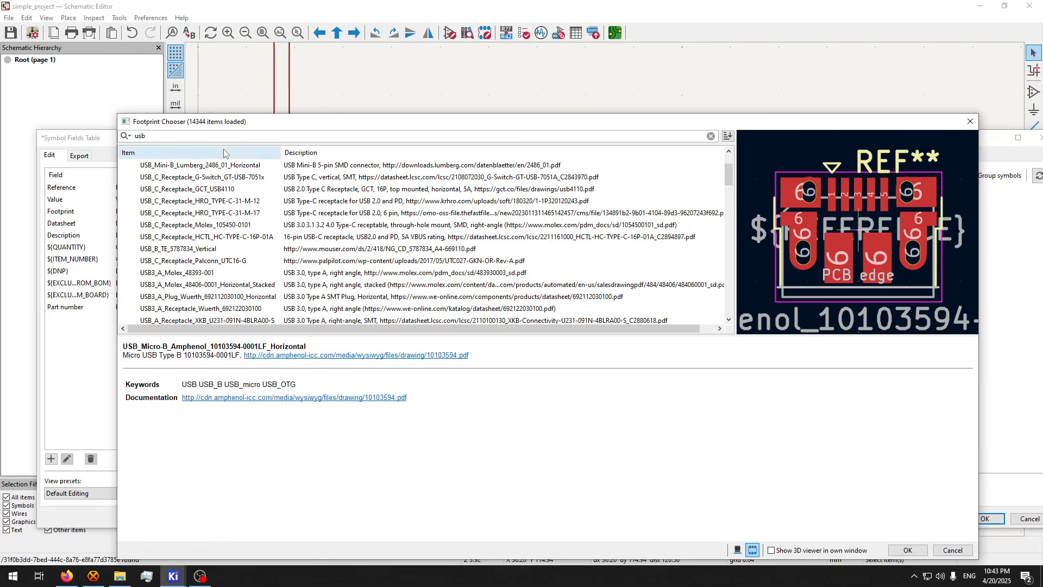
click(256, 137)
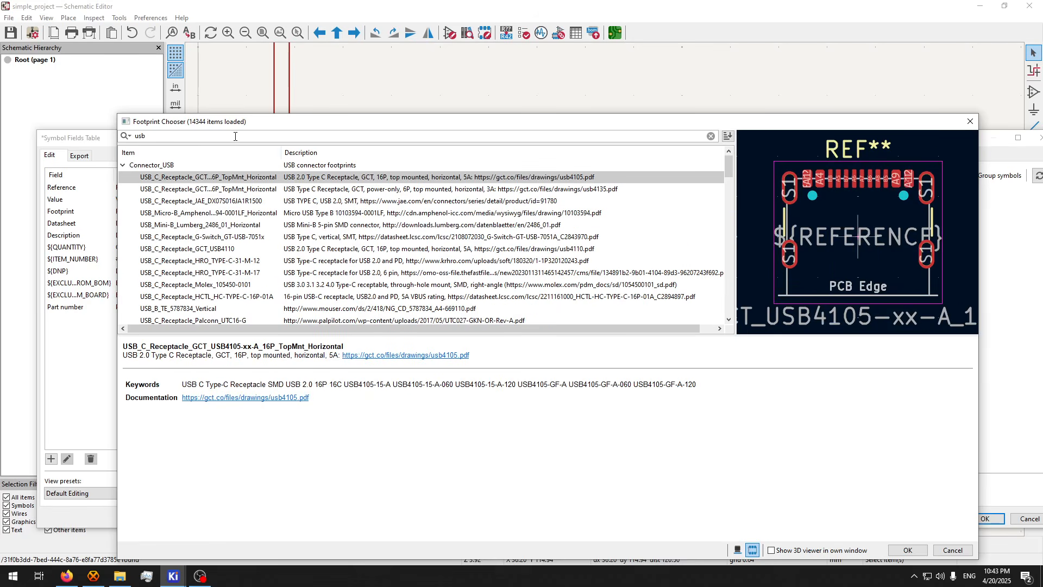
text(micro)
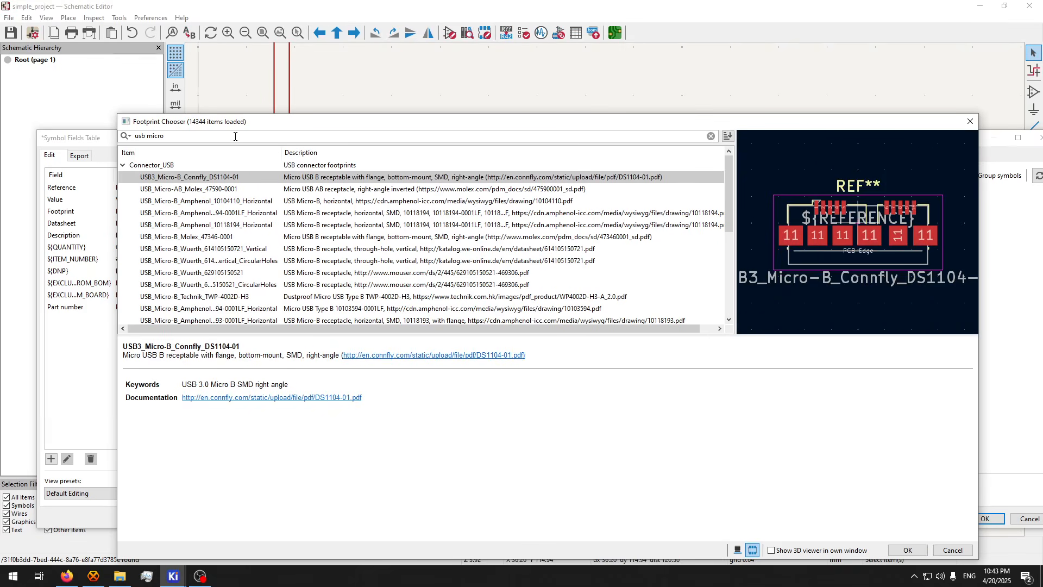
text( b)
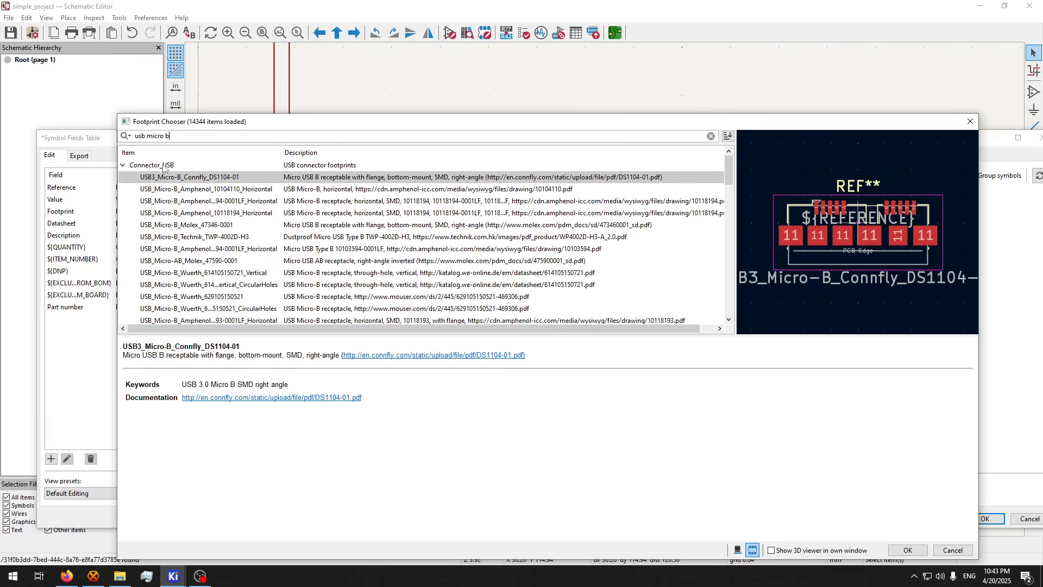
- Preview the Wuerth, Amphenol and Molex Micro-B receptacle footprints among the search results to compare their pad layouts
click(191, 228)
click(191, 273)
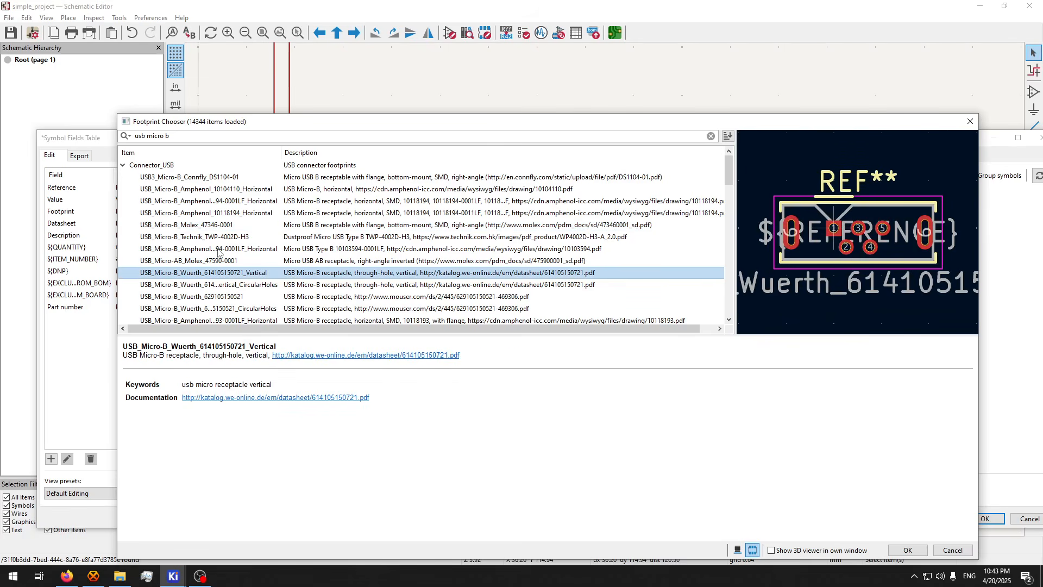
click(218, 250)
click(207, 285)
scroll(243, 267, down, 3)
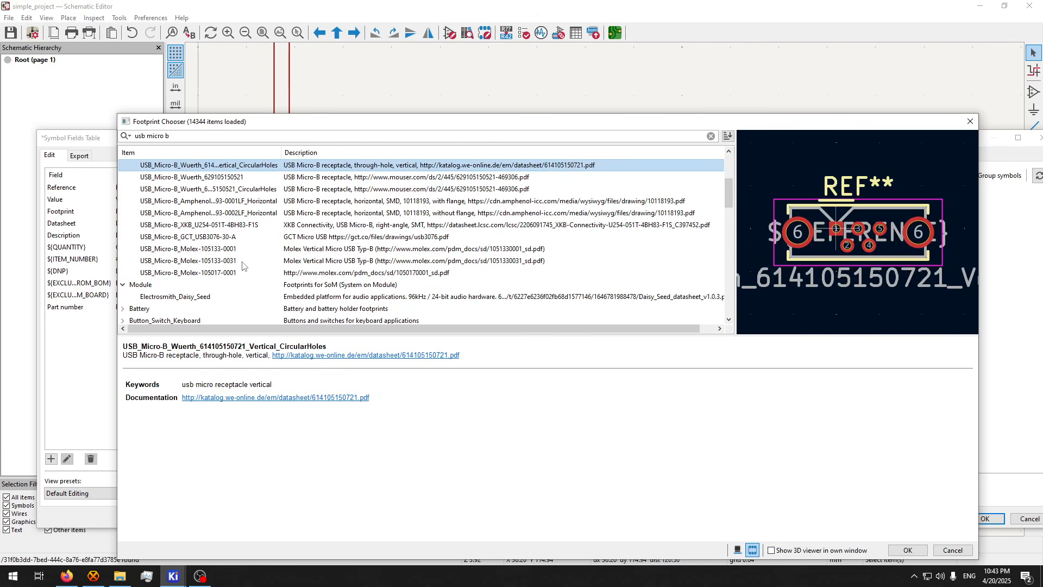
click(216, 261)
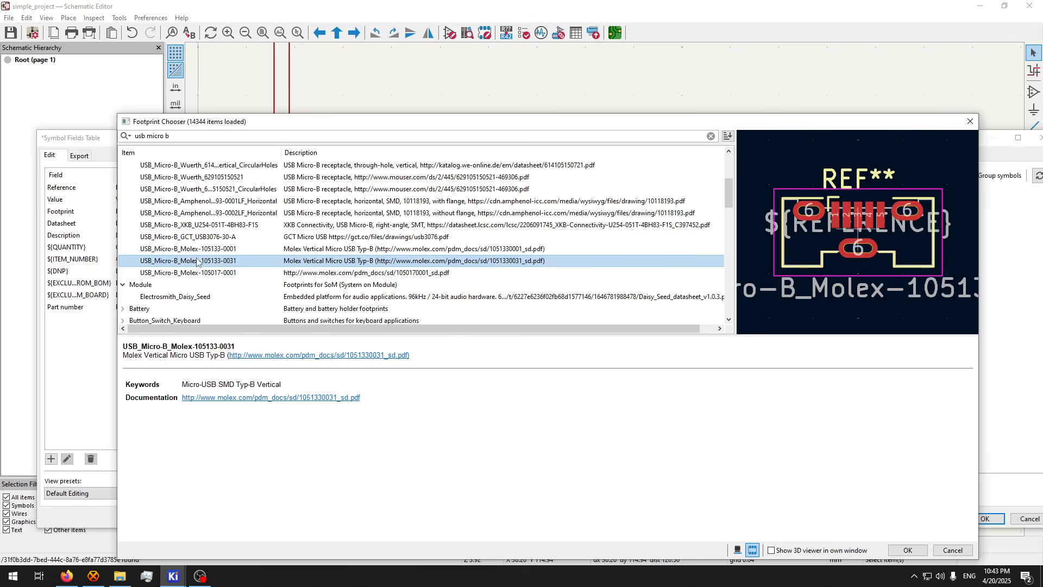
click(235, 248)
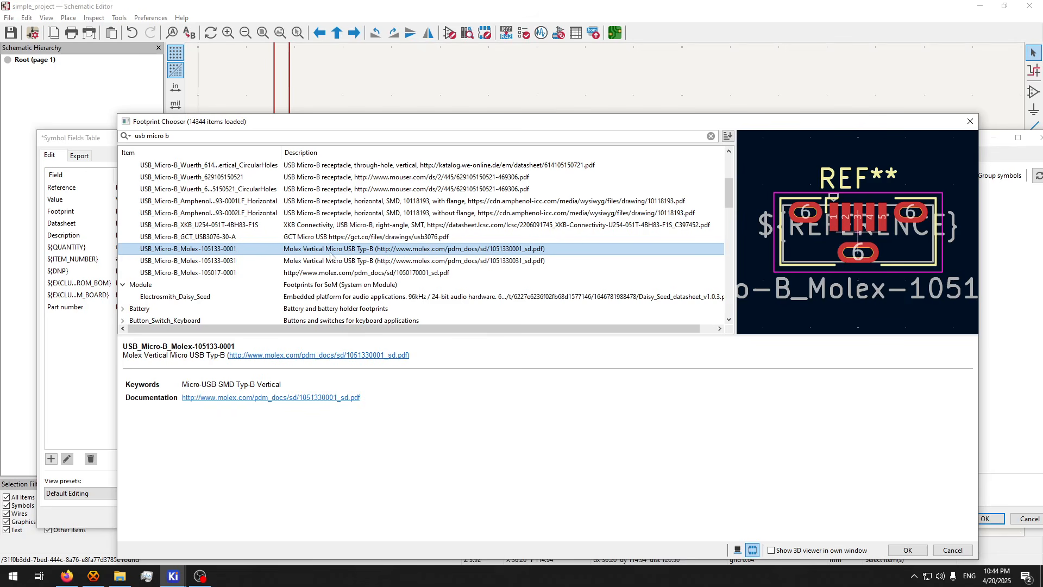
scroll(218, 243, up, 2)
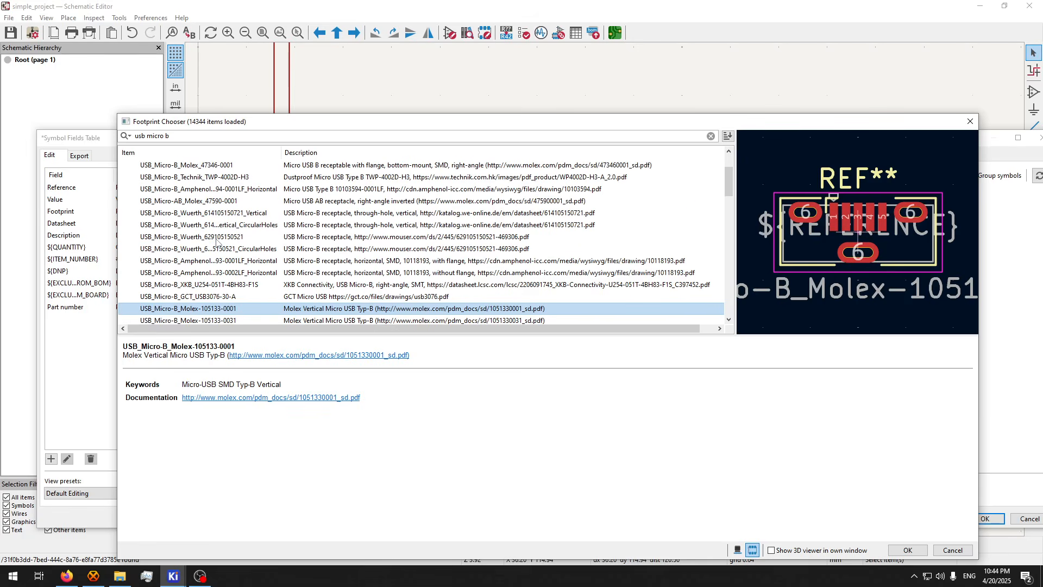
click(219, 227)
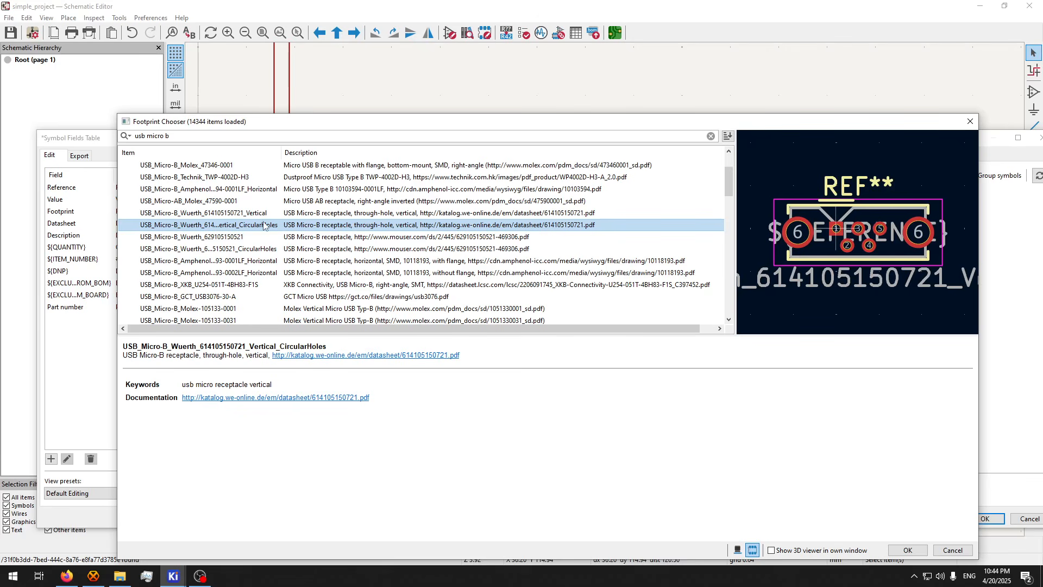
- Assign the USB_Micro-B_Amphenol_10118194_Horizontal footprint from the Connector_USB library to J1
scroll(266, 228, up, 2)
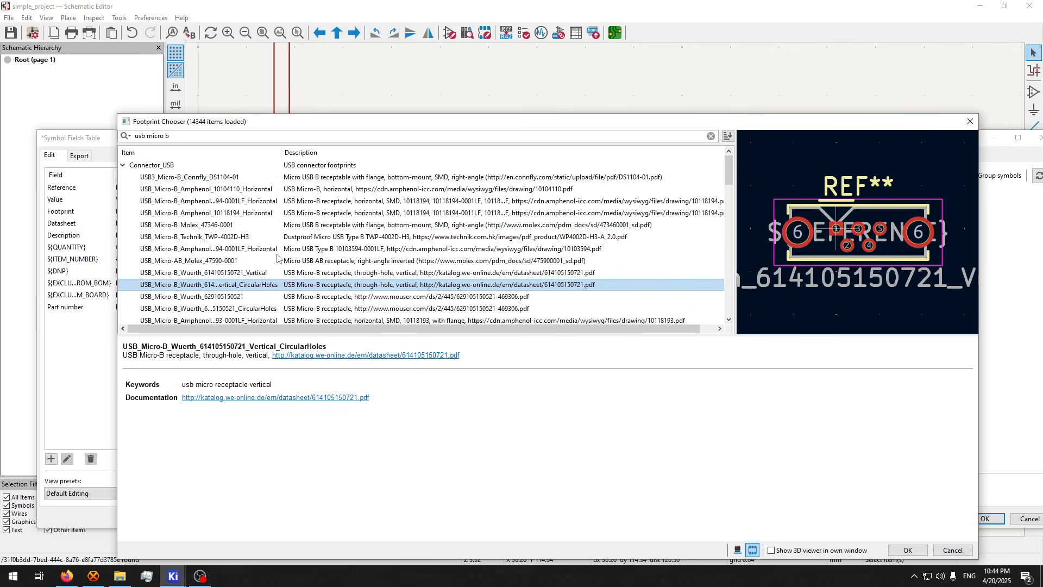
click(263, 214)
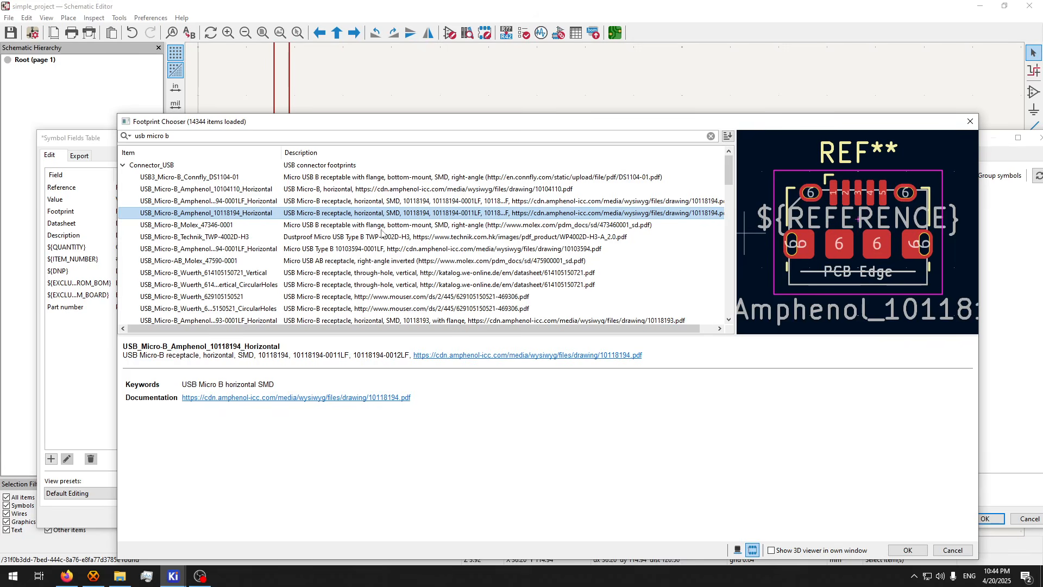
double_click(361, 214)
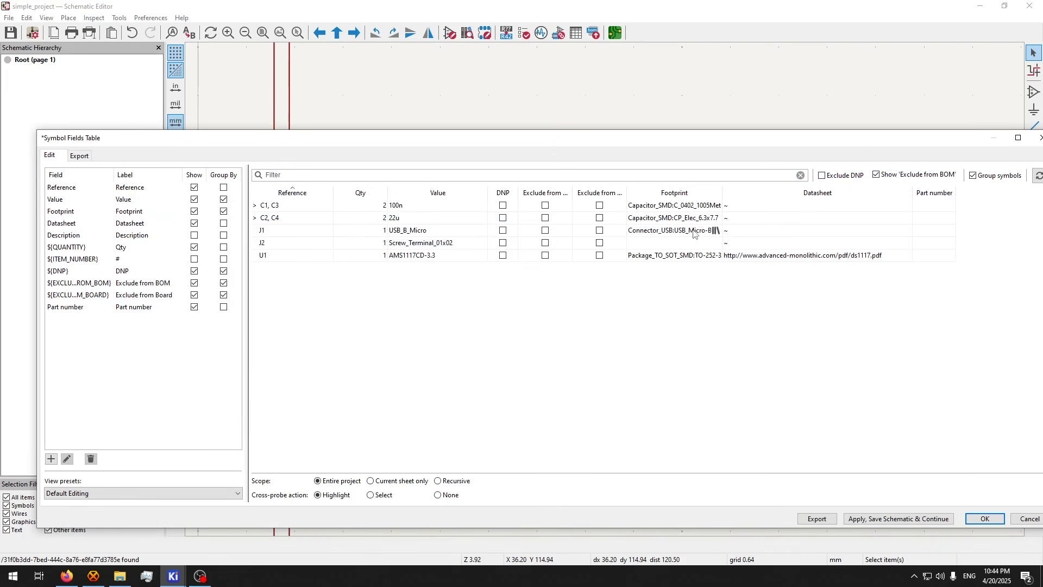
- Open the footprint chooser for the Screw_Terminal_01x02 connector J2 and search for "screw"
click(430, 246)
click(667, 243)
click(718, 245)
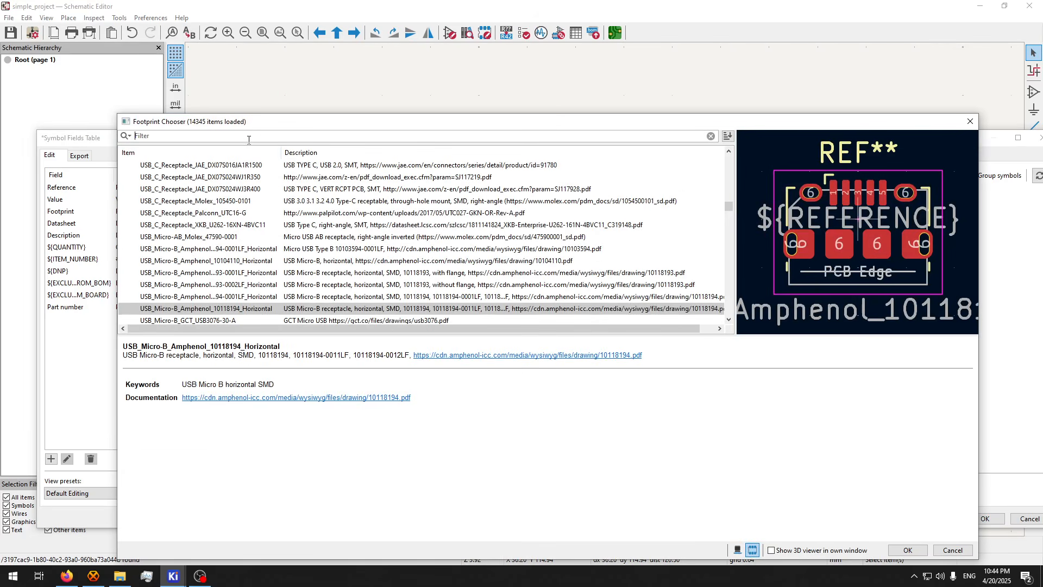
text(screw)
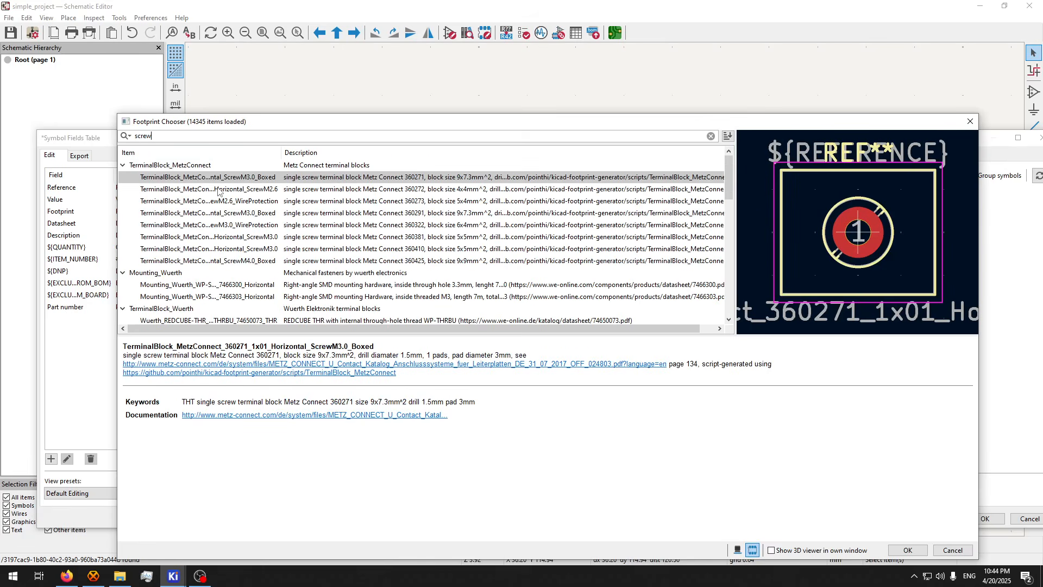
- Browse the screw footprints and preview the MetzConnect 360272 and 360410 terminal blocks
scroll(182, 287, down, 3)
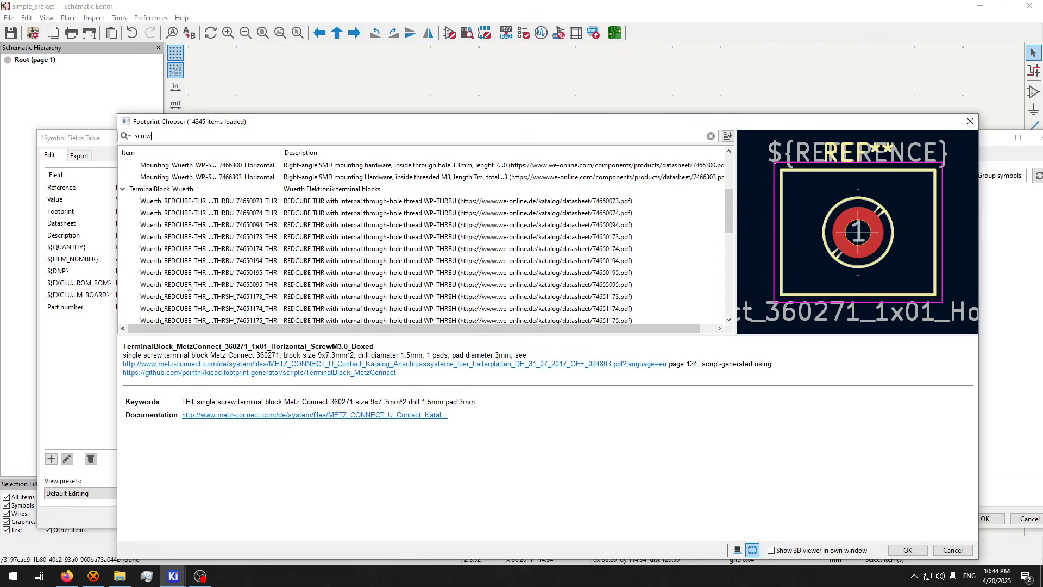
scroll(207, 254, down, 10)
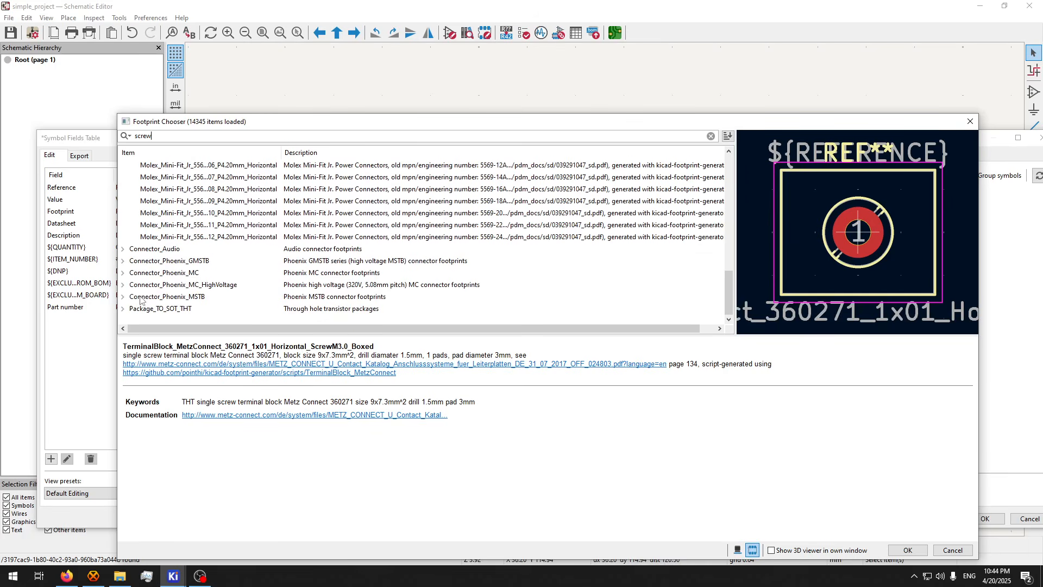
scroll(163, 292, up, 10)
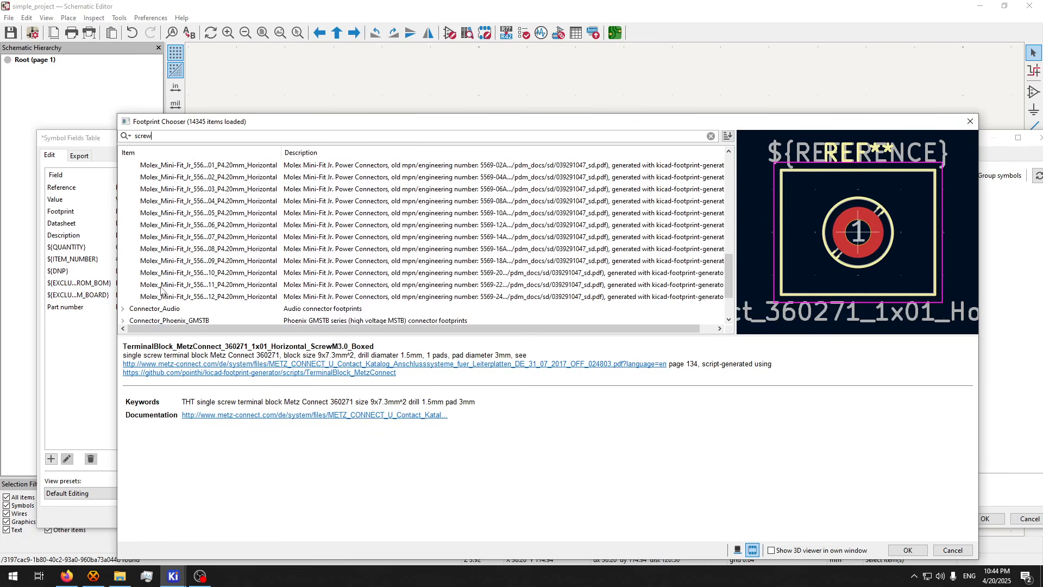
click(220, 189)
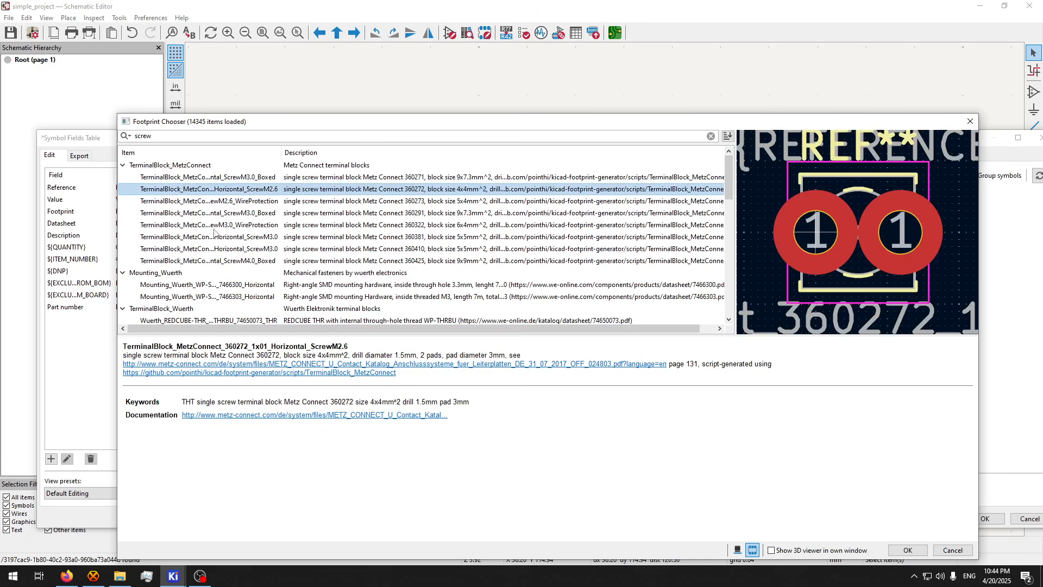
click(217, 237)
click(232, 249)
scroll(235, 254, down, 5)
scroll(235, 253, up, 4)
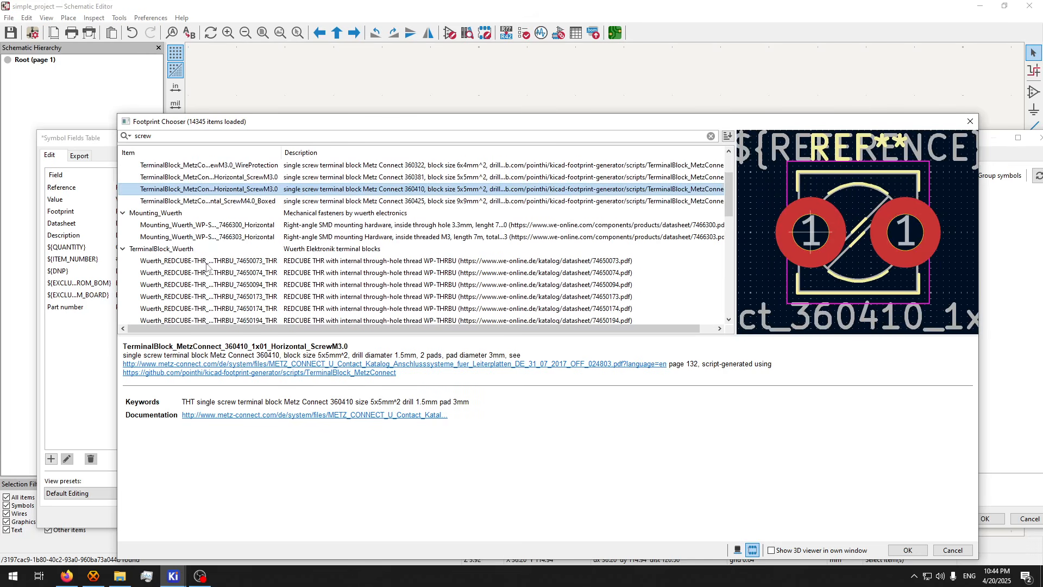
- Search the footprints for "terminal", preview the four-pin MaiXu terminal block, and narrow the search to "terminal 02p"
click(201, 136)
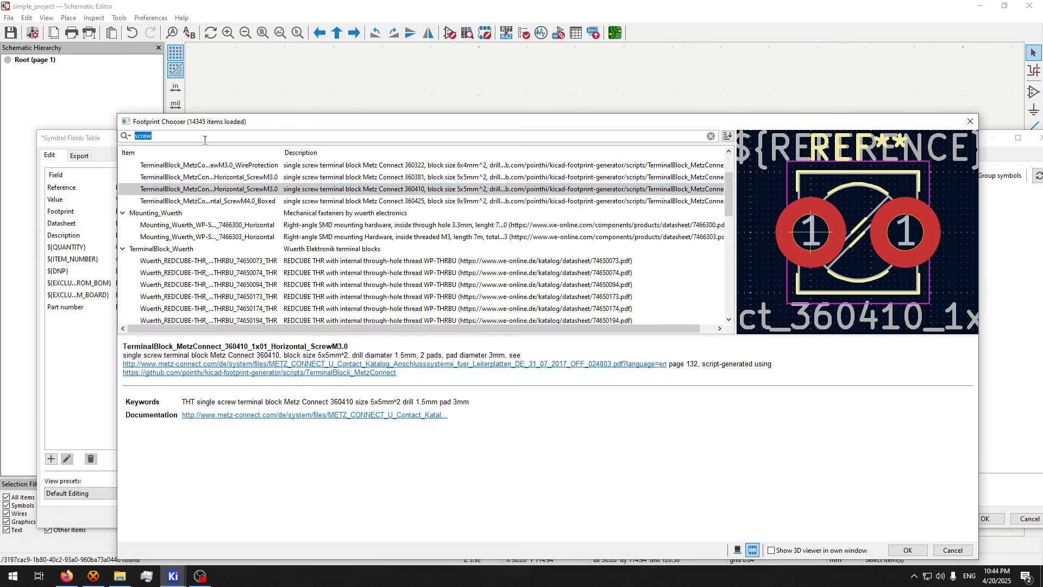
text(terminal)
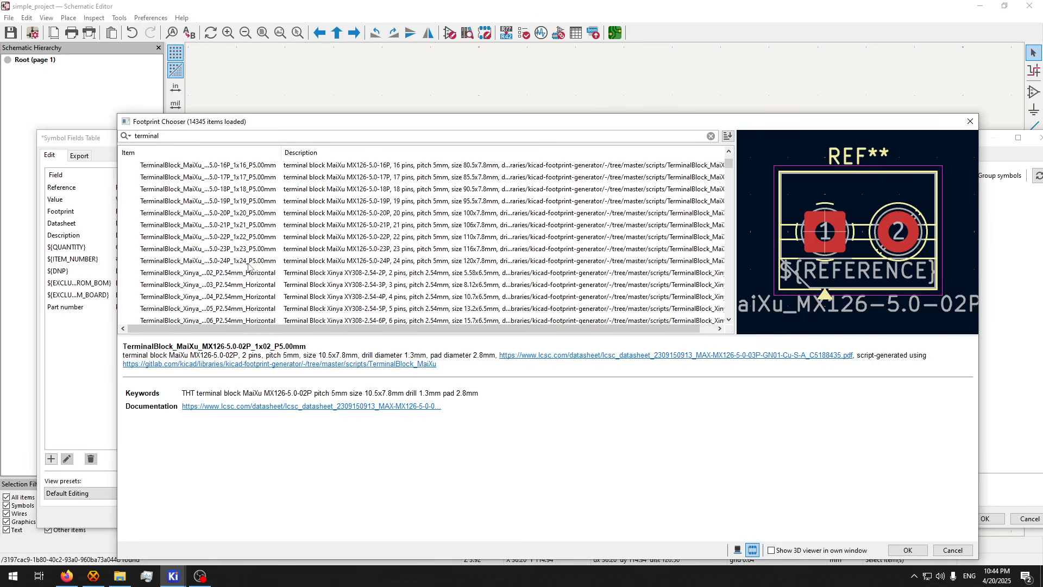
click(215, 214)
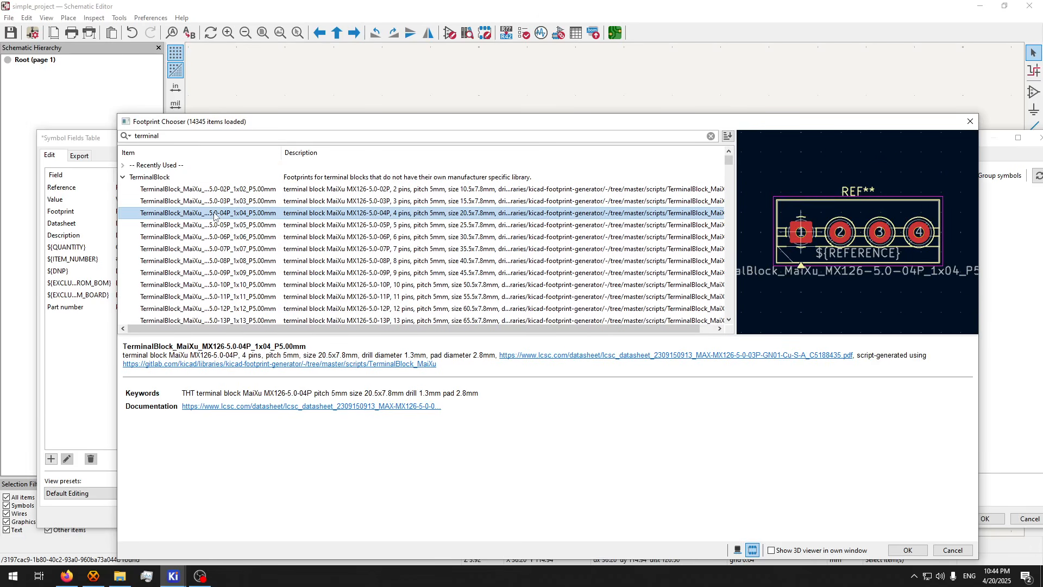
scroll(219, 249, down, 8)
scroll(249, 184, up, 5)
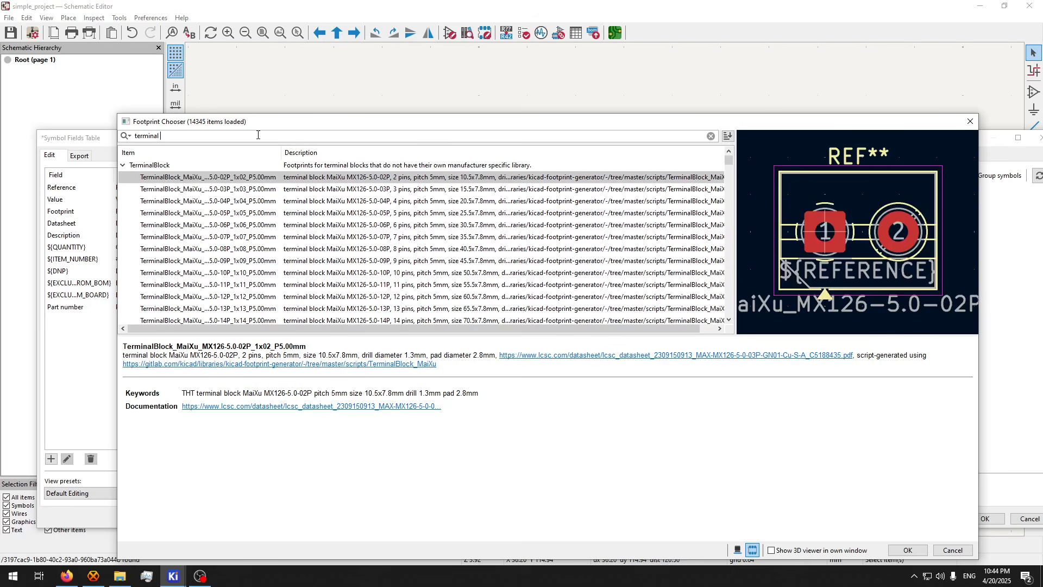
text(02)
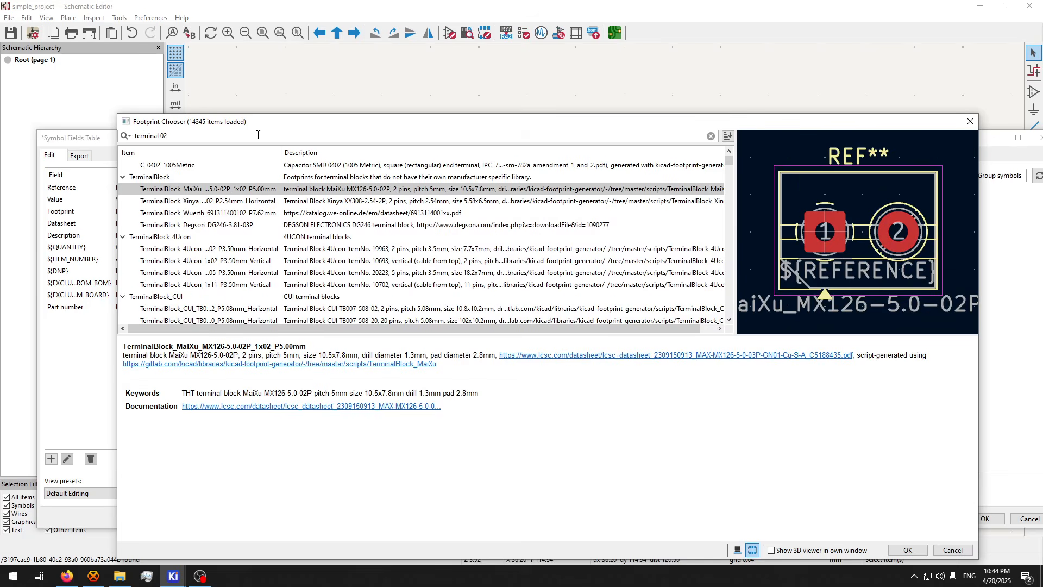
text(p)
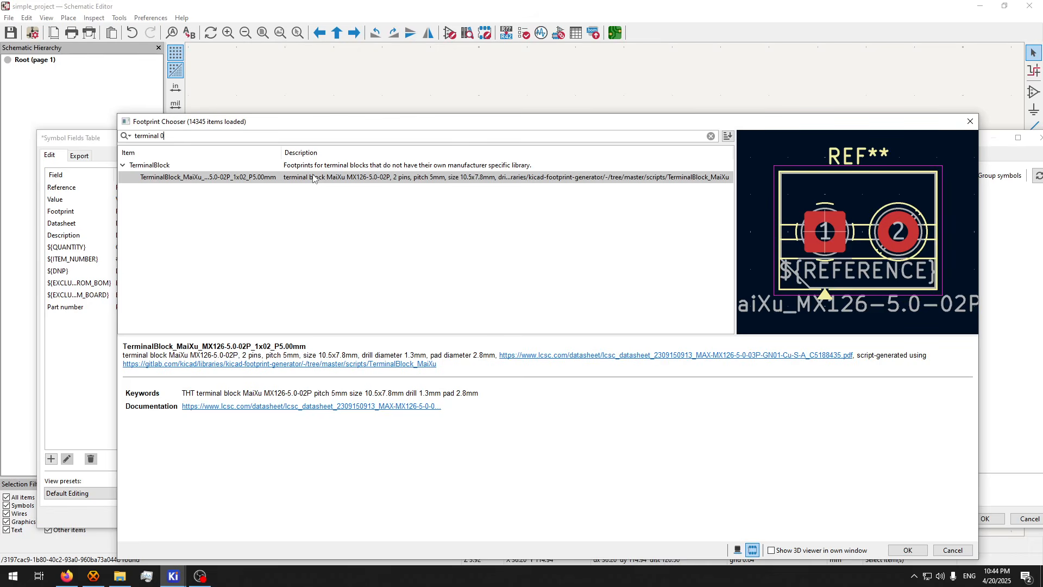
- Broaden the footprint search to "terminal" and look through the matching terminal block libraries for a two-pin part
key(BackSpace)
scroll(159, 226, down, 10)
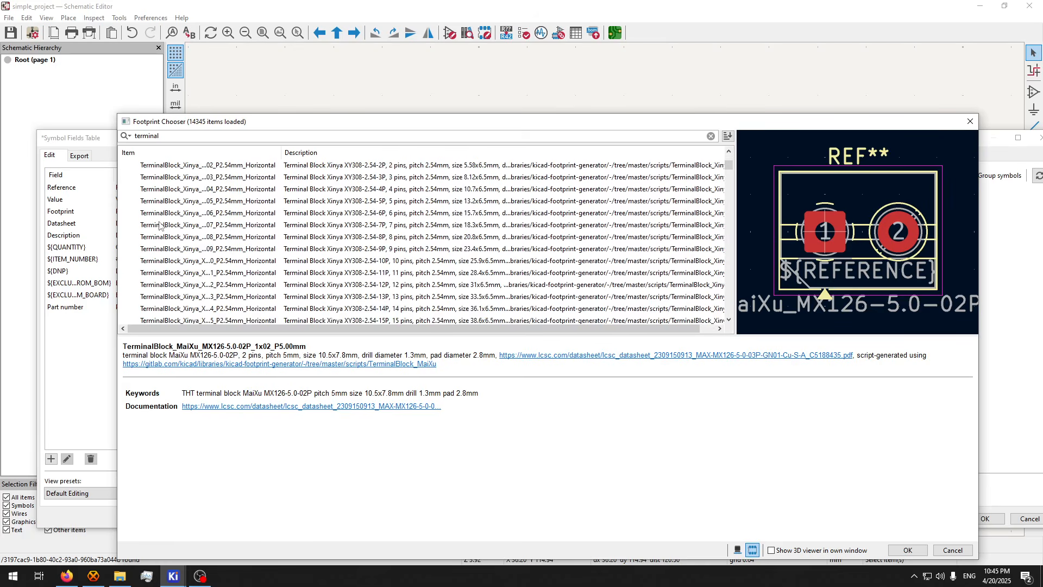
scroll(162, 229, down, 15)
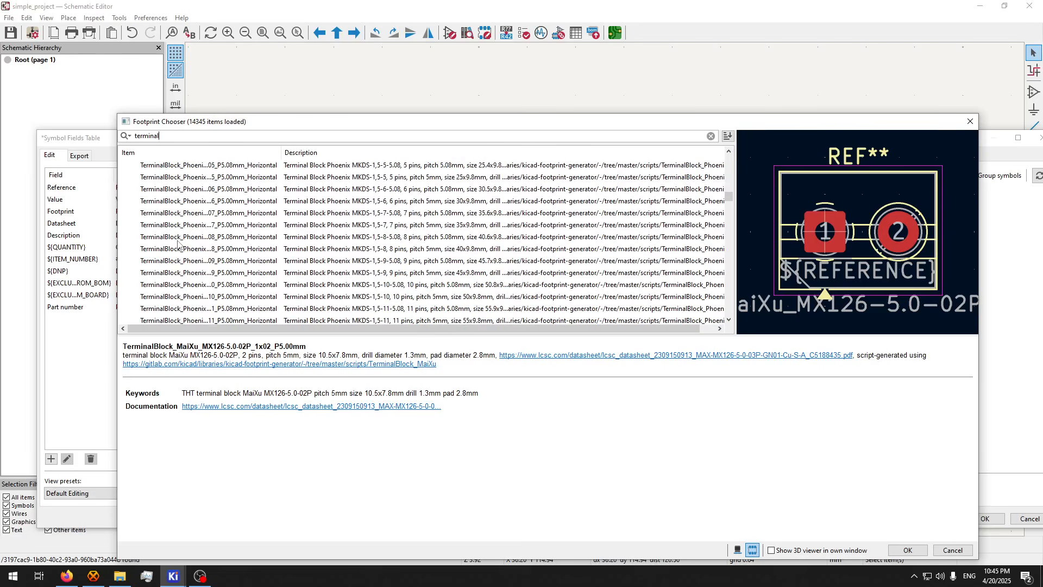
scroll(669, 218, down, 8)
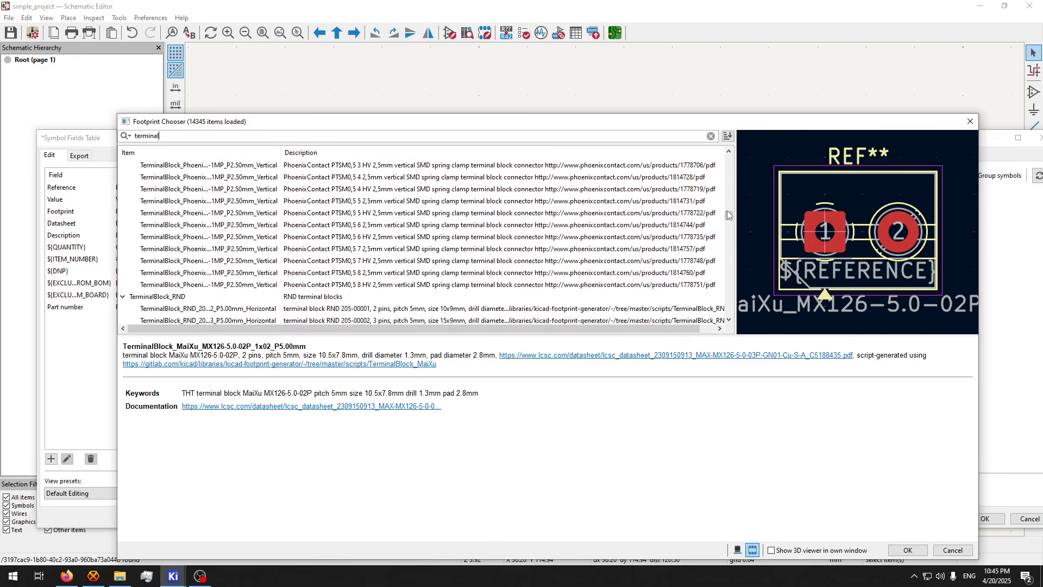
drag(731, 216, 719, 319)
scroll(139, 326, up, 2)
scroll(162, 295, down, 2)
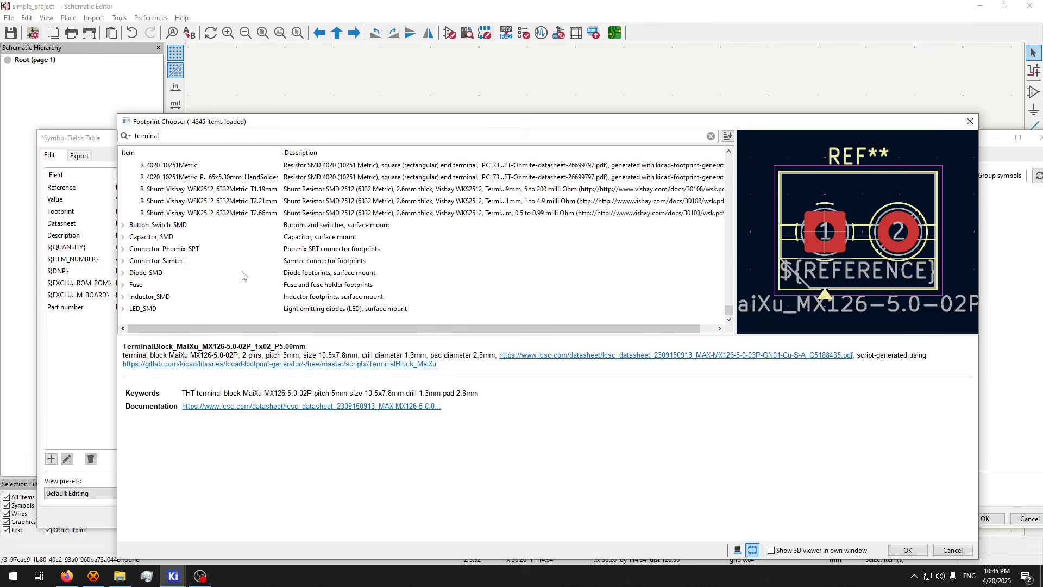
scroll(223, 297, up, 2)
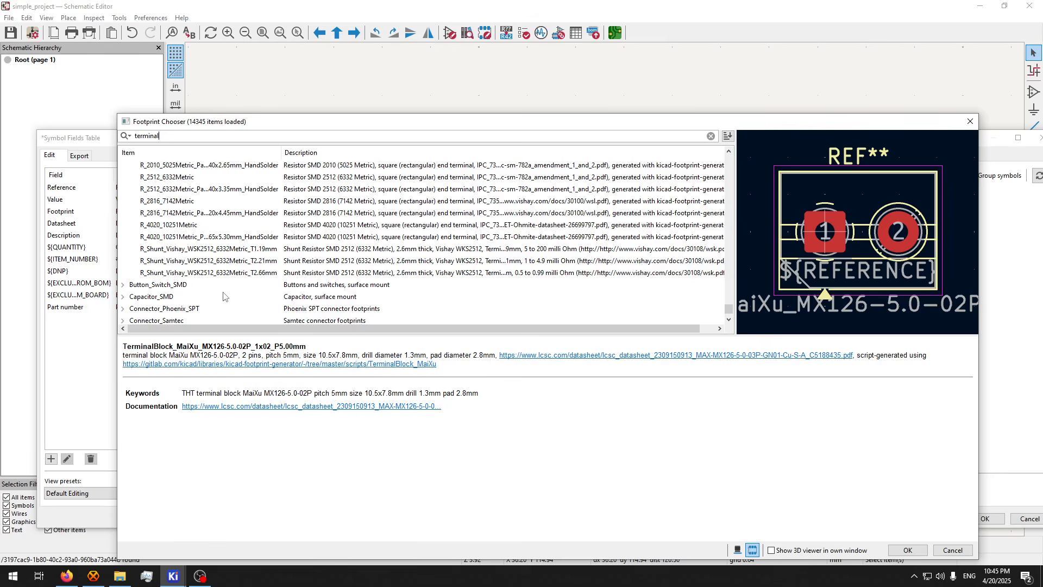
scroll(223, 296, up, 10)
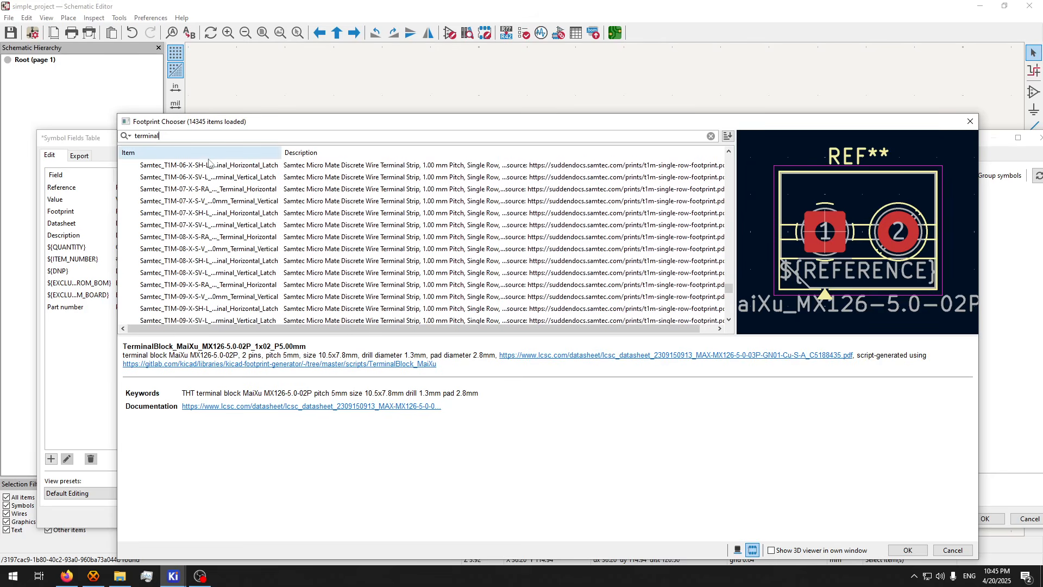
- Search the footprints for "screw" again and preview the Molex Mini-Fit Jr 5569 2x05 and 2x07 horizontal connectors
key(BackSpace)
key(BackSpace)
key(BackSpace)
key(BackSpace)
key(BackSpace)
key(BackSpace)
key(BackSpace)
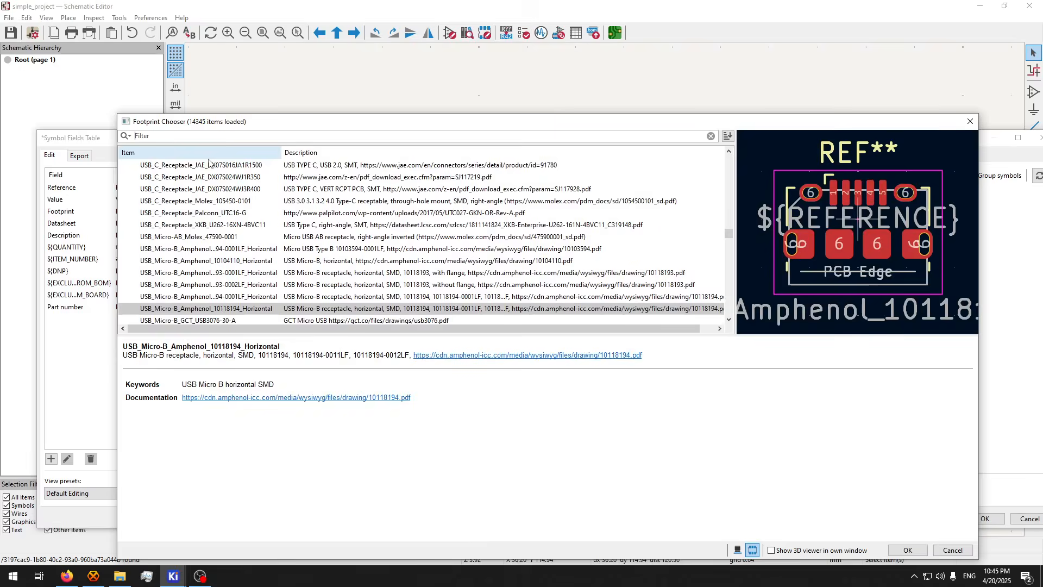
text(screw)
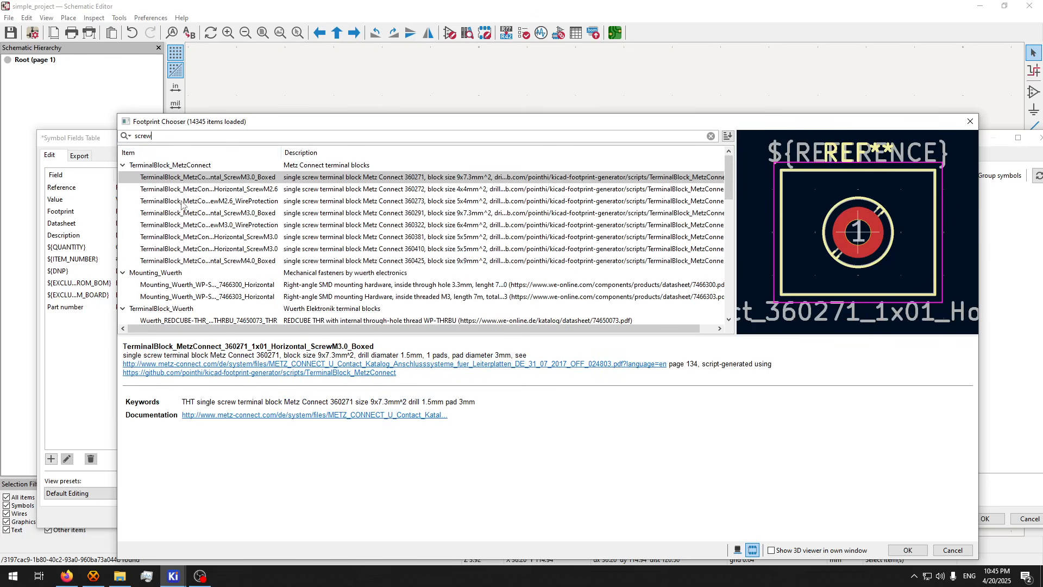
scroll(207, 271, down, 3)
scroll(207, 271, down, 2)
click(207, 272)
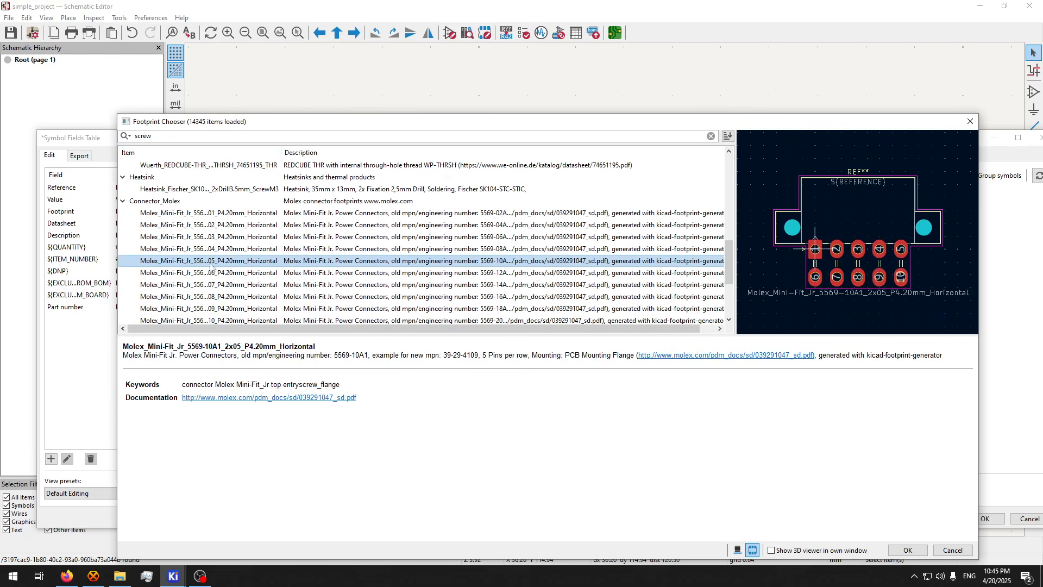
click(229, 285)
scroll(258, 244, down, 3)
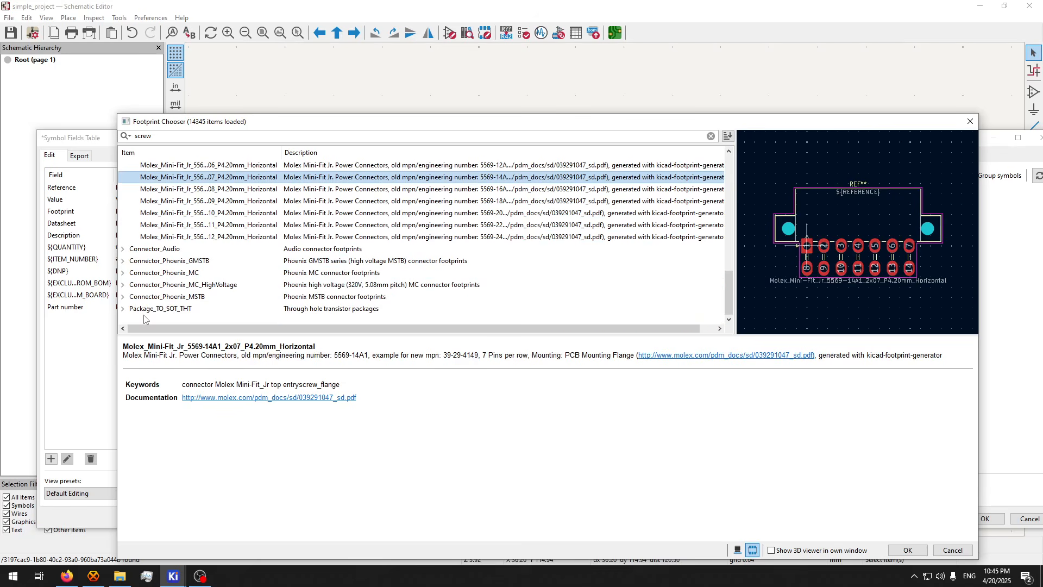
- Expand the Package_TO_SOT_THT matches and preview the MetzConnect 360271 boxed terminal block
click(123, 308)
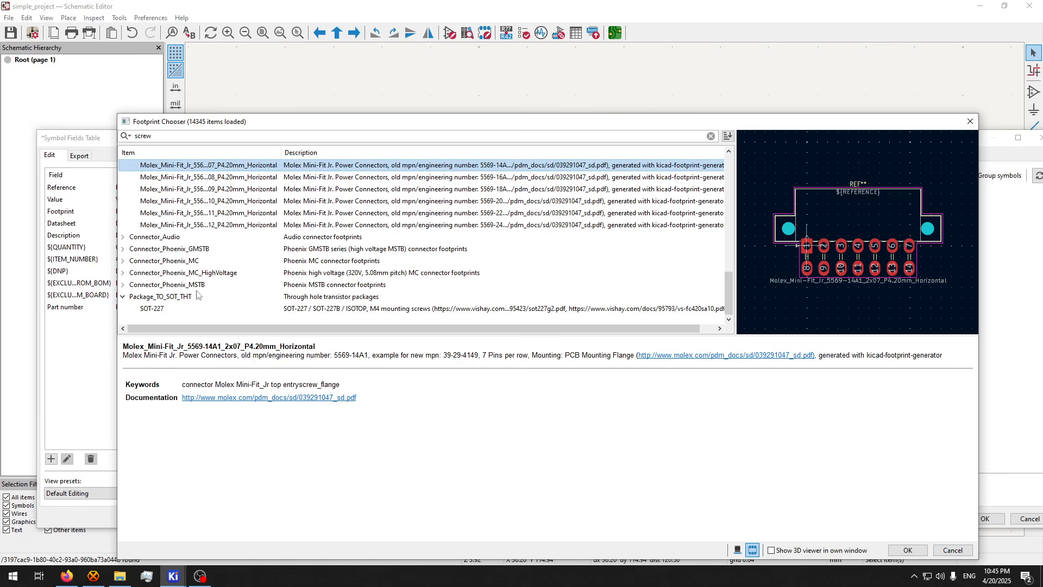
scroll(196, 281, down, 10)
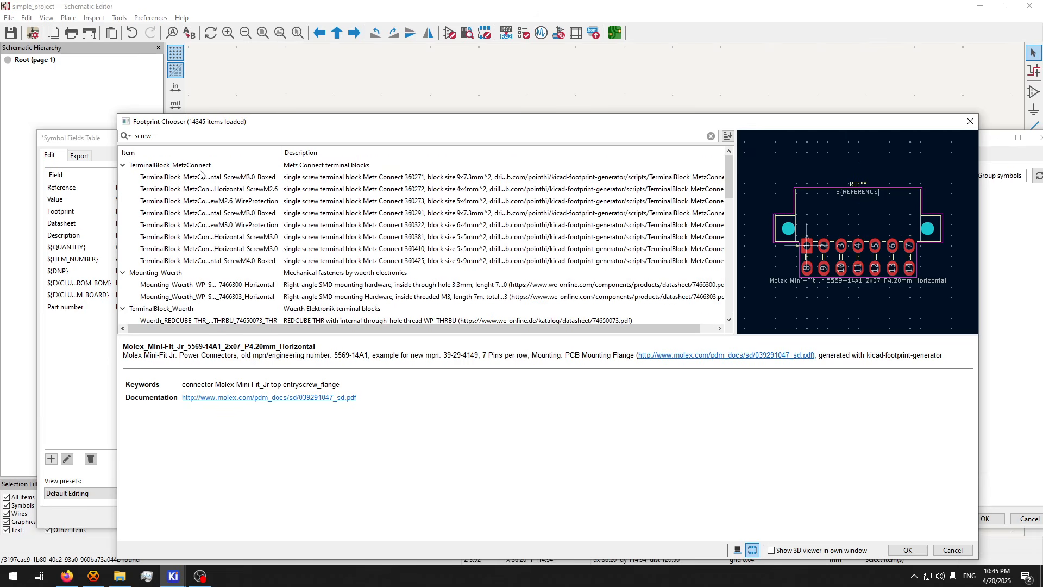
click(200, 177)
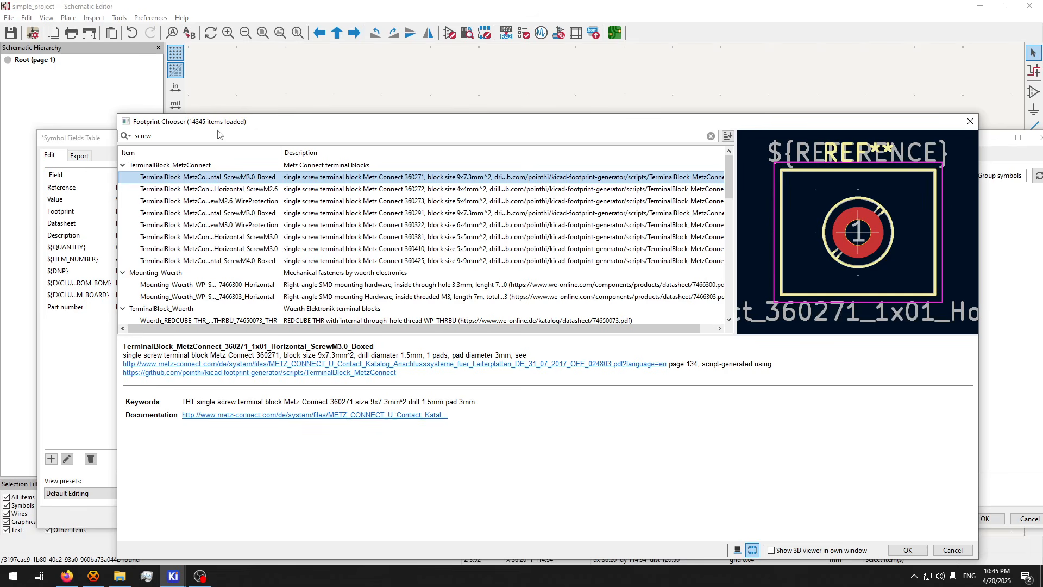
- Search the footprints for "02p" and assign TerminalBlock_MaiXu_MX126-5.0-02P_1x02_P5.00mm to J2
double_click(197, 140)
text(02)
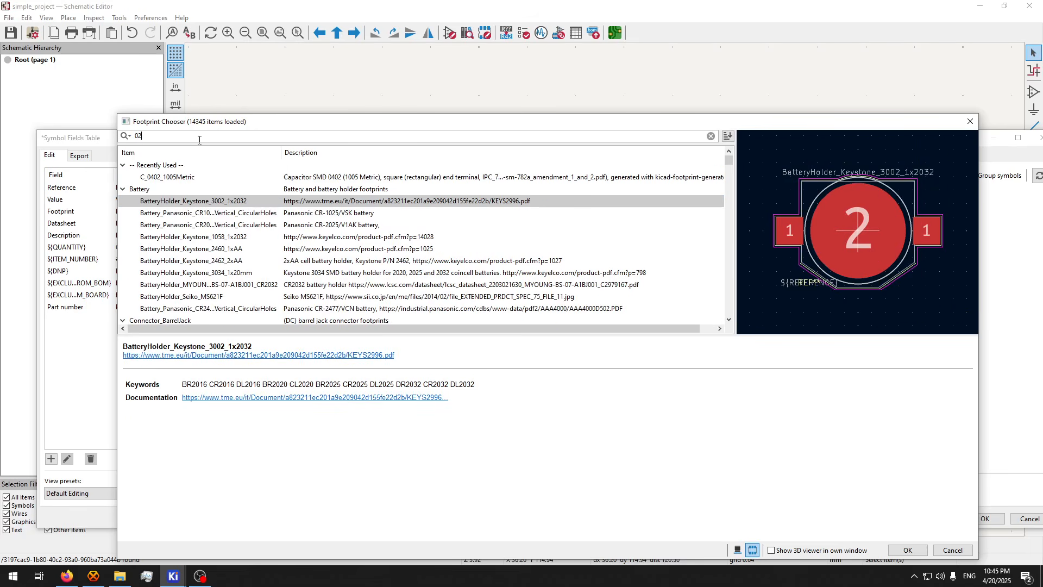
text(x)
text(01)
text(p)
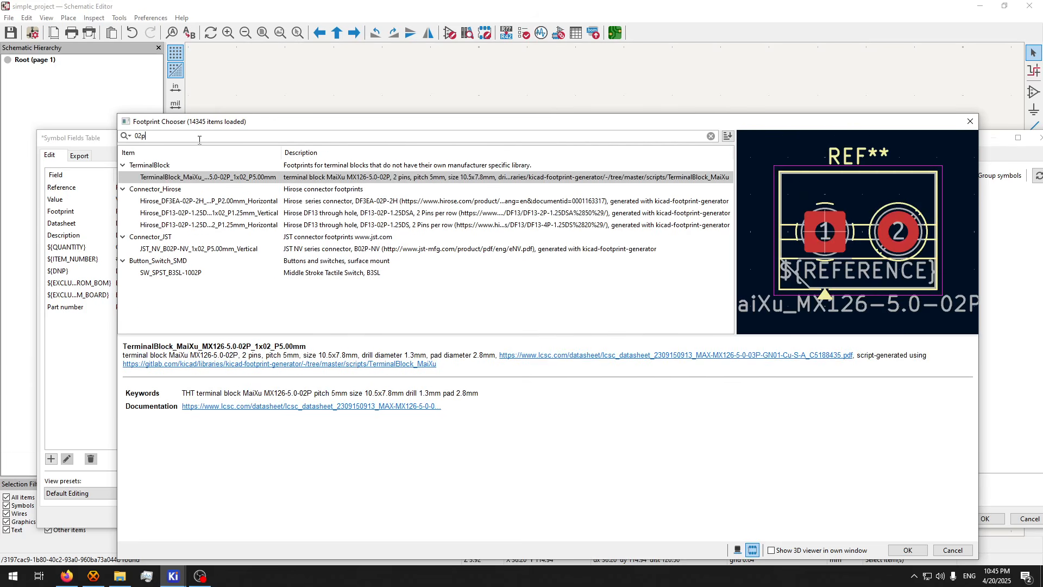
double_click(226, 177)
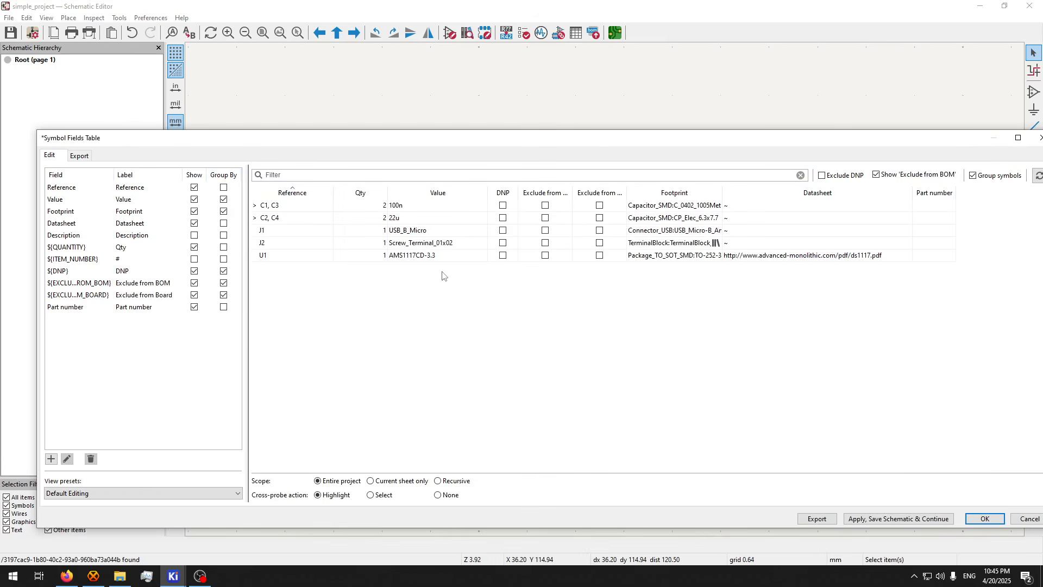
- Check the footprint already set for the AMS1117CD-3.3 regulator U1 in the symbol fields table
click(697, 244)
click(434, 258)
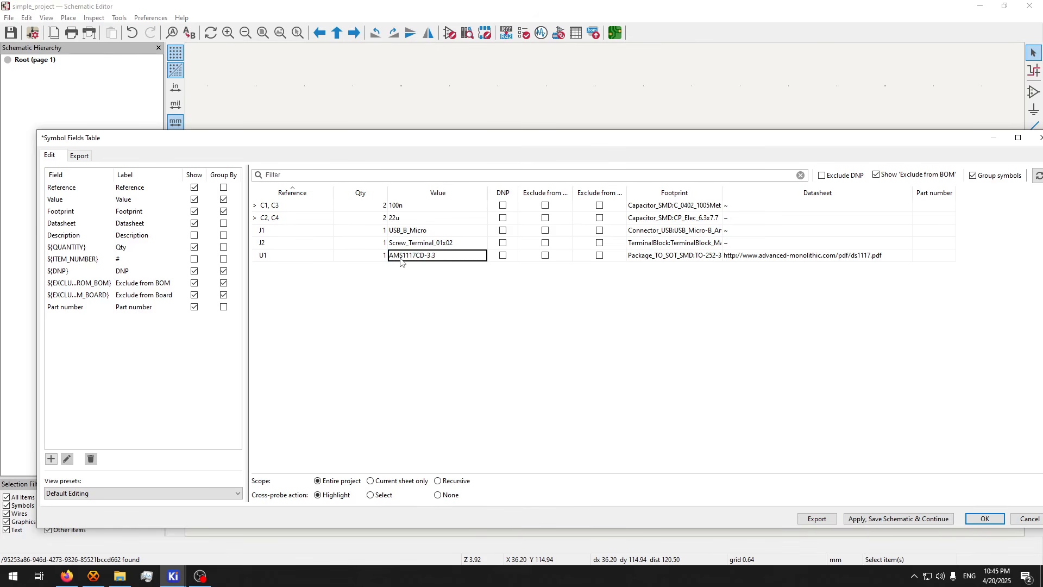
double_click(686, 256)
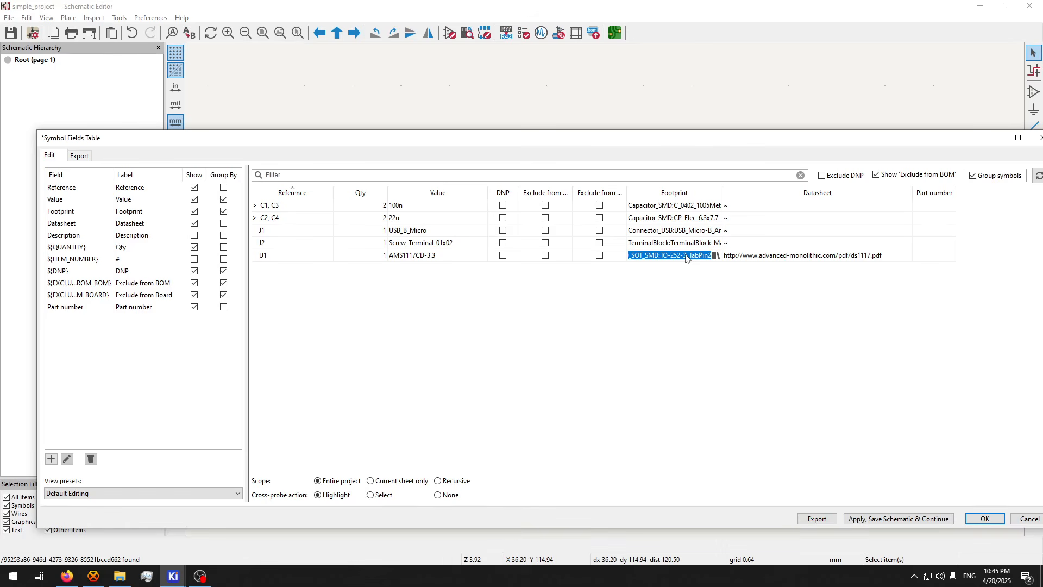
click(695, 255)
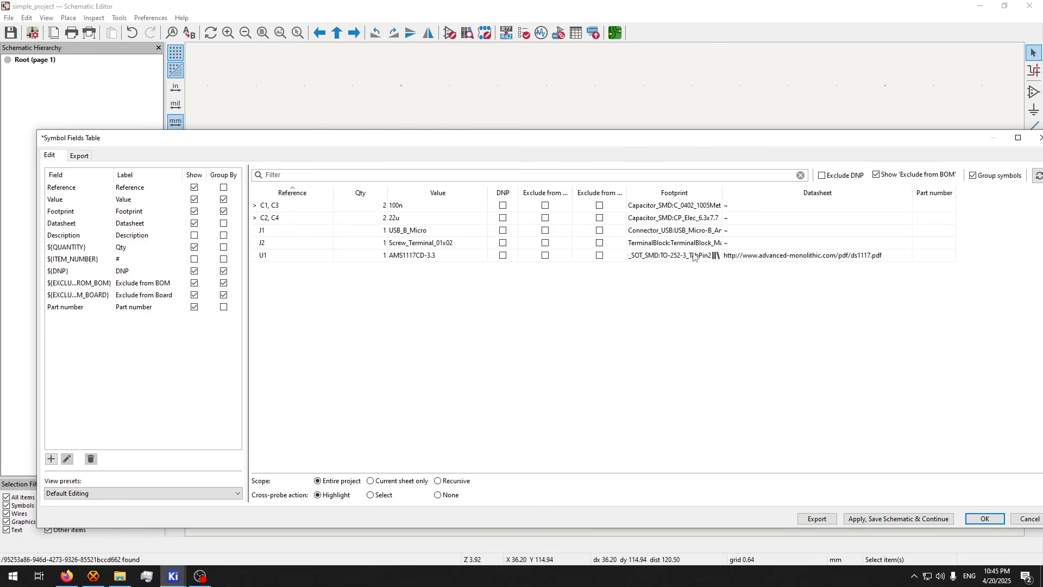
- Apply the symbol field changes, close the fields table, and save the schematic
click(911, 519)
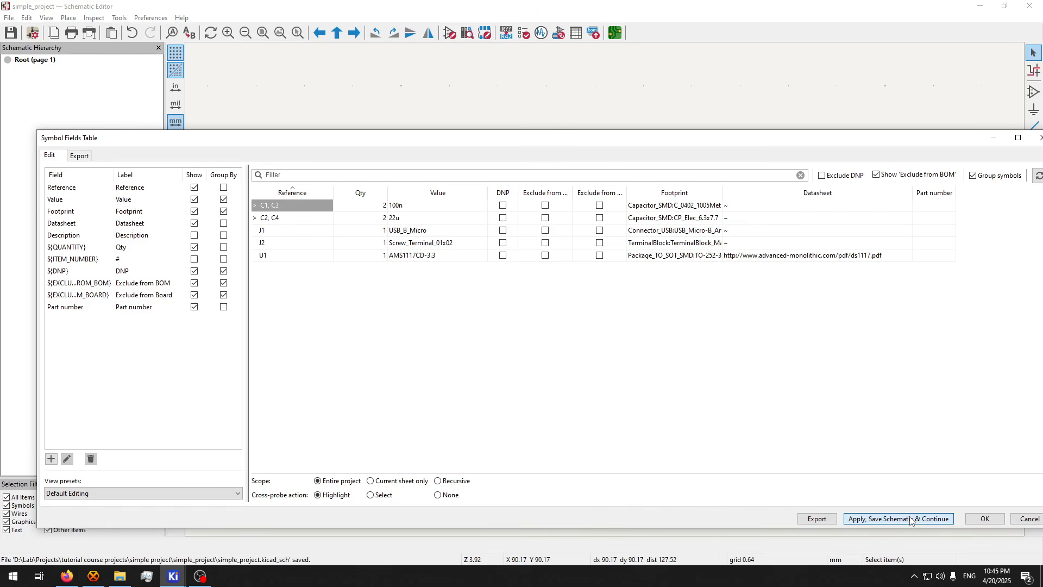
click(970, 519)
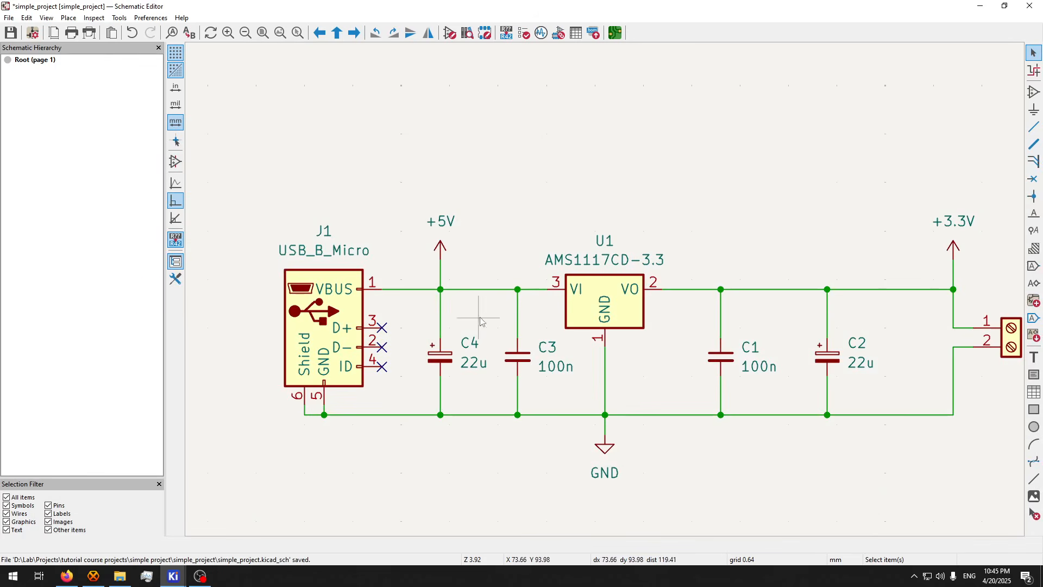
click(10, 34)
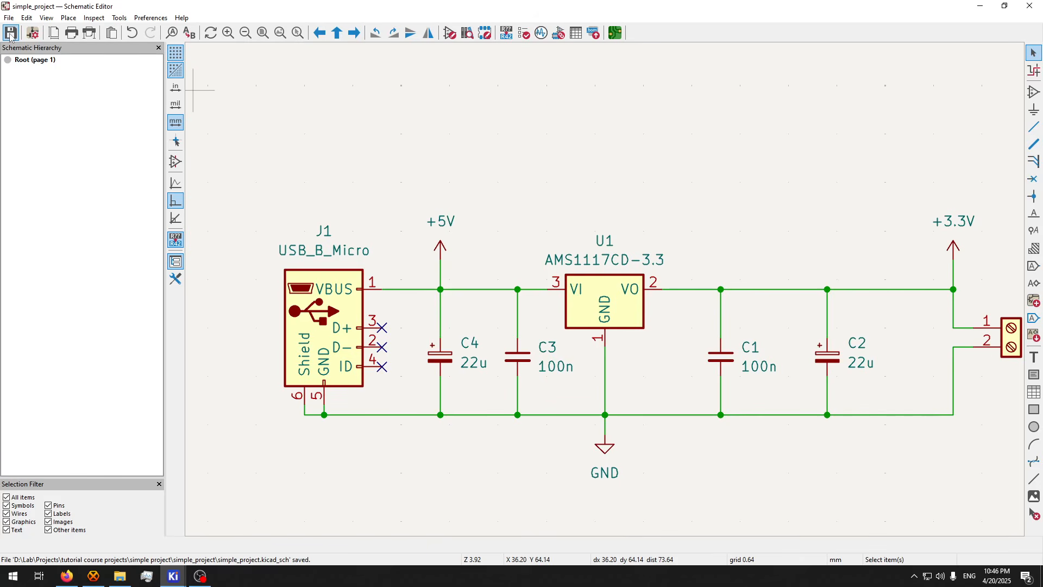
- Open the Assign Footprints tool, select J2, and widen the window and its filtered footprints list to read full footprint names
key(q)
middle_drag(570, 496, 537, 482)
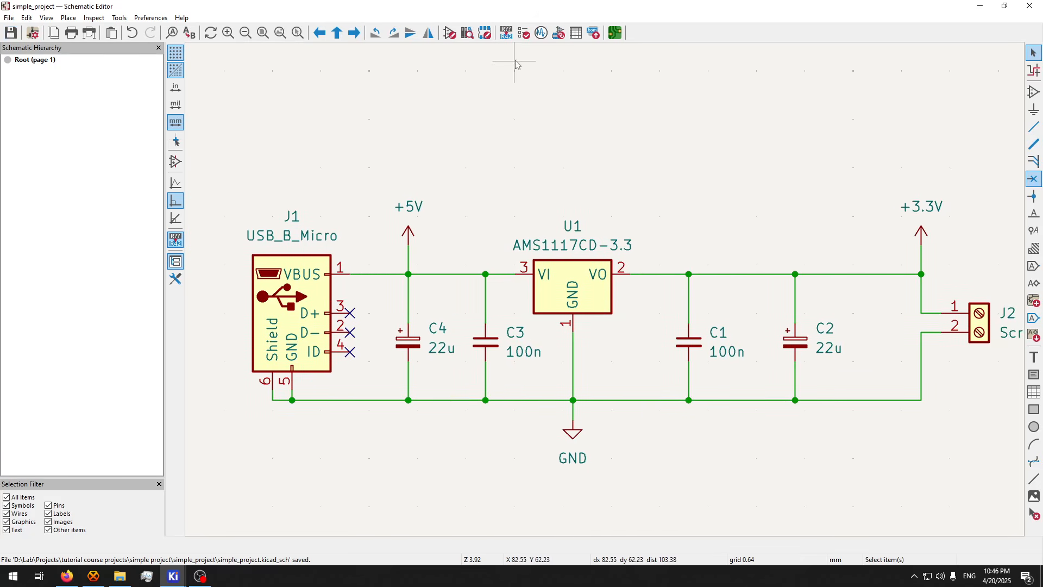
click(561, 36)
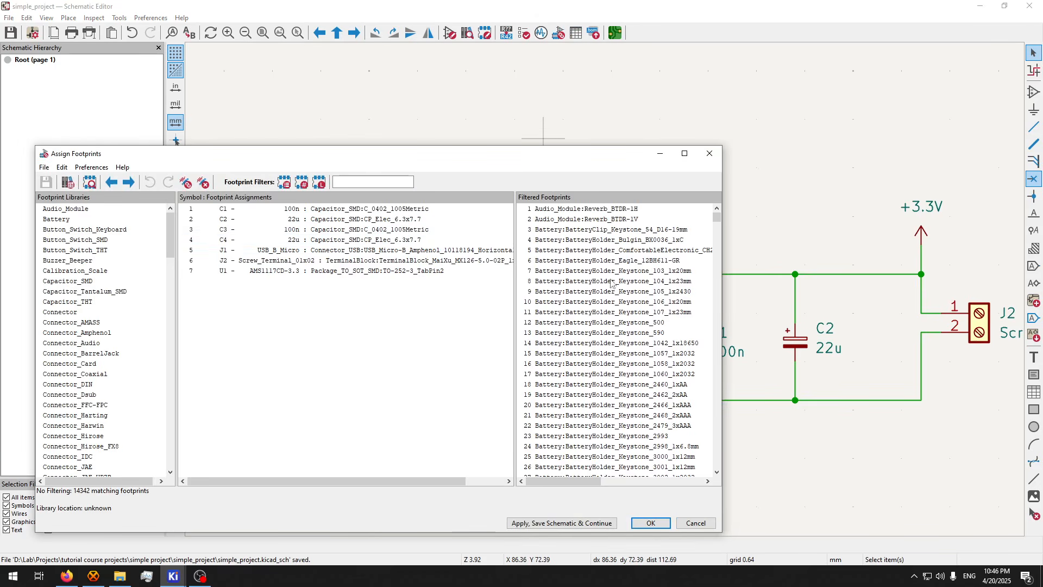
scroll(611, 282, down, 12)
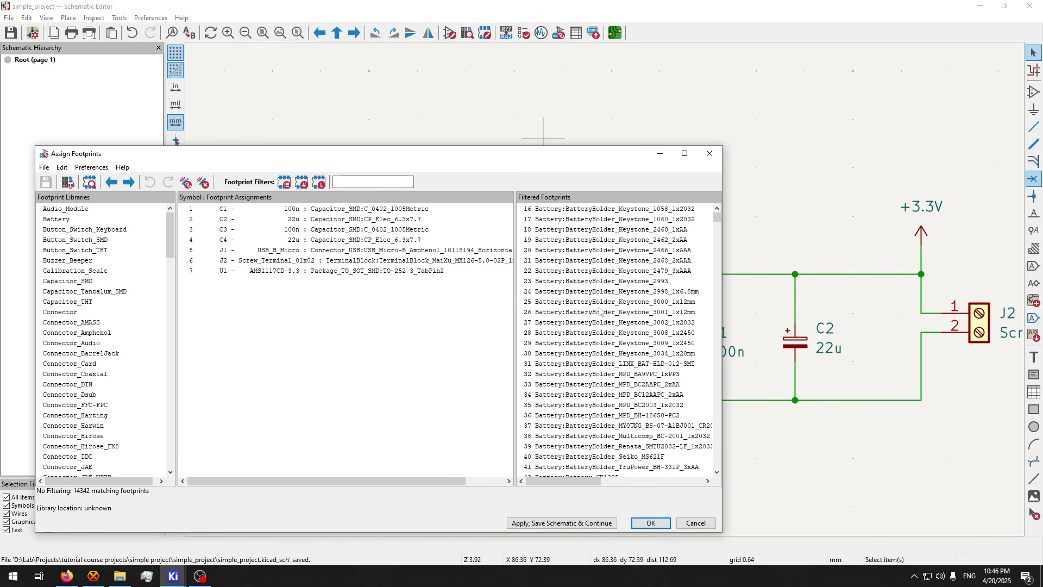
click(333, 262)
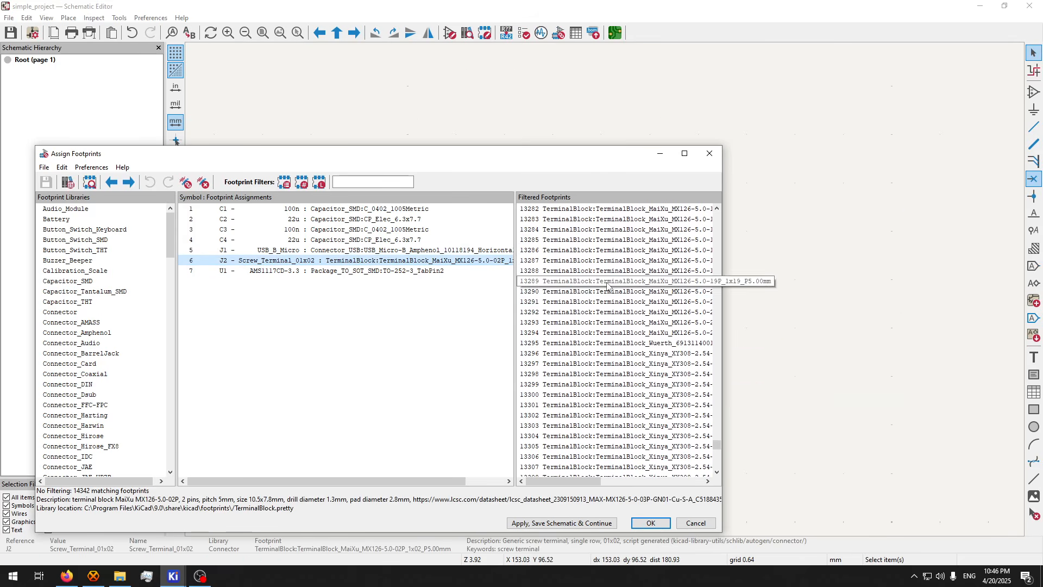
scroll(625, 293, down, 20)
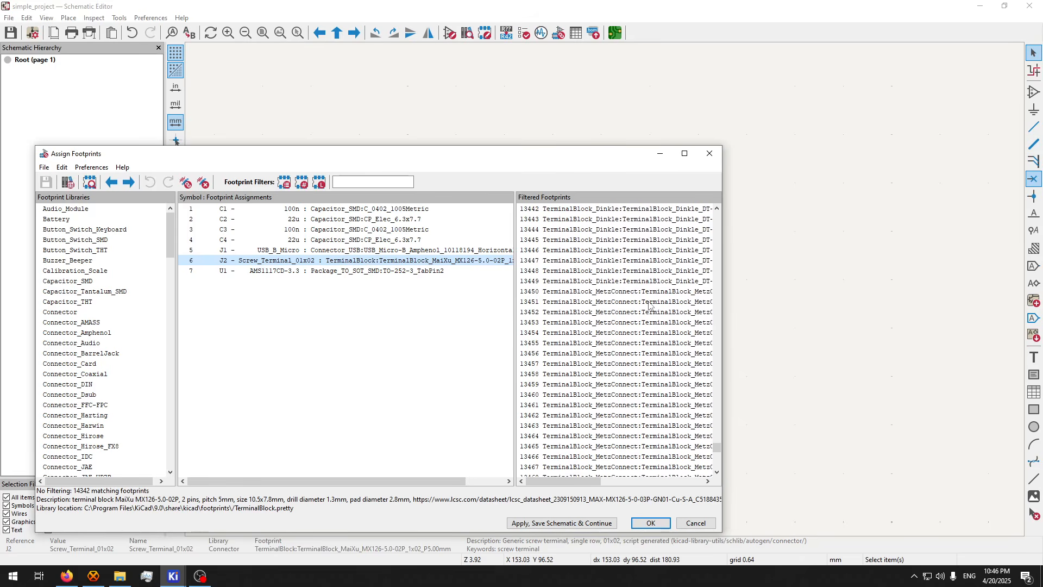
scroll(650, 306, down, 20)
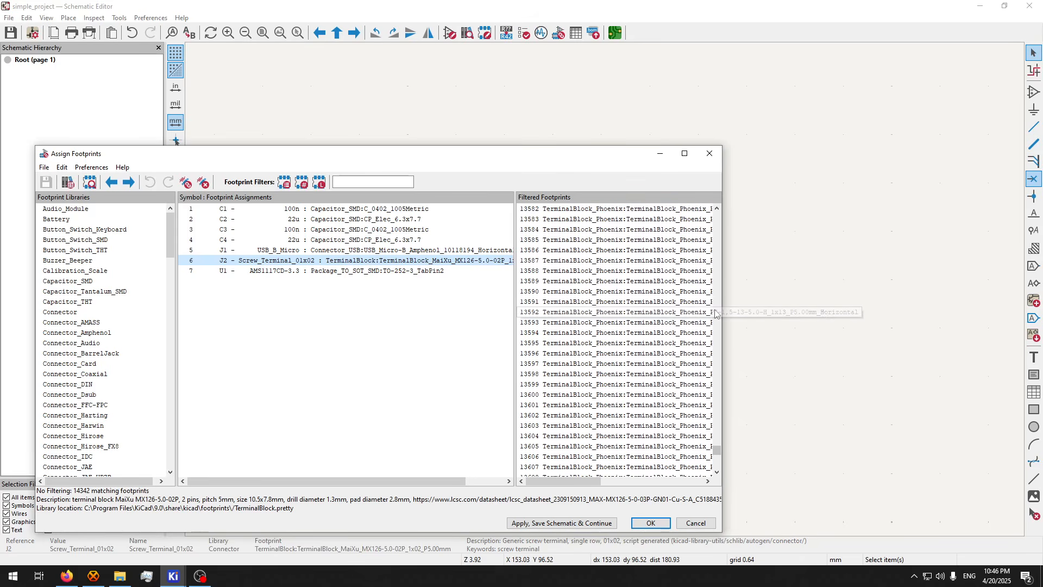
drag(721, 312, 917, 312)
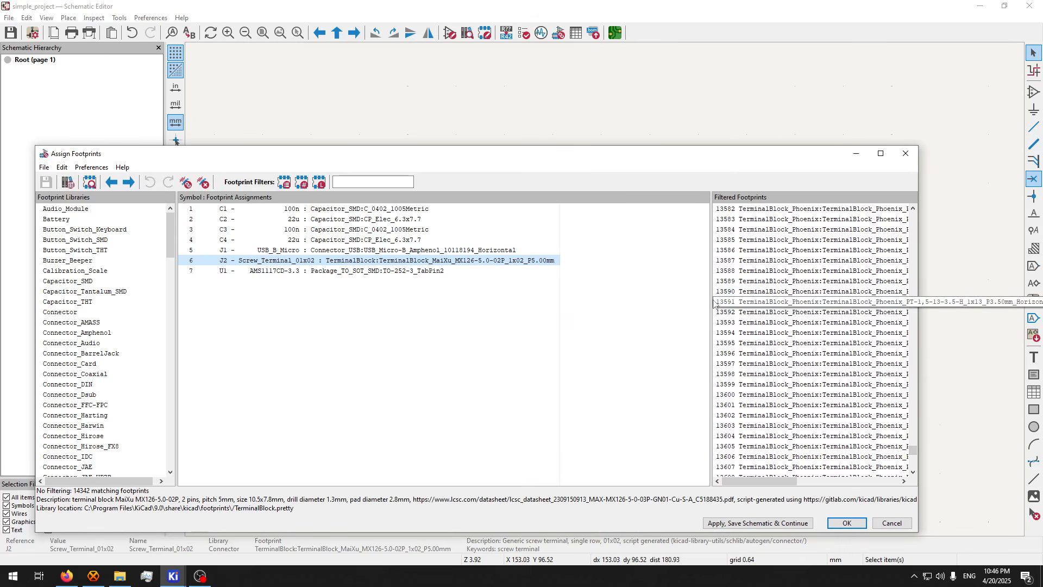
drag(707, 313, 601, 335)
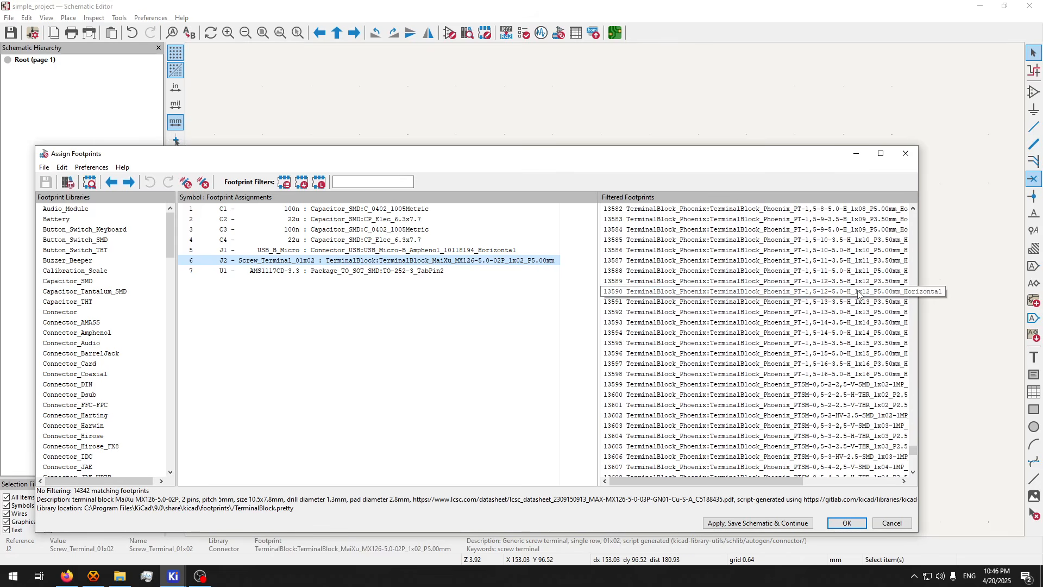
- Assign TerminalBlock_Phoenix_MKDS-3-2-5.08_1x02_P5.08mm_Horizontal to J2, save the schematic, and close the footprint assignments
scroll(859, 294, up, 15)
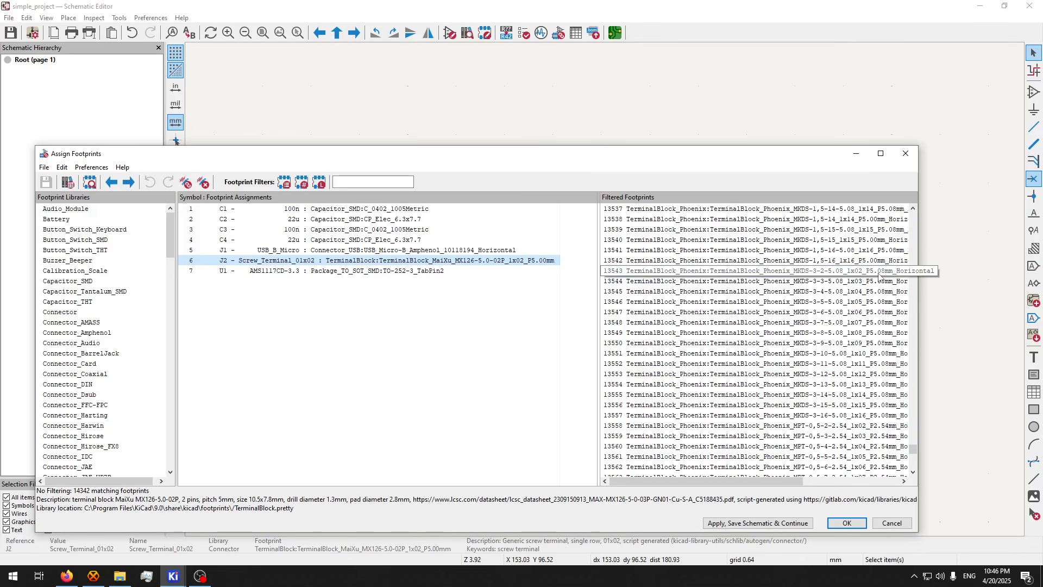
click(879, 276)
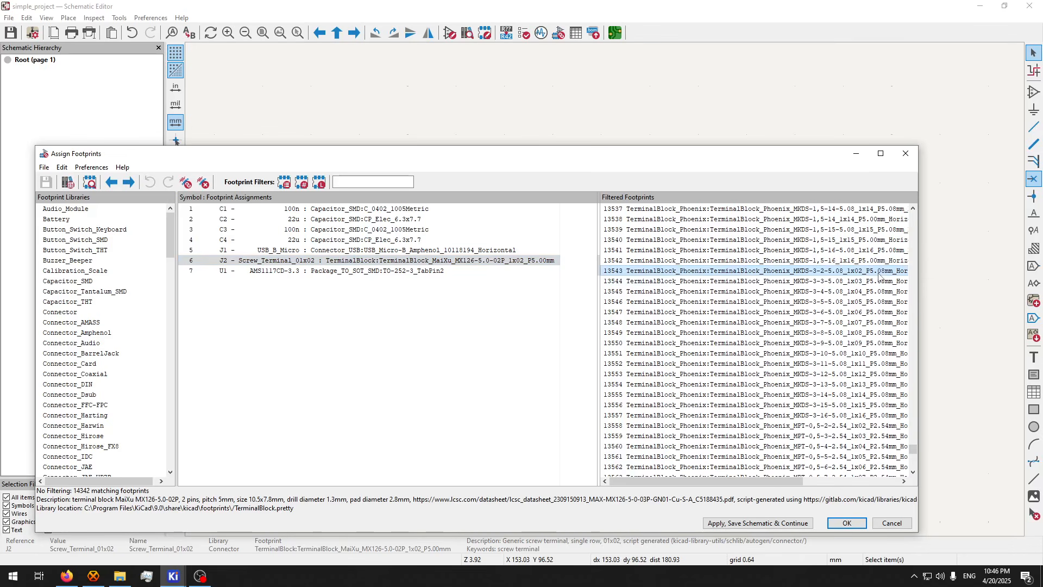
double_click(740, 270)
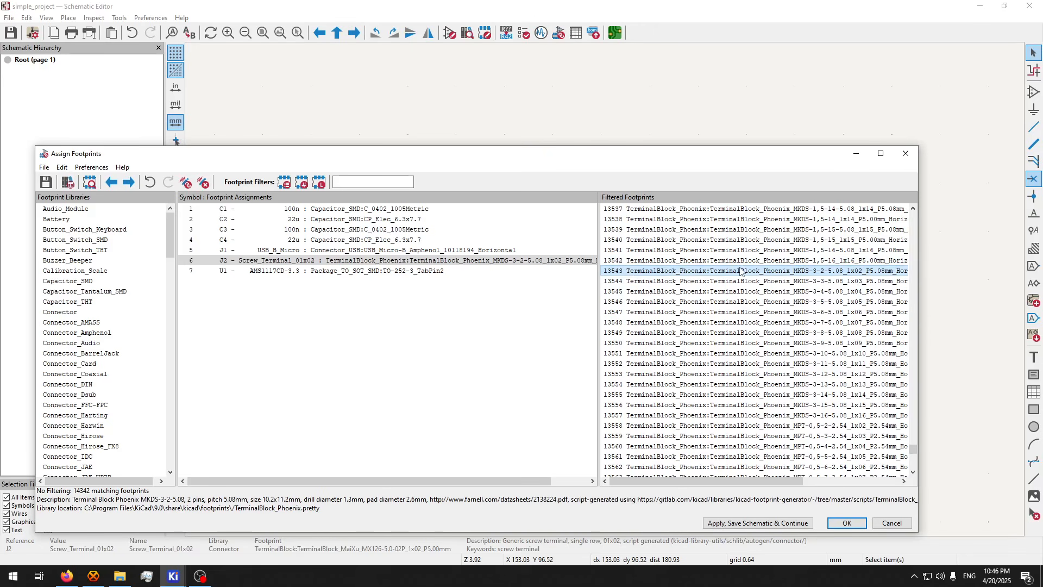
click(736, 523)
click(849, 524)
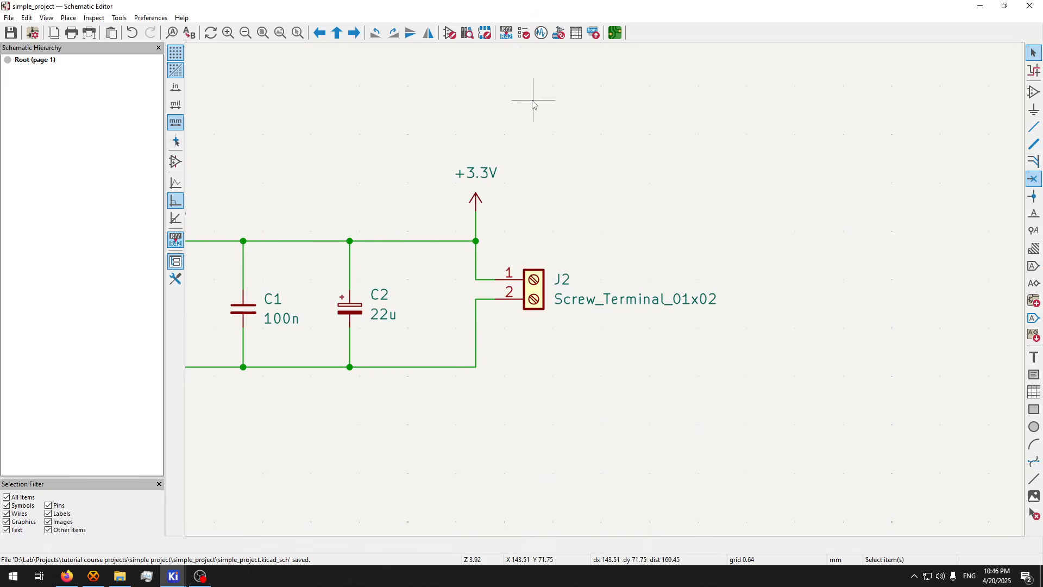
- Run the electrical rules check on the schematic and close the checker
click(525, 34)
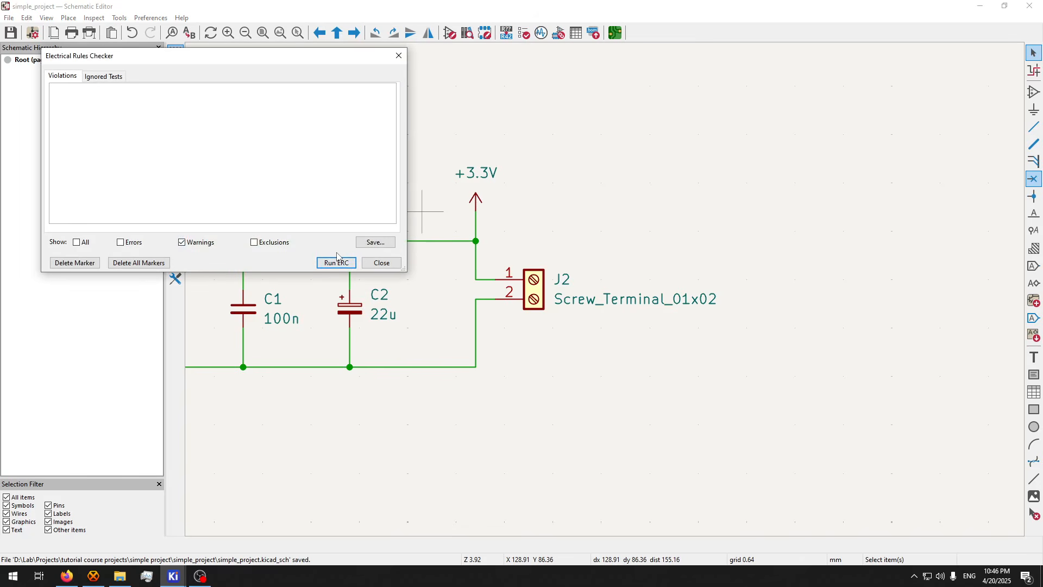
click(338, 263)
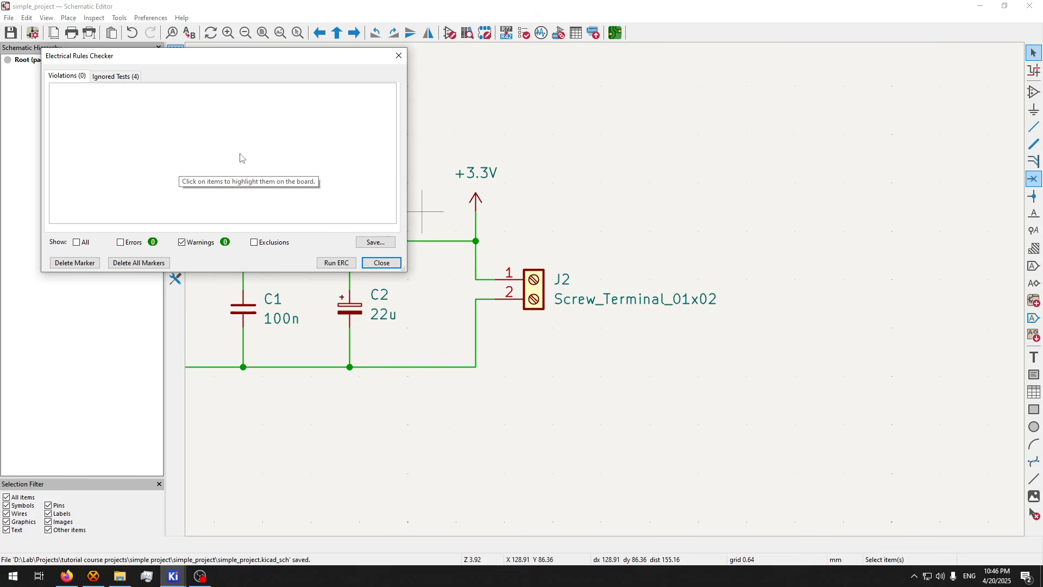
click(382, 263)
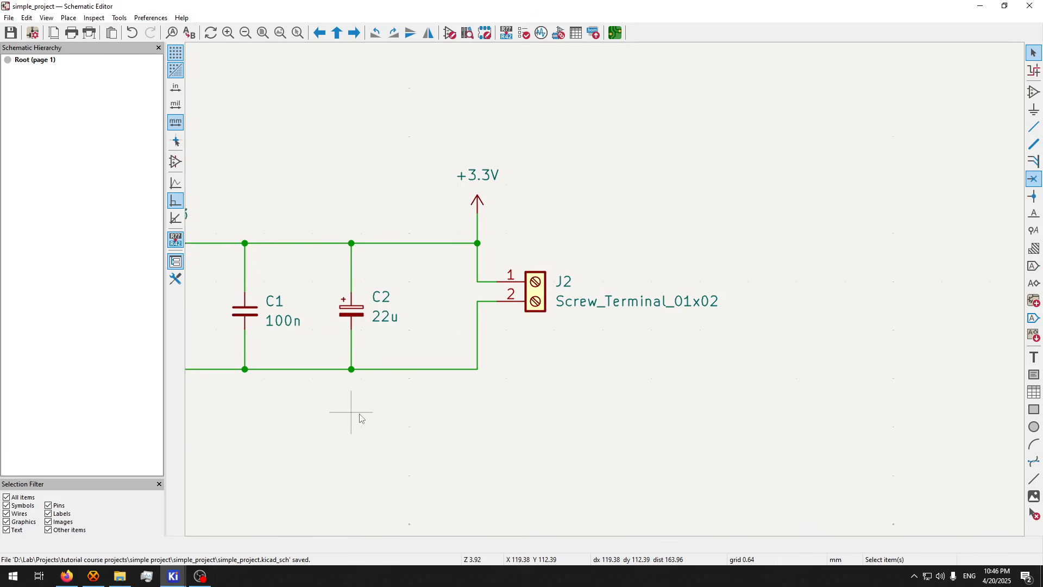
middle_drag(349, 414, 733, 429)
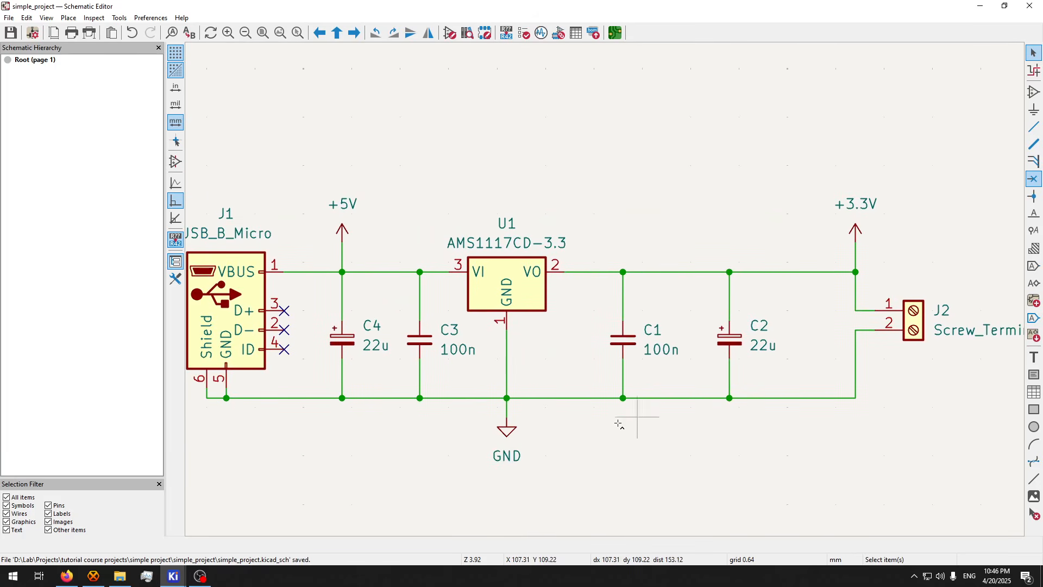
- Switch to the simple_project project manager window and open the PCB Editor
mouse_move(186, 579)
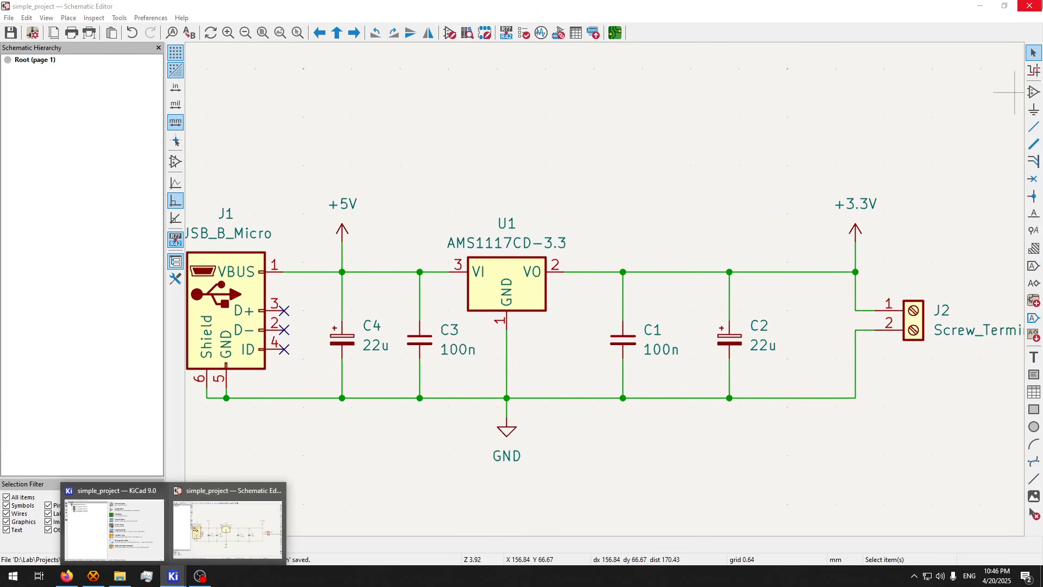
click(113, 524)
double_click(362, 137)
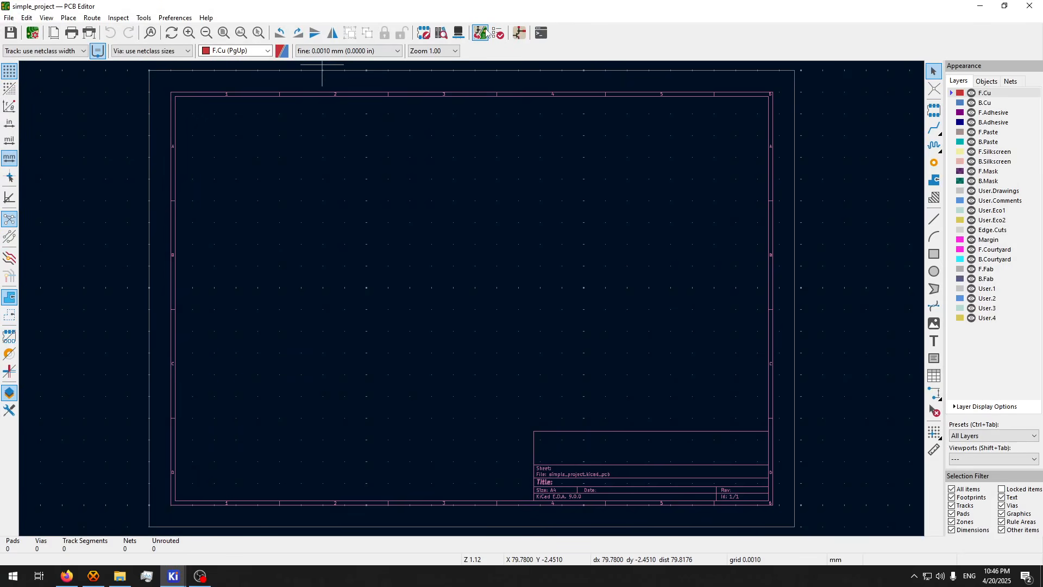
- Update the PCB from the schematic and place the imported footprints near the middle of the drawing sheet
click(480, 33)
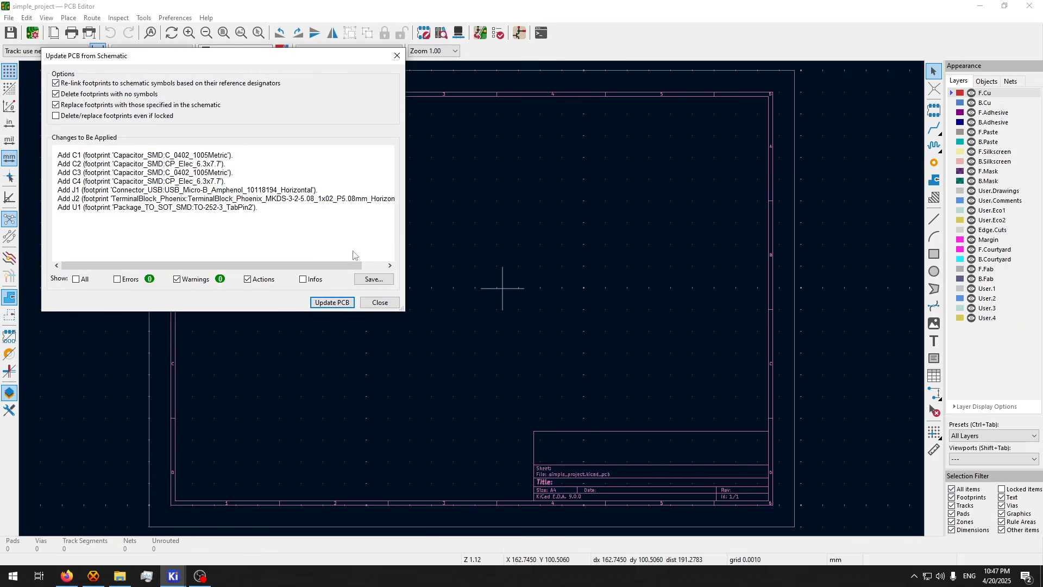
click(330, 302)
click(377, 303)
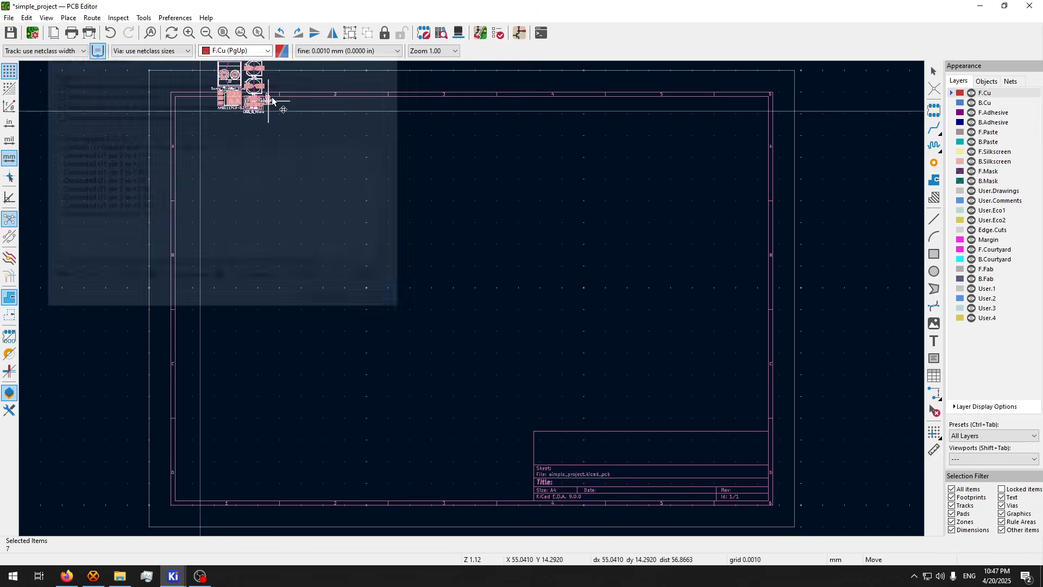
scroll(472, 304, up, 2)
click(484, 292)
click(531, 369)
scroll(472, 299, up, 5)
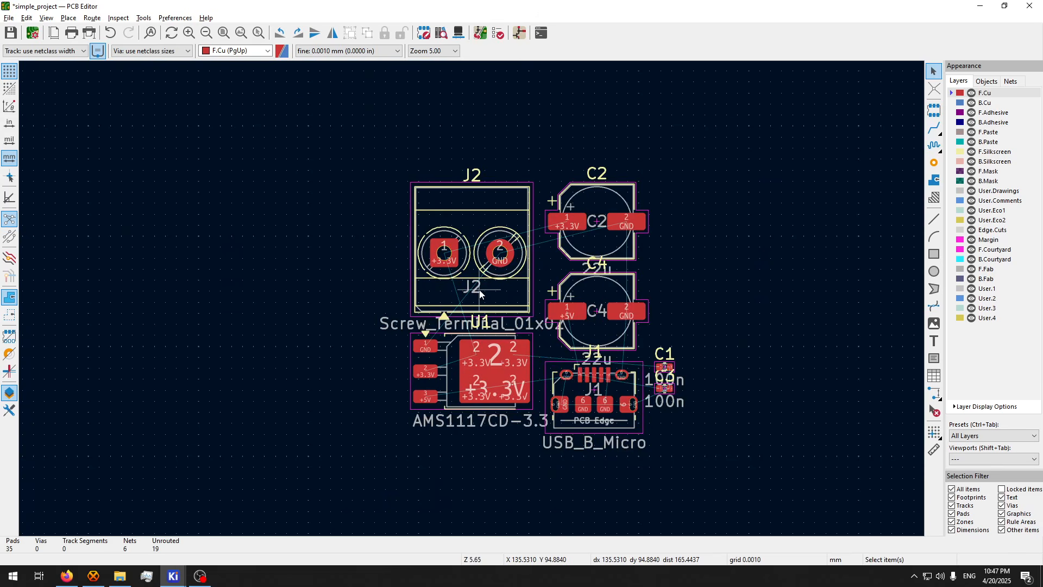
- Inspect the placed components from several angles in the 3D Viewer, and close it
key(alt+3)
scroll(487, 277, down, 3)
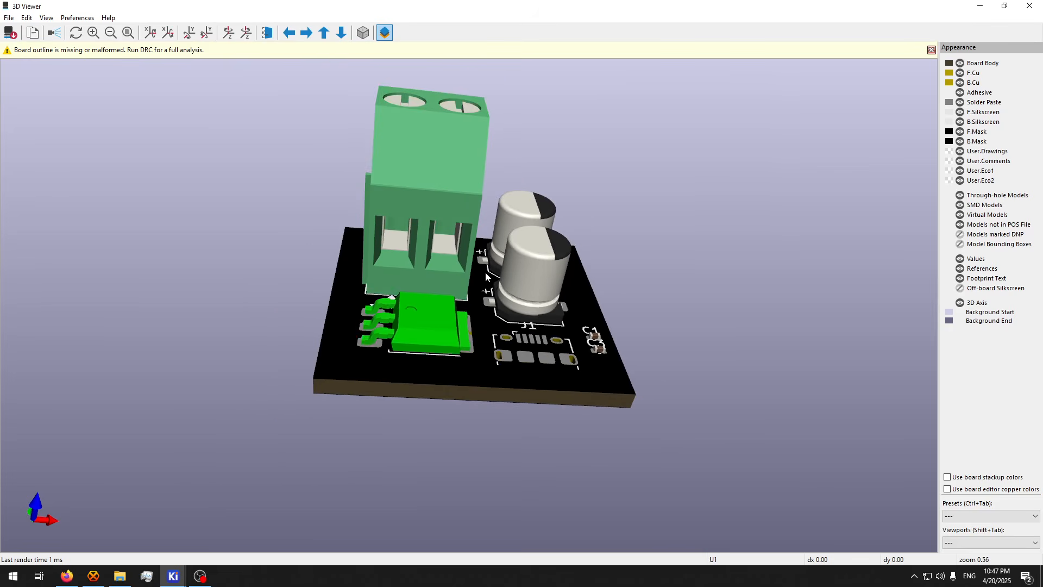
drag(487, 277, 455, 346)
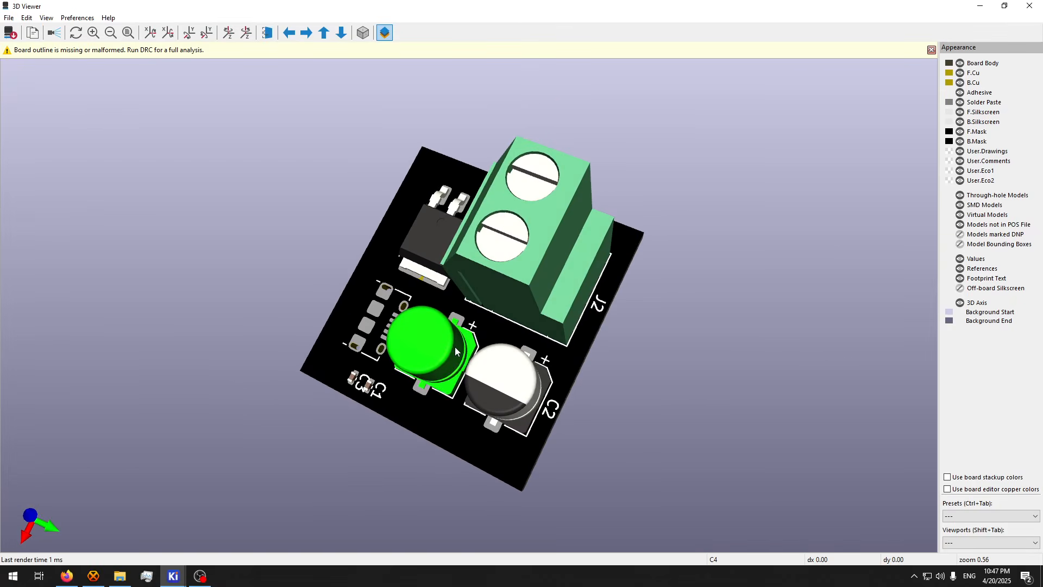
drag(295, 384, 589, 409)
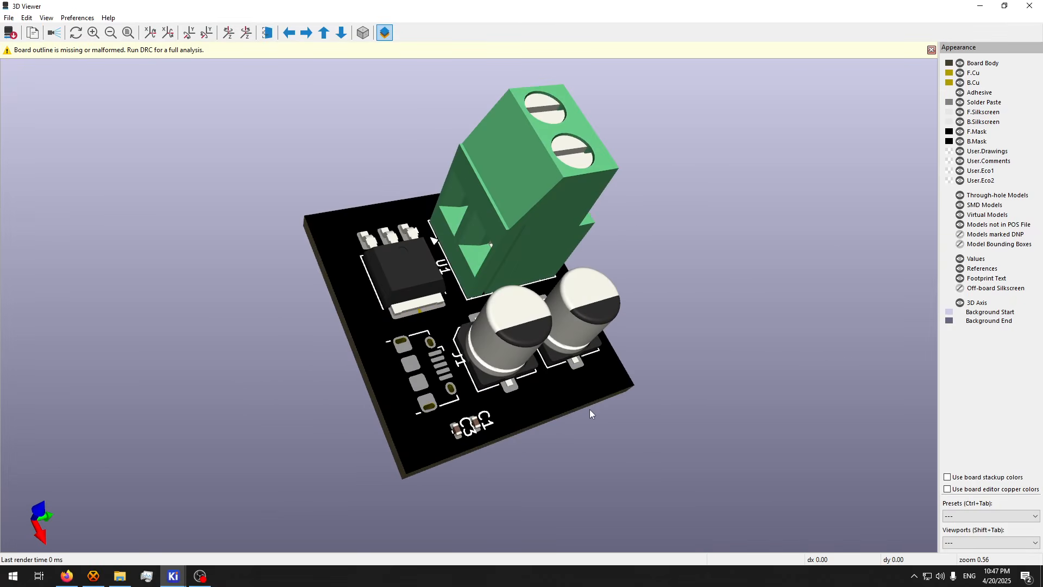
drag(399, 375, 678, 386)
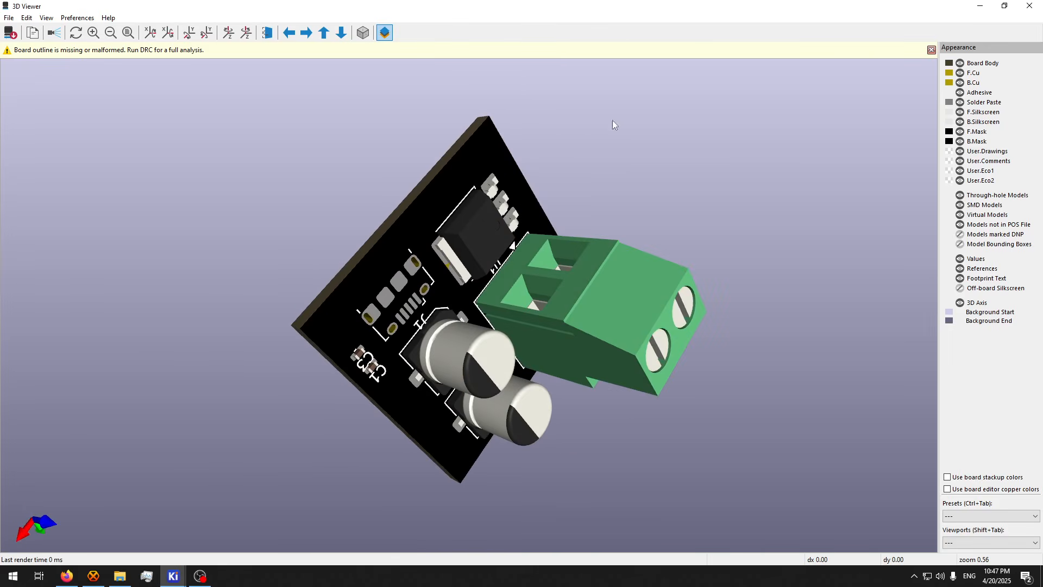
drag(467, 250, 287, 465)
drag(522, 282, 467, 228)
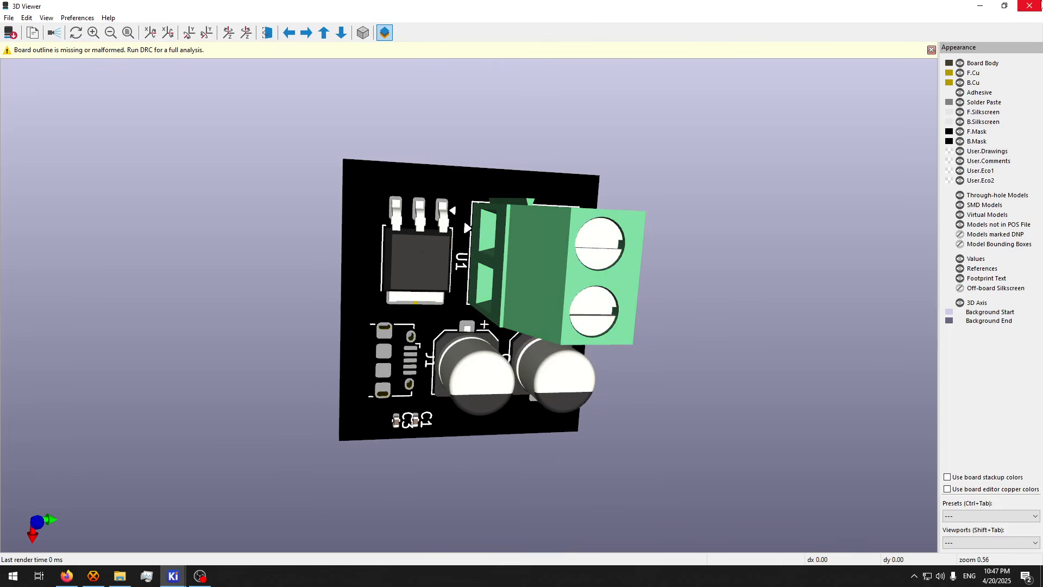
click(1005, 6)
click(1026, 2)
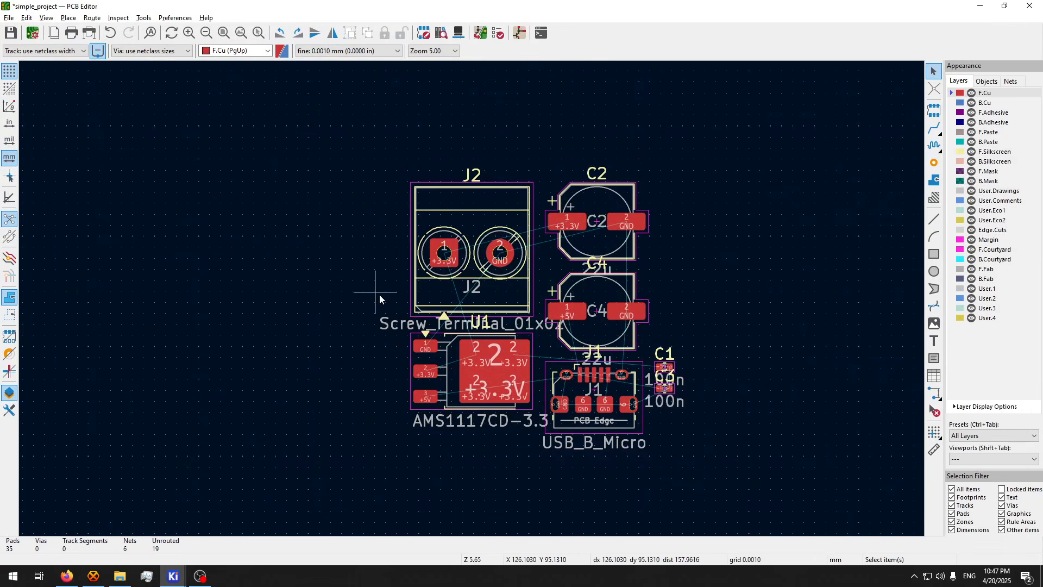
- Save the board, and review and accept the Board Setup layers, physical stackup, board finish, solder mask and design constraints
middle_drag(694, 263, 634, 148)
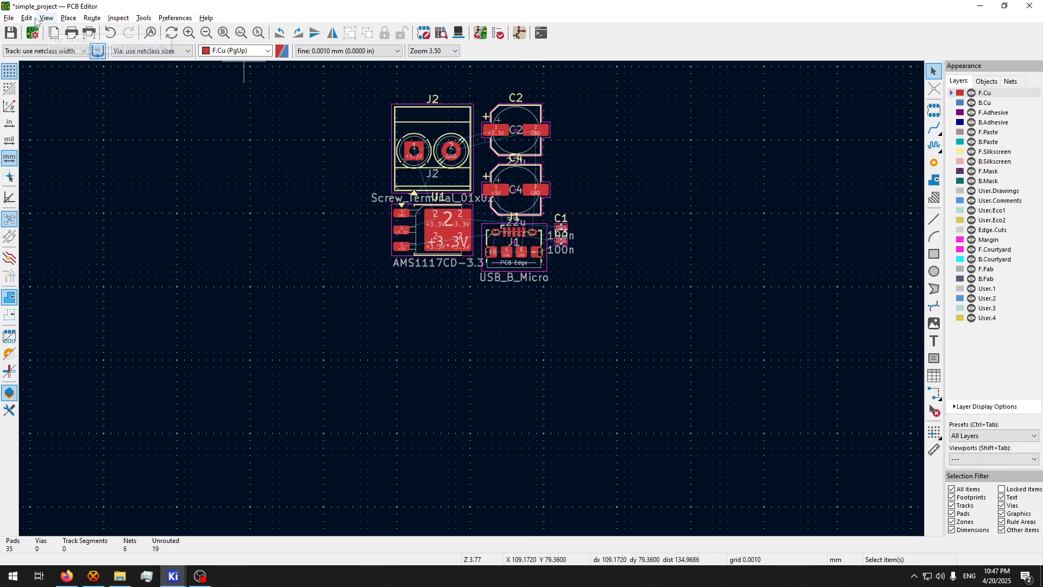
click(10, 33)
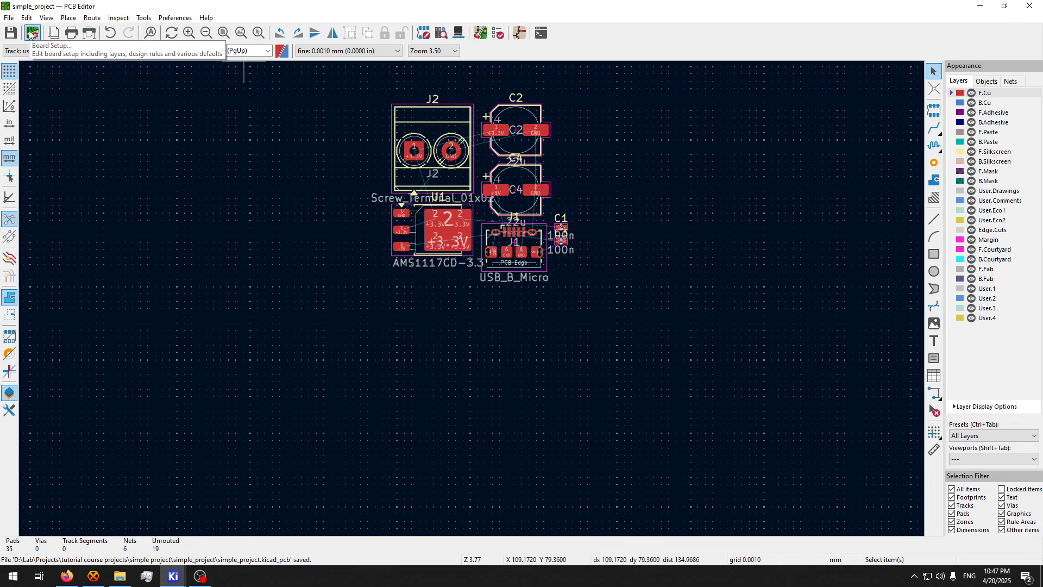
click(31, 34)
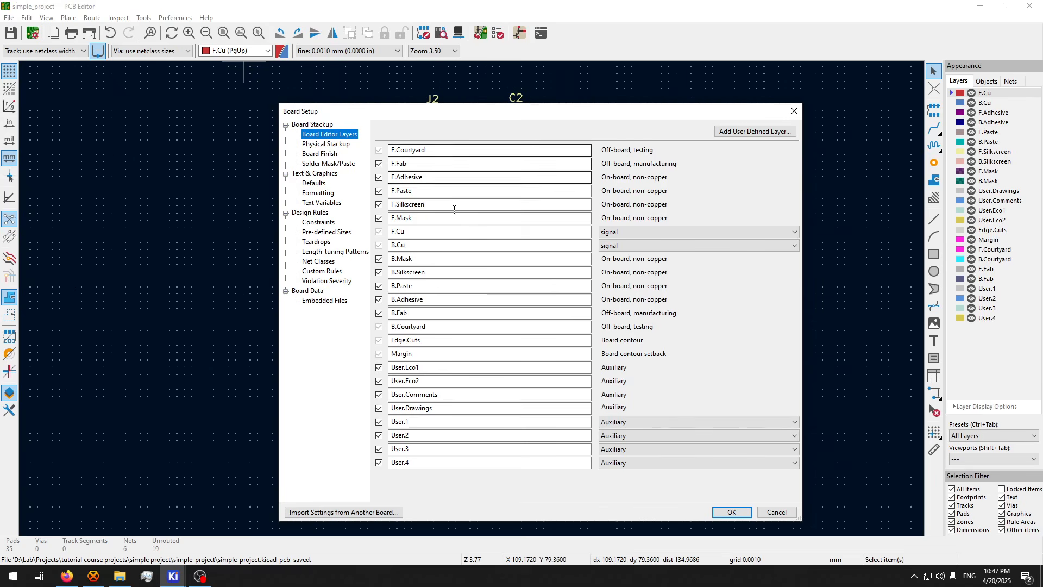
click(326, 144)
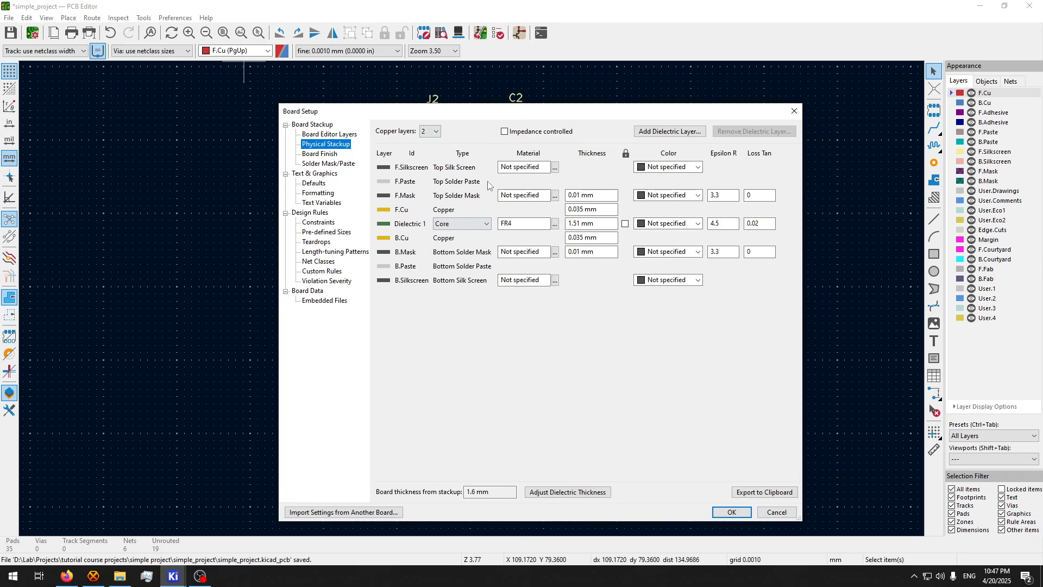
click(328, 155)
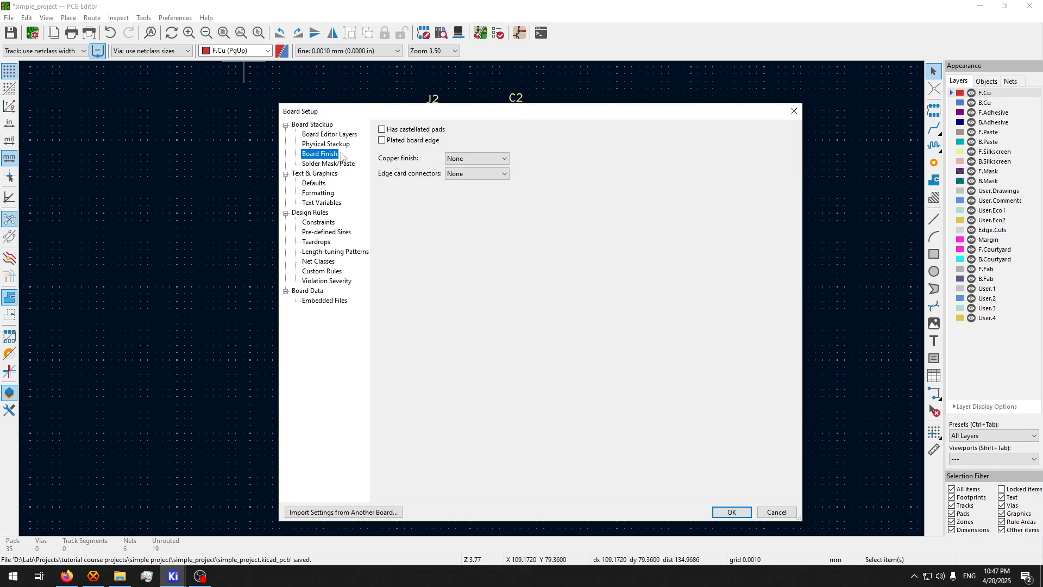
click(338, 164)
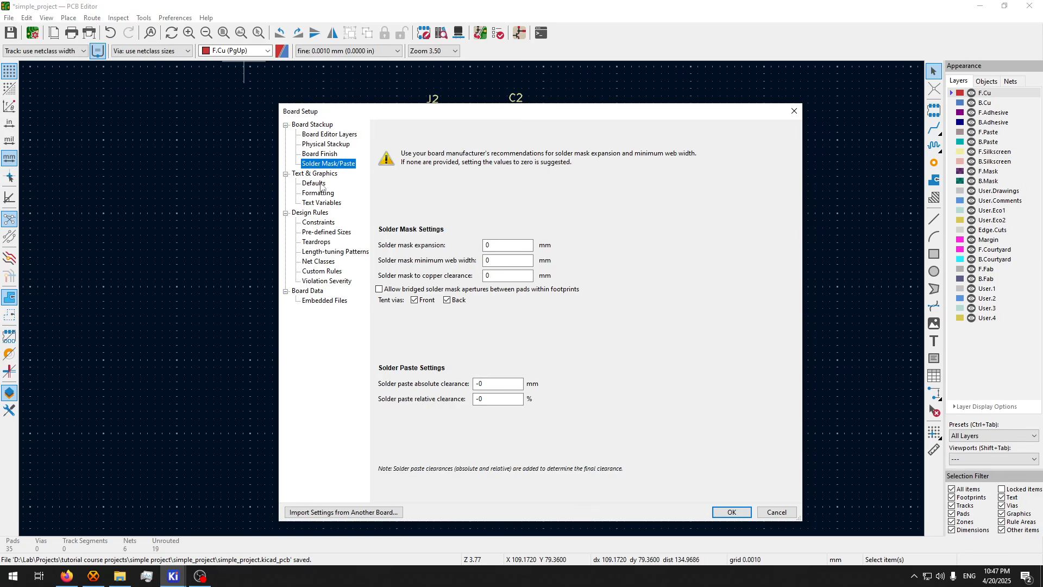
click(314, 223)
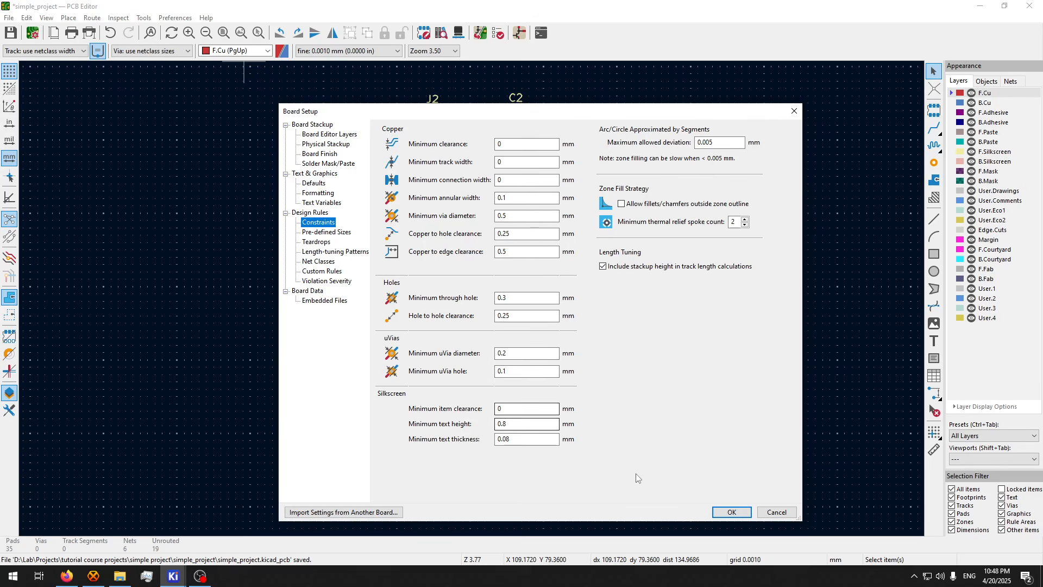
click(729, 512)
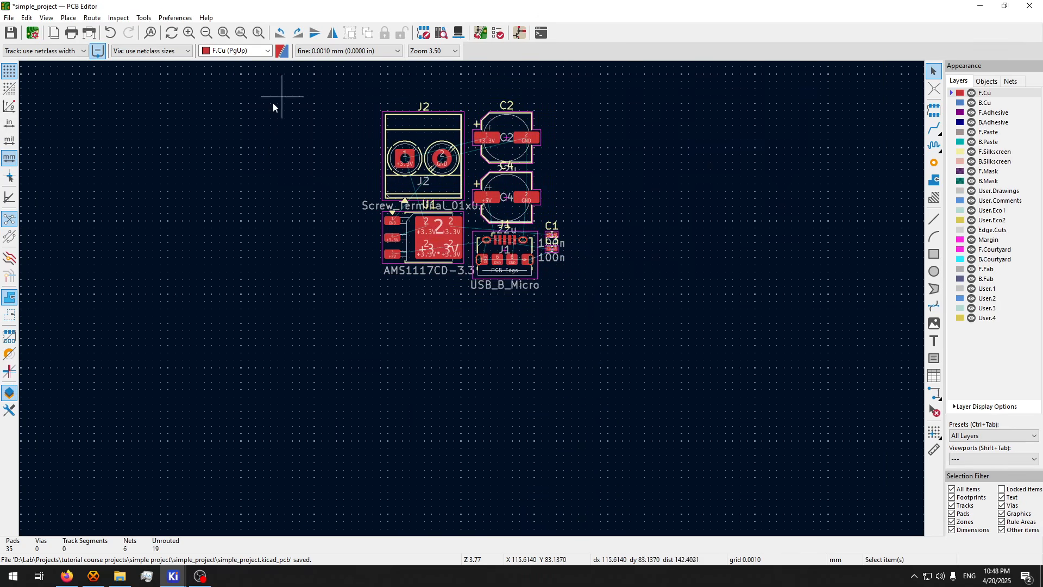
click(12, 33)
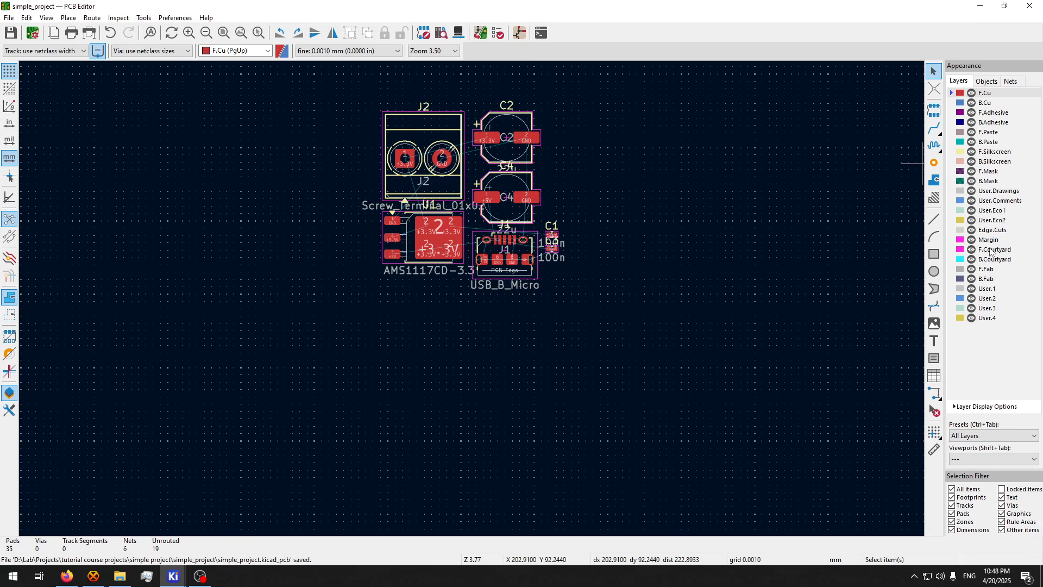
- Draw a 100 x 50 mm rectangular board outline on the Edge.Cuts layer below the footprints, using a 5 mm grid
click(992, 231)
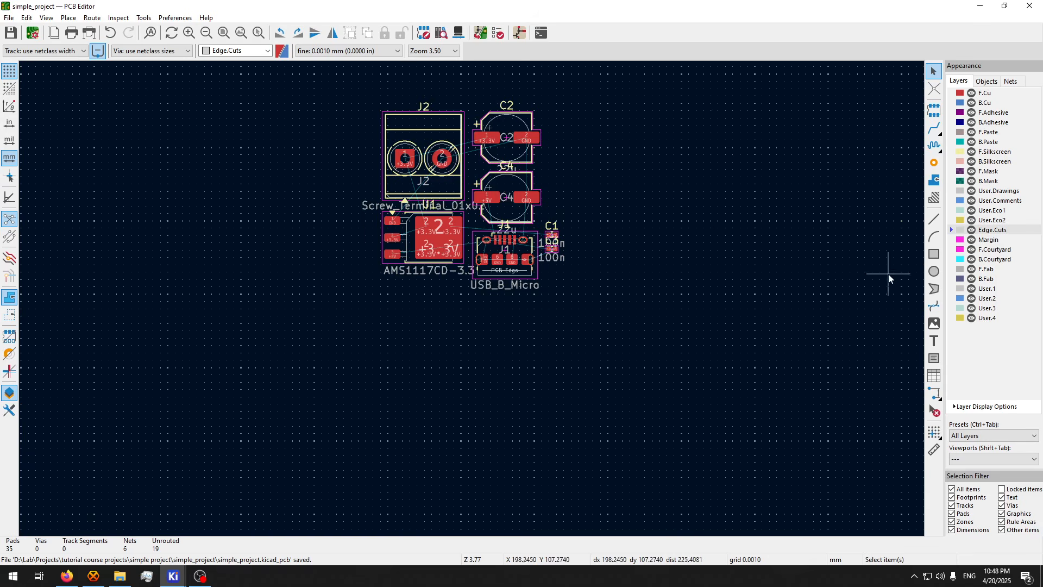
click(941, 260)
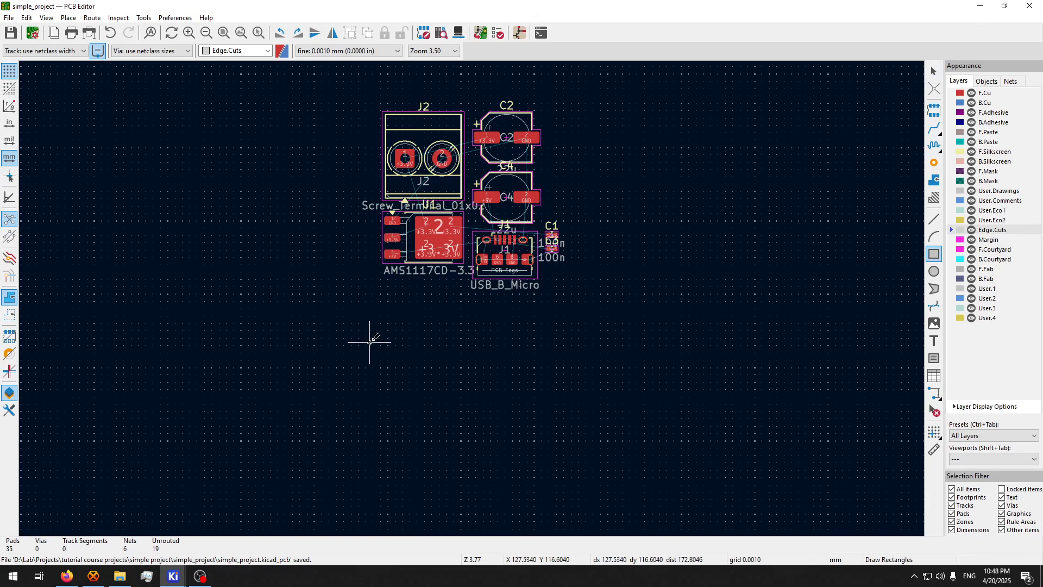
click(381, 51)
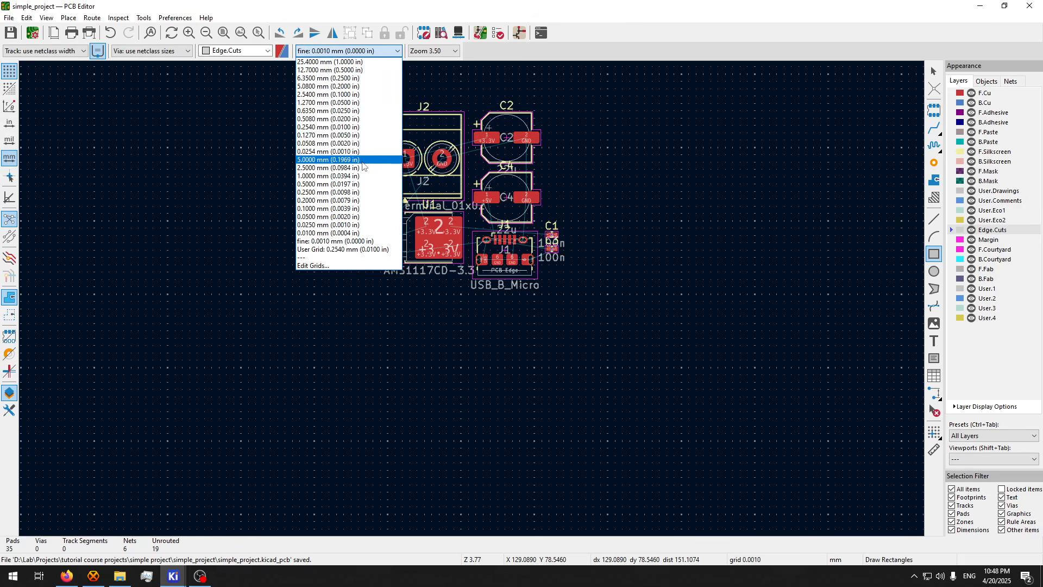
click(374, 175)
scroll(338, 292, up, 3)
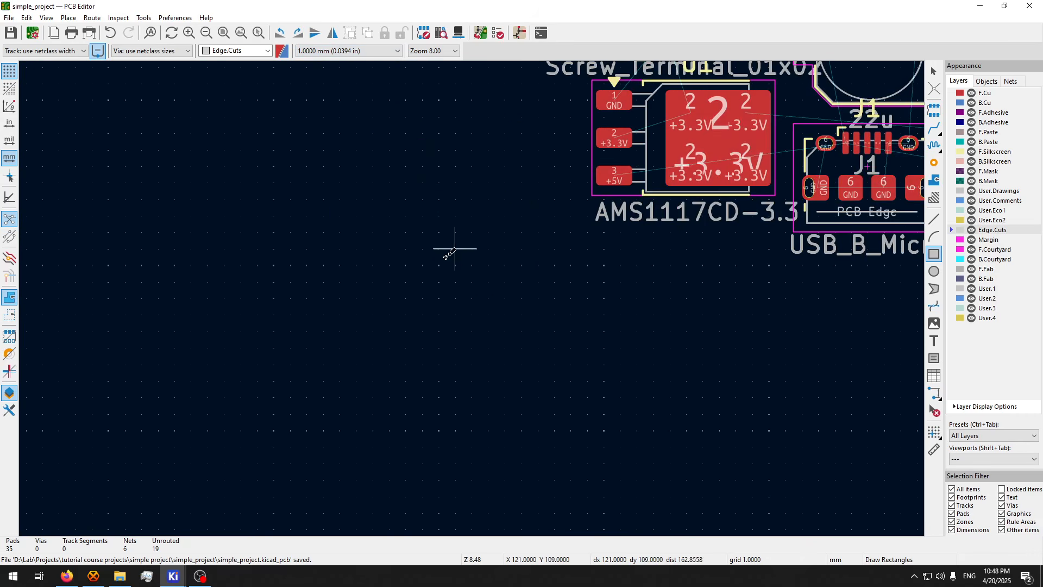
scroll(438, 414, down, 3)
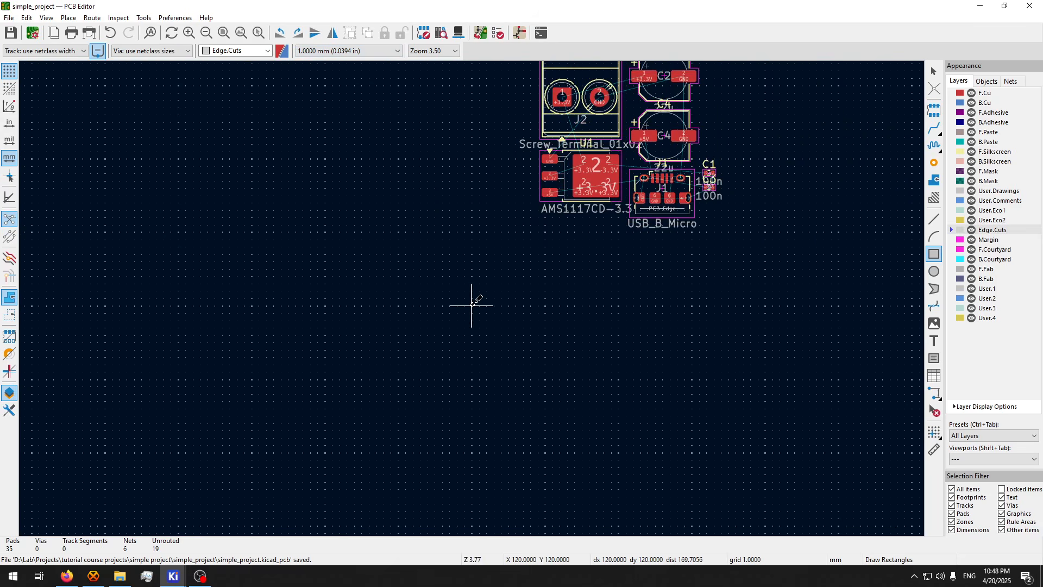
click(366, 53)
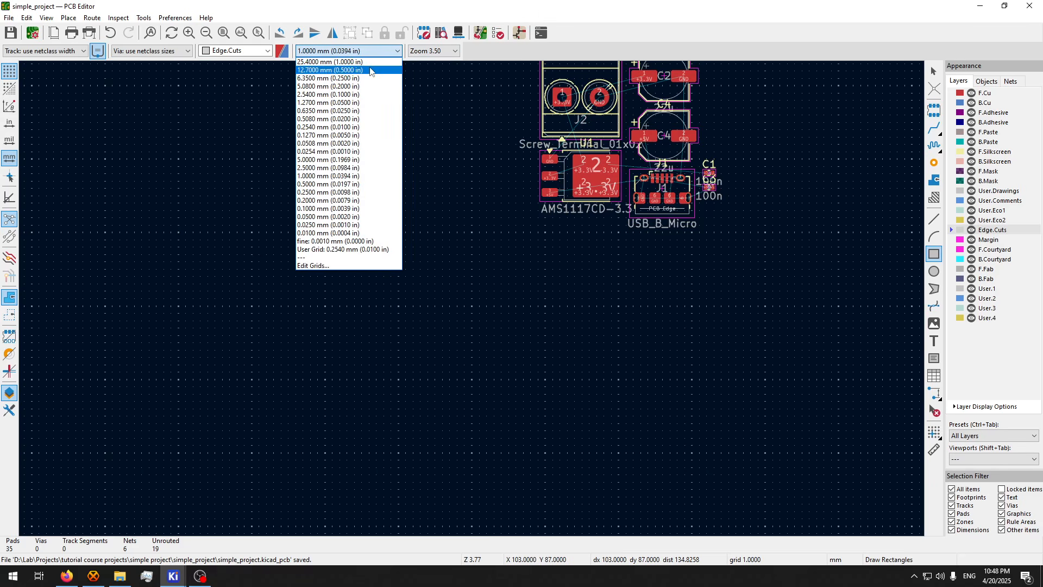
click(367, 160)
scroll(471, 300, down, 3)
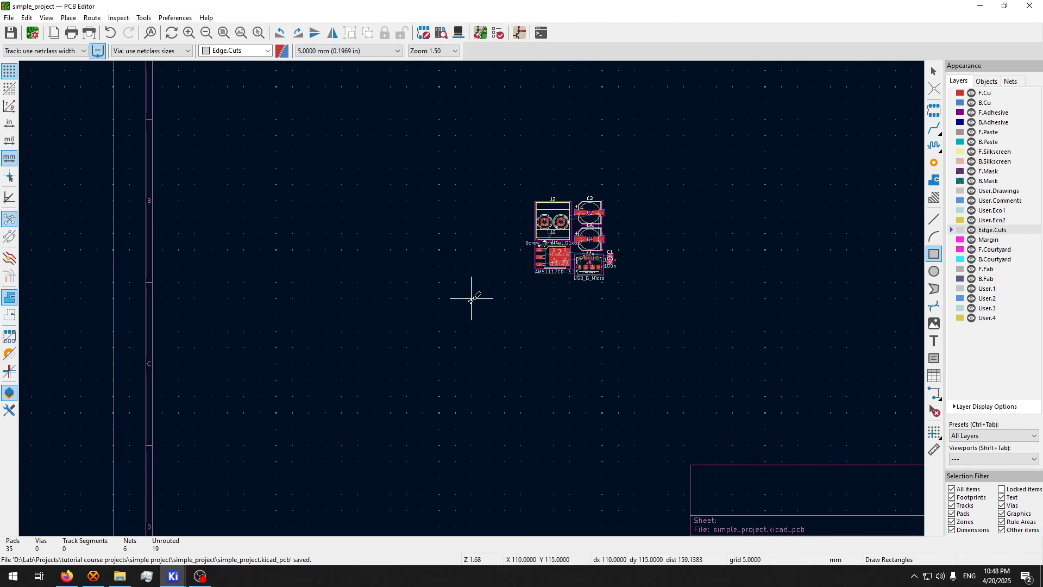
click(472, 299)
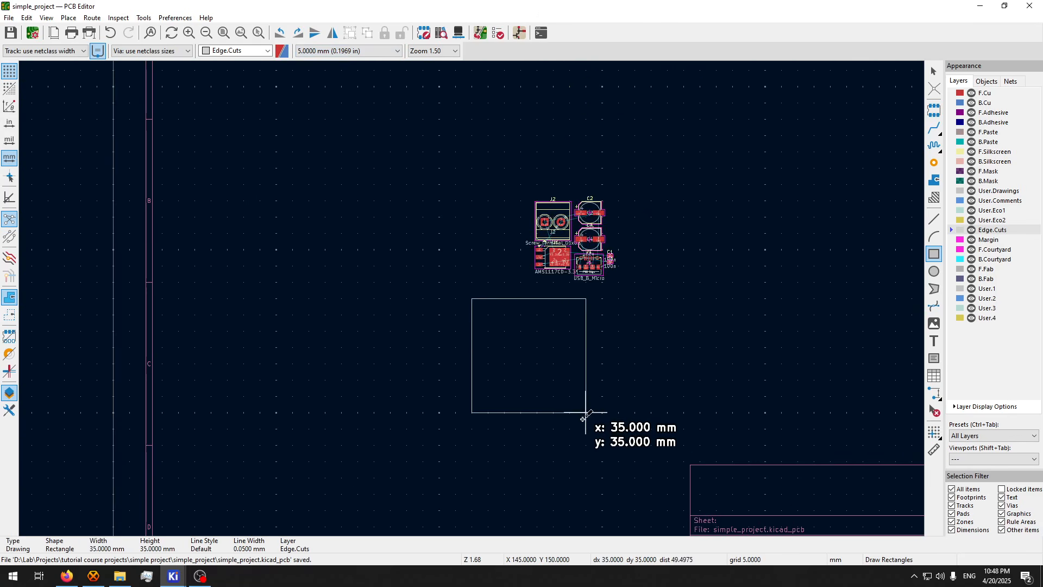
click(798, 462)
key(Escape)
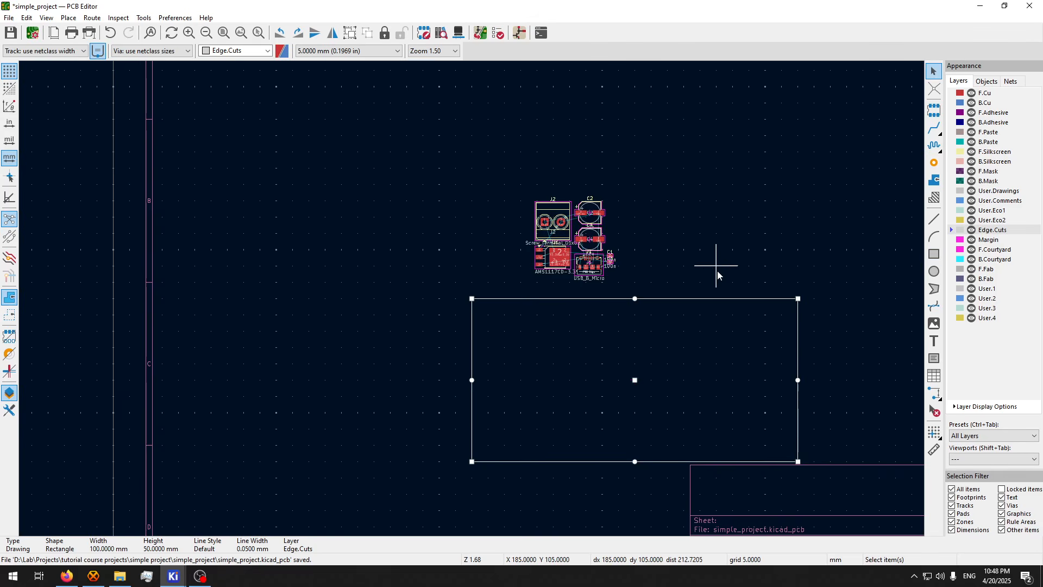
key(Escape)
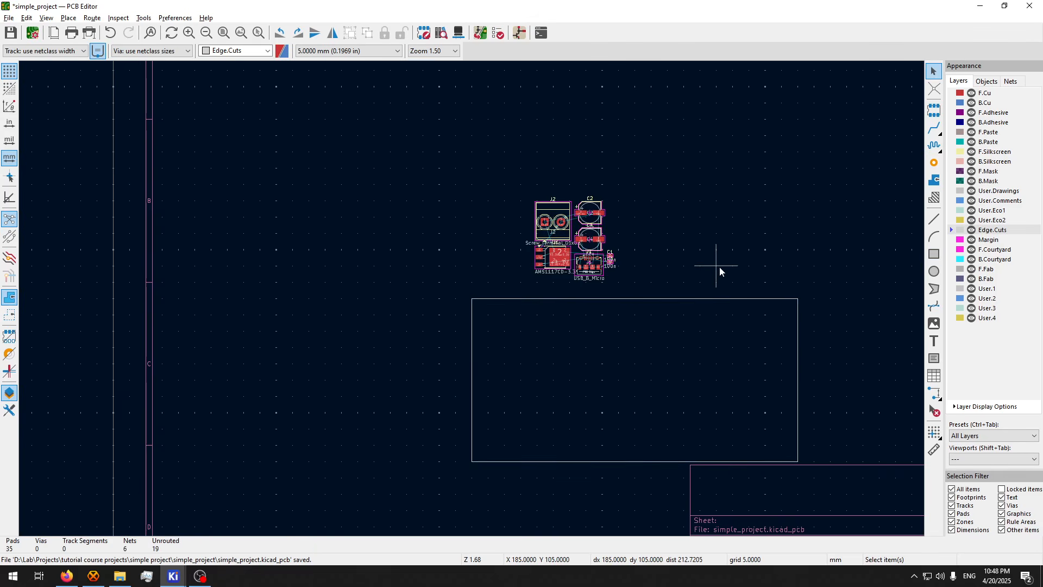
- Inspect the rectangular board and the components outside it from several angles in the 3D Viewer, and close it
key(alt+3)
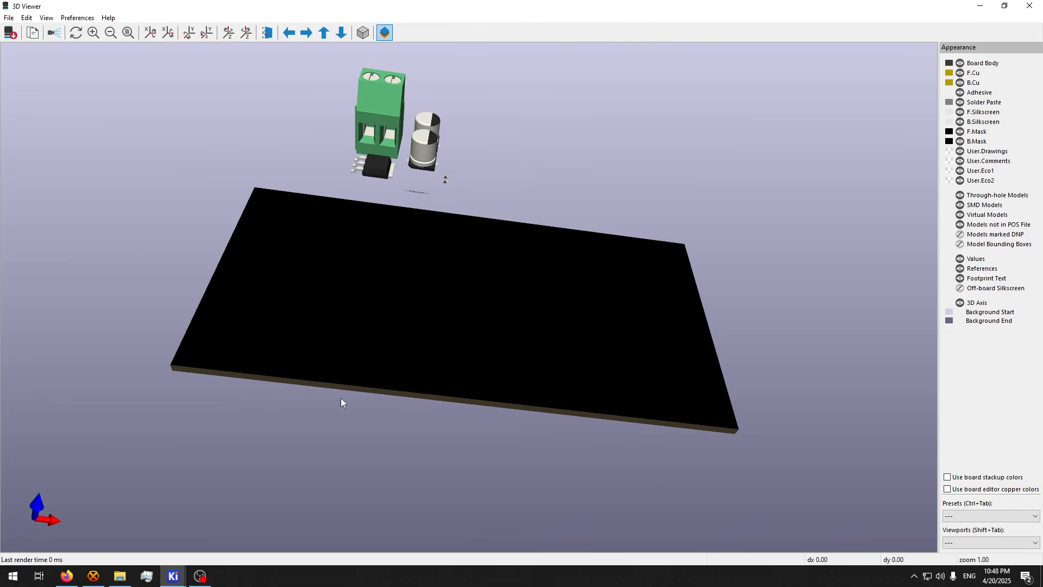
mouse_move(376, 266)
mouse_down()
mouse_move(380, 303)
mouse_move(380, 282)
mouse_up()
drag(380, 150, 430, 161)
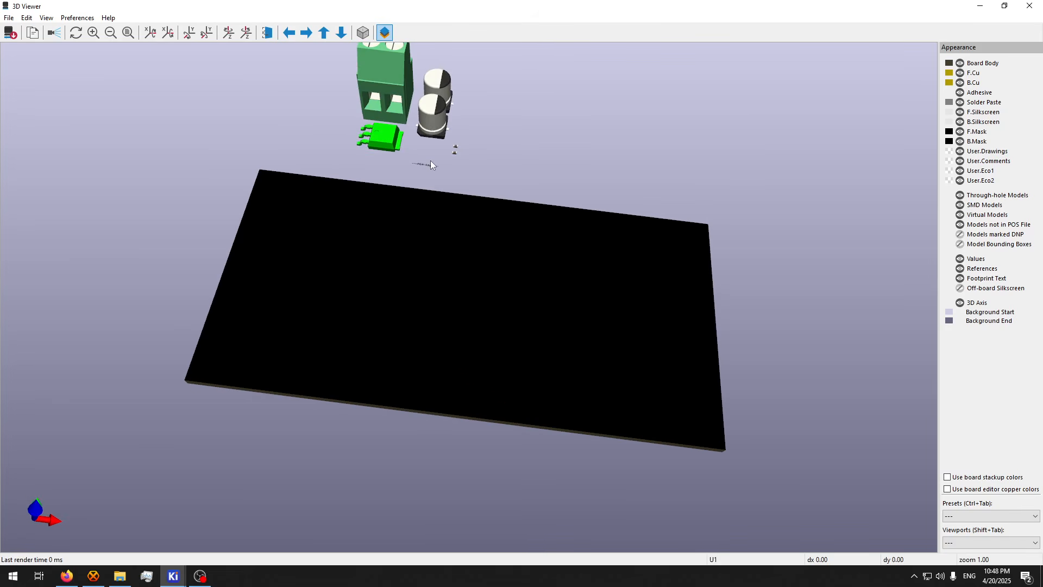
click(1030, 6)
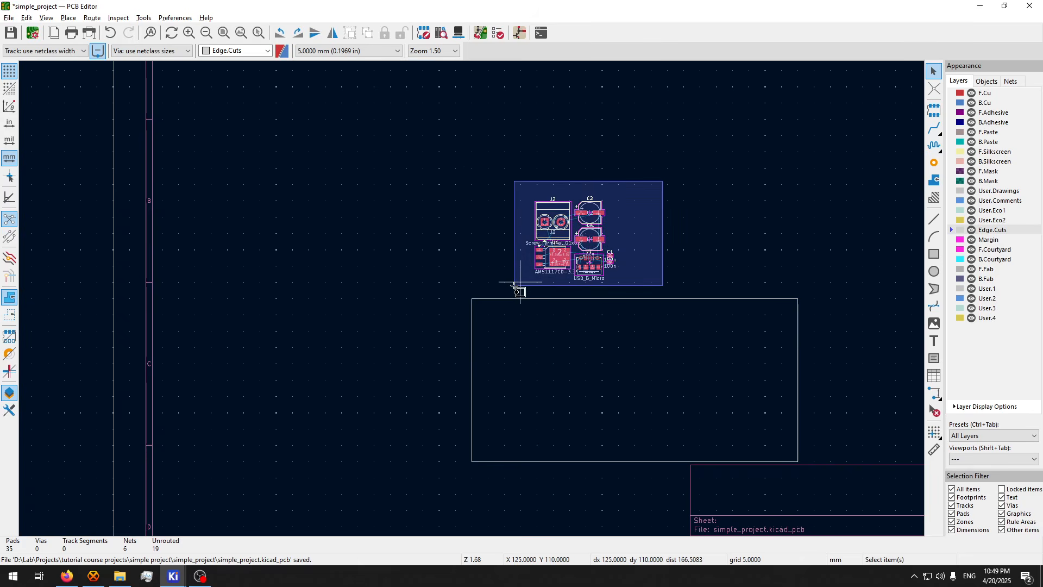
- Move all seven footprints together so that the group sits roughly centred above the board outline
drag(514, 285, 514, 286)
drag(566, 252, 635, 233)
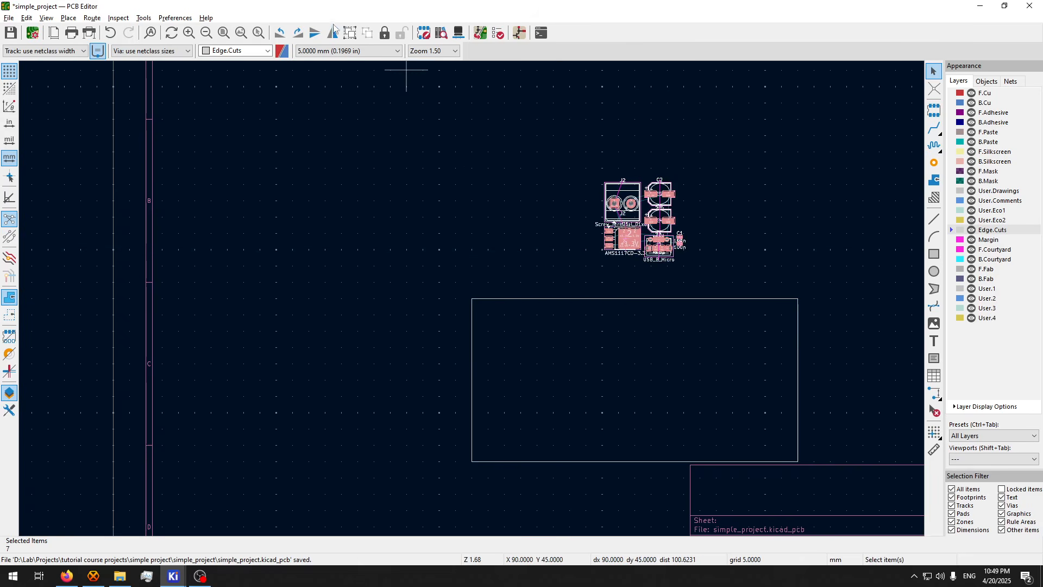
click(348, 95)
- Set the grid to 0.0100 mm and place USB connector J1, rotated to -90°, midway along the board's left edge
click(375, 55)
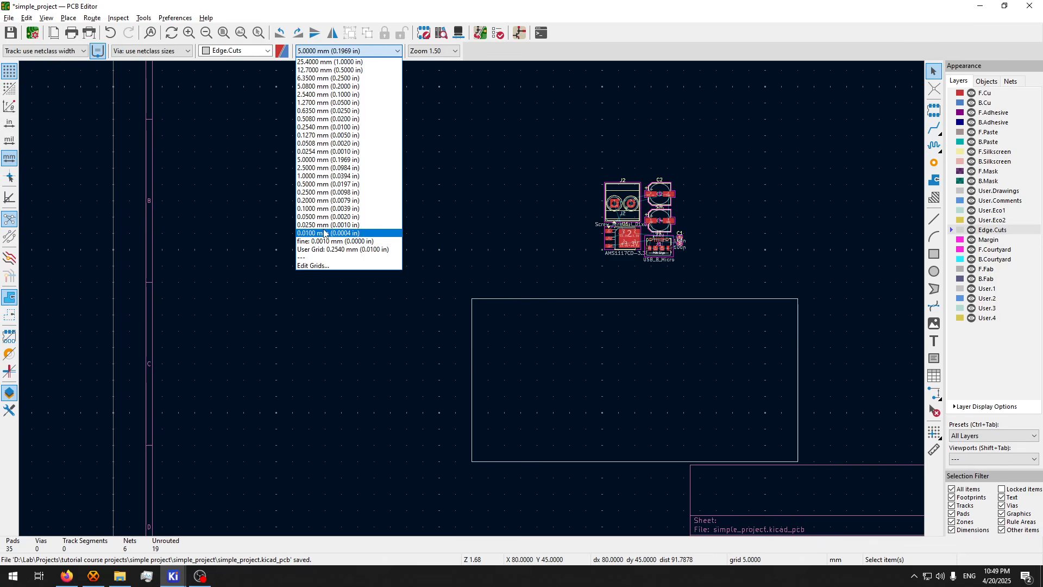
click(337, 231)
scroll(507, 226, up, 4)
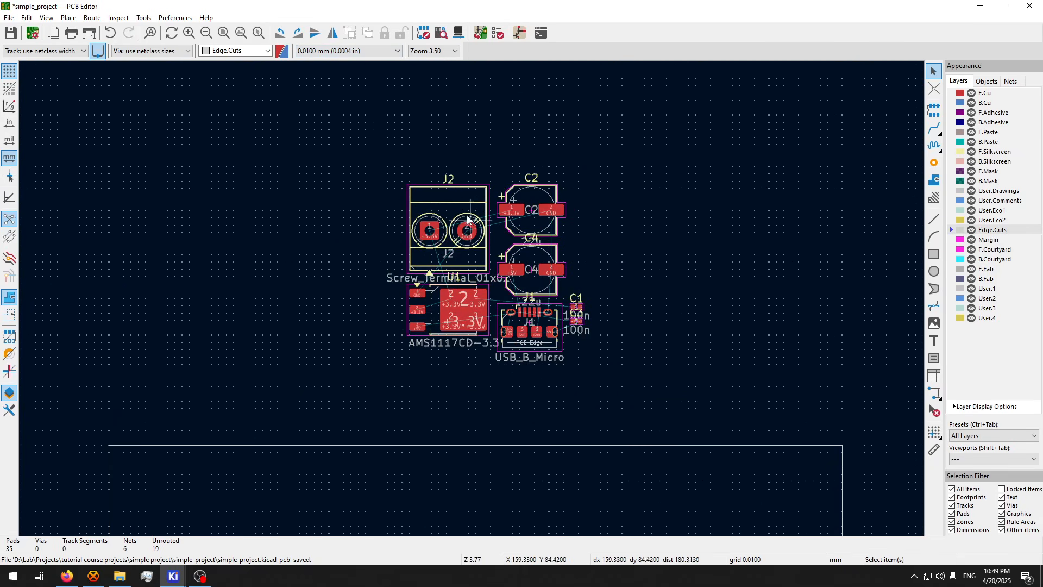
click(552, 325)
key(m)
scroll(391, 461, down, 3)
scroll(470, 308, up, 3)
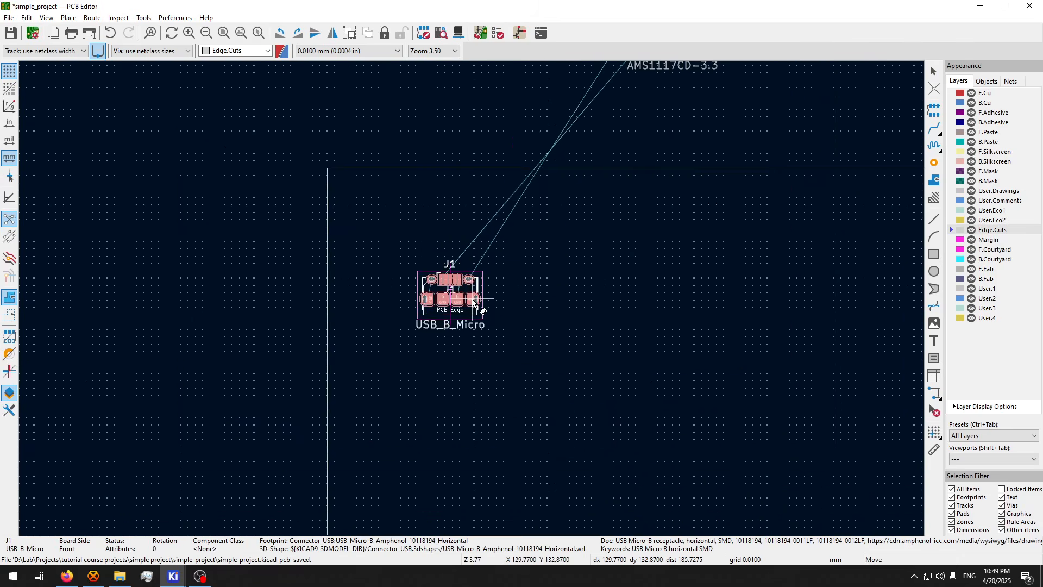
scroll(461, 331, up, 2)
key(r)
key(r)
key(r)
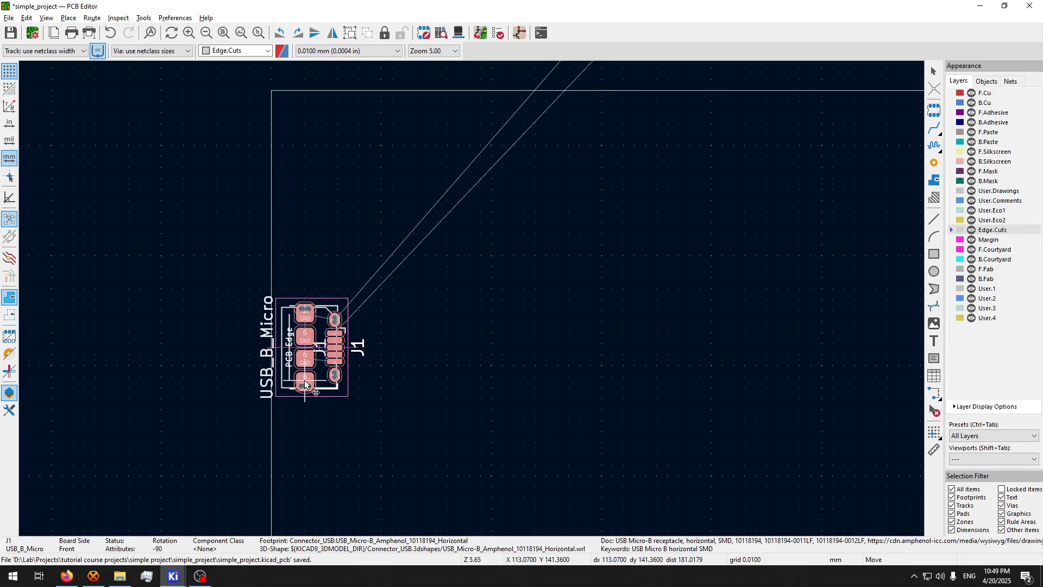
click(305, 385)
- Move the AMS1117CD-3.3 regulator U1 to the middle of the board, level with the USB connector
scroll(616, 200, down, 4)
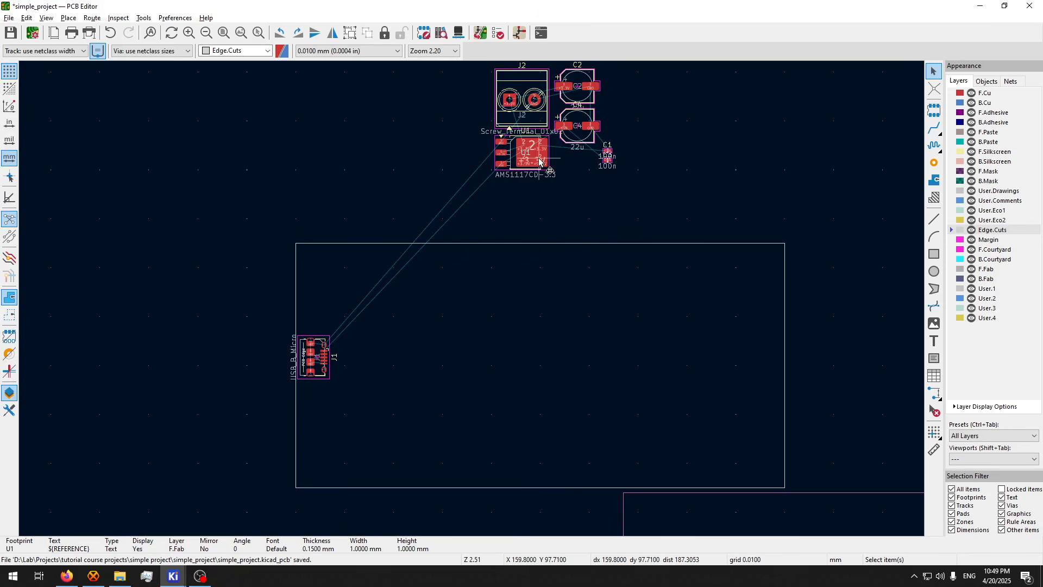
click(539, 161)
key(m)
scroll(524, 331, up, 2)
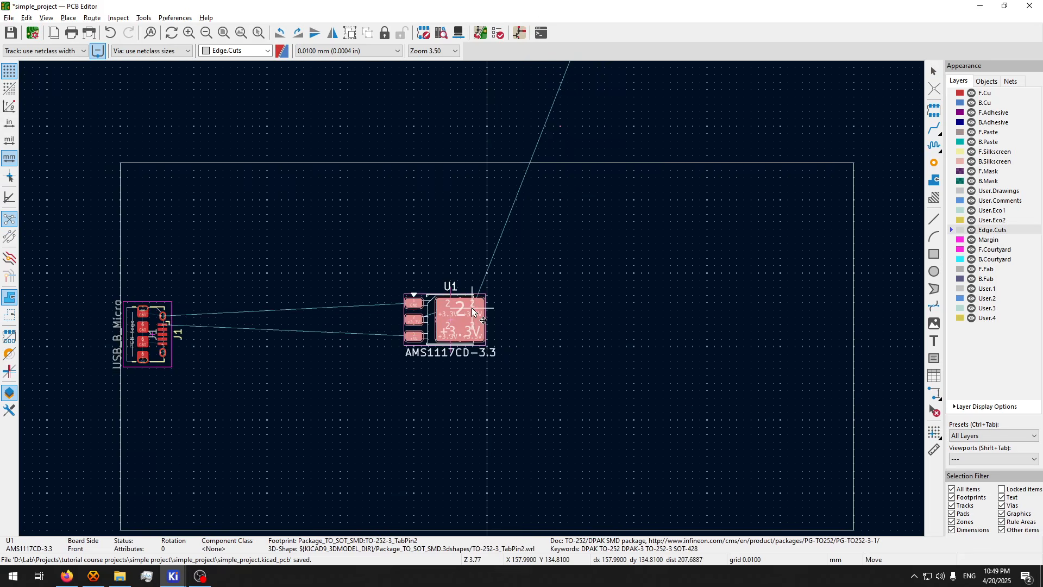
click(498, 318)
- Place screw terminal J2, rotated to 90°, midway along the board's right edge, and save the board
scroll(515, 285, down, 3)
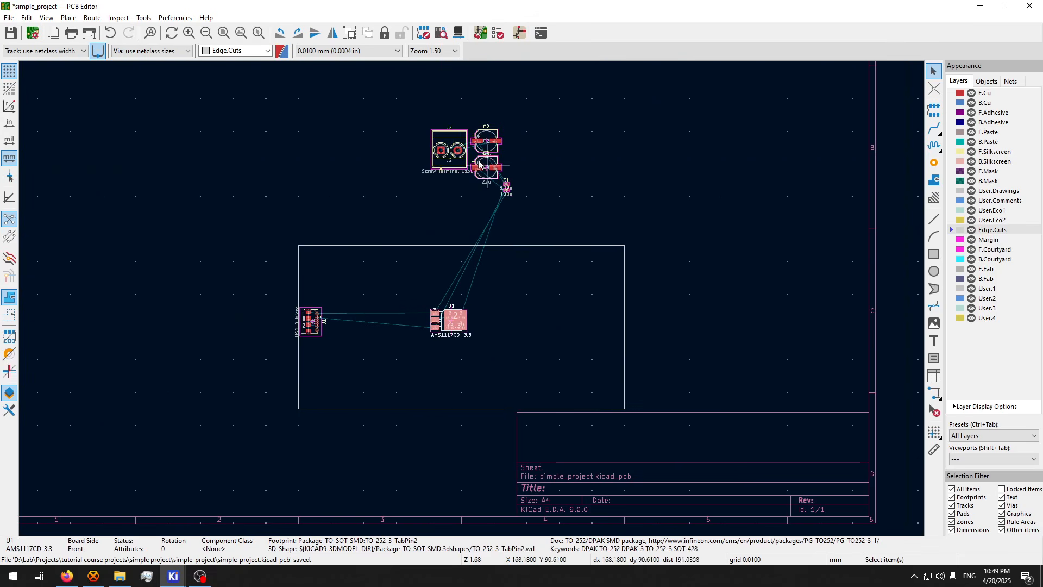
click(452, 145)
key(m)
scroll(472, 302, up, 4)
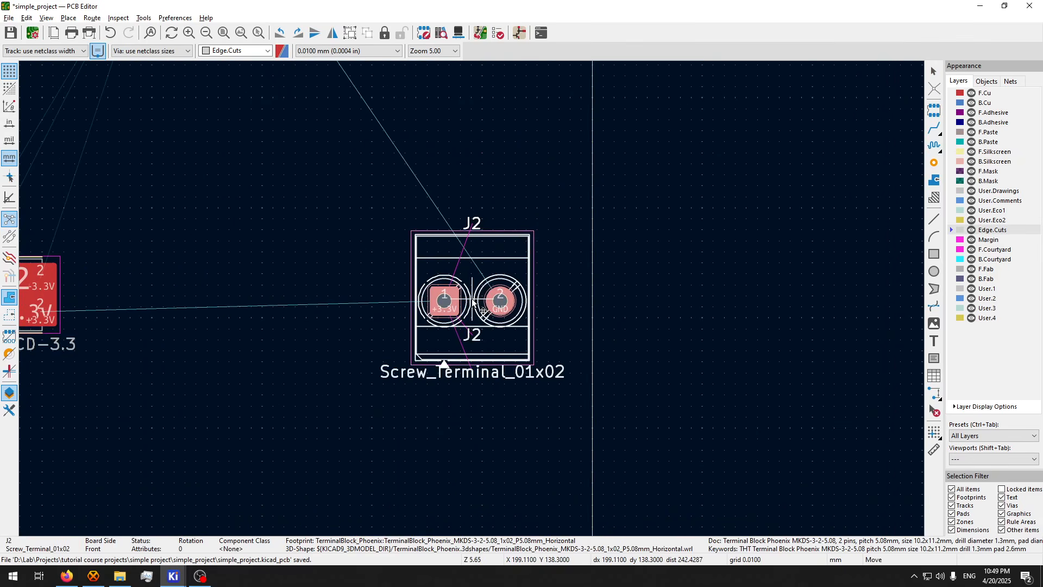
key(r)
click(516, 318)
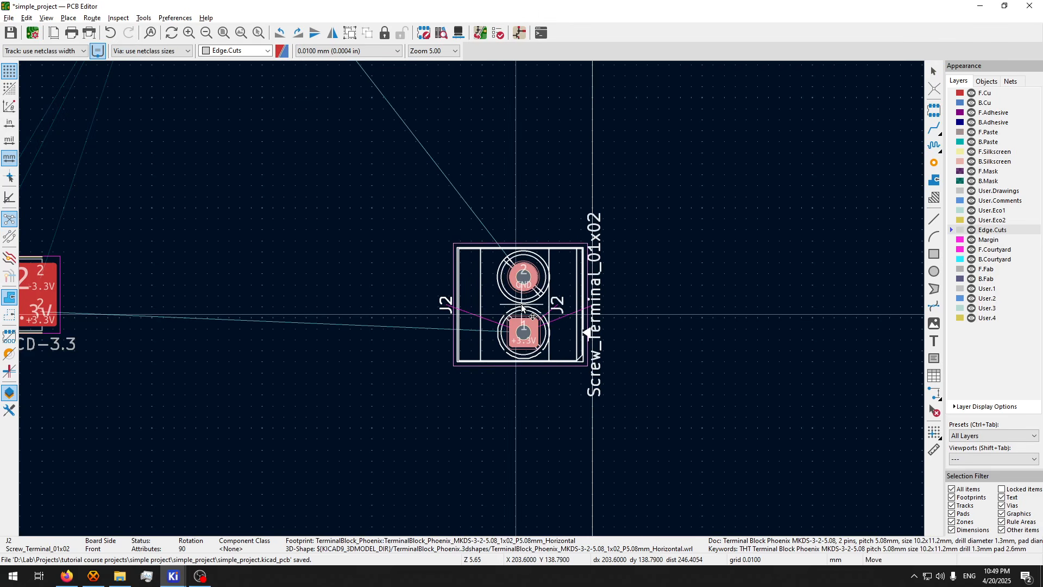
scroll(465, 303, down, 3)
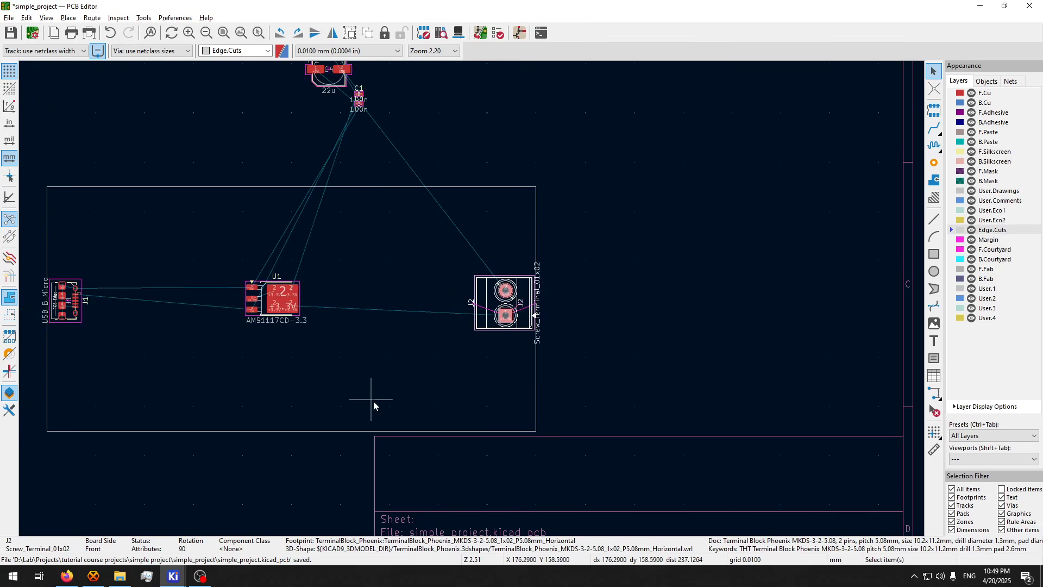
middle_drag(373, 255, 504, 223)
middle_drag(363, 163, 407, 244)
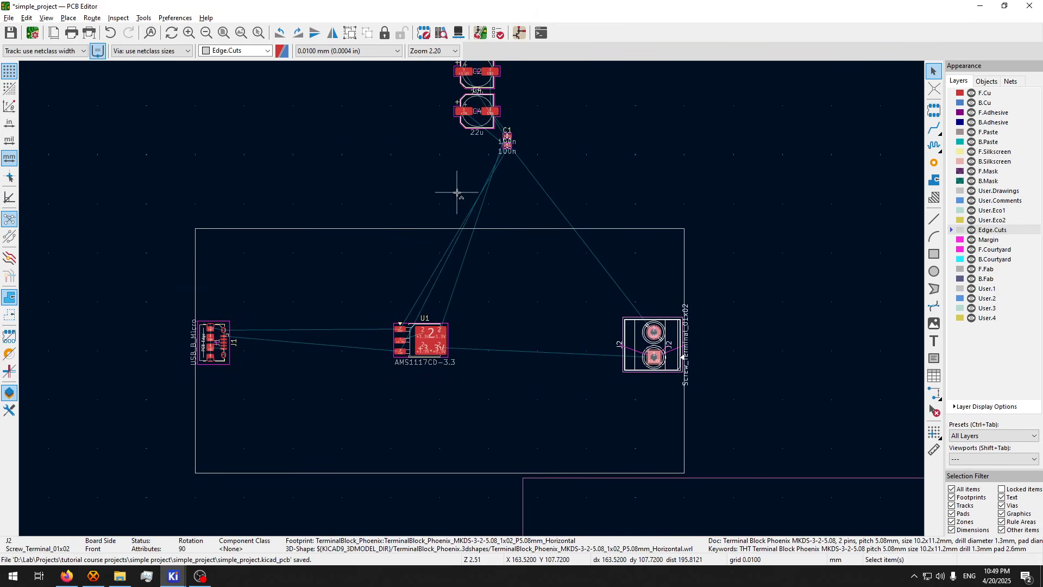
key(ctrl+s)
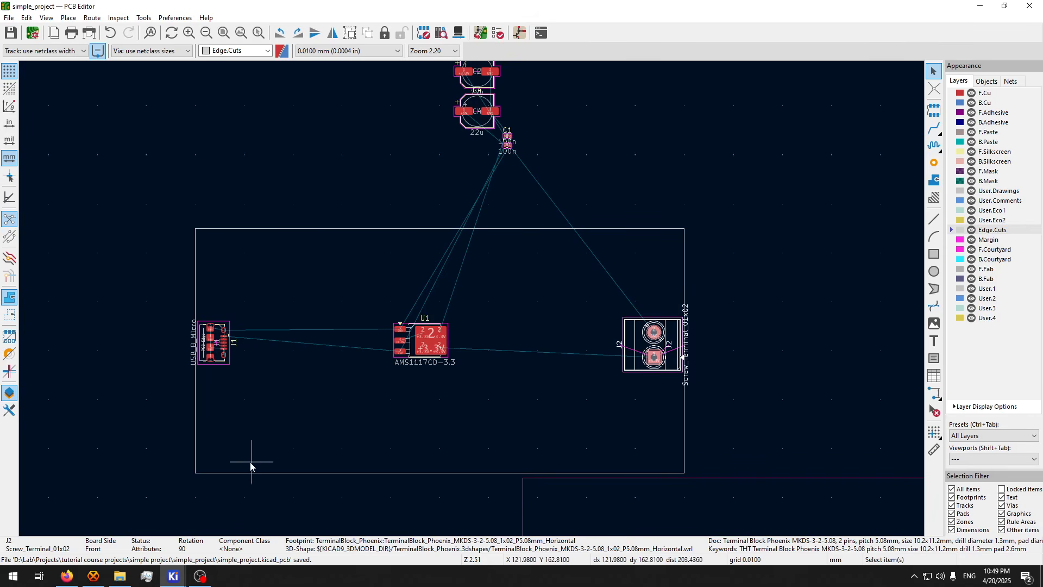
- Switch to the Schematic Editor and select capacitors C4 and C3 on the regulator's input side
mouse_move(172, 577)
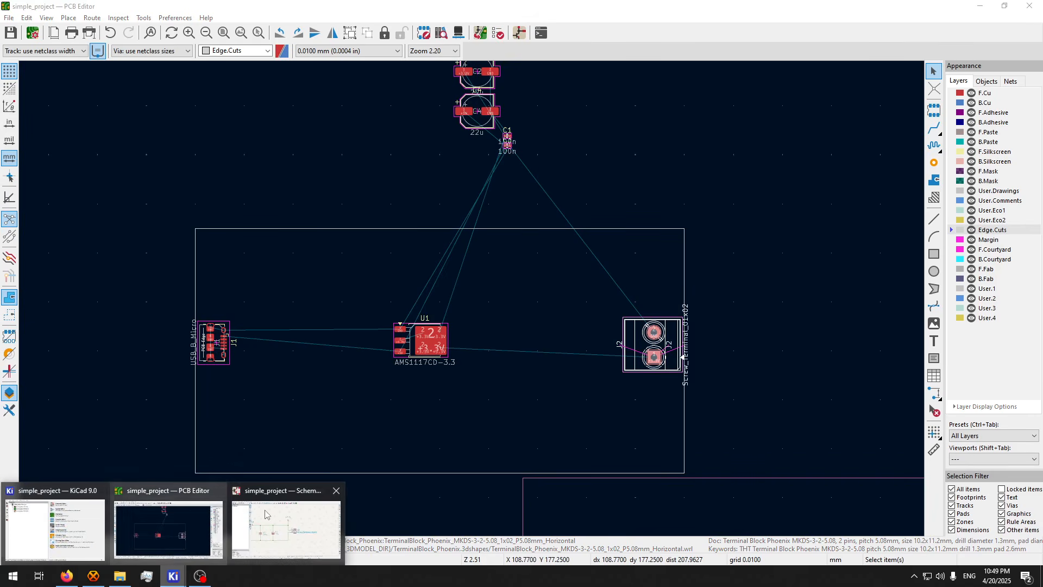
click(287, 529)
click(353, 449)
middle_drag(354, 448, 743, 415)
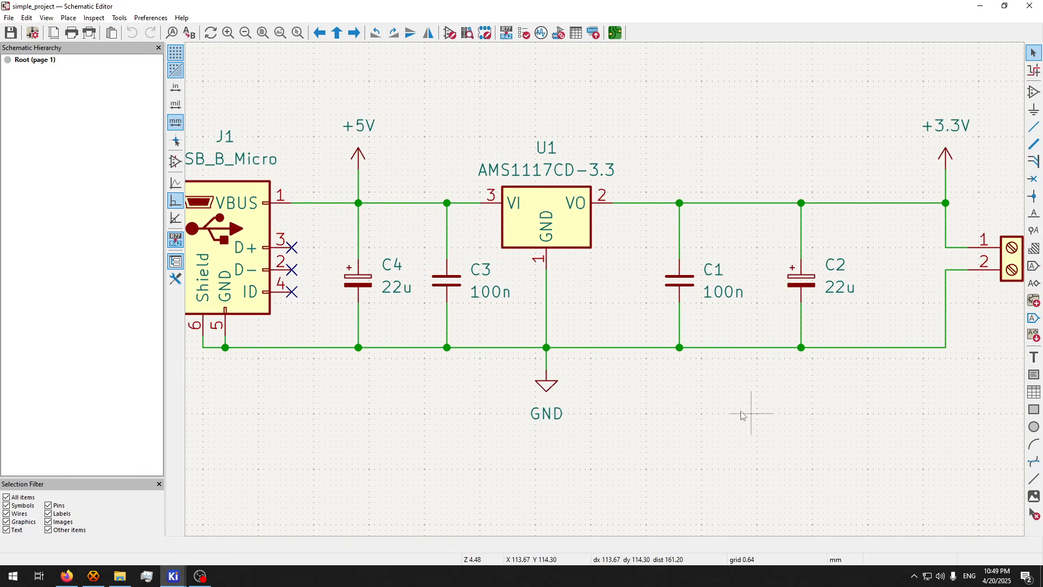
drag(485, 242, 351, 340)
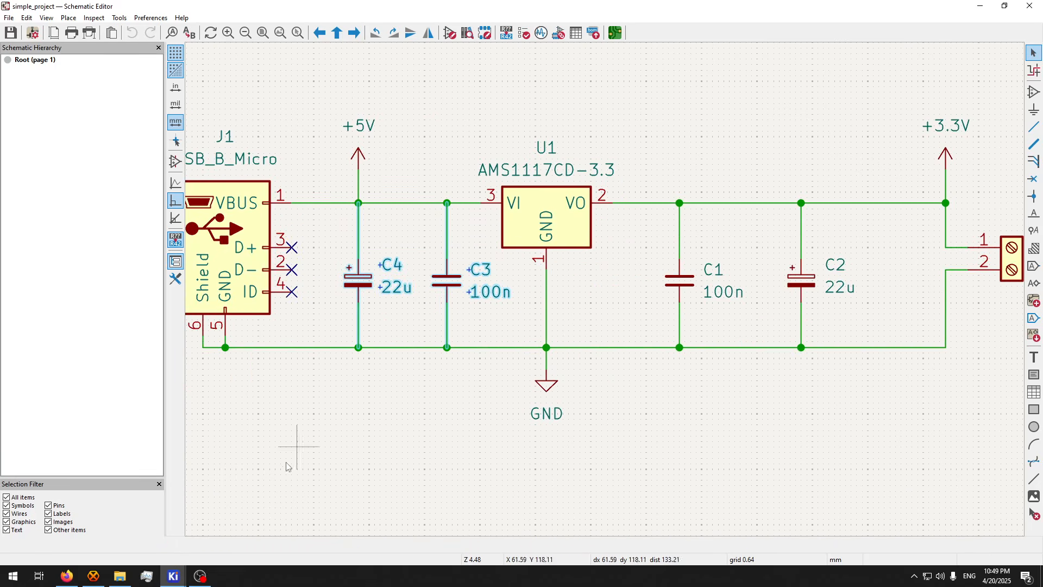
mouse_move(173, 576)
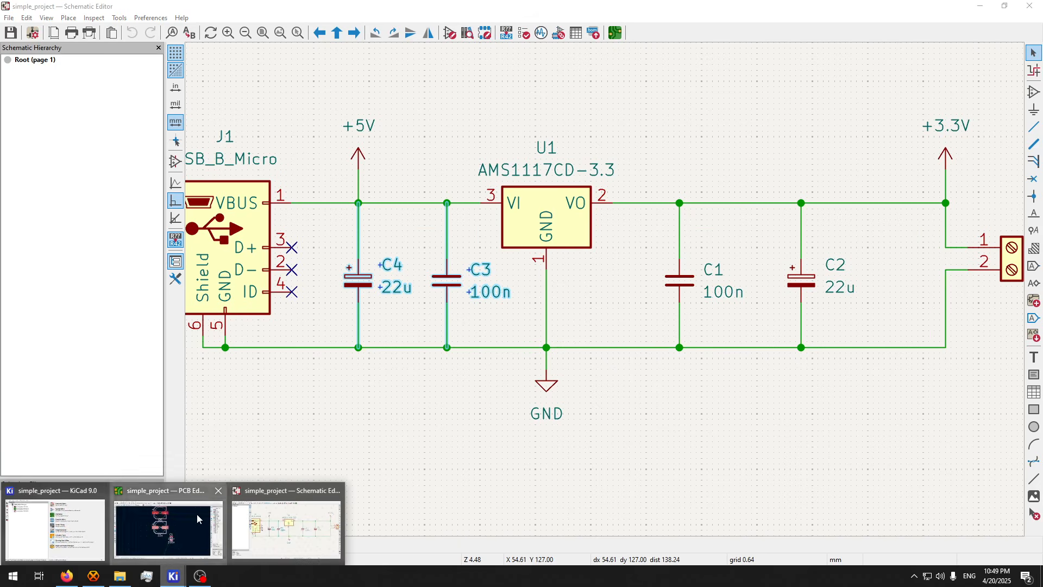
- Switch to the PCB Editor and move capacitors C3 and C4 together into the board area just above and left of U1
click(169, 522)
key(m)
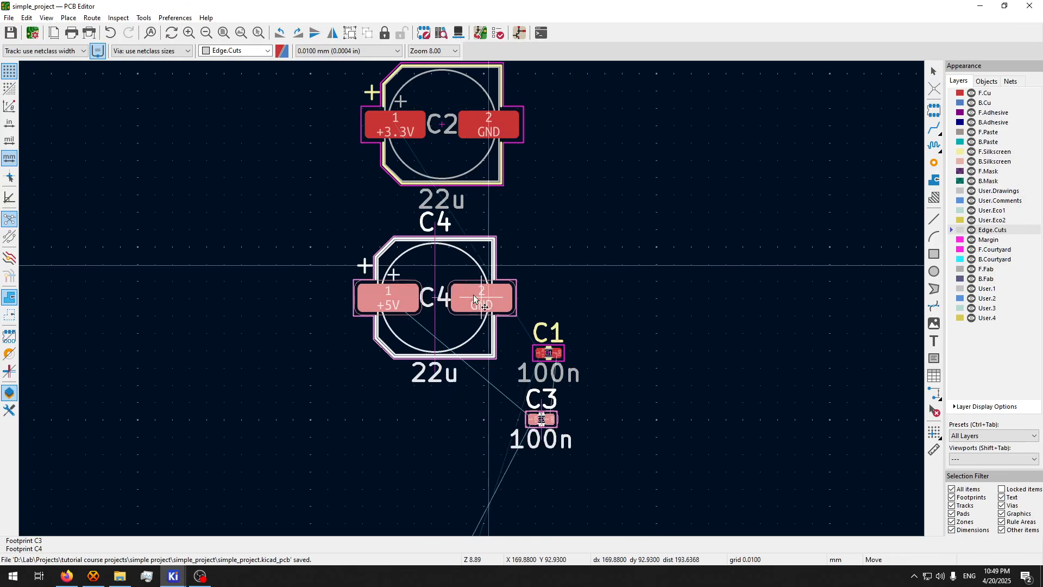
scroll(478, 299, down, 2)
scroll(471, 298, up, 2)
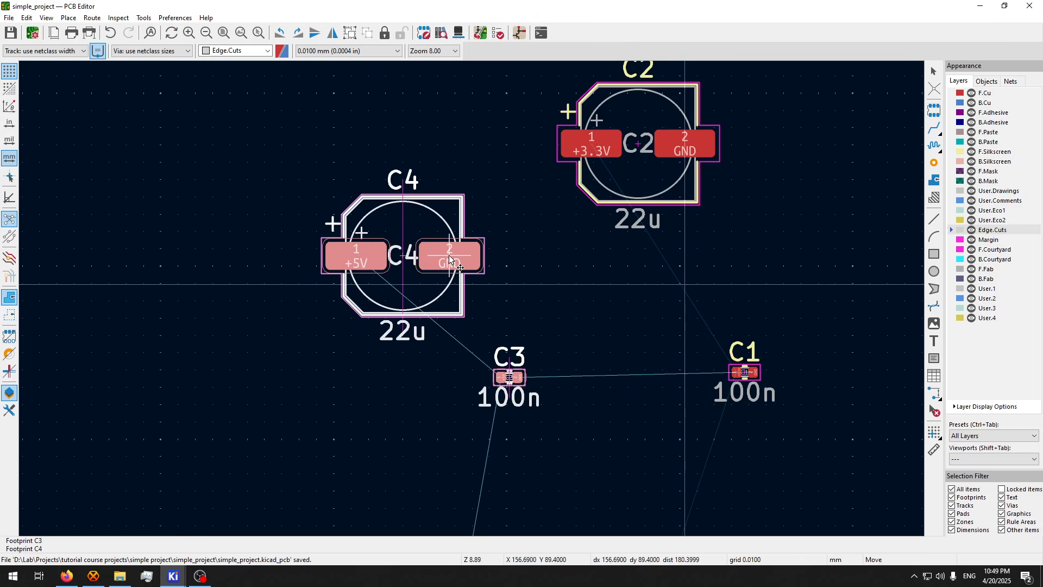
scroll(505, 302, down, 6)
scroll(383, 443, up, 5)
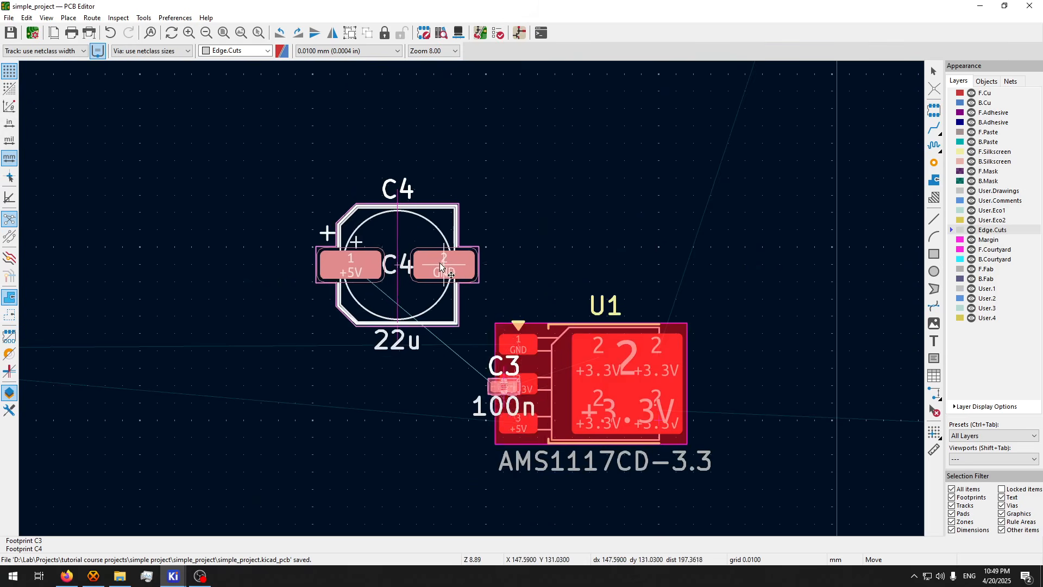
click(409, 172)
scroll(526, 279, up, 4)
scroll(465, 327, down, 2)
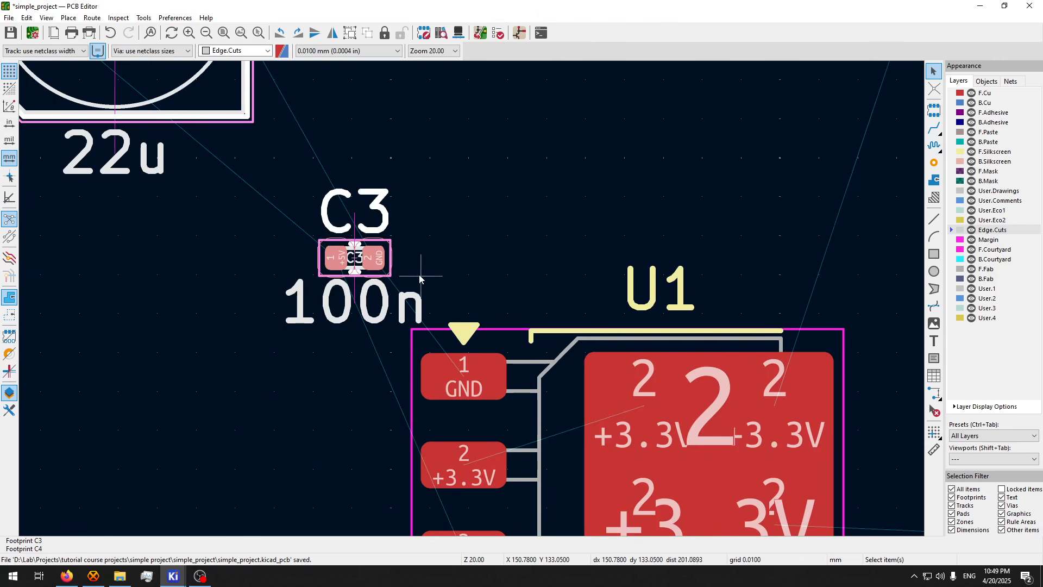
- Rotate capacitor C3 by 90° and place it right beside the +5V input pin 3 of U1
click(360, 249)
key(m)
scroll(356, 296, up, 3)
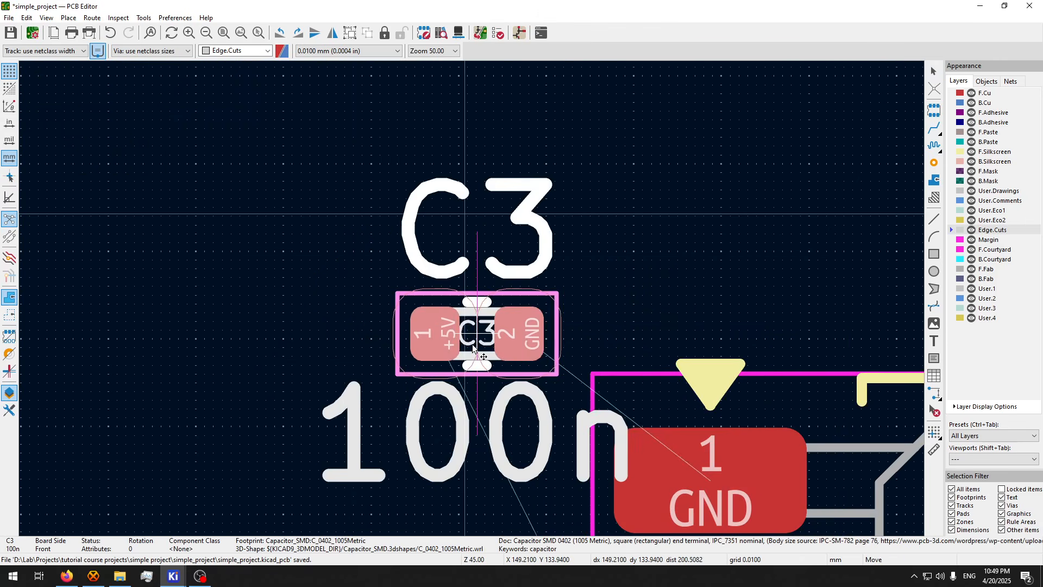
scroll(474, 348, down, 3)
scroll(416, 326, up, 2)
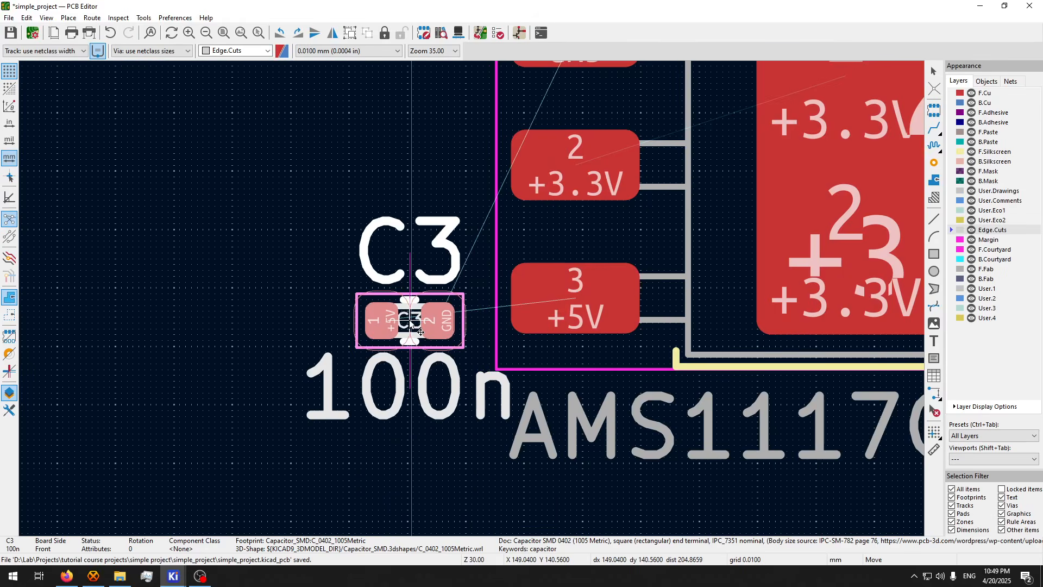
key(r)
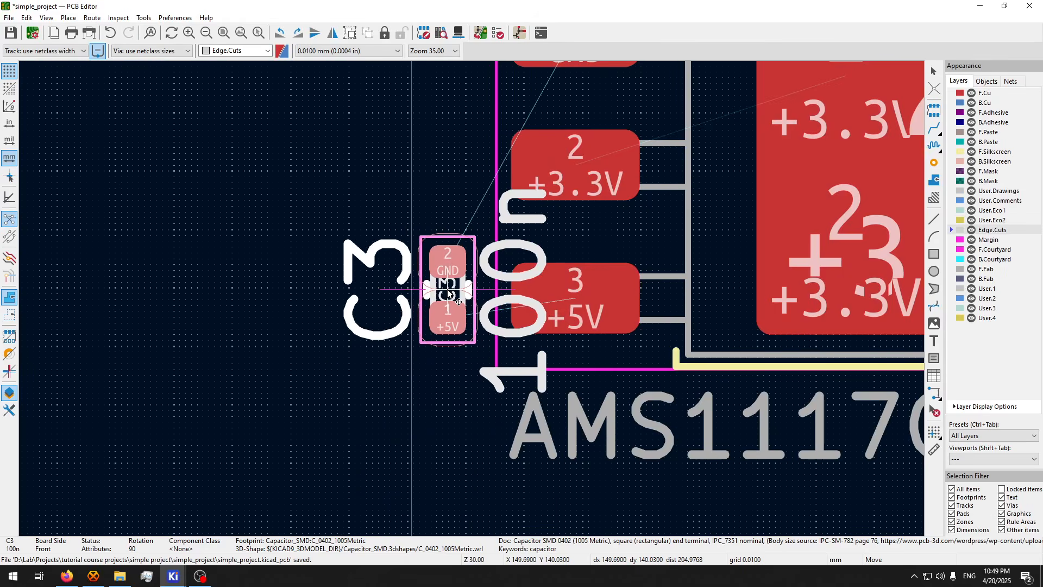
scroll(448, 289, down, 2)
click(473, 303)
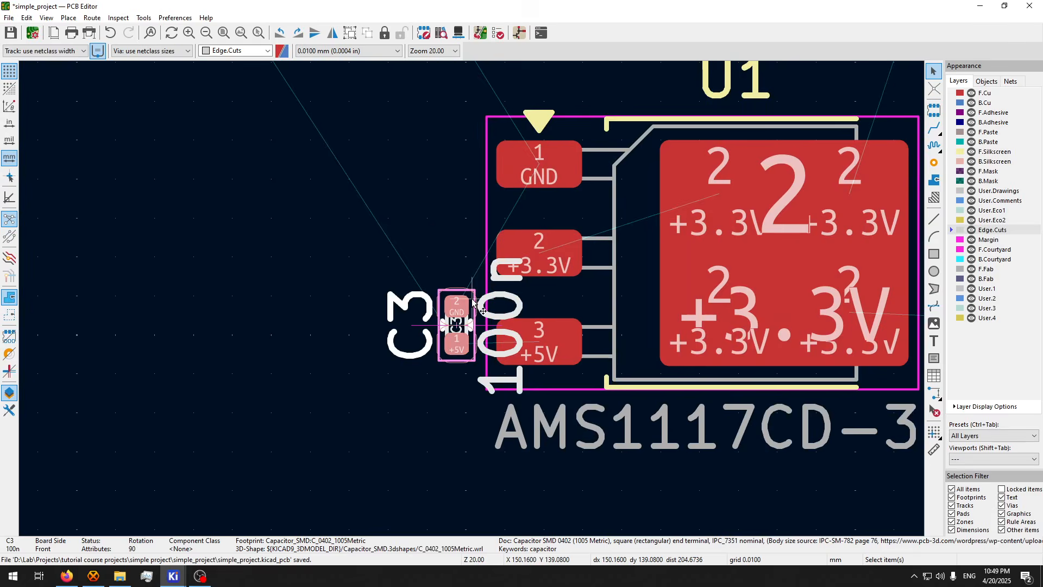
- Rotate capacitor C4 to 180° and place it beside C3 with its +5V pad facing U1
scroll(473, 303, down, 5)
click(383, 188)
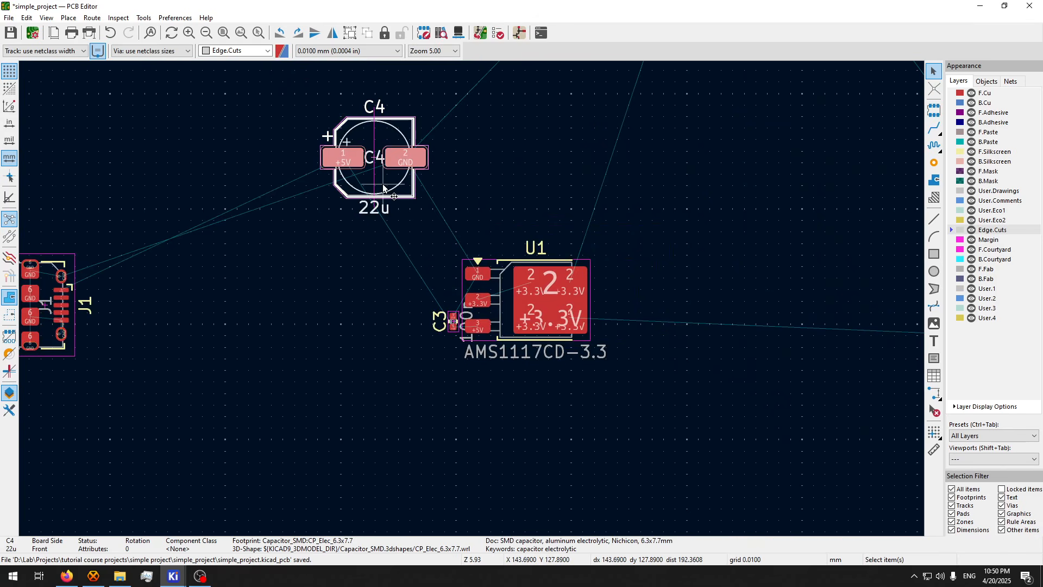
key(m)
key(r)
scroll(337, 337, up, 5)
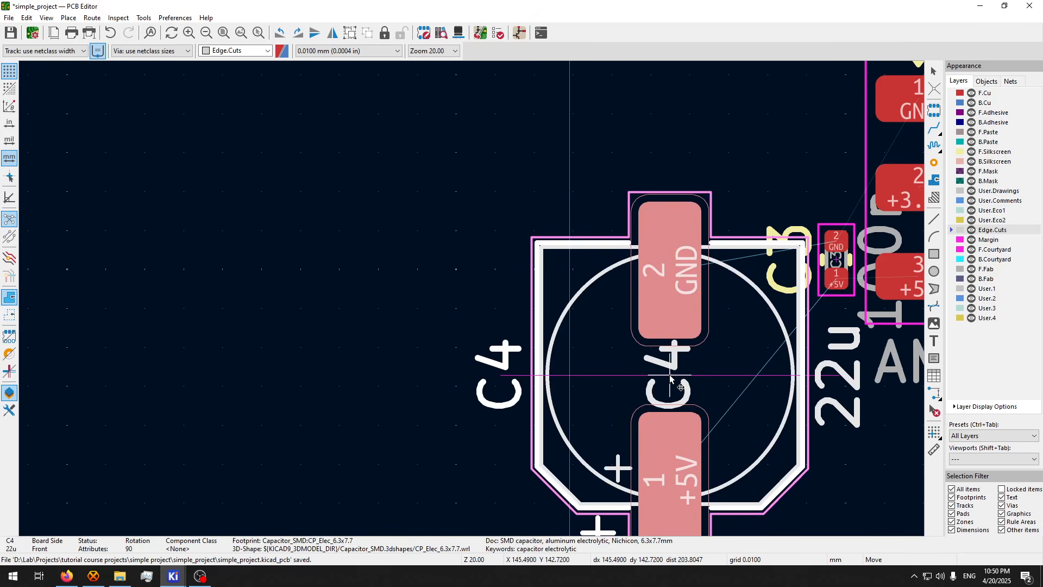
key(r)
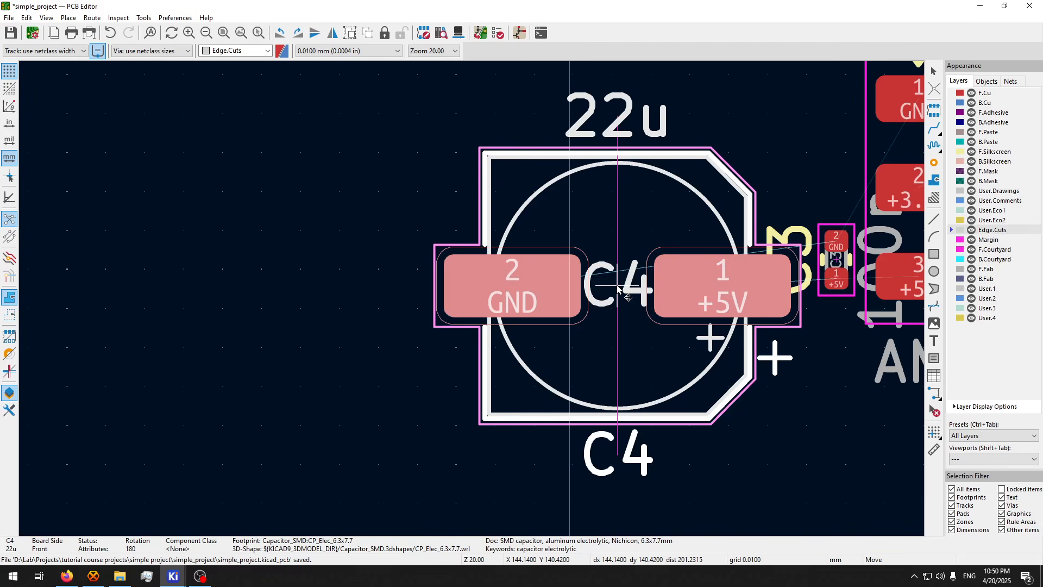
key(r)
key(r)
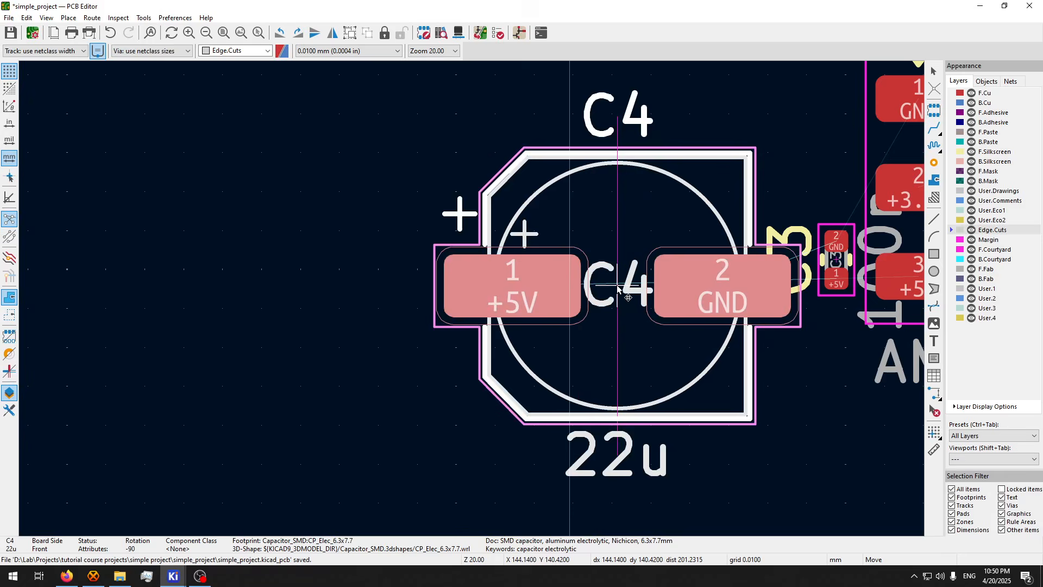
key(r)
middle_drag(617, 286, 457, 373)
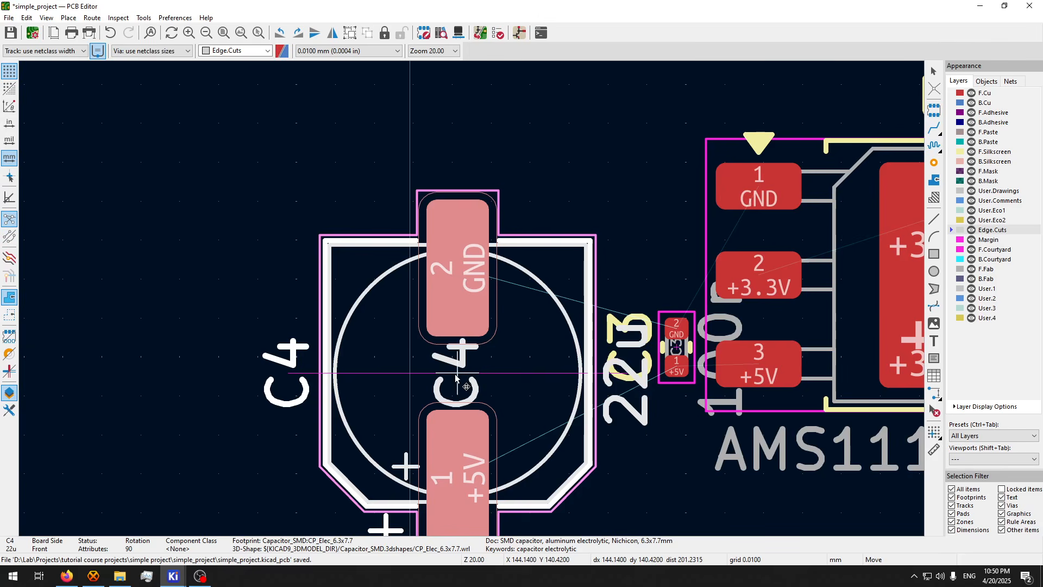
key(r)
scroll(444, 398, down, 2)
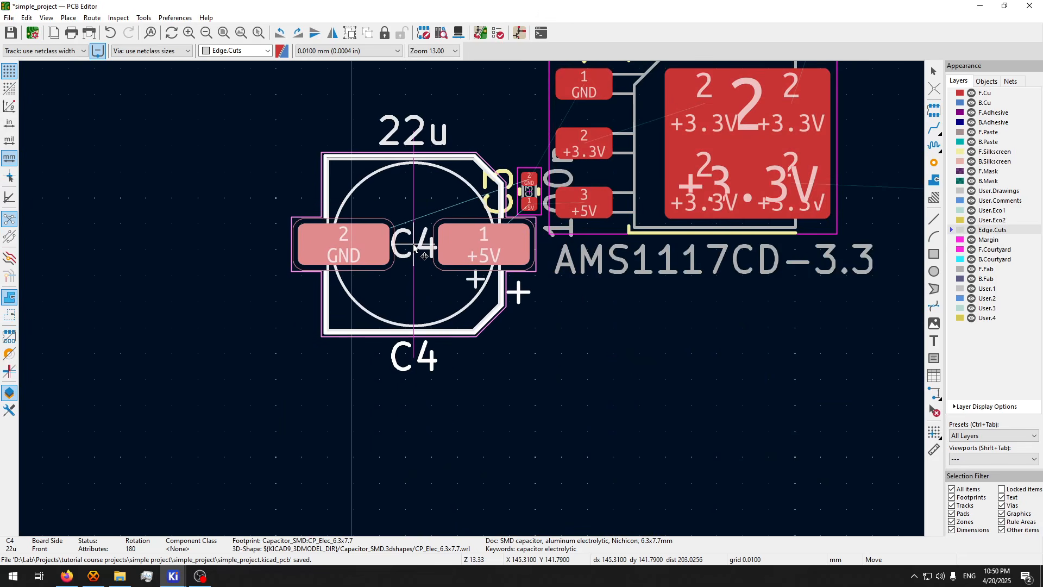
click(420, 252)
scroll(420, 253, down, 3)
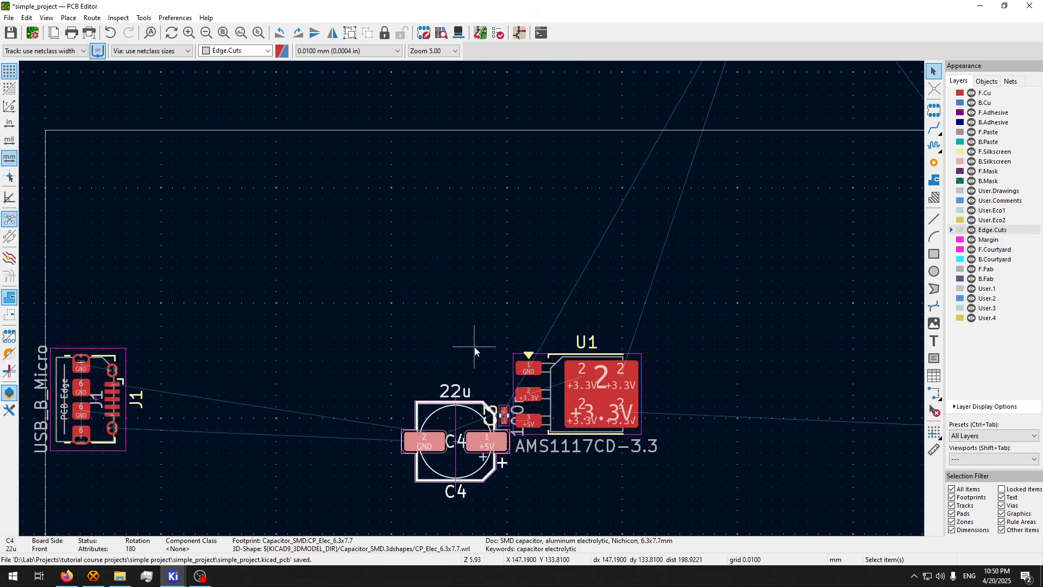
- Move capacitor C1 onto the board, rotate it 90°, and place it directly above C3 beside U1's +3.3V pin 2
scroll(558, 140, down, 2)
scroll(581, 253, up, 3)
drag(688, 193, 536, 287)
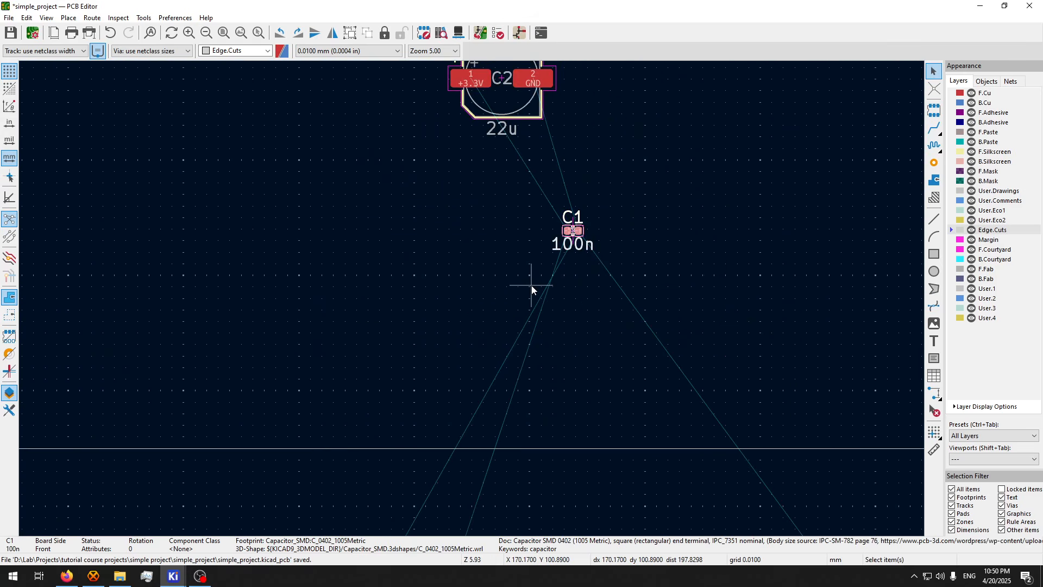
key(m)
scroll(446, 440, up, 3)
scroll(453, 336, down, 4)
scroll(471, 298, up, 1)
scroll(472, 299, up, 1)
middle_drag(423, 389, 439, 253)
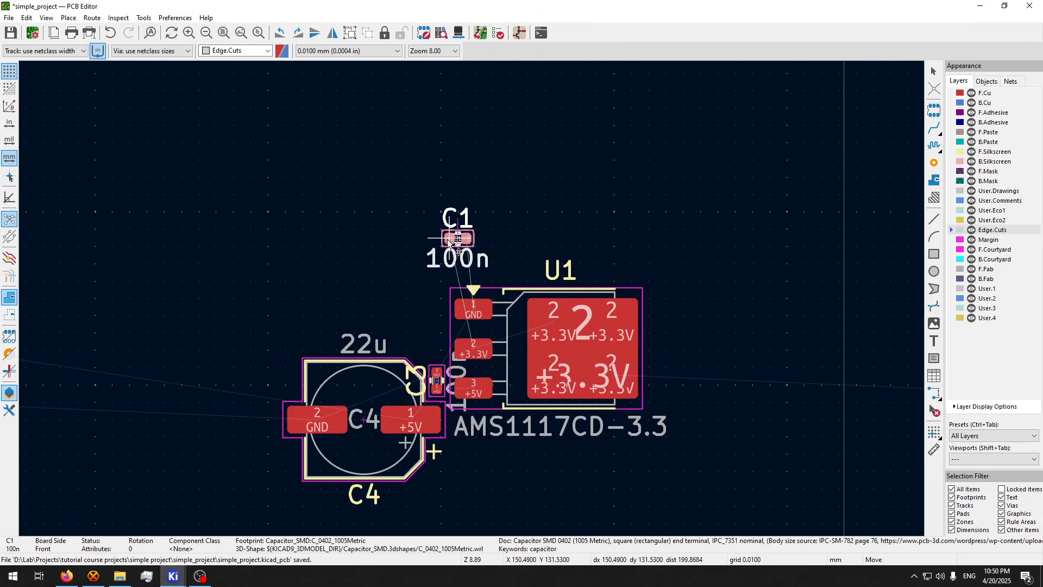
scroll(454, 226, up, 2)
key(r)
scroll(367, 405, up, 2)
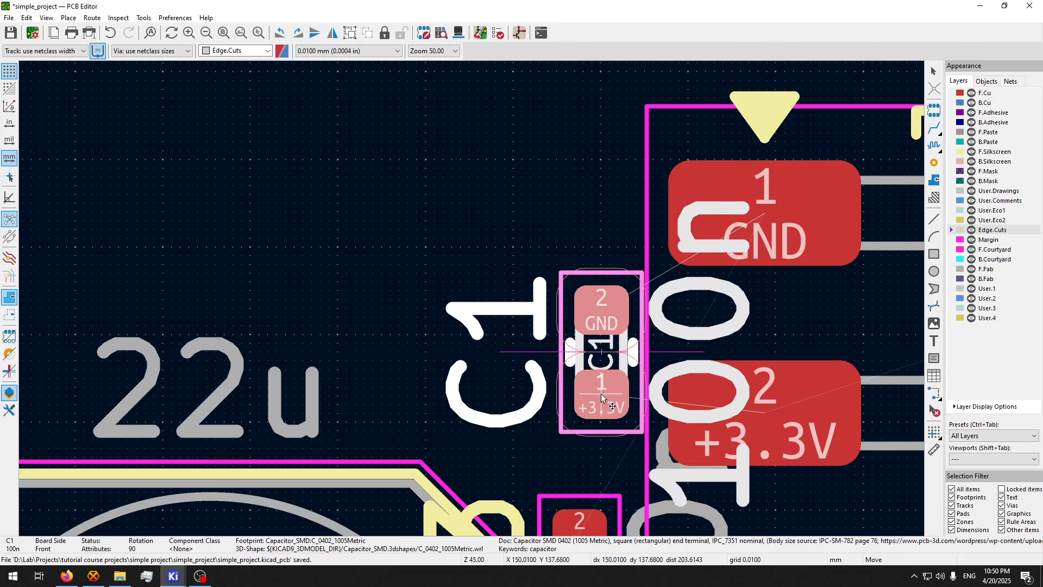
scroll(586, 400, down, 1)
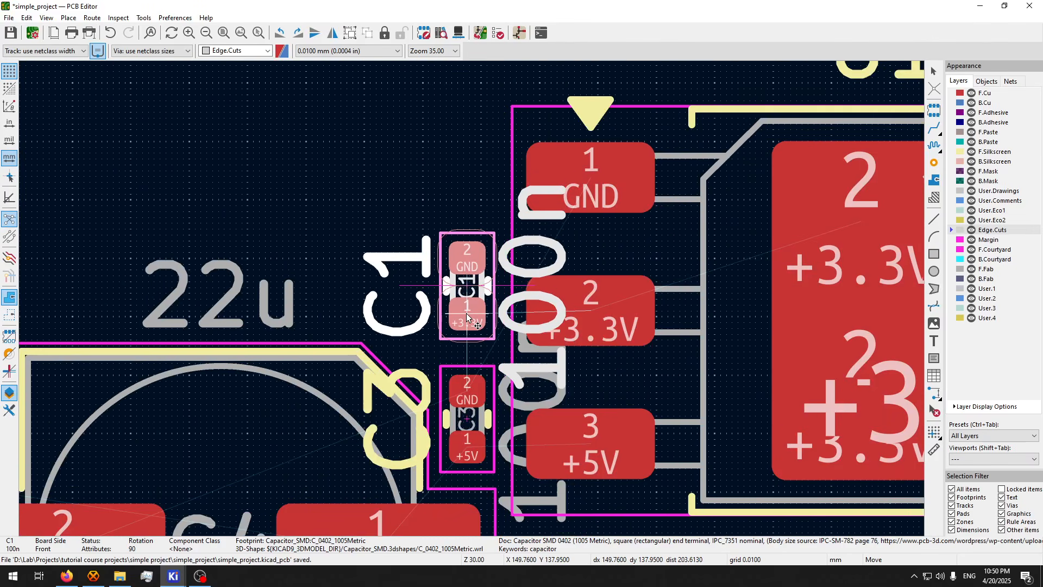
click(467, 318)
scroll(472, 303, down, 3)
scroll(442, 286, down, 6)
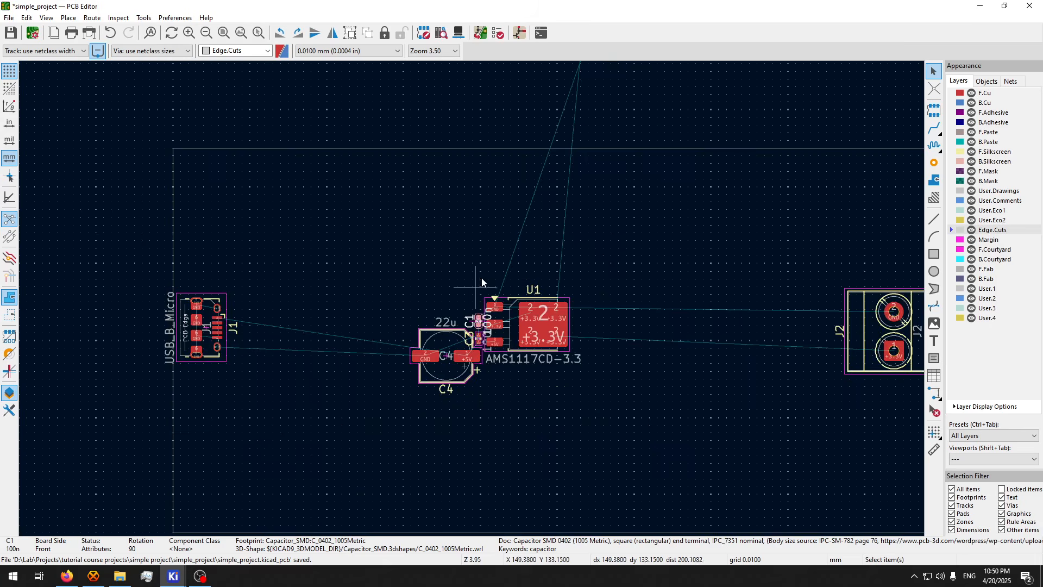
- Move capacitor C2 onto the board, rotate it to 90°, and place it left of C1, above C4
click(528, 168)
key(m)
scroll(472, 298, up, 9)
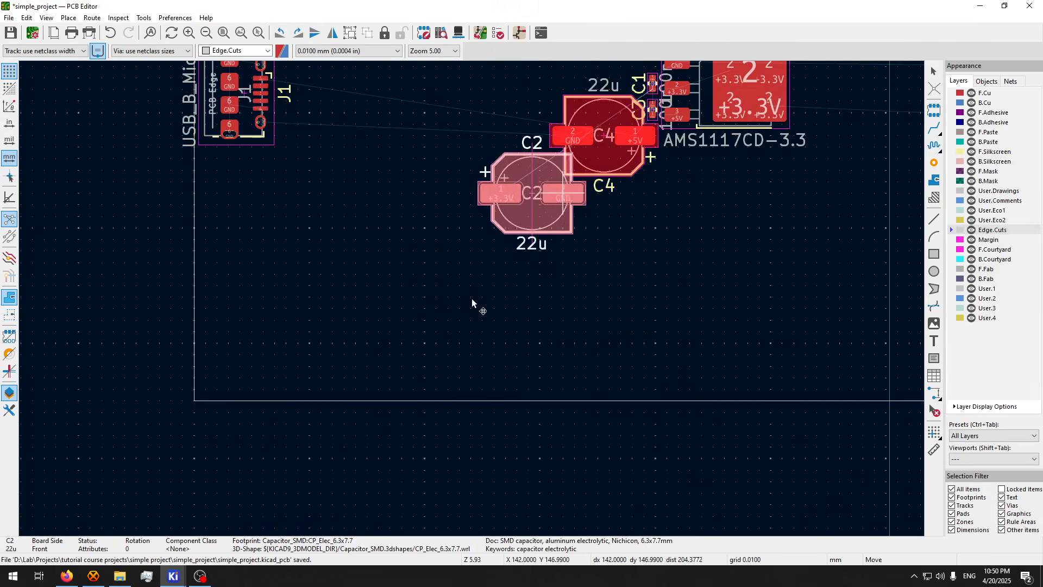
scroll(475, 296, down, 5)
scroll(472, 298, up, 4)
key(r)
scroll(460, 297, up, 5)
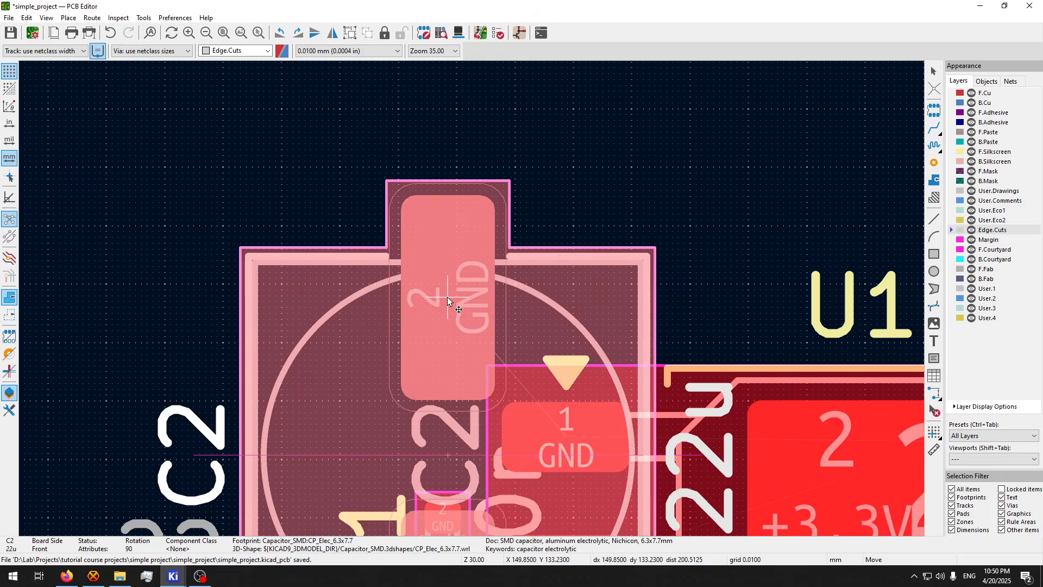
scroll(305, 185, down, 3)
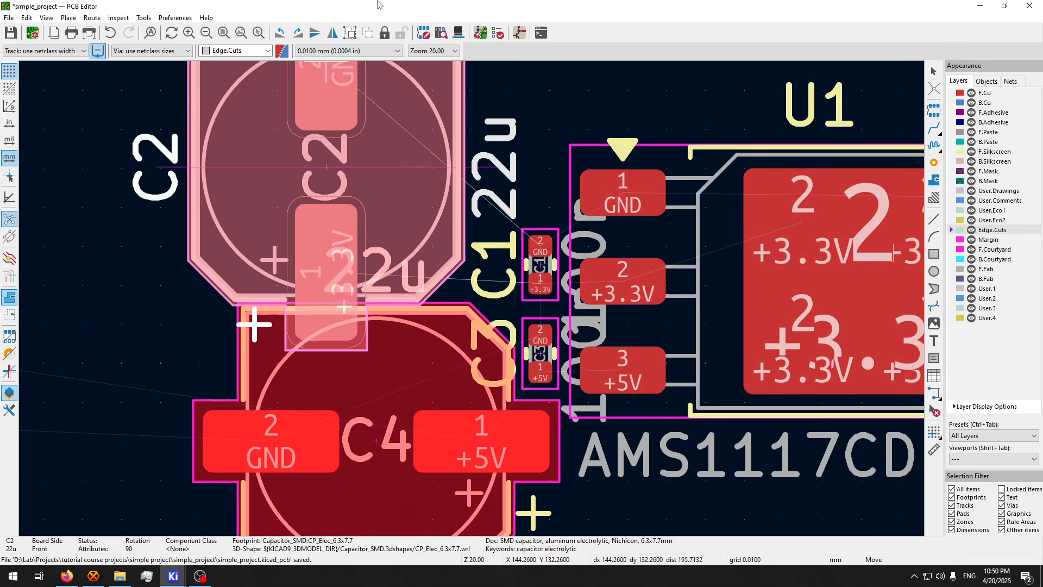
key(r)
key(r)
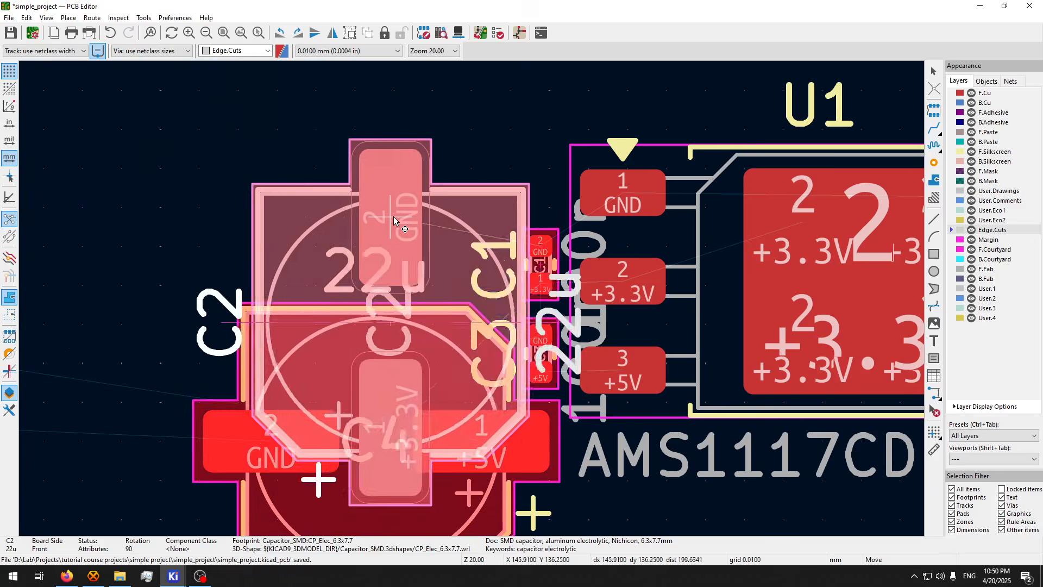
scroll(471, 298, down, 2)
key(r)
key(r)
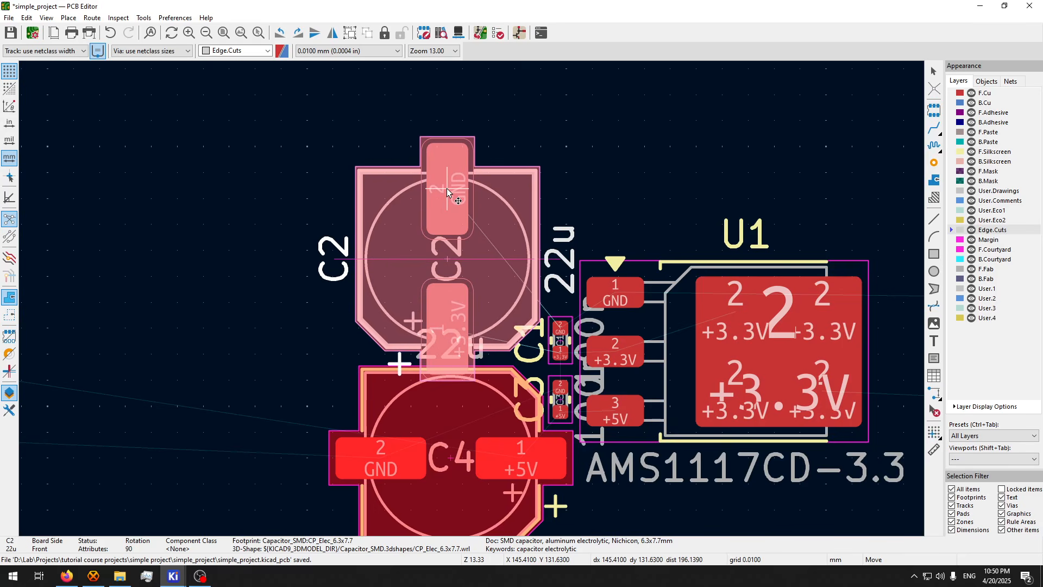
click(448, 192)
middle_drag(477, 495, 413, 353)
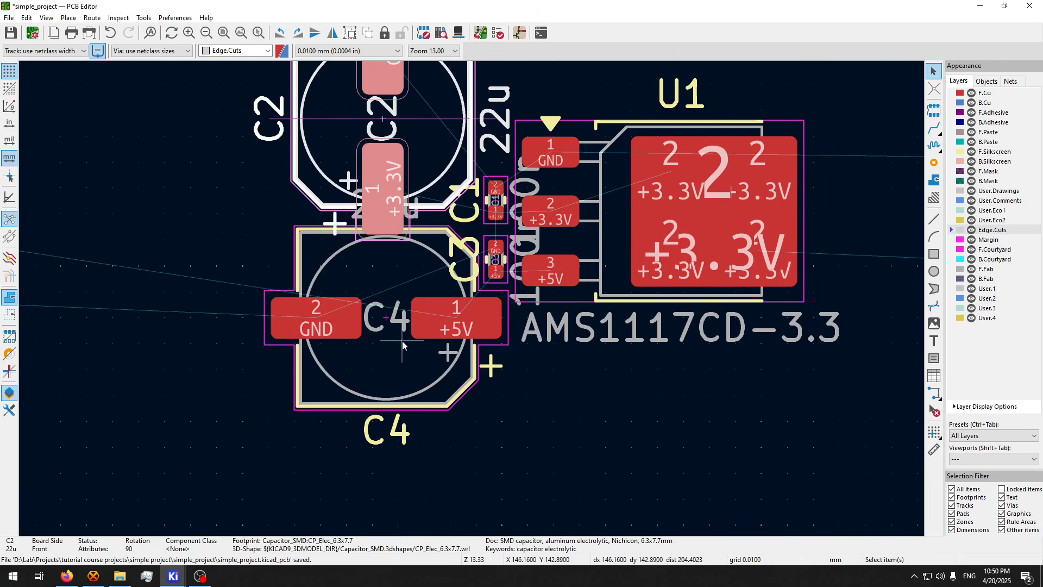
- Rotate capacitor C4 to -90° and place it directly below C2, aligned vertically with its +5V pad on top
click(402, 340)
key(m)
key(r)
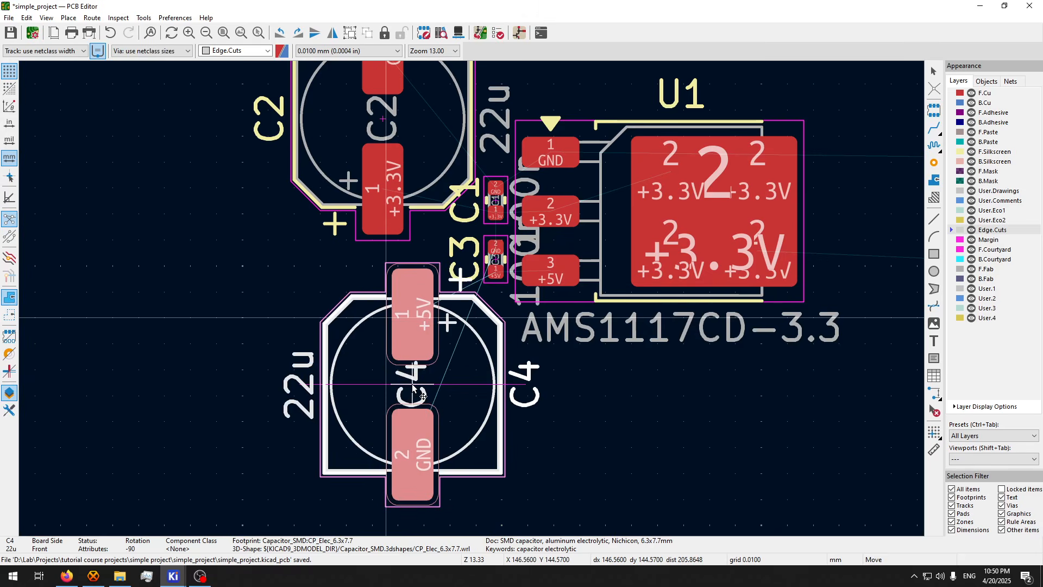
click(423, 382)
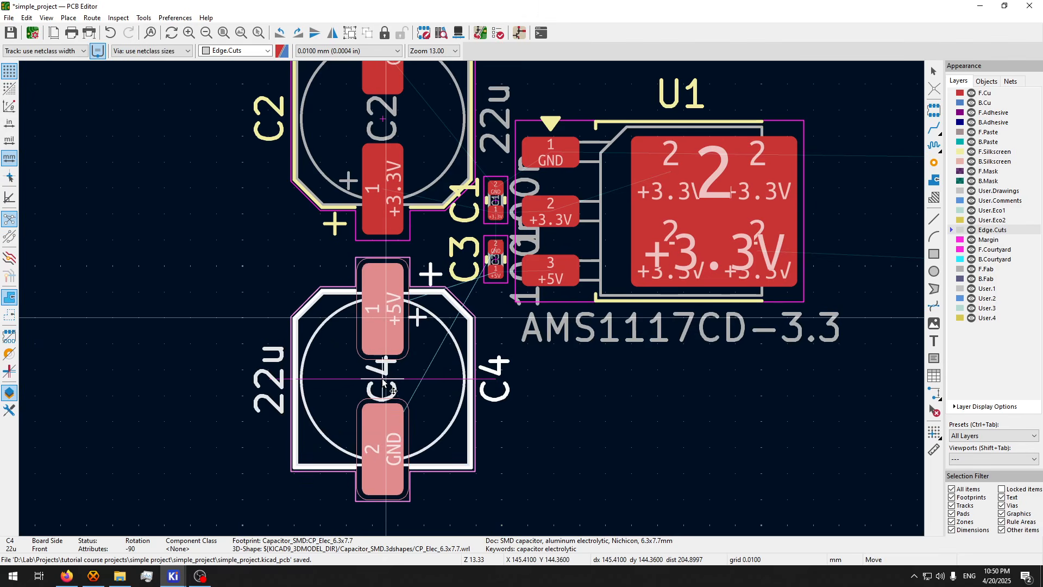
click(383, 382)
- Rotate capacitor C3 to -90° and place it below C1 beside U1's pin 3, with its +5V pad on top
click(492, 262)
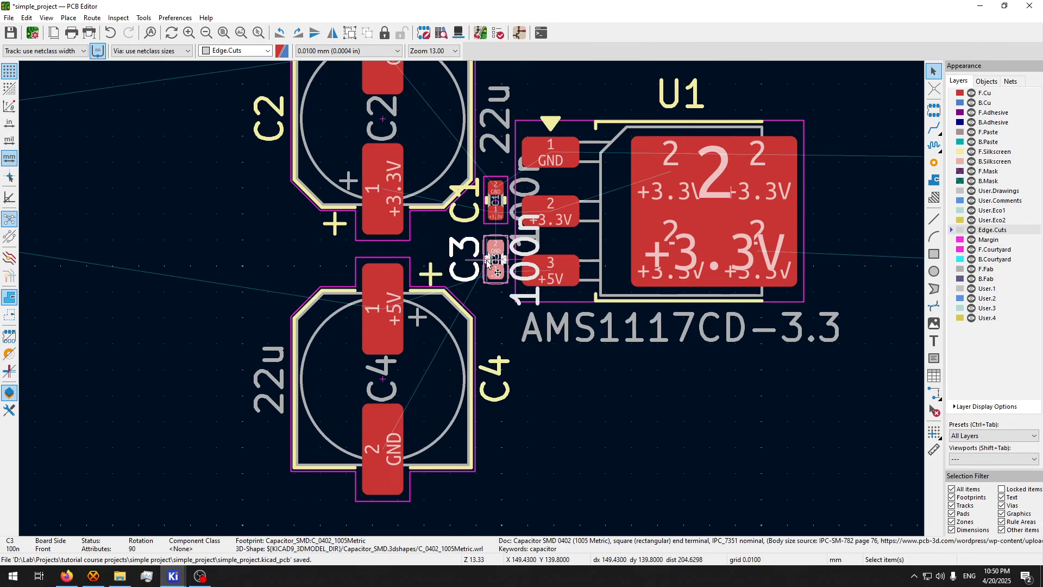
scroll(495, 260, up, 3)
key(r)
key(r)
key(m)
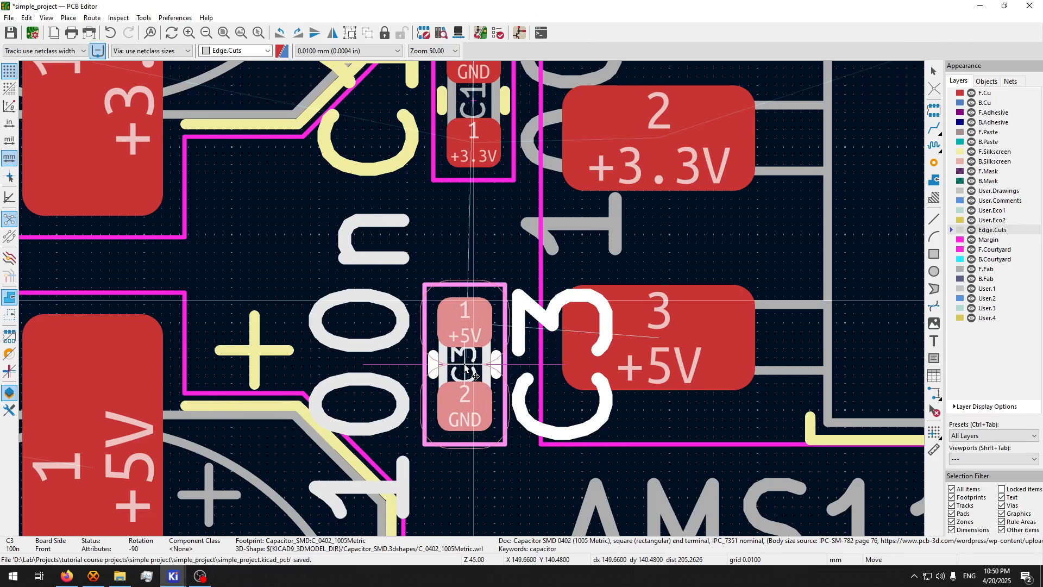
click(476, 379)
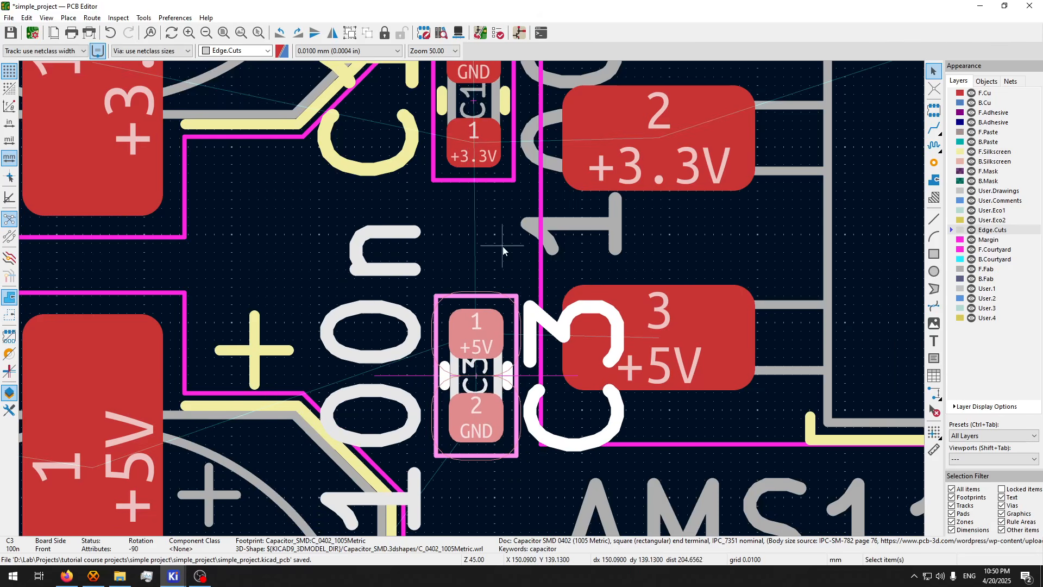
- Narrow the Edge.Cuts board outline to a width of about 54.9 mm by moving its right edge inward near U1
scroll(503, 250, down, 3)
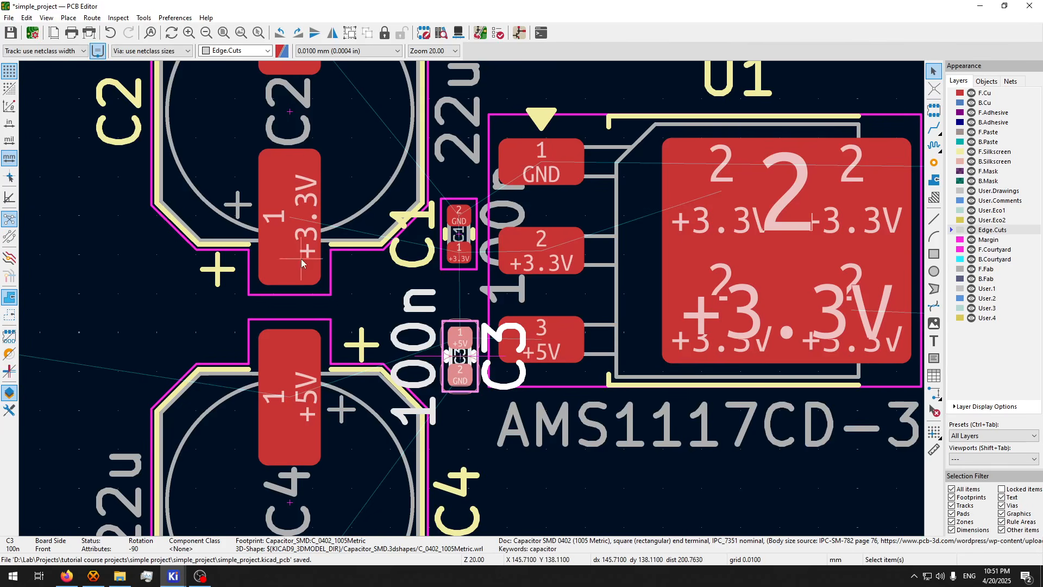
scroll(303, 232, down, 5)
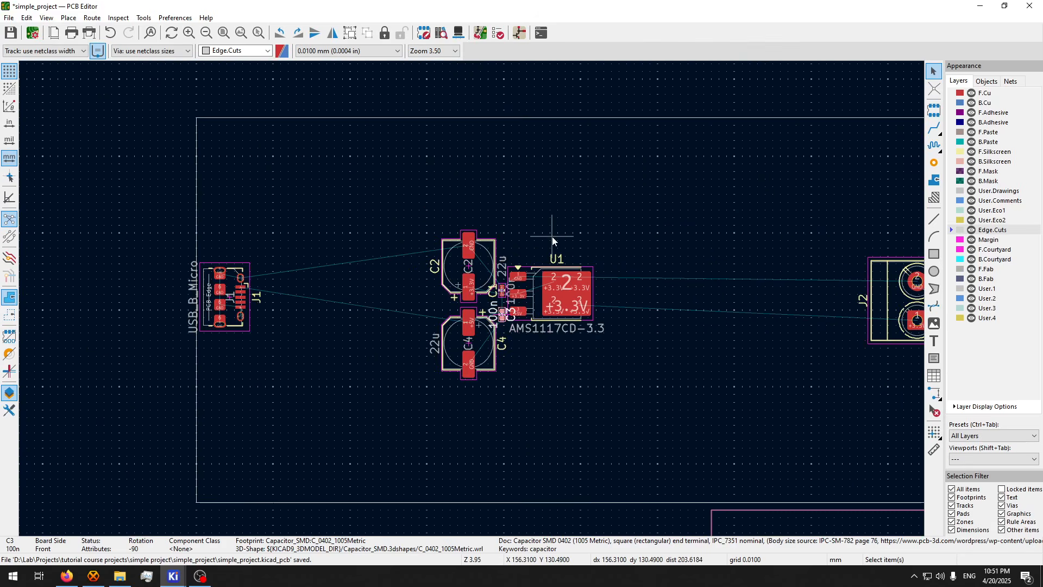
scroll(472, 298, up, 2)
scroll(472, 299, down, 2)
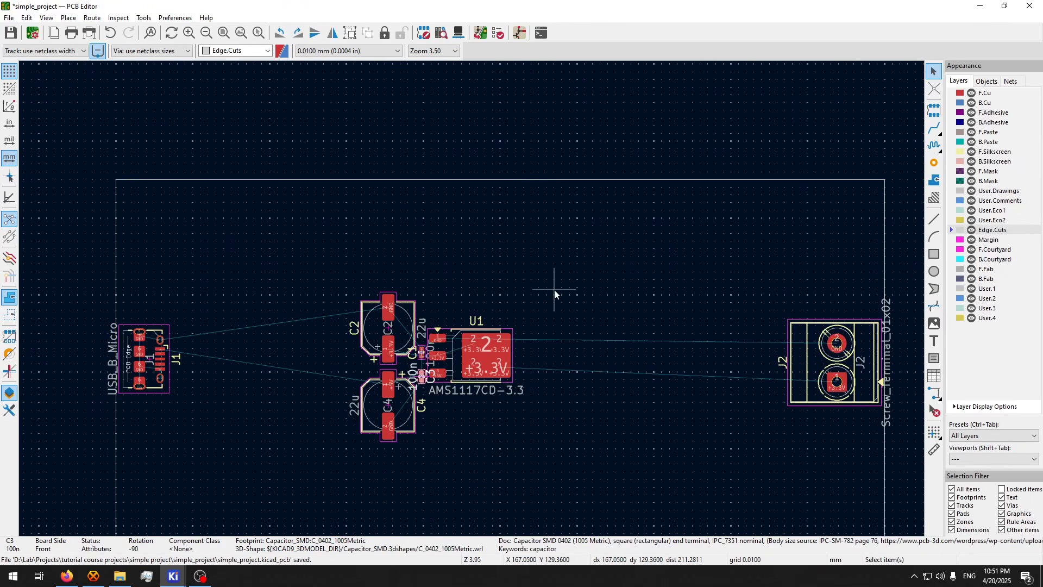
click(884, 275)
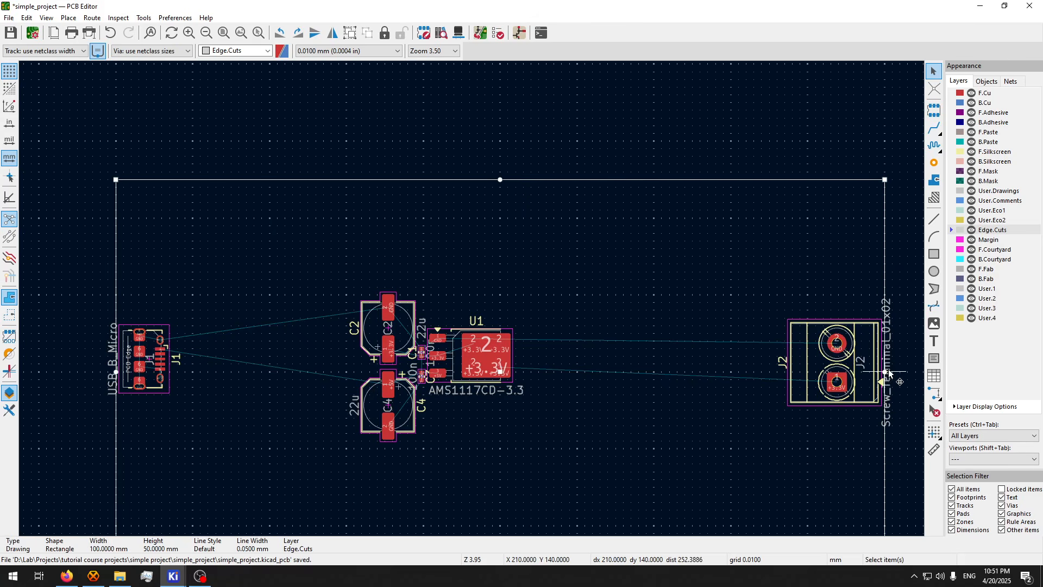
drag(887, 374, 537, 373)
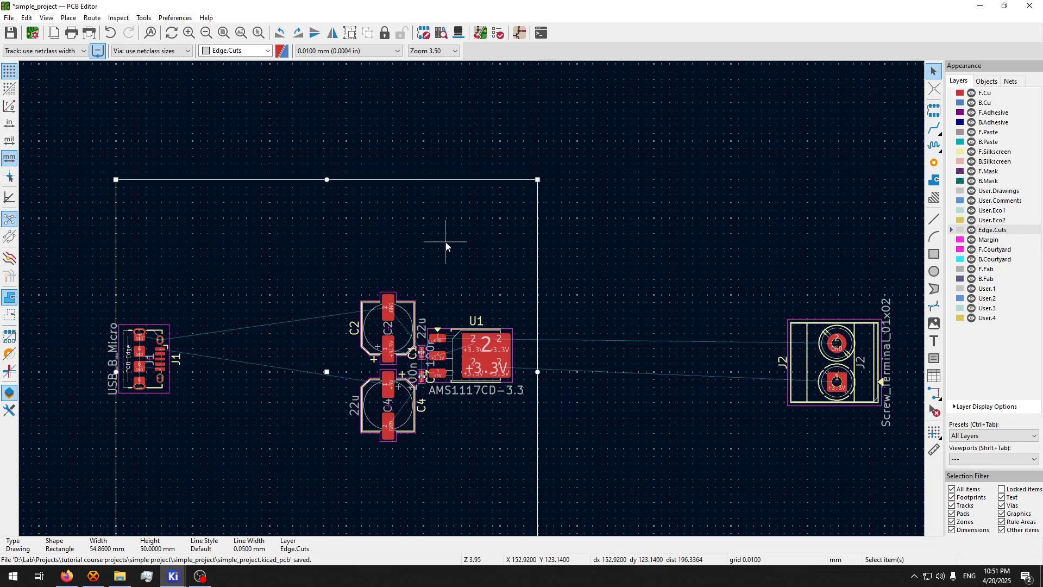
- Shift U1 together with C1–C4 toward J1, and move screw terminal J2 inside the board's right edge
drag(526, 295, 359, 437)
drag(476, 356, 393, 356)
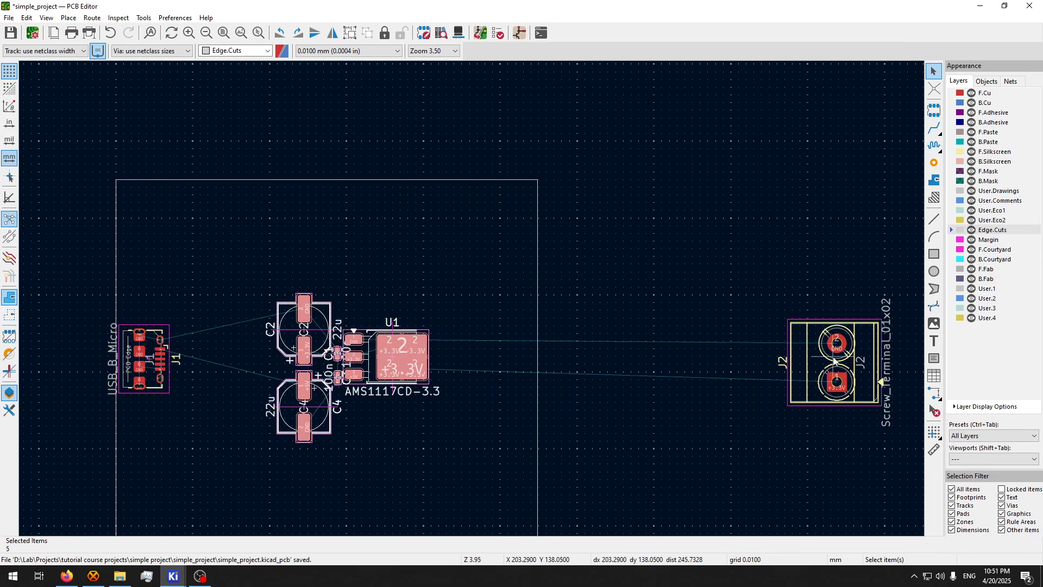
drag(834, 360, 474, 367)
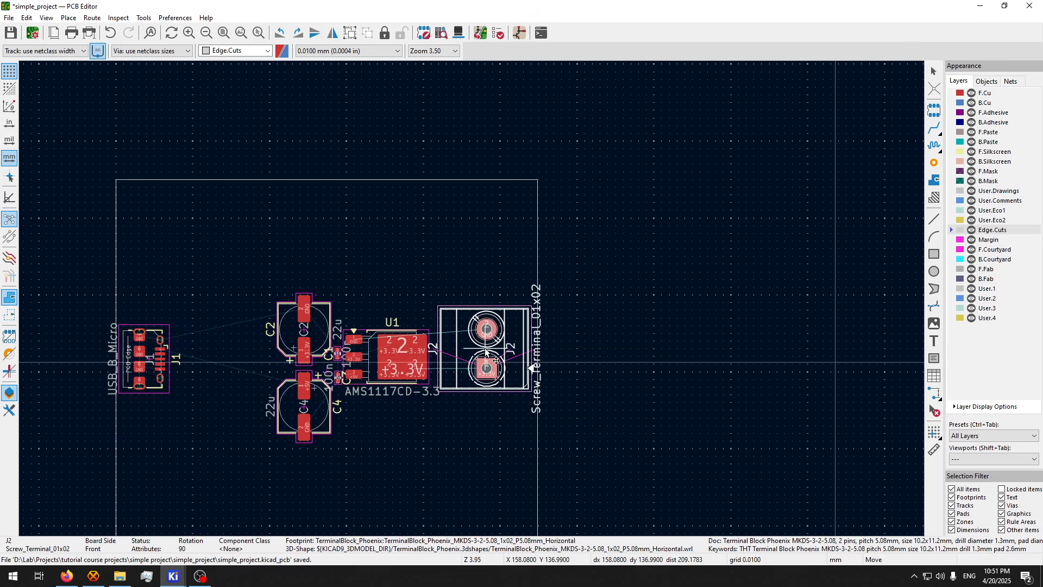
click(489, 362)
- Move U1 and capacitors C1–C4 further left toward J1 as a group, and save the board
scroll(315, 350, up, 2)
scroll(693, 193, up, 3)
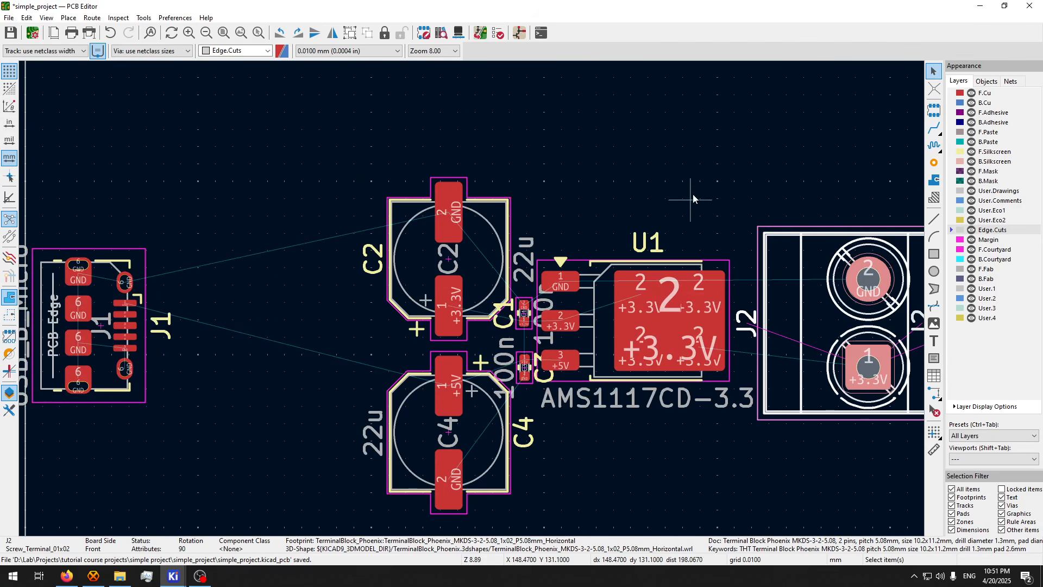
drag(742, 142, 394, 466)
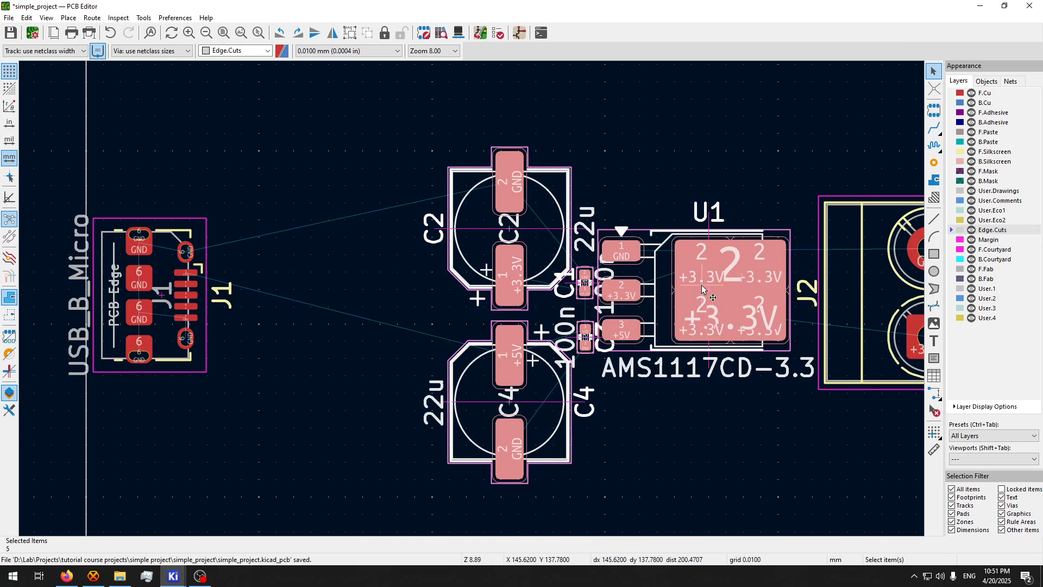
drag(702, 289, 611, 292)
click(559, 458)
key(ctrl+s)
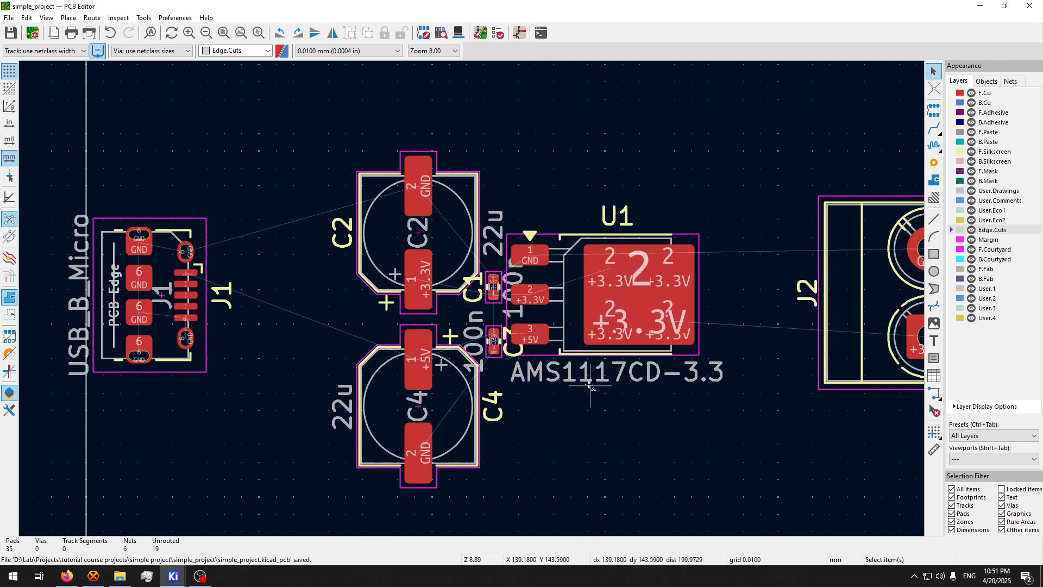
- Switch to the Schematic Editor and duplicate the 22u capacitor C2, placing the copy between C2 and connector J2
mouse_move(172, 577)
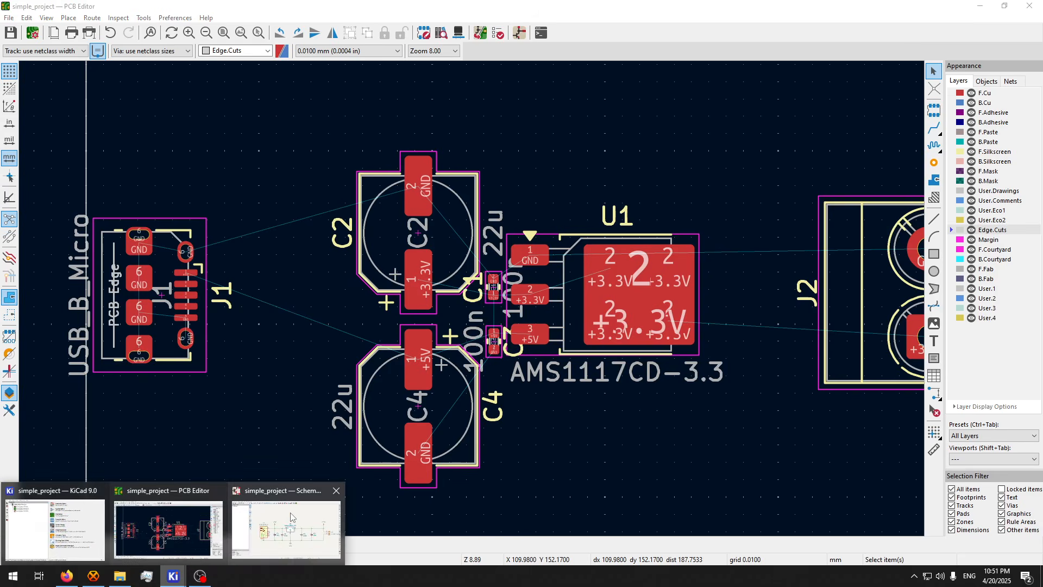
click(287, 529)
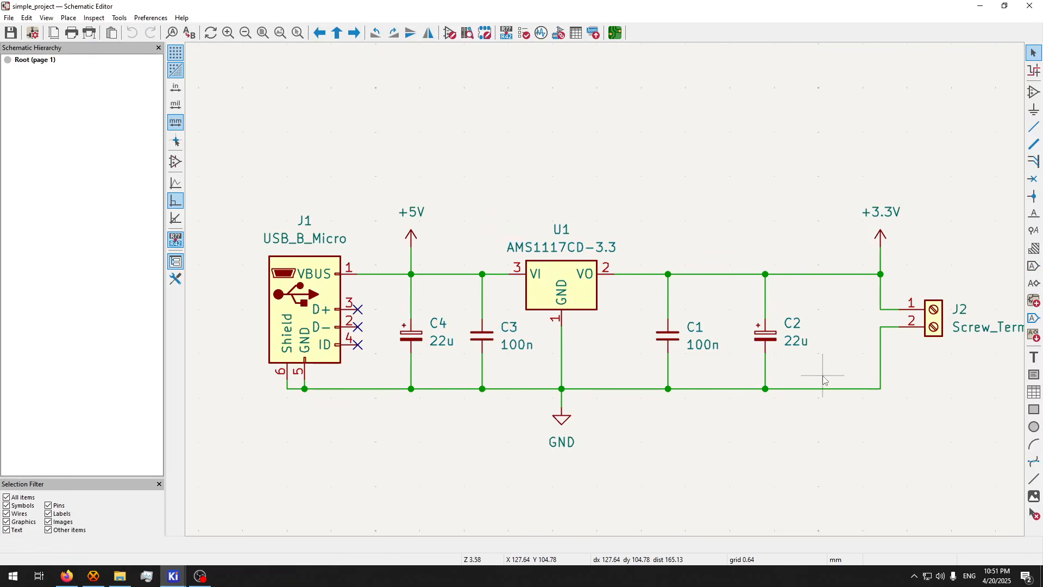
scroll(767, 346, up, 3)
click(456, 234)
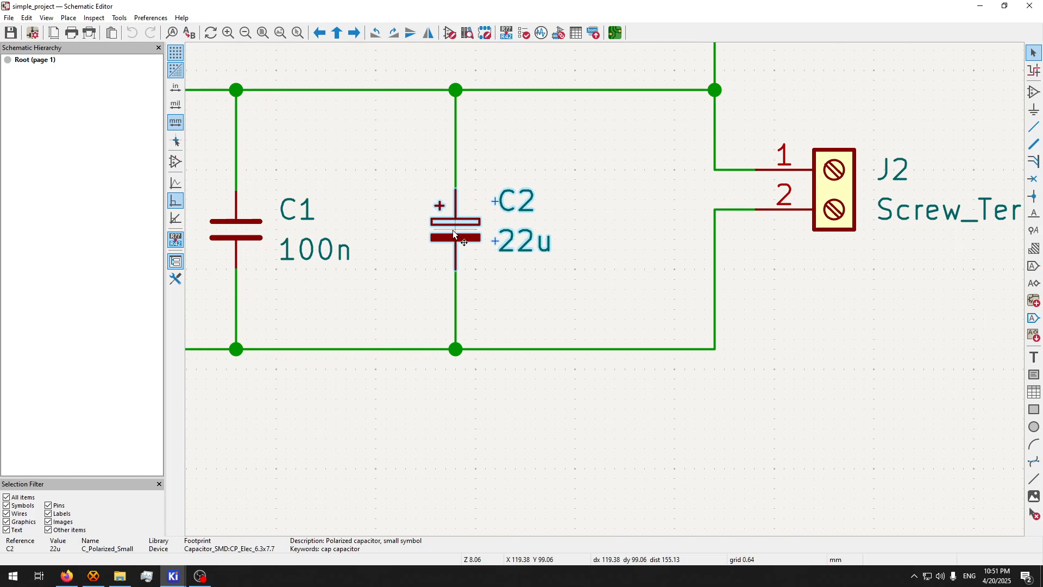
key(ctrl+d)
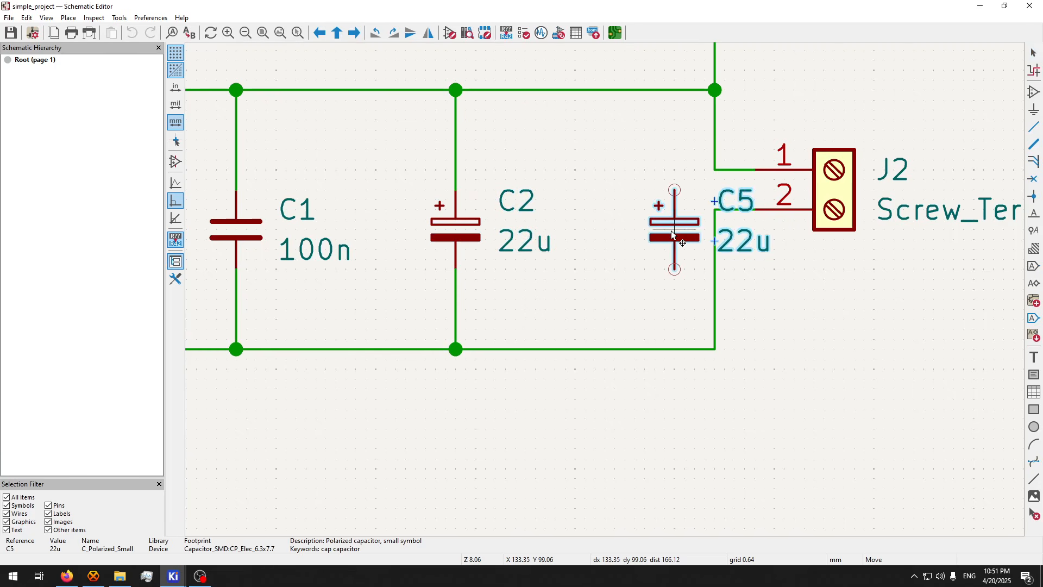
click(635, 190)
- Wire the new capacitor's positive pin to the +3.3V line and its other pin to the GND line, and save the schematic
click(636, 190)
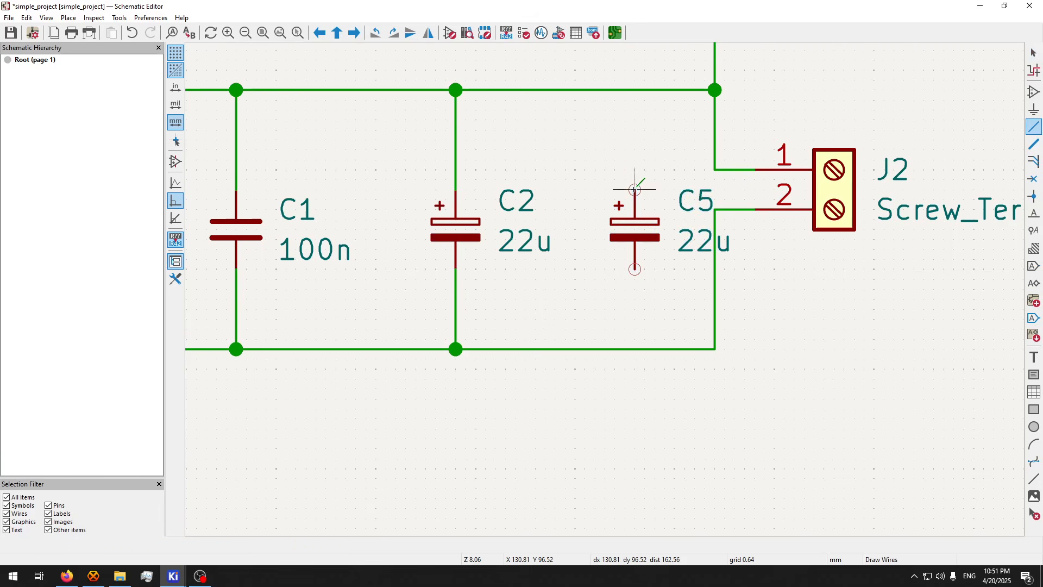
click(645, 95)
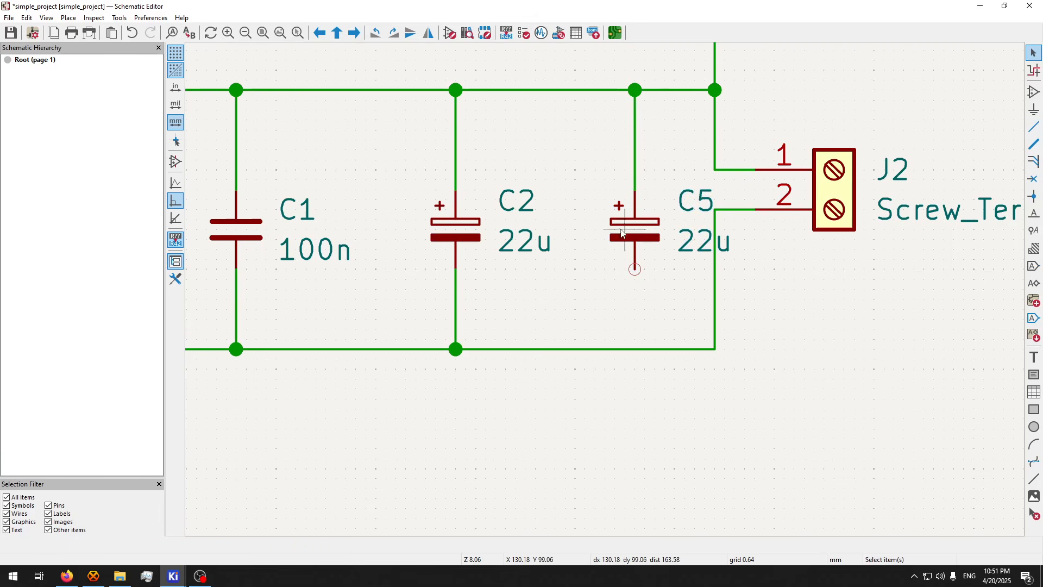
click(635, 269)
click(633, 349)
key(Escape)
key(ctrl+s)
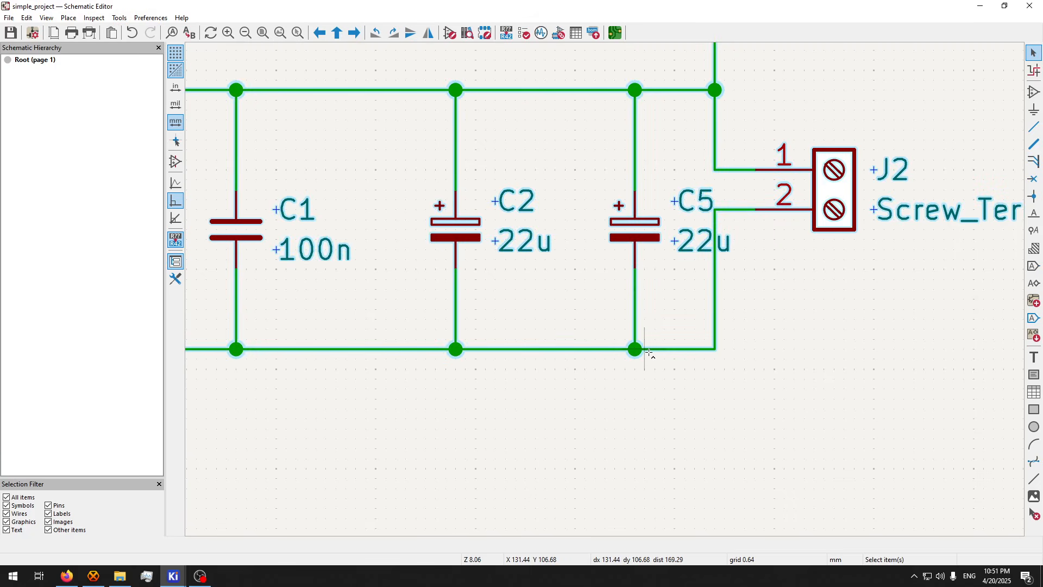
- Switch to the PCB Editor and update the PCB from the schematic to add capacitor C5
mouse_move(173, 576)
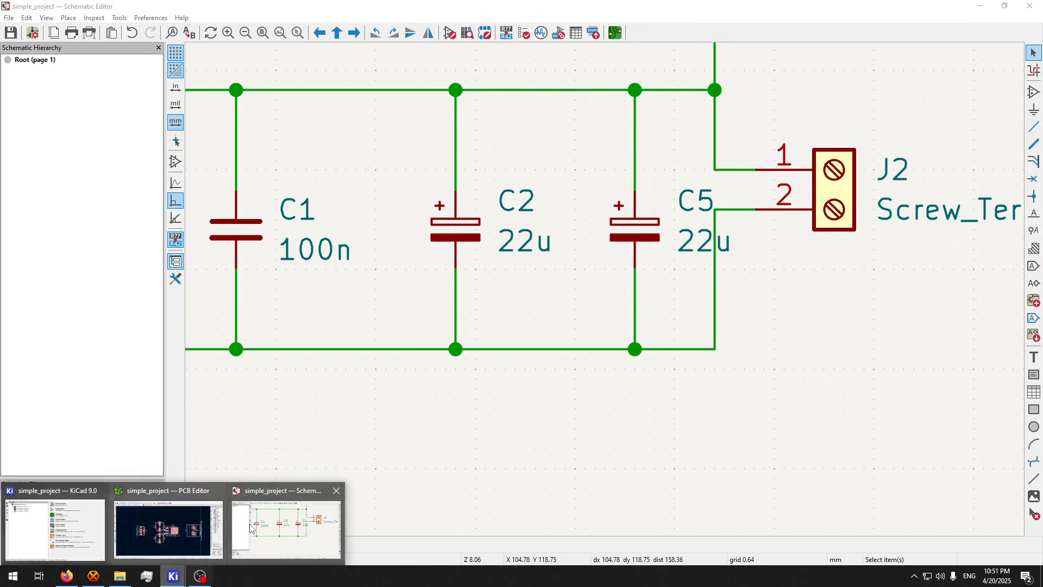
click(168, 529)
click(555, 363)
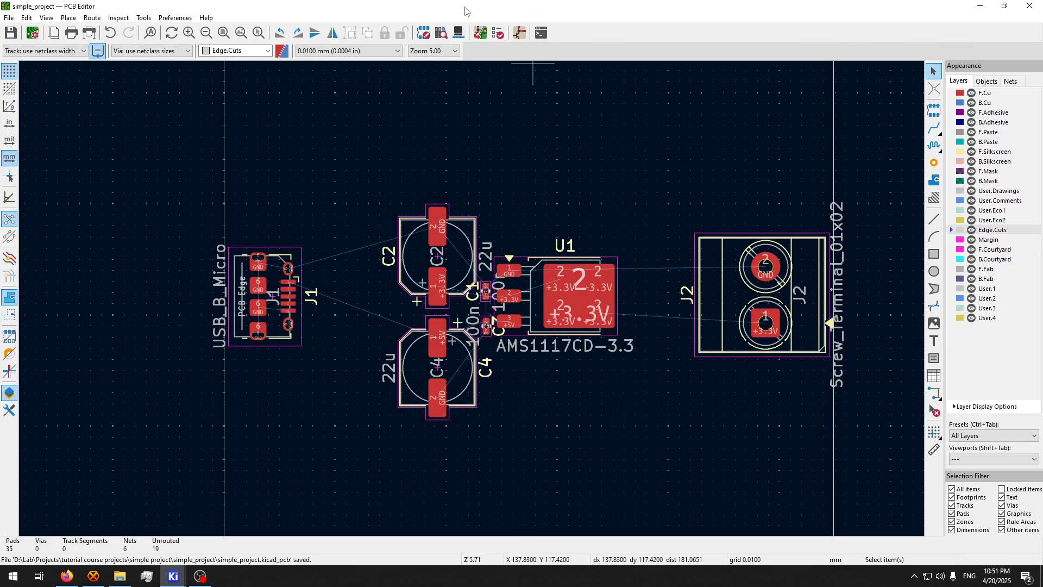
click(479, 33)
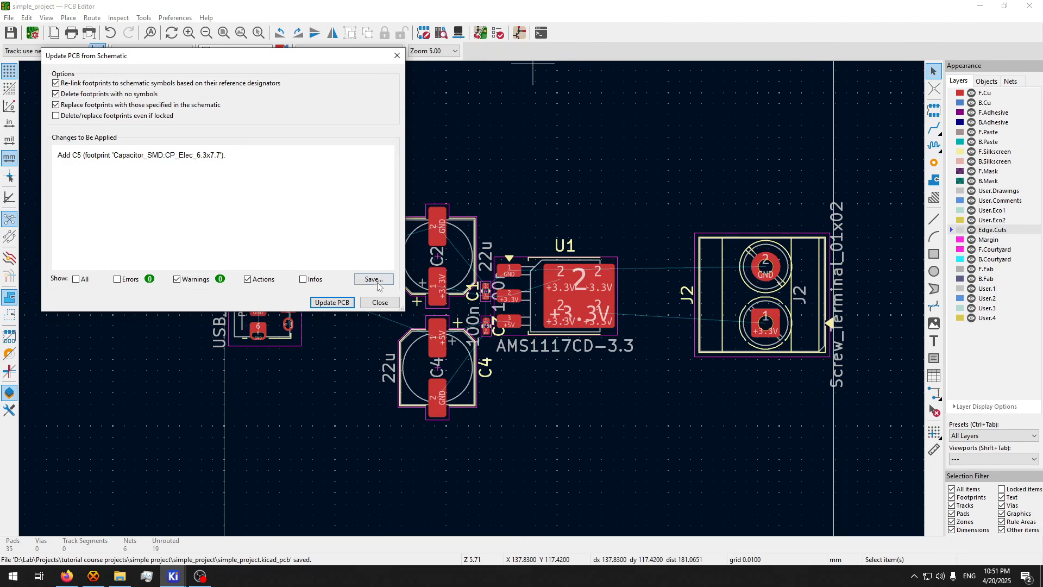
click(340, 304)
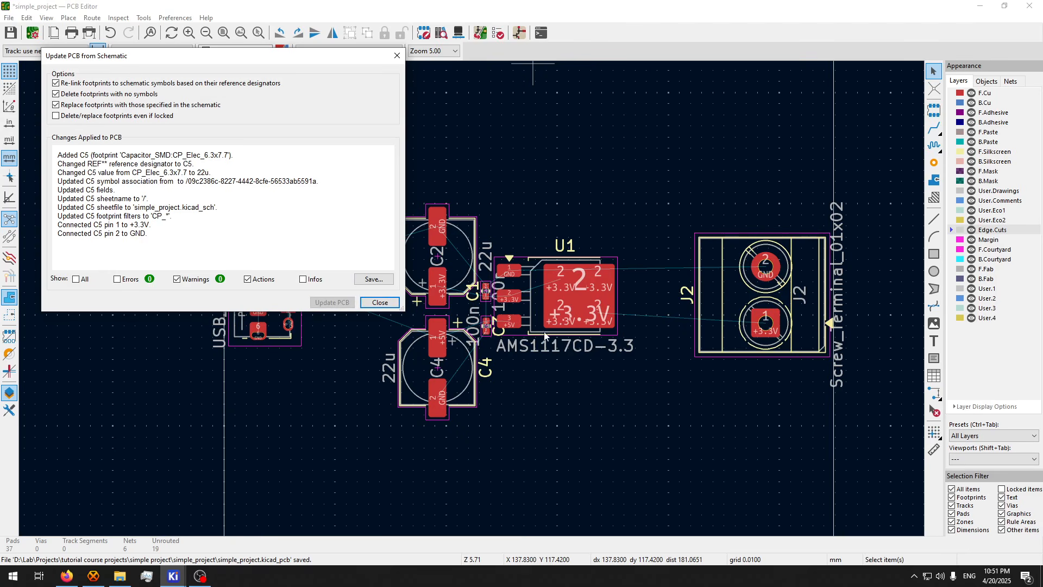
click(380, 302)
- Place C5 below U1, and move U1 with C1–C5 as a group up and closer to J1
scroll(612, 324, up, 3)
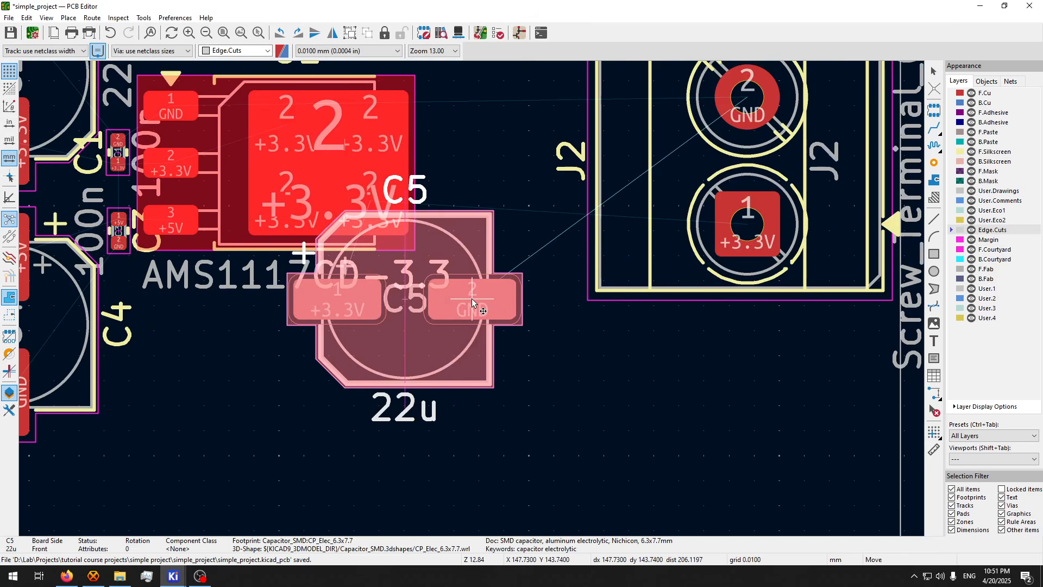
scroll(498, 340, down, 3)
click(361, 139)
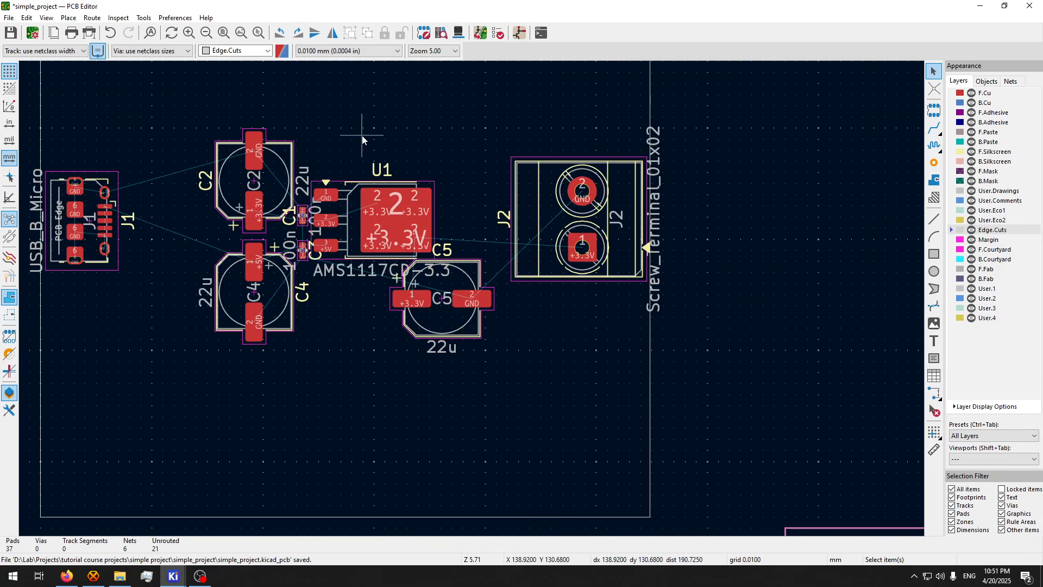
drag(397, 105, 177, 321)
key(m)
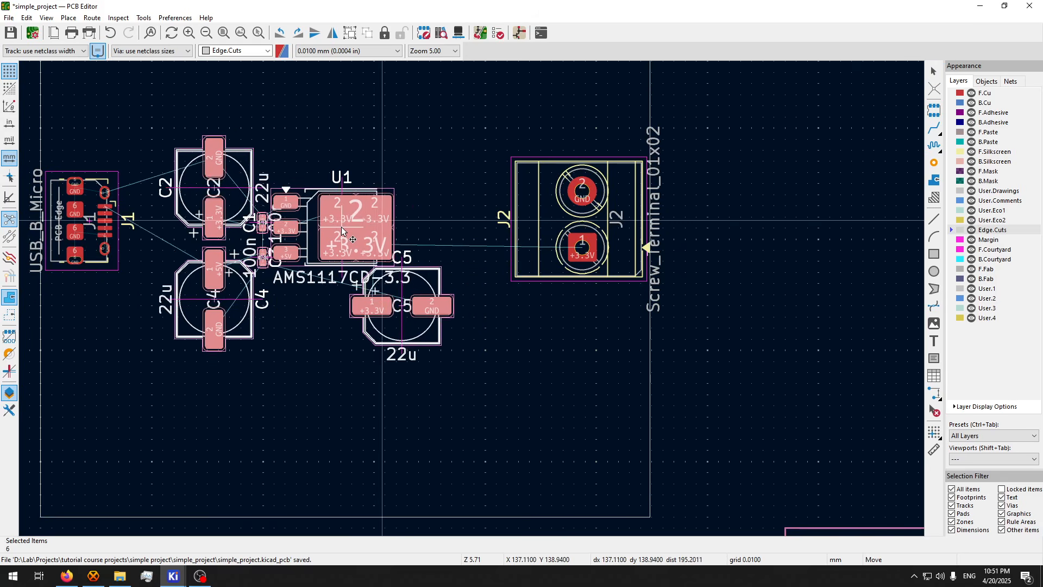
click(328, 182)
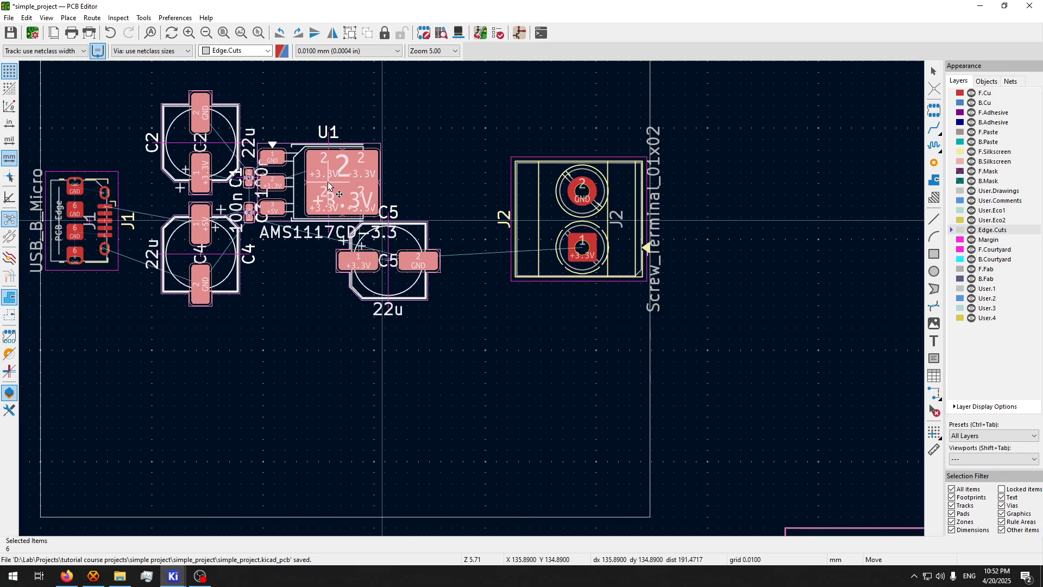
- Rotate capacitor C5 to 90° and place it between U1 and screw terminal J2
click(421, 285)
key(m)
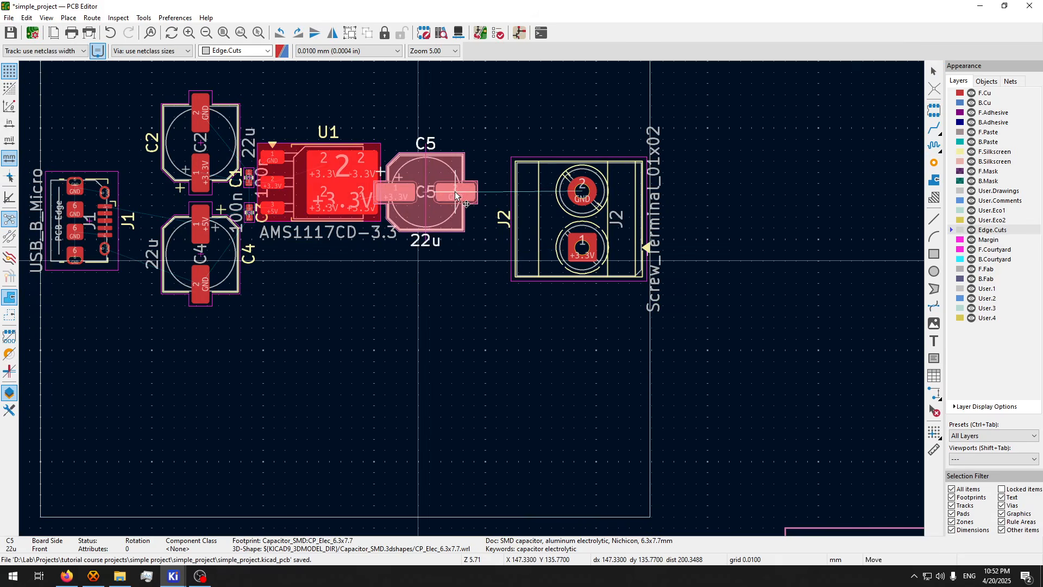
scroll(442, 107, up, 2)
key(r)
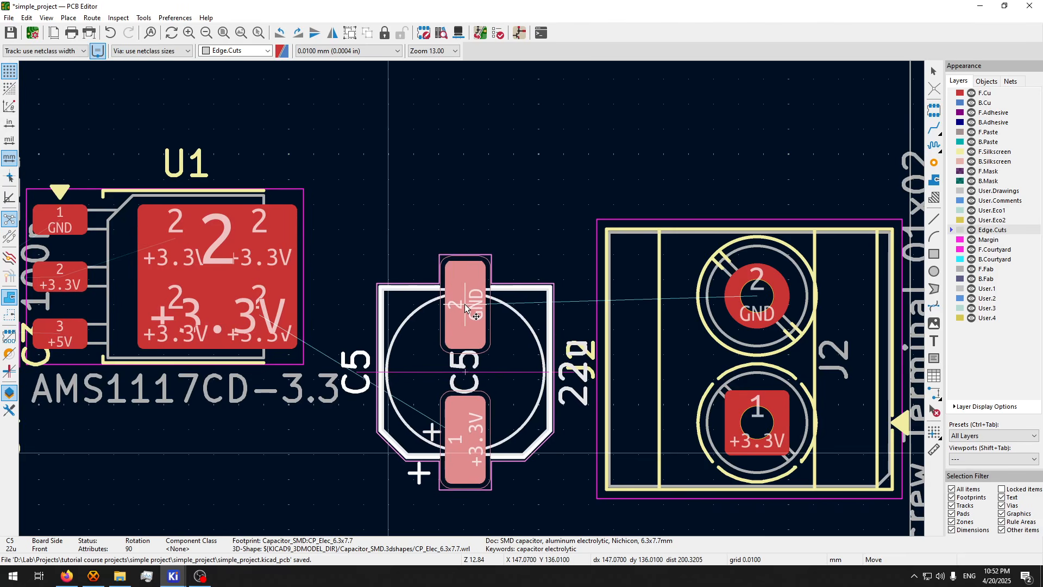
click(474, 295)
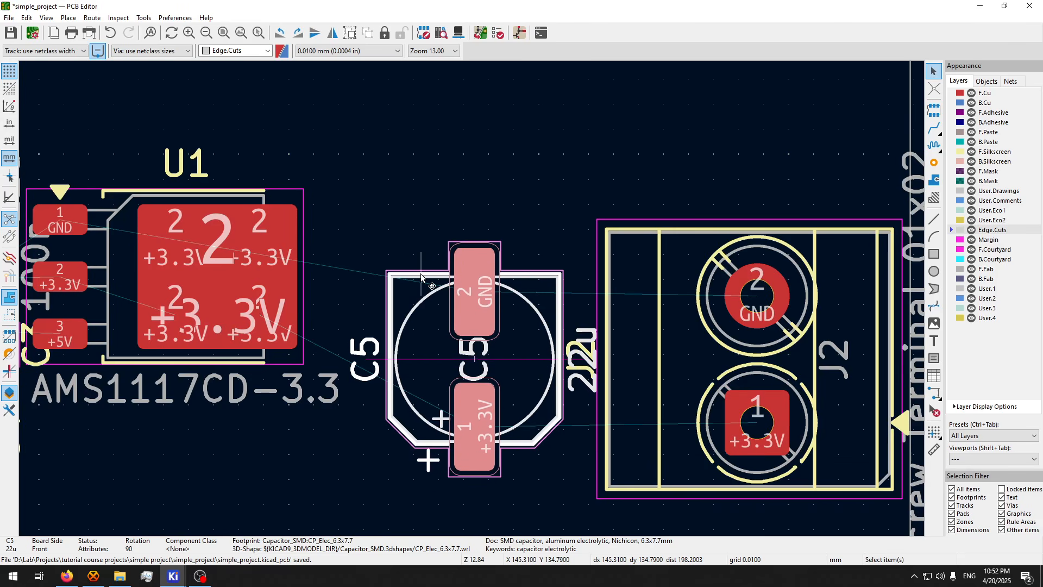
- Reduce the board outline's height to about 25 mm by moving its top and bottom edges toward the components, and save the board
scroll(422, 277, down, 4)
scroll(527, 448, down, 3)
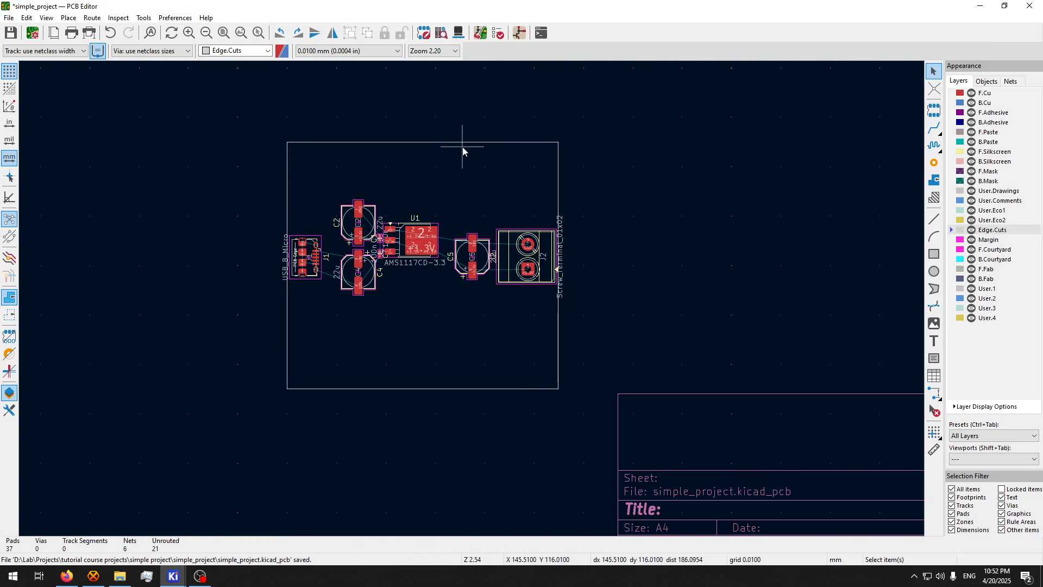
drag(484, 116, 423, 185)
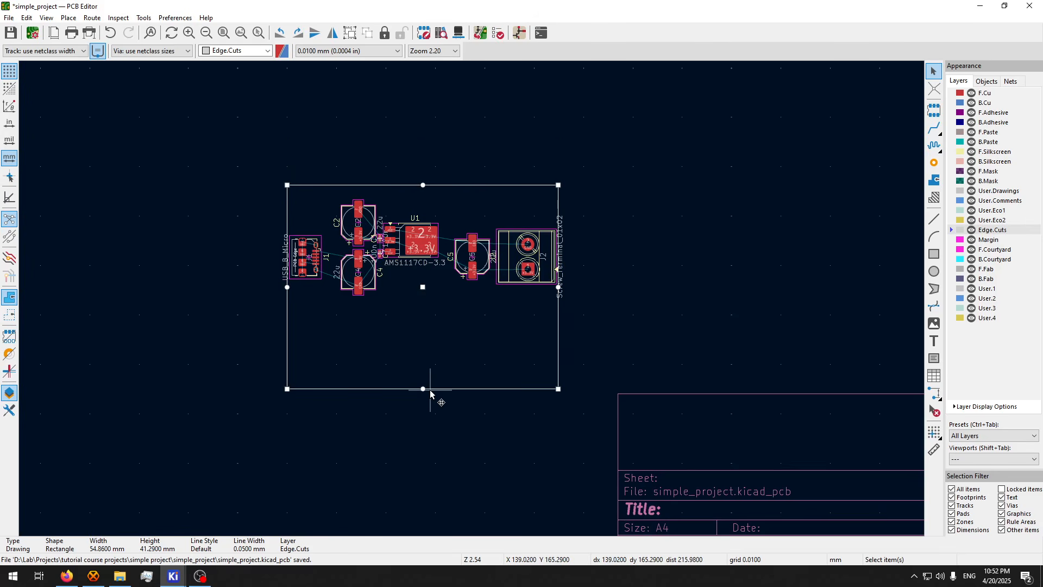
drag(423, 389, 420, 311)
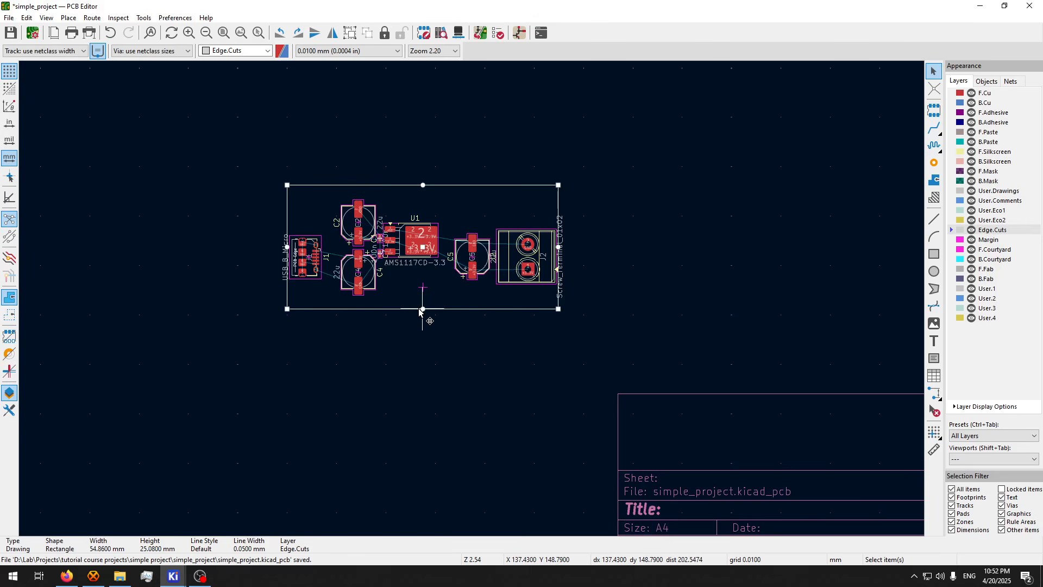
click(405, 390)
scroll(440, 342, up, 4)
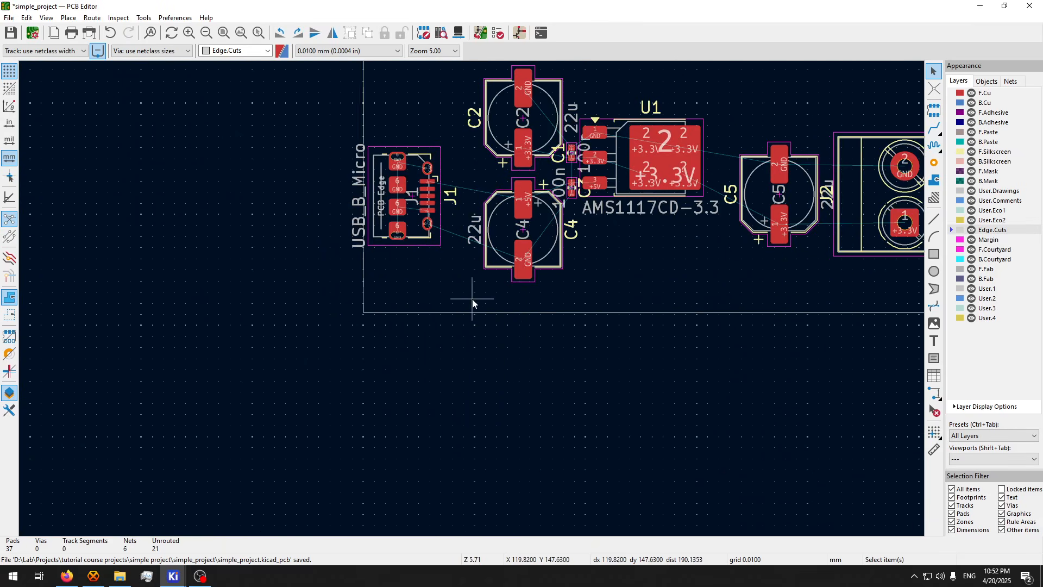
right_click(422, 229)
key(Escape)
key(ctrl+s)
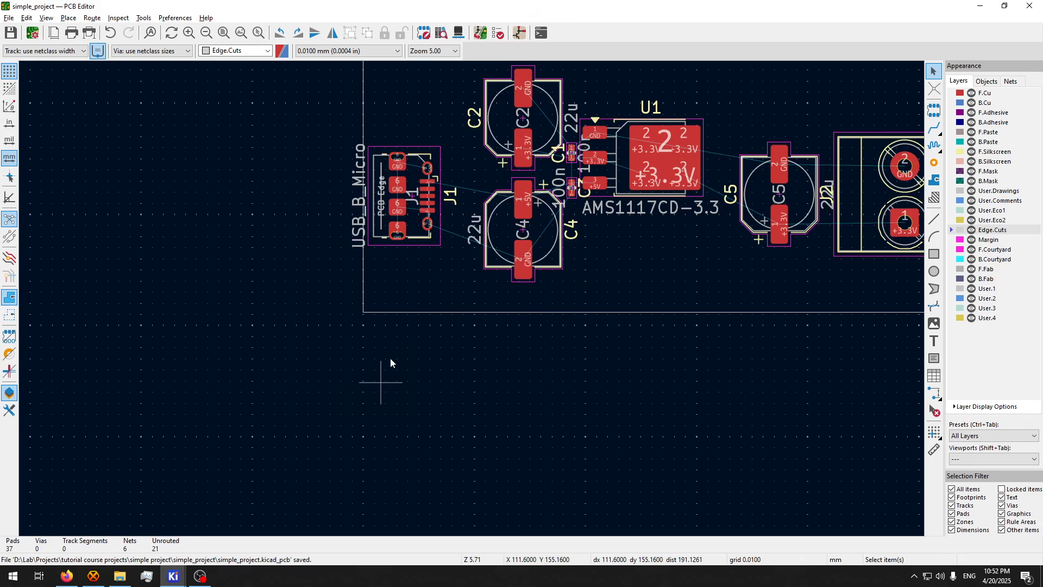
- Examine the component placement and J1's position at the board edge in the 3D viewer, and close it
key(alt+3)
drag(630, 403, 255, 322)
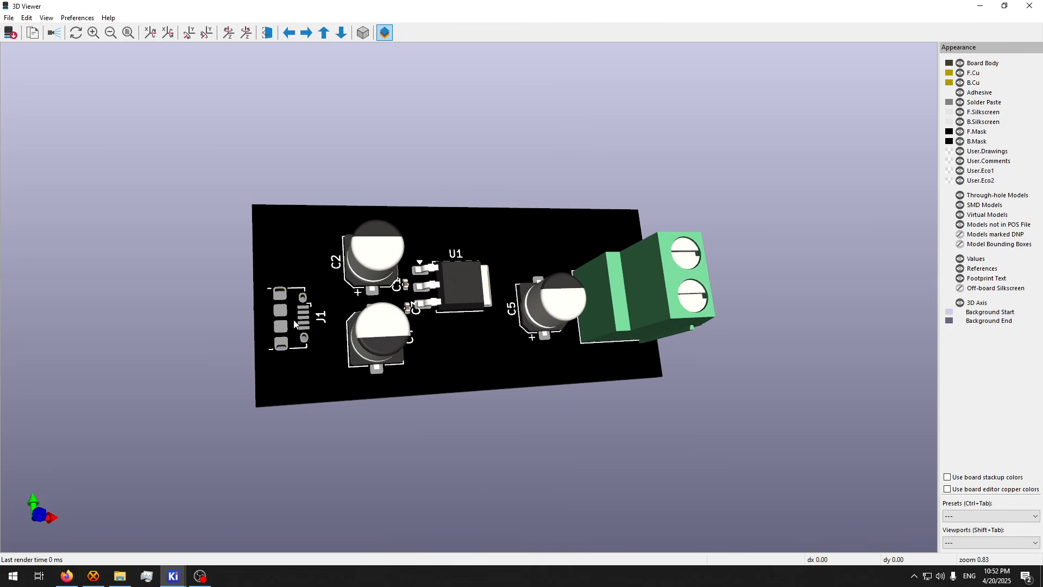
click(1038, 2)
- Move USB connector J1 slightly, keeping it just inside the board's left edge
scroll(396, 210, down, 2)
middle_drag(395, 209, 418, 343)
scroll(419, 345, up, 5)
click(525, 232)
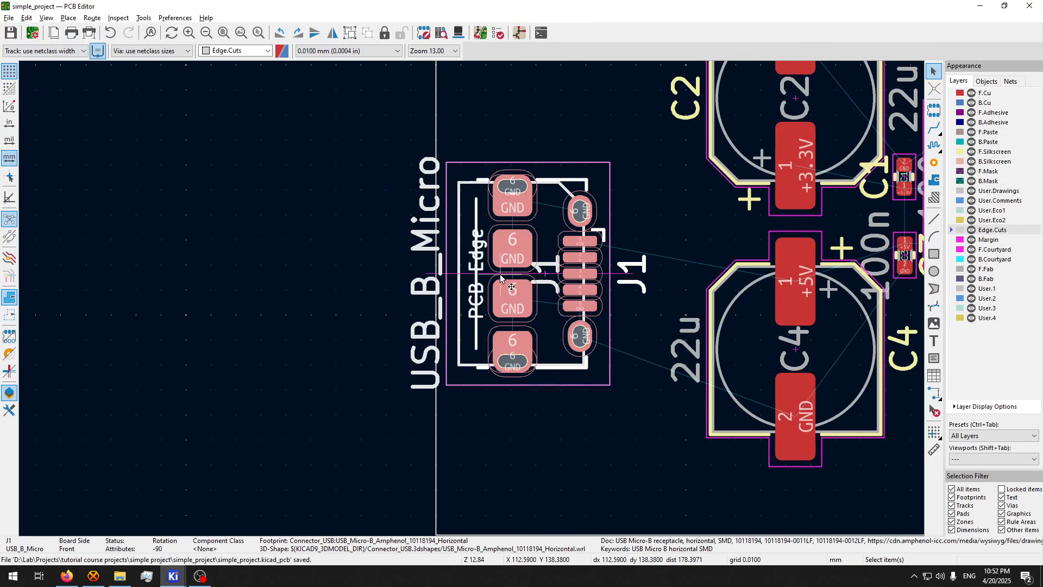
key(m)
click(526, 228)
scroll(526, 228, down, 4)
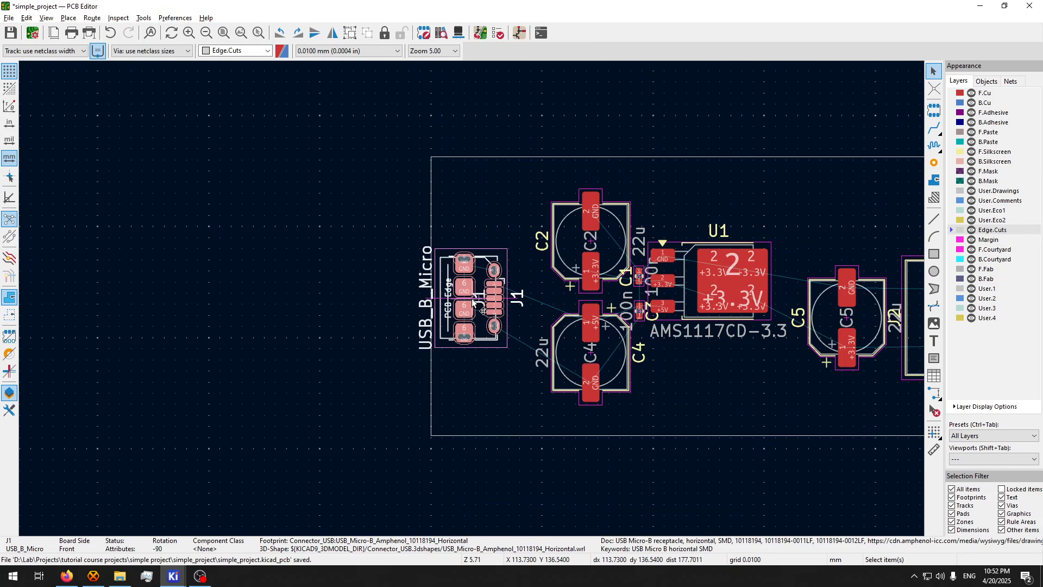
scroll(473, 302, up, 1)
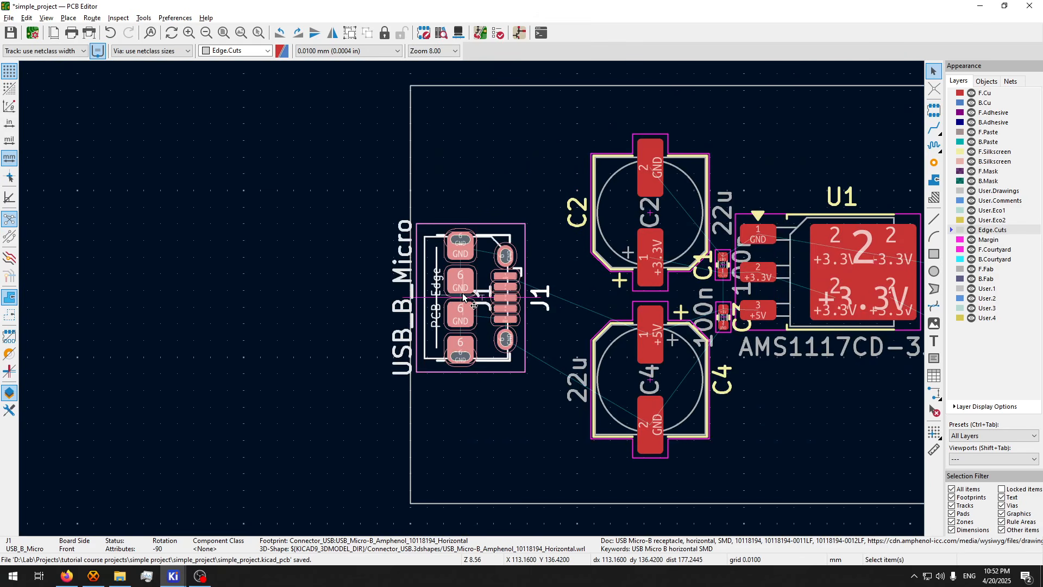
- Browse the 3D model library from J1's footprint properties and expand the Connector_USB.3dshapes folder
double_click(462, 292)
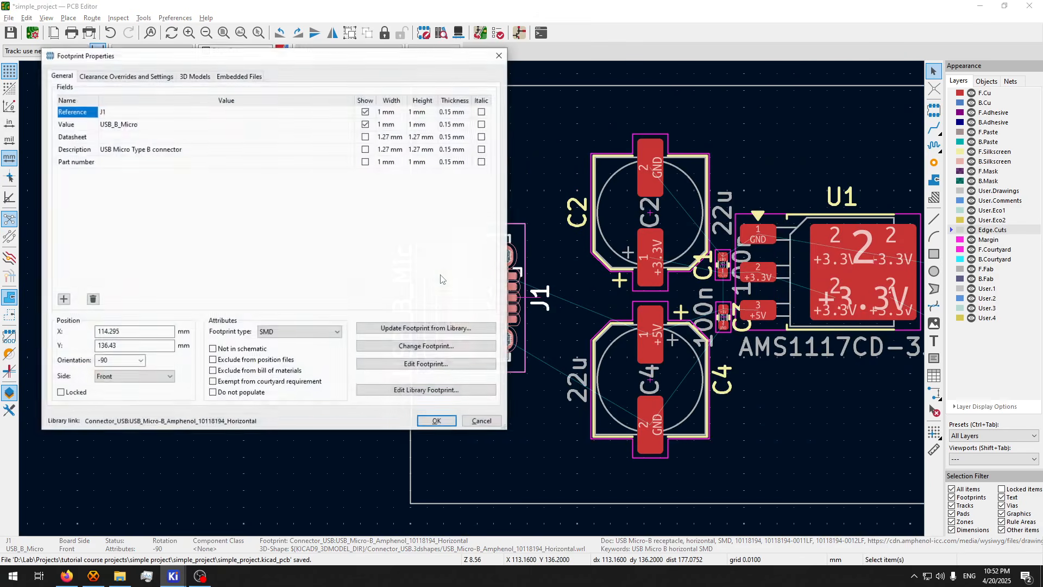
click(195, 77)
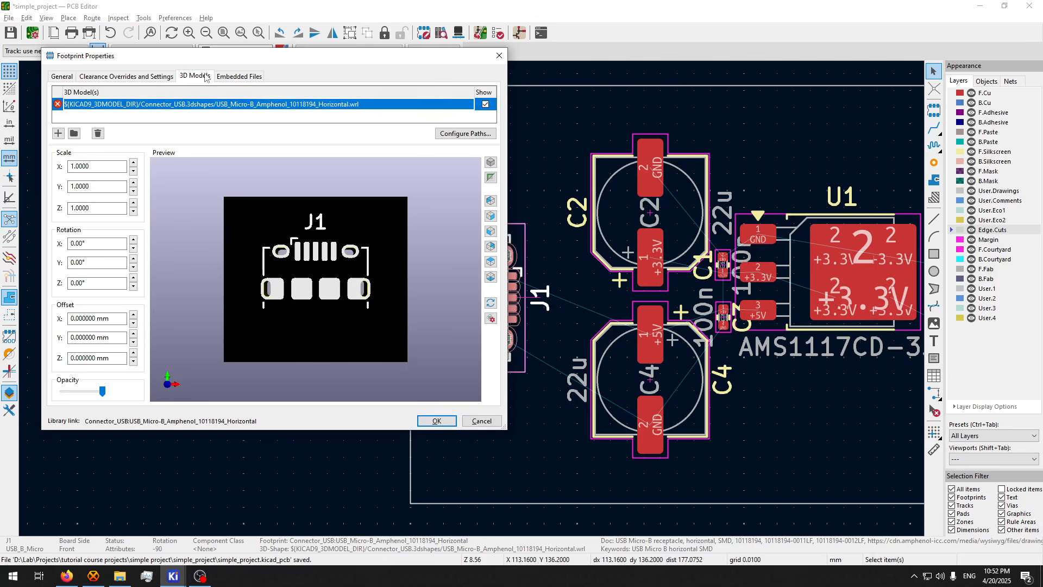
click(74, 133)
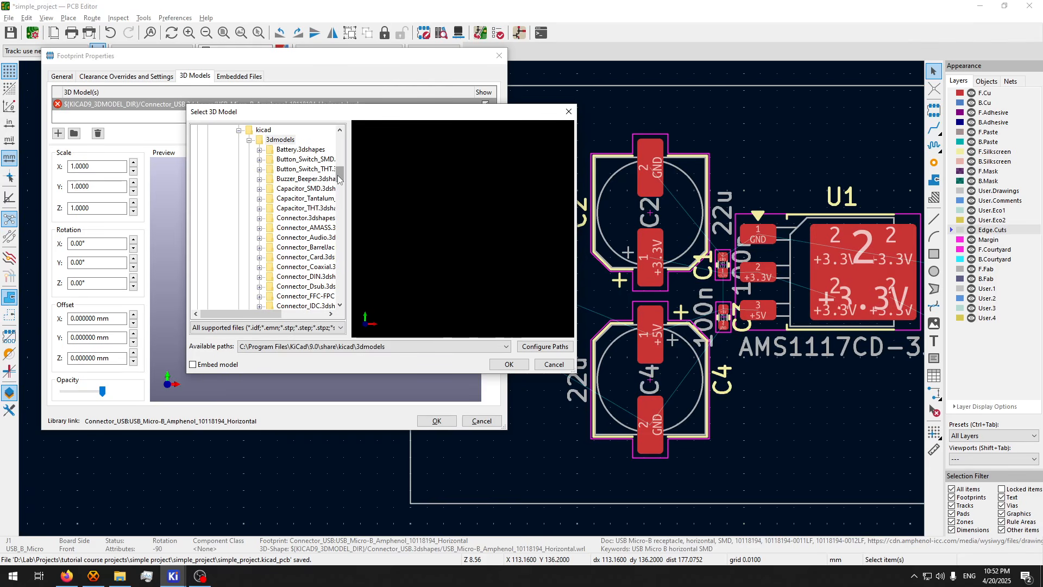
scroll(339, 180, down, 1)
drag(345, 116, 368, 148)
scroll(350, 222, up, 5)
scroll(332, 292, down, 3)
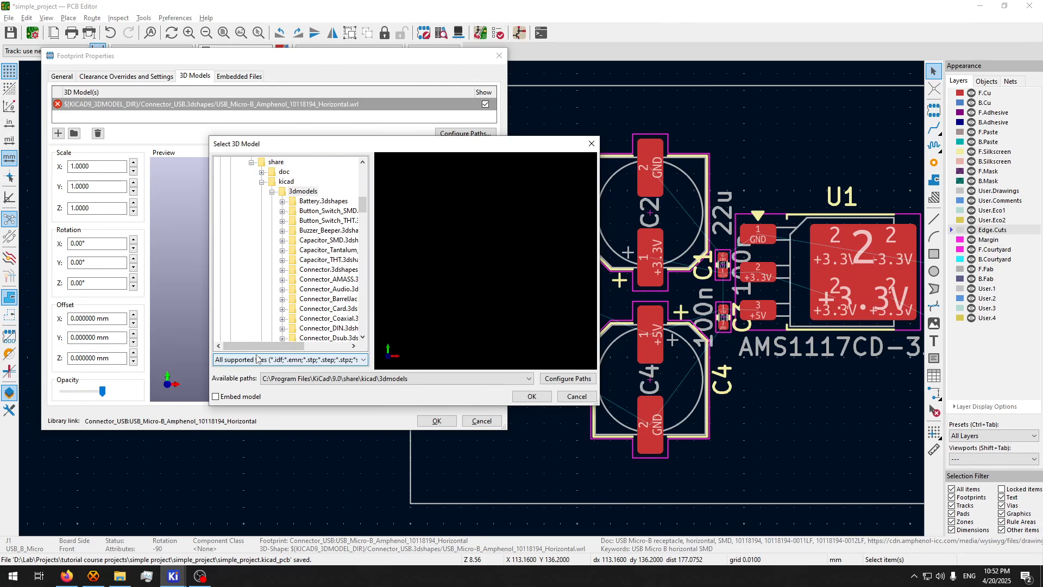
drag(268, 349, 300, 353)
scroll(321, 305, down, 3)
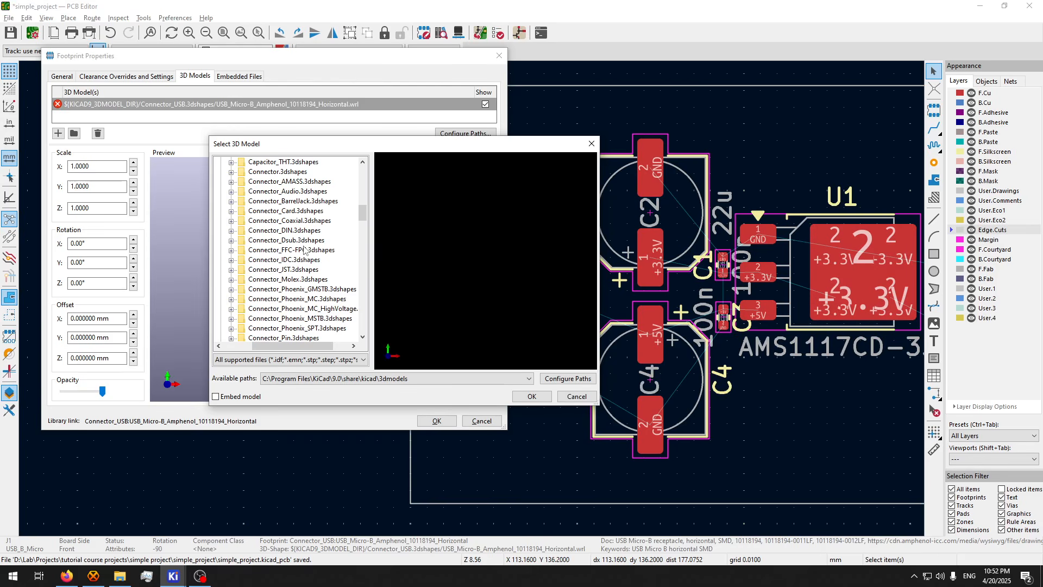
scroll(321, 276, down, 6)
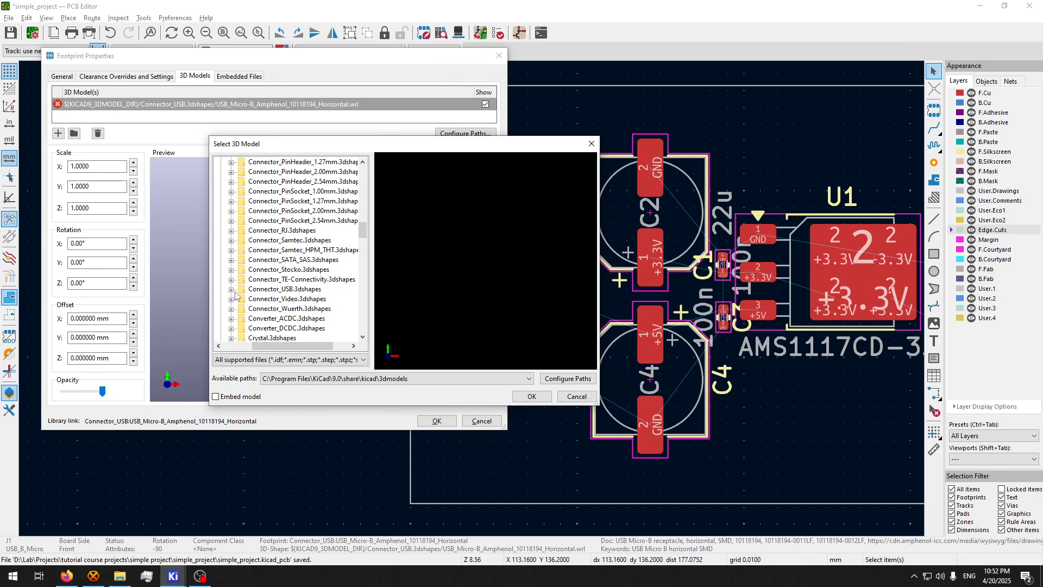
click(234, 292)
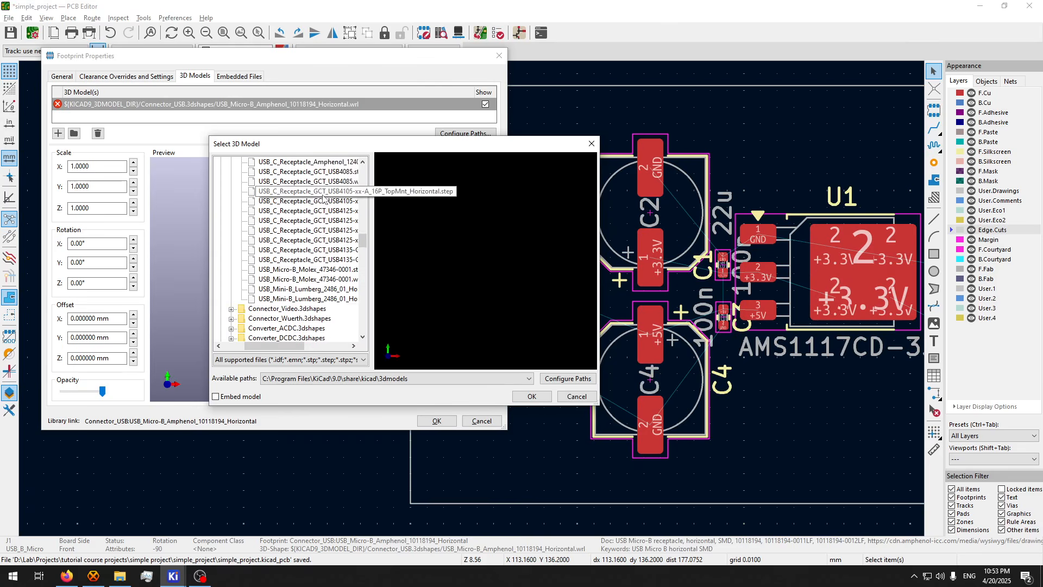
scroll(324, 207, down, 2)
click(328, 231)
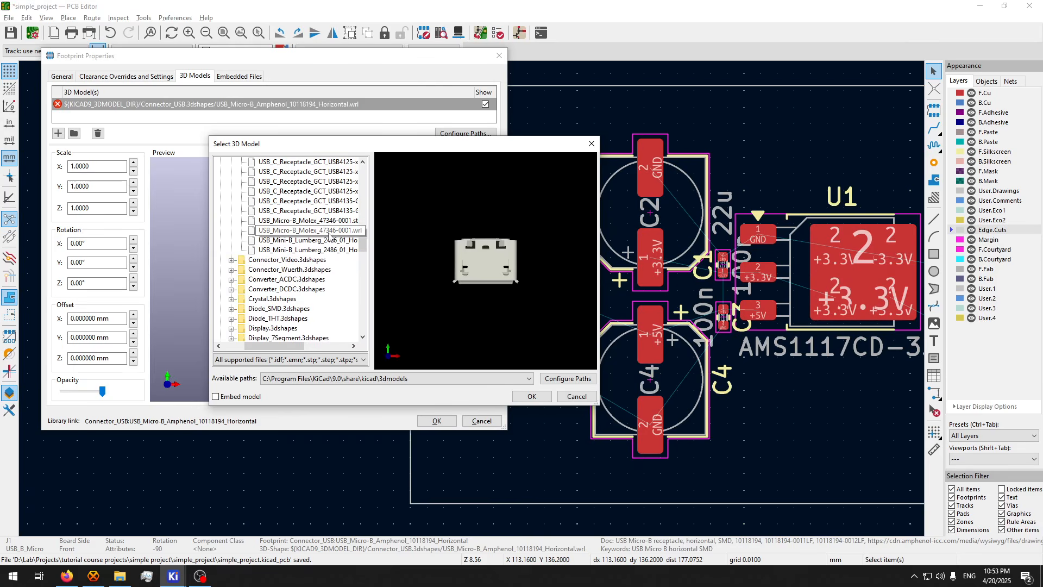
drag(384, 247, 582, 188)
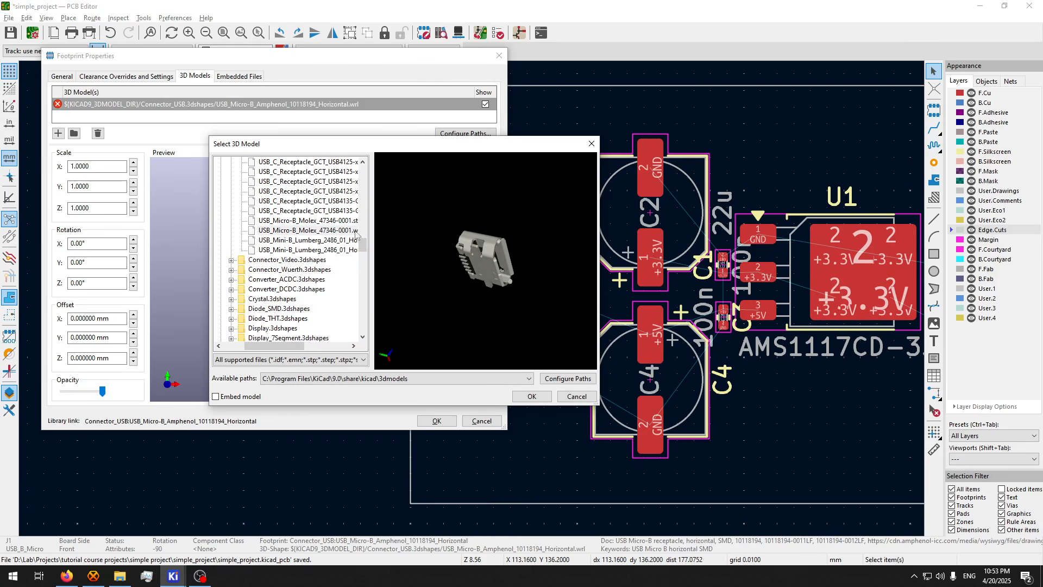
click(325, 237)
click(327, 220)
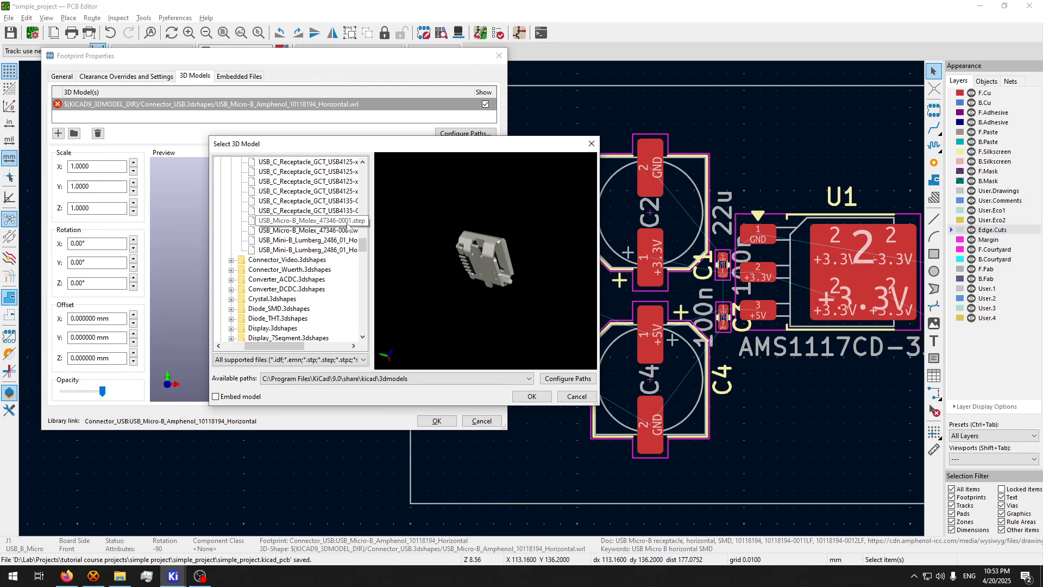
click(577, 396)
click(482, 421)
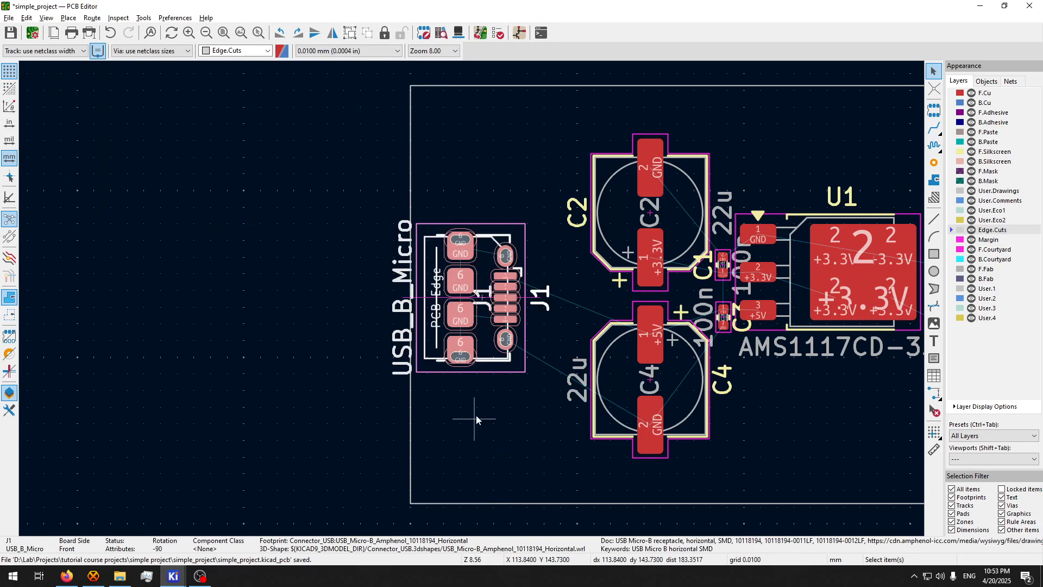
- Switch to the Schematic Editor and search the footprint library for "usb micro molex" from J1's symbol properties
mouse_move(173, 575)
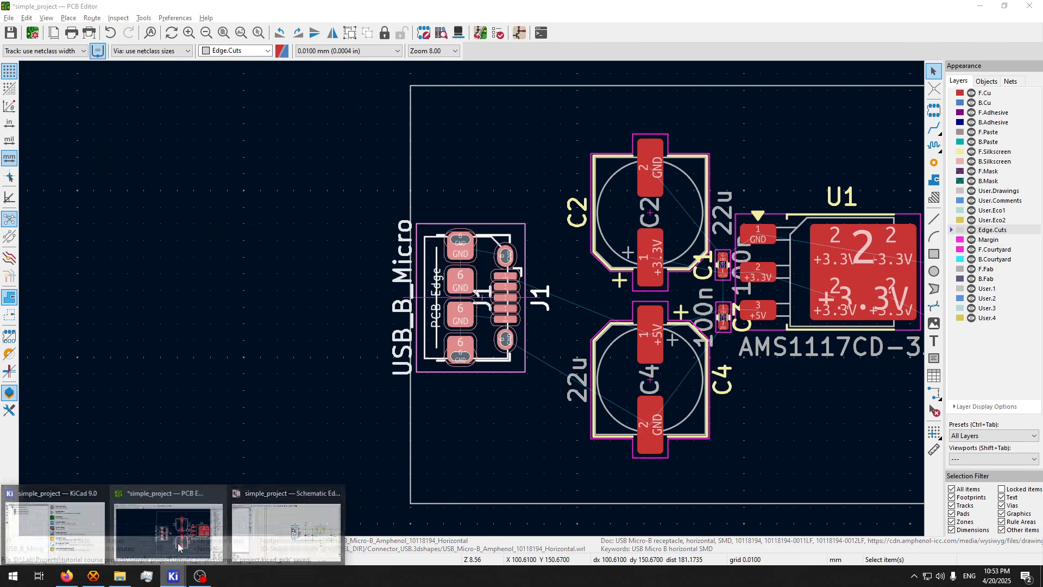
click(266, 525)
double_click(593, 282)
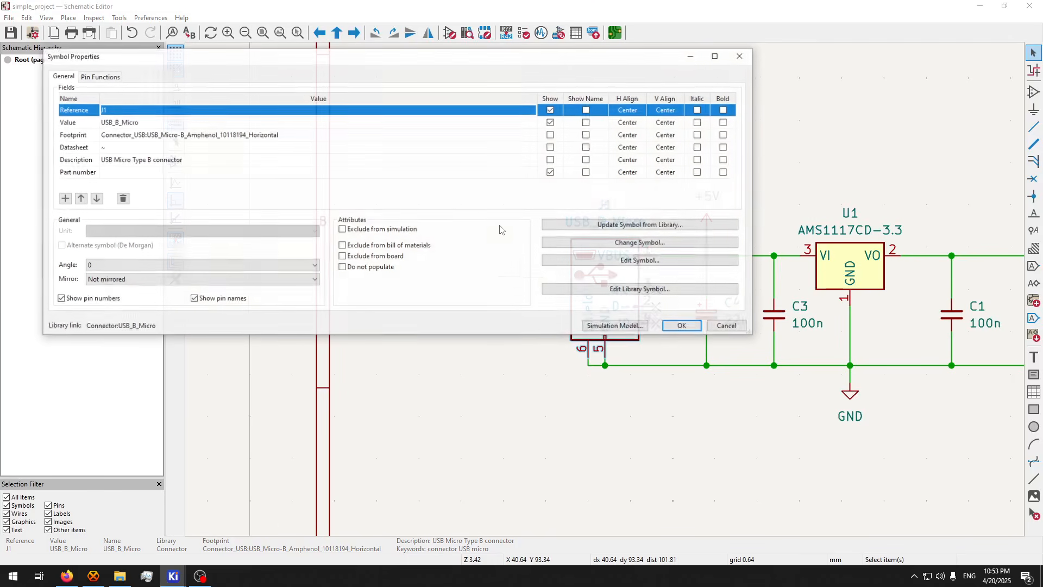
click(294, 138)
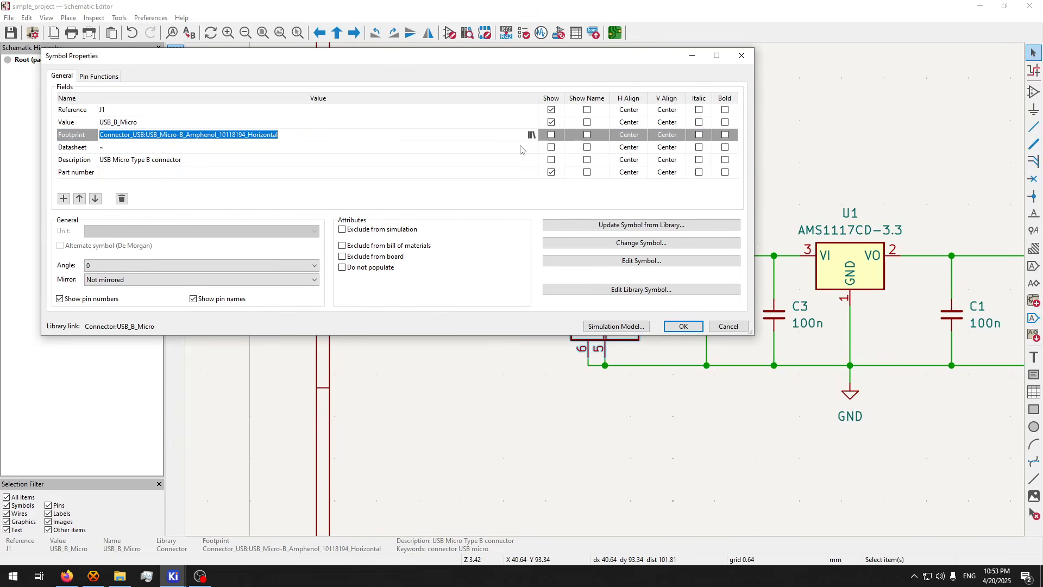
click(531, 135)
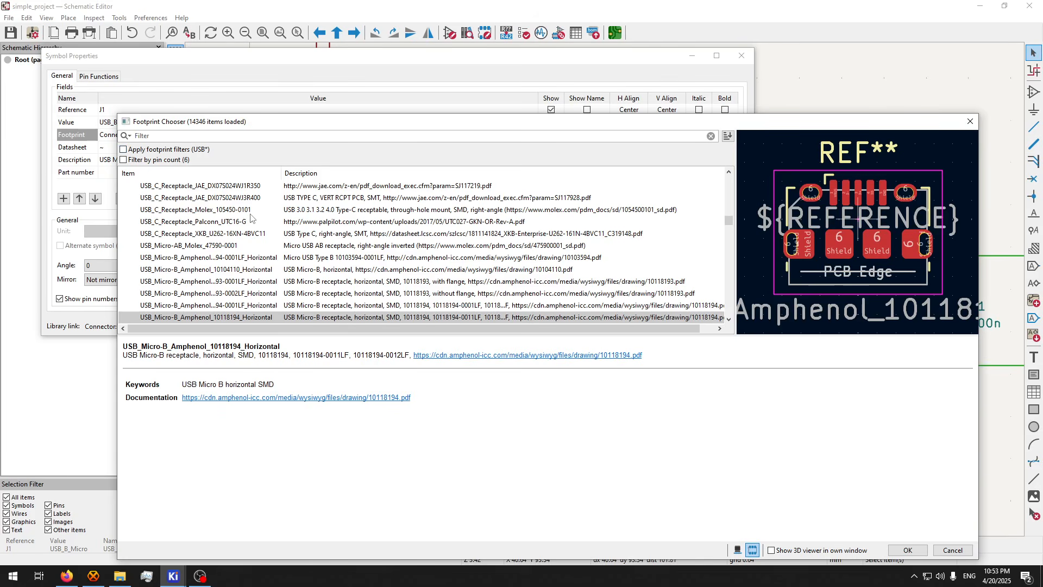
click(209, 258)
click(253, 136)
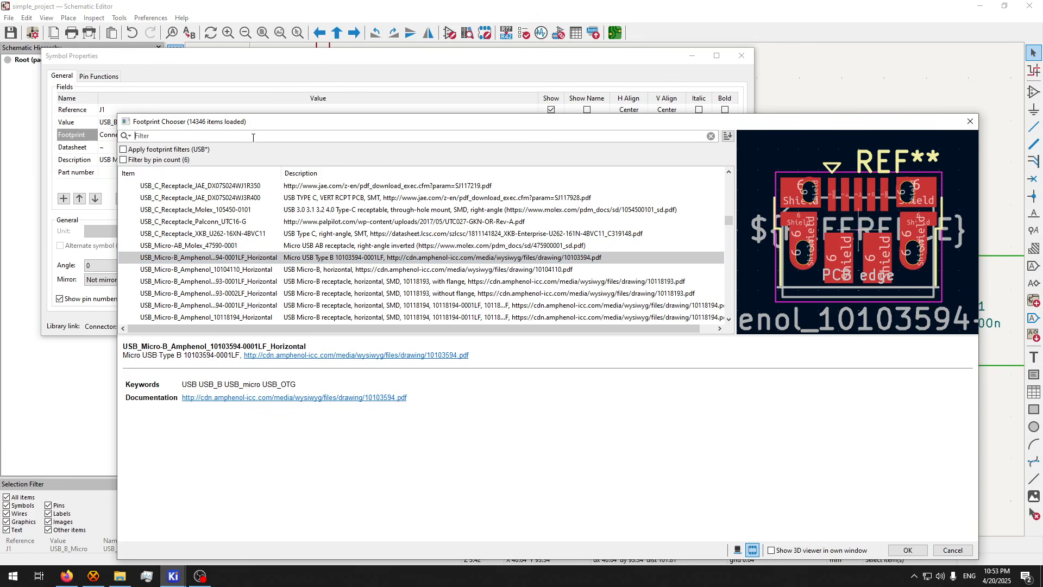
text(usb )
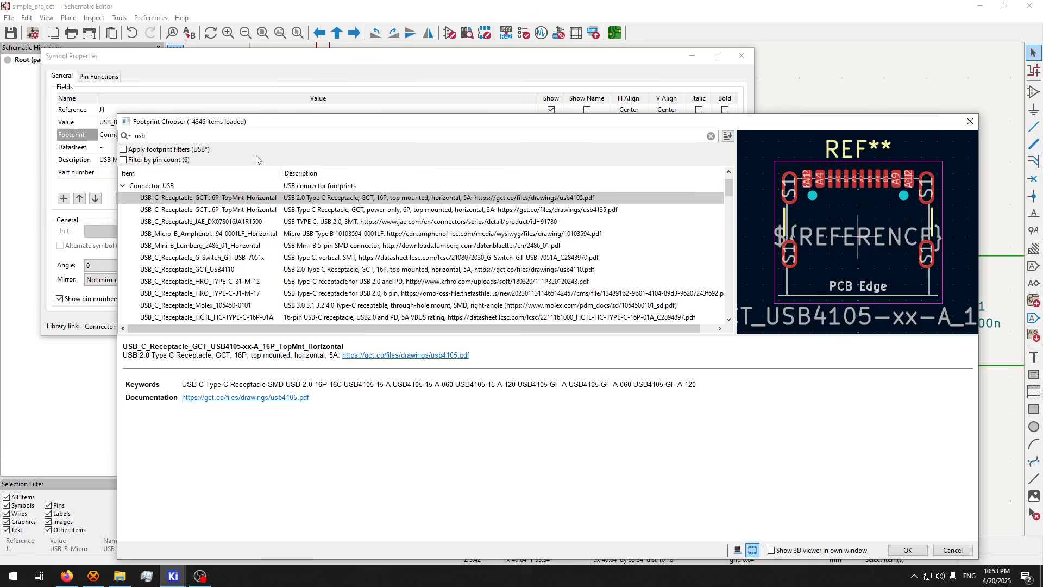
text(micro )
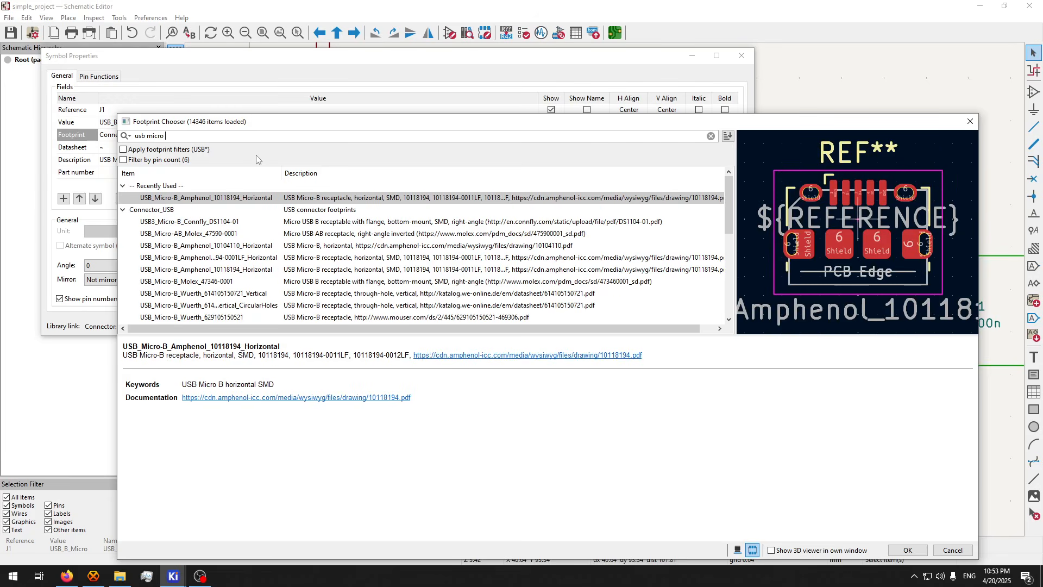
text(molex)
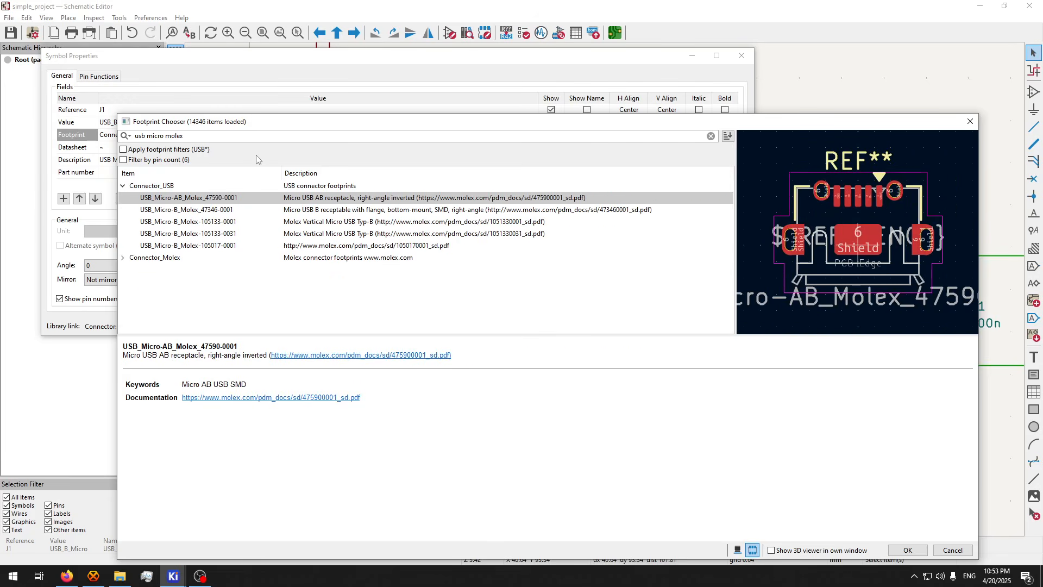
- Assign the footprint USB_Micro-B_Molex_47346-0001 to J1 and save the schematic
click(243, 210)
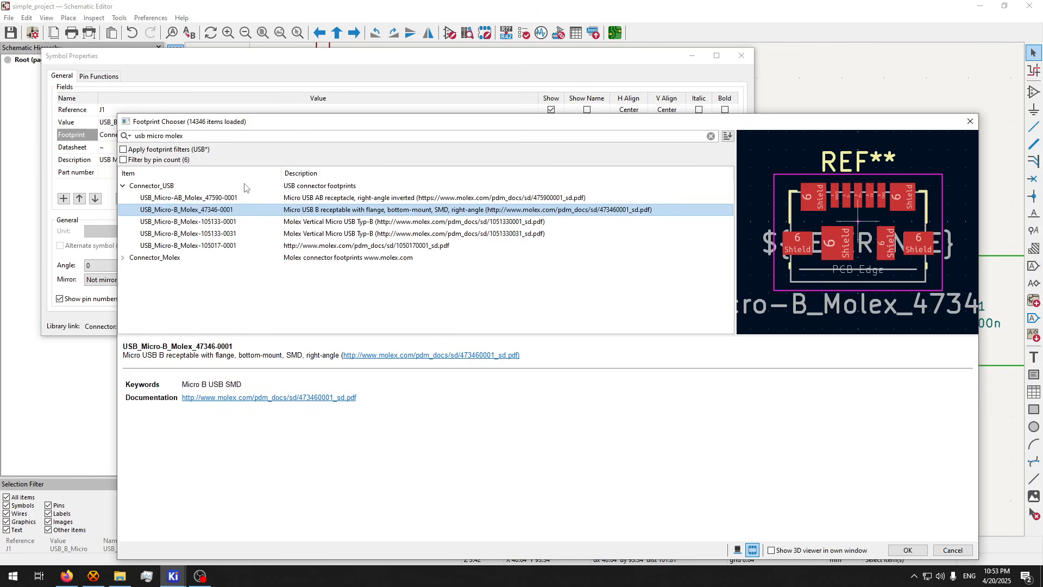
double_click(200, 210)
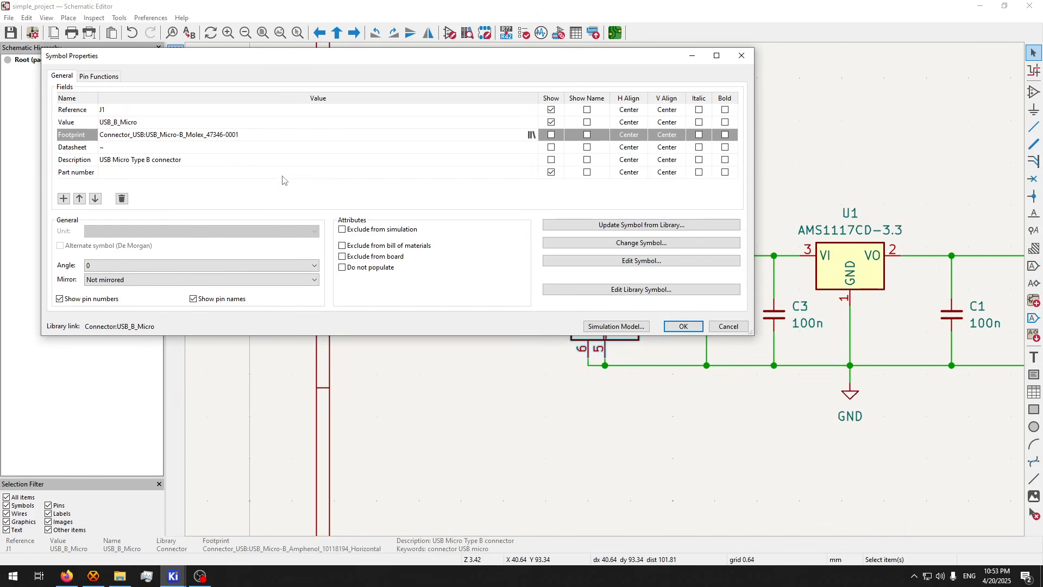
click(683, 326)
key(ctrl+s)
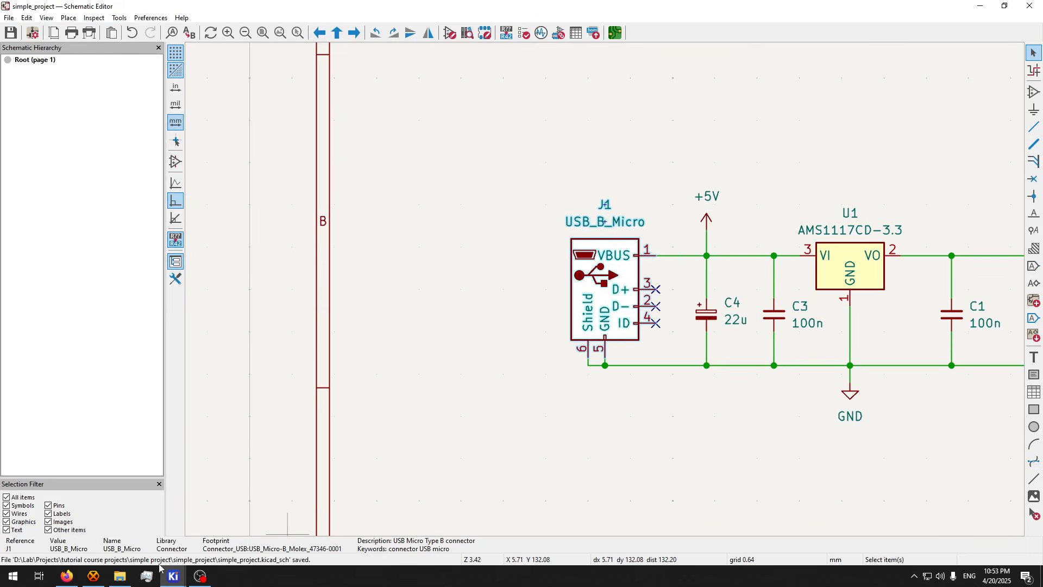
- Return to the PCB Editor and update the board from the schematic to replace J1's footprint
mouse_move(173, 576)
click(198, 537)
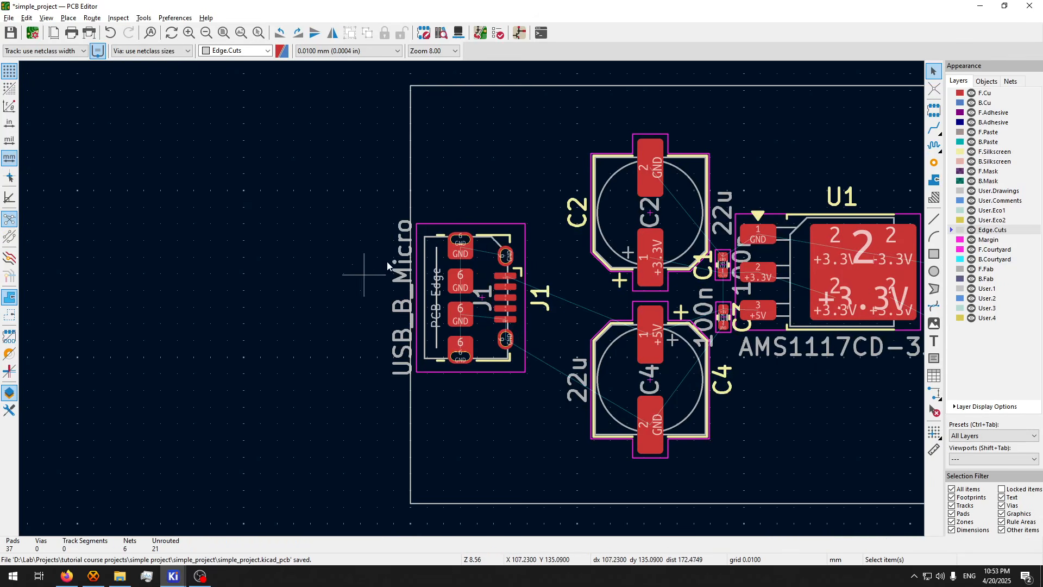
click(480, 32)
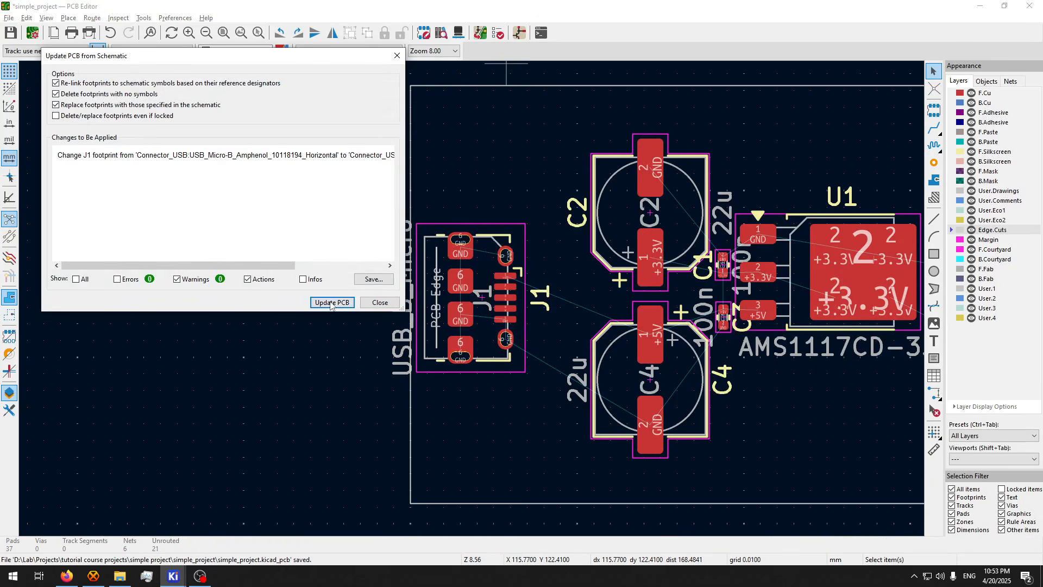
click(332, 303)
click(380, 302)
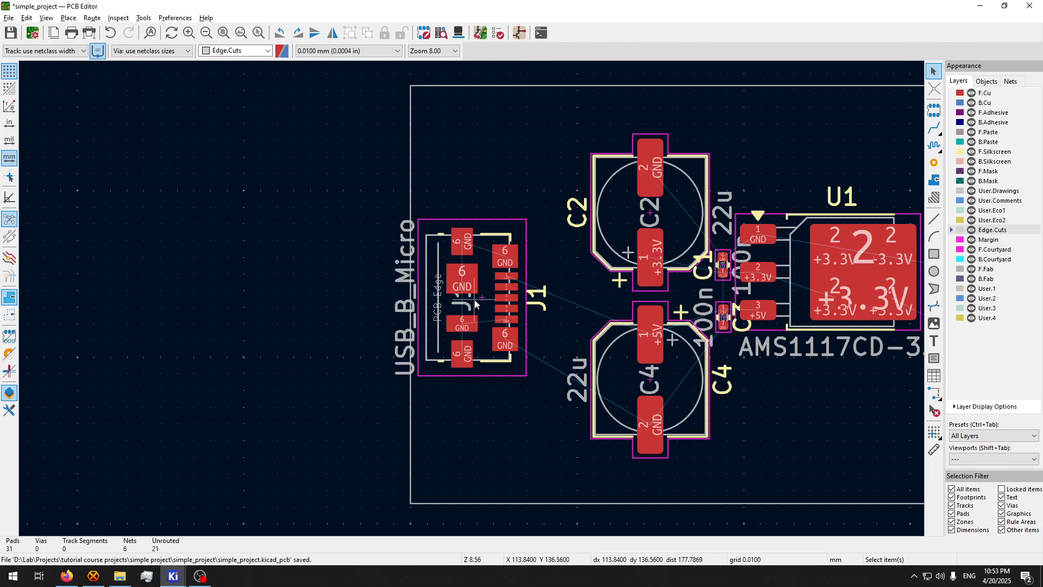
- Examine the new J1 connector and its position at the board edge in the 3D viewer, and close it
scroll(475, 301, up, 3)
key(alt+3)
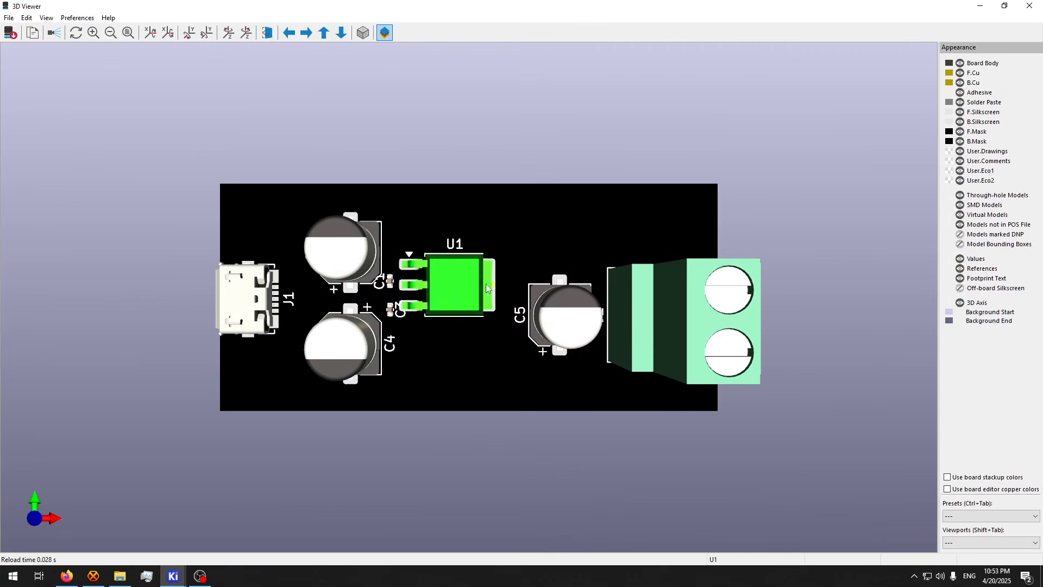
drag(190, 395, 317, 318)
scroll(161, 266, up, 3)
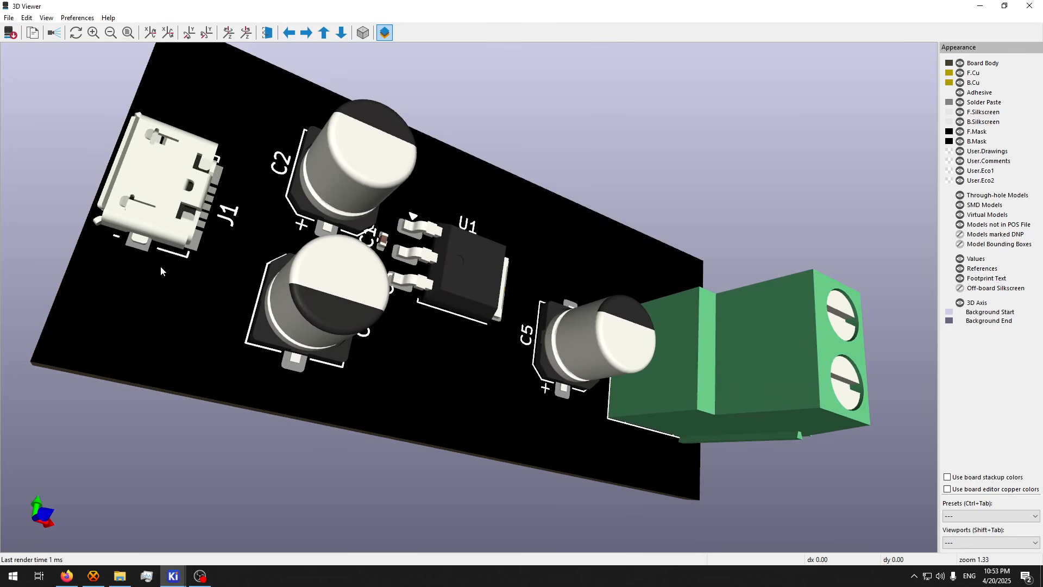
middle_drag(161, 266, 466, 203)
key(z)
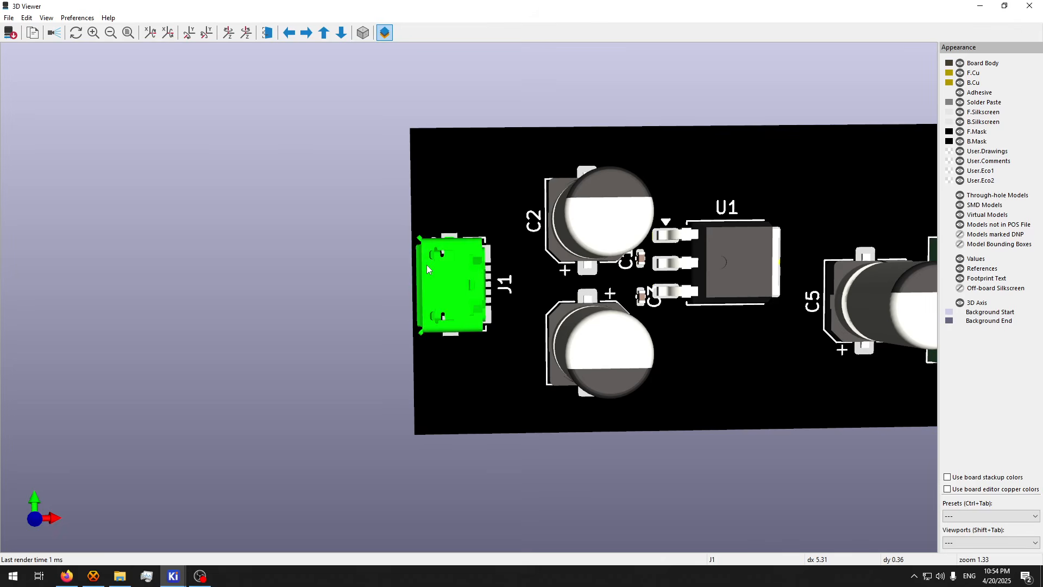
drag(518, 429, 489, 281)
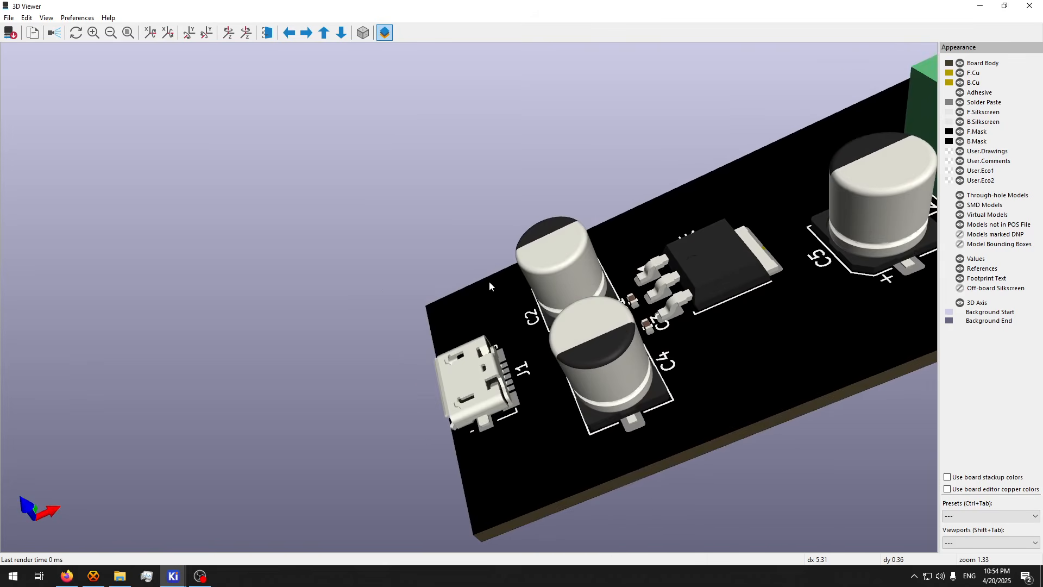
drag(516, 492, 550, 204)
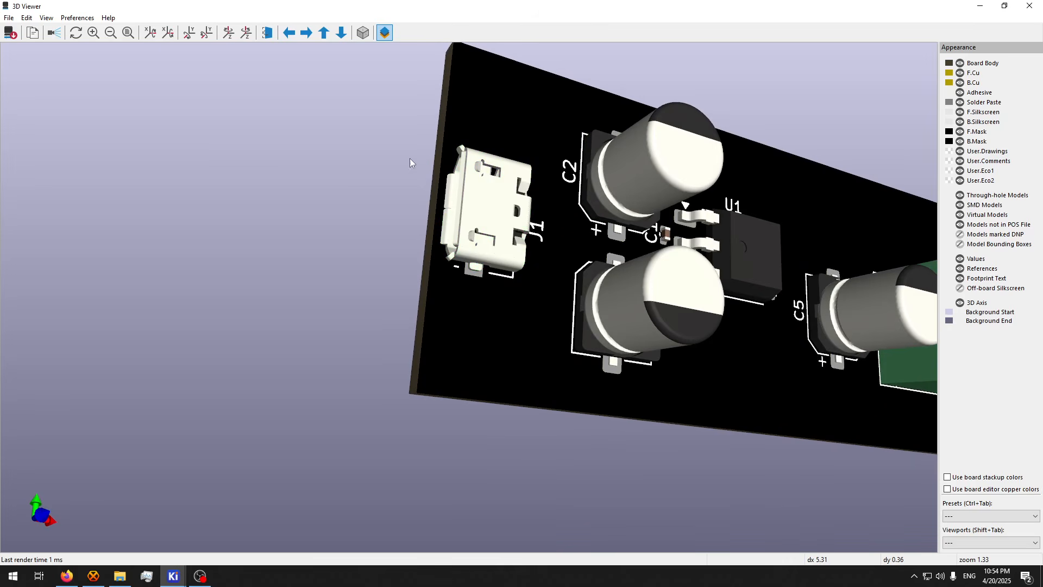
drag(501, 214, 484, 228)
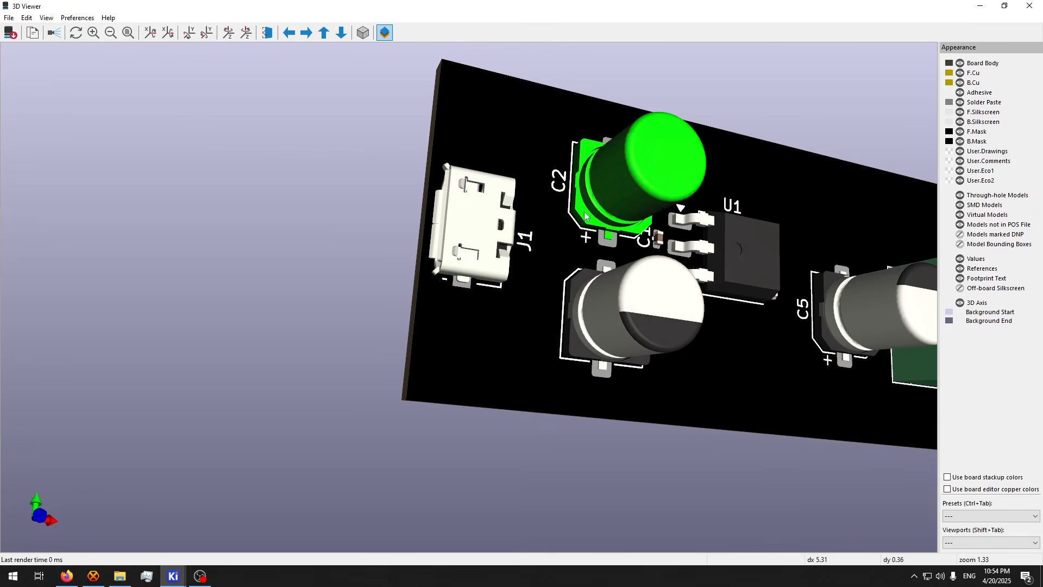
click(1030, 6)
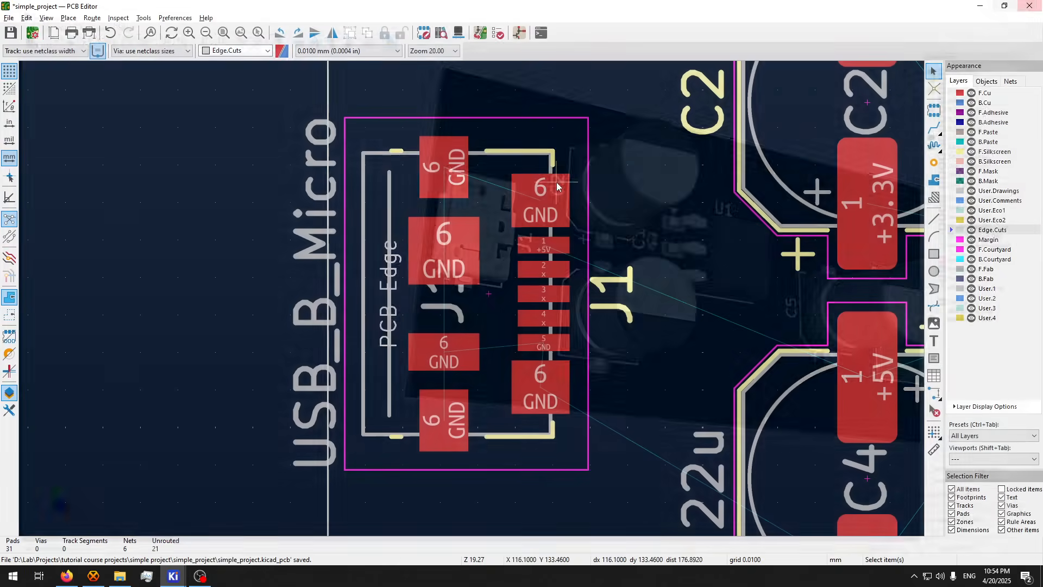
- Open J1's footprint properties, review its assigned 3D model, and close them without changes
click(368, 241)
double_click(368, 240)
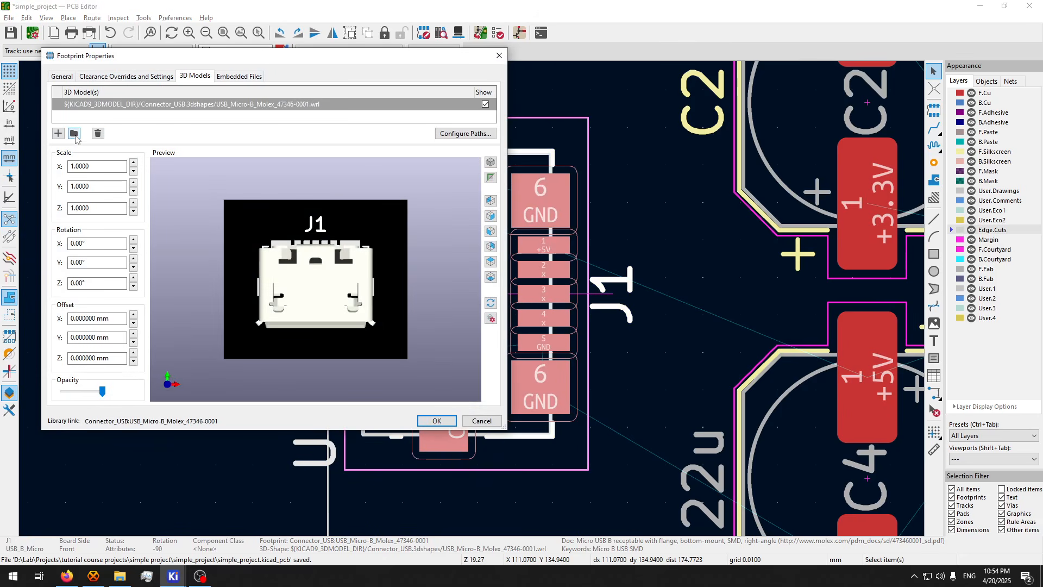
click(497, 420)
- Move J1 slightly closer to the left edge of the board outline
scroll(478, 326, down, 4)
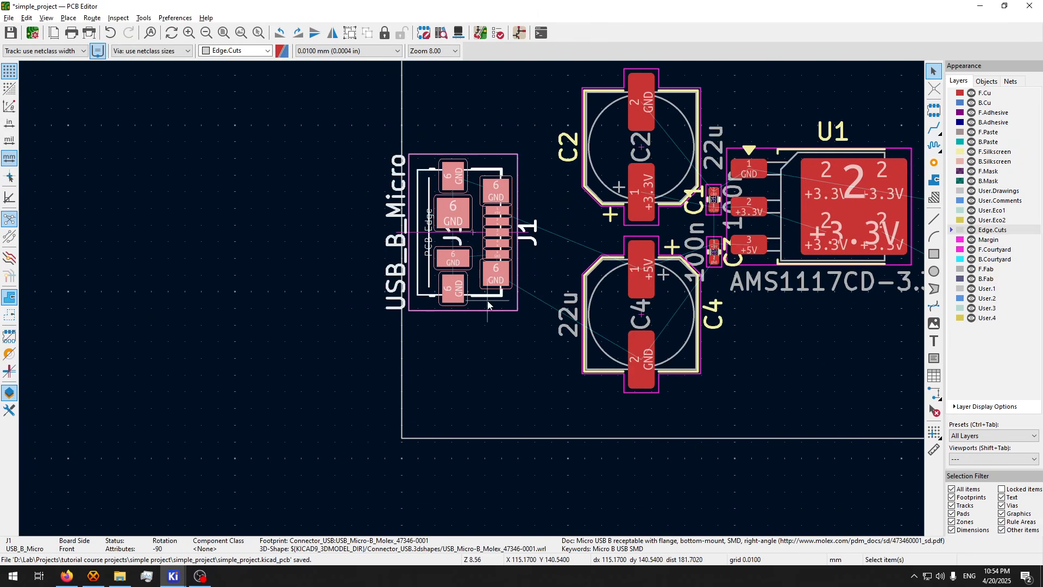
key(m)
click(491, 277)
- Move J2 up and against the board's right edge, roughly at mid-height of the outline
scroll(491, 280, down, 3)
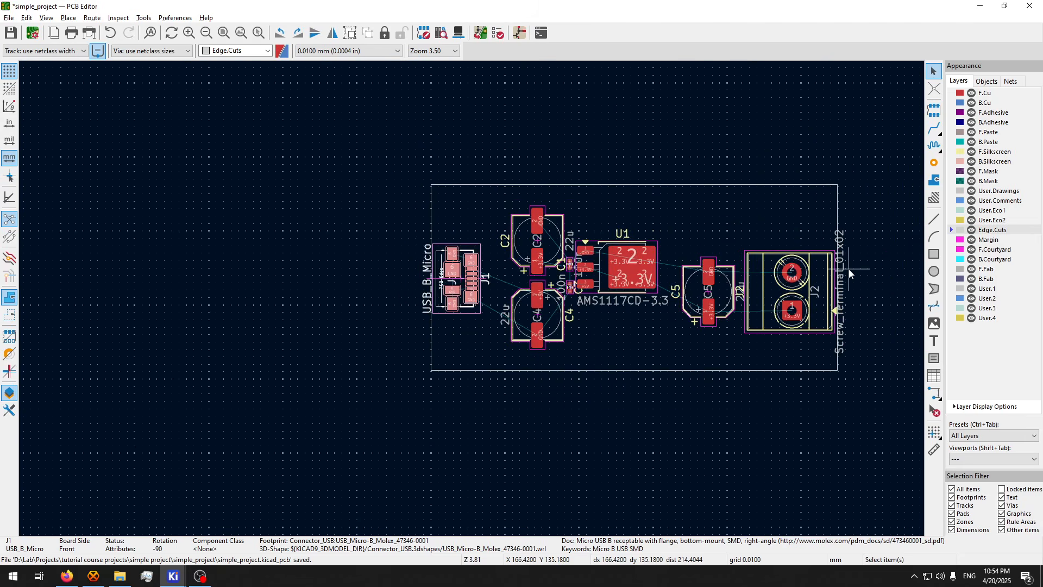
scroll(848, 269, up, 3)
click(420, 324)
key(m)
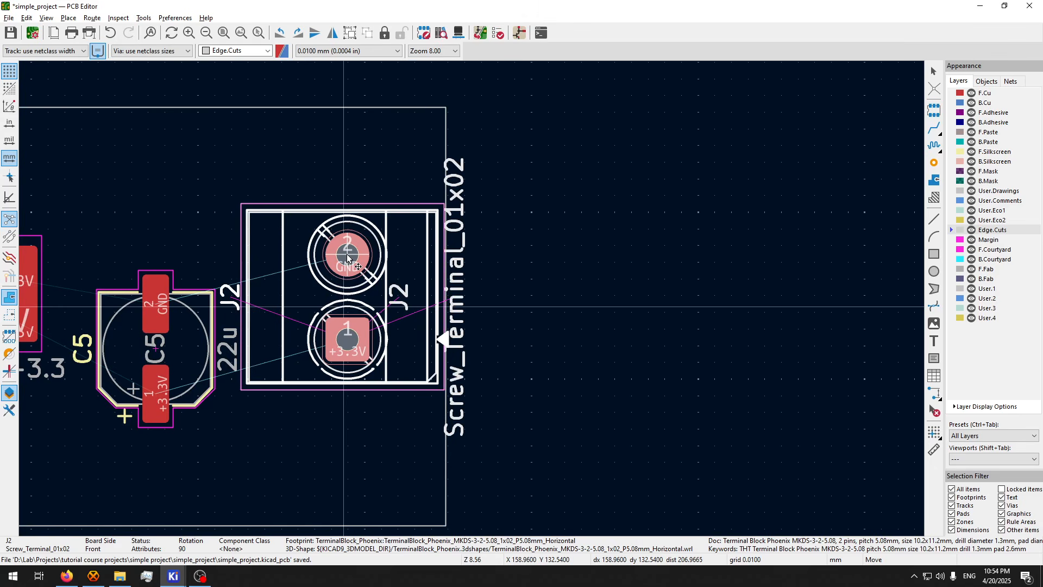
click(348, 266)
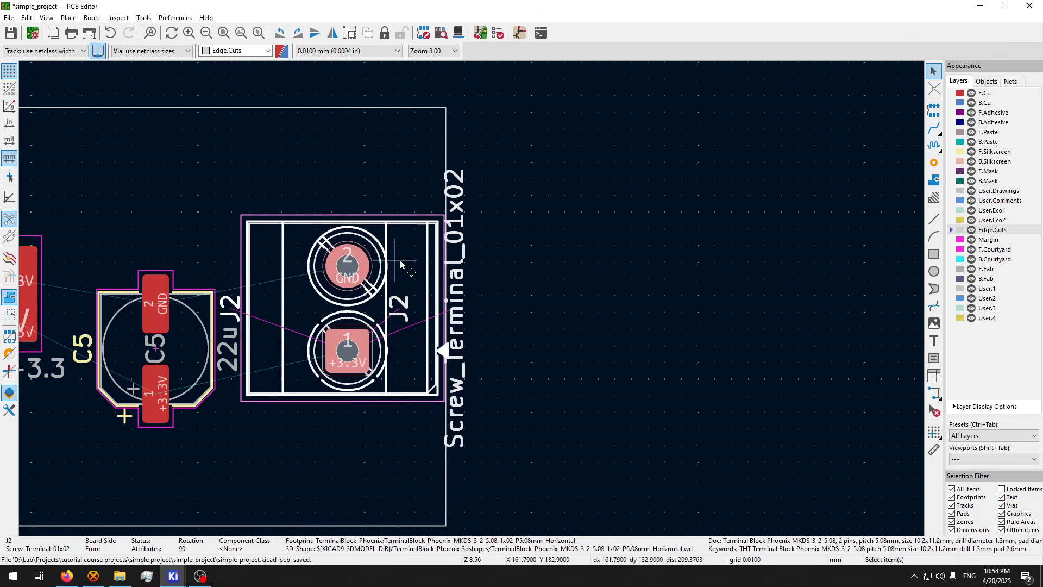
- Examine the whole board in the 3D viewer, checking J1 and J2 at the board edges, and close it
key(alt+3)
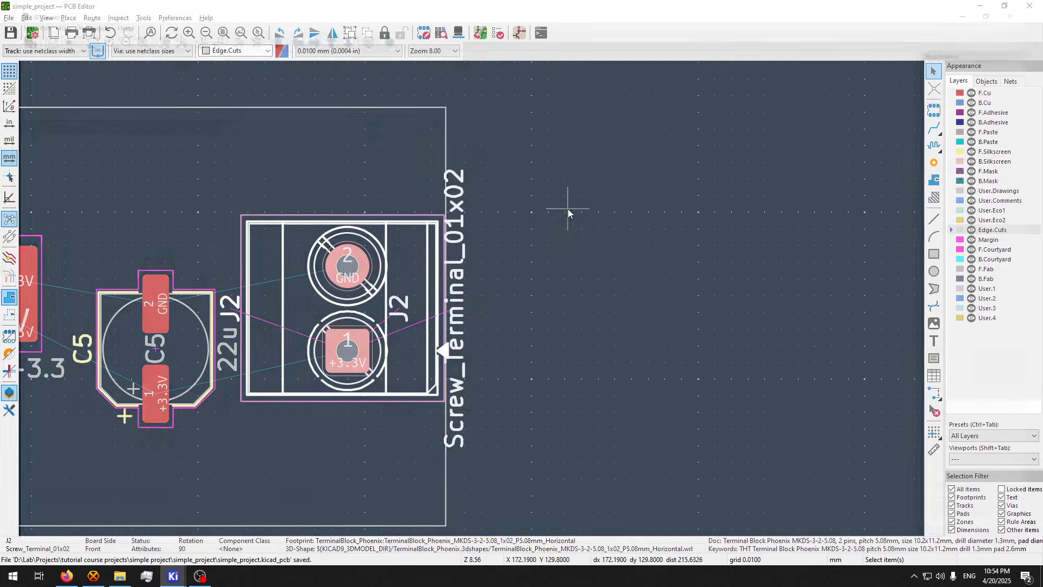
drag(470, 245, 546, 299)
scroll(543, 299, down, 3)
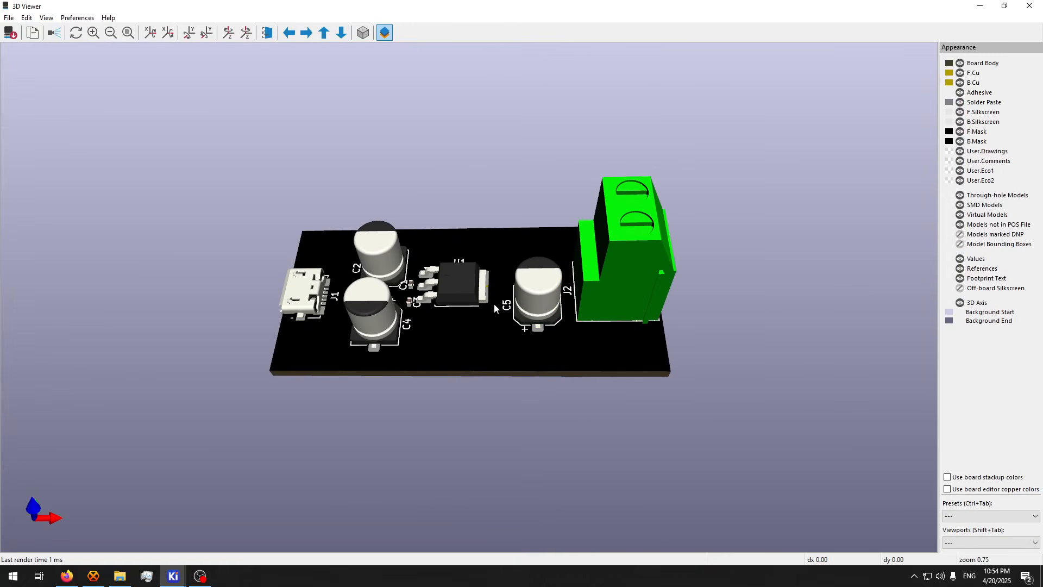
middle_click(494, 303)
scroll(473, 288, up, 2)
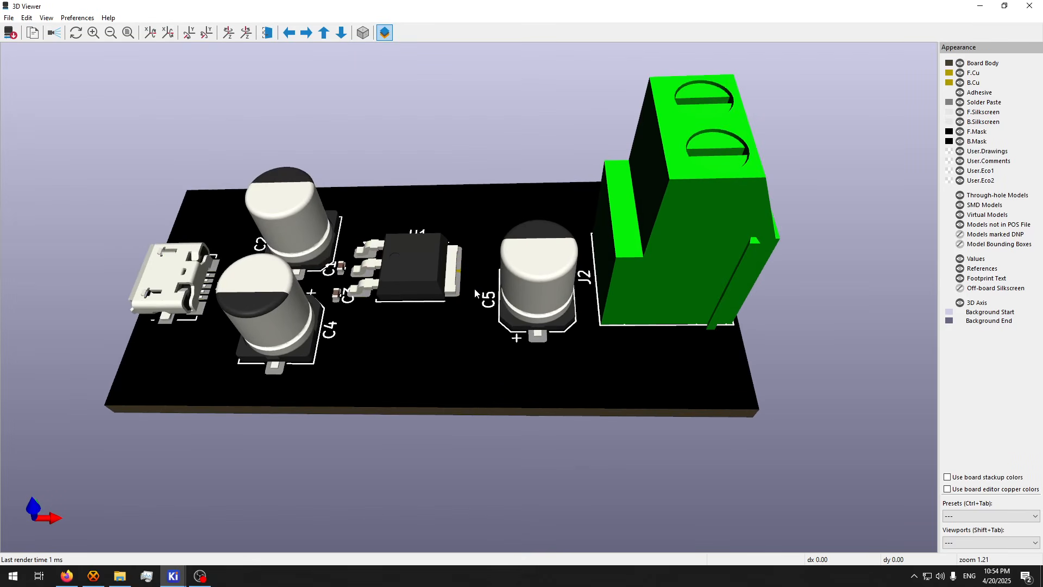
drag(474, 288, 406, 396)
scroll(524, 308, down, 3)
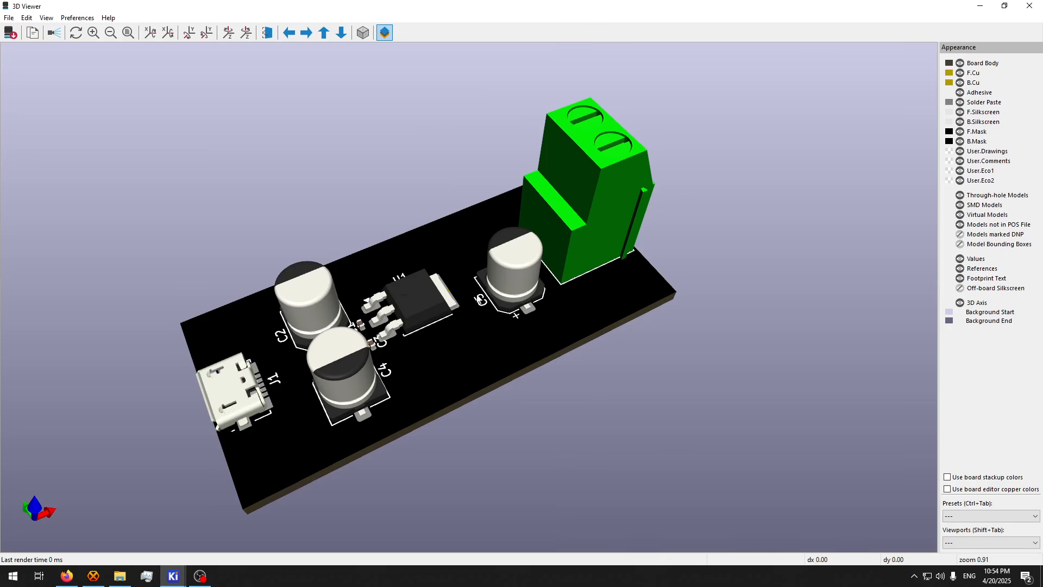
drag(396, 368, 401, 388)
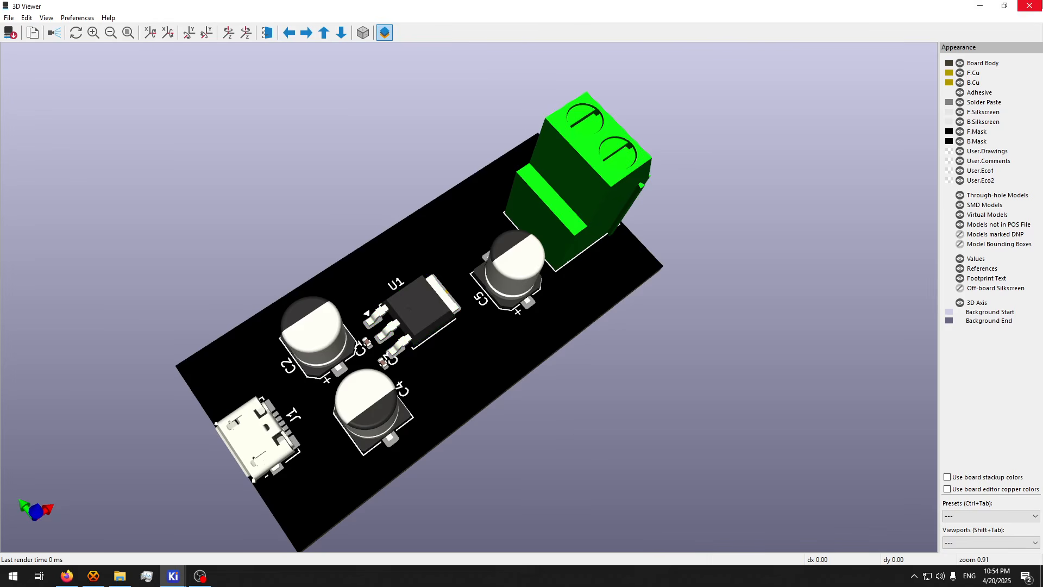
click(1030, 5)
- Start a filled copper zone on the B.Cu layer outside the board's upper-right corner, assigned to the GND net
scroll(549, 325, down, 4)
middle_drag(364, 370, 520, 308)
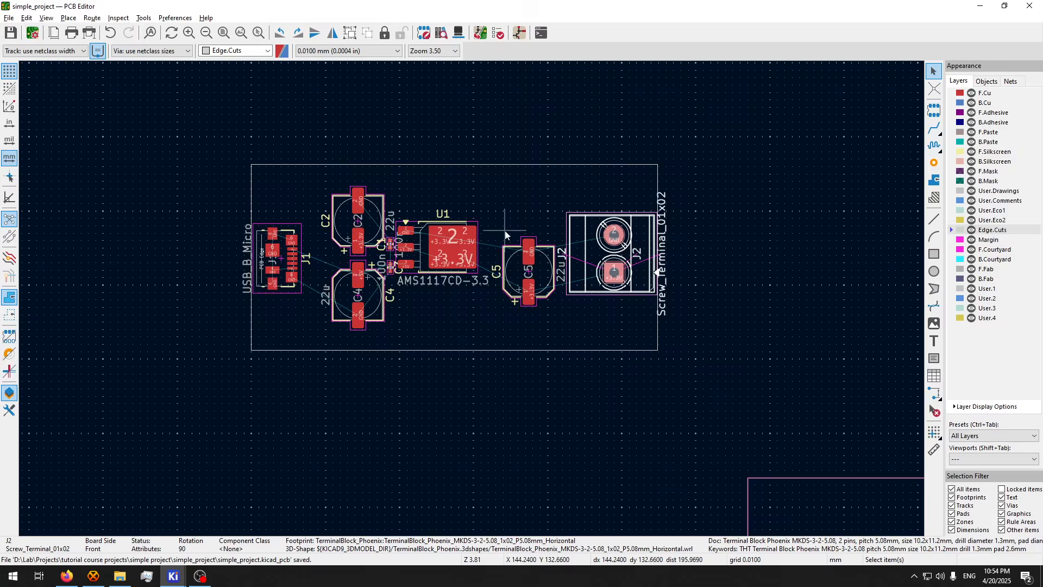
scroll(504, 230, up, 4)
scroll(345, 347, down, 2)
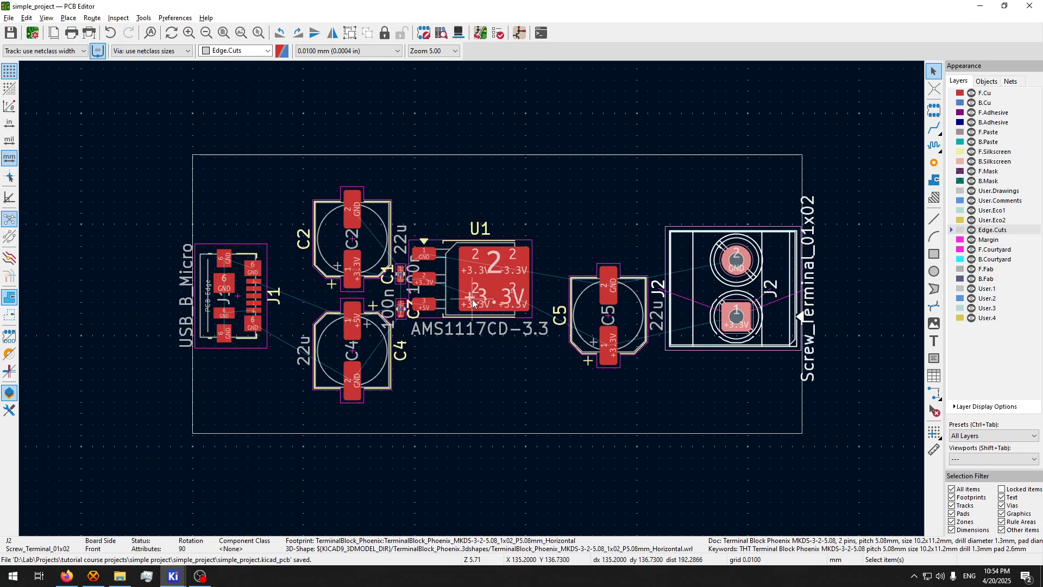
click(985, 103)
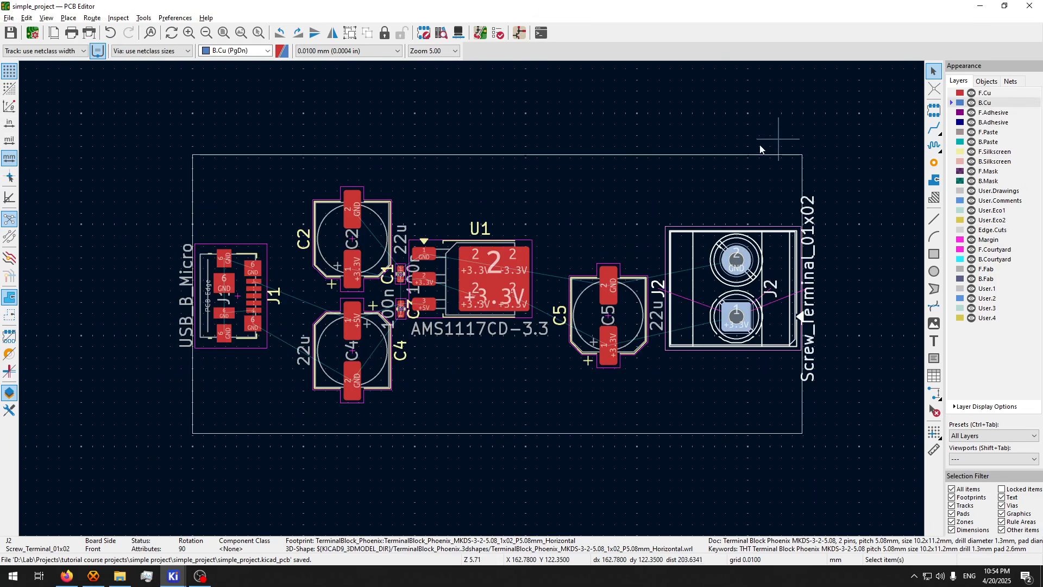
click(699, 147)
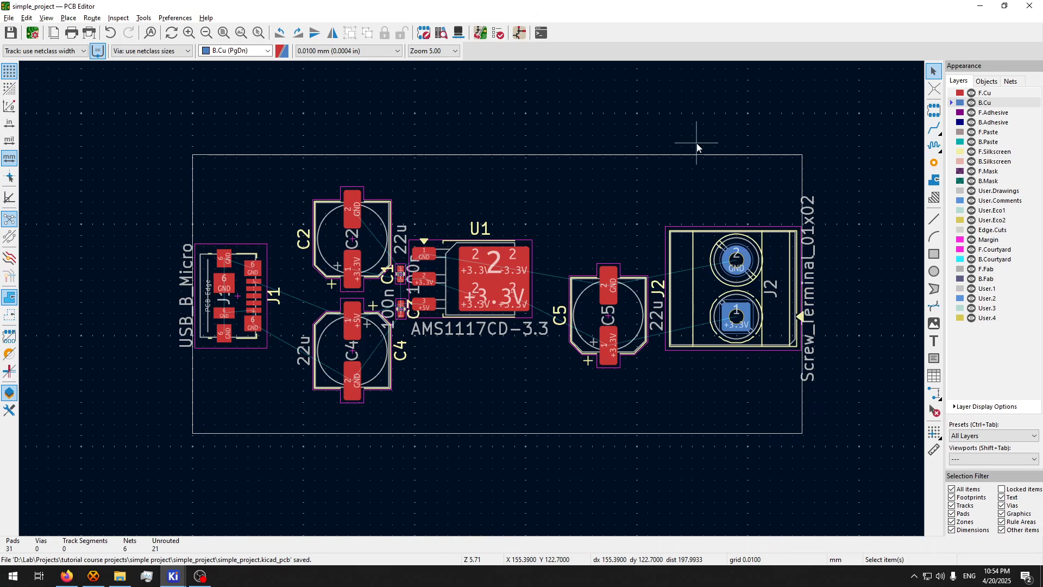
click(935, 184)
click(851, 122)
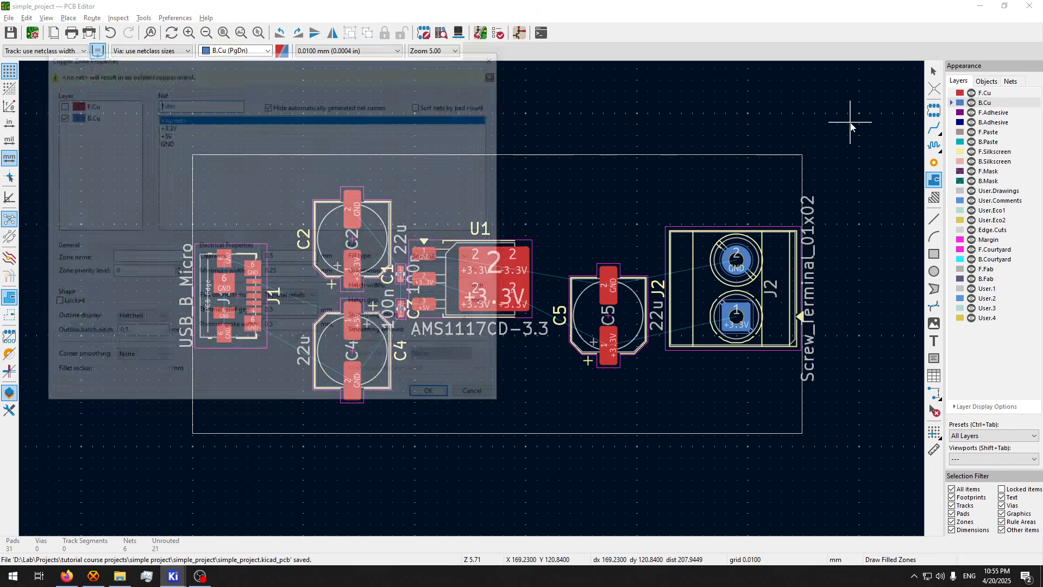
click(182, 145)
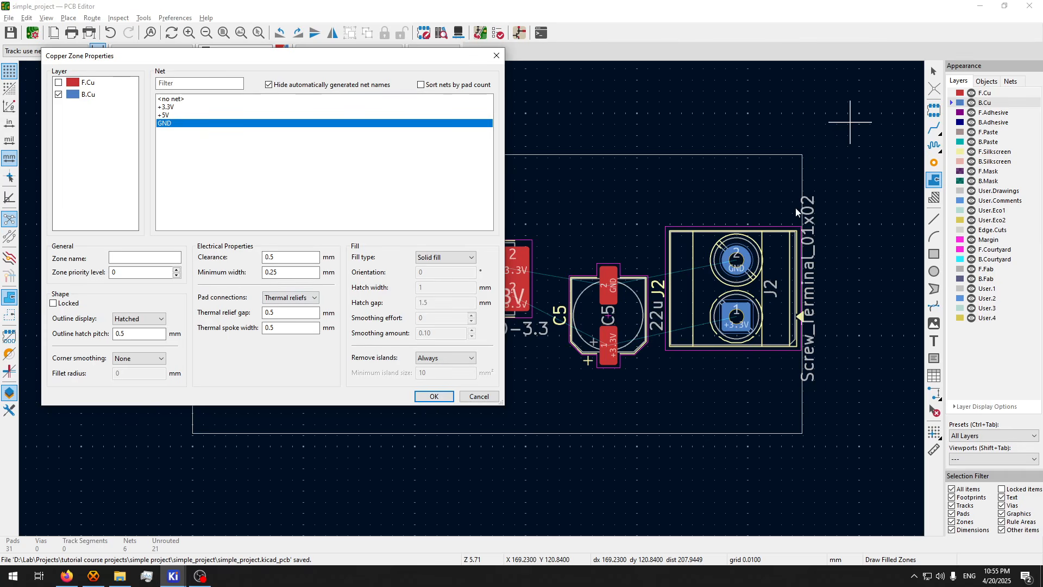
click(435, 396)
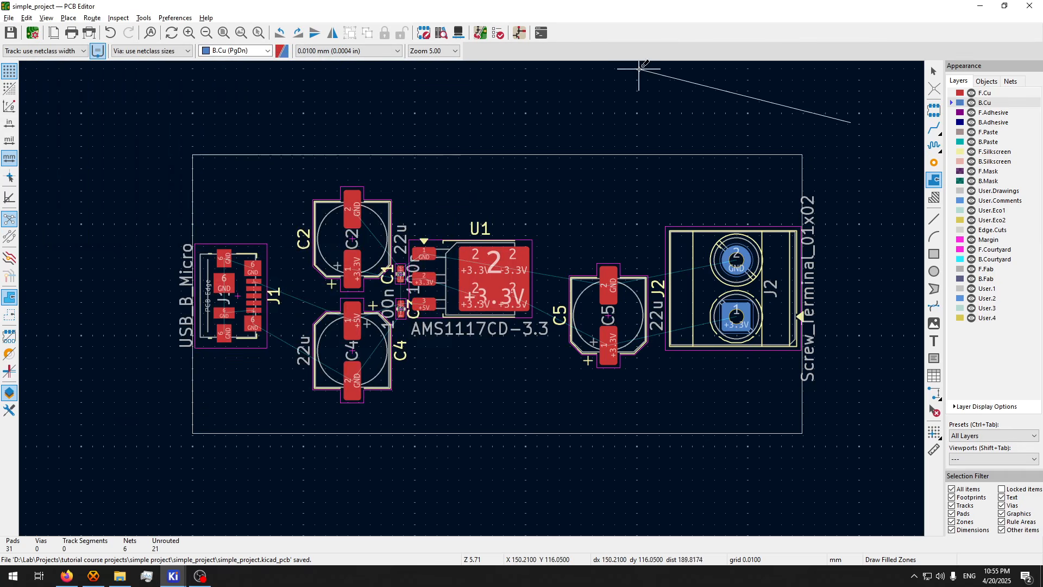
- Draw the B.Cu zone's four-sided outline around the entire board, close it, and fill all zones
click(133, 107)
click(148, 518)
click(919, 470)
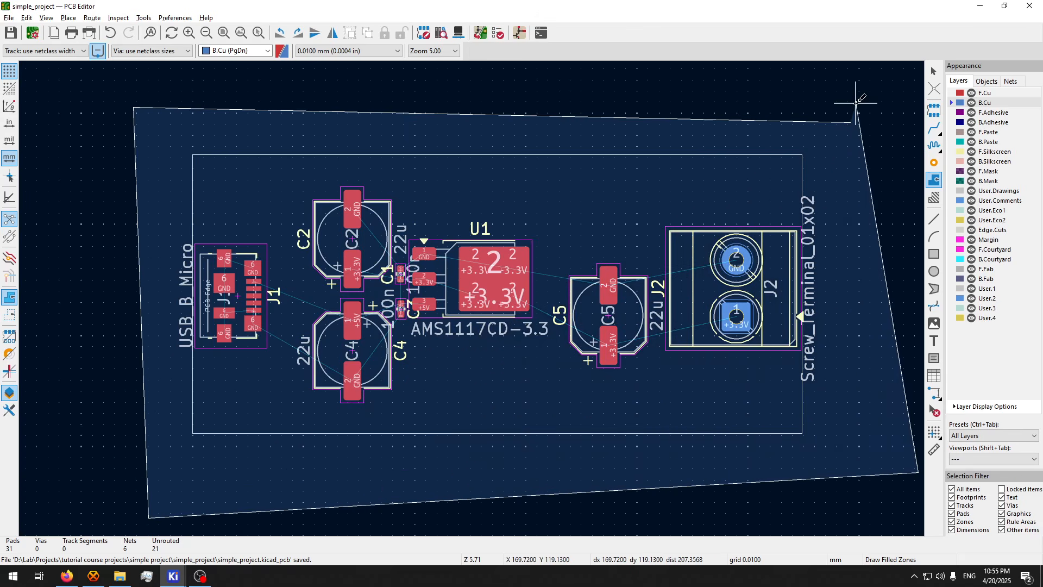
scroll(857, 102, up, 6)
scroll(419, 500, up, 10)
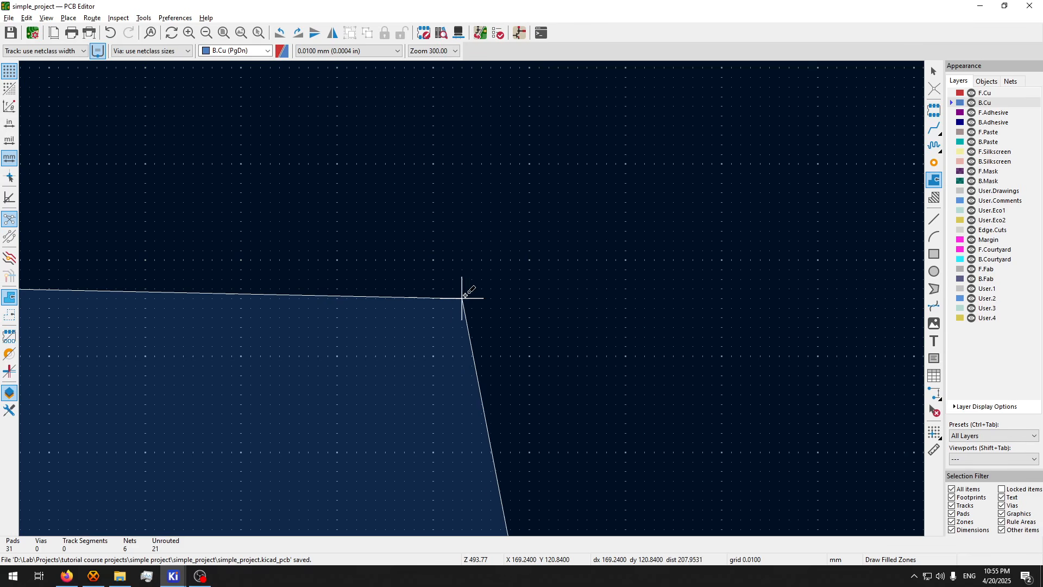
double_click(463, 297)
scroll(373, 372, down, 8)
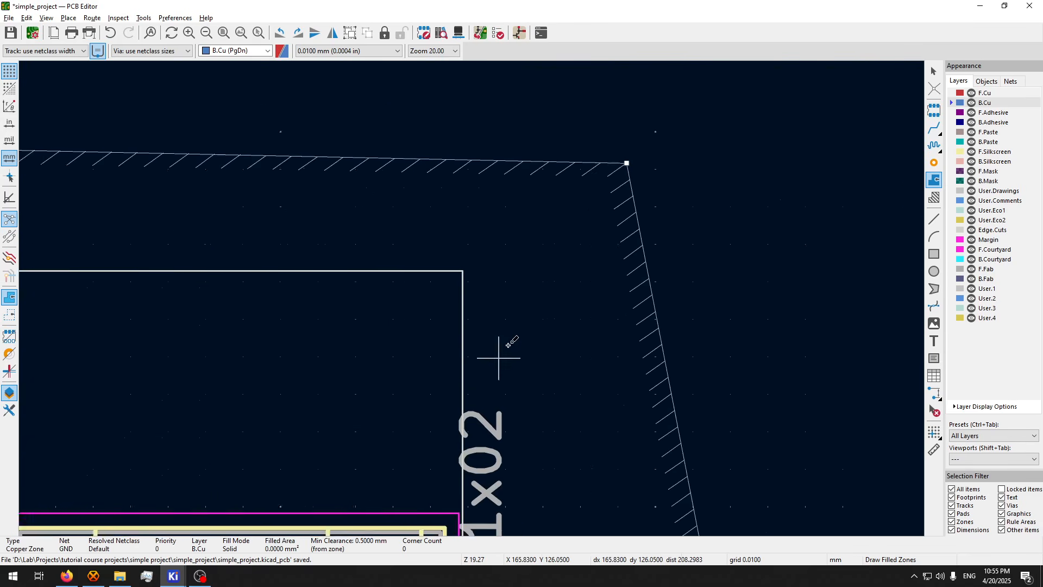
key(Escape)
scroll(516, 318, down, 5)
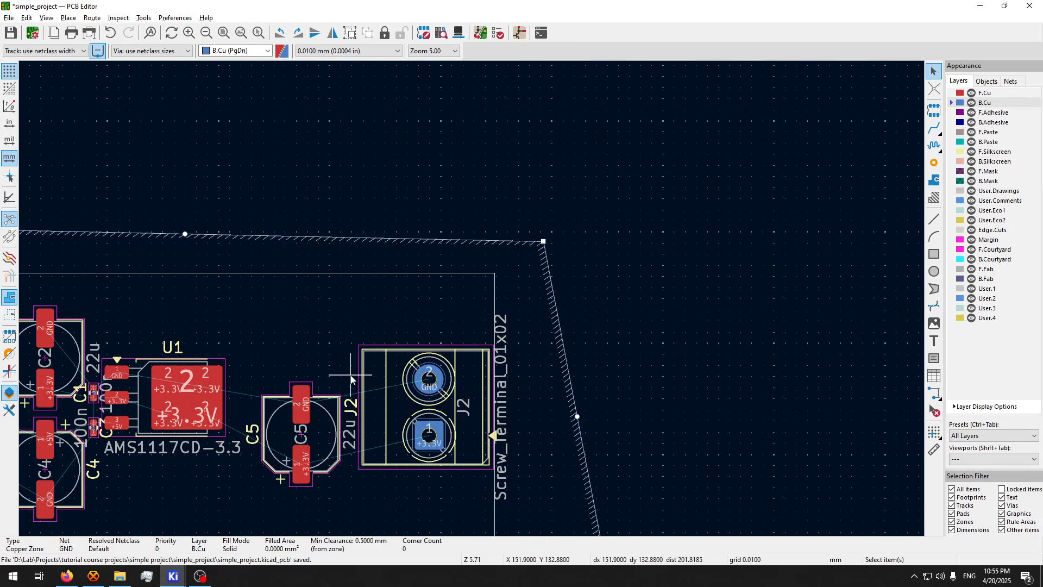
scroll(526, 236, down, 2)
key(b)
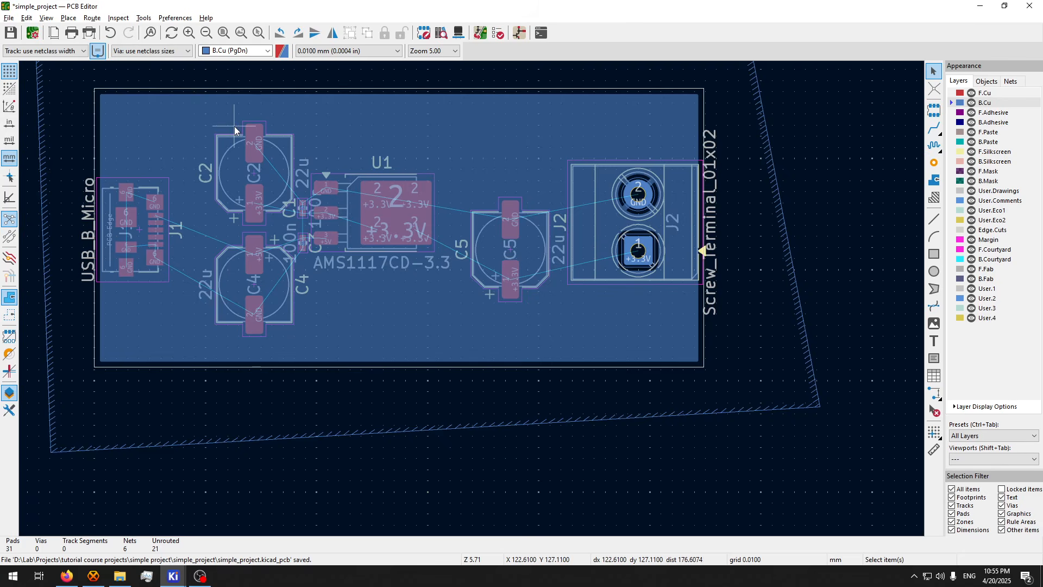
- Start a filled copper zone on the F.Cu layer beside J1's signal pads, assigned to the GND net
click(992, 92)
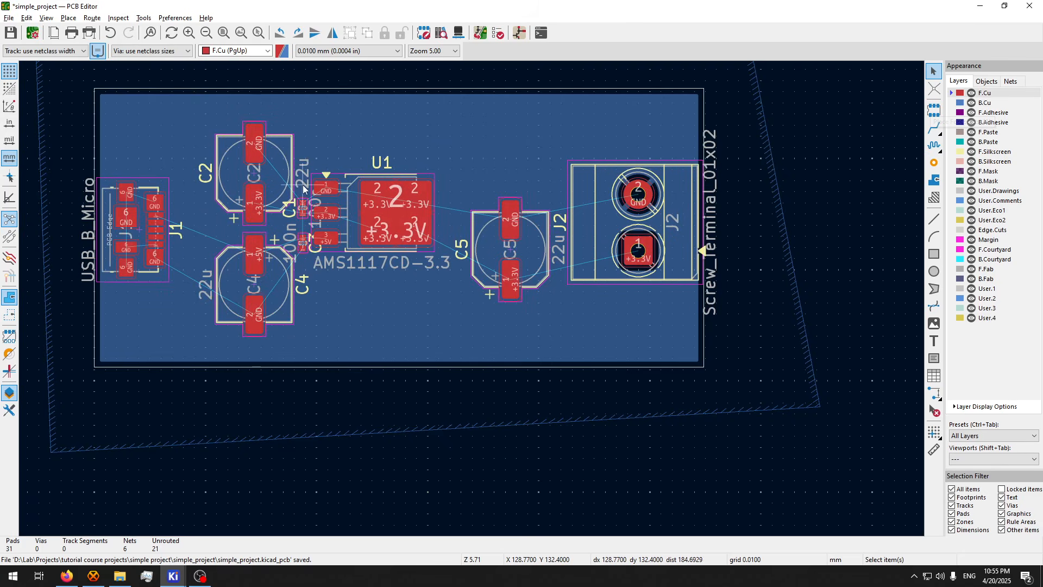
middle_drag(302, 185, 440, 131)
scroll(471, 299, up, 5)
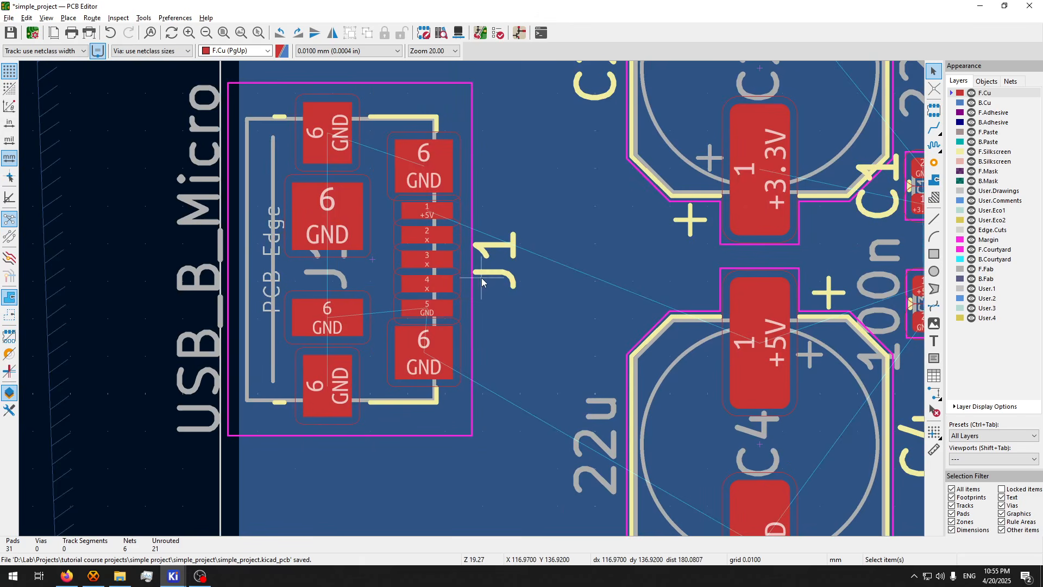
scroll(429, 198, up, 1)
scroll(476, 301, down, 1)
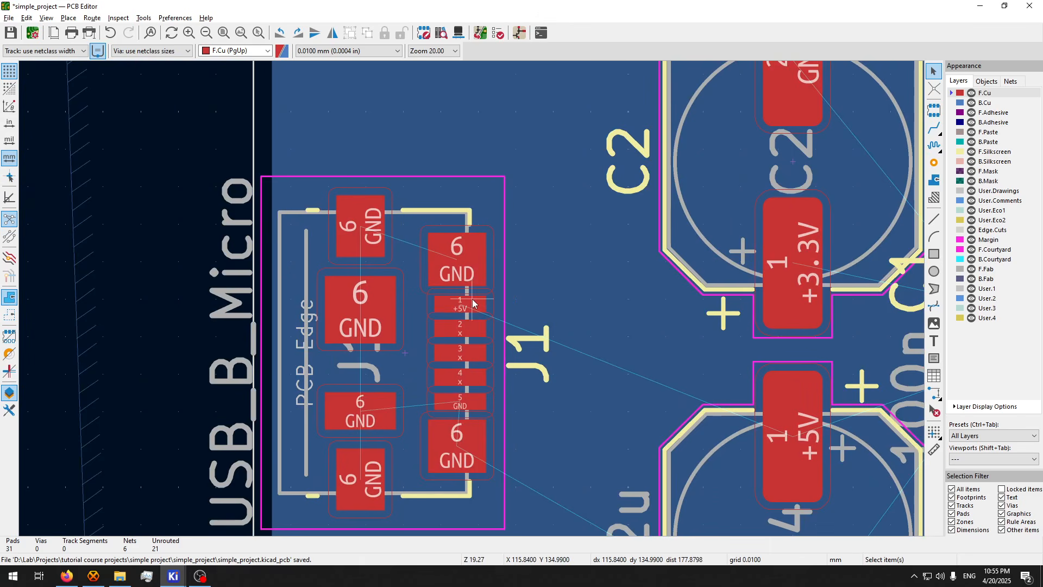
middle_drag(595, 296, 432, 252)
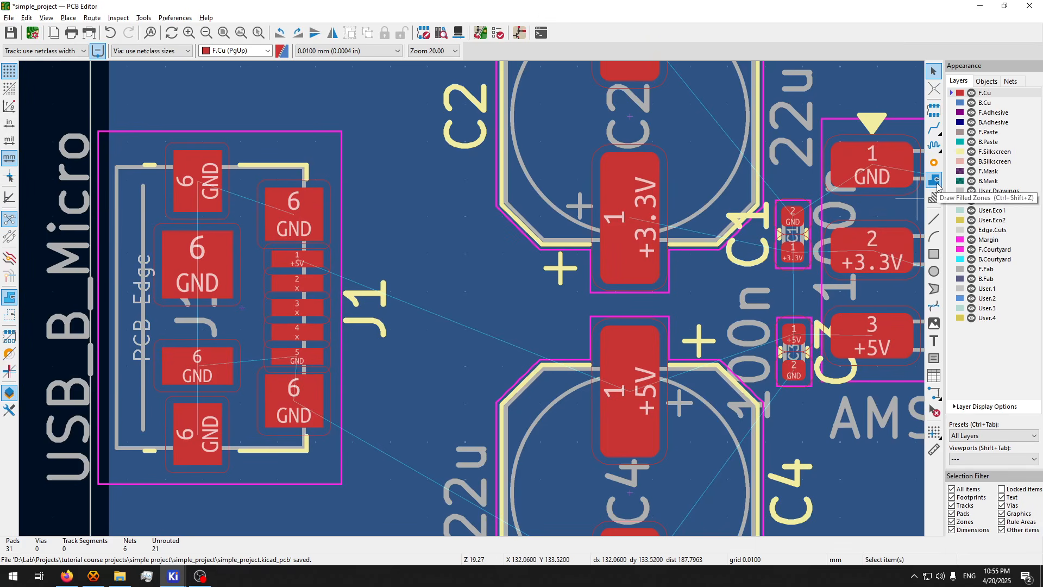
click(936, 183)
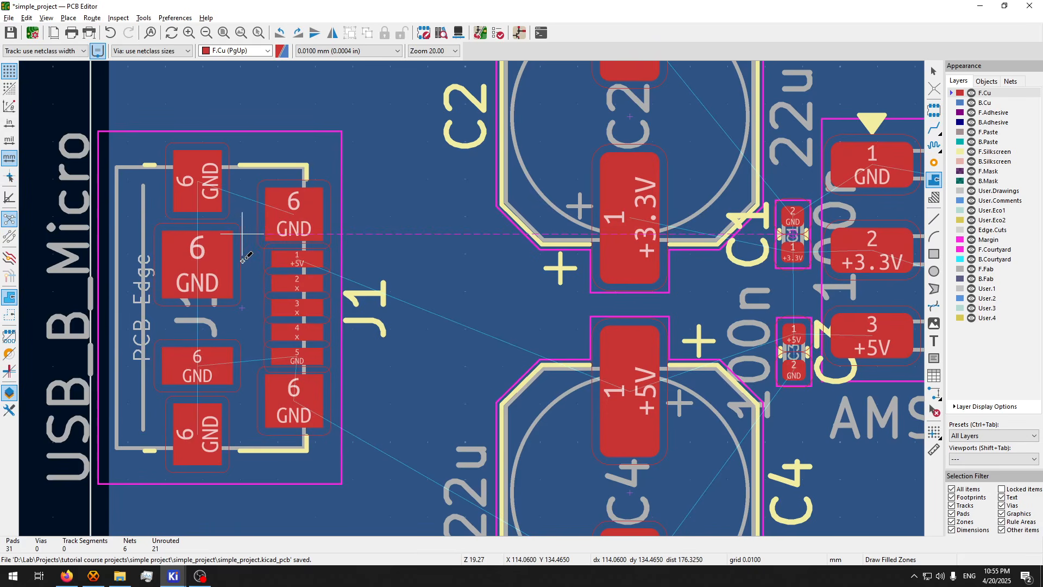
scroll(250, 271, up, 3)
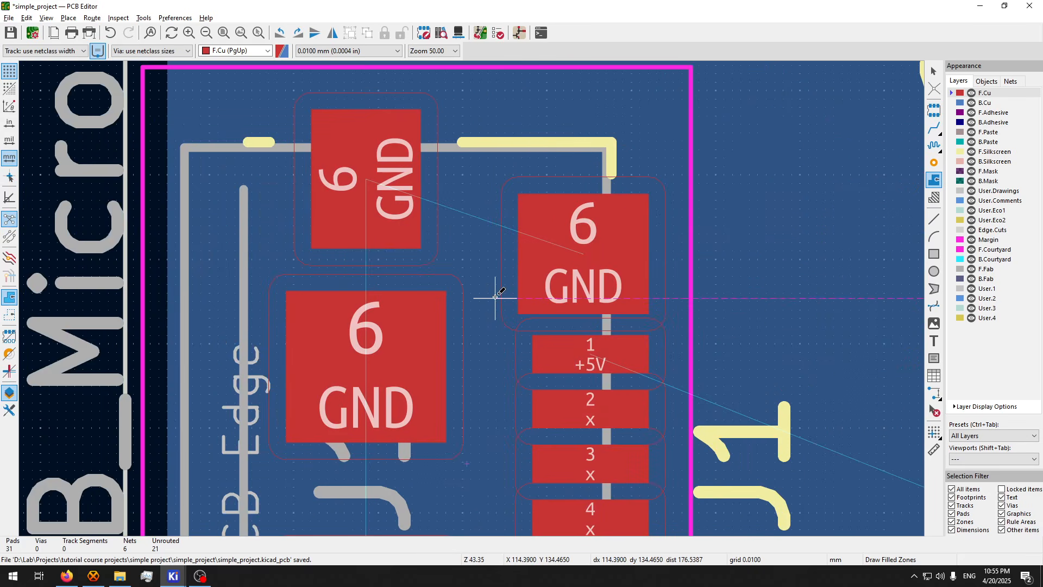
click(487, 298)
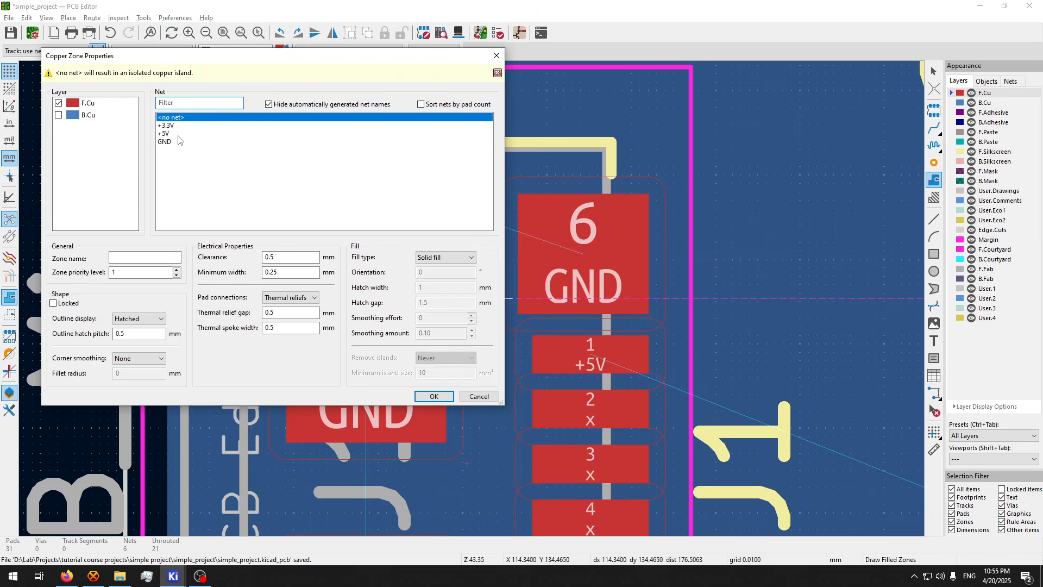
click(164, 142)
click(434, 397)
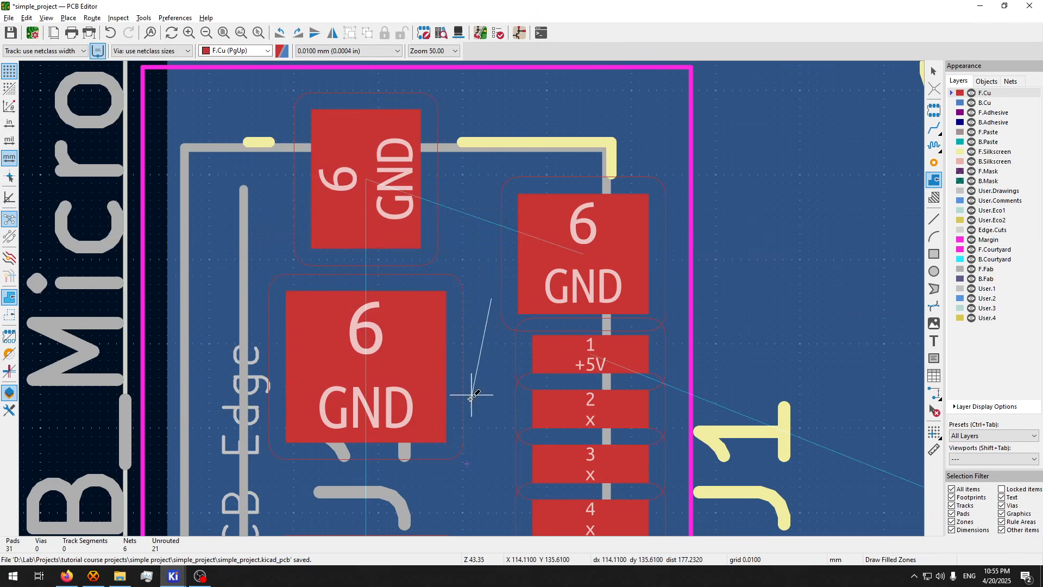
- Outline the F.Cu zone from J1's signal pads around C4's +5V pad, C3 and U1's pin 3, returning between C2 and C4 to J1
click(491, 433)
scroll(547, 414, down, 3)
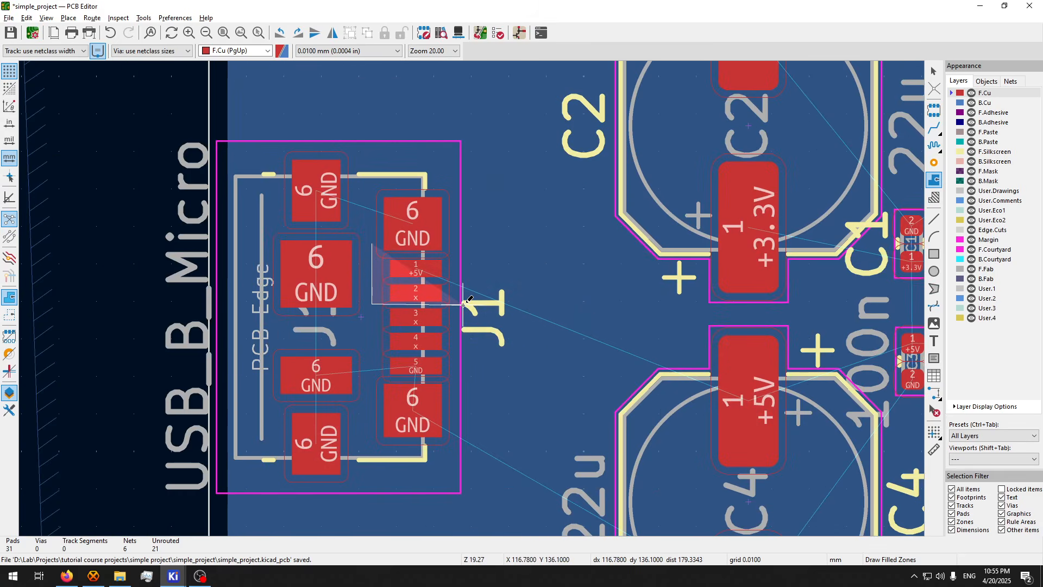
click(636, 513)
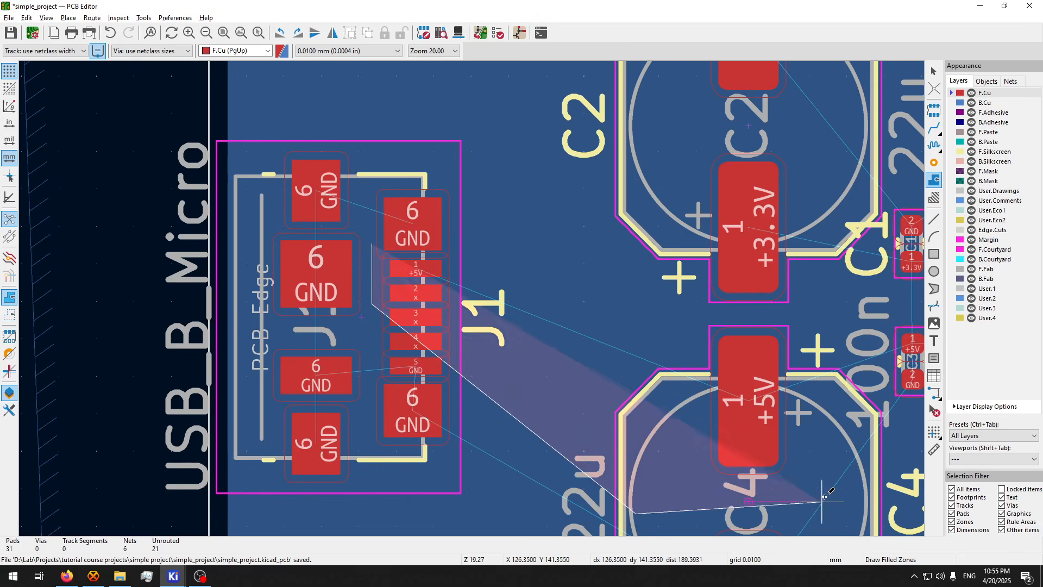
scroll(842, 402, down, 2)
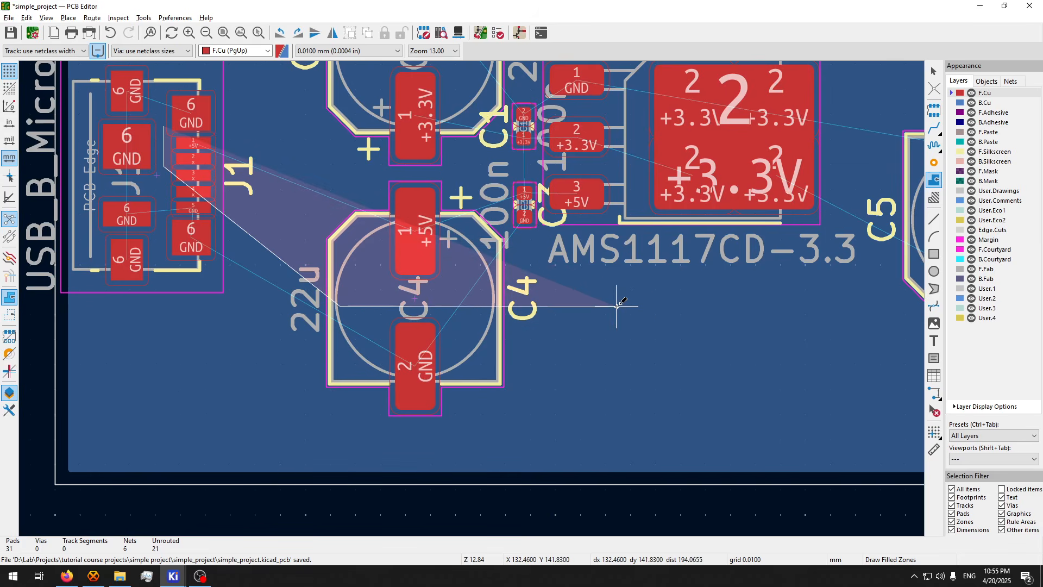
click(618, 307)
click(616, 163)
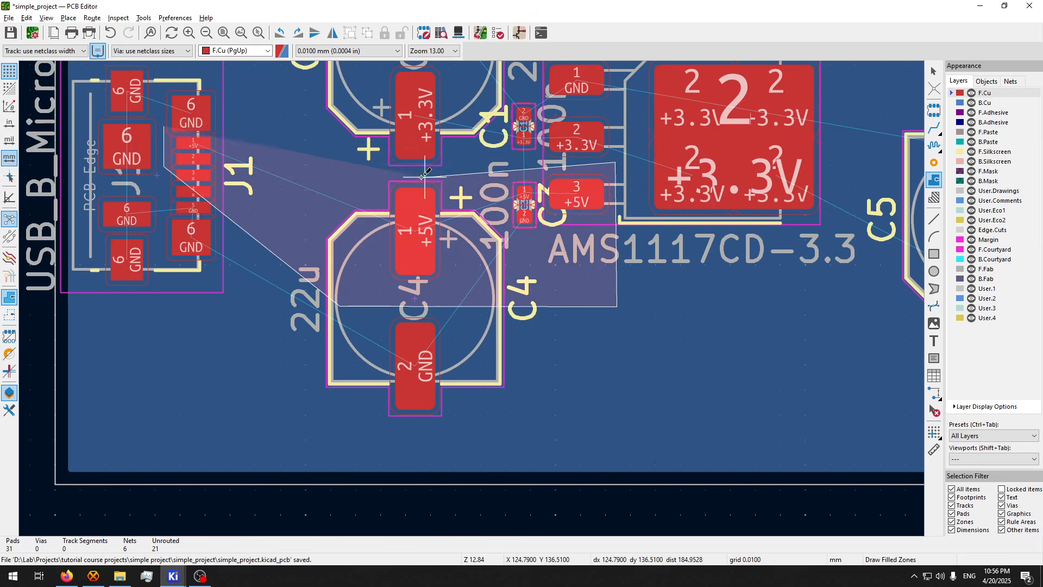
click(313, 161)
scroll(176, 135, up, 3)
click(600, 293)
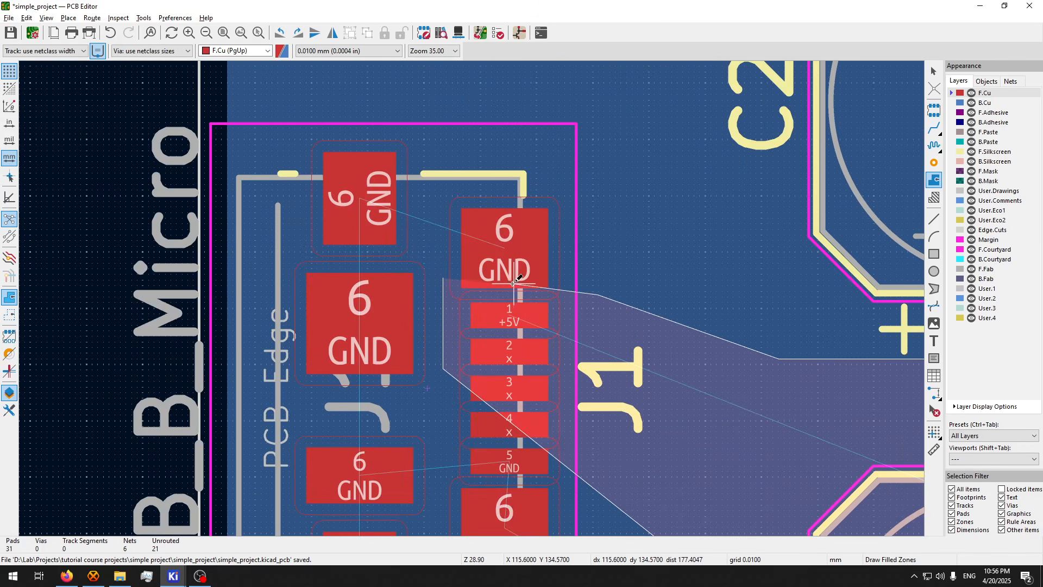
- Switch to the fine 0.0010 mm grid and close the F.Cu zone outline exactly at its starting corner beside J1
scroll(442, 285, up, 3)
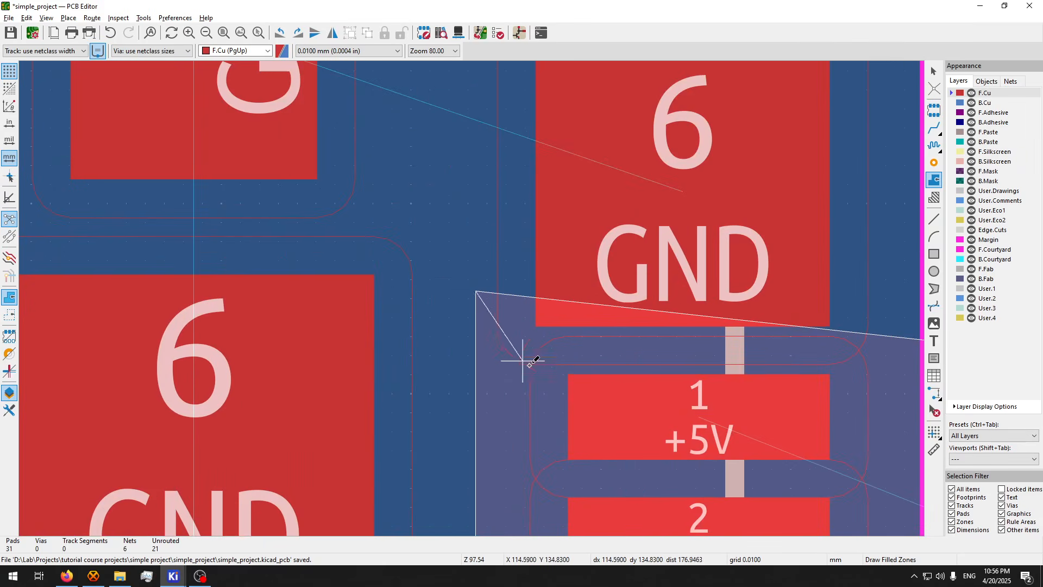
scroll(476, 294, up, 5)
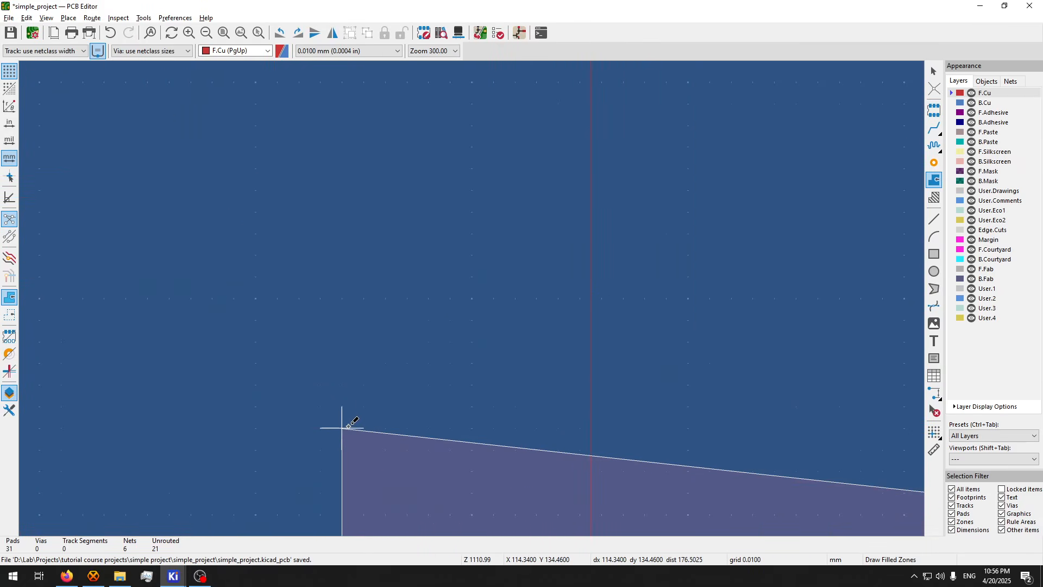
scroll(348, 434, up, 6)
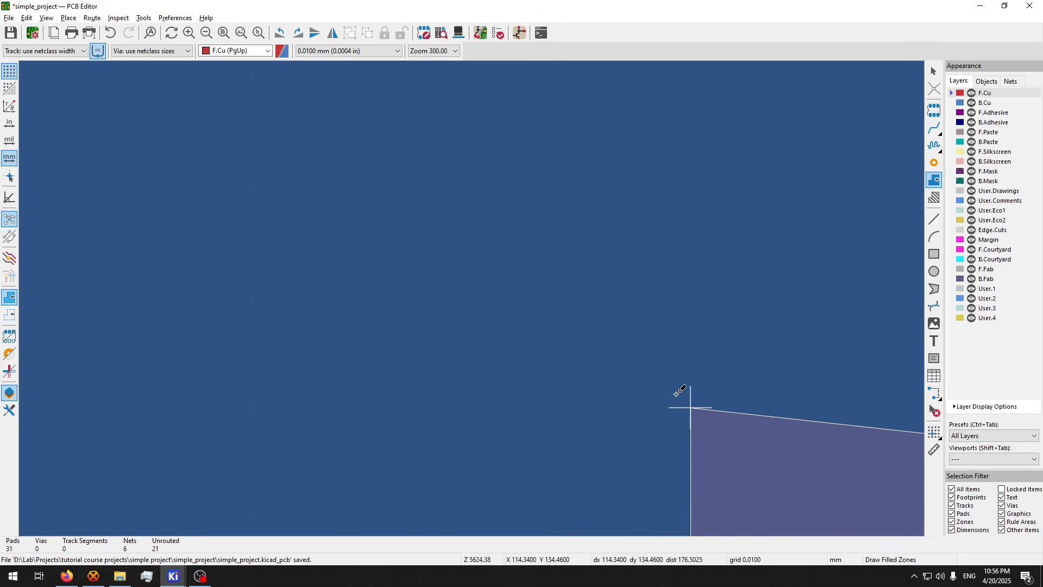
click(355, 51)
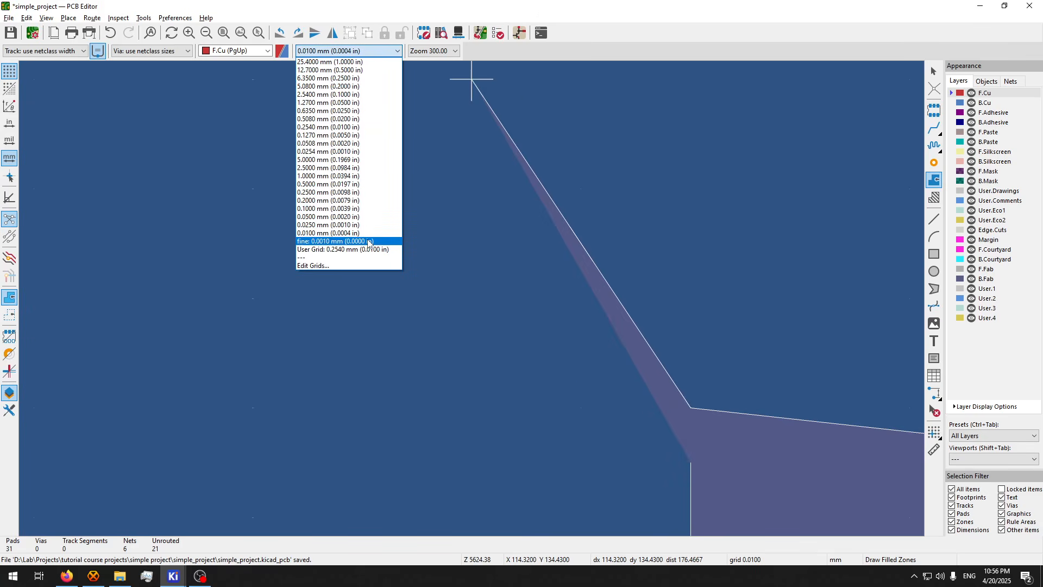
click(368, 241)
scroll(582, 373, up, 4)
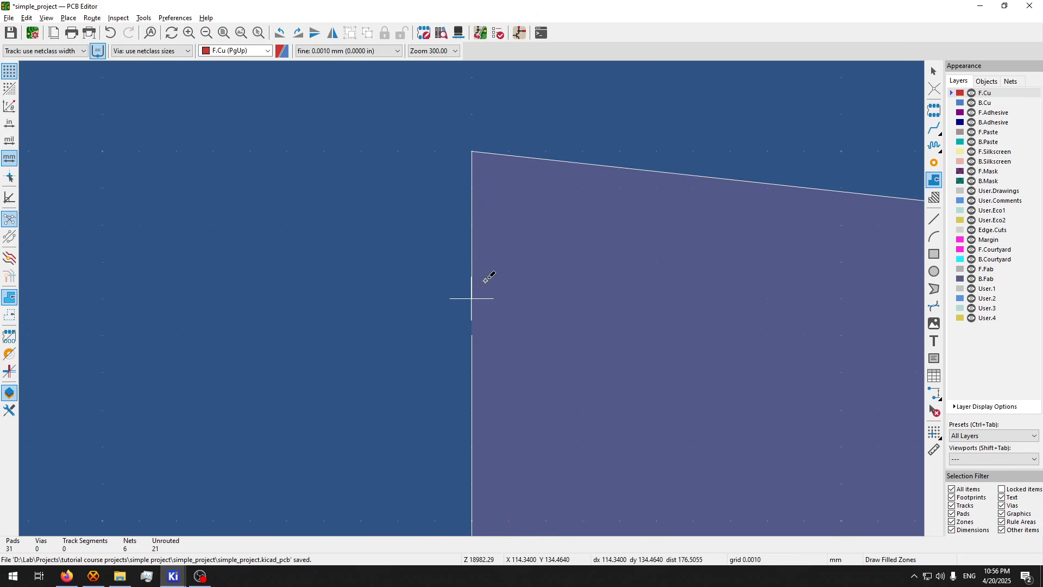
double_click(471, 335)
- Fill all zones, deselect the new F.Cu zone and leave the zone tool
scroll(473, 337, down, 5)
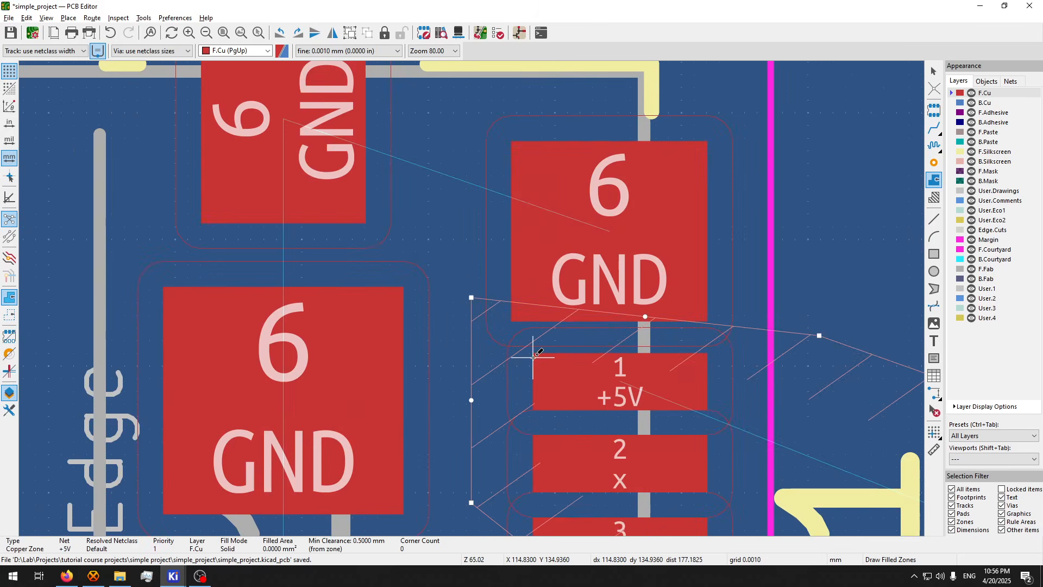
key(b)
scroll(541, 359, down, 3)
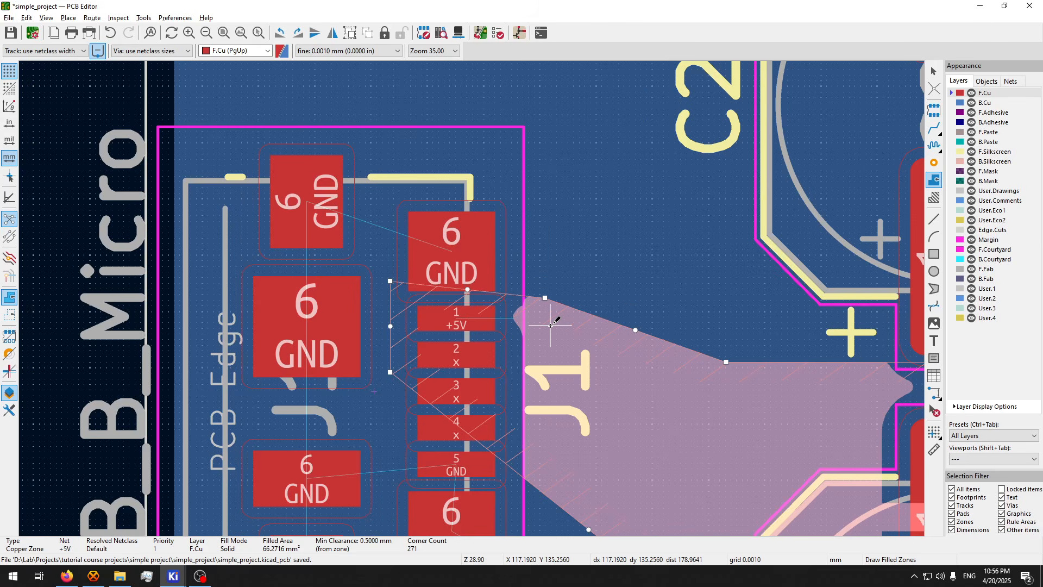
key(Escape)
key(Escape)
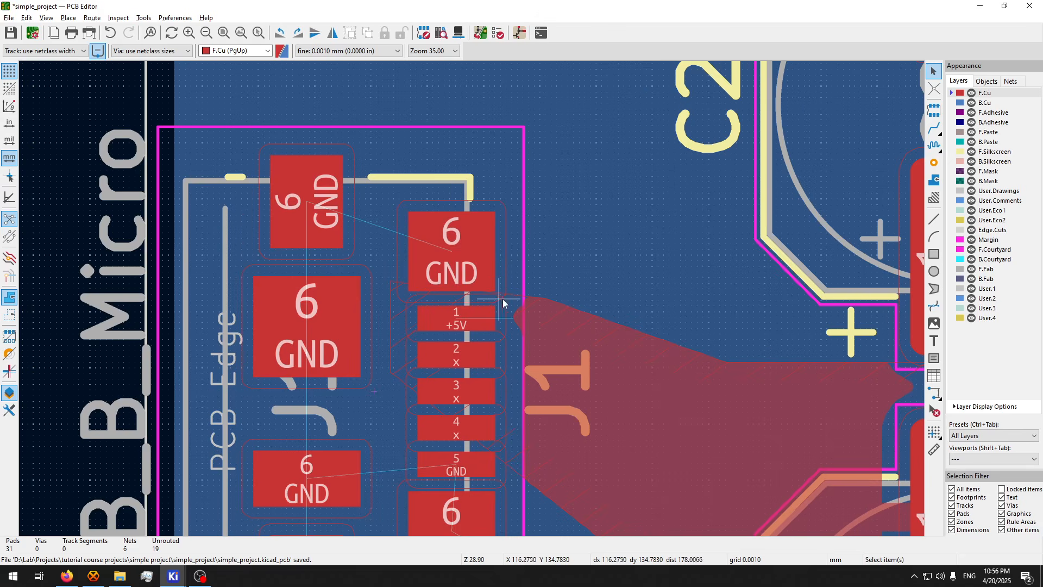
- Override the pad clearance of the J1 footprint with 0.1 mm, keeping its pad connection on the zone setting
click(520, 223)
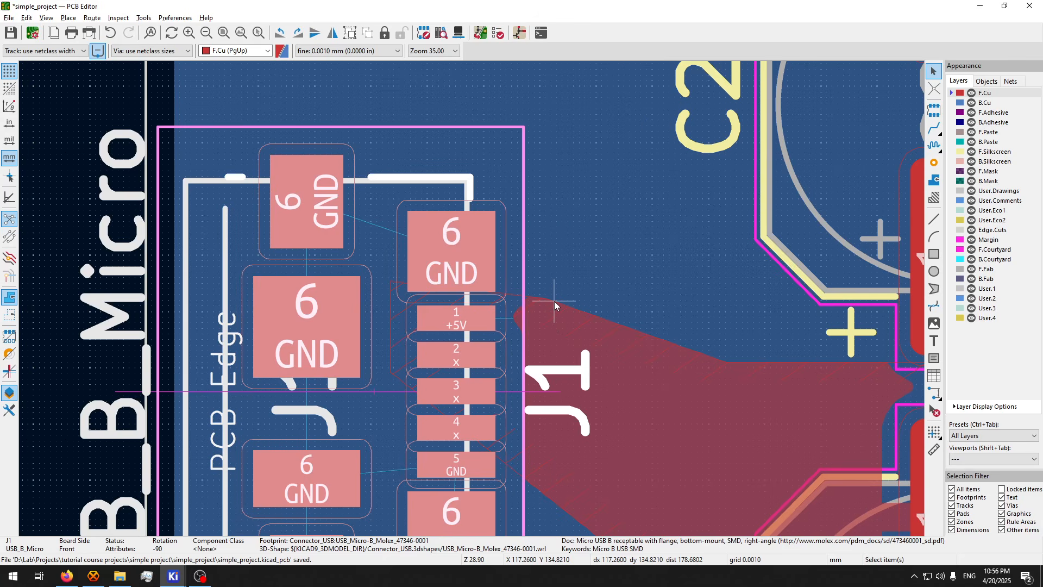
double_click(493, 310)
click(104, 79)
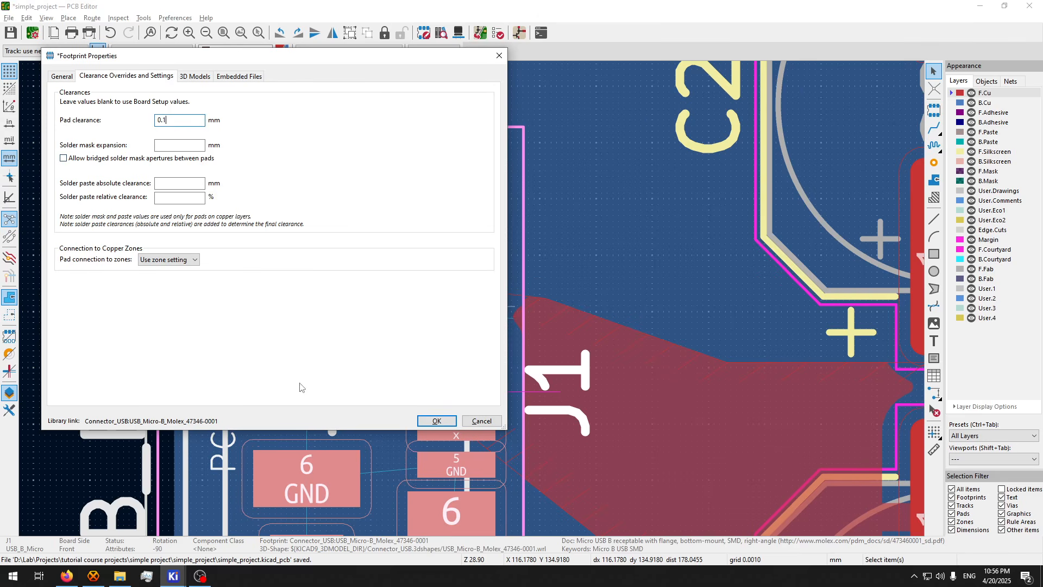
click(168, 261)
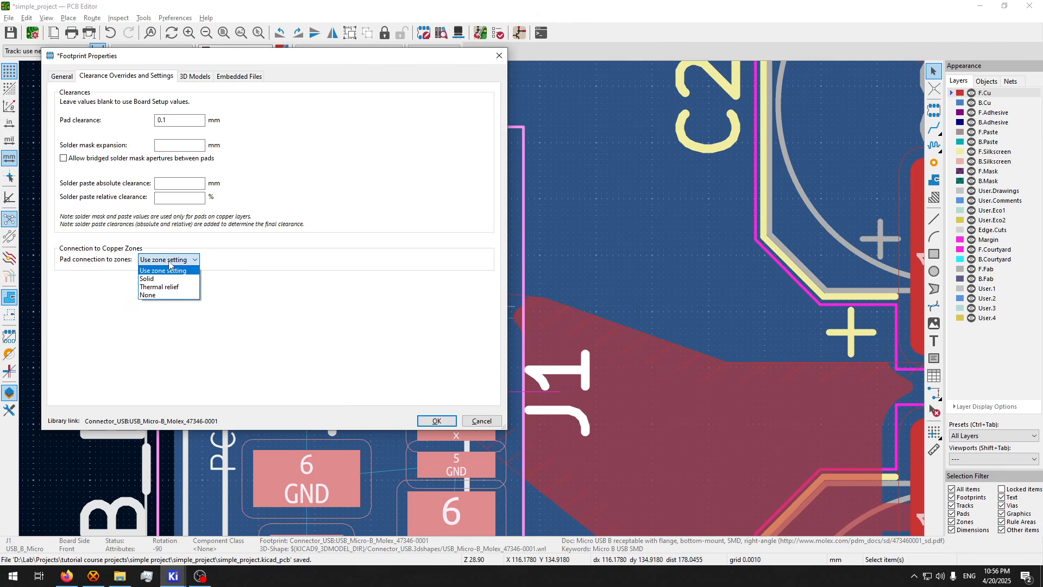
click(244, 261)
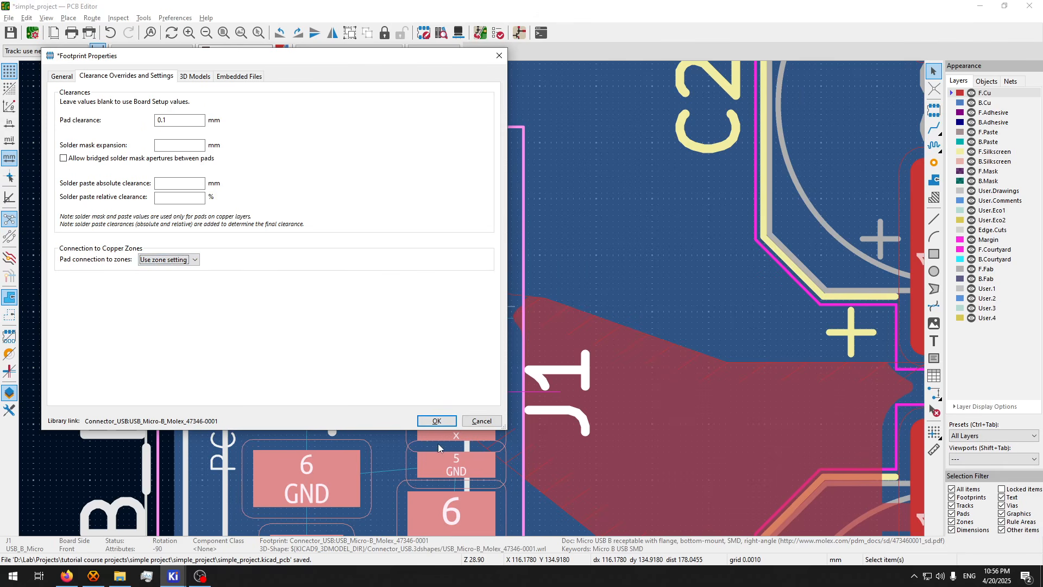
click(453, 423)
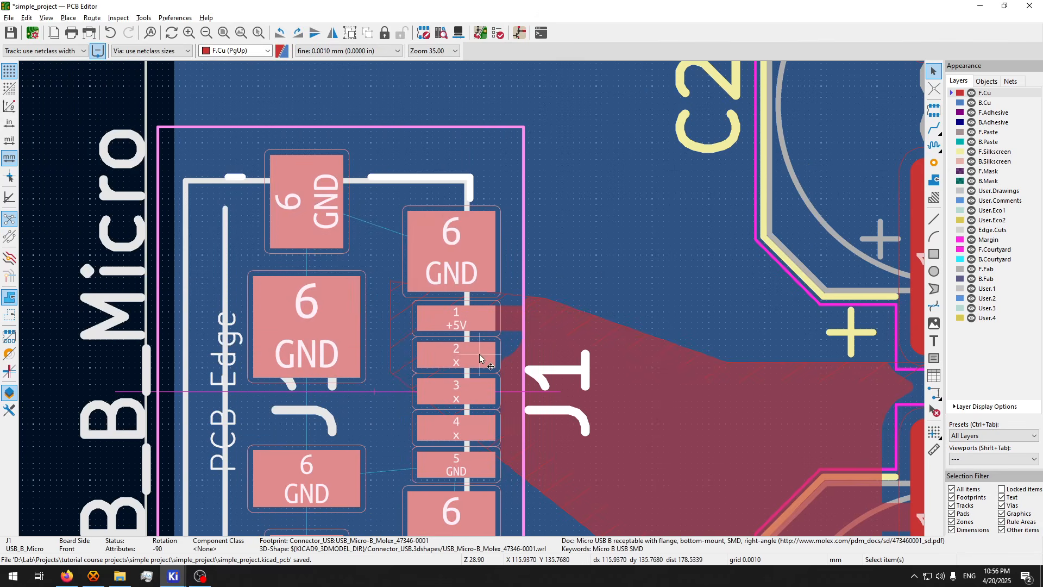
- Reduce J1's pad clearance override to 0.025 mm and inspect the gaps around its signal pads
double_click(489, 308)
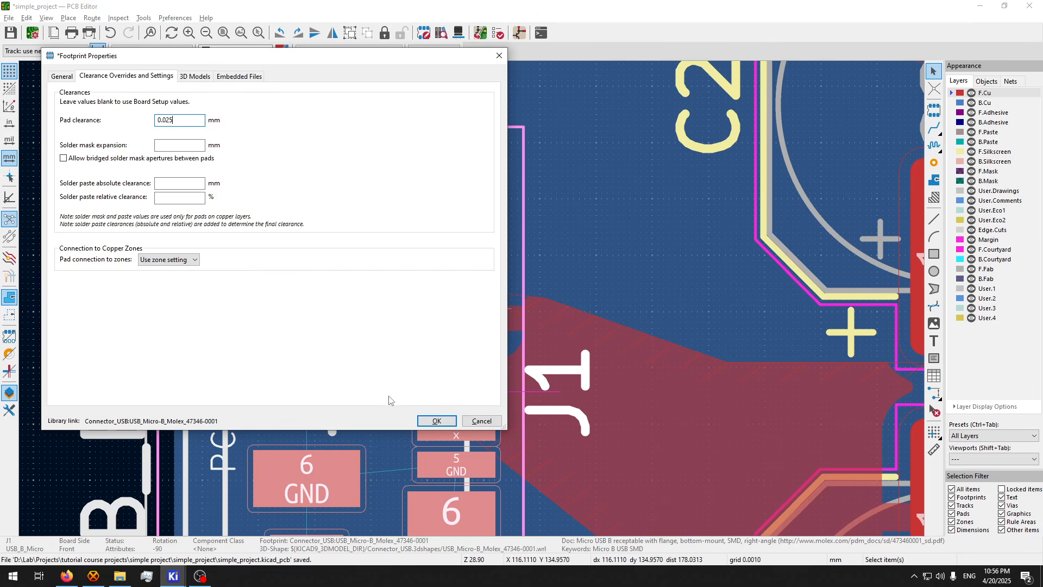
click(437, 420)
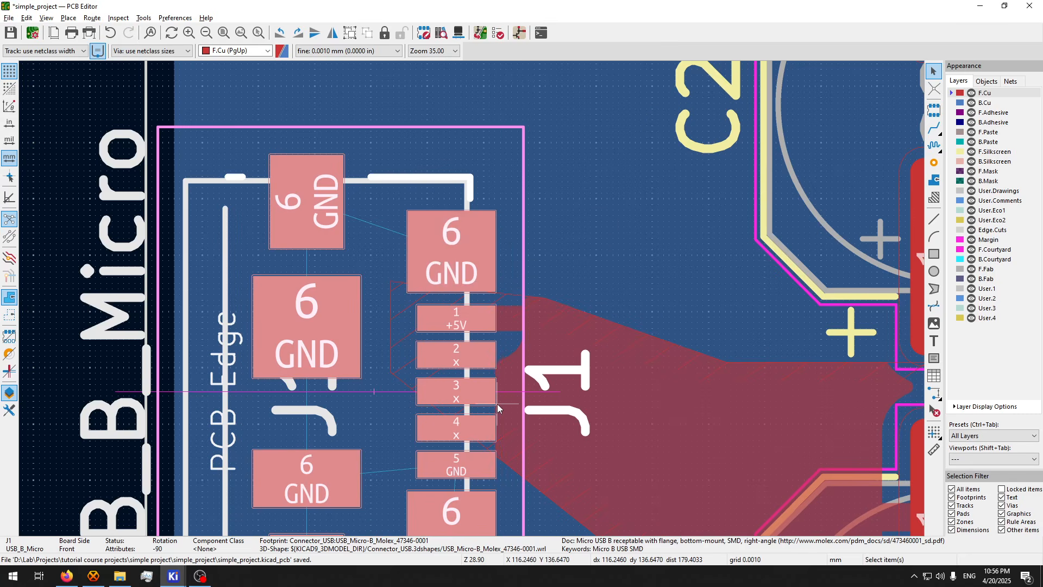
scroll(473, 302, up, 3)
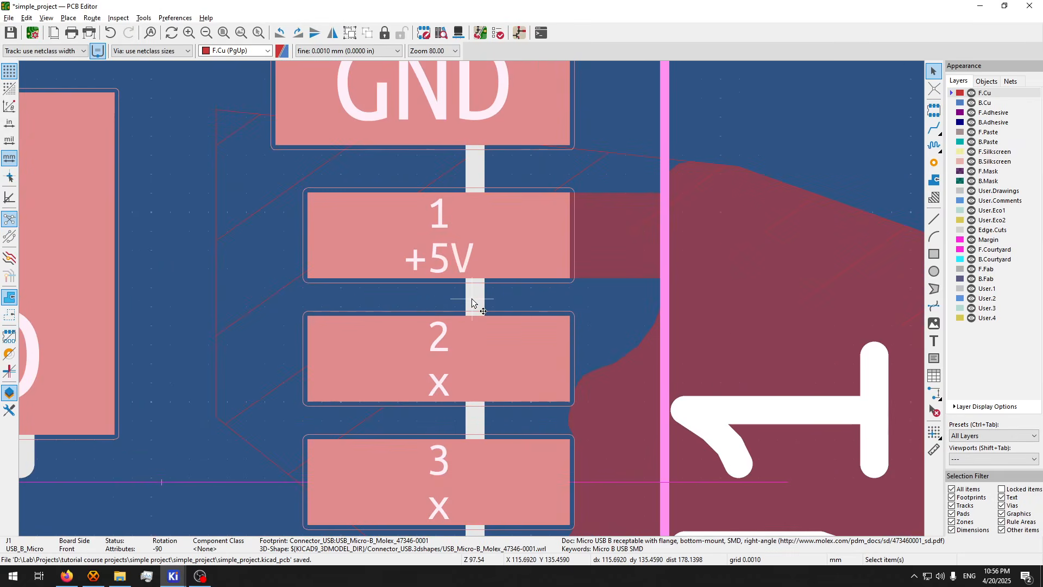
scroll(471, 298, down, 2)
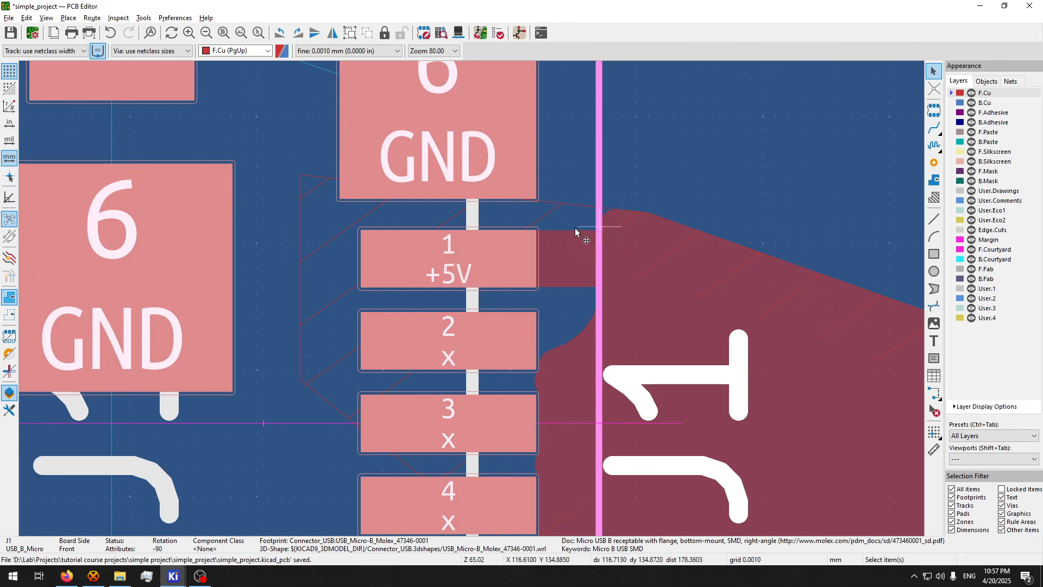
- Change the +5V F.Cu zone's pad connections to Solid
scroll(576, 231, down, 4)
click(631, 331)
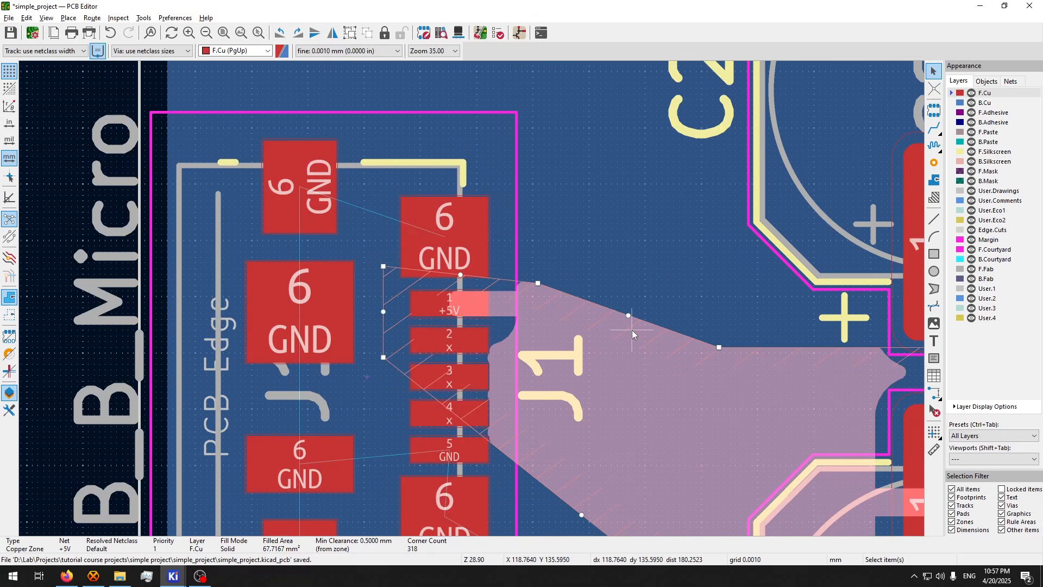
double_click(632, 330)
click(302, 299)
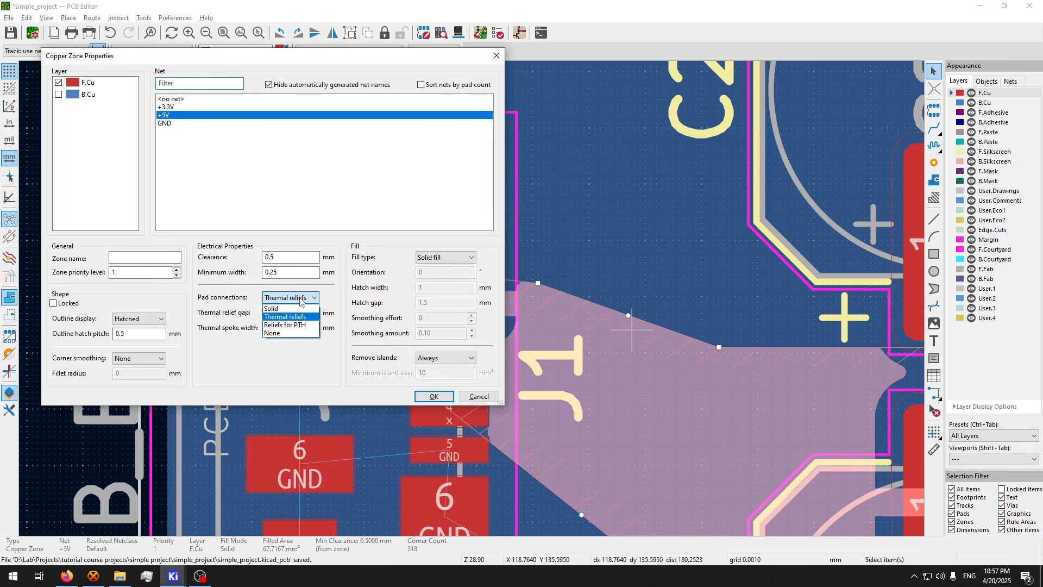
click(292, 308)
drag(433, 57, 374, 82)
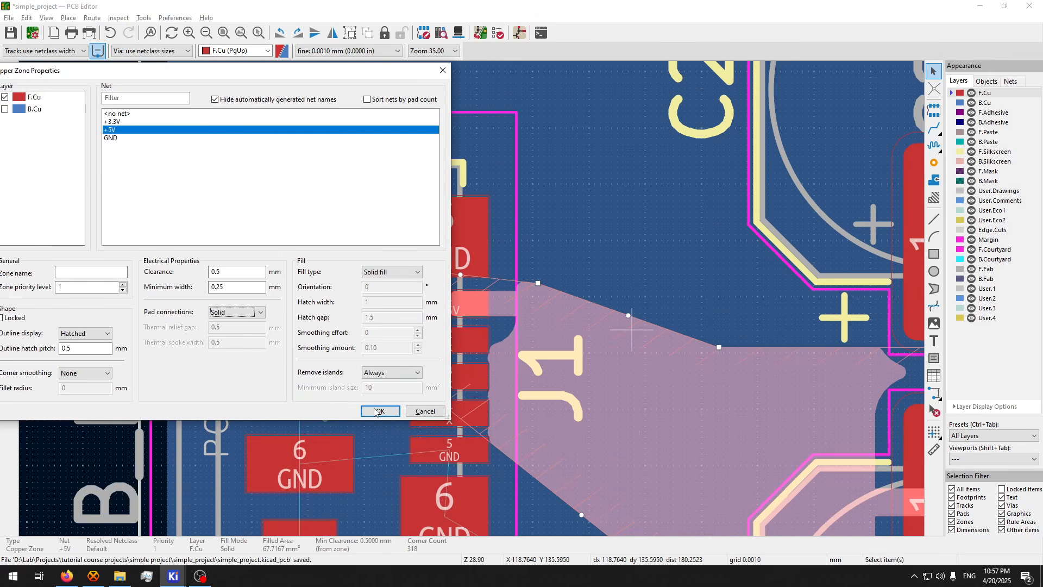
click(391, 409)
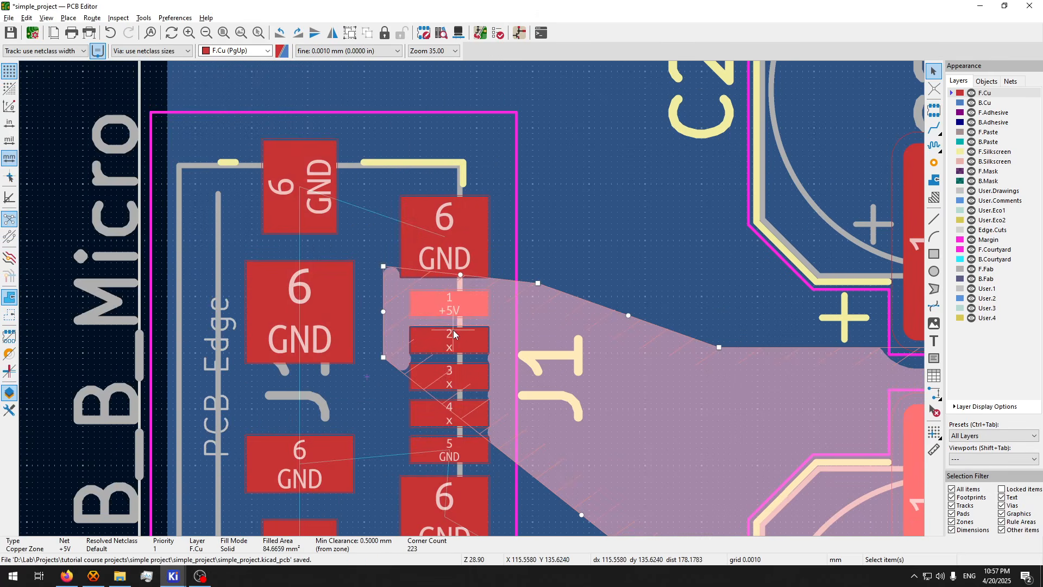
- Set J1's pad clearance override to 0.05 mm
scroll(439, 354, up, 3)
click(626, 144)
double_click(611, 137)
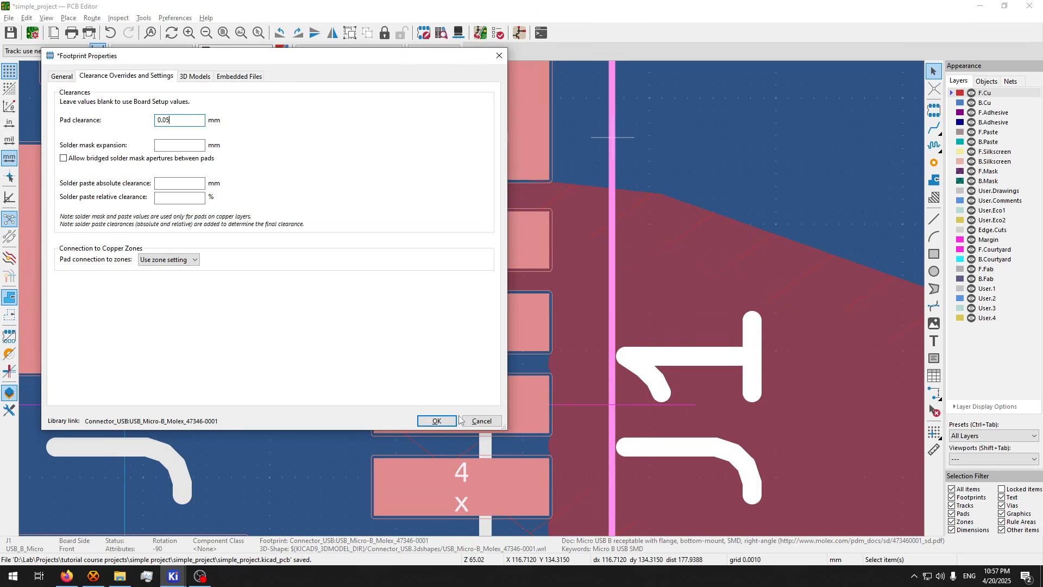
click(435, 421)
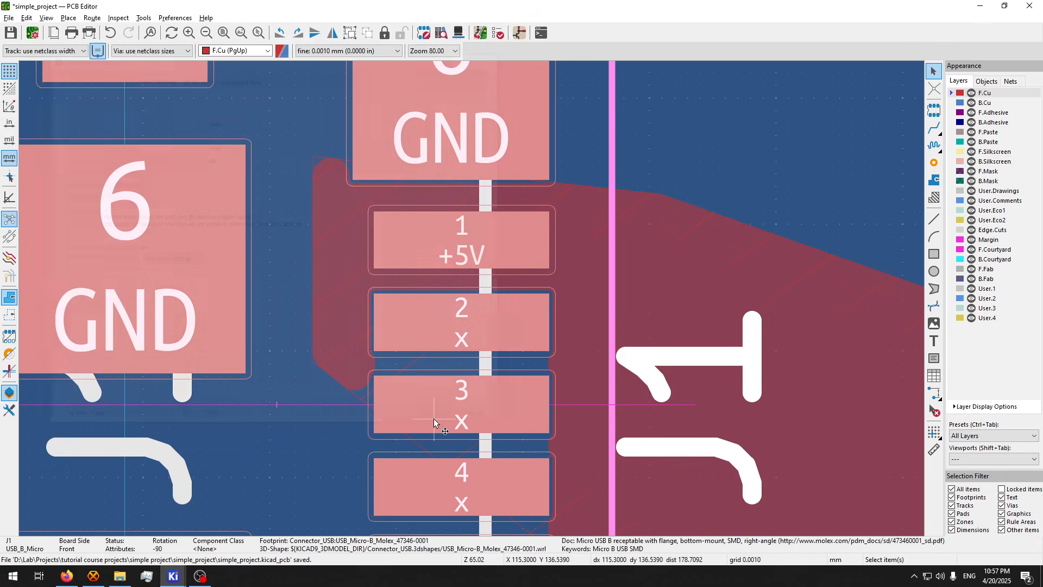
- Move capacitor C3 slightly lower between C4 and U1, keeping its vertical orientation with the +5V pad uppermost
scroll(525, 404, down, 5)
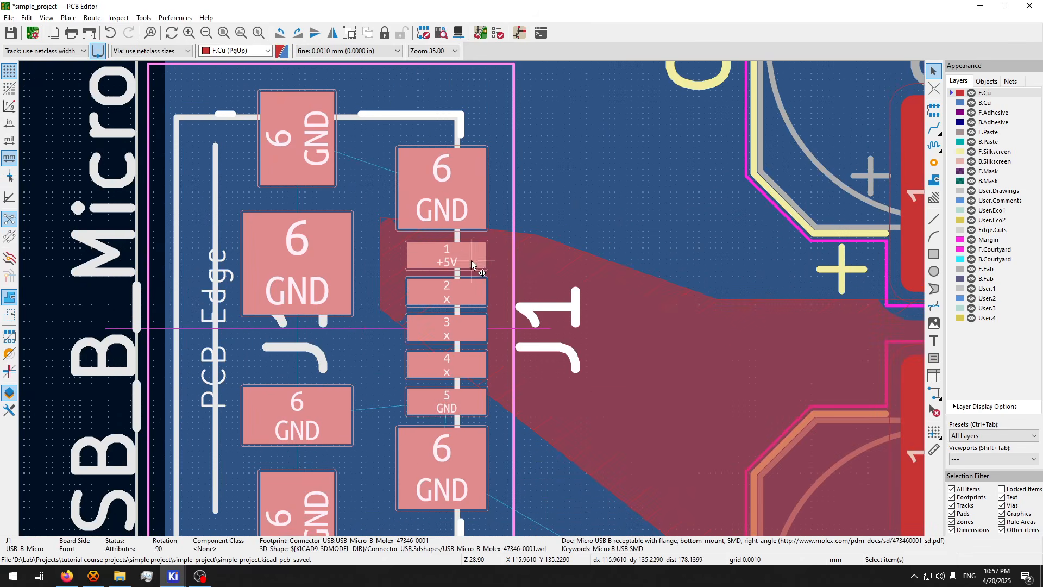
scroll(679, 365, down, 2)
scroll(678, 366, down, 1)
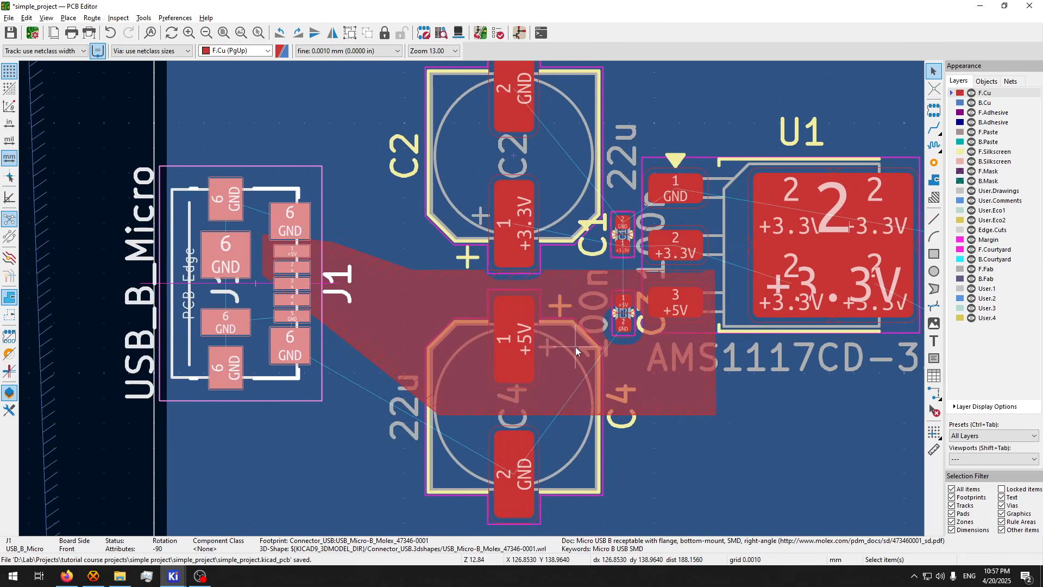
scroll(575, 347, up, 5)
scroll(517, 275, down, 1)
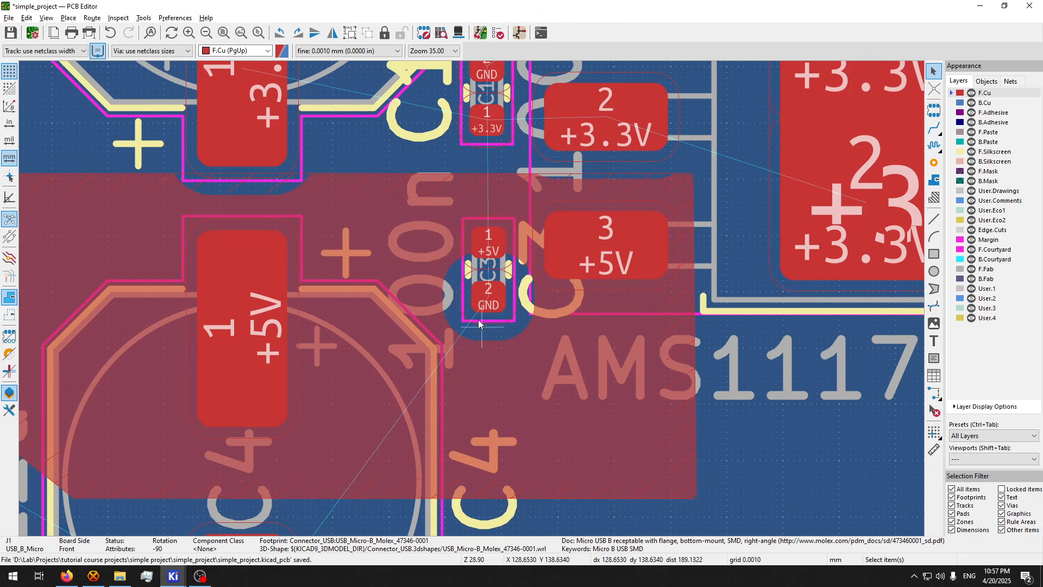
click(500, 307)
drag(498, 307, 495, 355)
key(r)
key(r)
key(r)
key(r)
- Narrow the +5V F.Cu zone by raising its lower edge to C3's middle and lowering its upper edge between C2 and C4
click(486, 503)
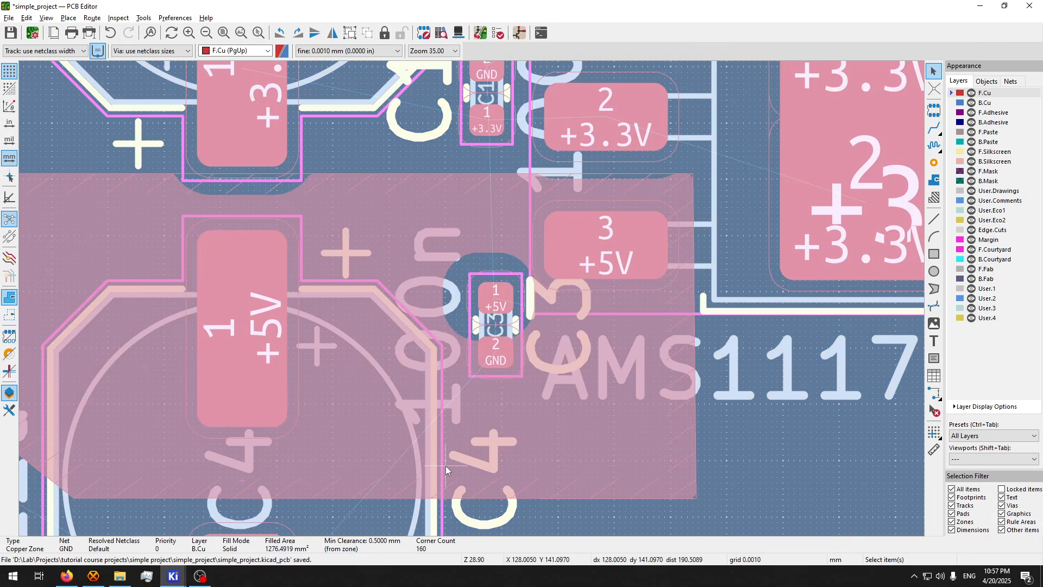
click(692, 463)
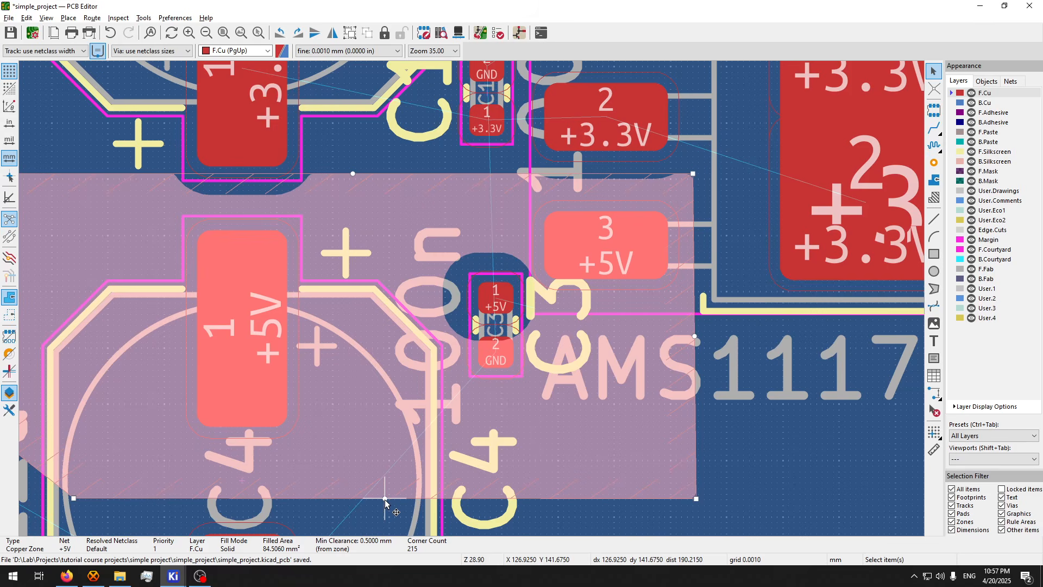
drag(384, 496, 429, 325)
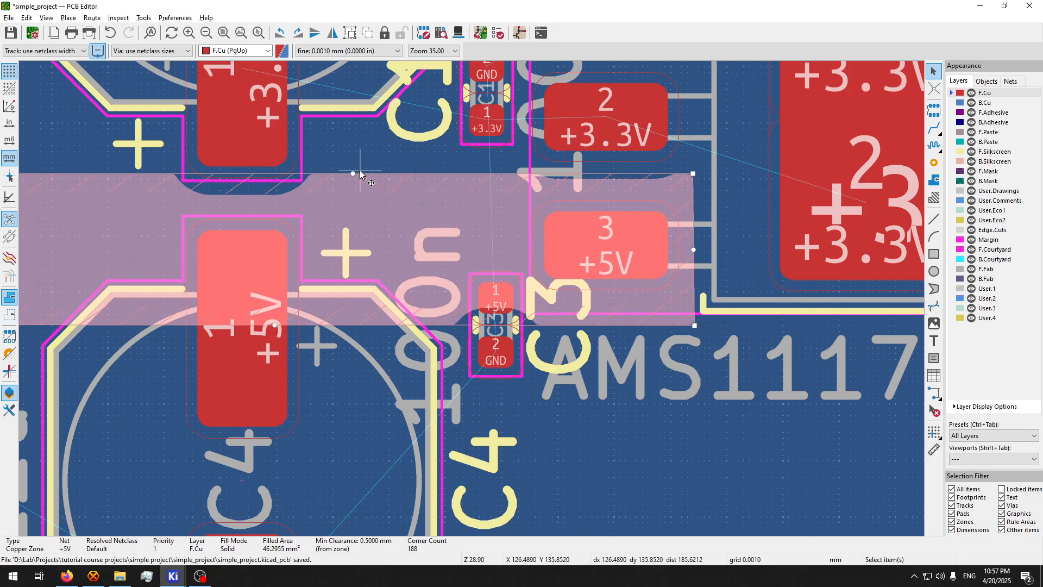
drag(353, 173, 359, 178)
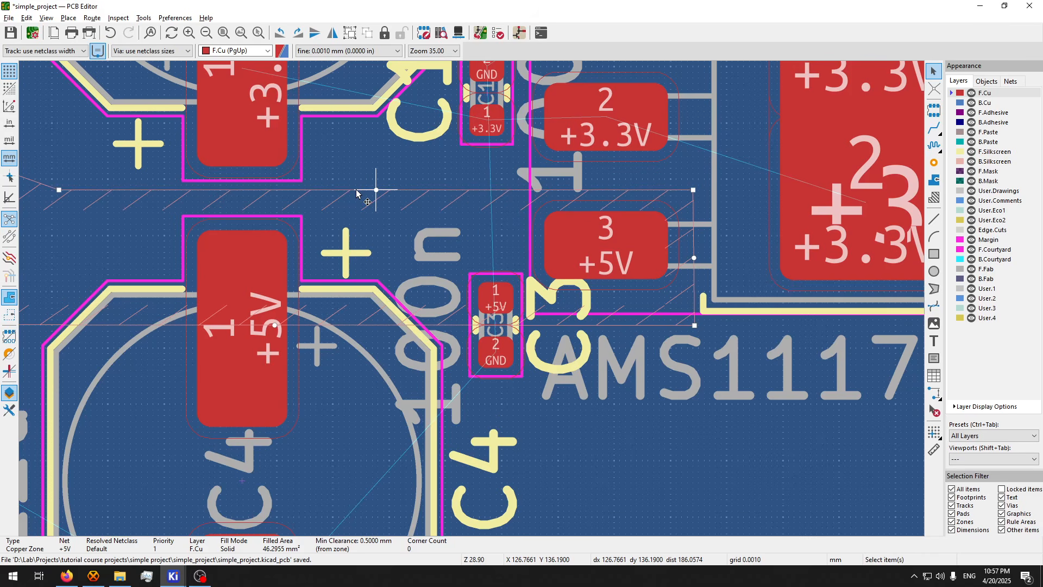
- Lower the +5V F.Cu zone's upper edge slightly to clear C2's +3.3V pad, and refill all zones
drag(356, 193, 348, 204)
key(b)
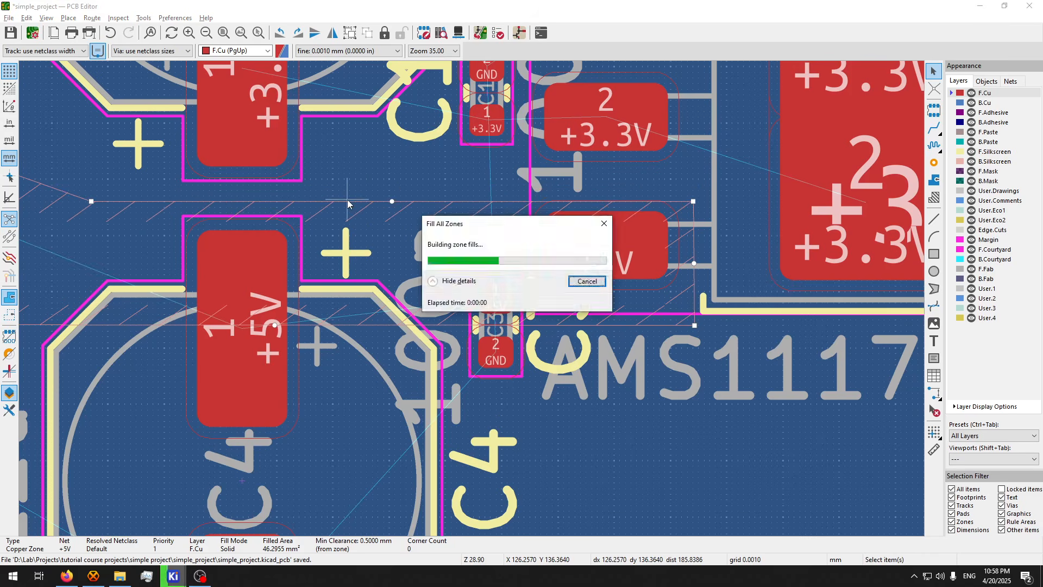
scroll(473, 301, down, 5)
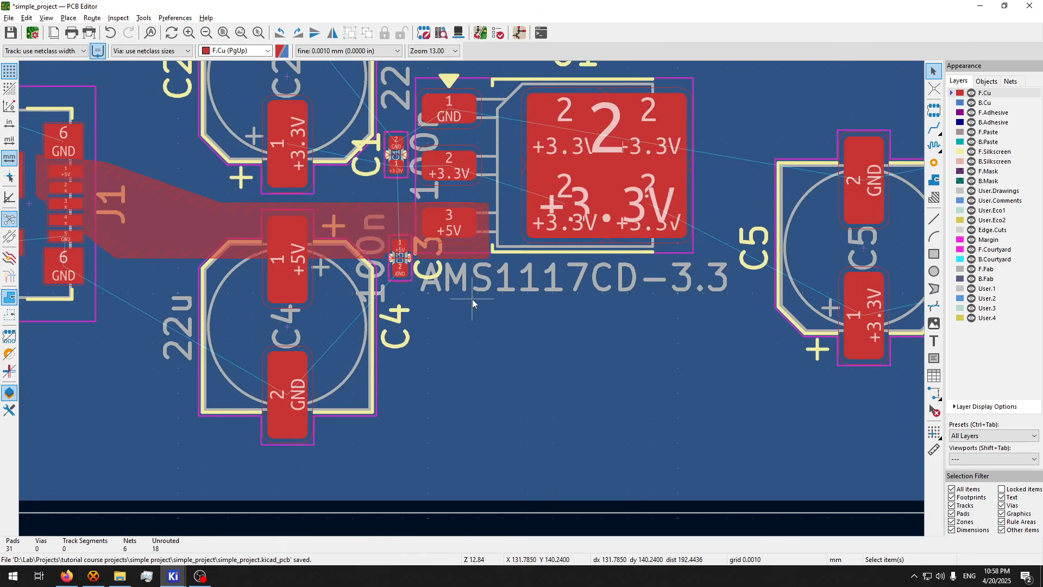
scroll(457, 243, up, 2)
middle_drag(322, 243, 473, 370)
scroll(413, 269, down, 2)
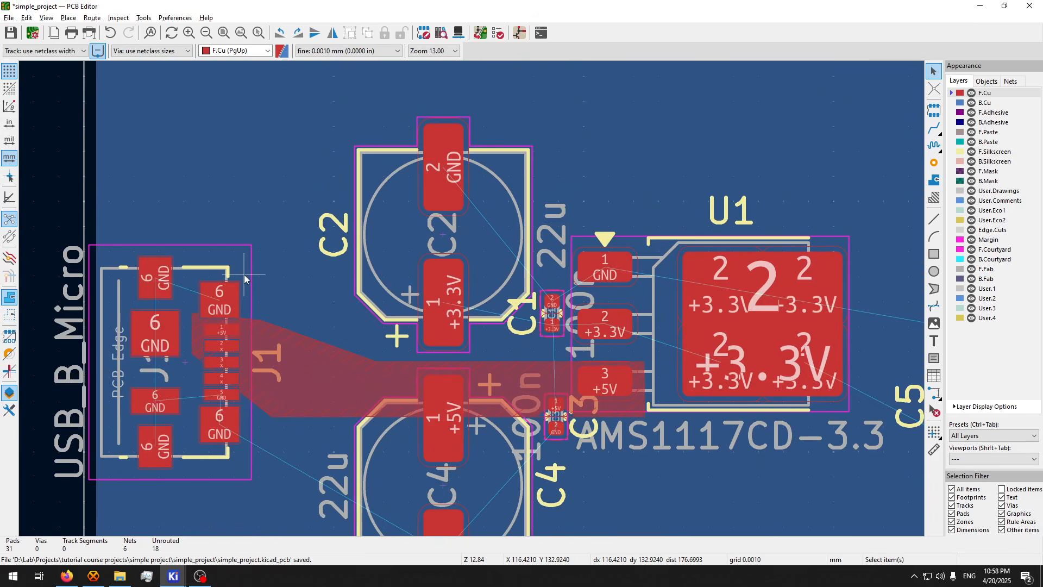
middle_drag(185, 354, 86, 315)
scroll(86, 316, up, 5)
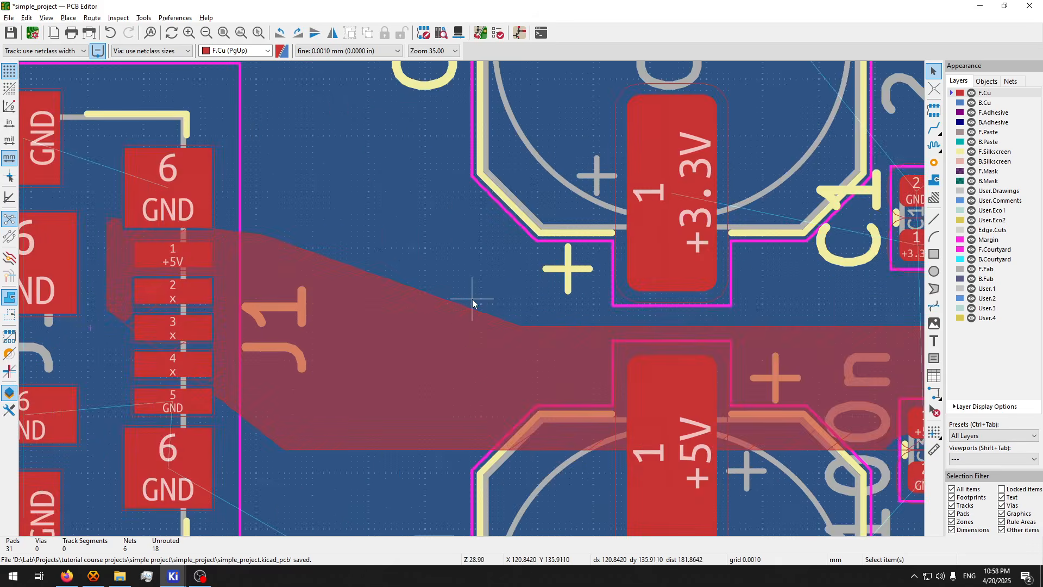
- Start a filled zone on F.Cu just above the outer end of U1's pad 2 and assign it to the +3.3V net
middle_drag(622, 277, 302, 366)
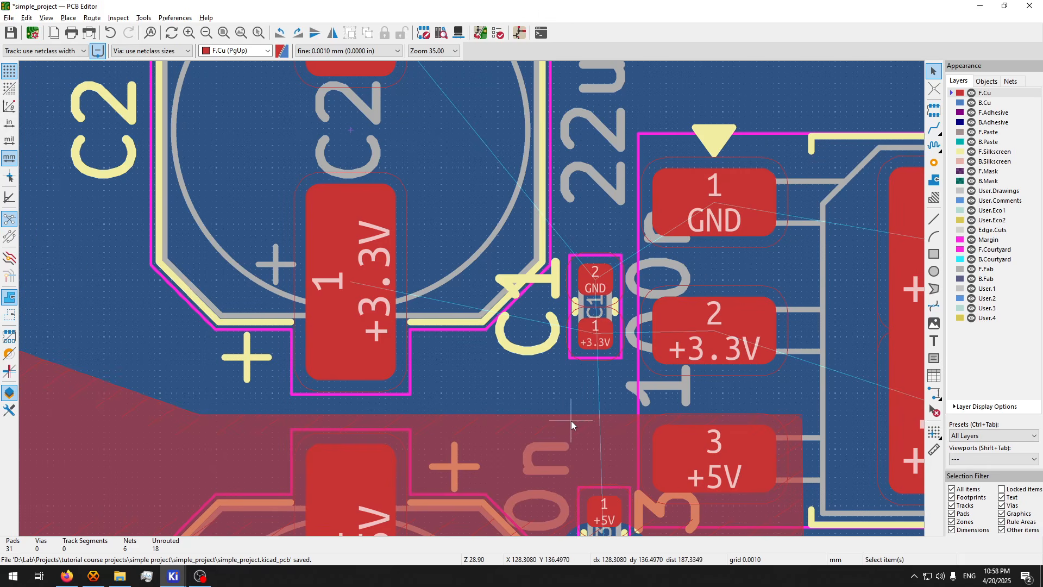
click(932, 182)
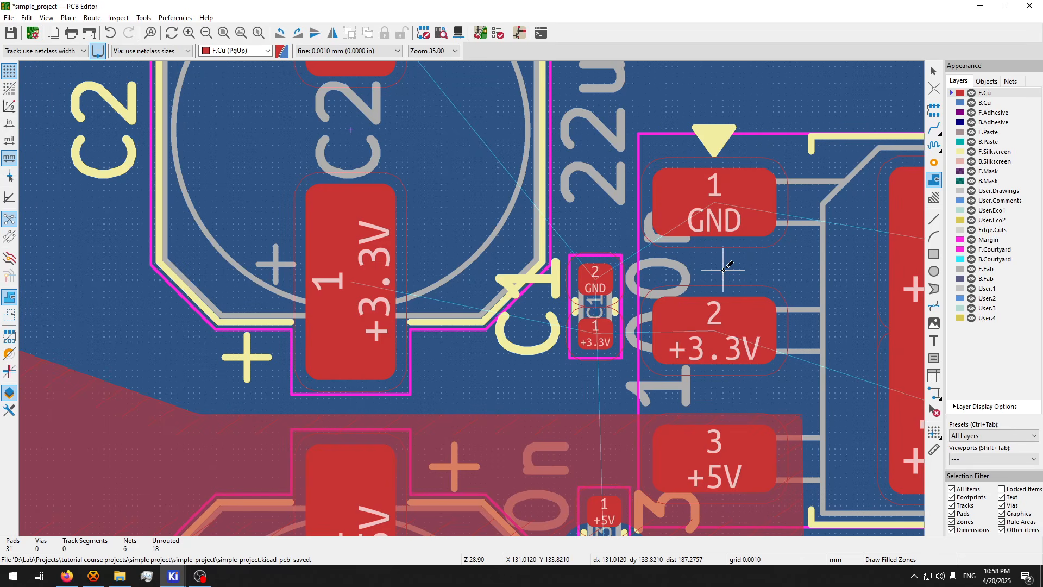
click(800, 274)
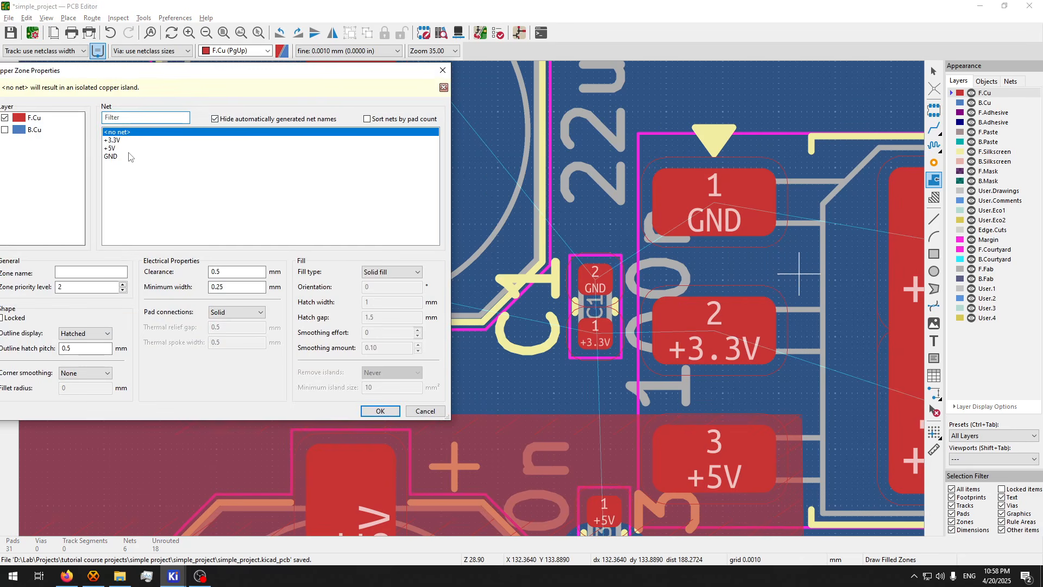
click(131, 140)
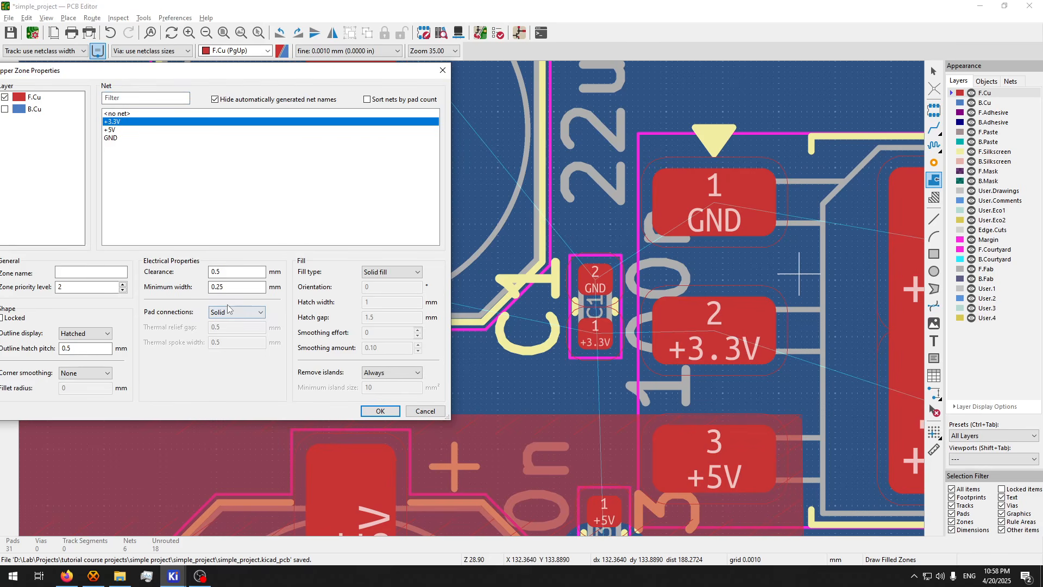
click(381, 410)
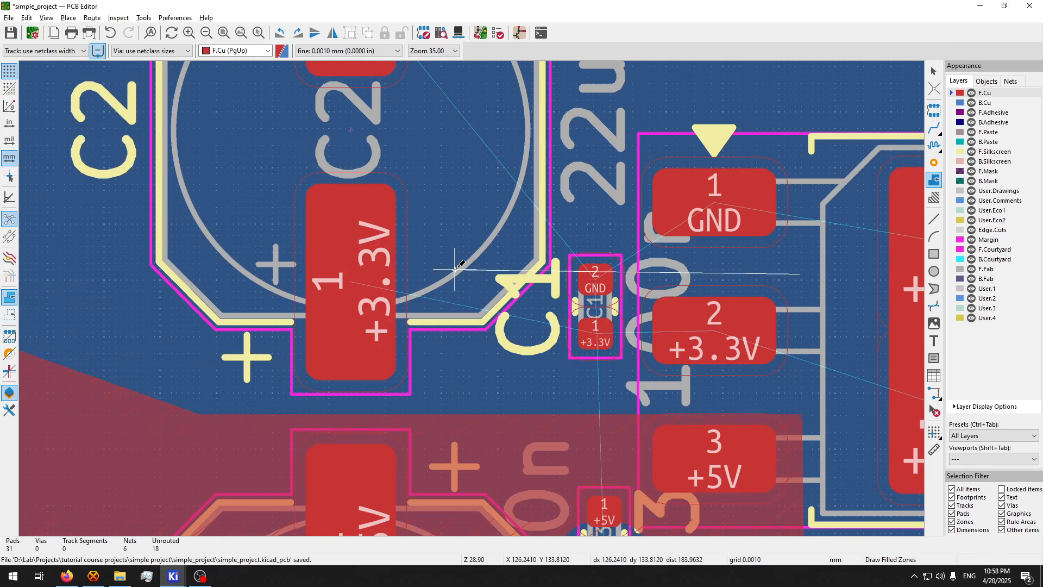
- Trace the +3.3V zone outline across C1, up and around C2's +3.3V pad, and down to just above the +5V zone
click(491, 274)
click(410, 152)
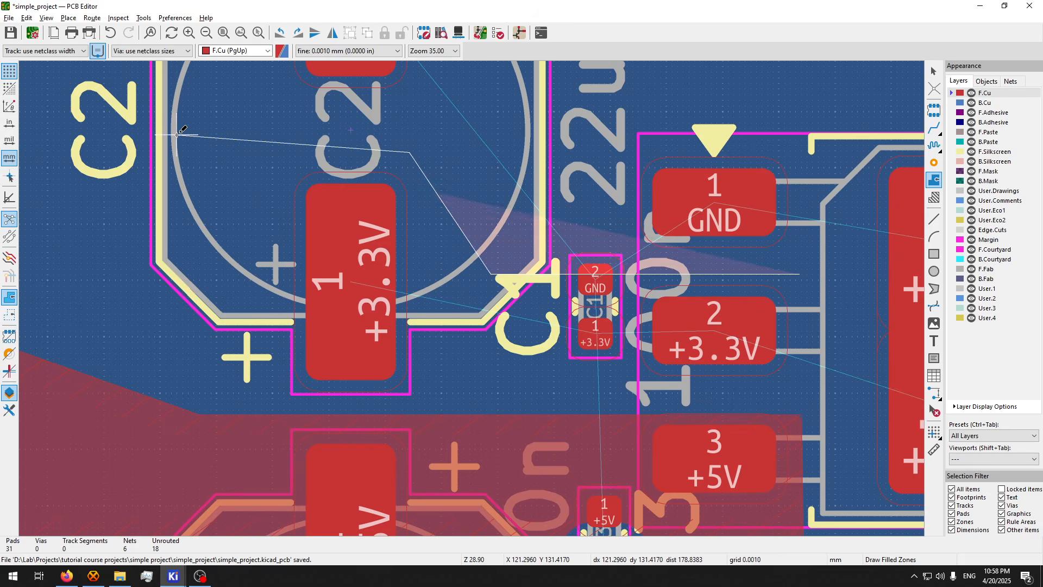
click(173, 154)
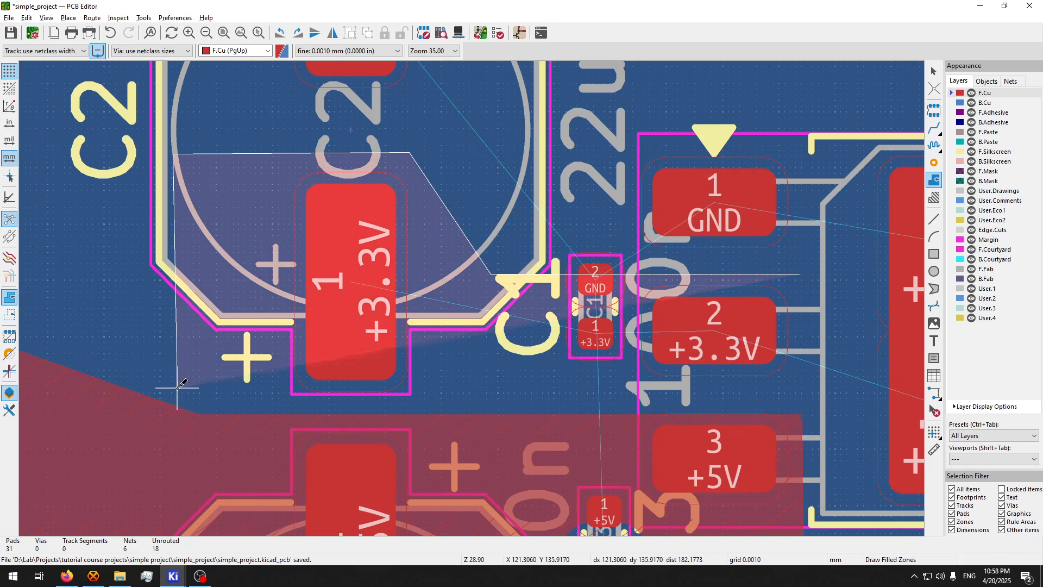
click(170, 372)
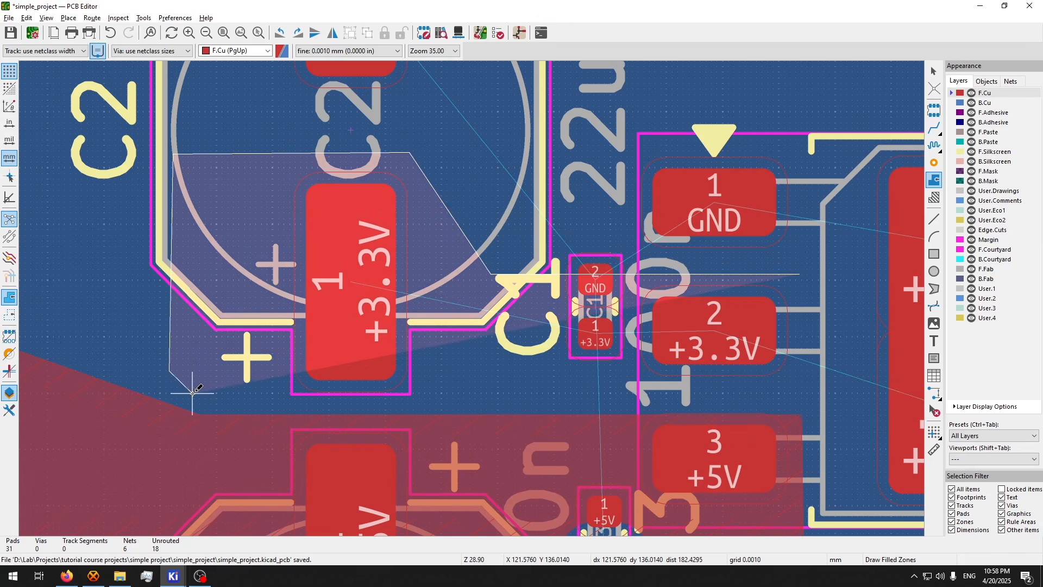
click(219, 397)
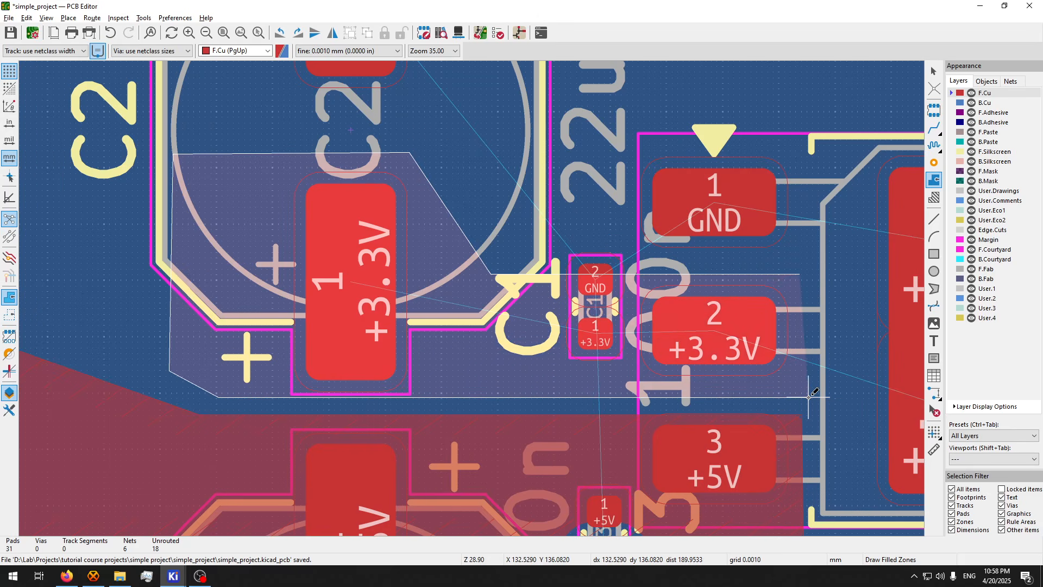
- Run the +3.3V outline between U1's pads 2 and 3, then up past pad 2, and close it at its starting corner
scroll(809, 280, up, 3)
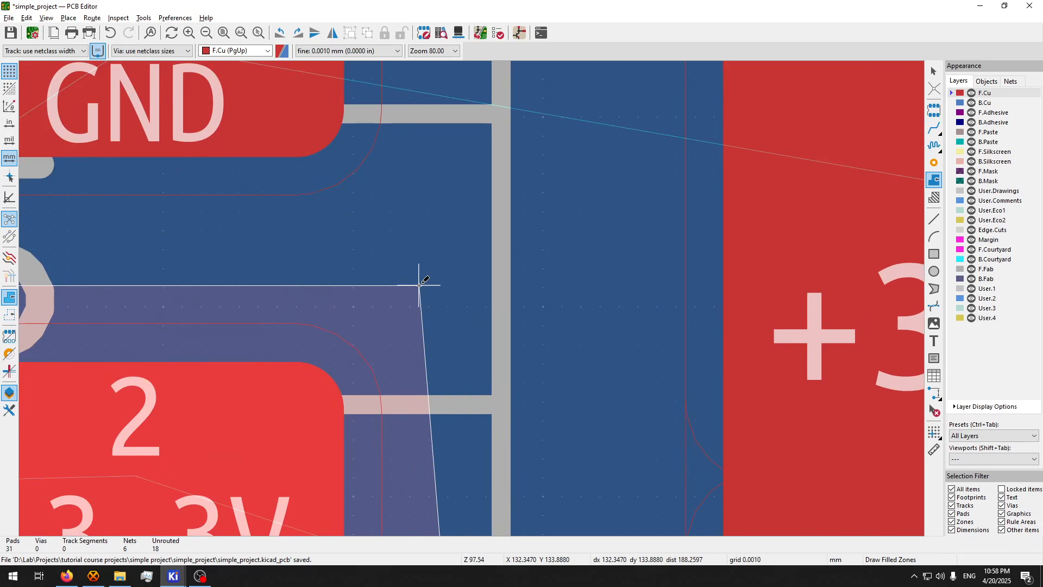
scroll(421, 282, up, 4)
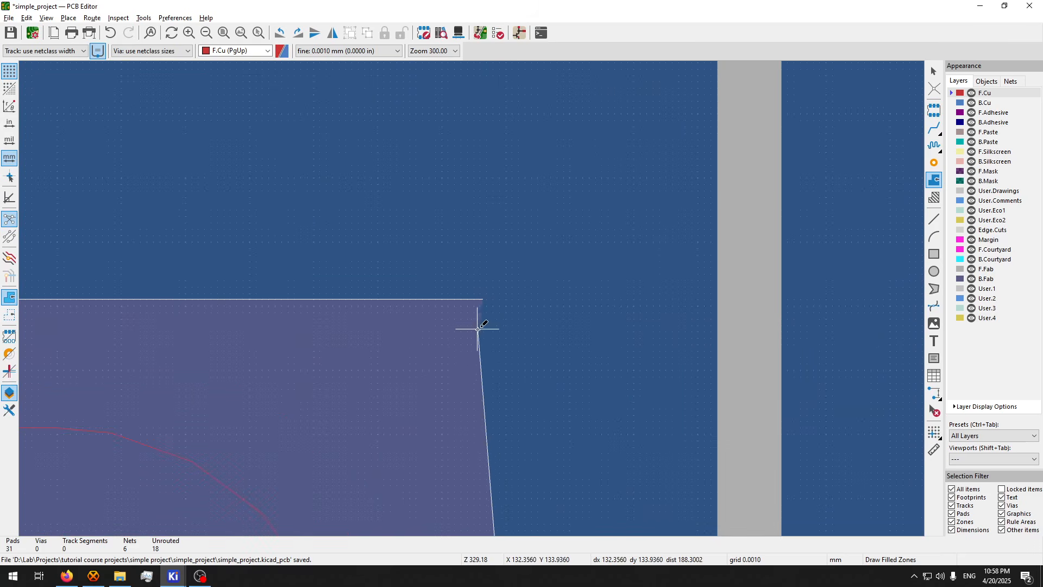
click(588, 299)
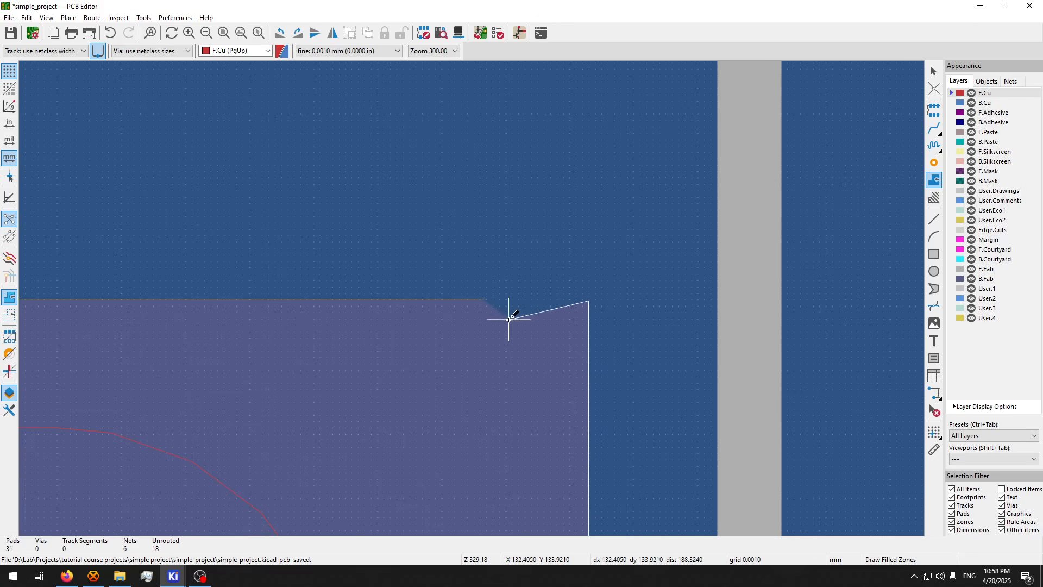
scroll(454, 289, up, 5)
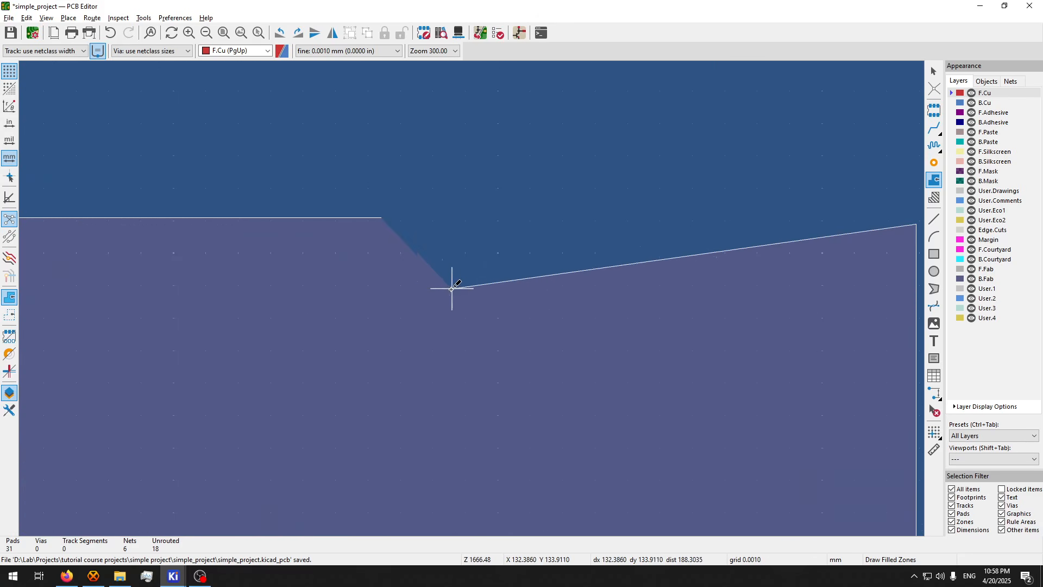
click(378, 218)
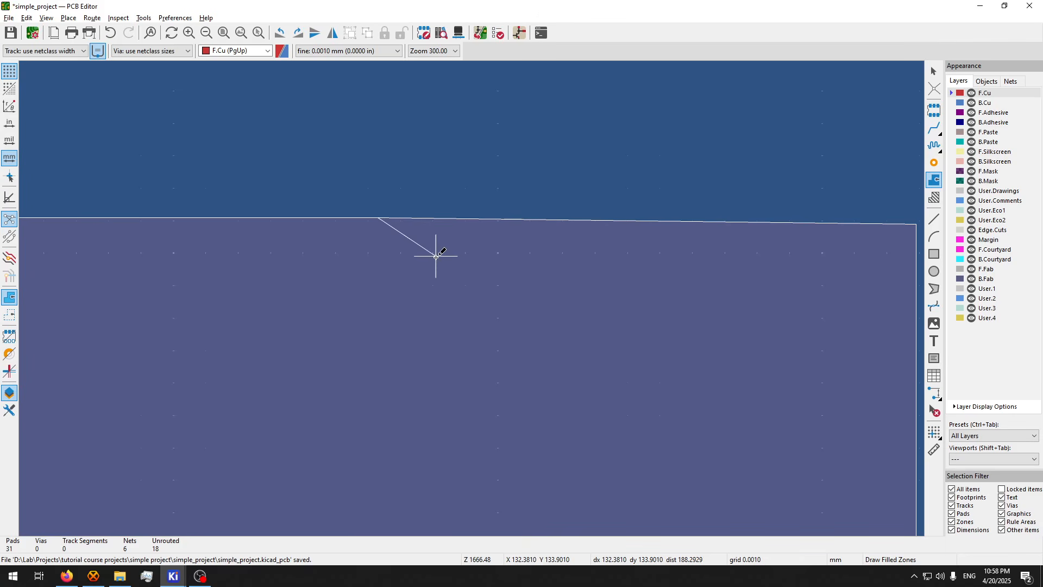
scroll(367, 210, up, 5)
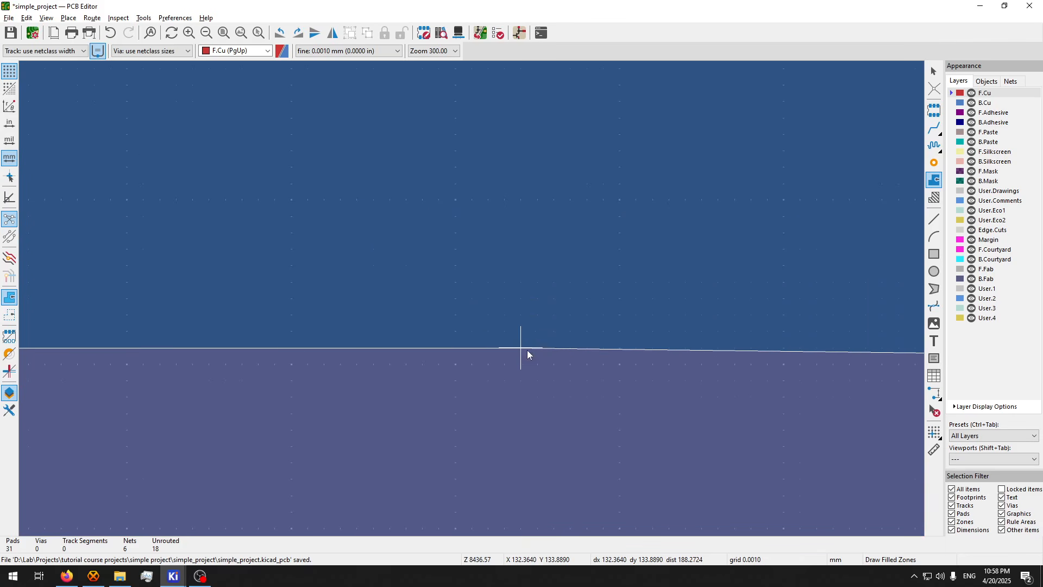
double_click(527, 350)
scroll(475, 290, down, 15)
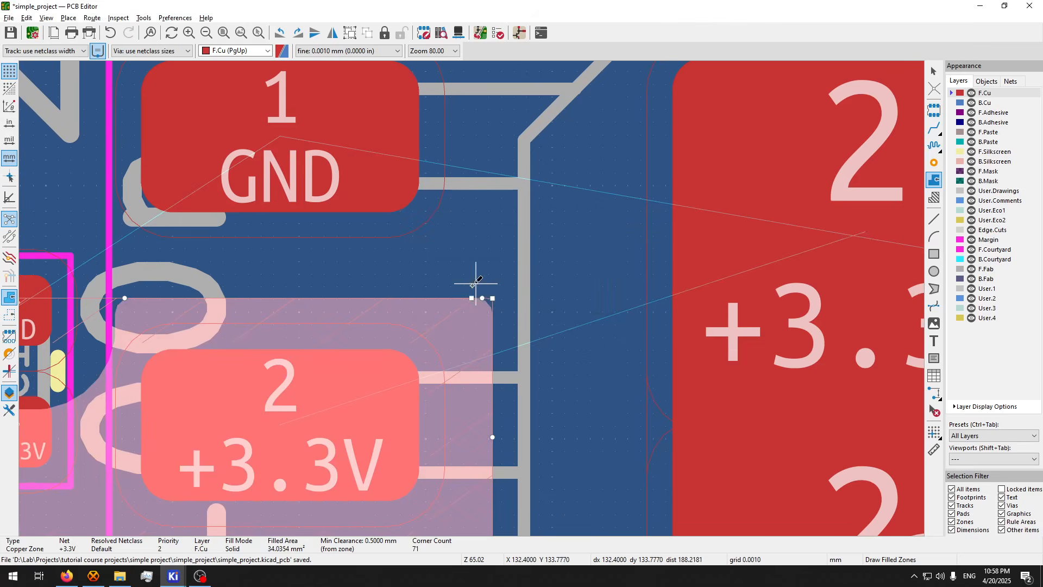
scroll(475, 290, down, 3)
key(Escape)
- Move capacitor C1 slightly upward between C2 and U1, keeping its pad 1 over the +3.3V zone, and refill all zones
click(268, 294)
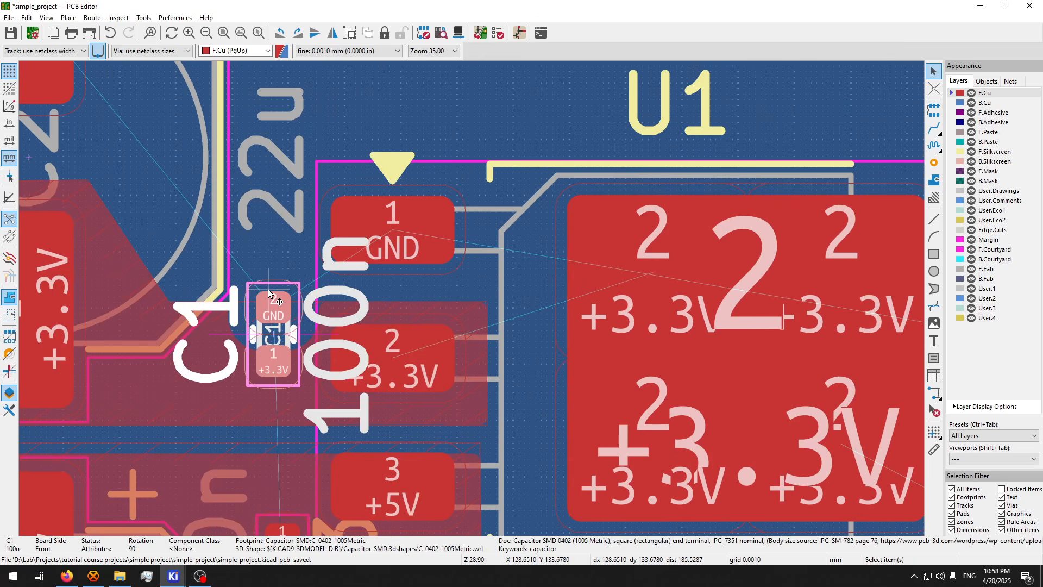
mouse_move(268, 294)
mouse_down()
mouse_move(267, 228)
mouse_move(278, 291)
mouse_move(261, 303)
mouse_move(277, 278)
mouse_move(277, 300)
mouse_up()
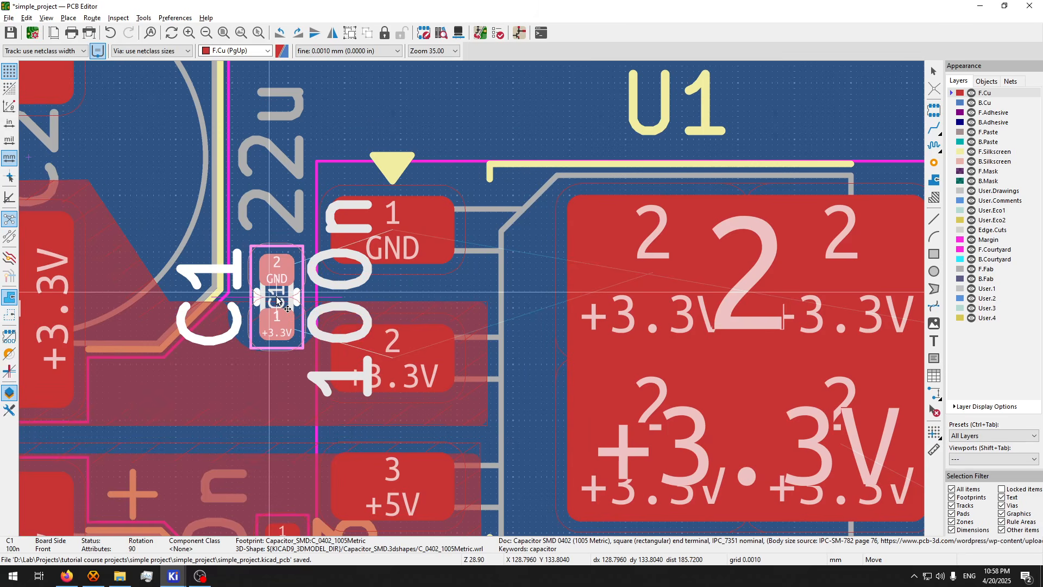
scroll(324, 354, down, 3)
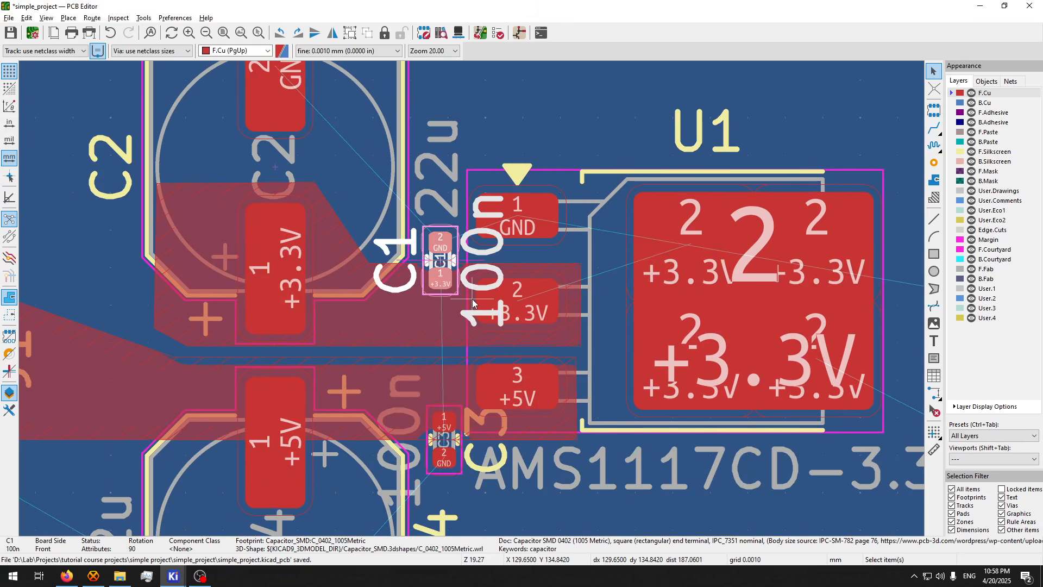
scroll(449, 242, up, 4)
click(314, 214)
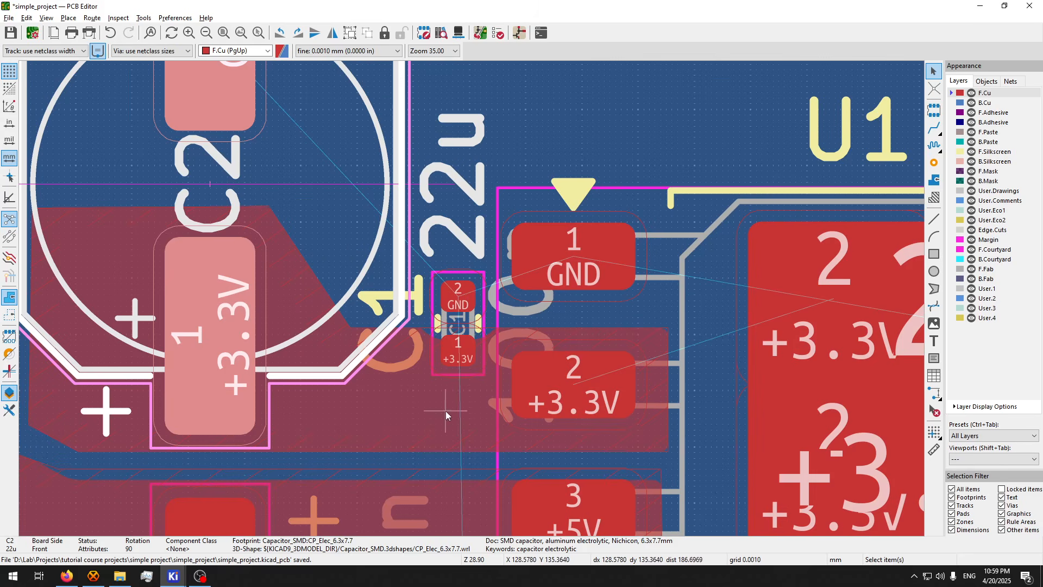
scroll(467, 303, down, 2)
scroll(472, 300, up, 3)
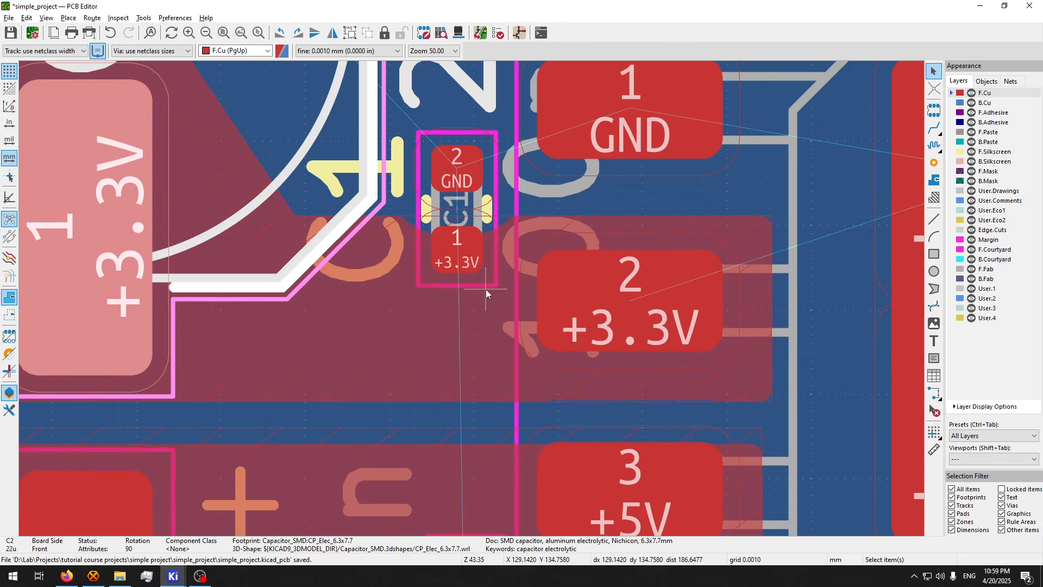
click(458, 185)
drag(457, 181, 454, 151)
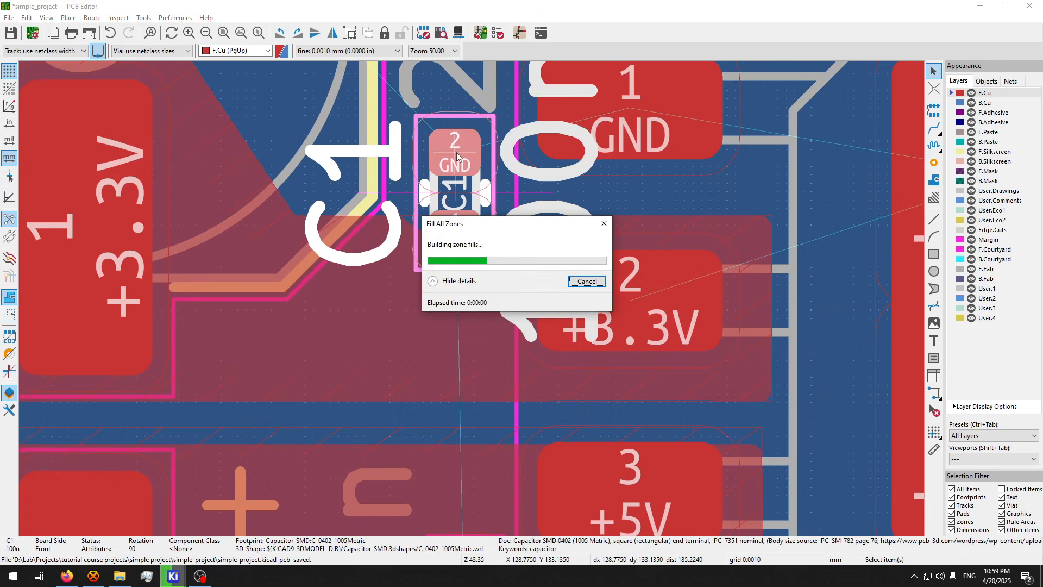
scroll(472, 301, down, 5)
key(Escape)
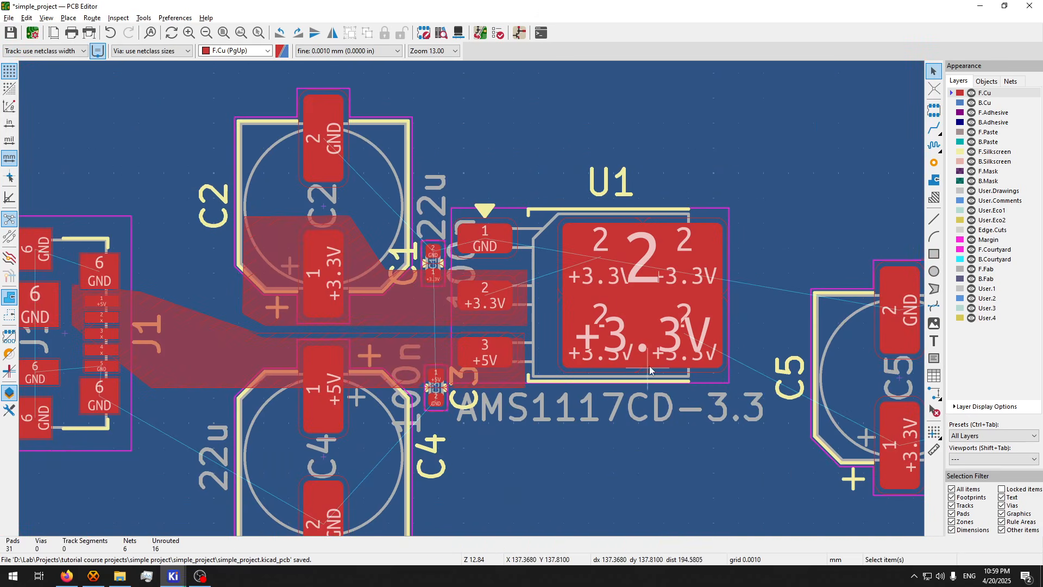
- Move capacitor C5 upward between U1 and J2, so its +3.3V pad sits level with the lower half of U1's tab
middle_drag(655, 338, 478, 209)
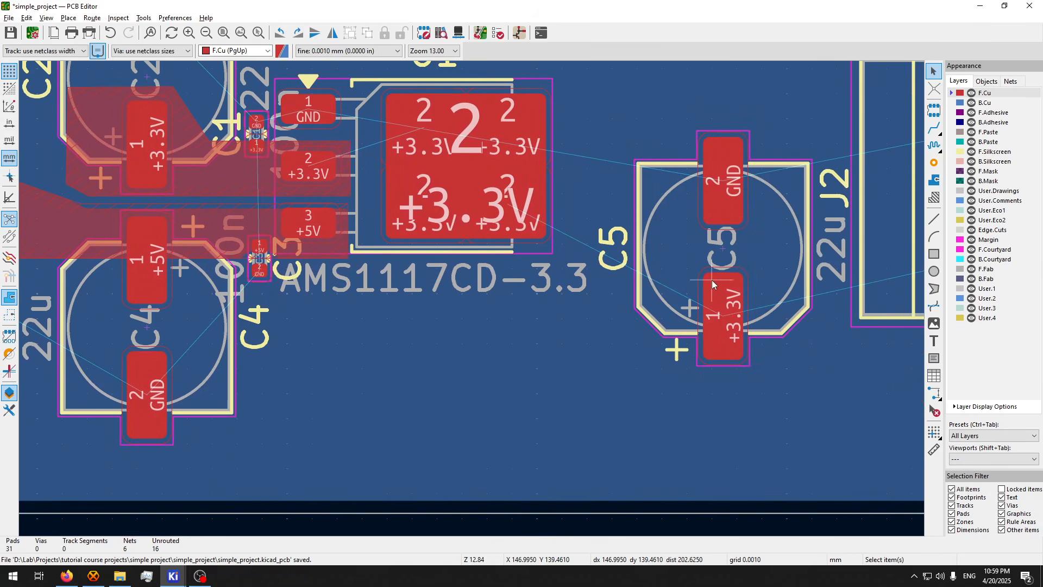
middle_drag(741, 221, 516, 289)
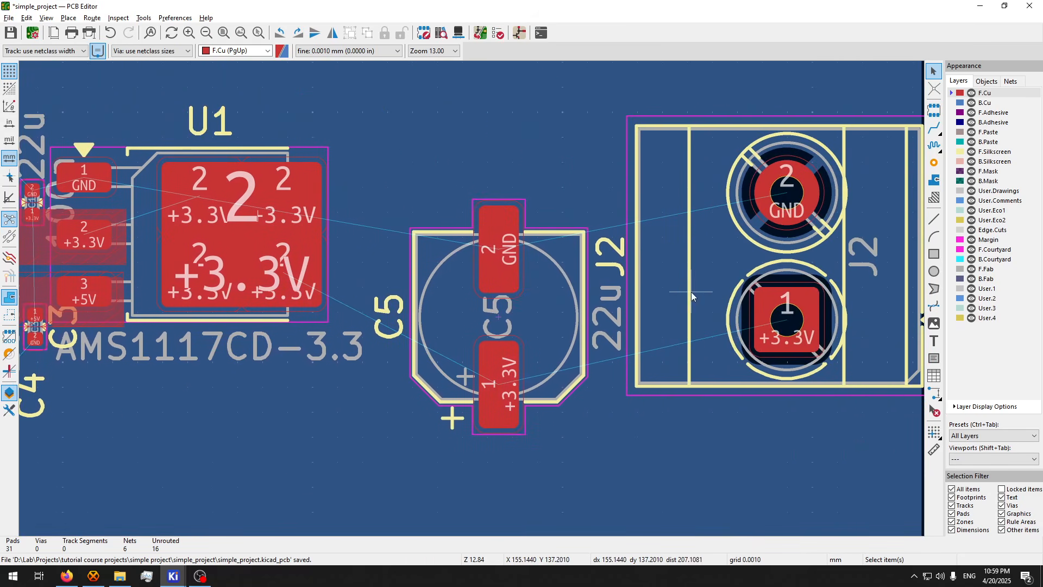
click(542, 326)
key(m)
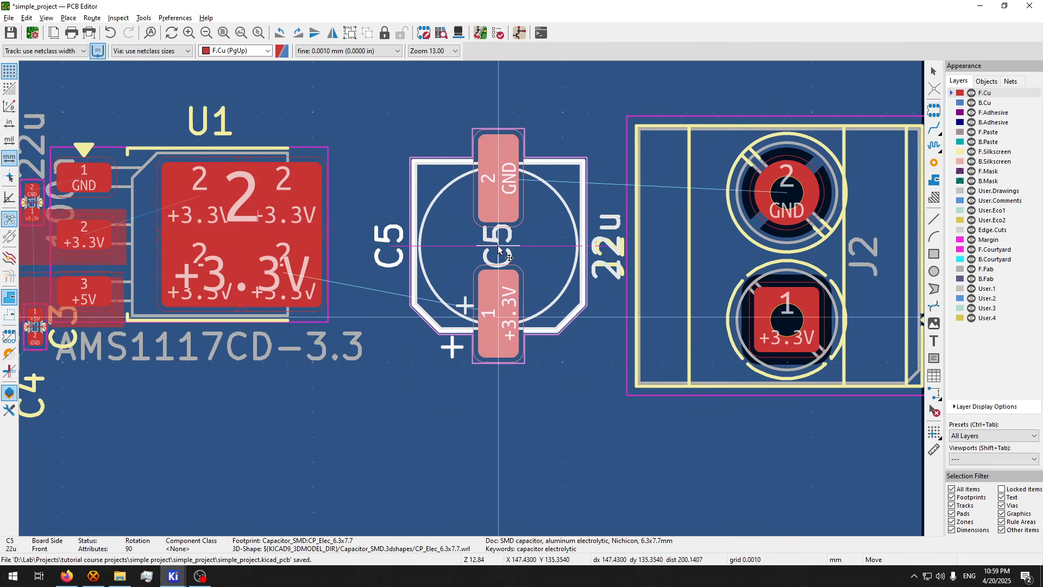
click(511, 213)
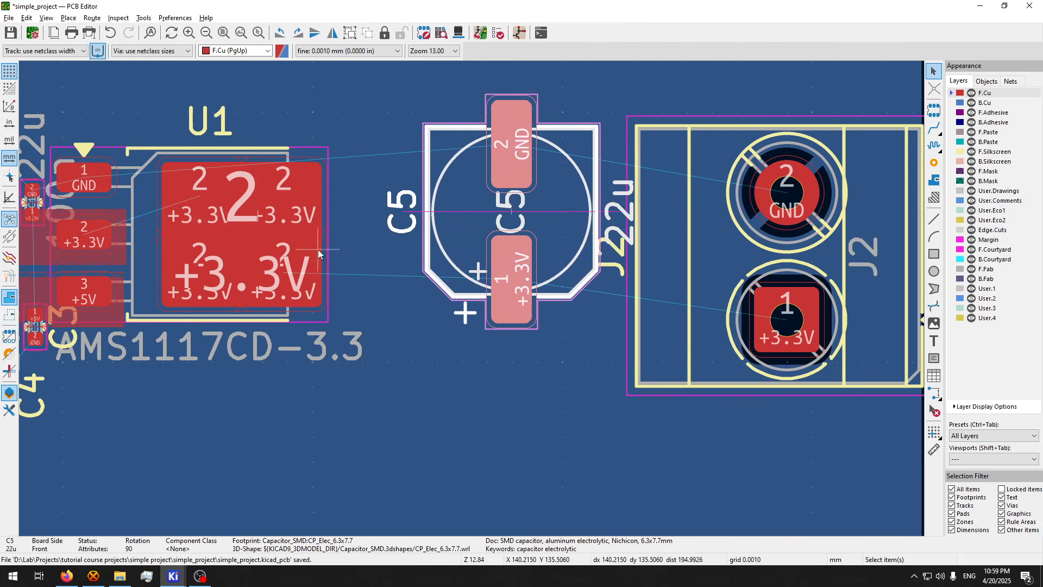
- Stretch the +3.3V zone's right edge from U1 to beside J2, and pull a corner down at the lower left of U1's tab
click(126, 239)
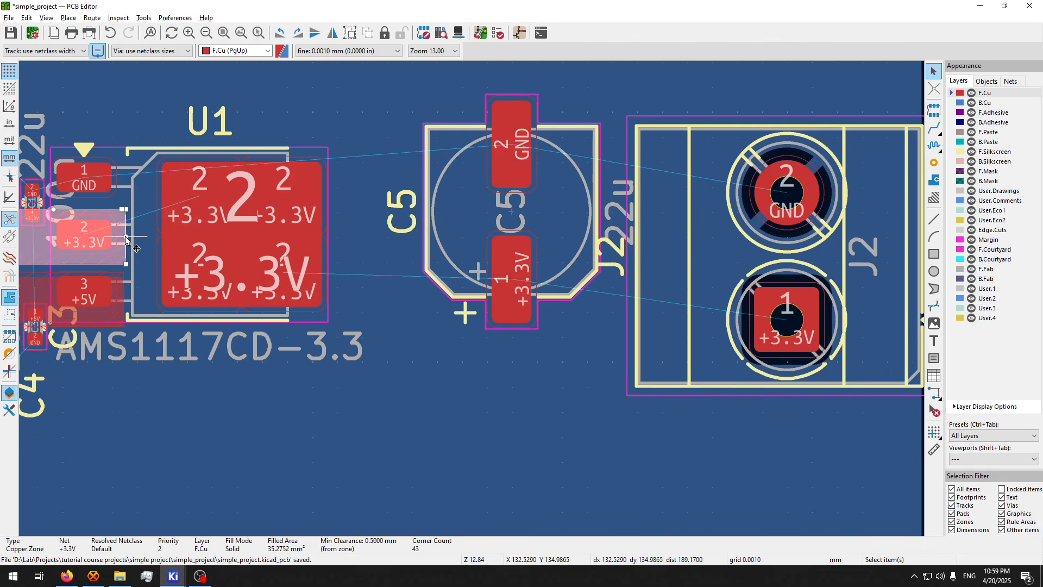
drag(126, 239, 629, 240)
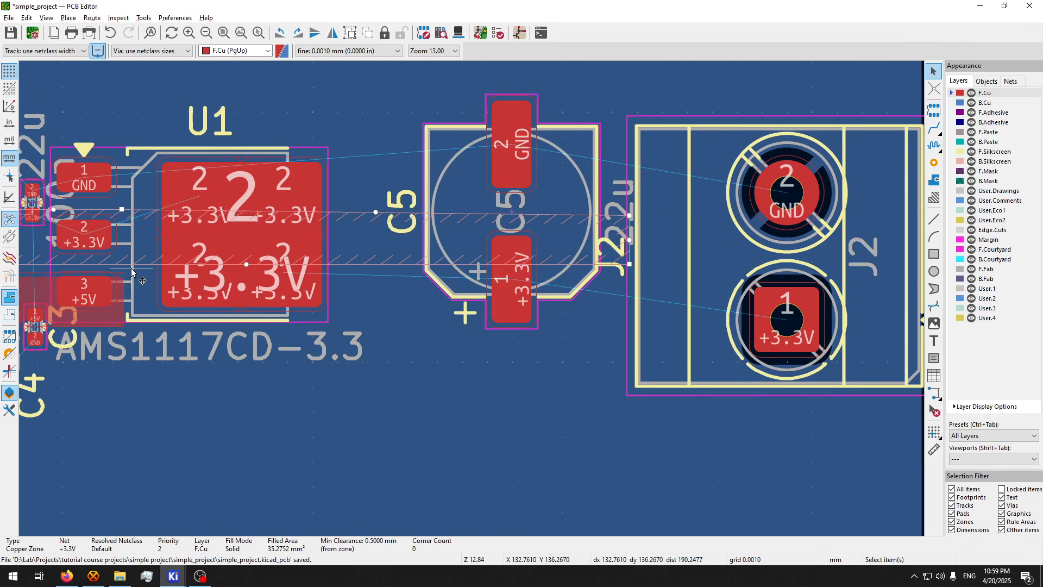
scroll(159, 271, up, 5)
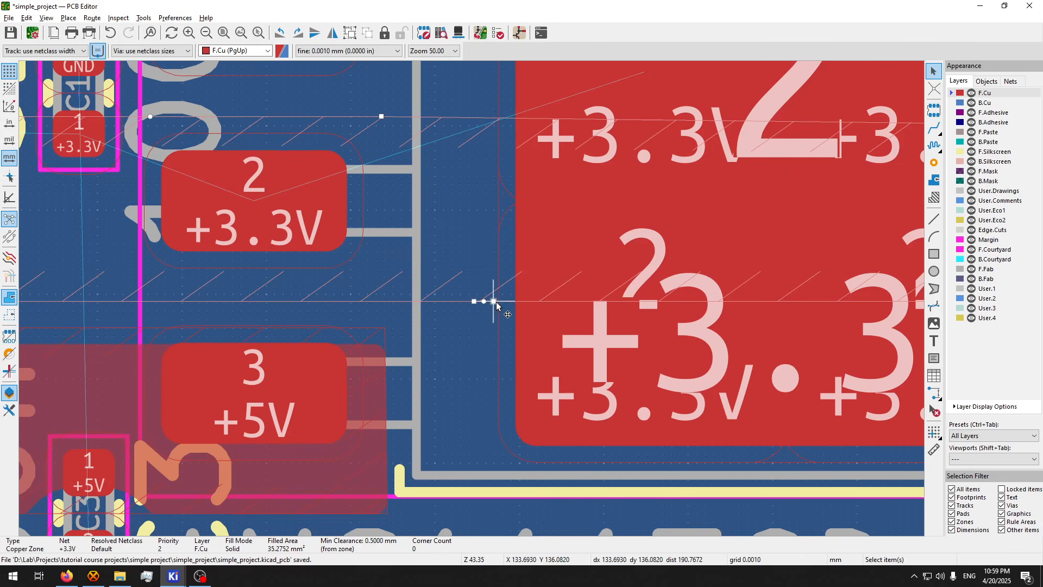
drag(494, 302, 461, 313)
scroll(500, 484, down, 3)
middle_drag(872, 249, 636, 274)
middle_drag(816, 274, 649, 274)
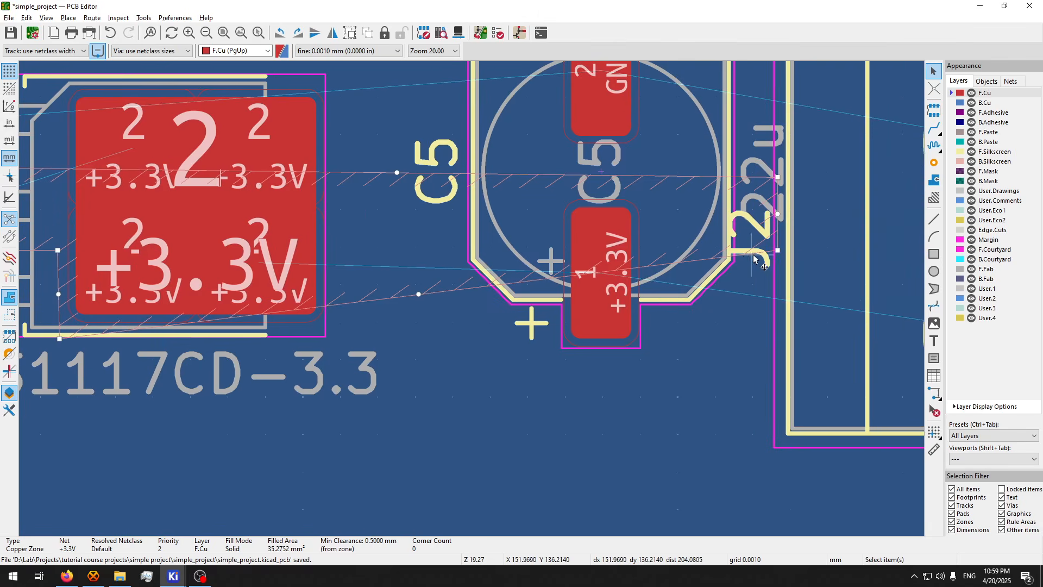
- Pull the +3.3V zone's lower corner beside J2 down to the level of U1's bottom edge, taking in C5's pad 1
key(ctrl+z)
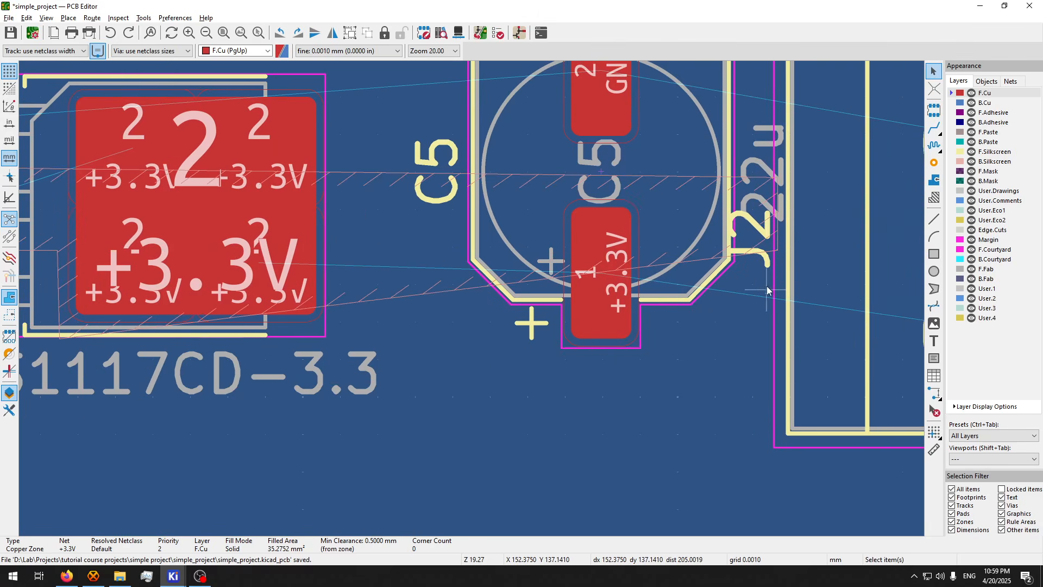
click(768, 254)
scroll(768, 254, up, 2)
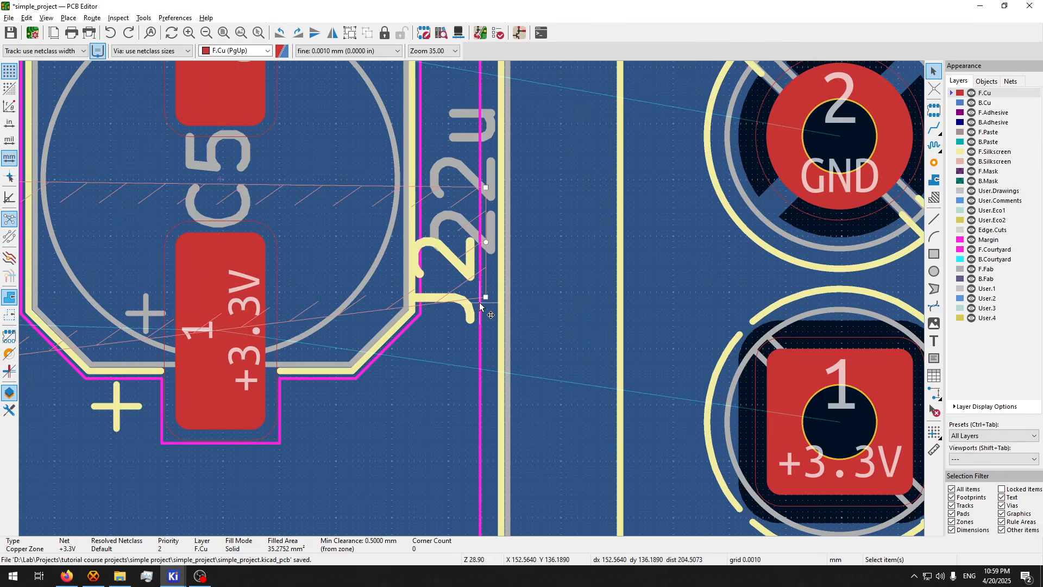
drag(487, 301, 464, 295)
key(ctrl+z)
click(485, 297)
click(486, 298)
scroll(494, 308, down, 3)
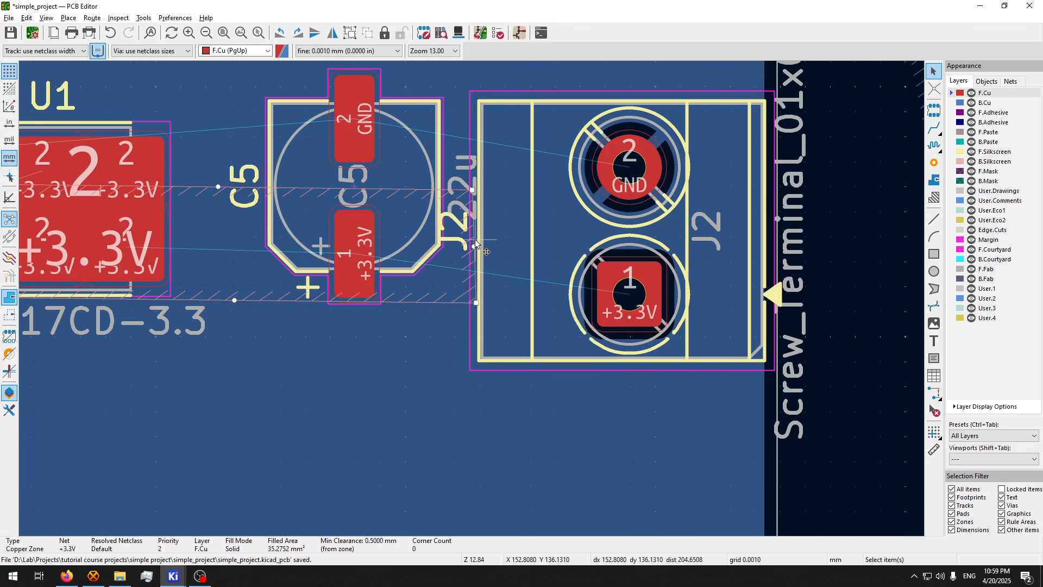
- Shift the +3.3V zone's right edge just inside J2's outline and lower its bottom edge below J2
drag(476, 243, 493, 250)
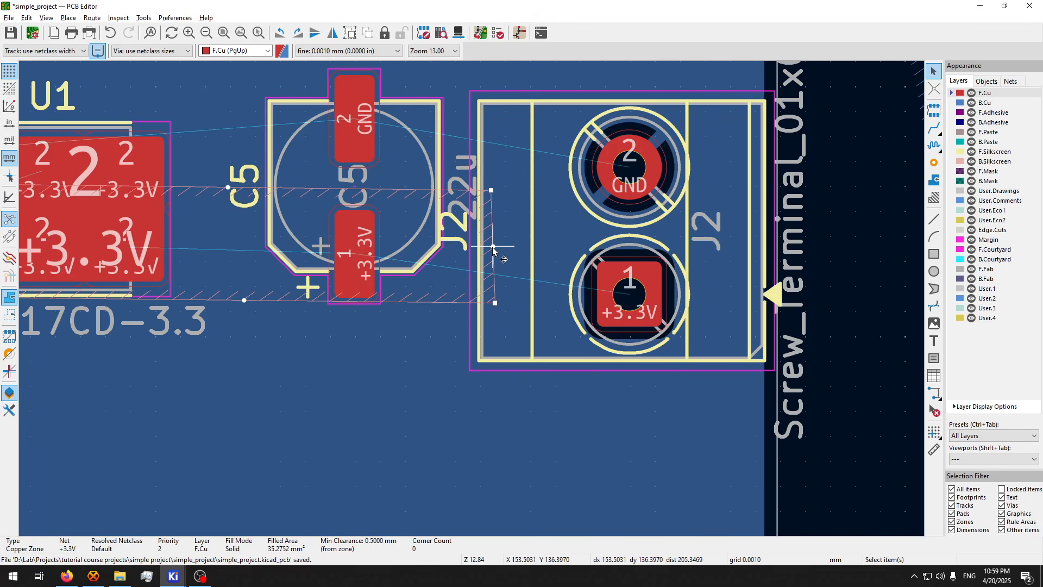
drag(245, 301, 248, 380)
drag(486, 194, 495, 194)
- Add a corner to the +3.3V zone's right edge between J2's pad levels and pull it right, past pad 1 to the board edge
scroll(448, 270, up, 4)
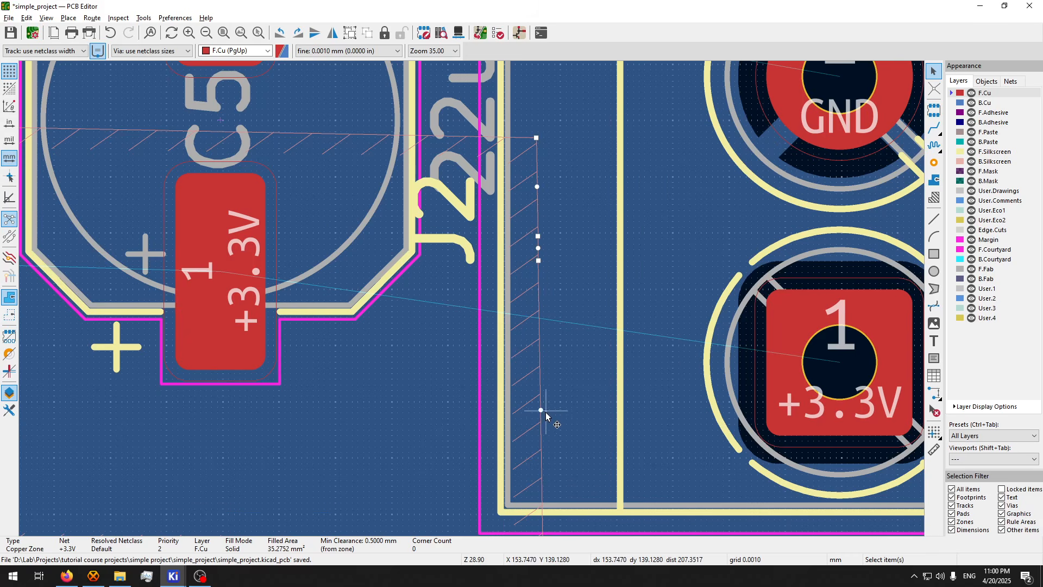
drag(538, 411, 614, 394)
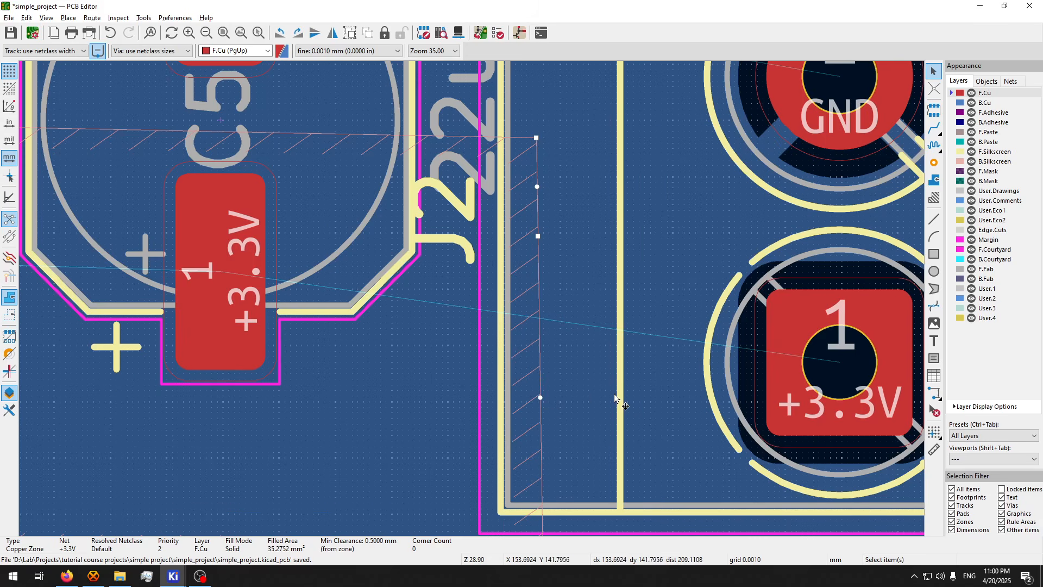
mouse_move(536, 237)
mouse_down()
mouse_move(572, 241)
mouse_move(536, 251)
mouse_up()
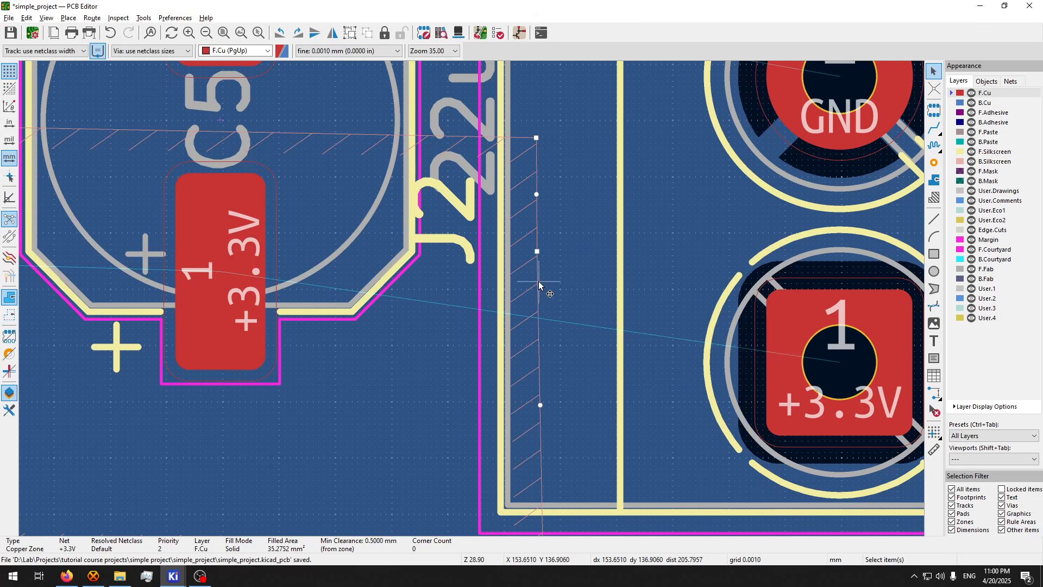
key(Insert)
click(545, 284)
click(537, 272)
drag(537, 273, 729, 302)
- Pull the +3.3V zone's lower corner across beneath J2 to the right board edge, enclosing pad 1, and refill all zones
scroll(768, 206, down, 2)
scroll(406, 255, down, 2)
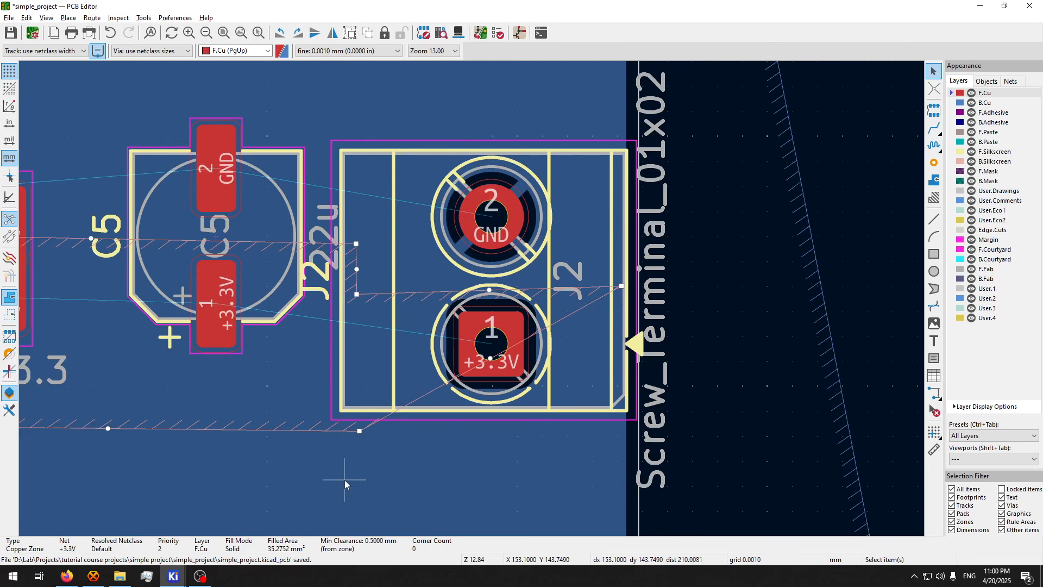
drag(354, 430, 624, 444)
key(b)
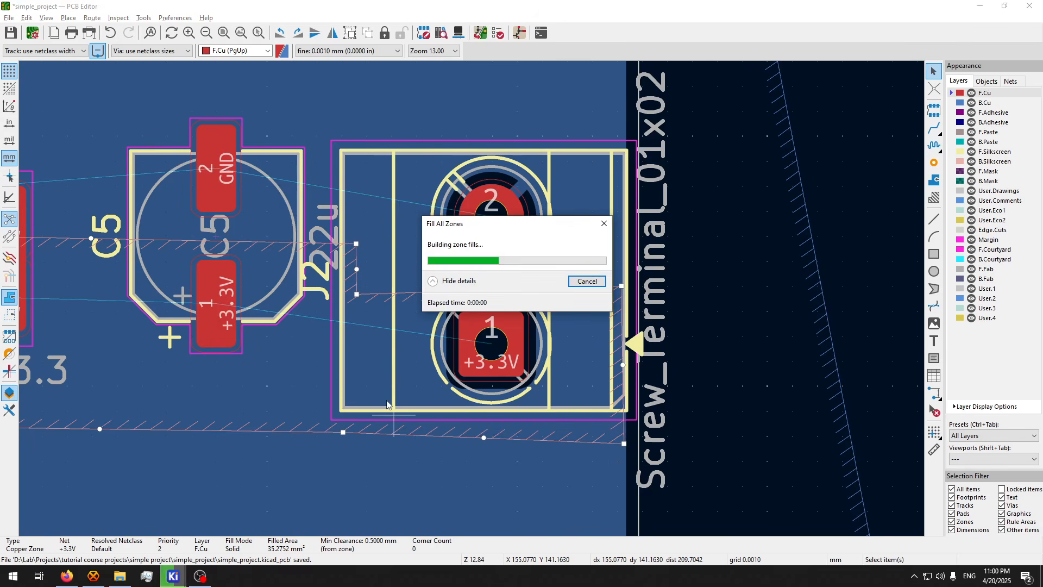
- Add a corner to the +3.3V zone's upper edge at the left of U1's tab and raise it above U1
scroll(392, 419, down, 4)
scroll(330, 203, up, 4)
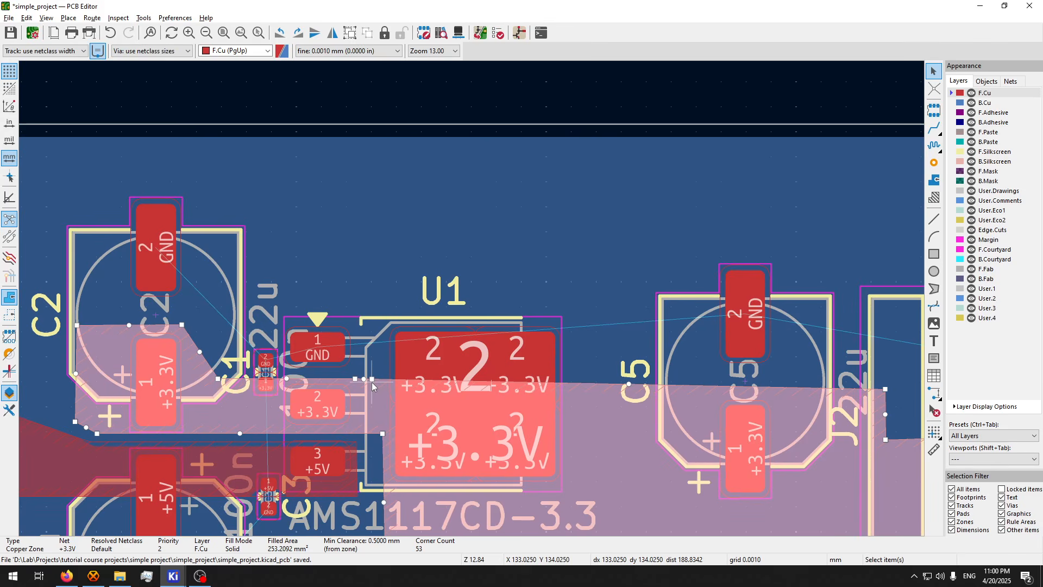
key(Insert)
mouse_move(389, 381)
mouse_down()
mouse_move(383, 300)
mouse_move(371, 296)
mouse_up()
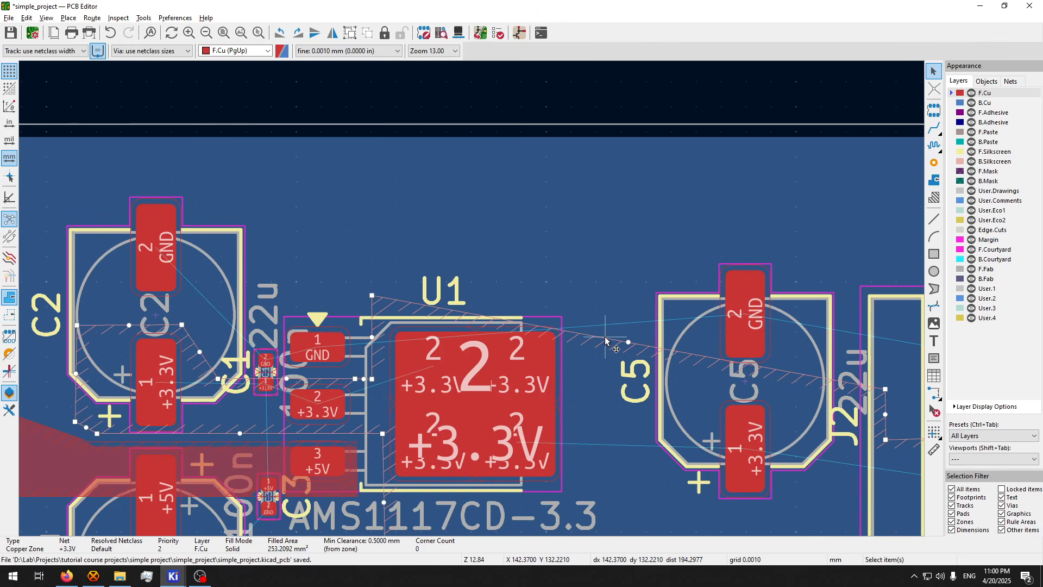
- Add corners between U1 and C5 so the +3.3V outline covers U1's whole tab and steps down just past it, and refill all zones
key(Insert)
key(Insert)
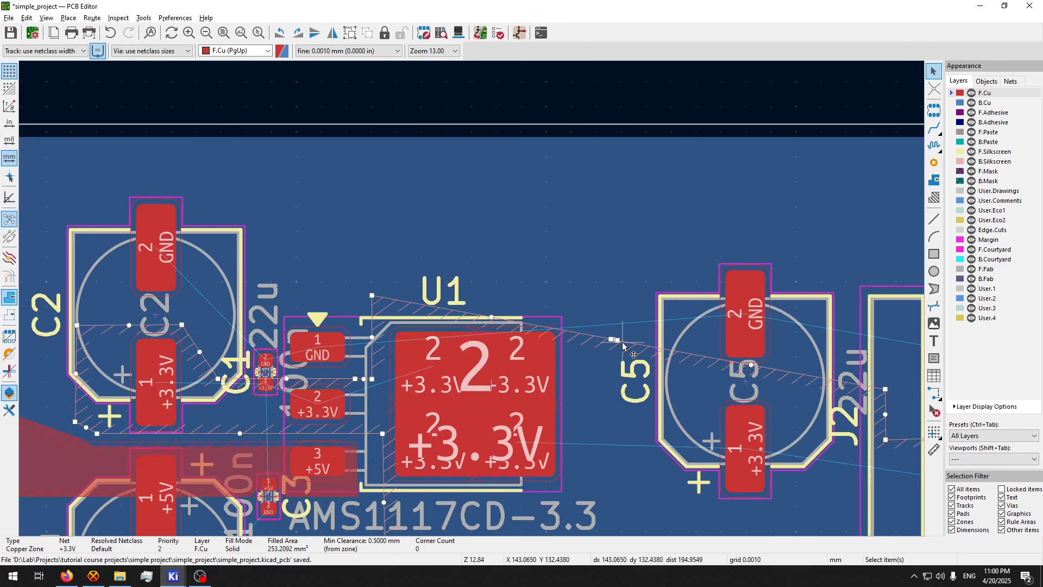
drag(623, 346, 632, 392)
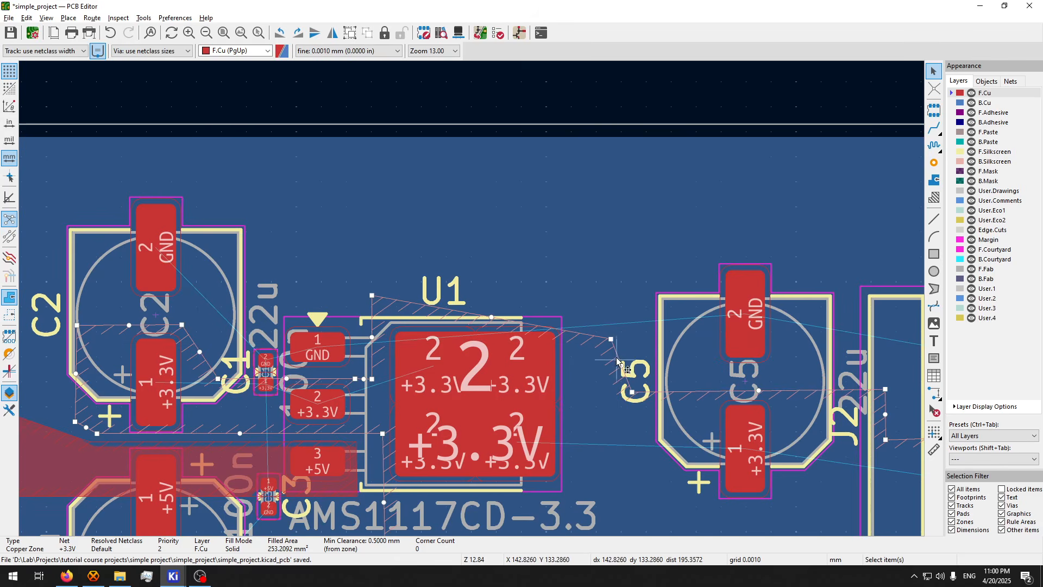
drag(611, 339, 634, 295)
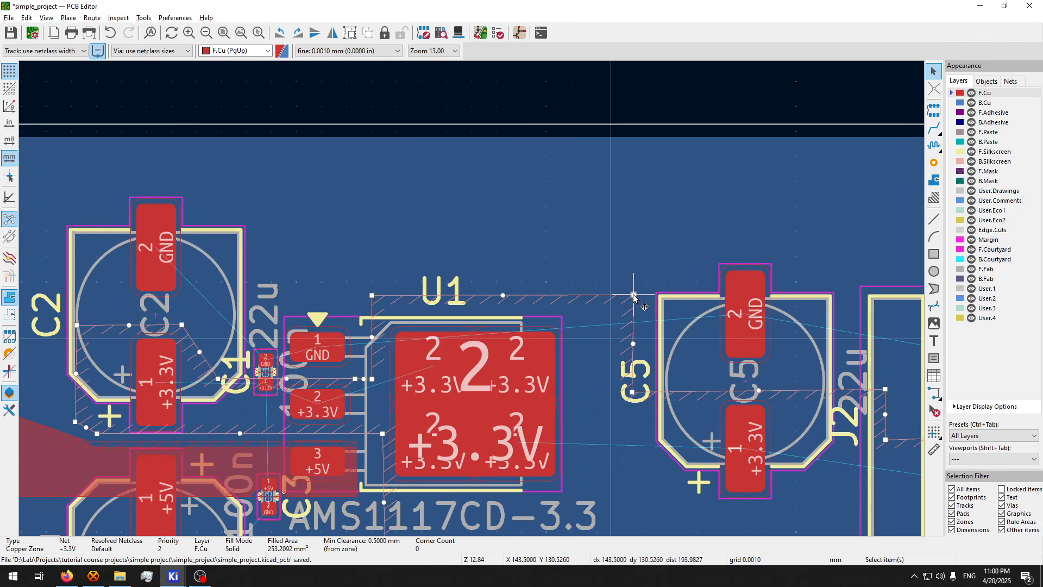
drag(633, 348, 591, 352)
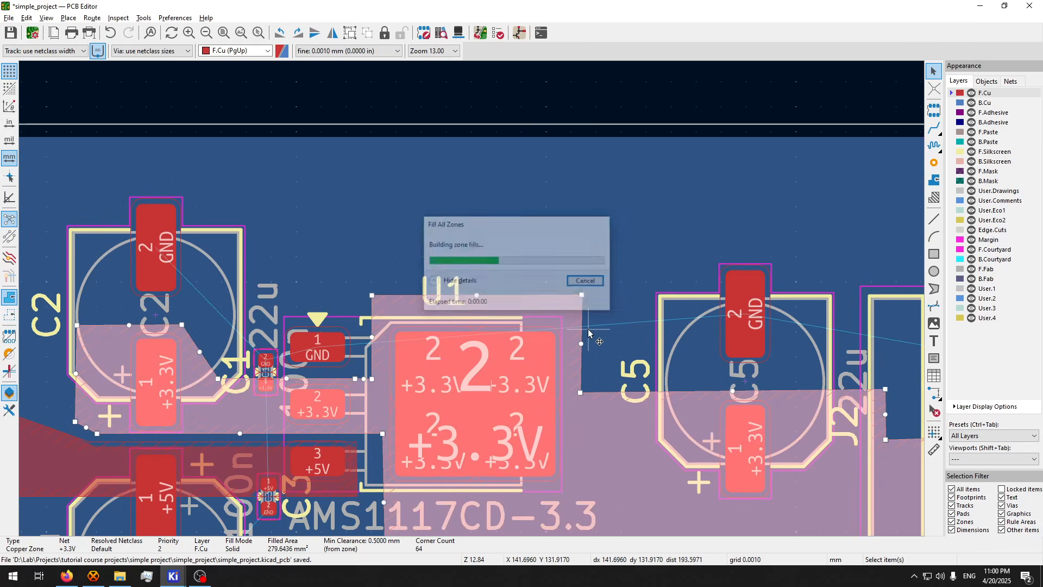
scroll(241, 235, down, 2)
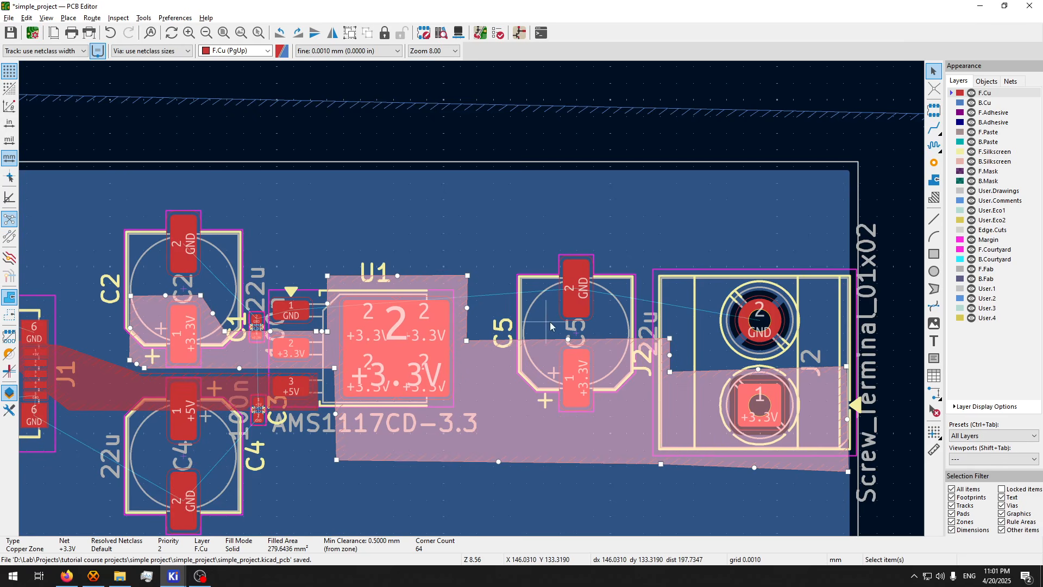
middle_drag(363, 393, 501, 342)
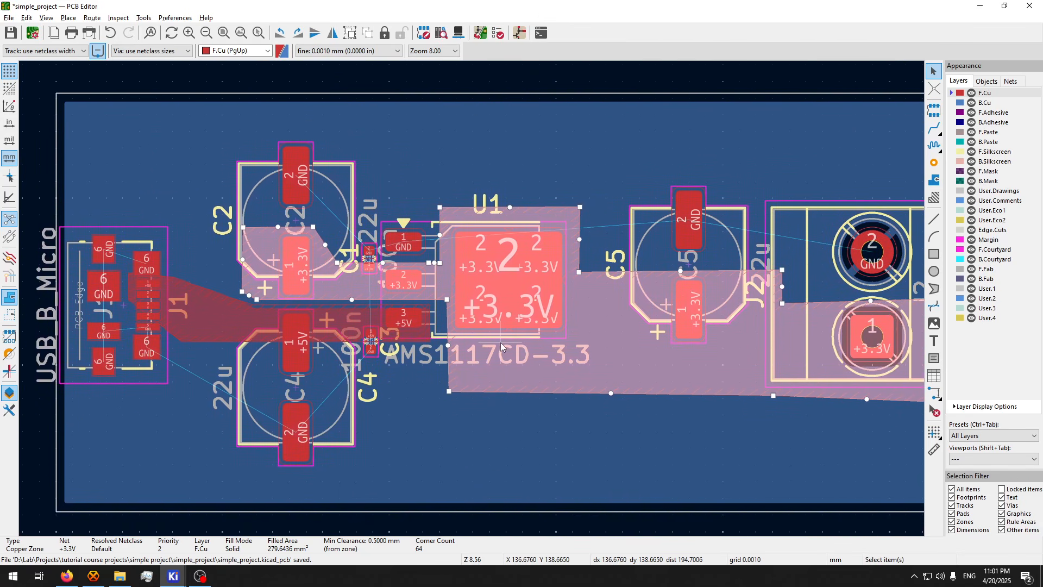
- Extend the GND copper zone to F.Cu in addition to B.Cu, and refill all zones
click(406, 517)
scroll(472, 299, down, 2)
middle_drag(472, 299, 405, 383)
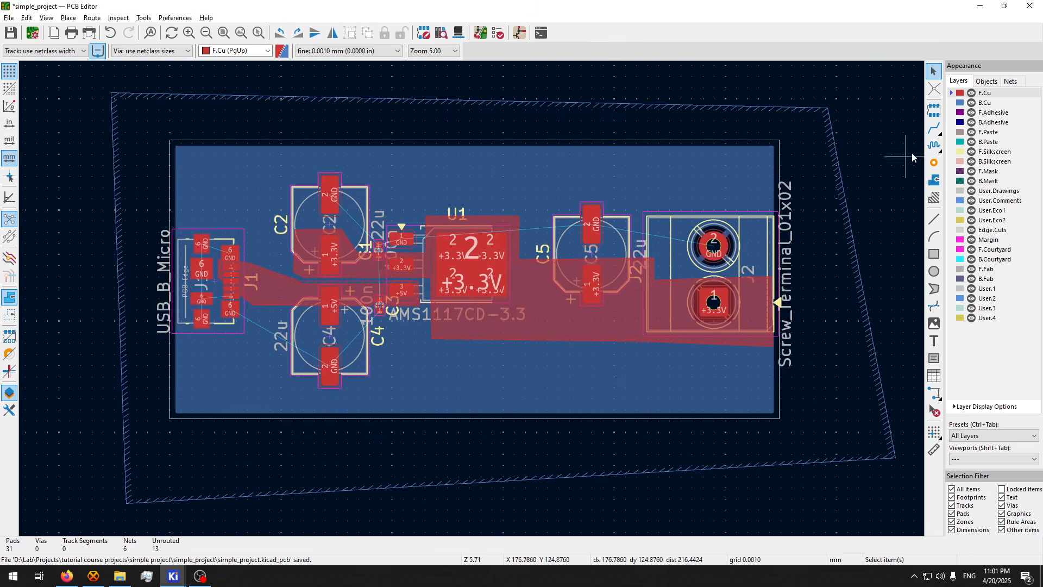
click(934, 179)
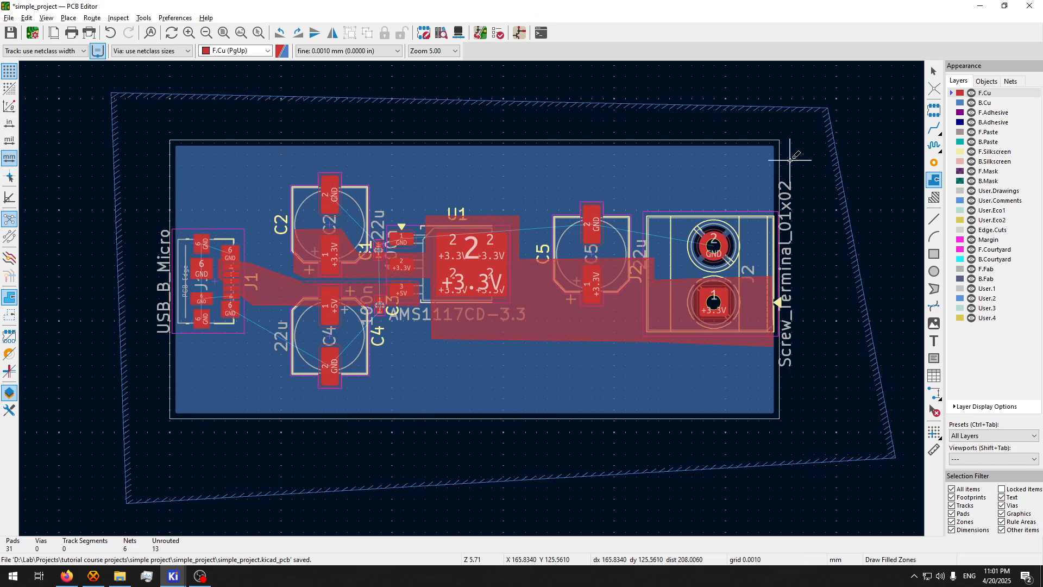
key(Escape)
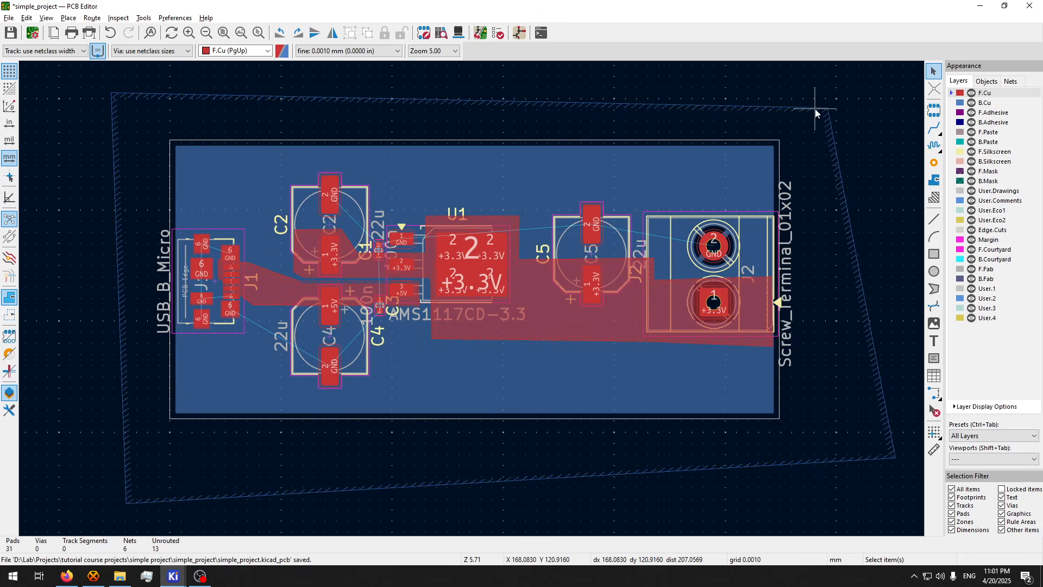
double_click(815, 109)
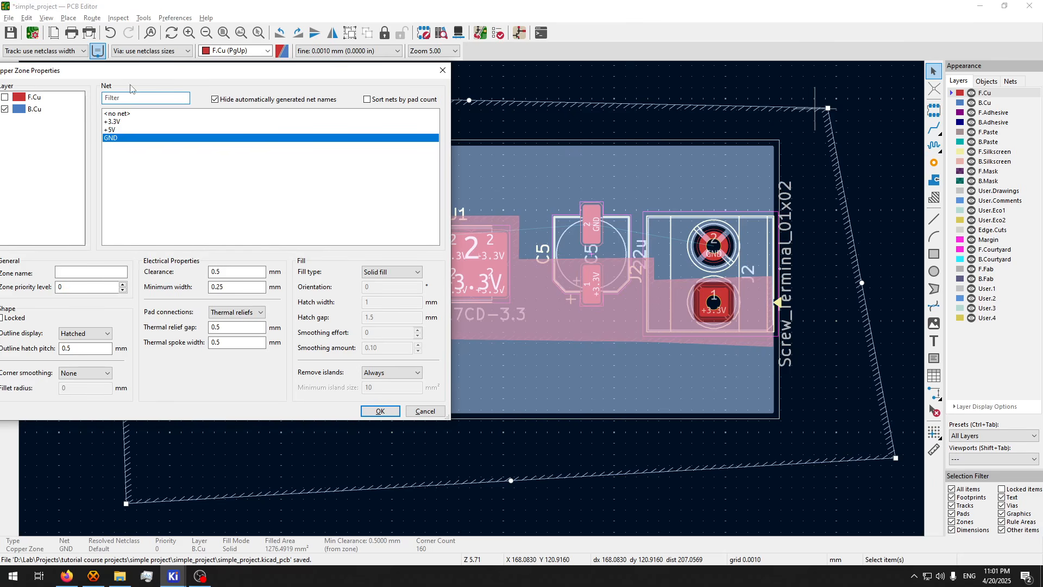
drag(161, 74, 317, 101)
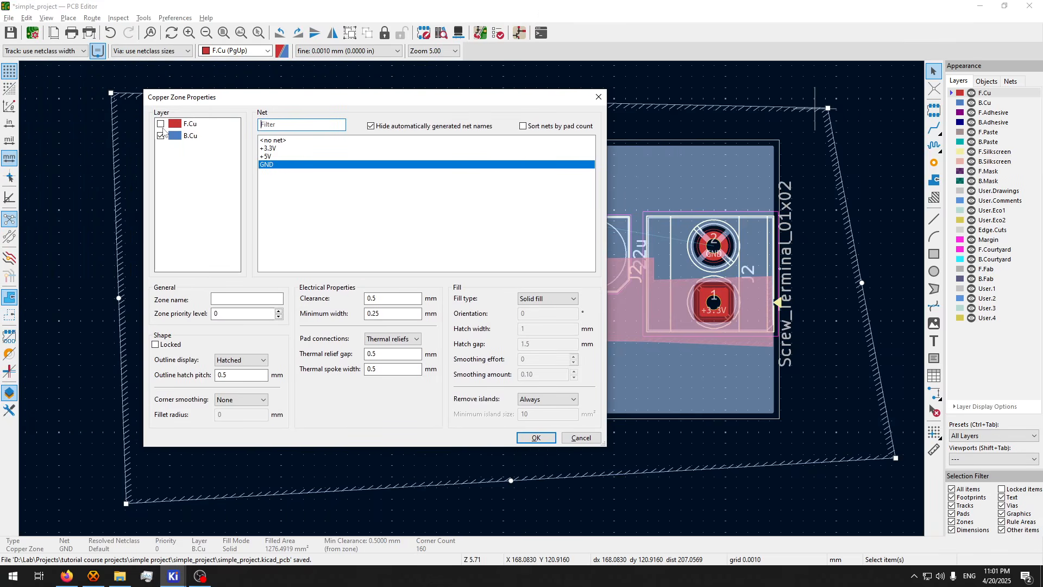
click(163, 129)
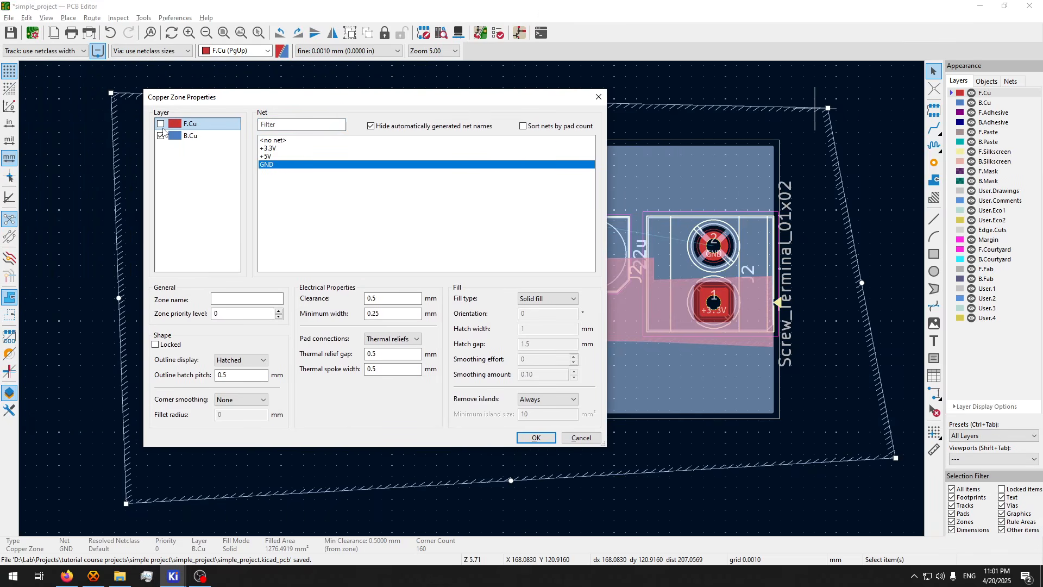
click(536, 438)
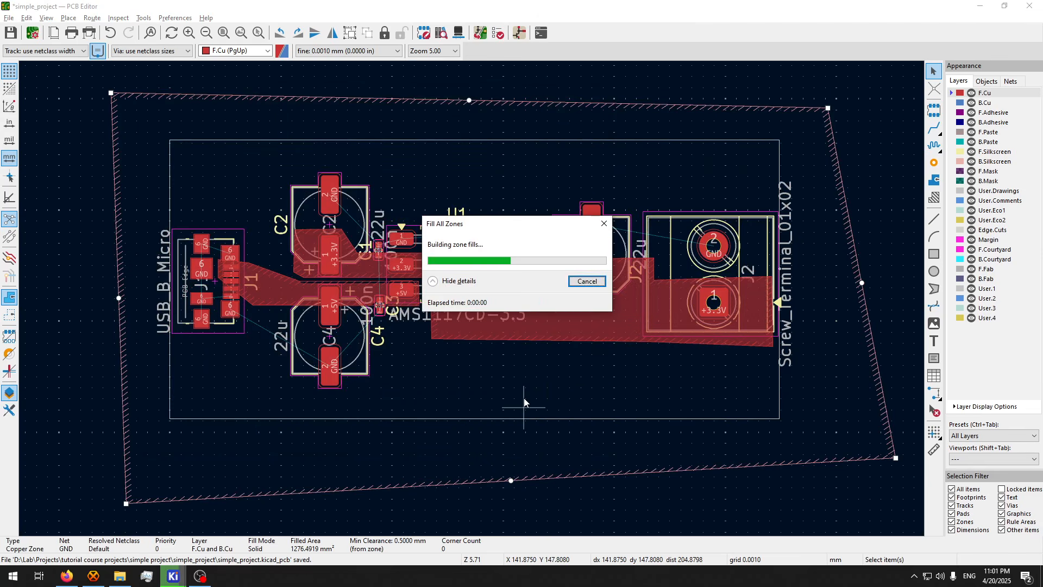
- Change the GND zone's pad connections to Solid and refill all zones
scroll(620, 311, up, 2)
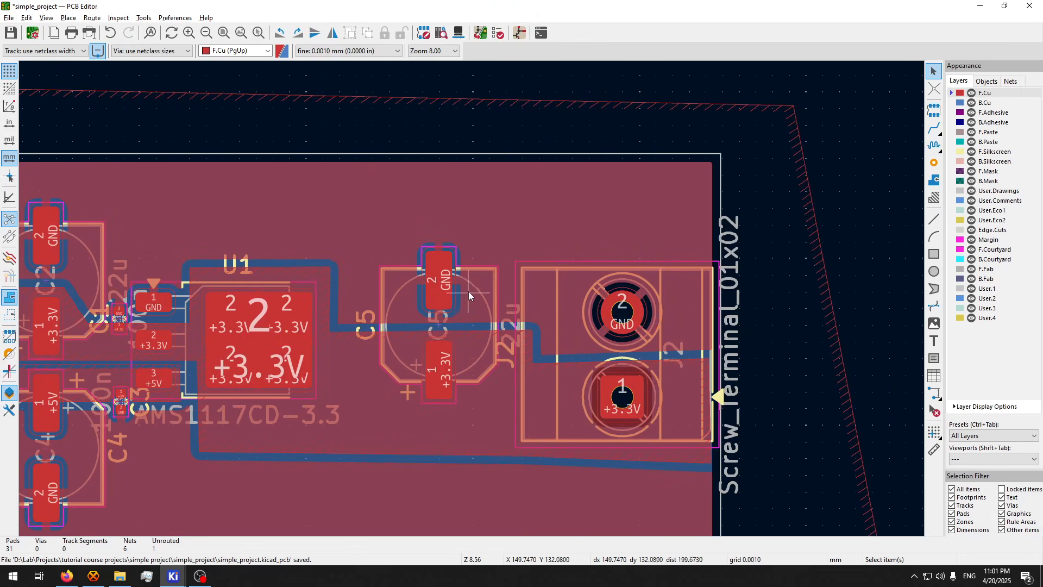
middle_drag(447, 258, 646, 255)
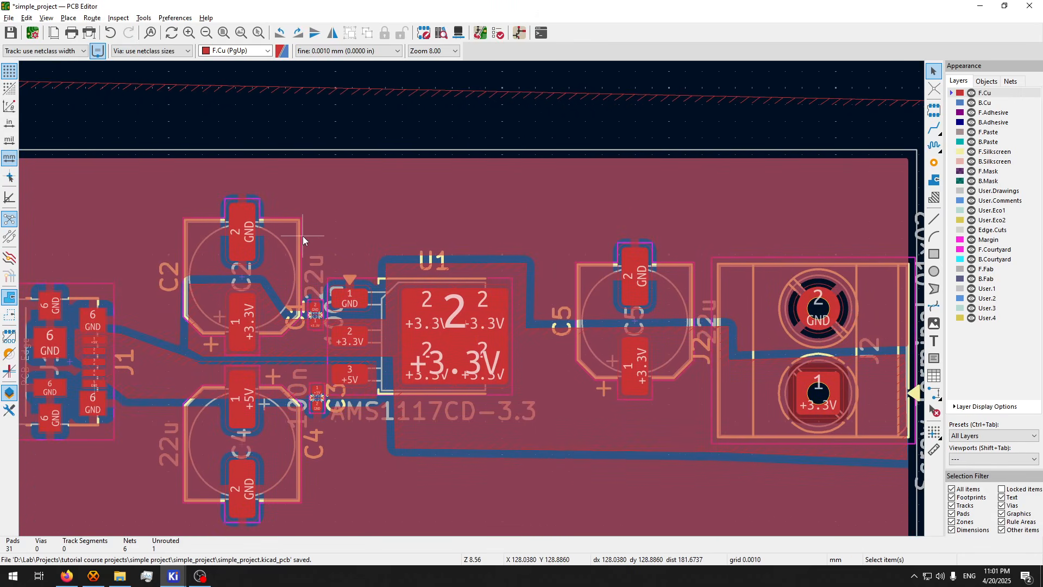
middle_drag(308, 235, 278, 221)
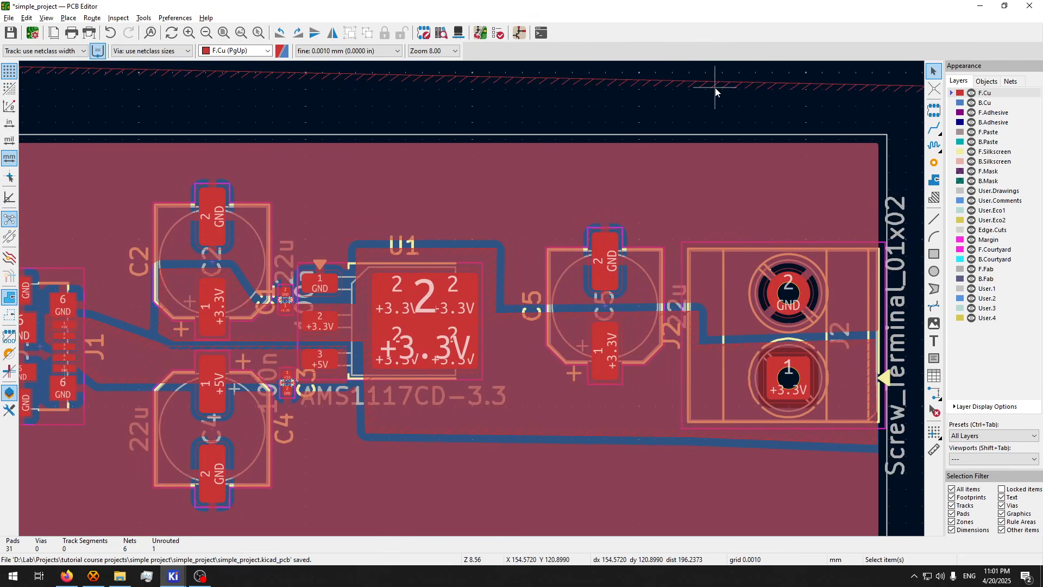
double_click(728, 83)
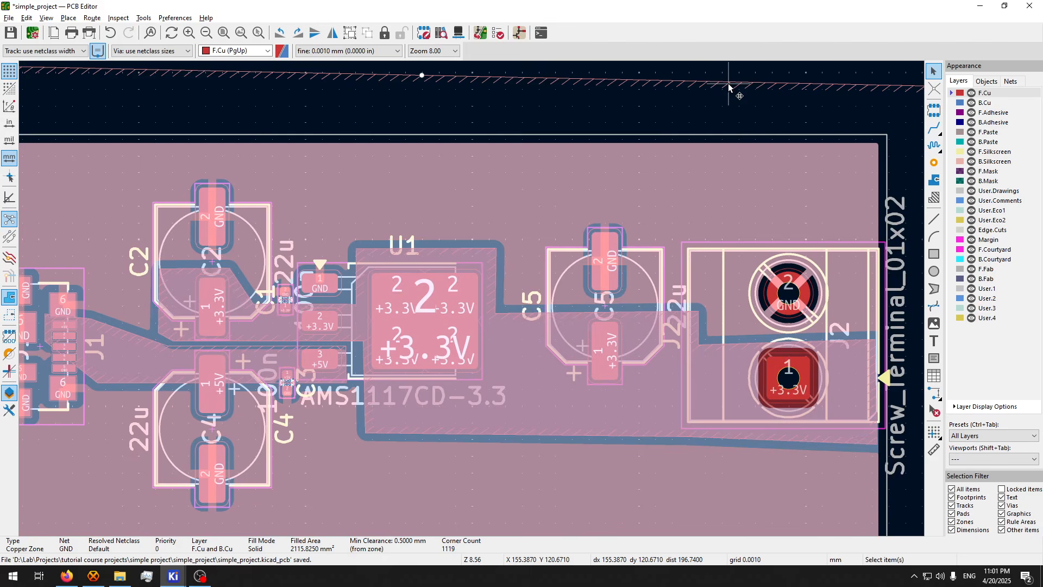
click(392, 338)
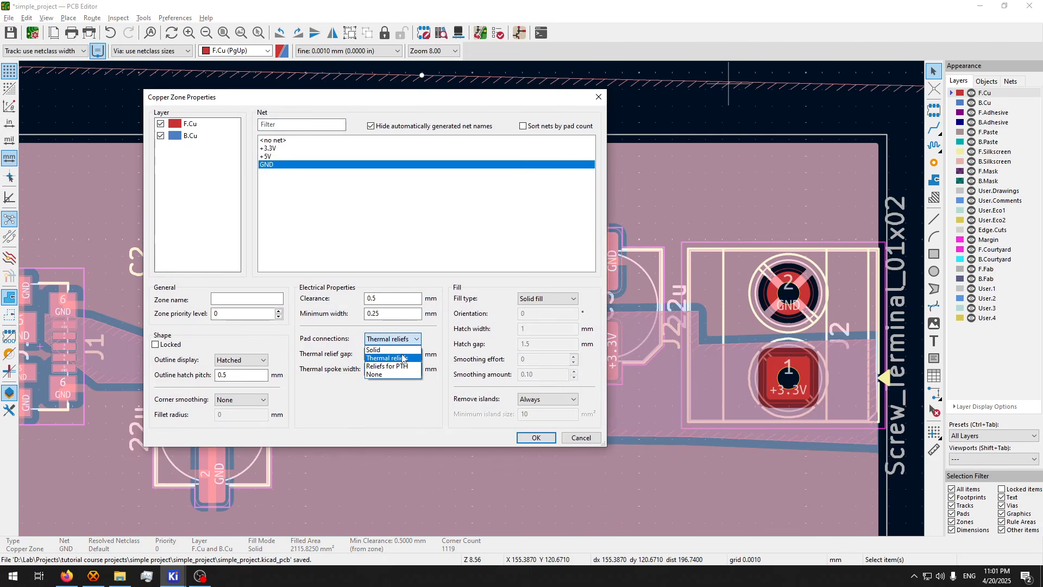
click(402, 351)
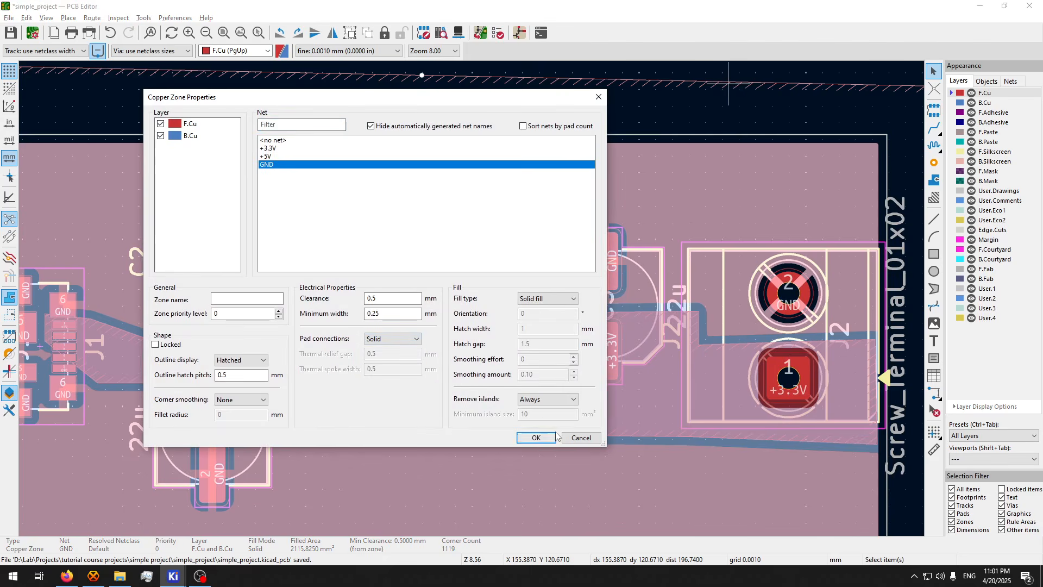
click(536, 438)
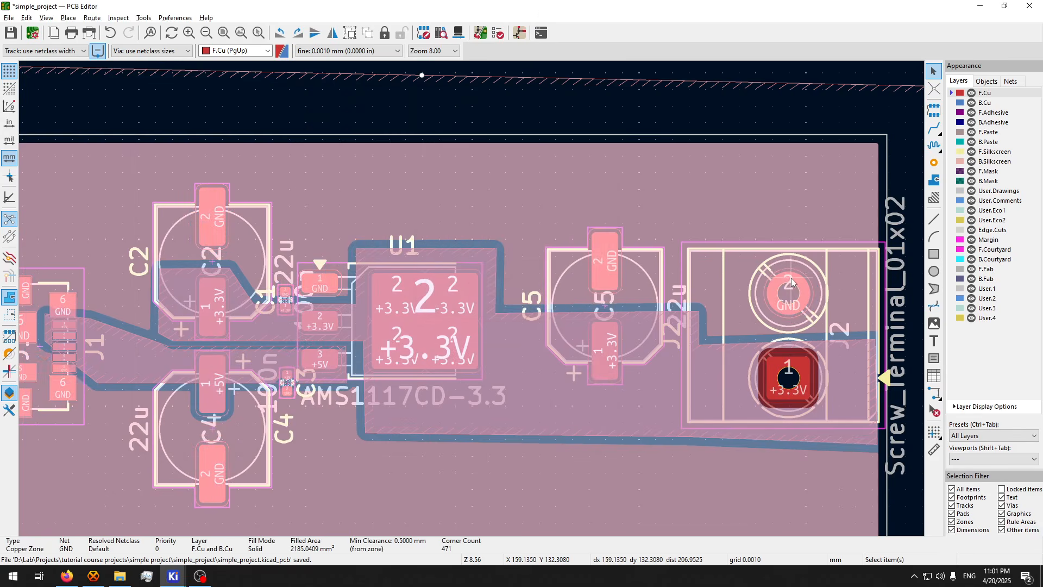
- Examine the filled GND copper around J1, C2, U1, C5 and J2 on the front layer
scroll(758, 310, down, 2)
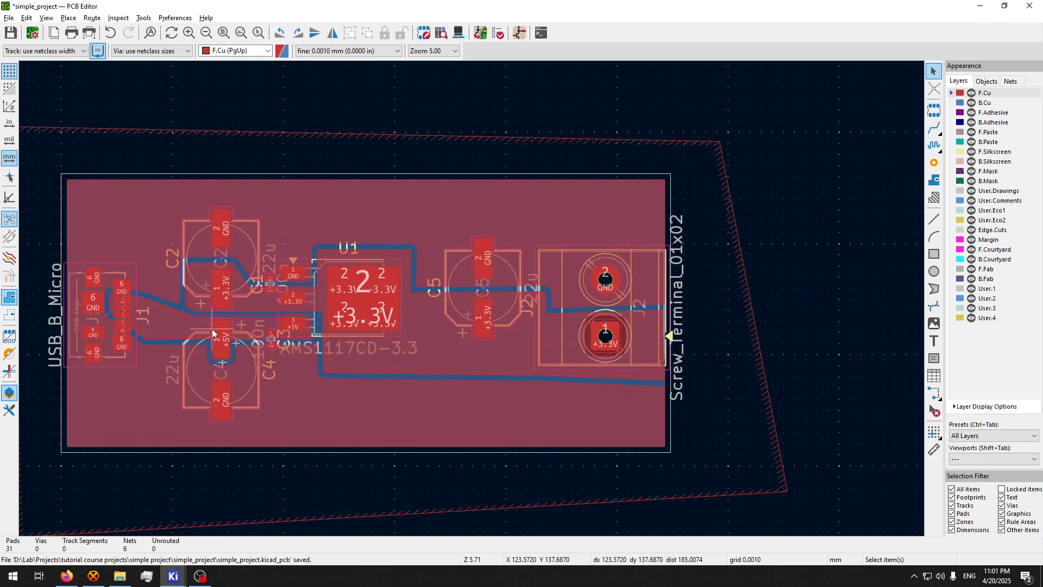
scroll(262, 284, up, 2)
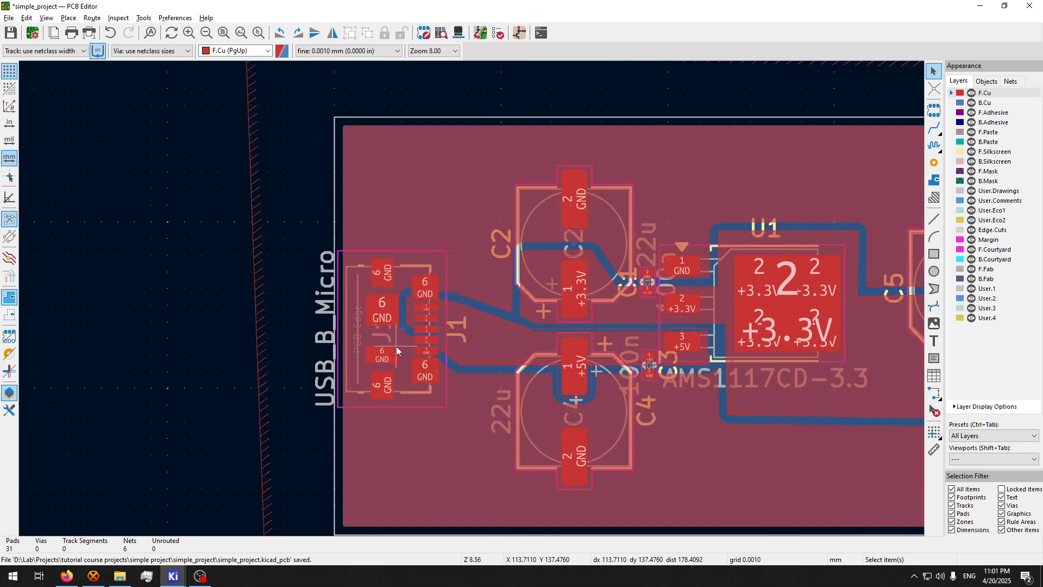
scroll(402, 347, up, 5)
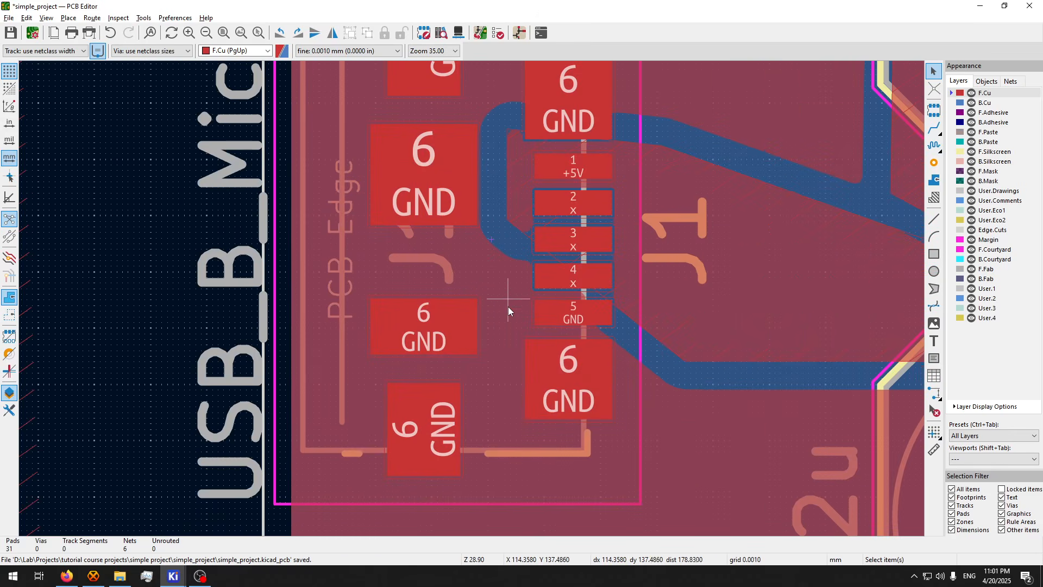
middle_drag(508, 306, 265, 533)
scroll(517, 257, down, 4)
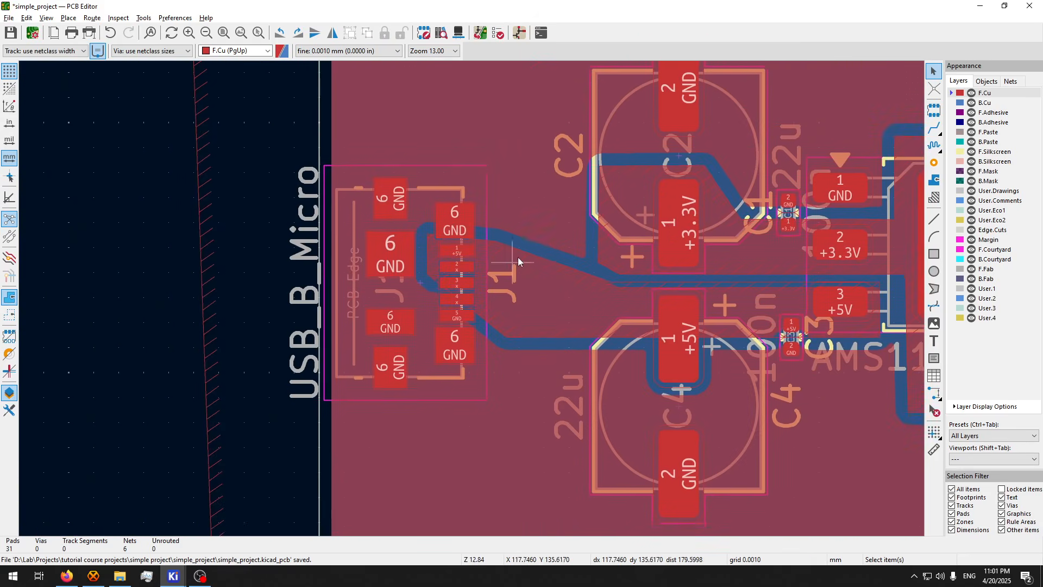
scroll(496, 327, up, 2)
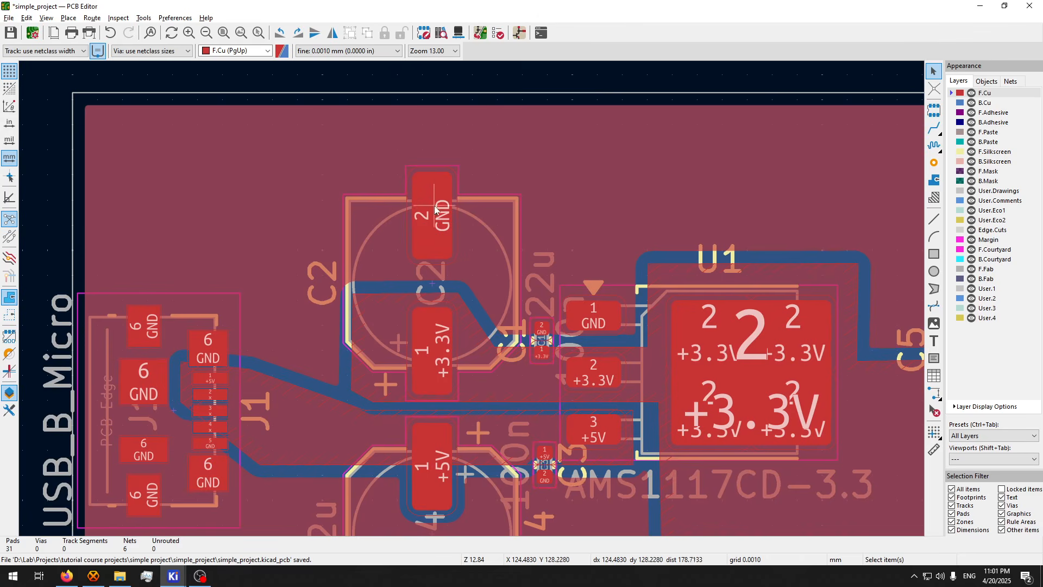
middle_drag(721, 236, 622, 129)
scroll(493, 328, down, 4)
scroll(446, 273, up, 3)
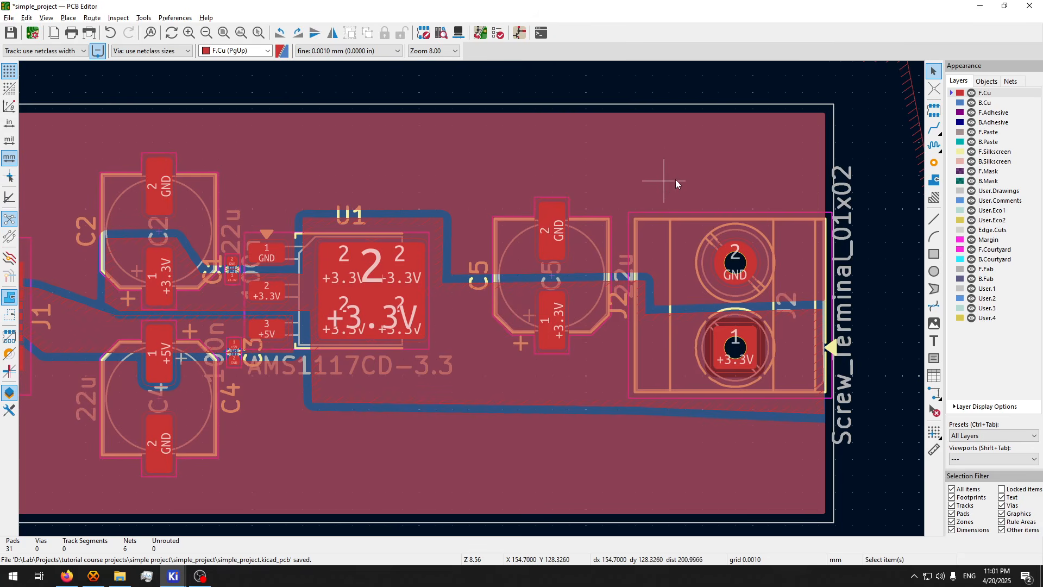
click(934, 162)
scroll(792, 221, up, 4)
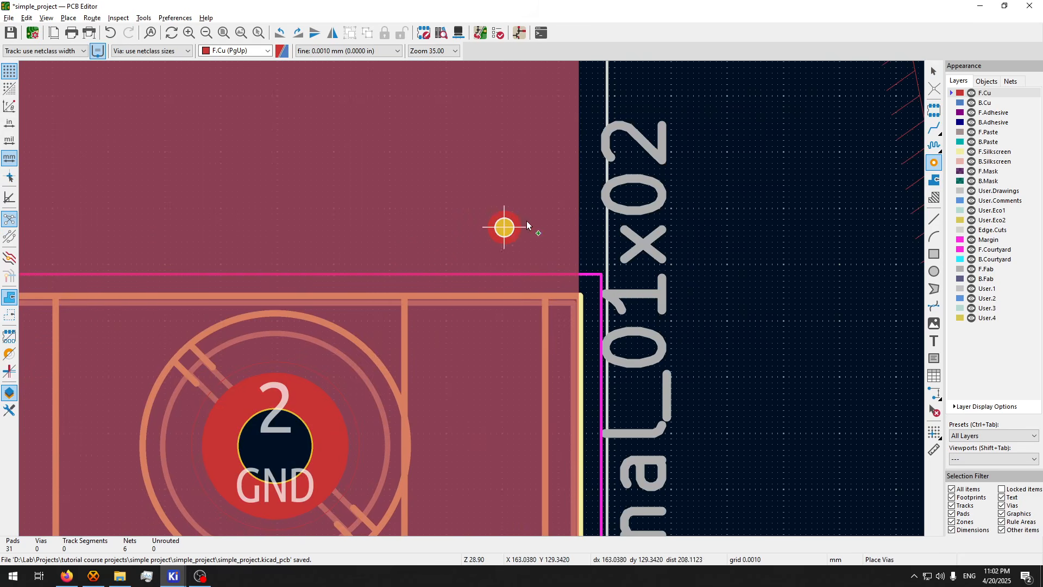
key(Escape)
key(Page_Down)
key(Page_Up)
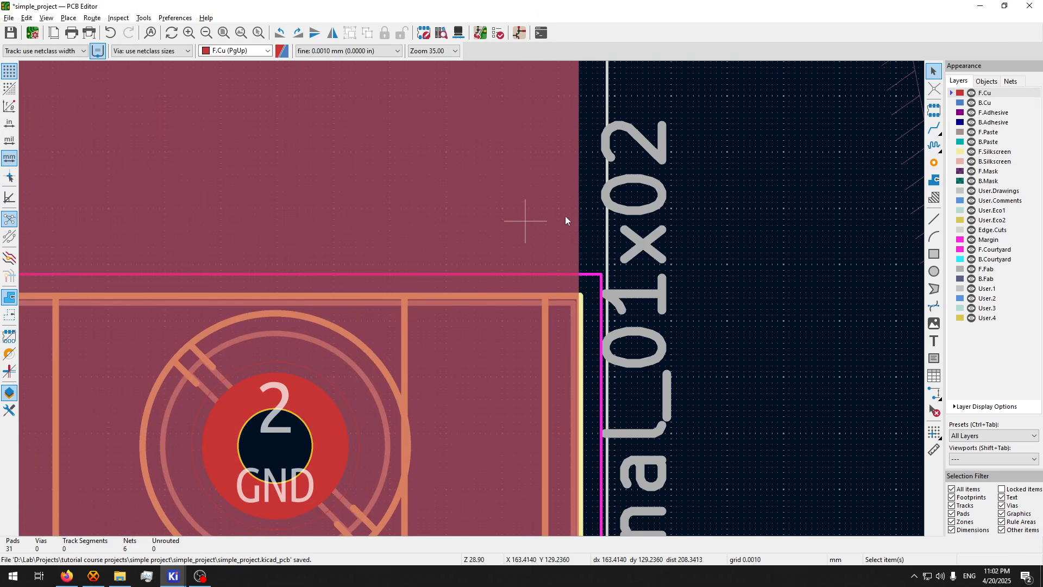
- Place a single through via in the GND copper just above J2
click(932, 161)
scroll(366, 230, up, 3)
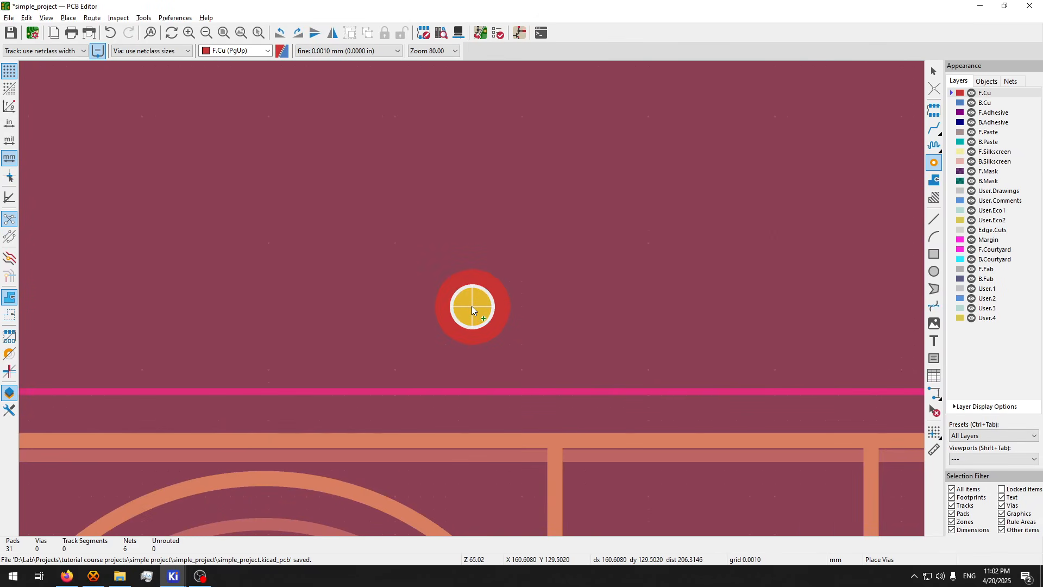
right_click(472, 306)
mouse_move(509, 358)
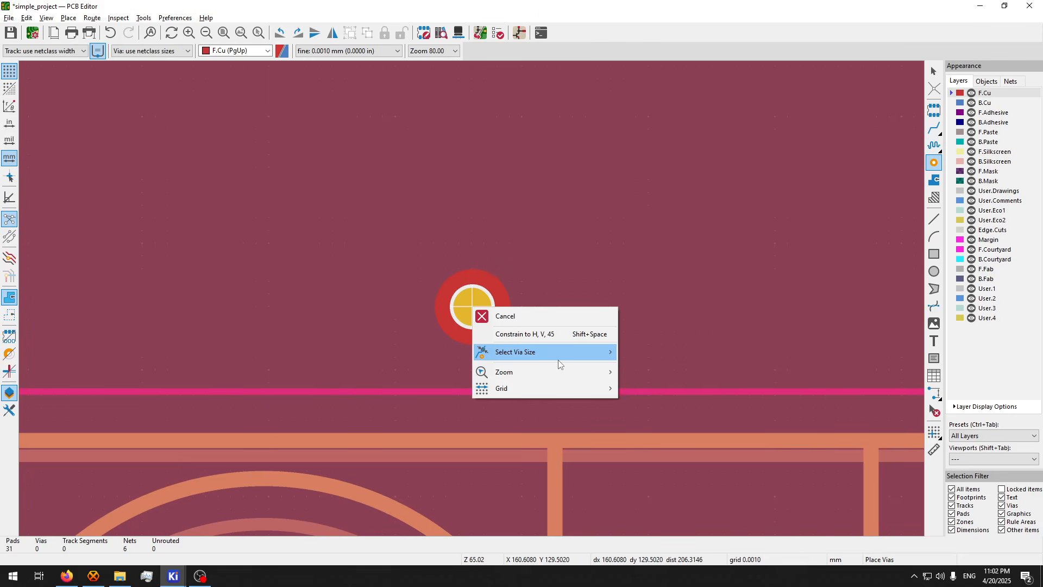
key(Escape)
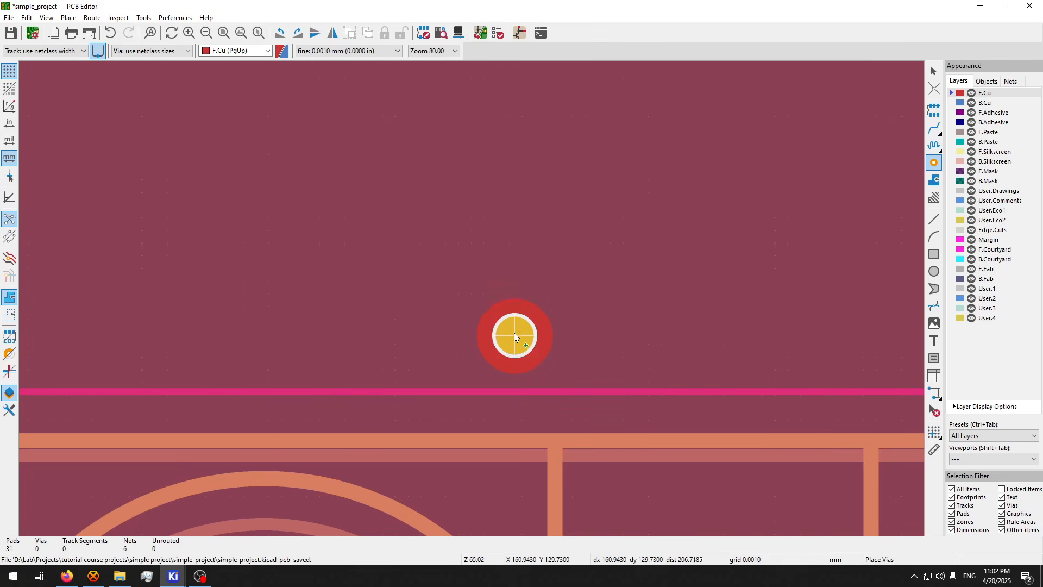
click(511, 321)
key(Escape)
- Set the new GND via's diameter to 0.8 mm and its hole to 0.5 mm
double_click(511, 338)
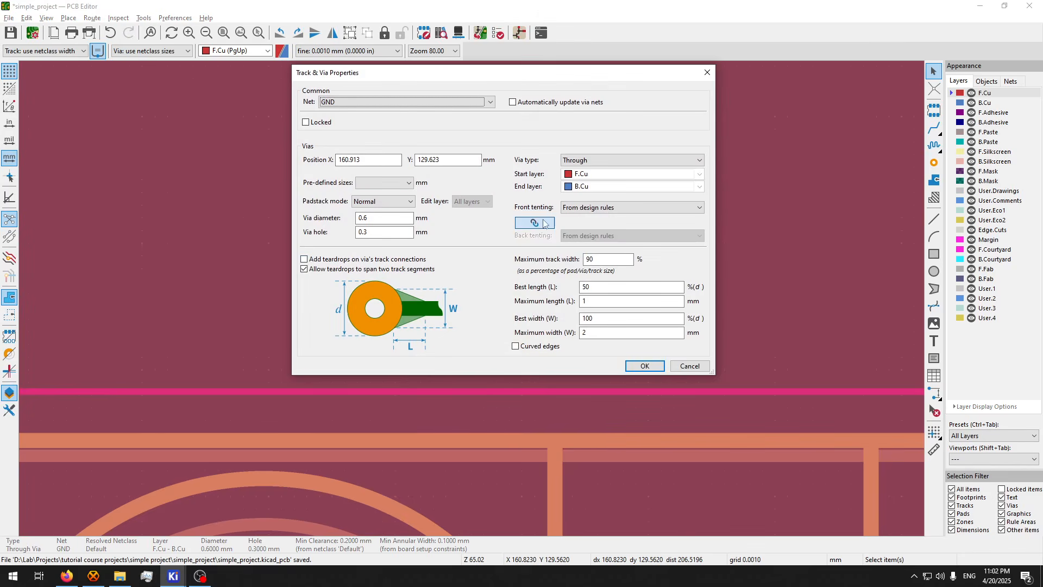
click(363, 219)
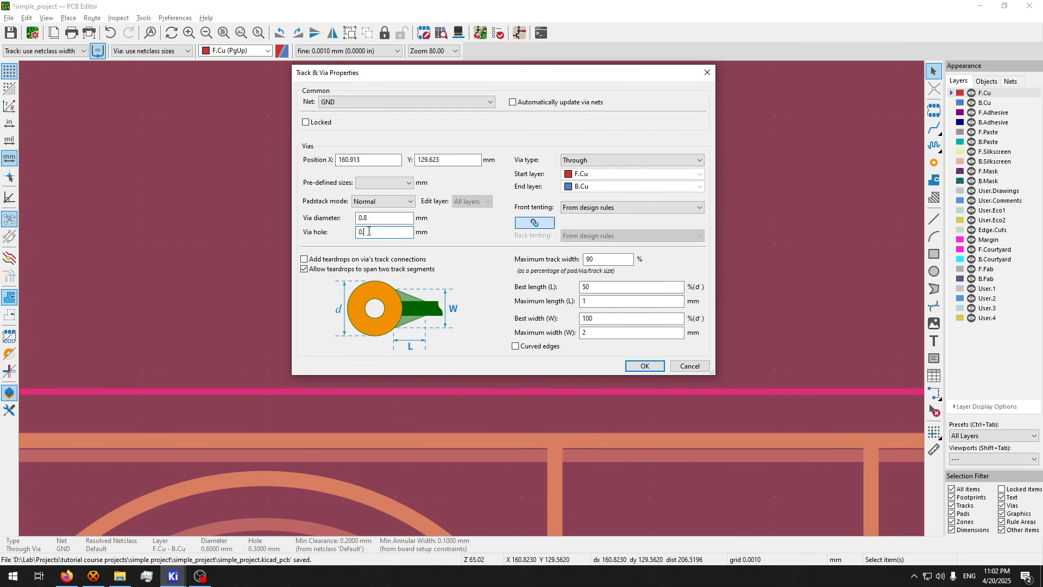
click(645, 366)
scroll(471, 298, down, 5)
scroll(472, 298, up, 3)
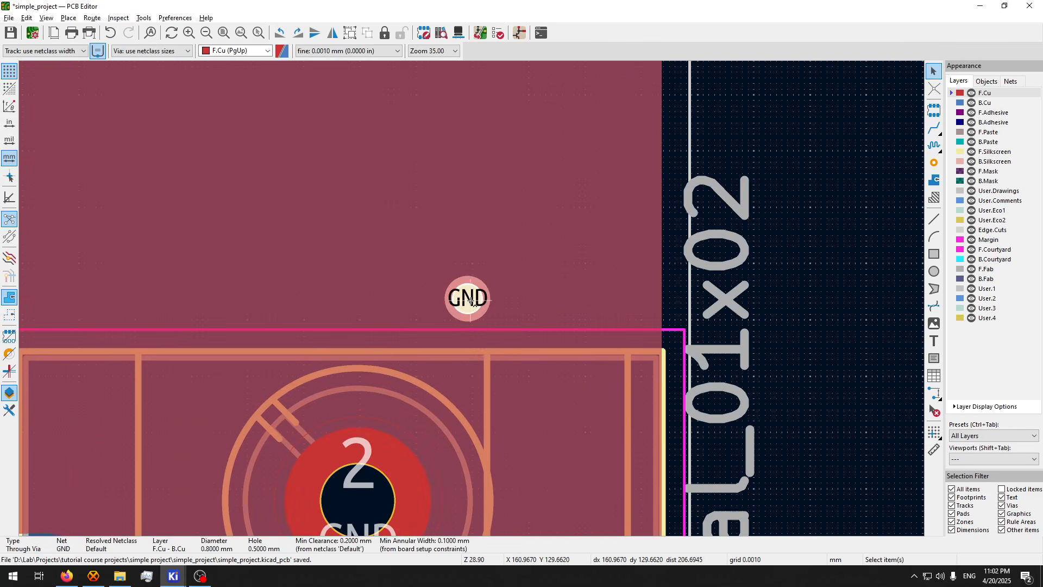
- Copy the GND via and paste four copies beside it to form a row of five above J2
key(ctrl+c)
key(ctrl+v)
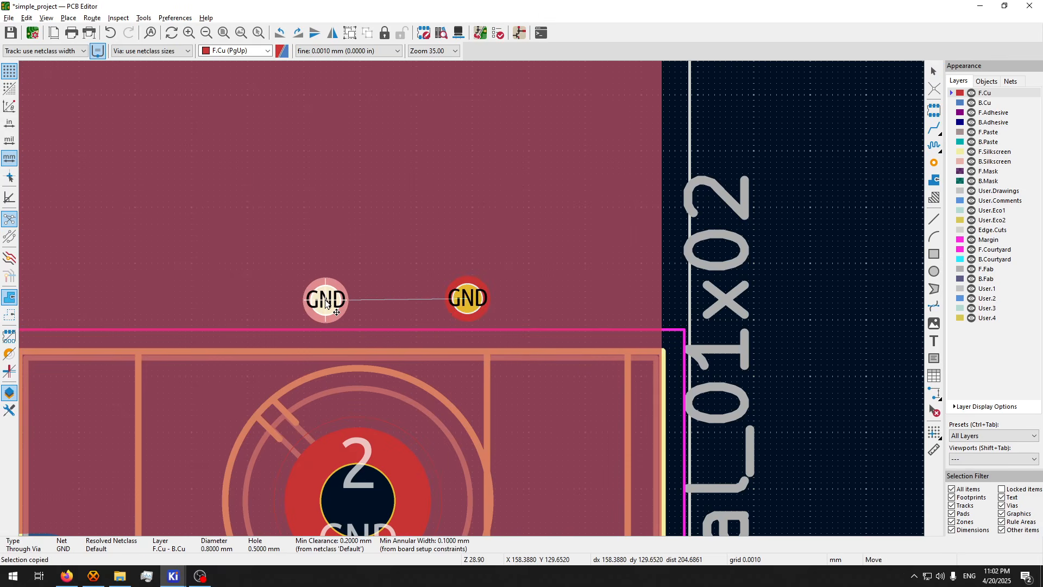
click(192, 297)
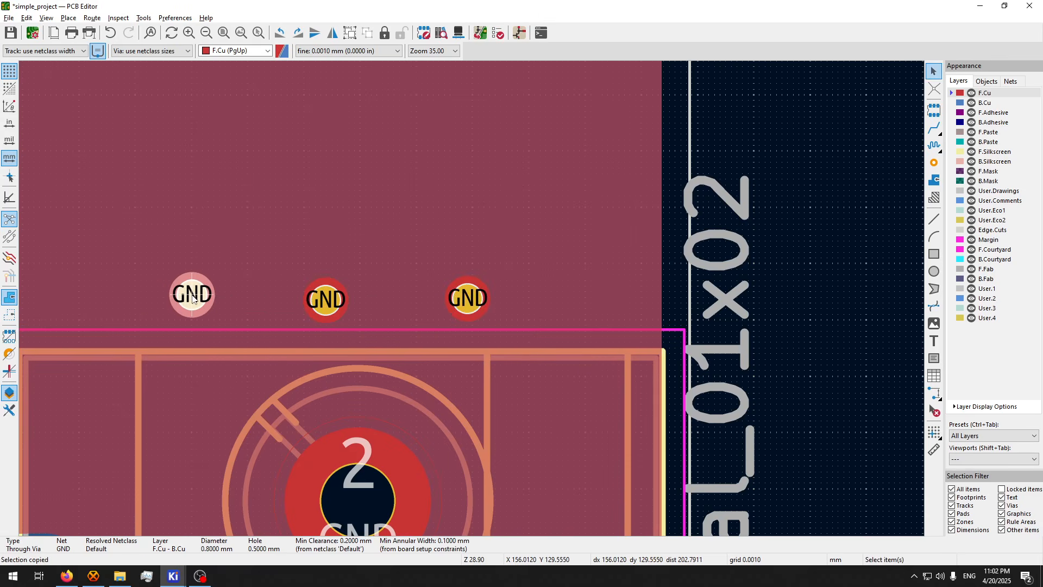
scroll(193, 296, down, 3)
key(ctrl+v)
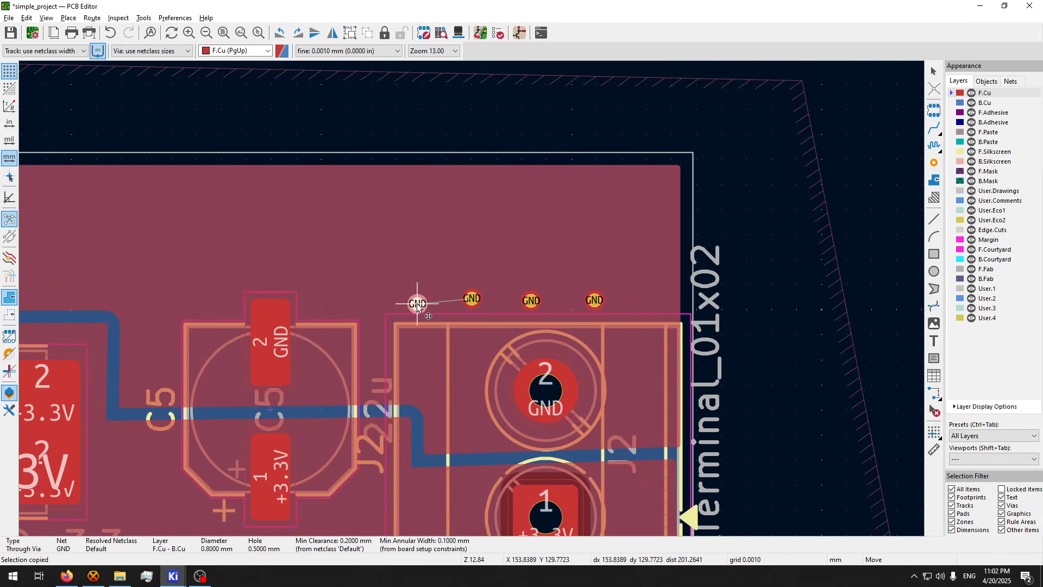
click(421, 296)
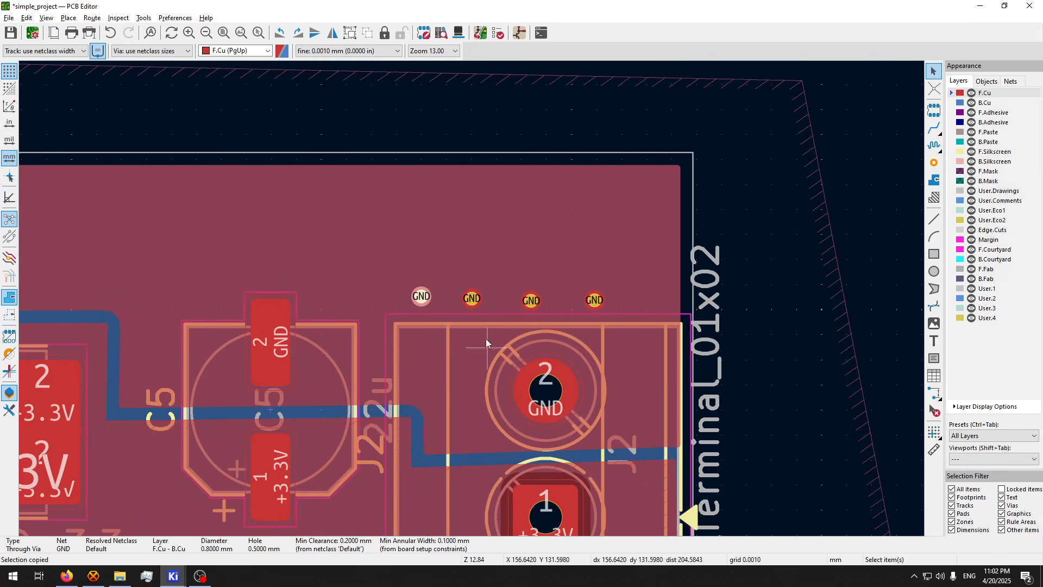
key(ctrl+v)
click(648, 300)
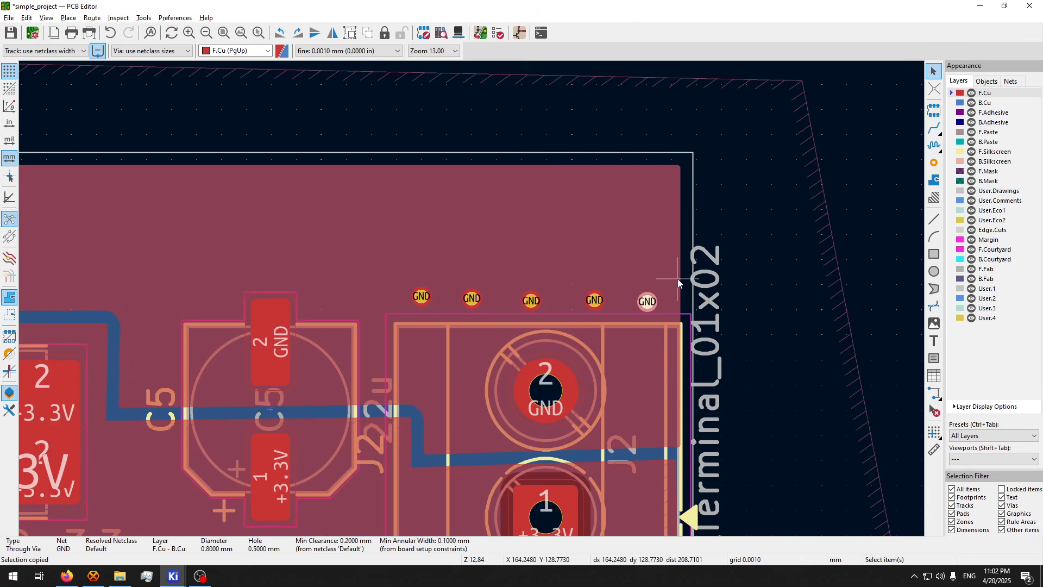
- Select only the five GND vias above J2 and align them to their vertical center
drag(660, 279, 392, 320)
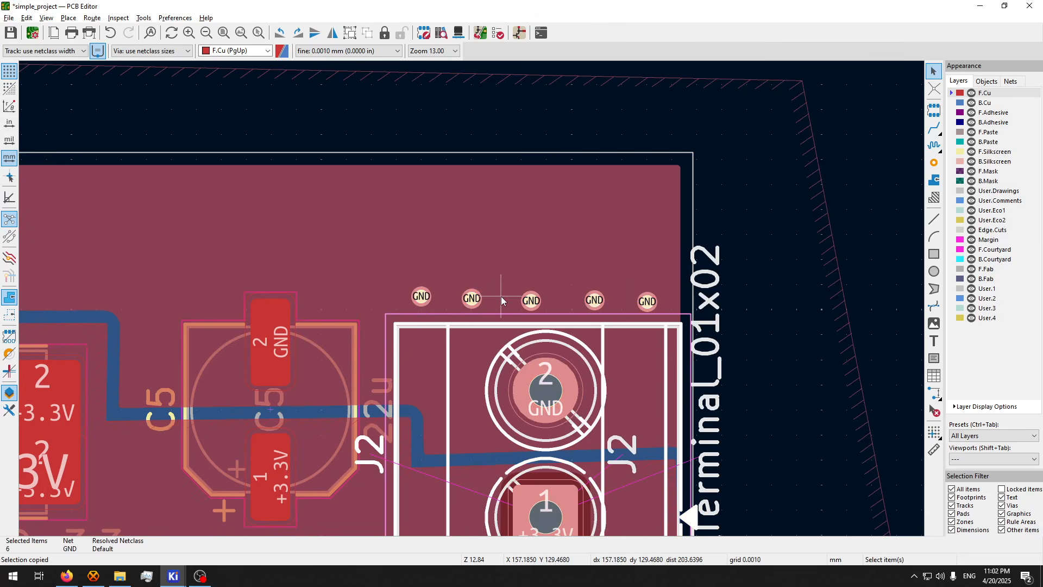
click(500, 300)
drag(397, 273, 697, 348)
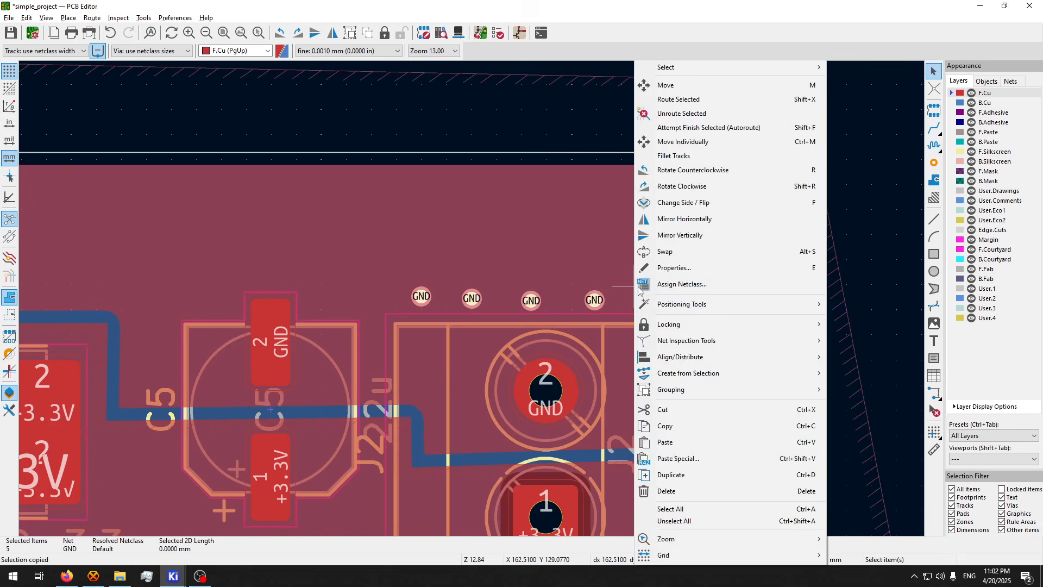
right_click(634, 299)
mouse_move(702, 356)
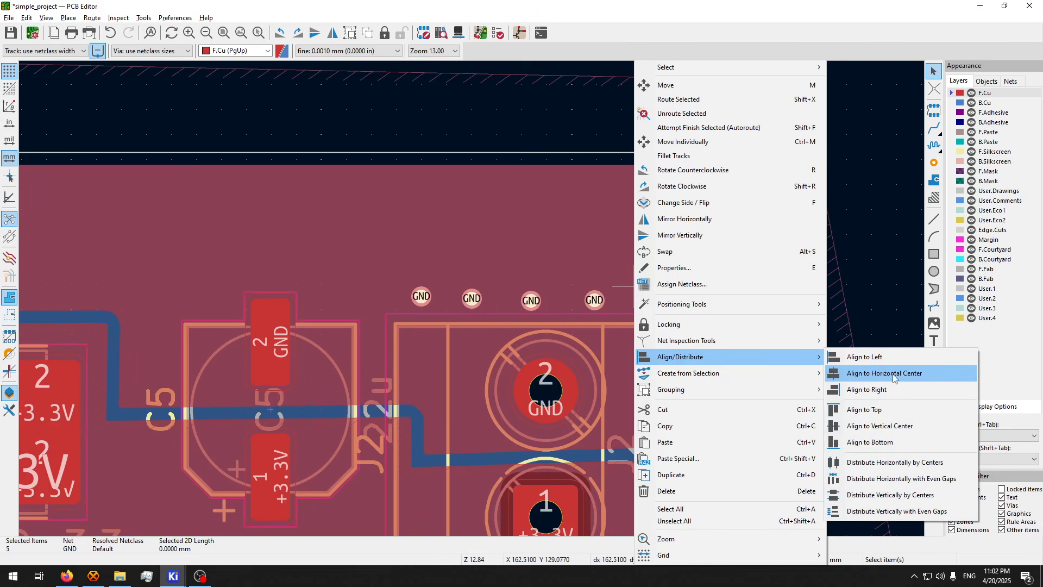
click(886, 426)
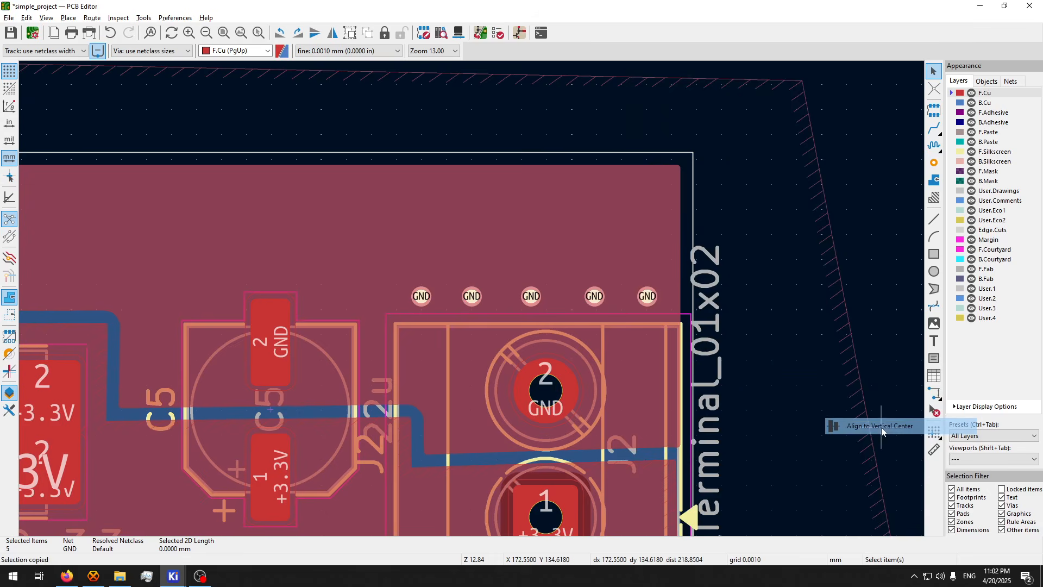
- Distribute the five GND vias above J2 horizontally by centers
right_click(600, 298)
mouse_move(703, 356)
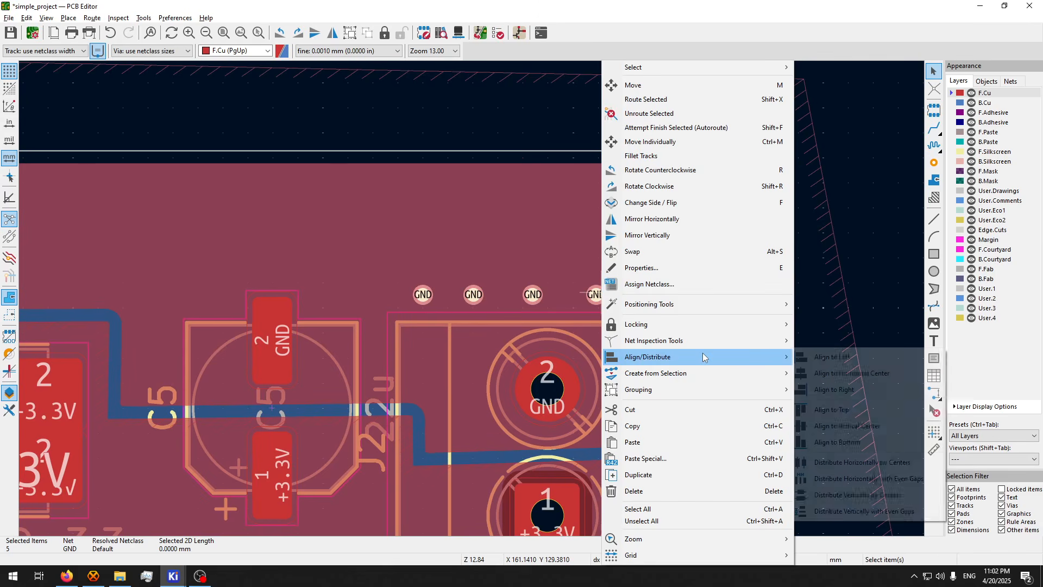
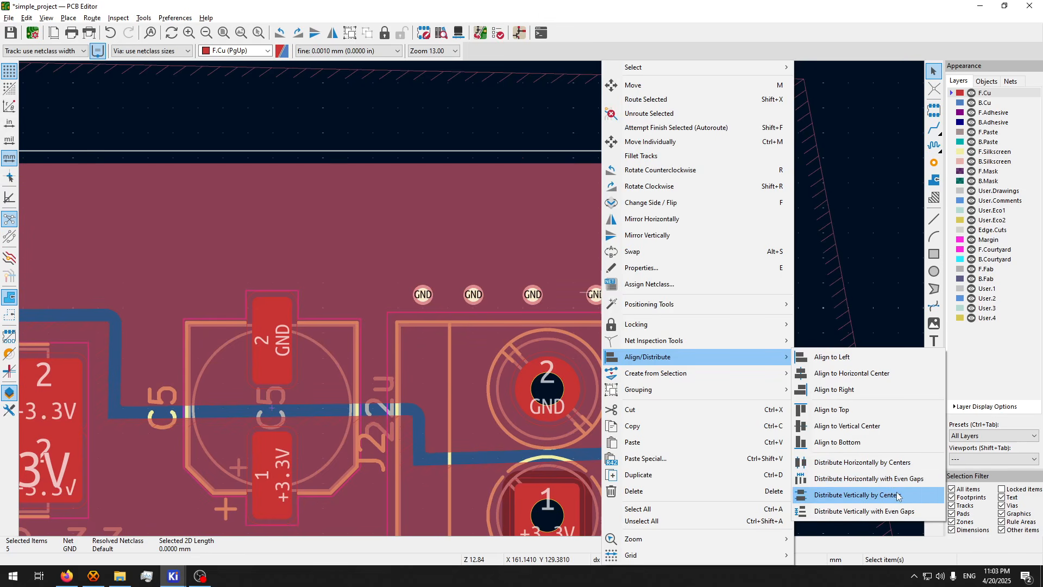
click(897, 464)
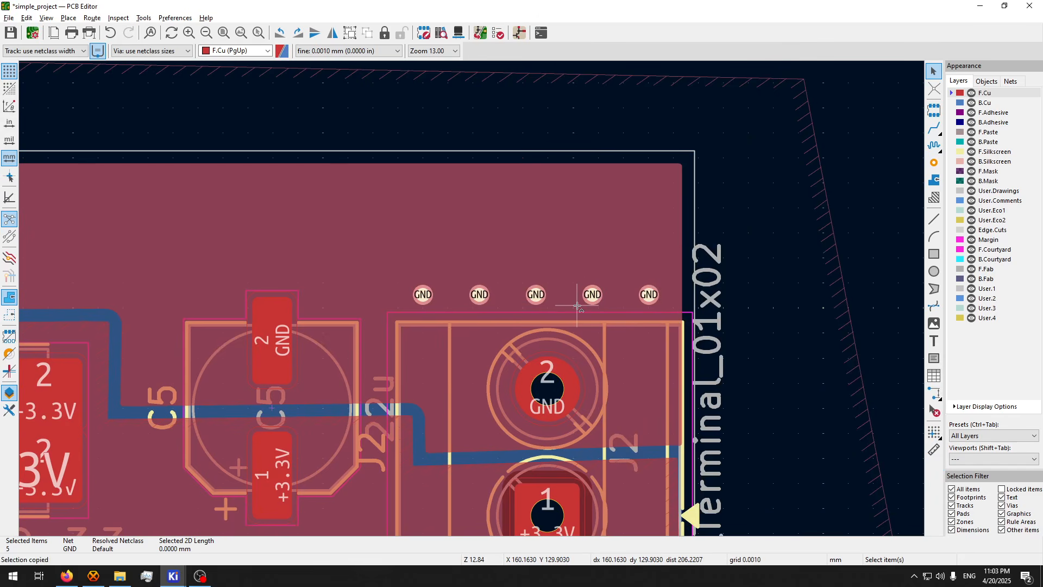
- Duplicate the row of five GND vias twice over J2: along its upper edge and between its two pads, clear of the +3.3V zone
key(ctrl+v)
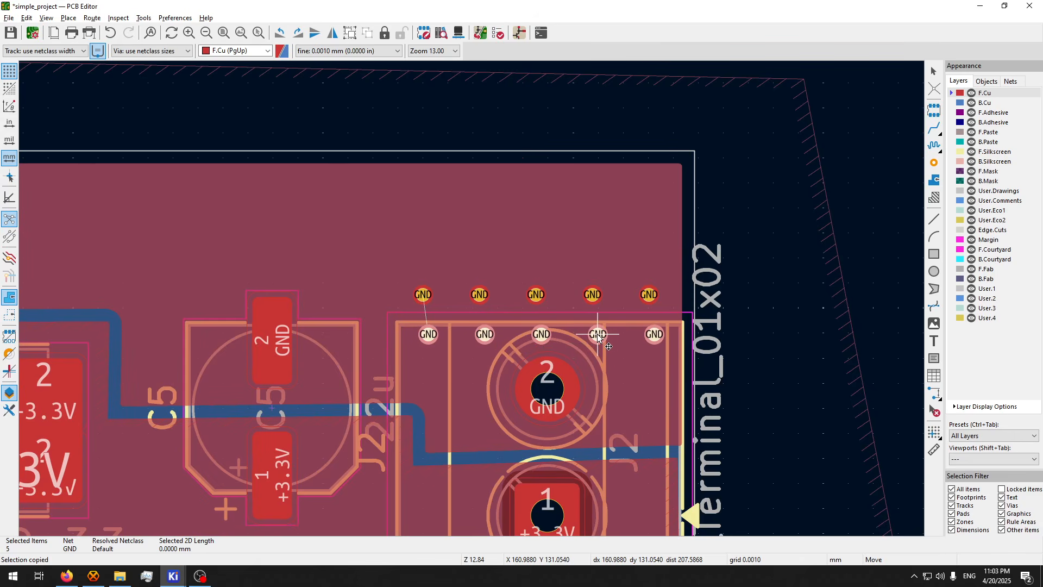
click(591, 333)
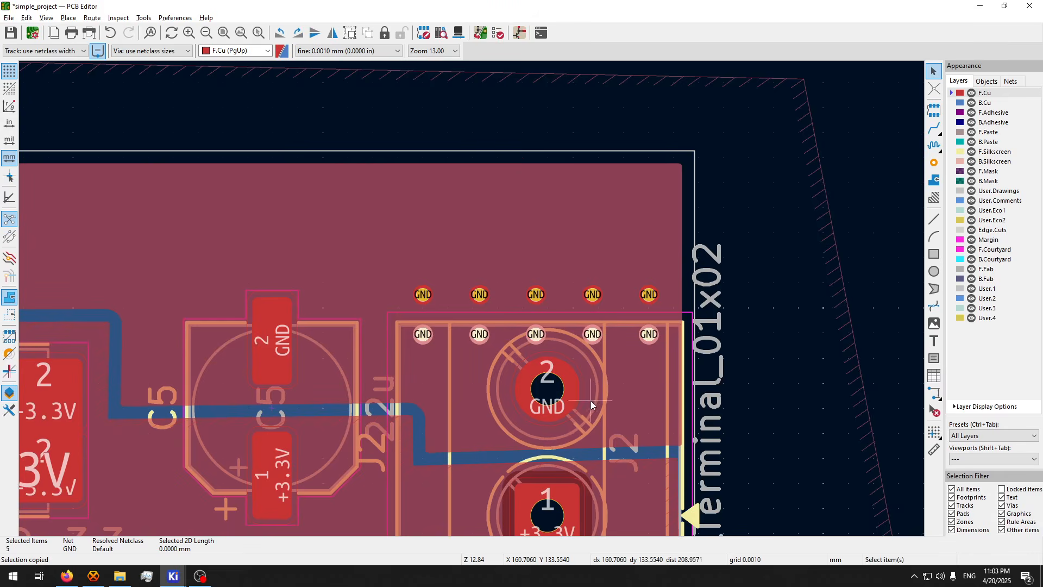
scroll(442, 331, down, 2)
key(ctrl+v)
scroll(442, 331, up, 4)
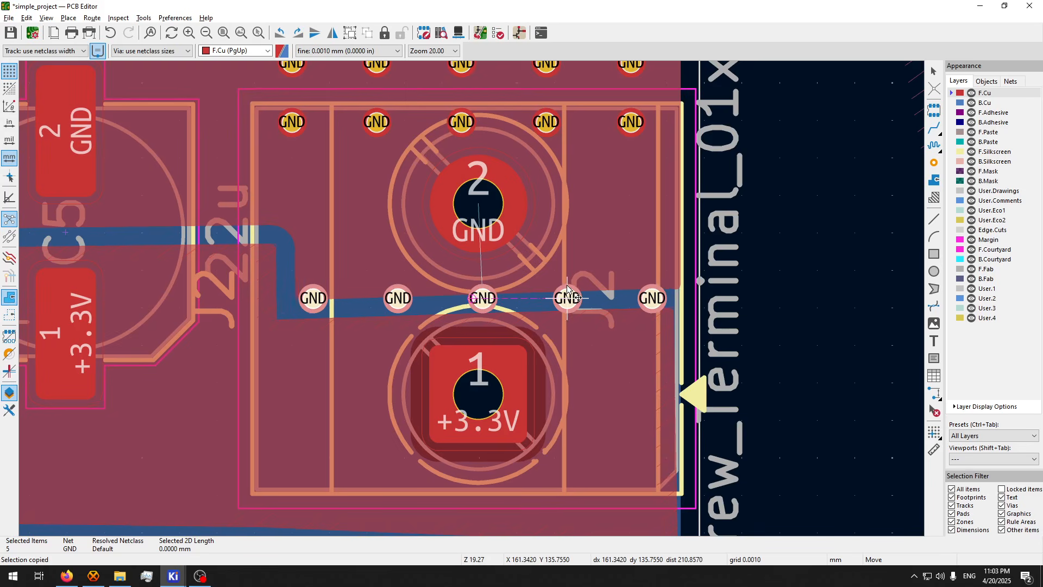
scroll(540, 255, up, 4)
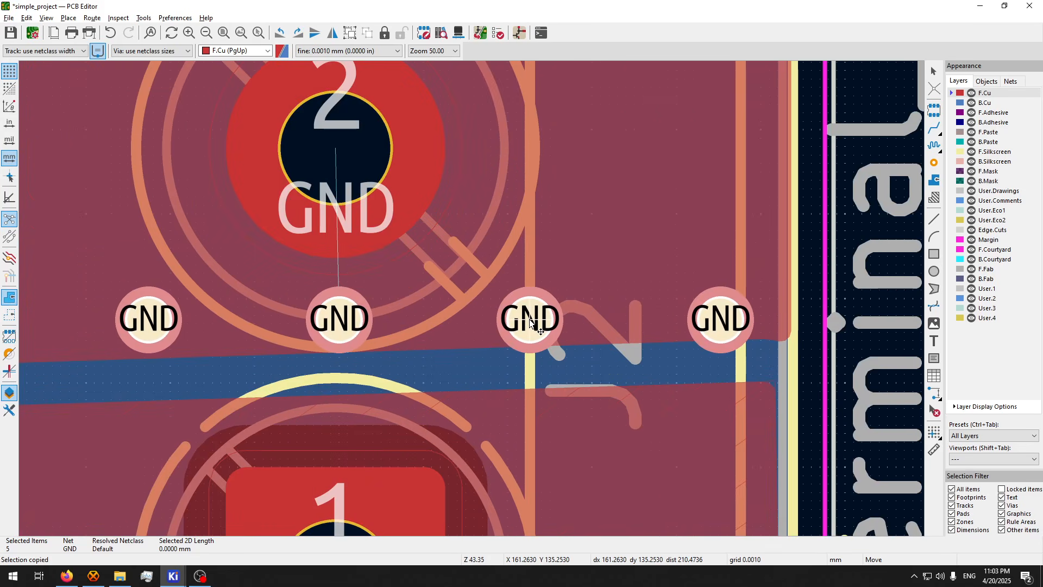
click(532, 304)
- Paste another row of five GND vias above C5's GND pad
scroll(531, 304, down, 3)
scroll(342, 390, down, 1)
middle_drag(289, 342, 391, 362)
middle_drag(397, 139, 491, 353)
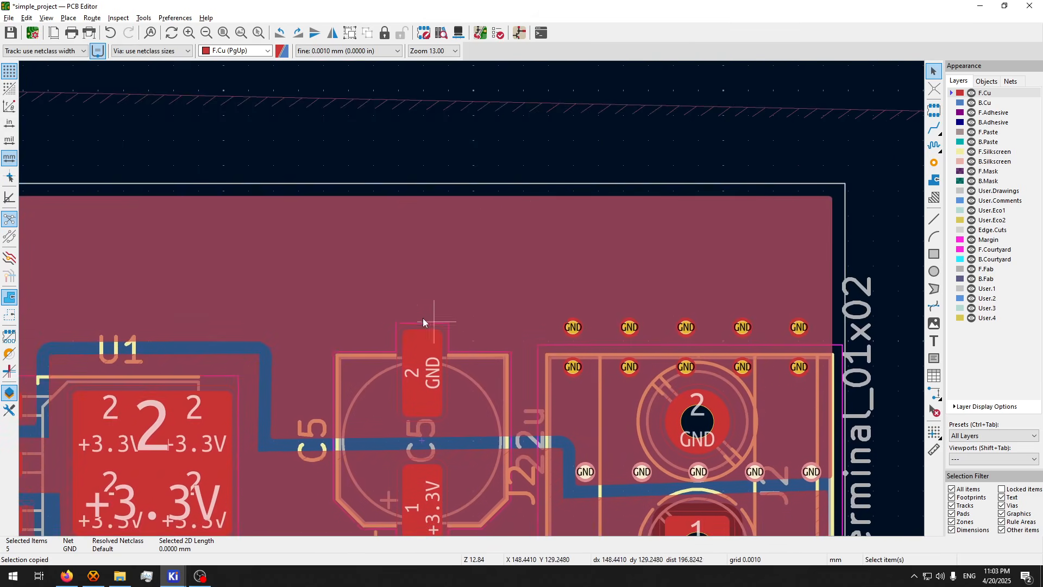
key(ctrl+v)
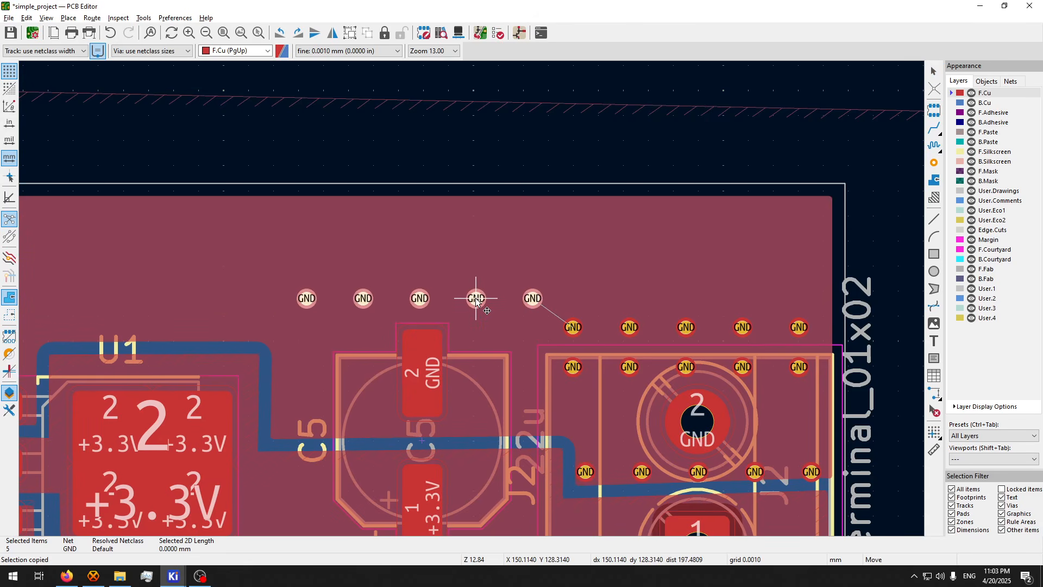
click(475, 298)
- Paste two more rows of five GND vias: one above C2's GND pad and one along the upper edge of J1
middle_drag(240, 324, 433, 233)
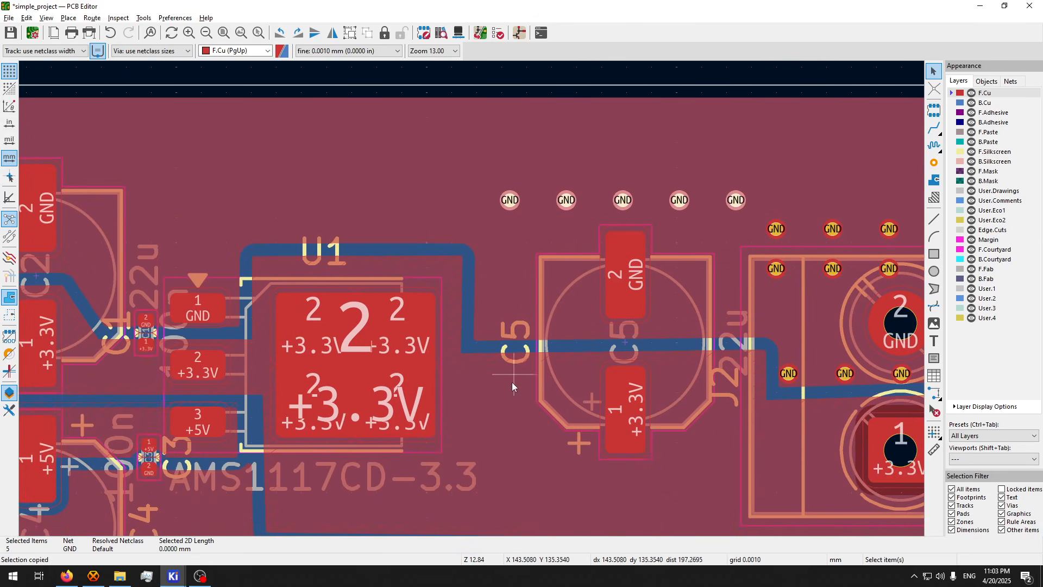
middle_drag(512, 386, 808, 460)
key(ctrl+v)
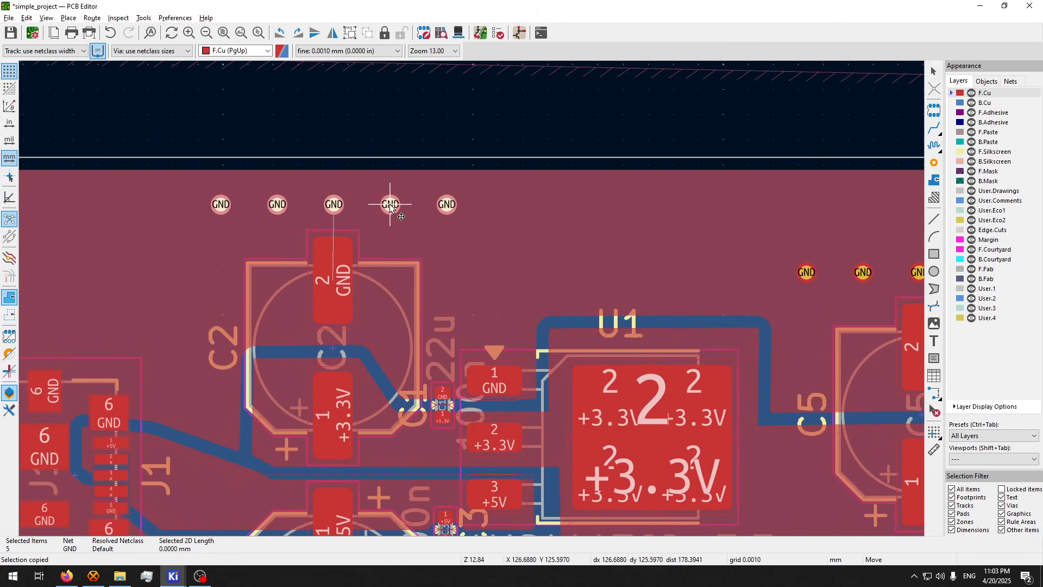
middle_drag(240, 346, 377, 227)
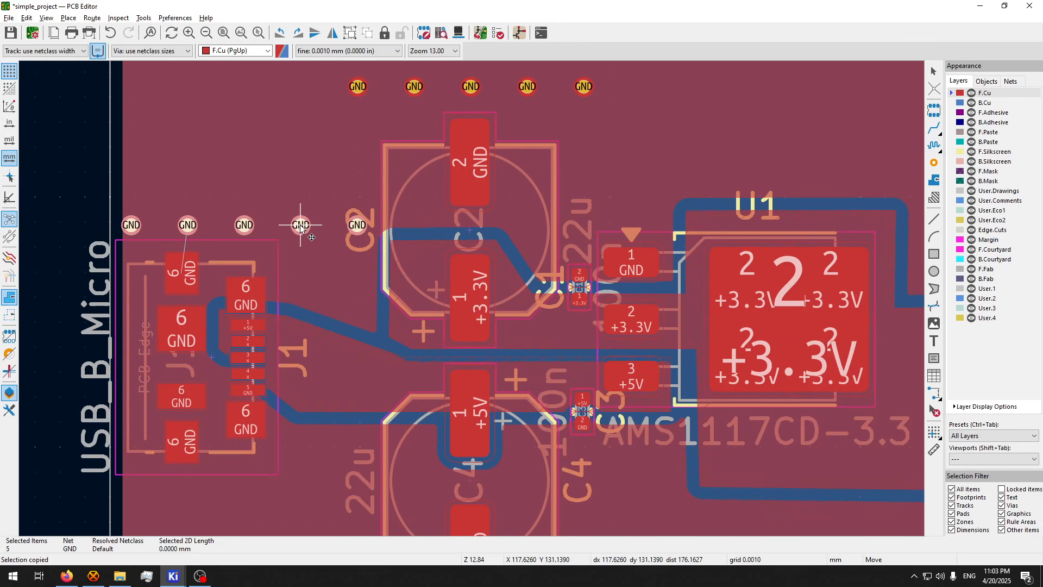
click(310, 219)
- Paste a row of five GND vias just below J1 and another below C4's GND pad
key(ctrl+v)
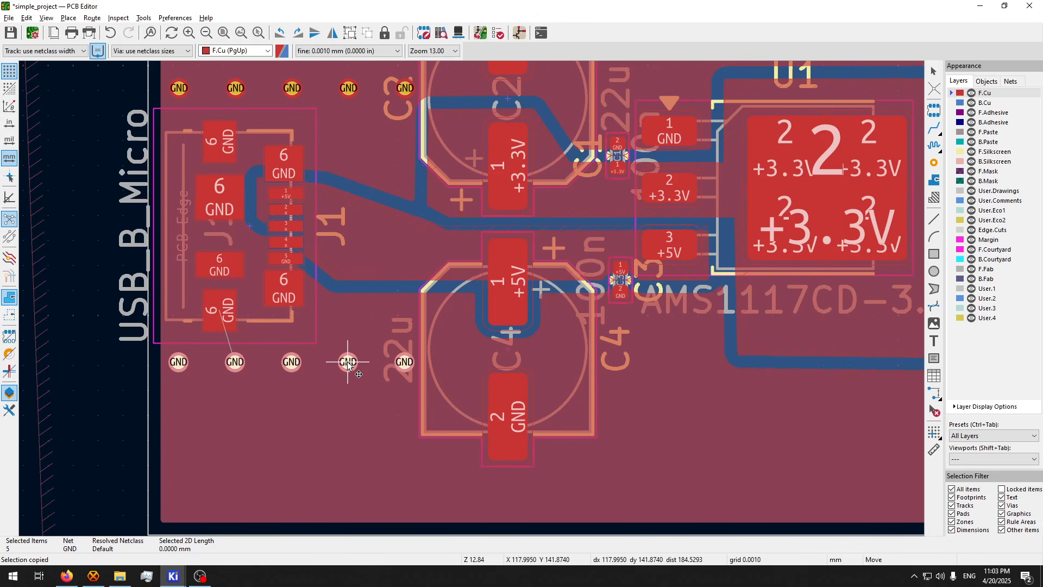
click(348, 361)
key(ctrl+v)
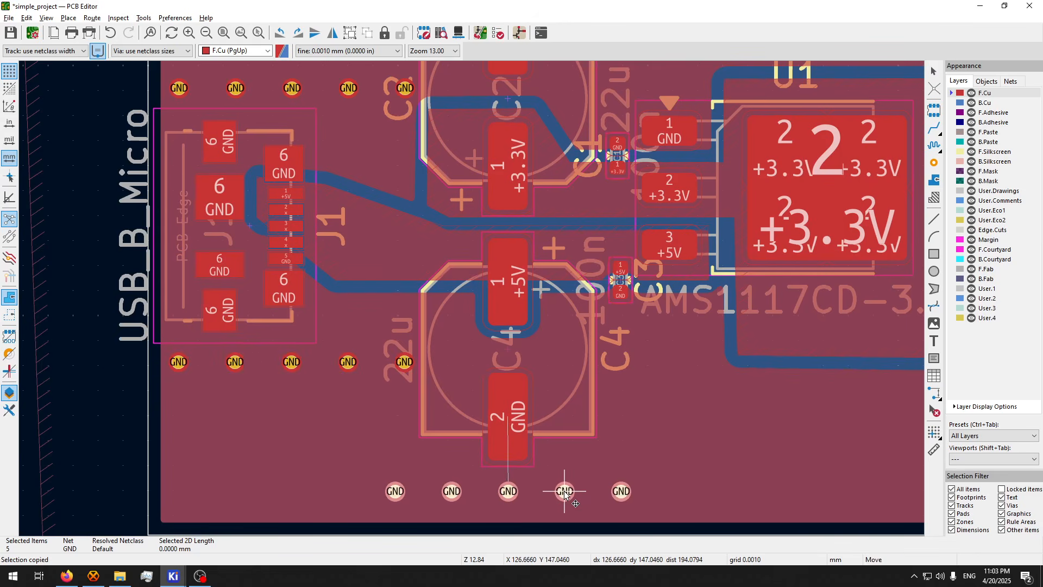
click(564, 490)
- Paste a row of five GND vias below C3's GND pad, running under U1's AMS1117CD-3.3 value text
key(ctrl+v)
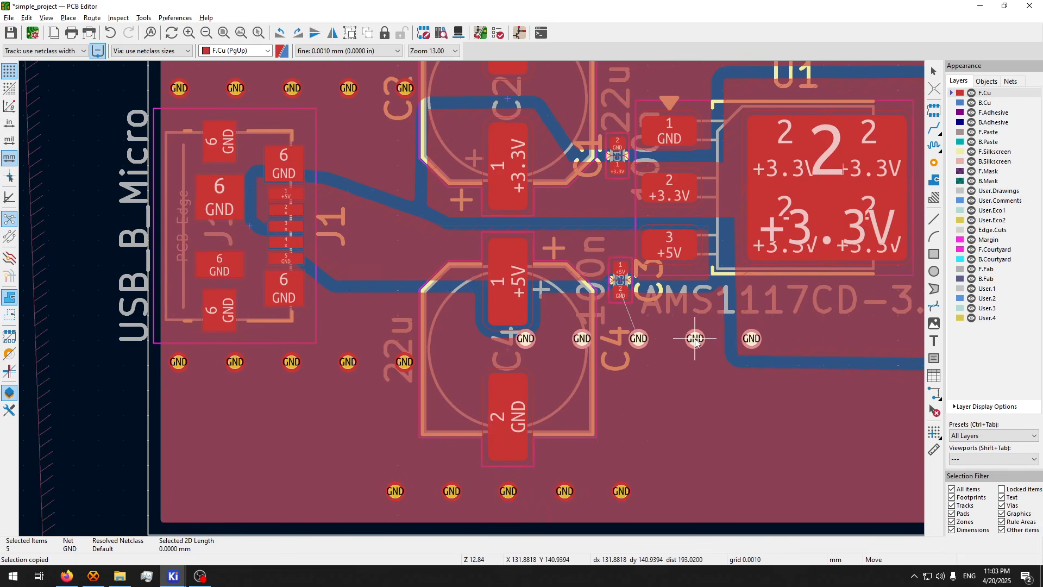
middle_drag(780, 338, 657, 305)
key(r)
key(r)
key(r)
key(r)
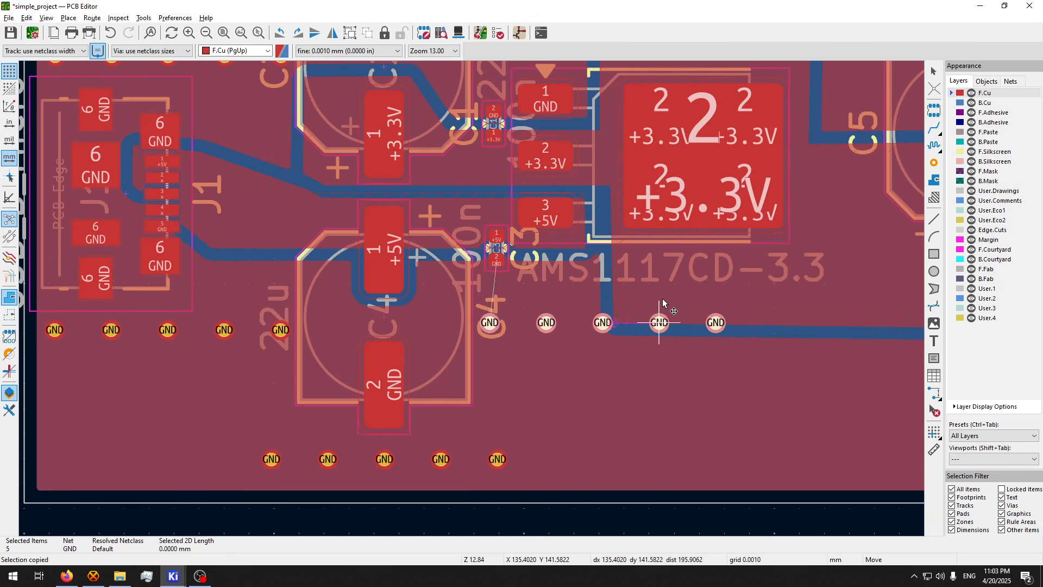
scroll(539, 325, up, 4)
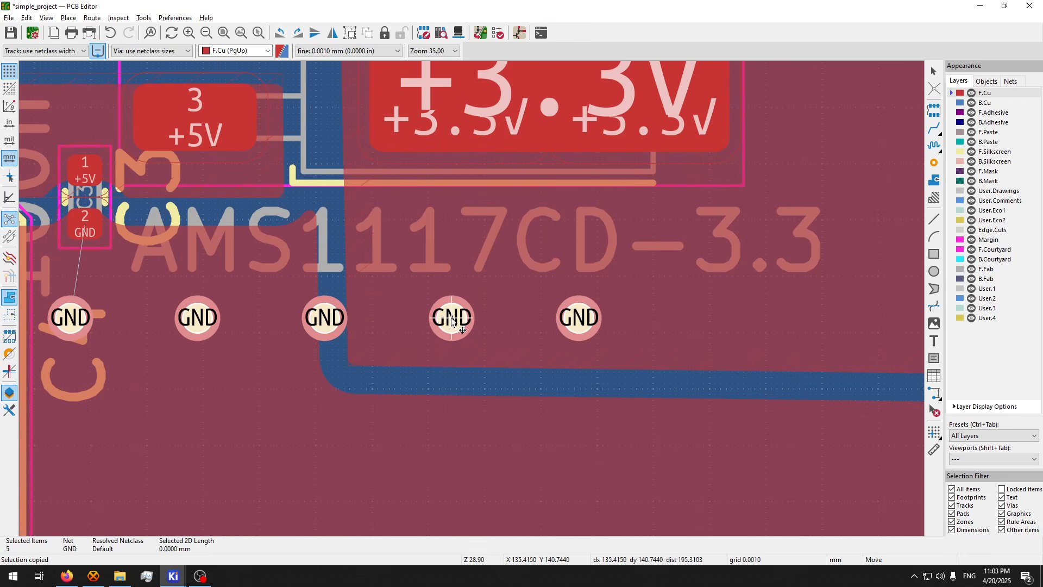
click(437, 291)
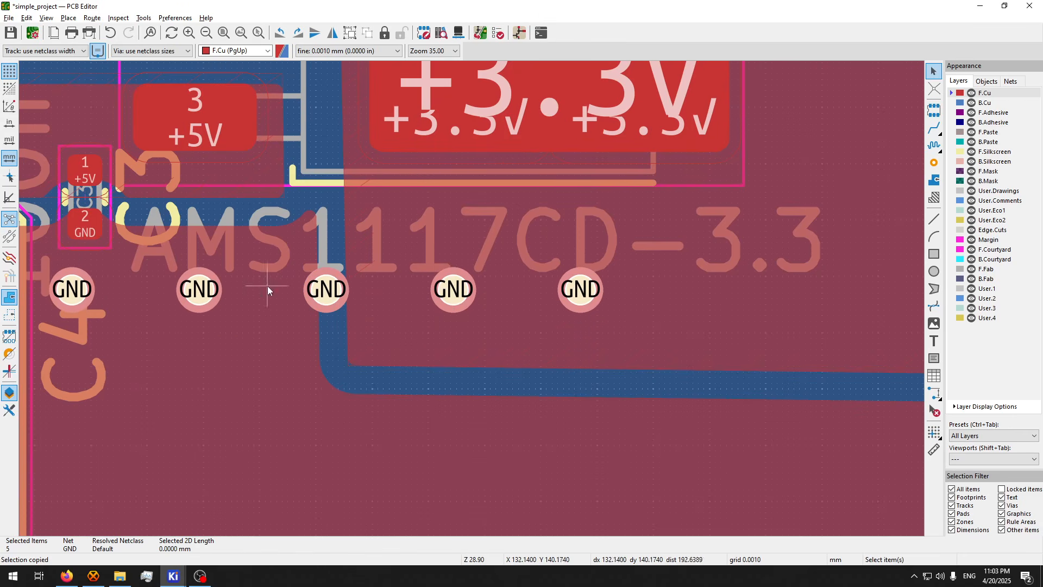
- Move the vias of the row below C3 closer together on the C3 side, out of the +3.3V zone and into the GND zone
click(205, 295)
drag(205, 295, 162, 294)
click(360, 295)
click(331, 299)
key(e)
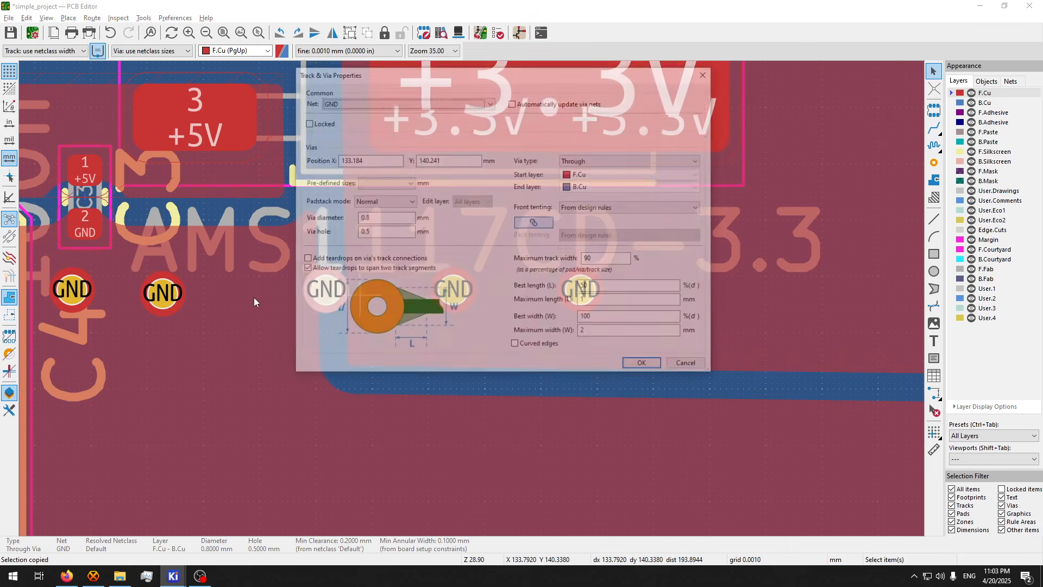
key(Escape)
key(d)
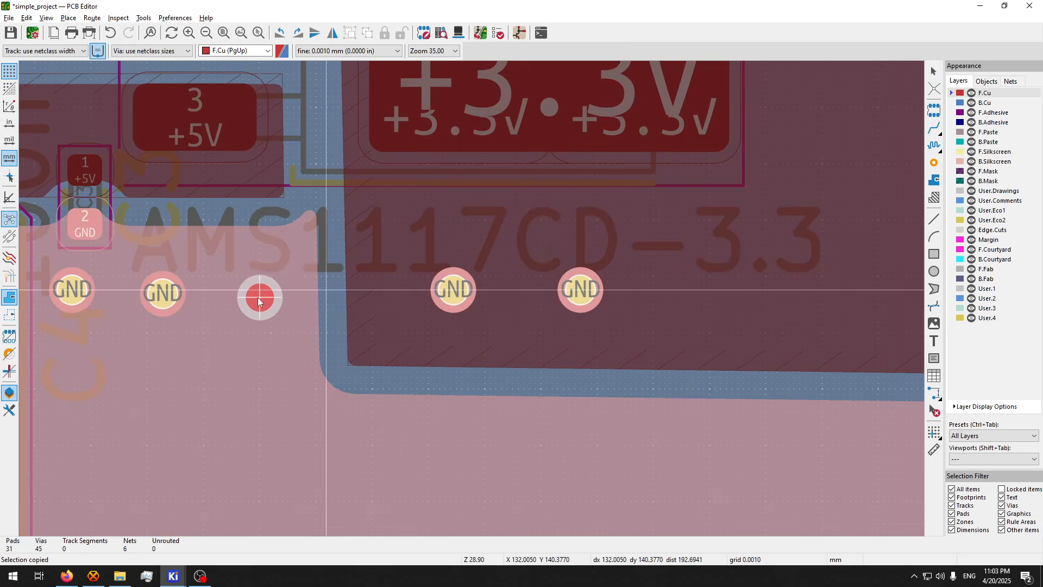
click(252, 298)
click(454, 290)
key(e)
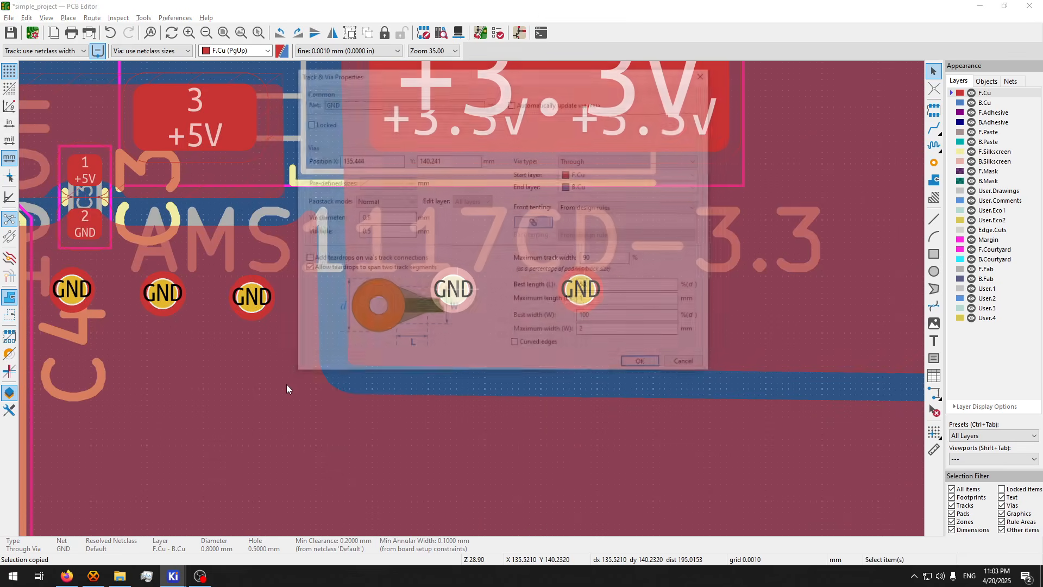
- Close the via properties and move the two stray GND vias under the AMS1117CD-3.3 label into a second row below C3
key(Escape)
key(d)
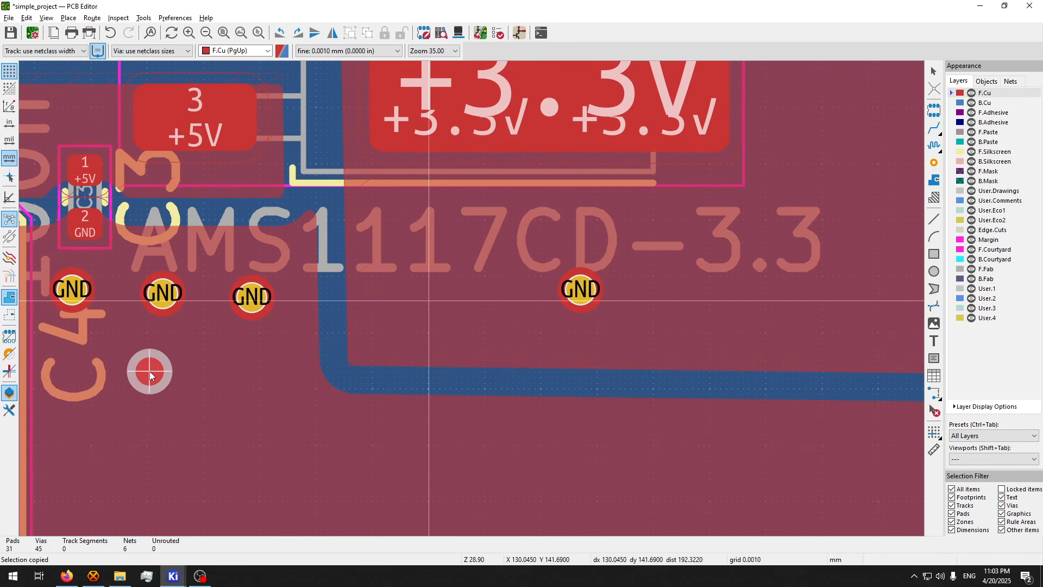
click(149, 371)
click(576, 289)
key(d)
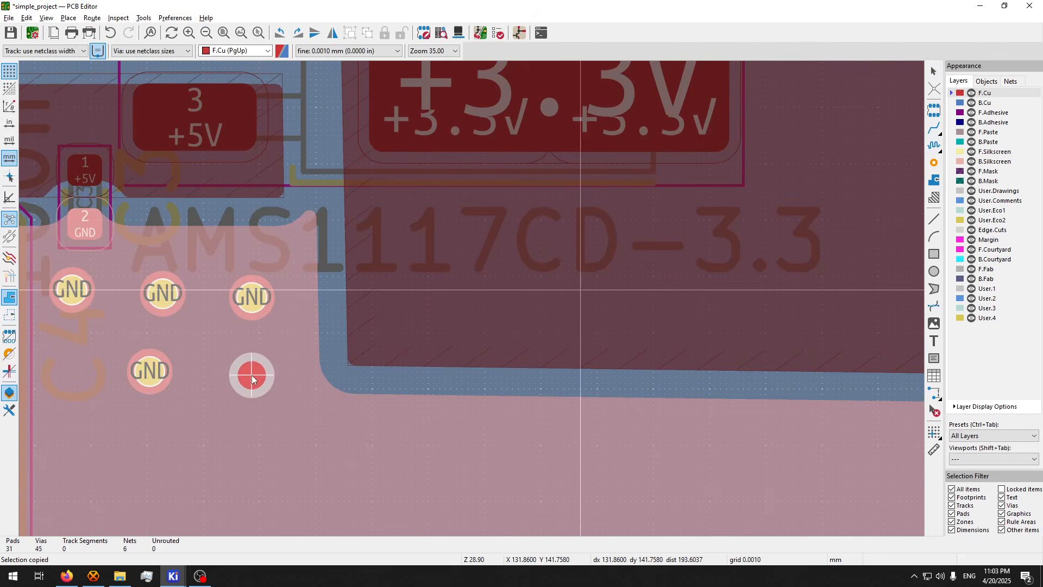
click(252, 375)
- Paste three copies of the GND via in a row across C4, just above its GND pad
scroll(253, 375, down, 3)
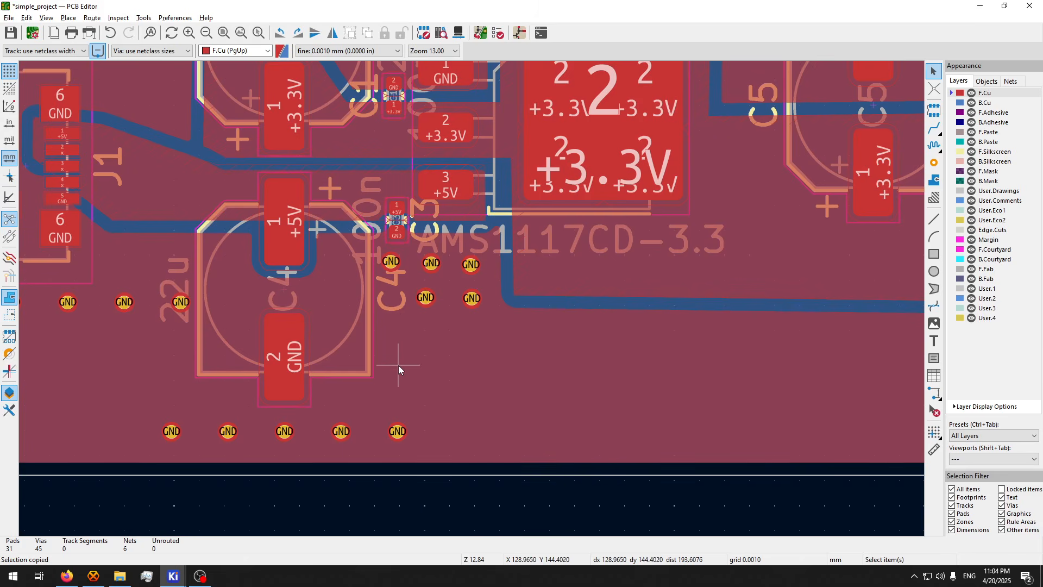
scroll(308, 426, down, 3)
scroll(472, 299, up, 5)
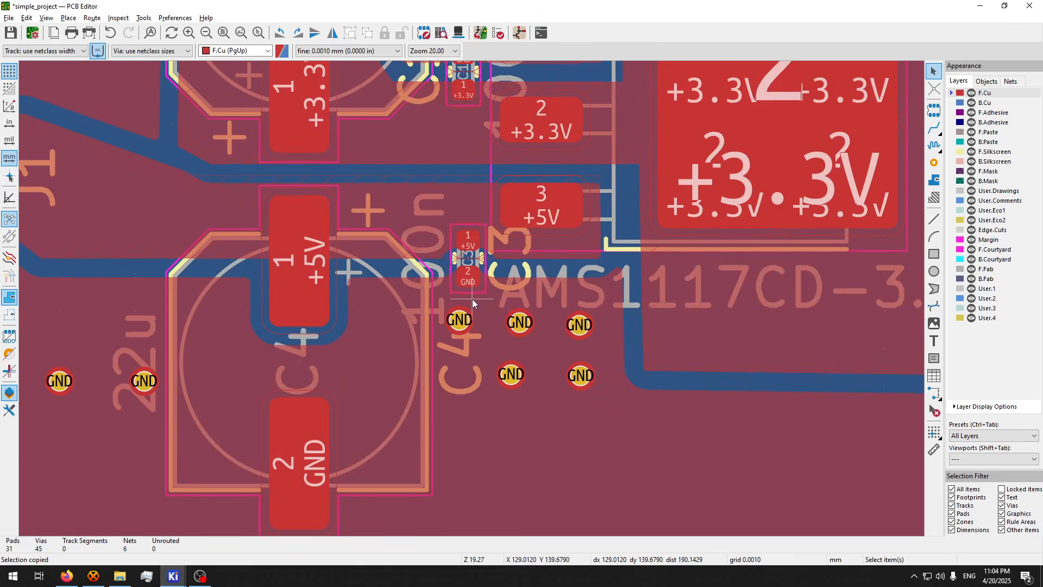
scroll(472, 299, up, 2)
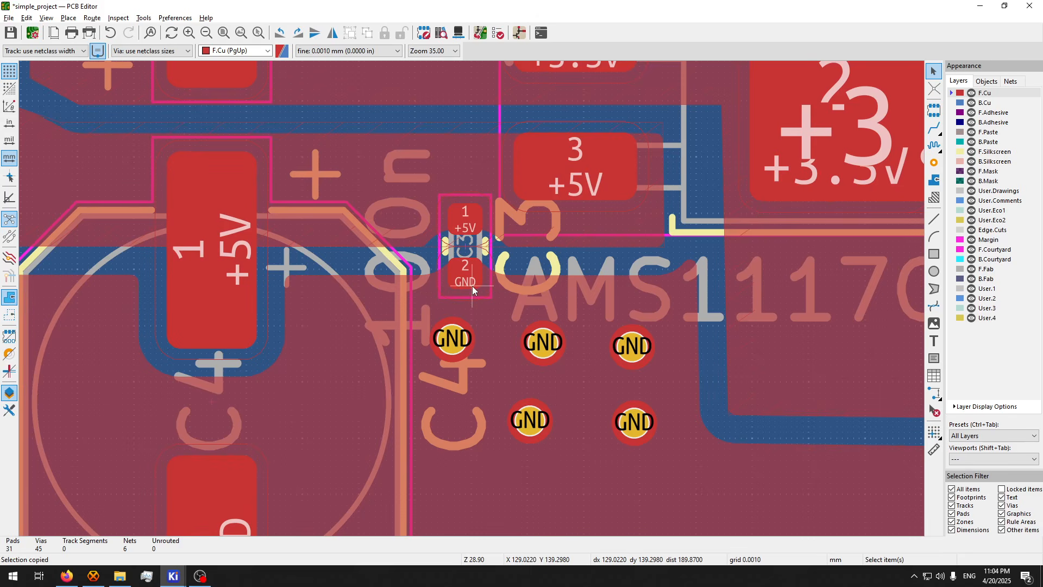
middle_drag(451, 359, 575, 135)
scroll(500, 240, down, 2)
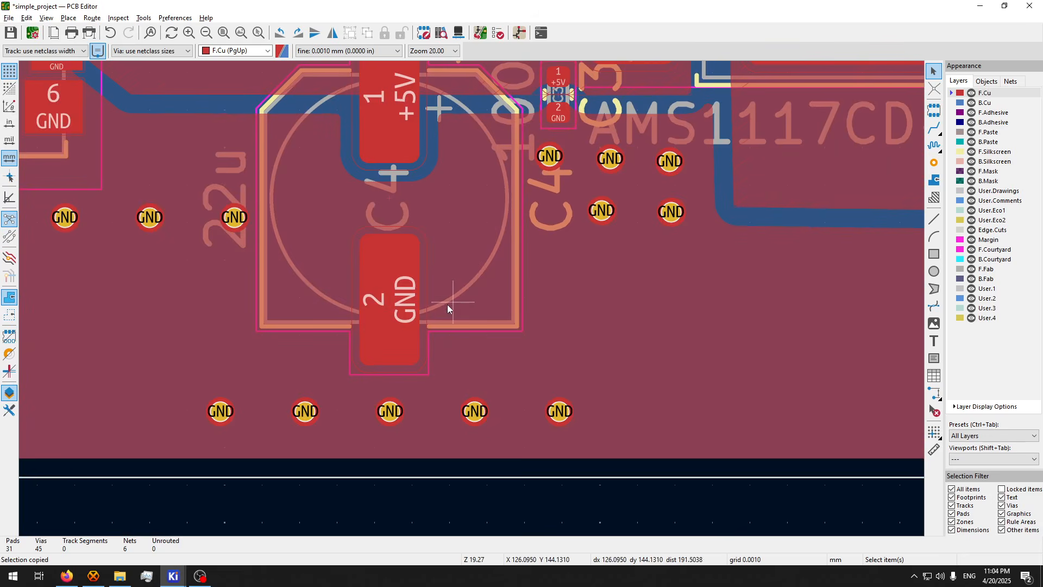
scroll(448, 308, up, 2)
scroll(489, 233, down, 2)
scroll(423, 272, up, 2)
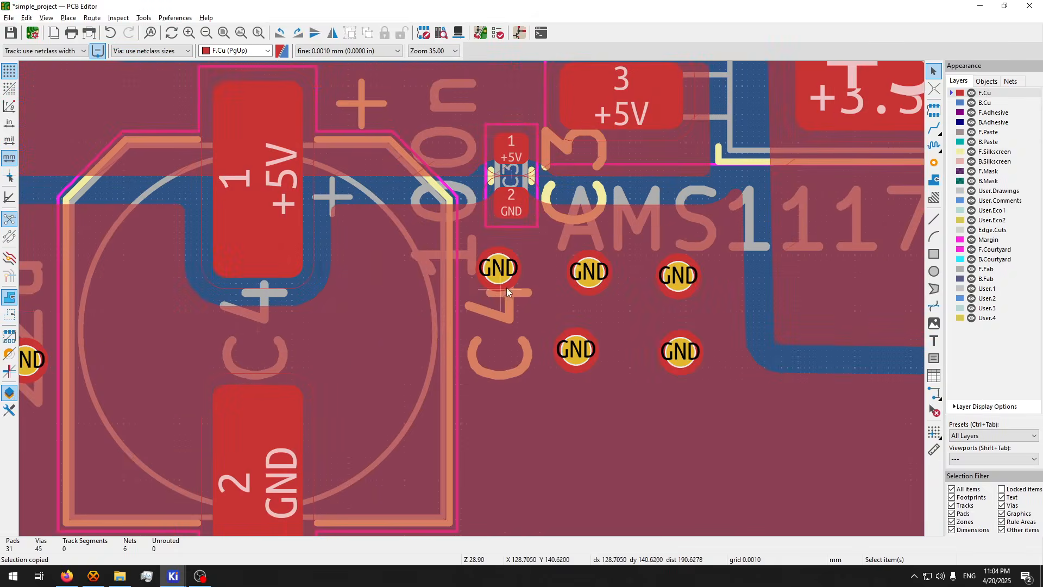
click(490, 283)
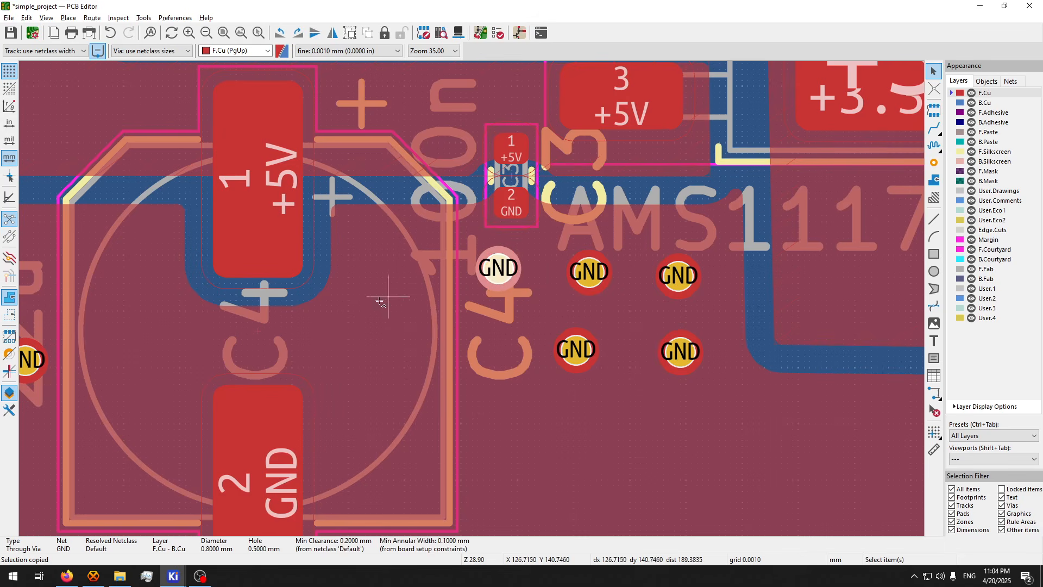
key(ctrl+v)
click(120, 328)
key(ctrl+v)
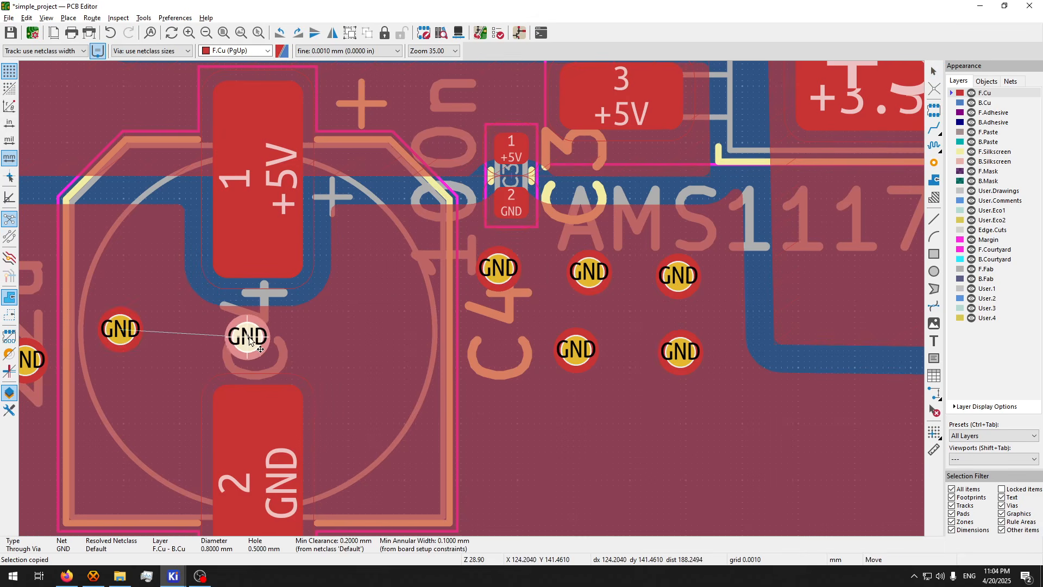
click(253, 329)
key(ctrl+v)
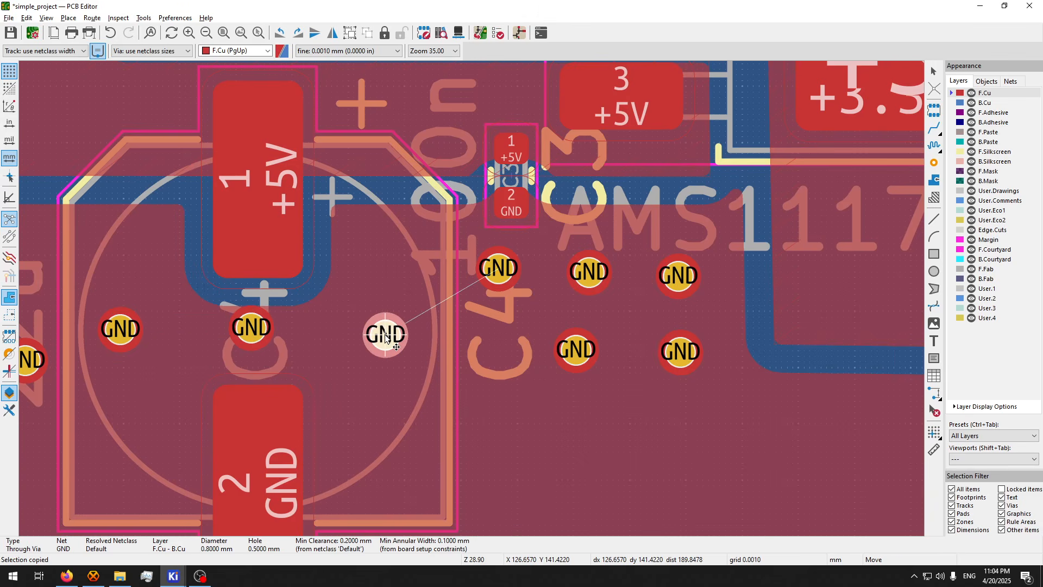
click(386, 324)
- Paste one GND via on each side of C4's GND pad, near the lower corners of its outline
middle_drag(363, 470, 464, 289)
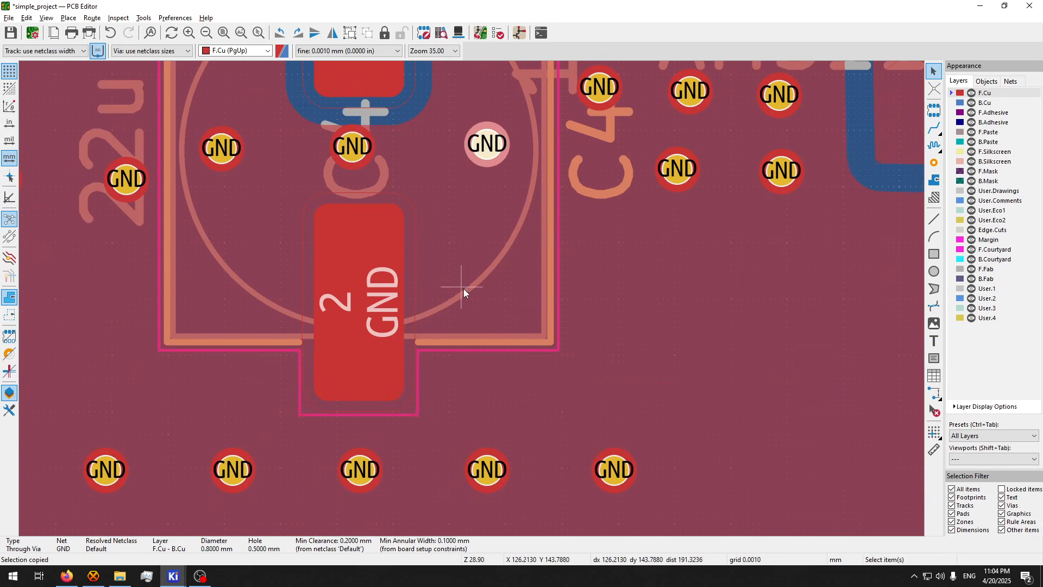
key(ctrl+v)
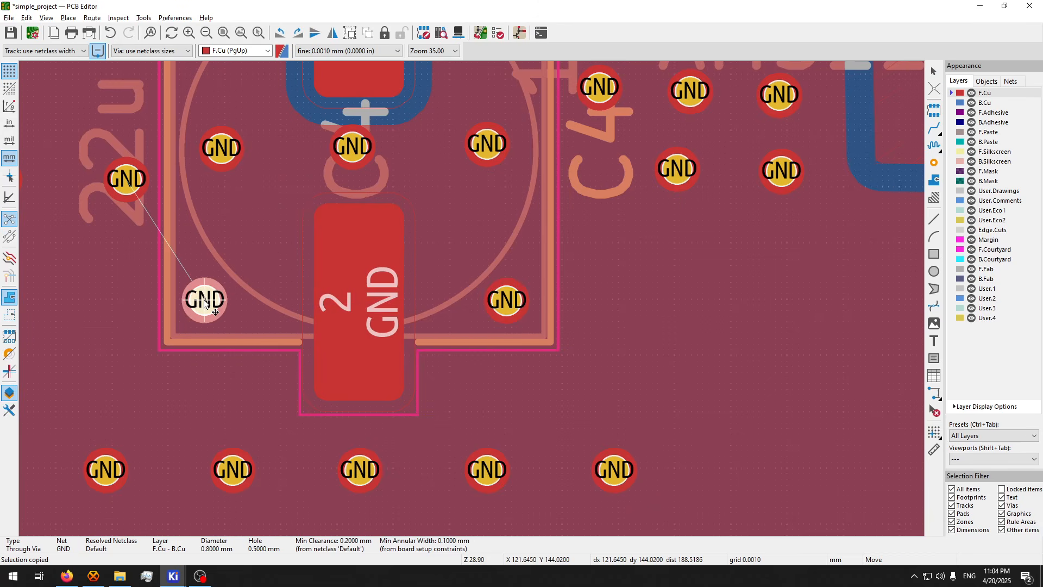
click(217, 304)
- Paste four GND vias around C2's GND pad, two on each side within the capacitor outline
scroll(379, 330, down, 5)
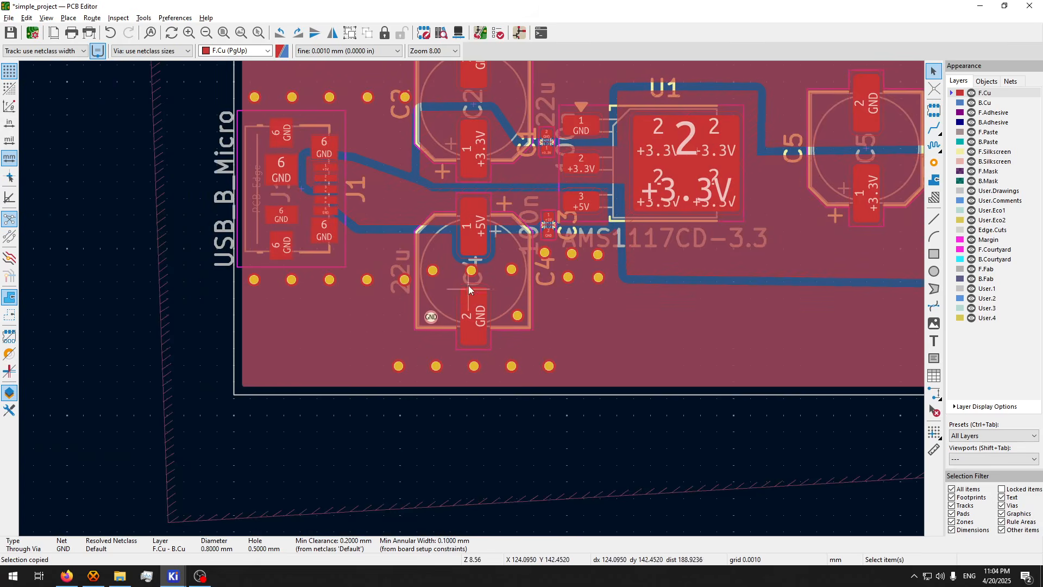
scroll(469, 285, up, 4)
key(ctrl+v)
click(561, 354)
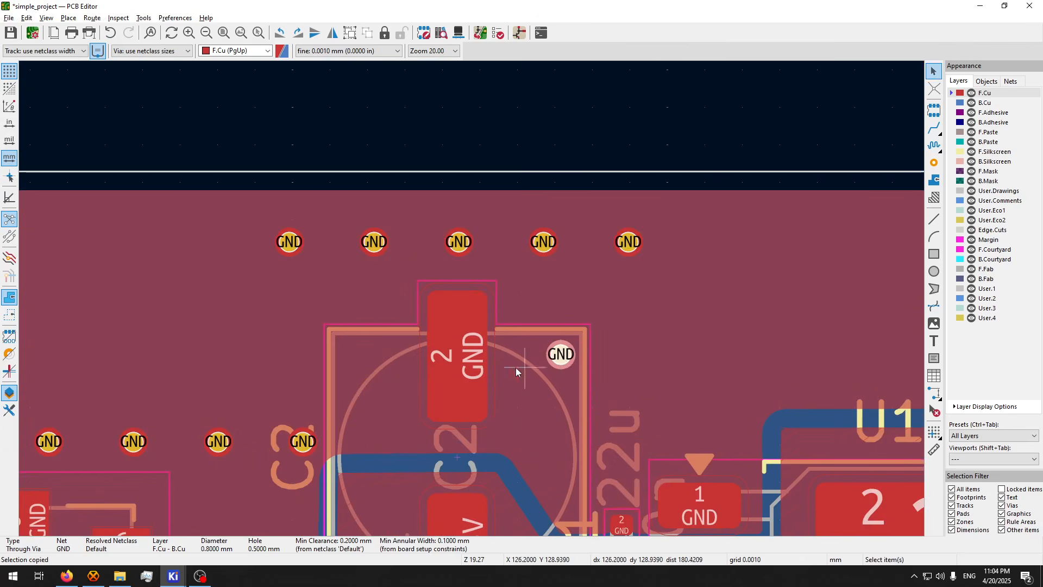
key(ctrl+v)
click(364, 355)
key(ctrl+v)
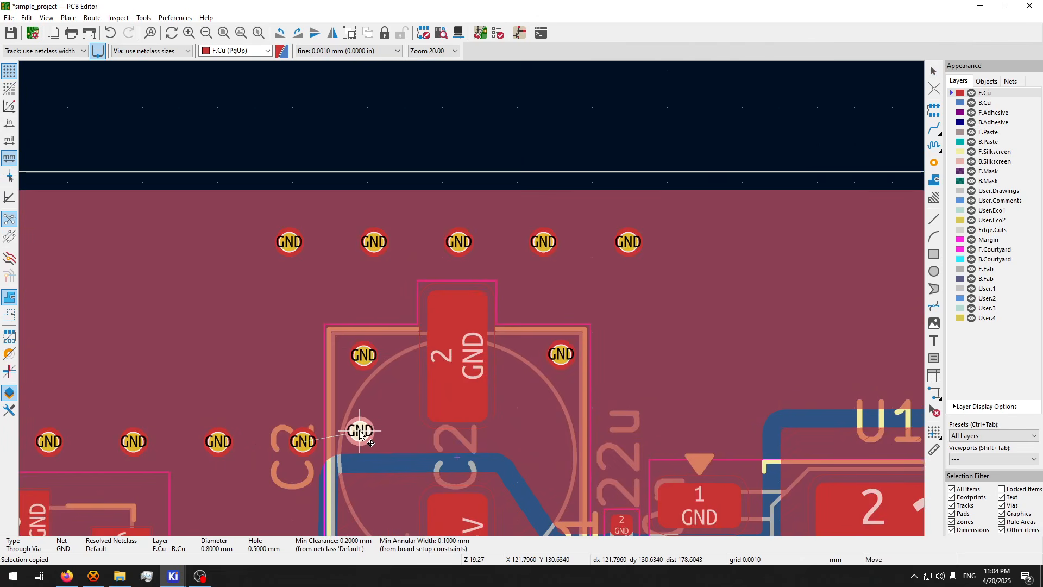
click(360, 430)
key(ctrl+v)
click(566, 432)
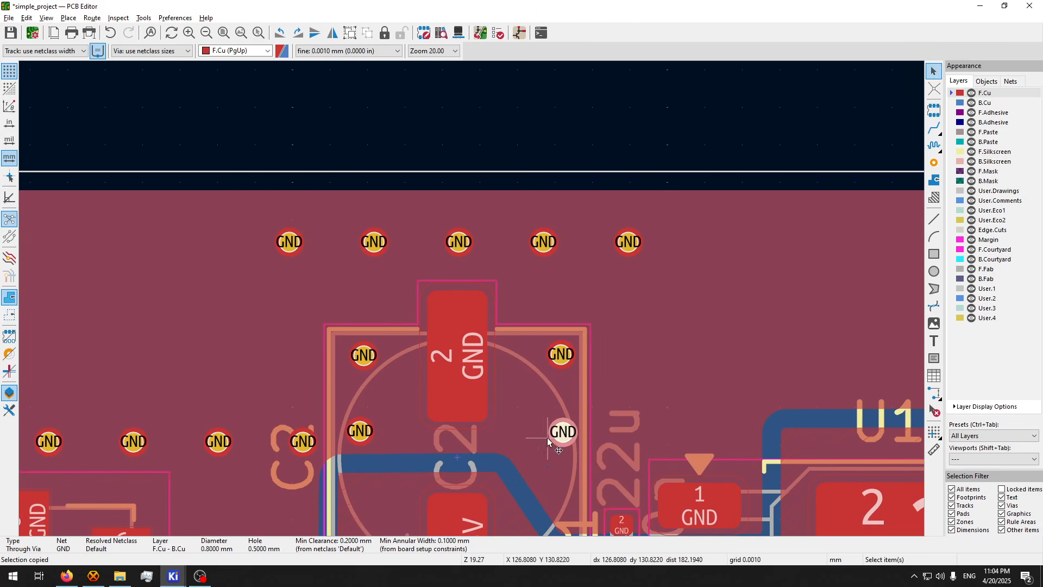
- Paste a row of three GND vias above U1's pin 1 and shift the middle one to even out the spacing
scroll(543, 353, up, 3)
middle_drag(474, 243, 395, 290)
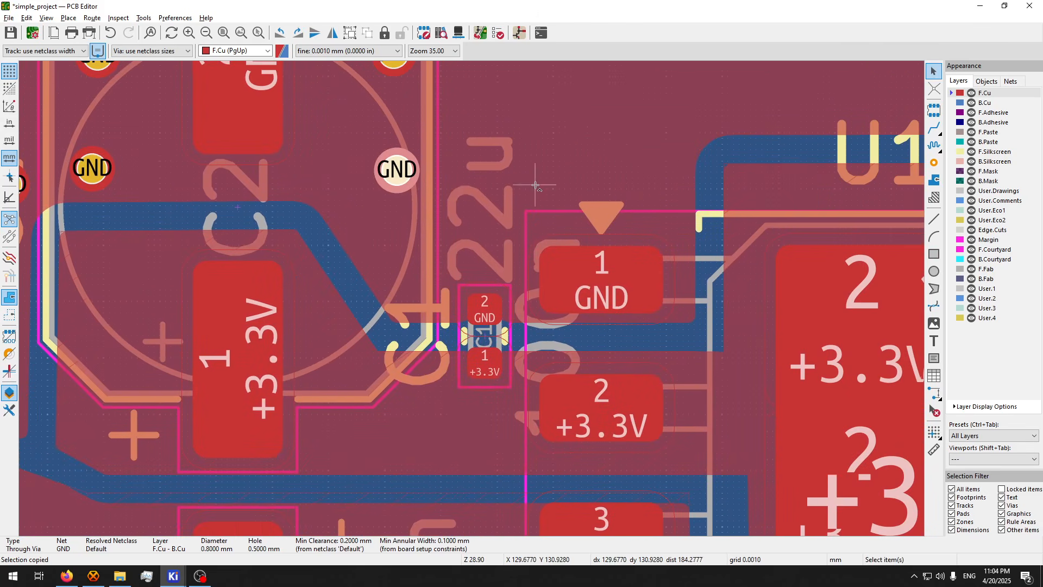
key(ctrl+v)
click(543, 181)
key(ctrl+v)
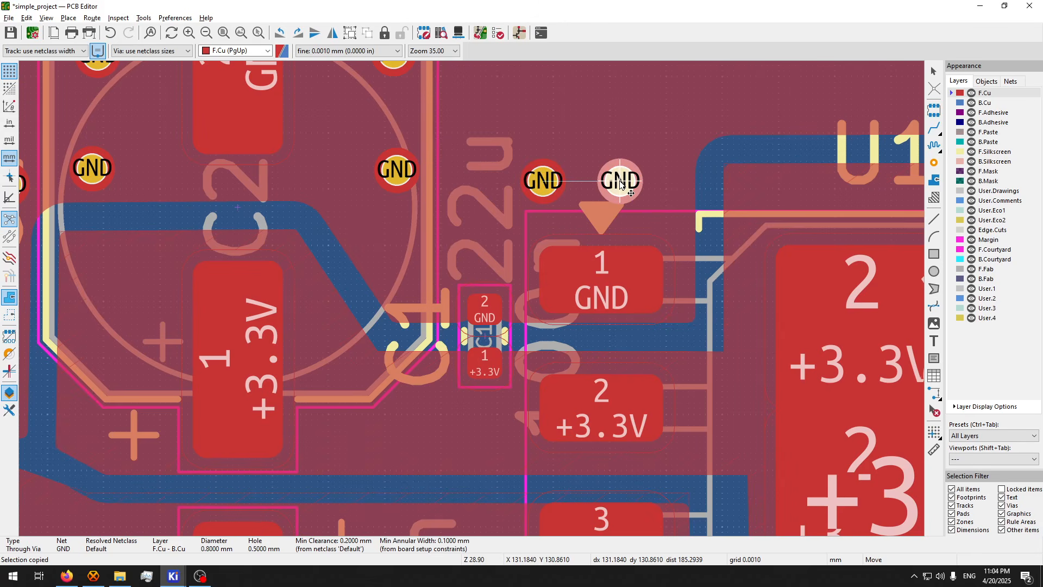
click(621, 182)
key(ctrl+v)
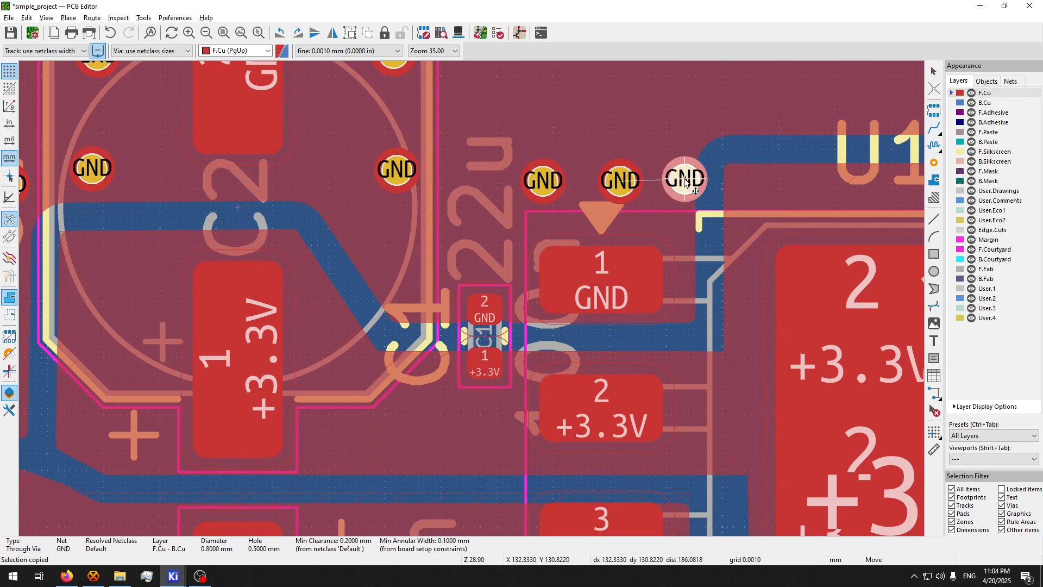
click(685, 179)
drag(621, 182, 613, 179)
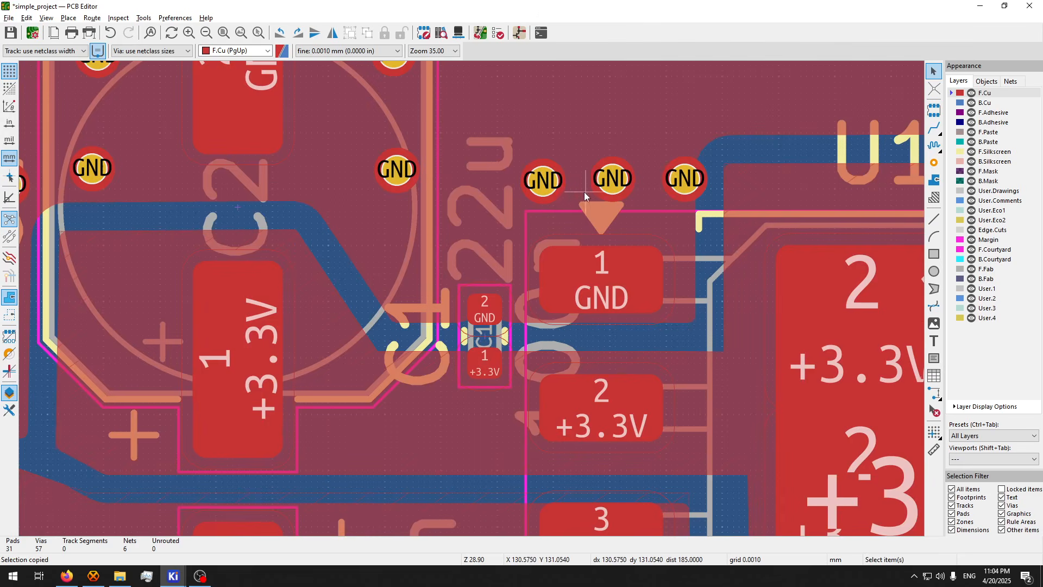
- Paste a second row of three GND vias above the existing row at U1's pin 1
middle_drag(570, 244, 415, 421)
key(ctrl+v)
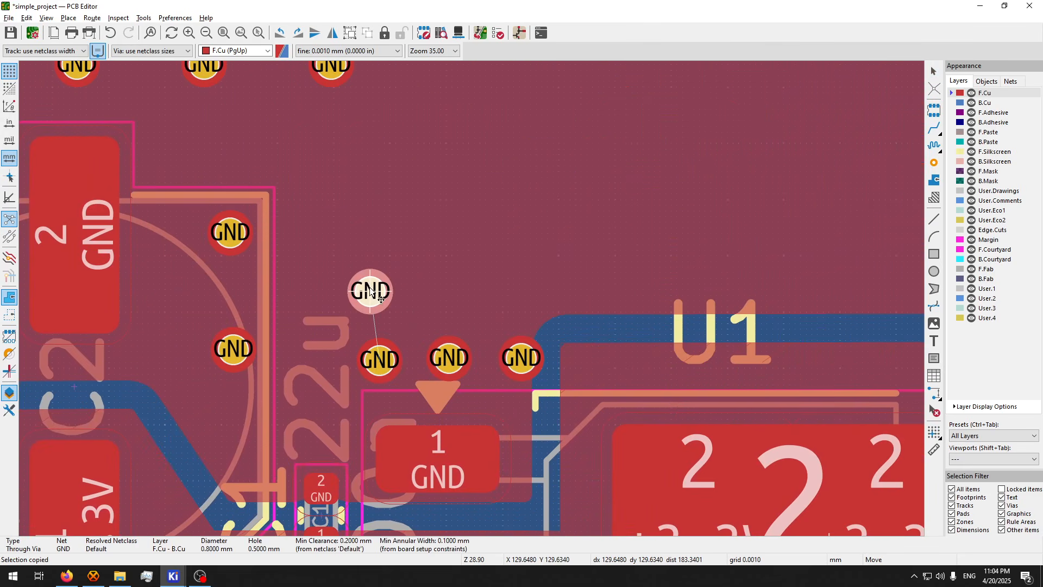
click(375, 268)
key(ctrl+v)
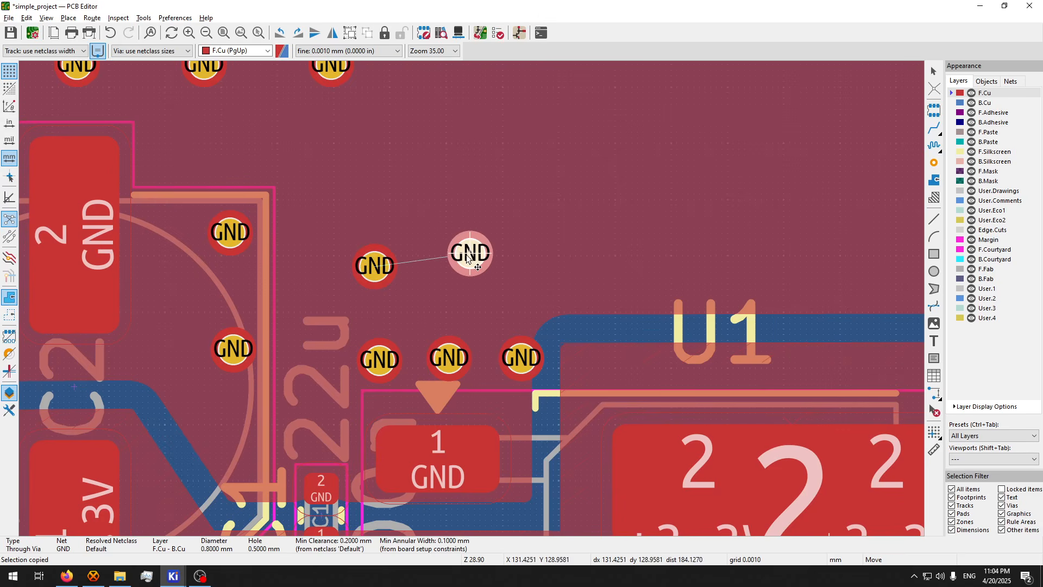
click(452, 265)
key(ctrl+v)
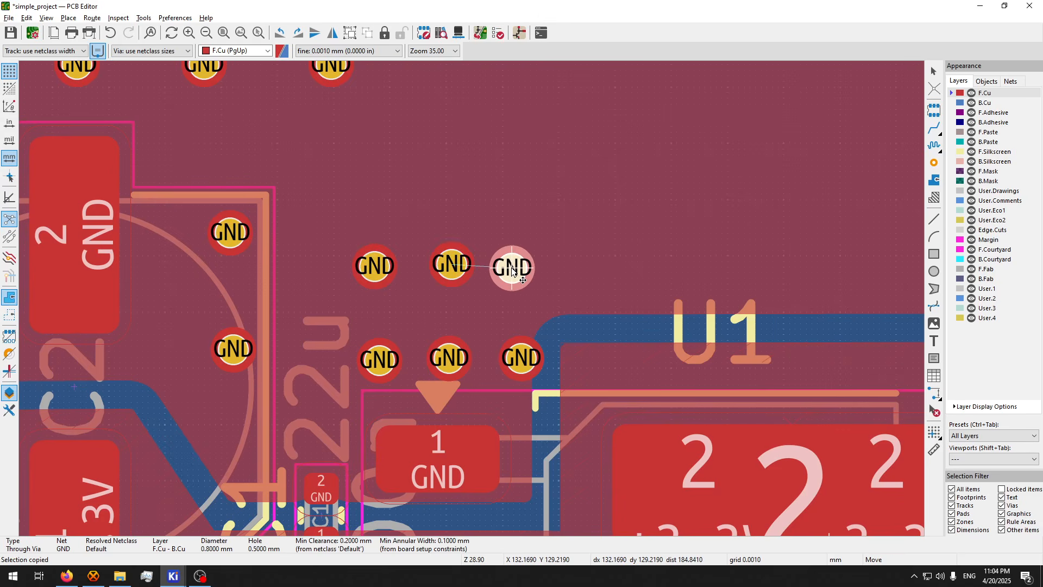
click(527, 266)
- Paste one GND via on each side of the screw terminal J2's GND pad
shift+scroll(428, 217, down, 3)
ctrl+scroll(302, 224, right, 3)
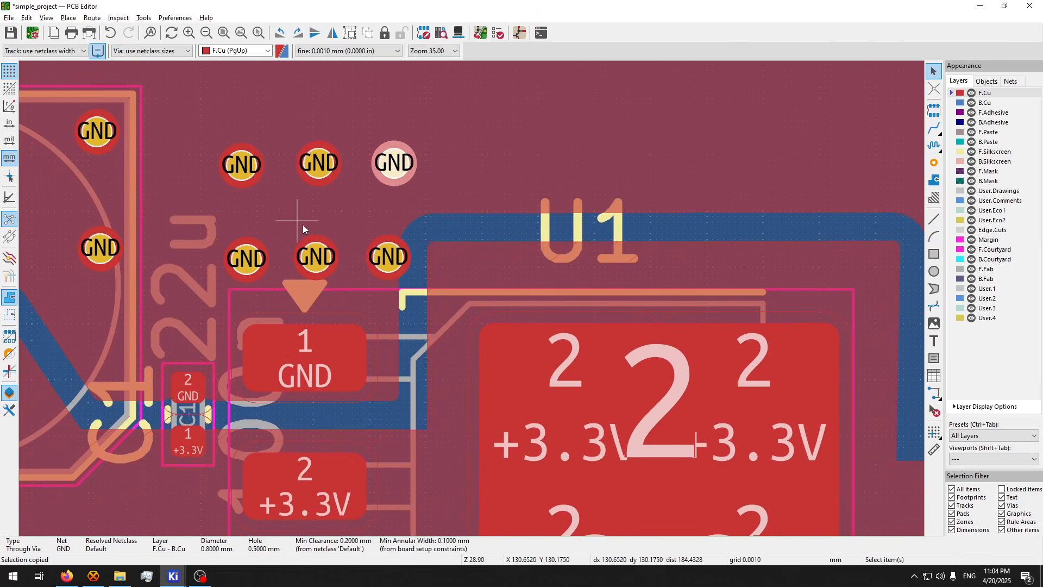
scroll(481, 301, down, 4)
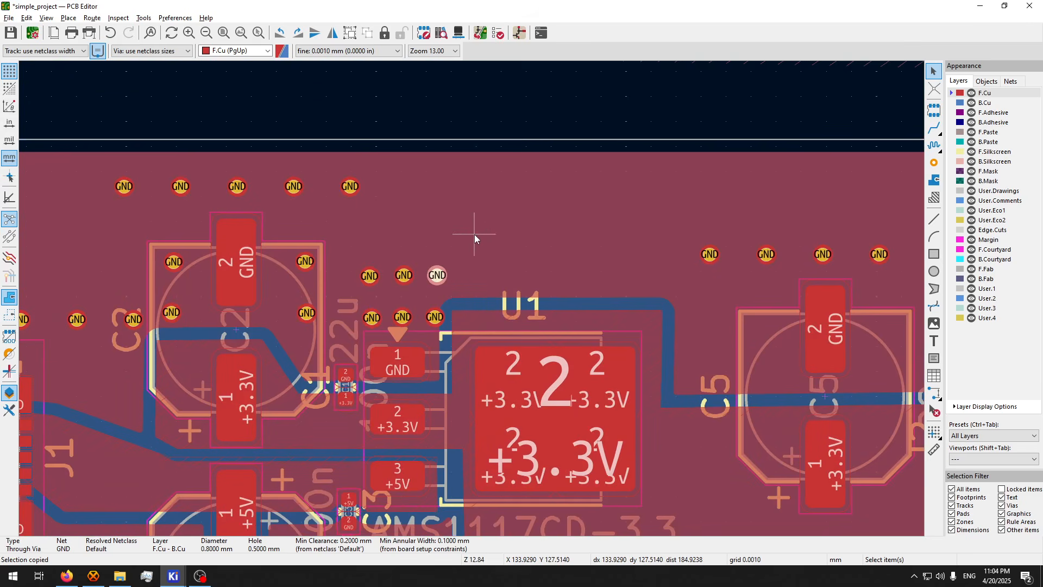
scroll(432, 333, down, 3)
scroll(265, 248, up, 1)
scroll(472, 299, up, 6)
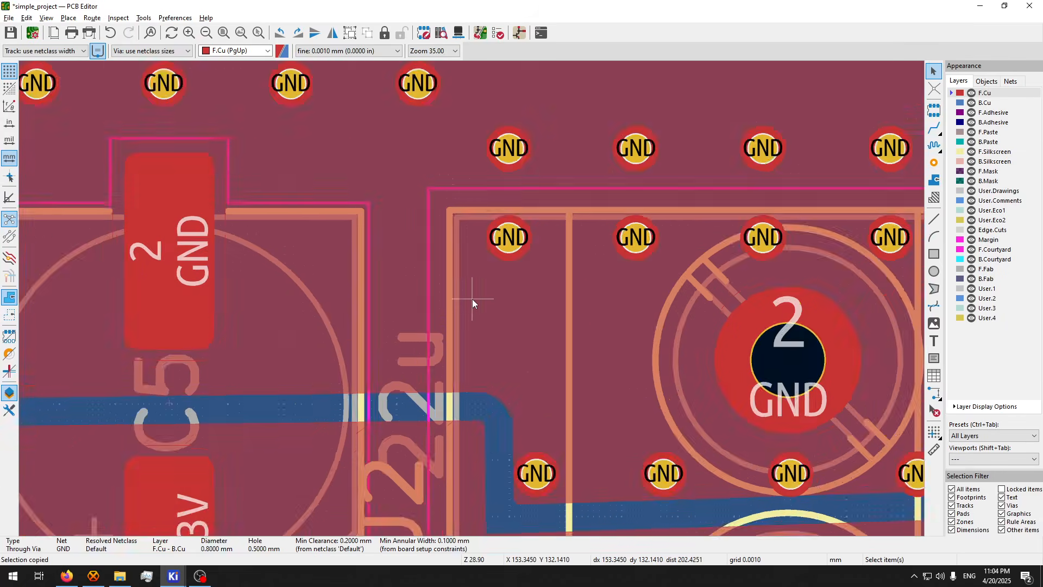
key(ctrl+v)
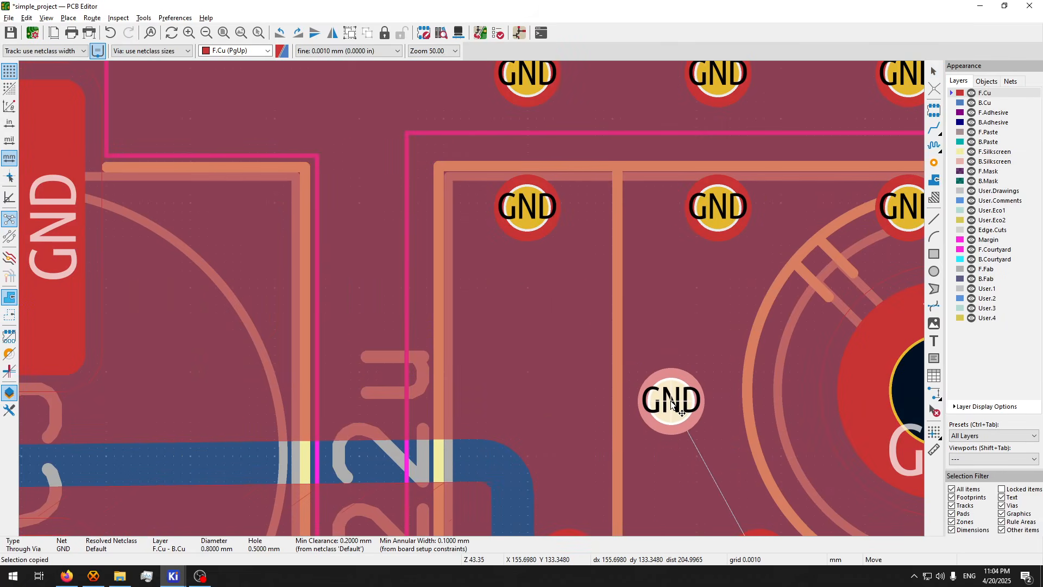
click(683, 391)
middle_drag(691, 400, 238, 320)
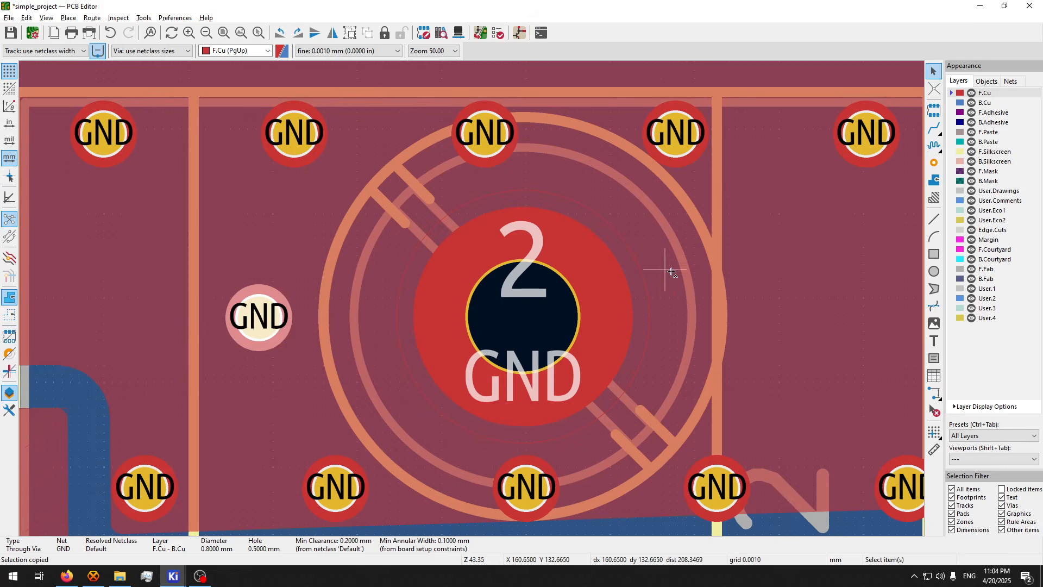
key(ctrl+v)
scroll(812, 319, down, 1)
click(473, 284)
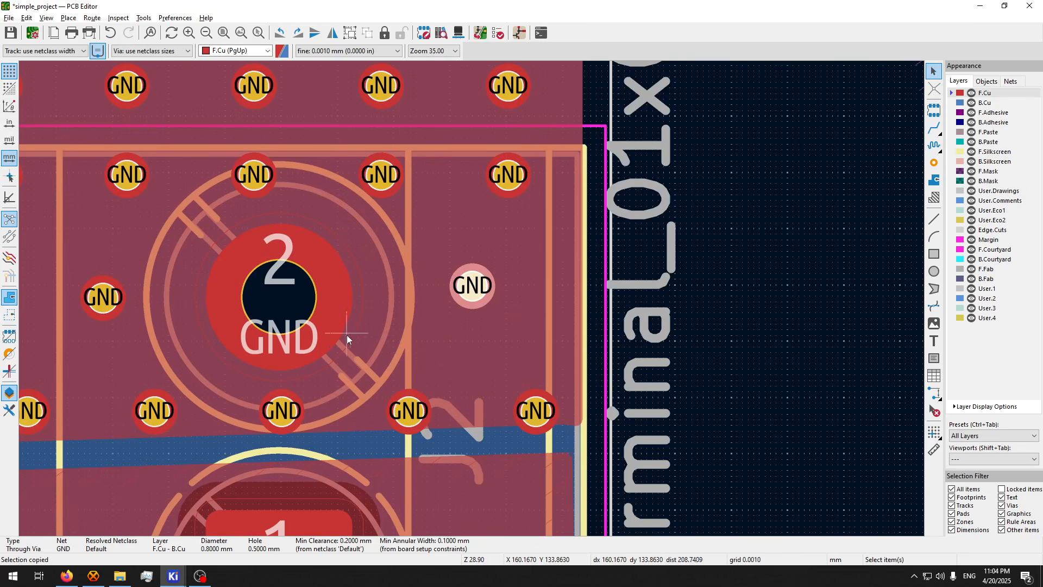
- Paste four GND vias in a column between the board edge and the GND pads of USB connector J1
middle_drag(385, 271, 582, 236)
scroll(422, 285, down, 5)
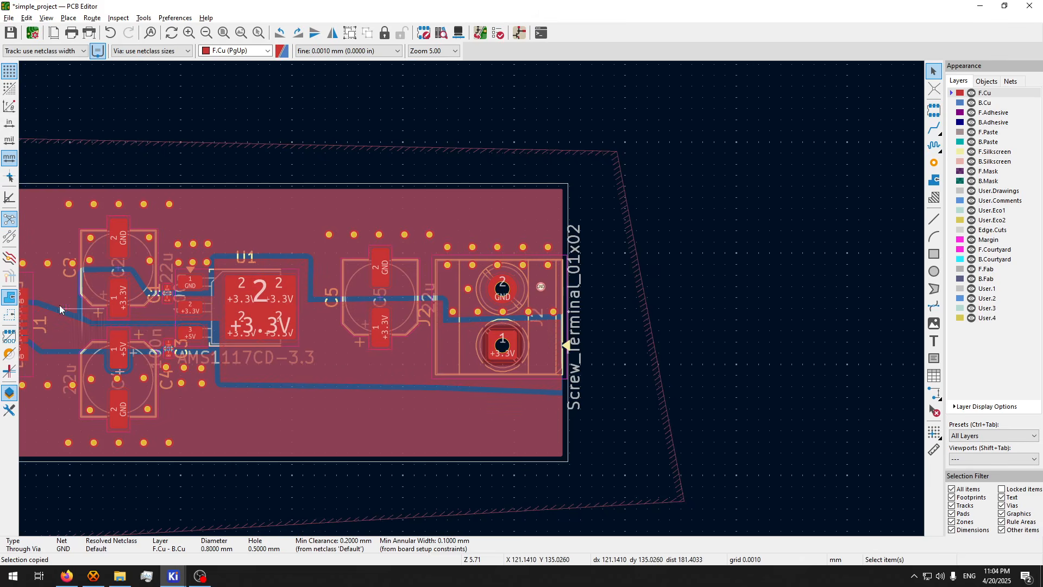
scroll(372, 318, down, 2)
scroll(487, 298, up, 7)
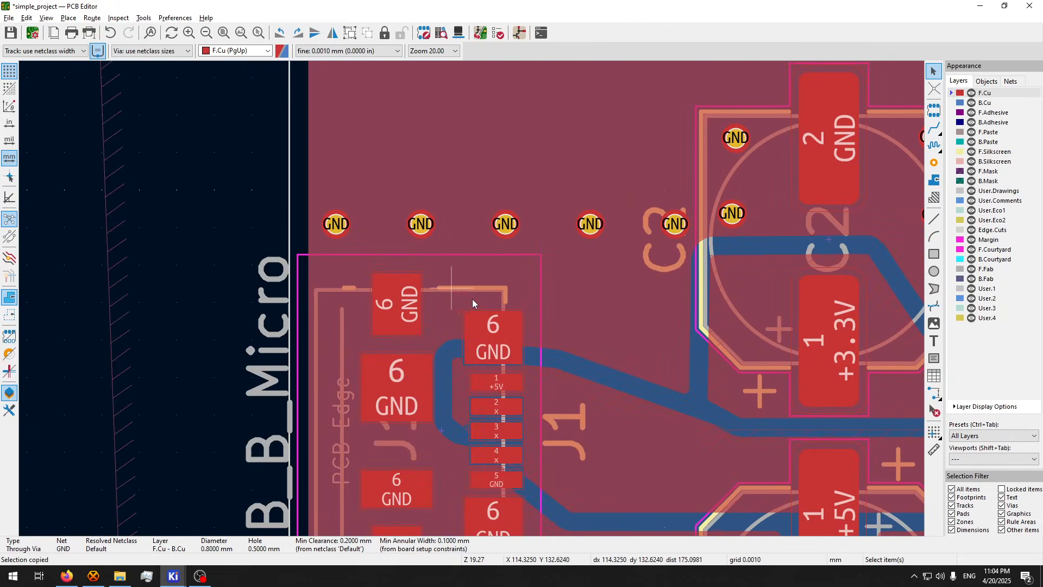
key(ctrl+v)
click(295, 327)
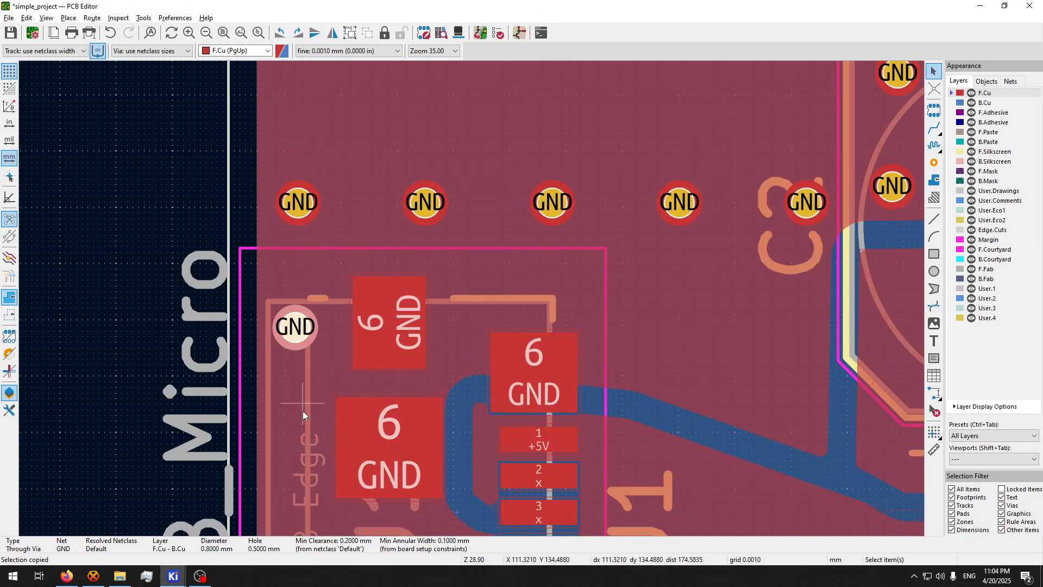
middle_drag(302, 445, 341, 291)
key(ctrl+v)
click(329, 293)
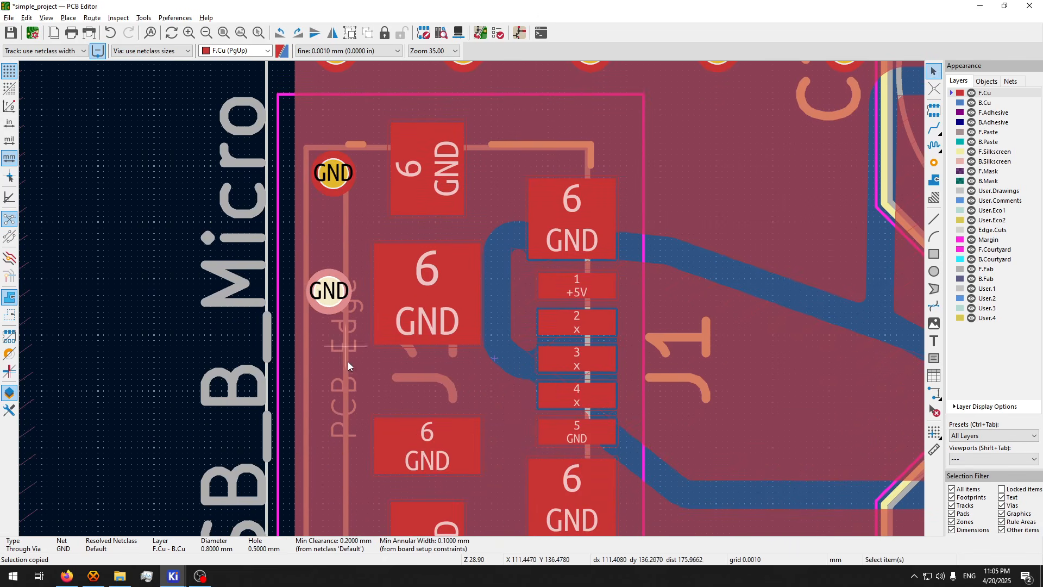
middle_drag(348, 361, 375, 231)
key(ctrl+v)
click(353, 290)
key(ctrl+v)
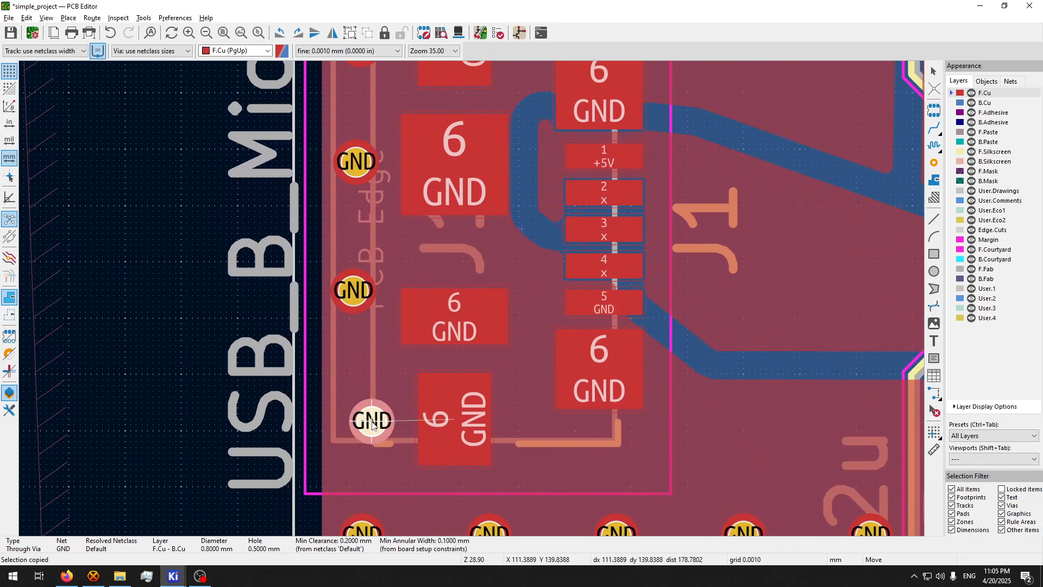
click(354, 431)
- Paste two GND vias just below the lower GND pads of USB connector J1
middle_drag(592, 482, 575, 399)
key(ctrl+v)
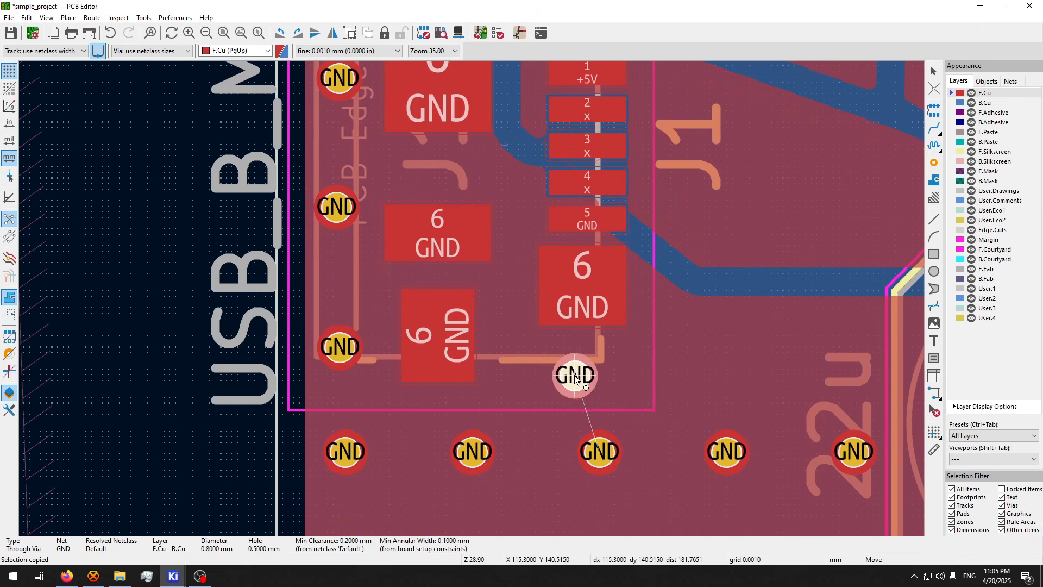
click(629, 380)
key(ctrl+v)
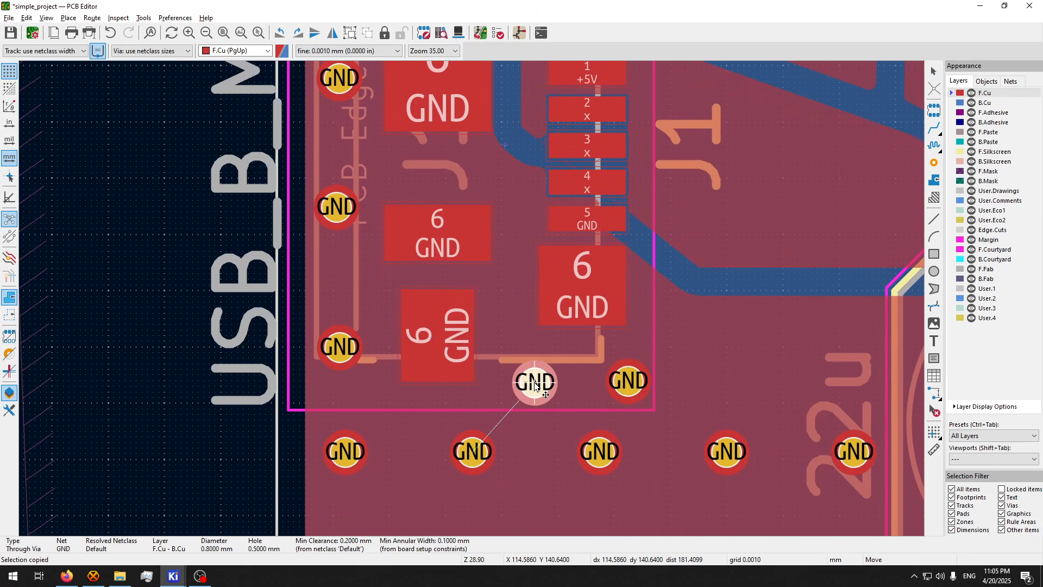
click(534, 383)
- Paste two GND vias just above the upper GND pads of USB connector J1 and save the board
middle_drag(548, 257, 482, 439)
middle_drag(498, 177, 471, 265)
key(ctrl+v)
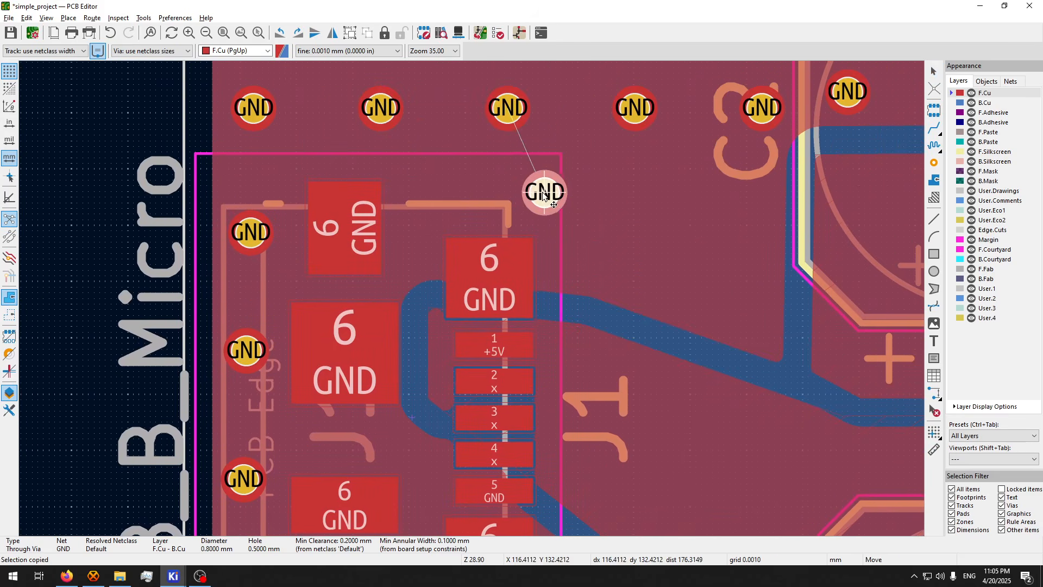
click(524, 196)
key(ctrl+v)
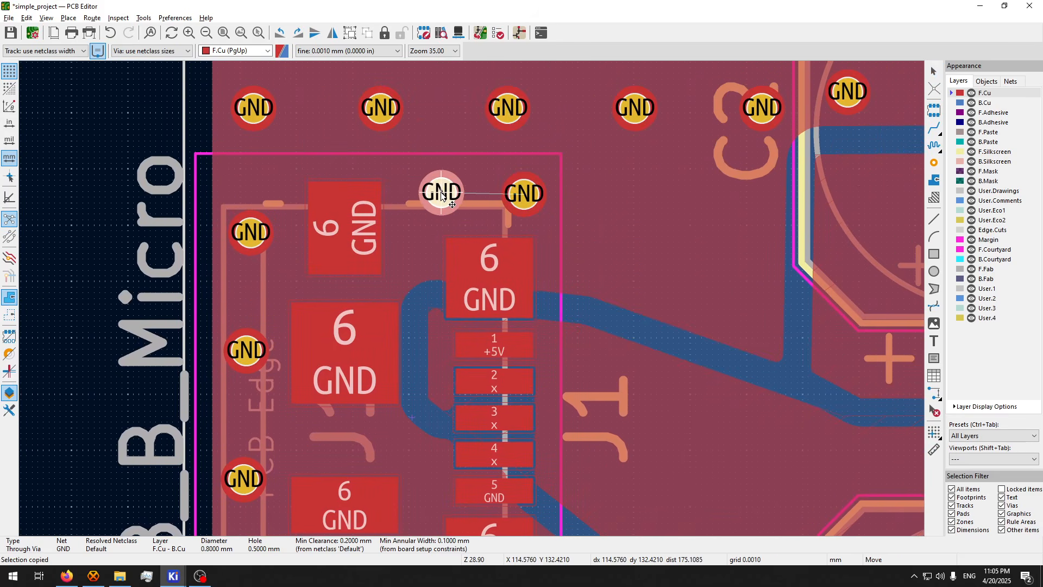
key(x)
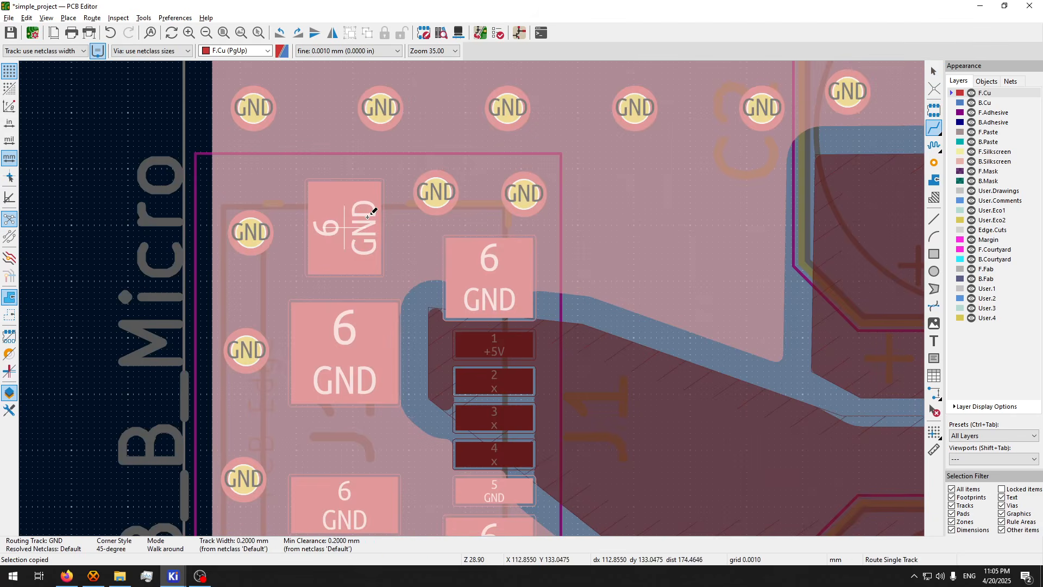
key(Escape)
key(Escape)
middle_drag(441, 197, 366, 177)
key(ctrl+s)
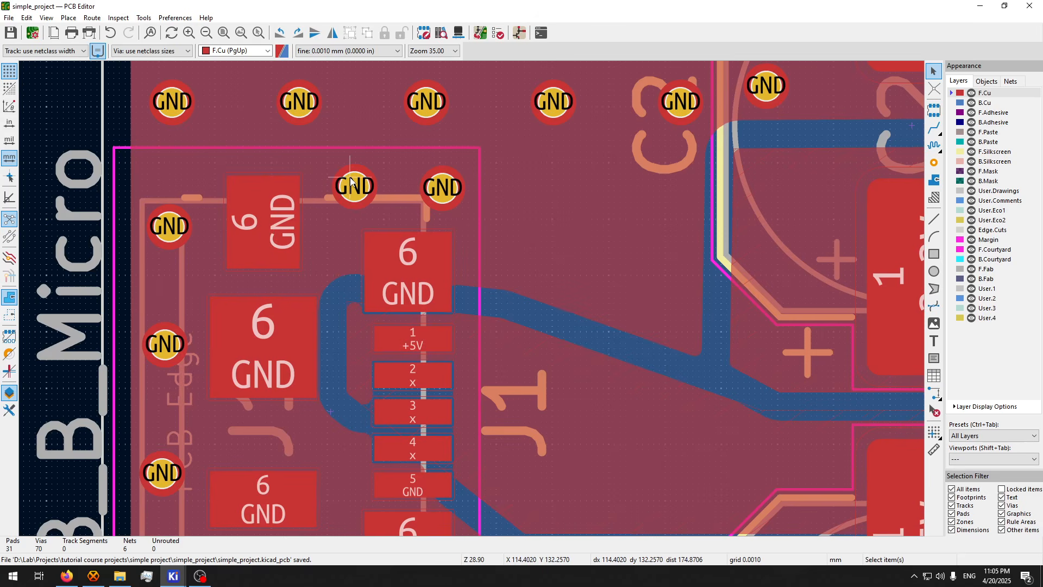
- Examine the GND via placement around J1, C2, U1, C5 and the screw terminal J2 across the whole board
scroll(419, 186, down, 4)
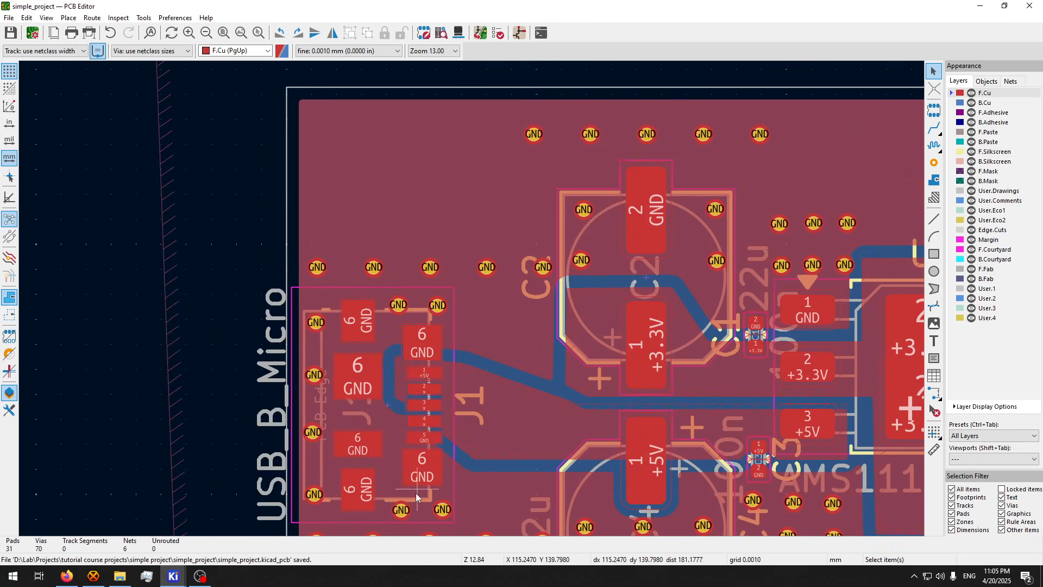
scroll(445, 314, up, 4)
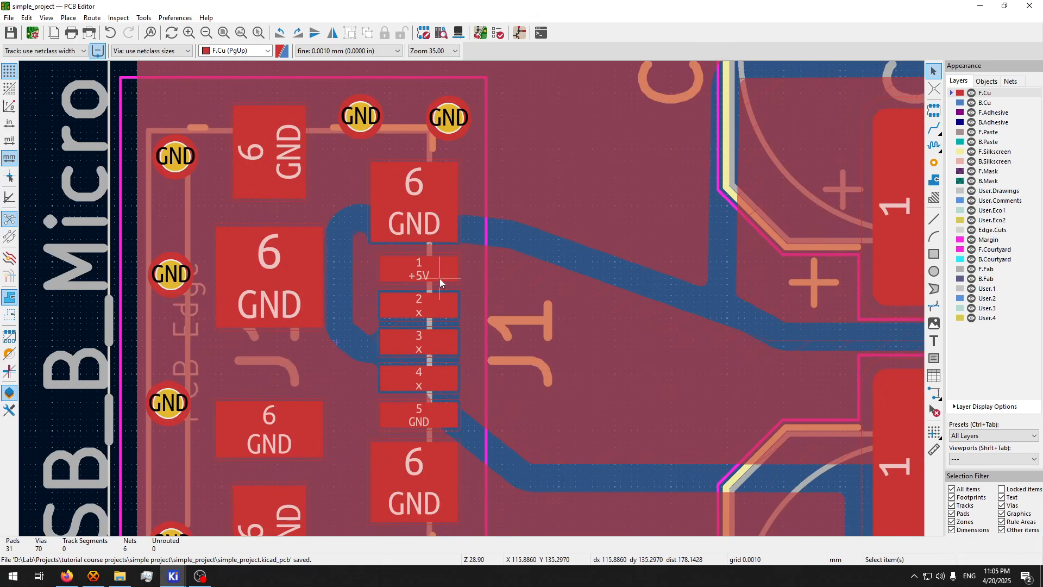
scroll(432, 275, down, 10)
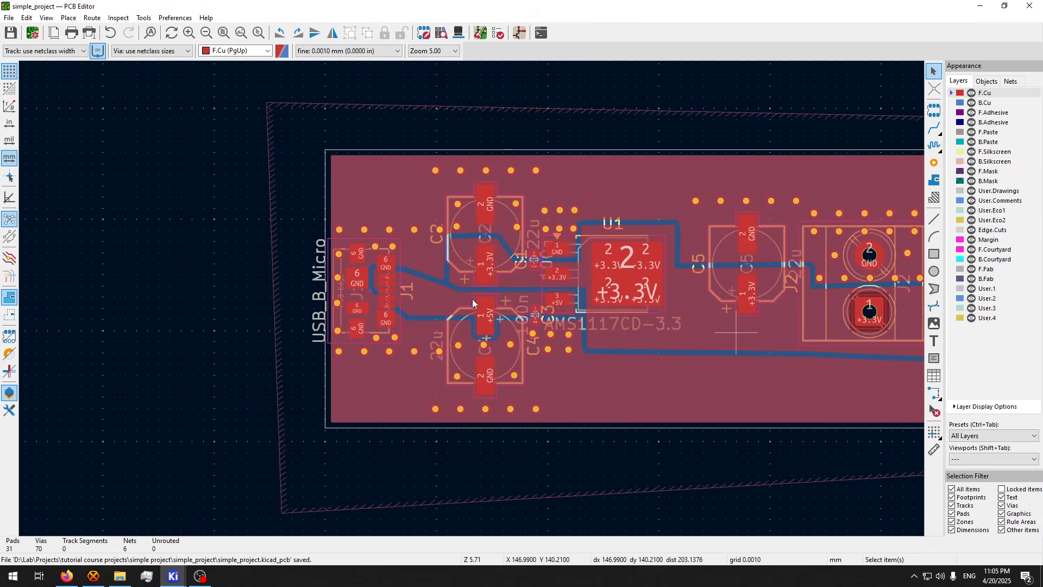
scroll(472, 298, up, 5)
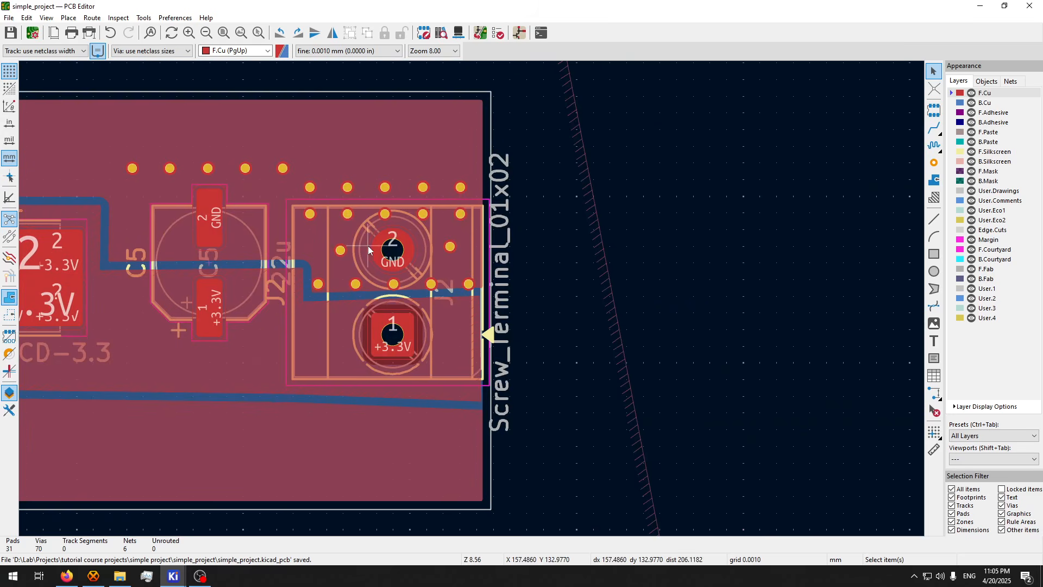
middle_drag(335, 242, 541, 245)
middle_drag(190, 139, 553, 170)
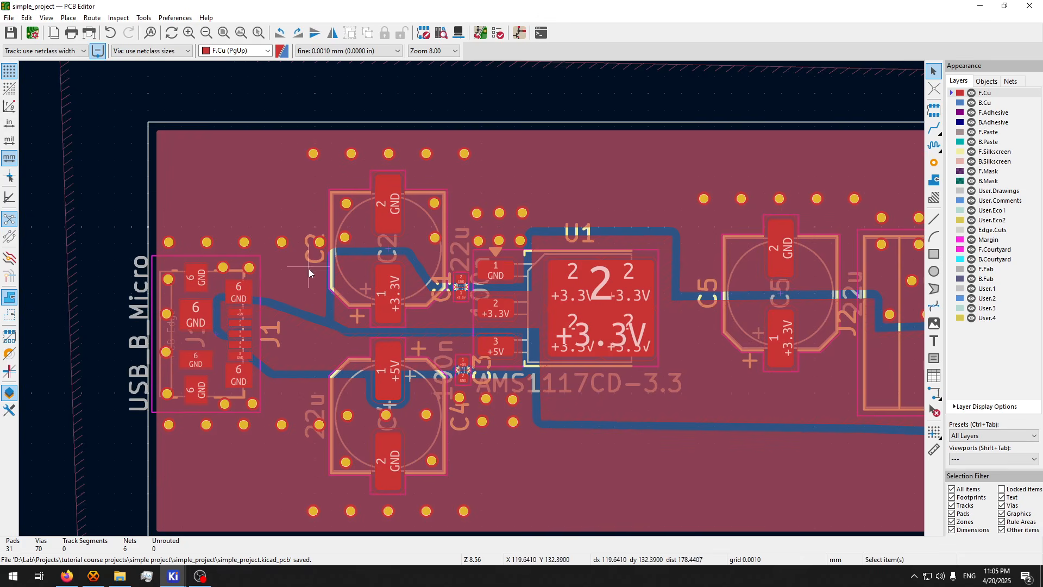
middle_drag(329, 270, 393, 276)
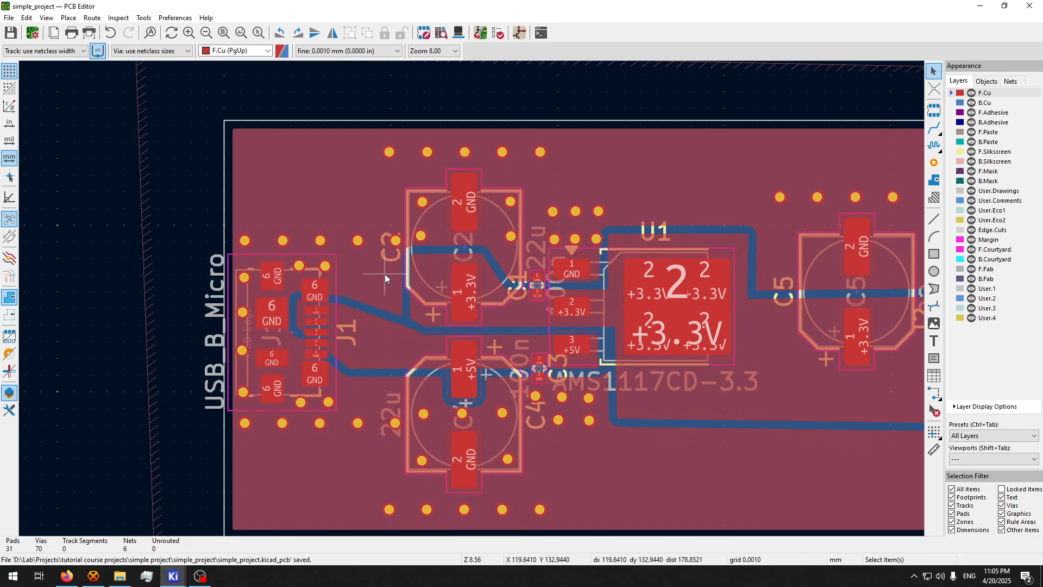
scroll(358, 276, up, 5)
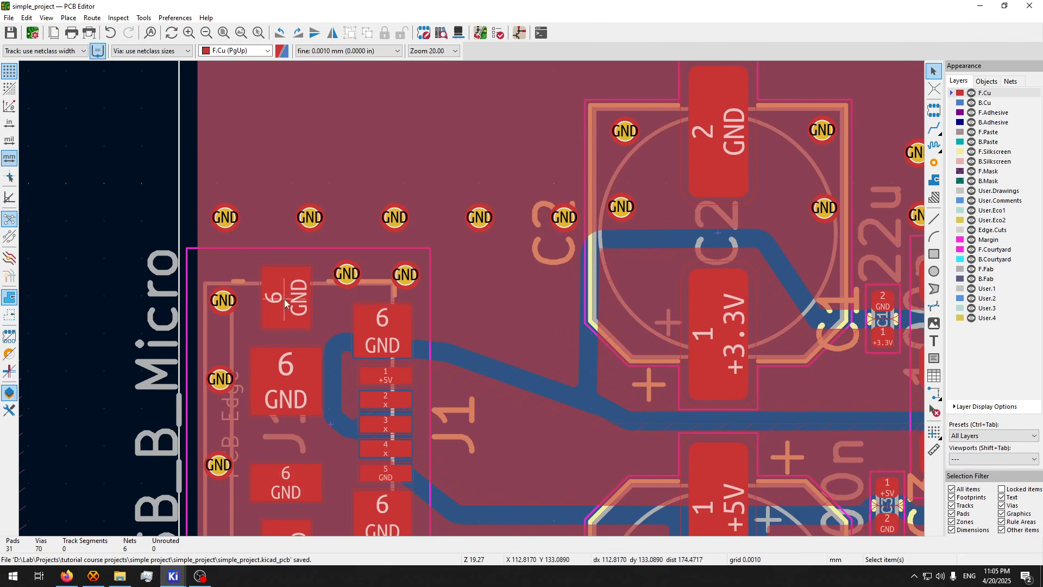
middle_drag(227, 333, 312, 213)
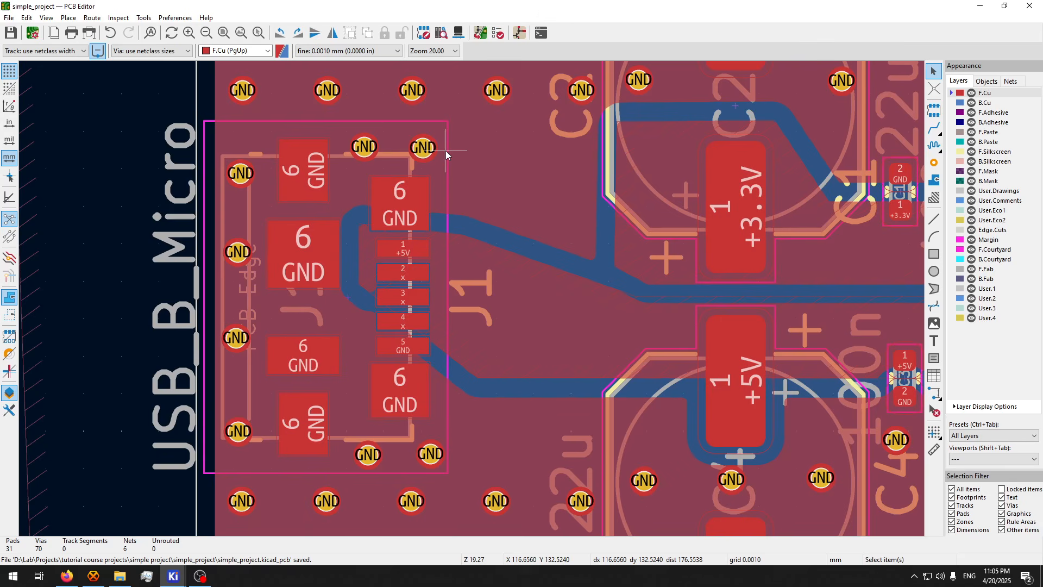
middle_drag(442, 151, 371, 379)
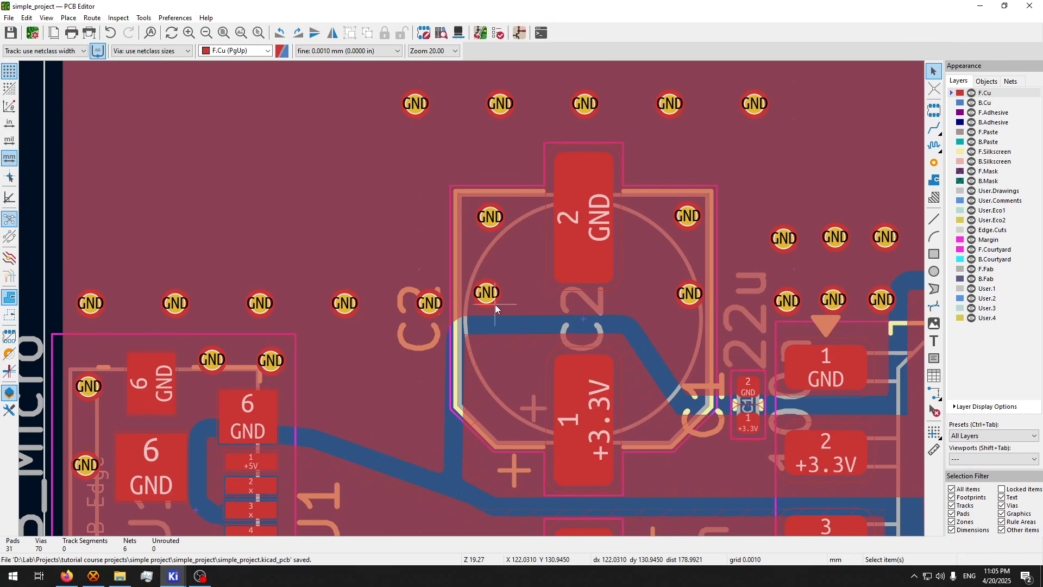
scroll(480, 291, down, 3)
middle_drag(480, 292, 333, 281)
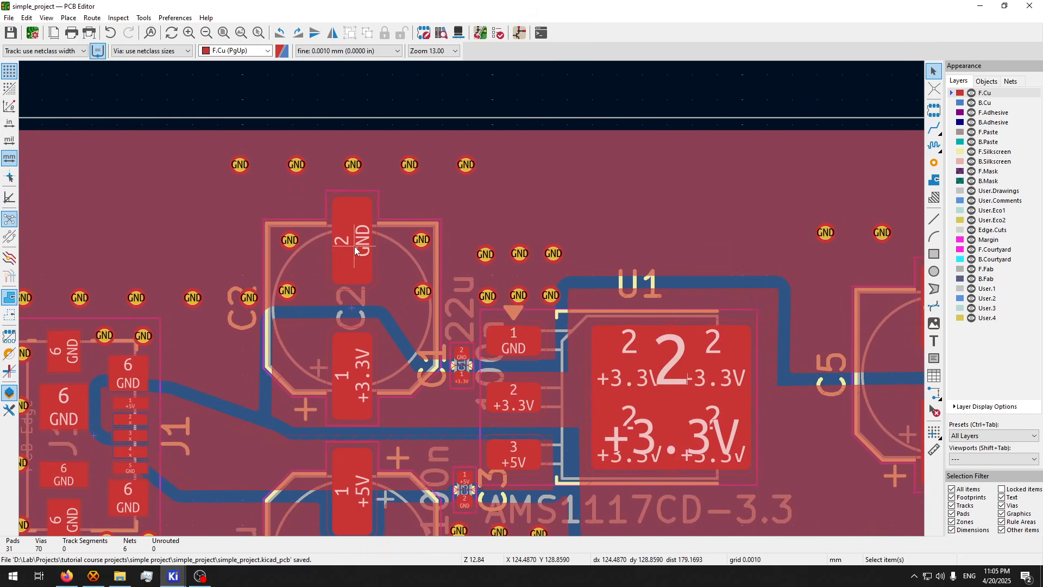
middle_drag(429, 284, 102, 255)
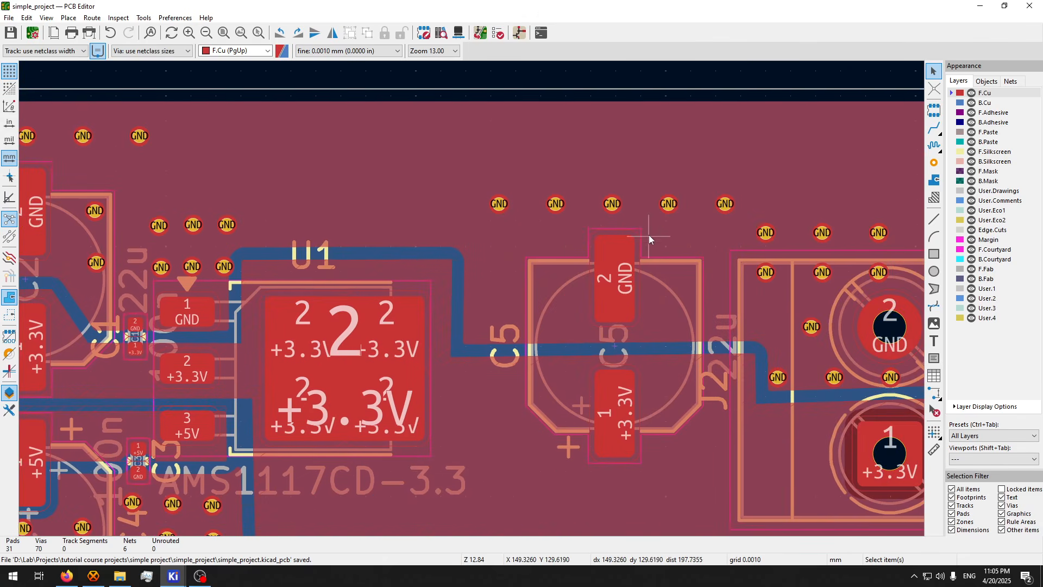
middle_drag(687, 232, 522, 265)
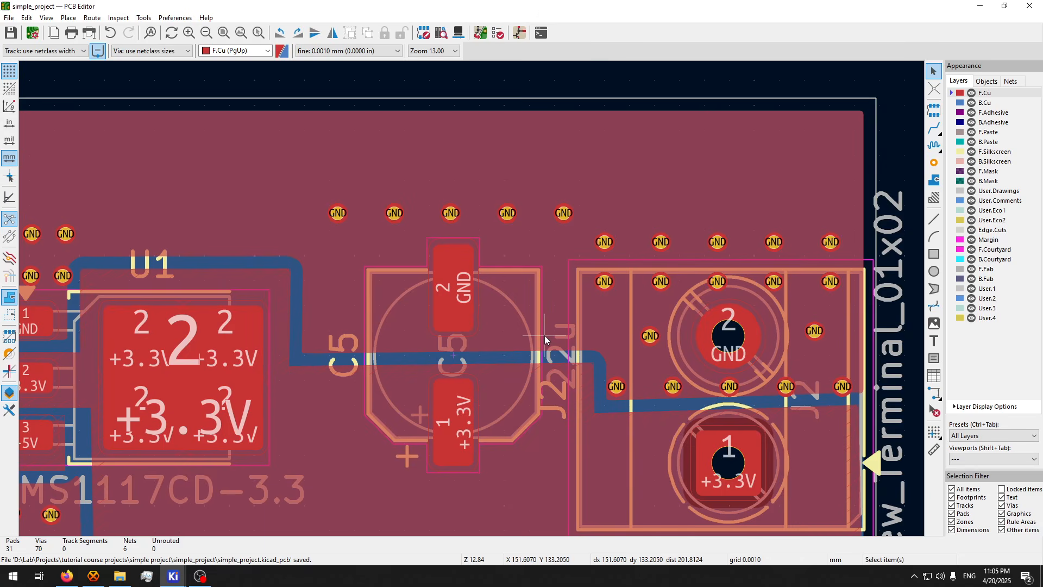
scroll(545, 334, down, 6)
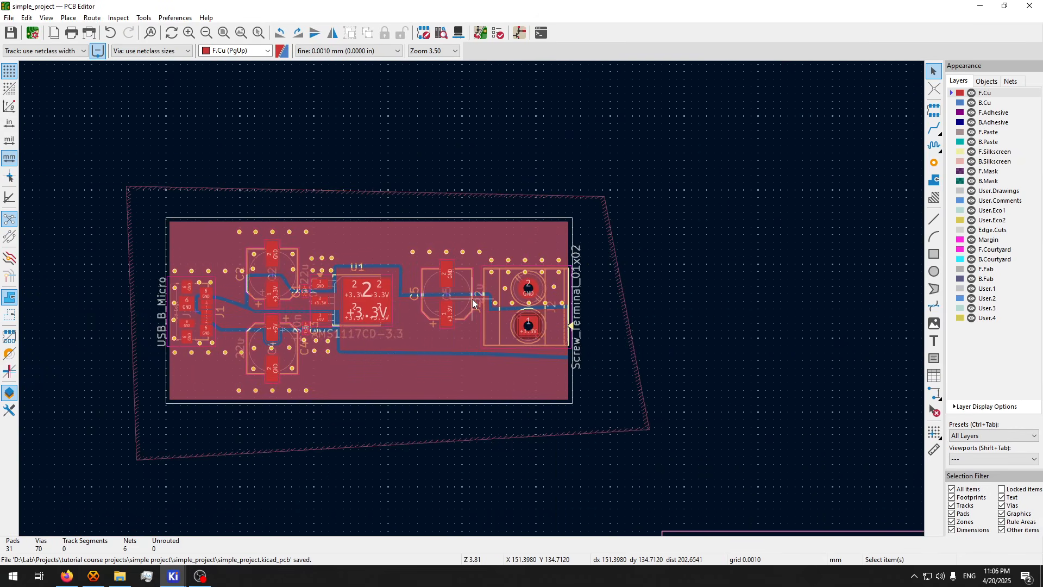
middle_drag(472, 303, 629, 302)
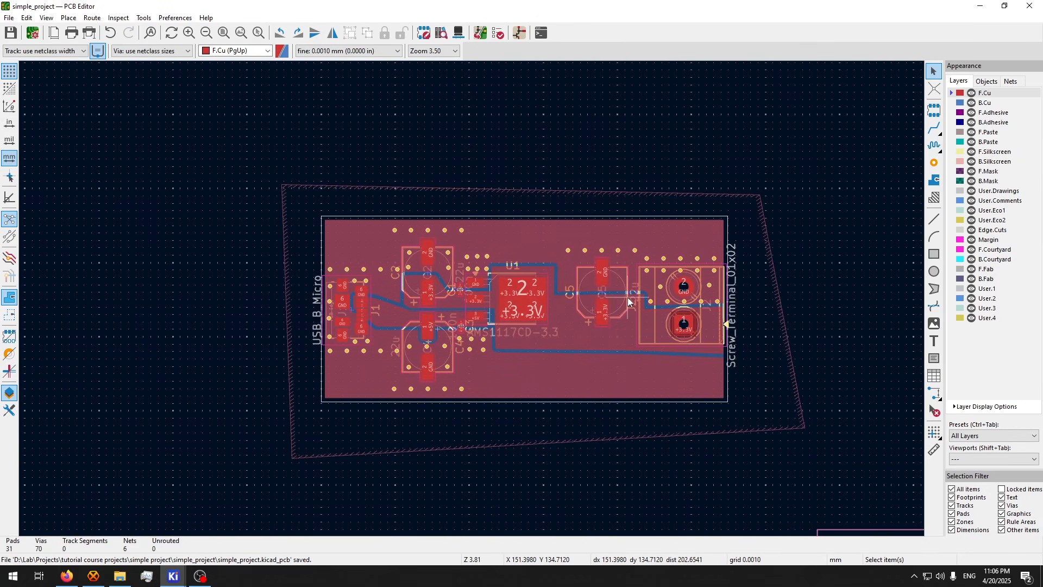
- Copy the row of five GND vias below C4 and paste it below the screw terminal J2, under the long bottom-layer track
scroll(468, 311, up, 2)
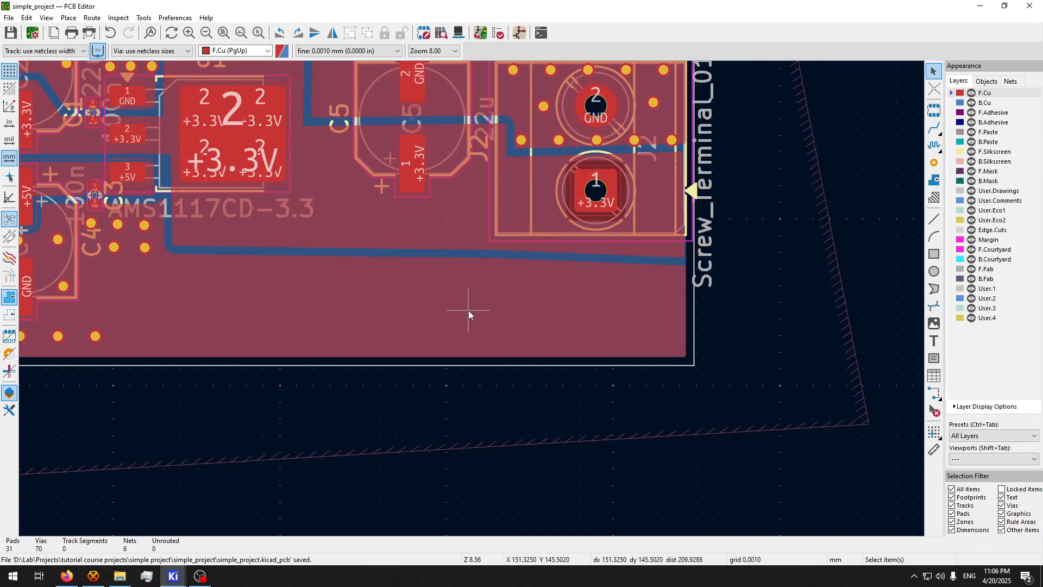
scroll(573, 281, down, 1)
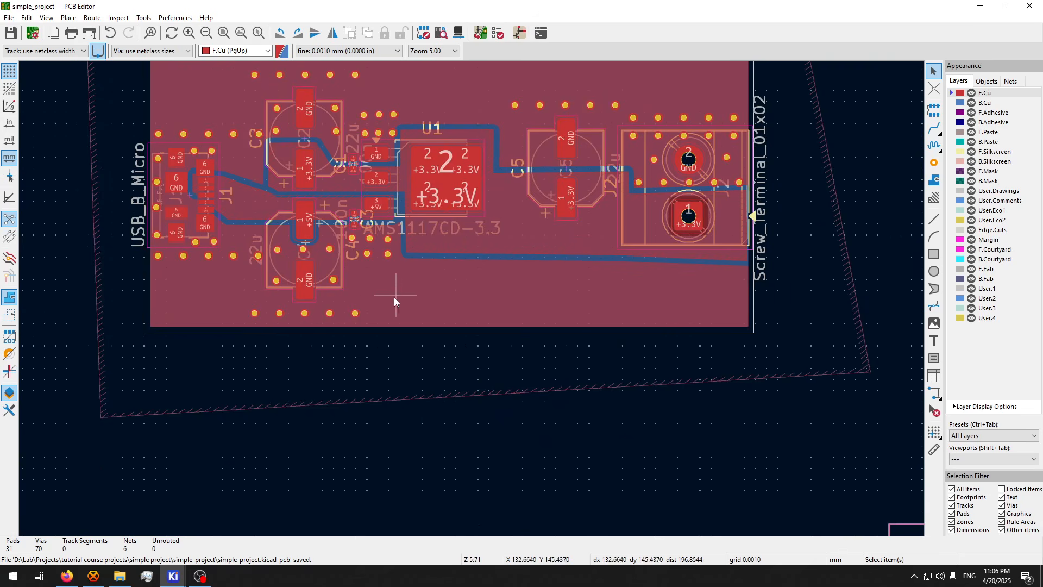
drag(223, 306, 401, 326)
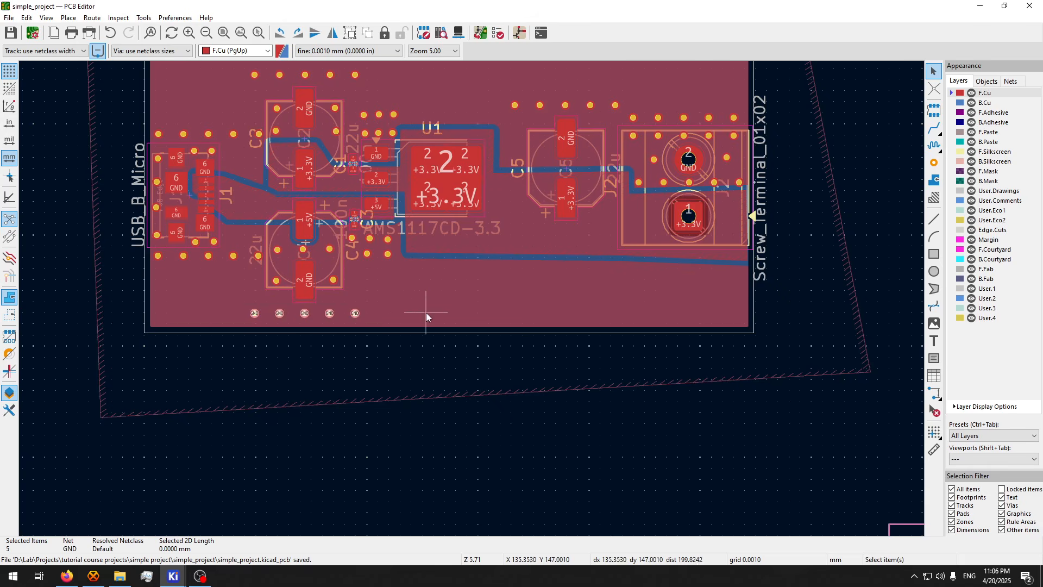
key(ctrl+c)
scroll(779, 292, up, 3)
key(ctrl+v)
click(680, 265)
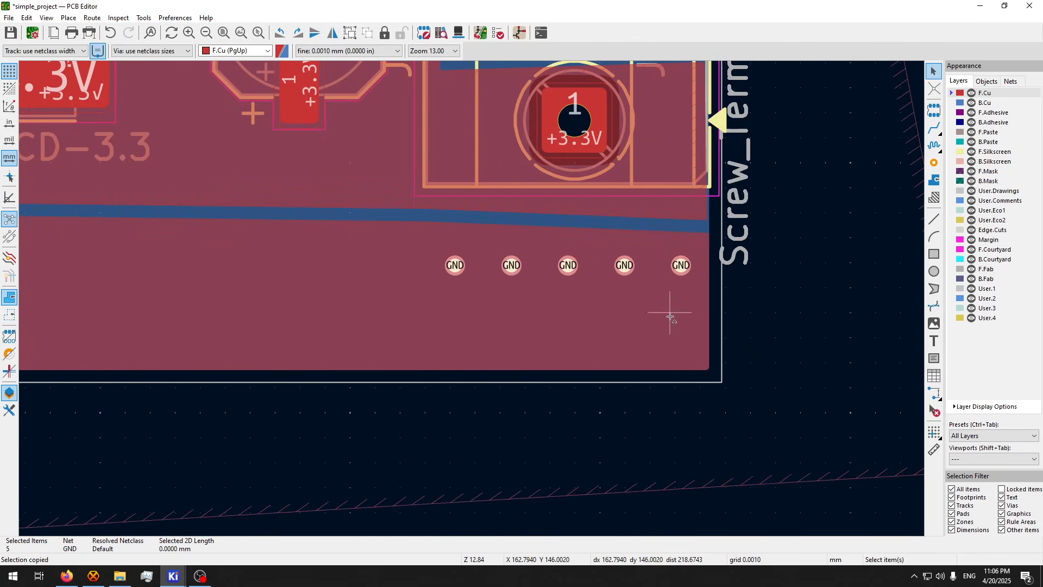
- Paste a second row of five GND vias between the new row below J2 and the board edge, then save the board
key(ctrl+v)
click(680, 328)
scroll(489, 277, down, 3)
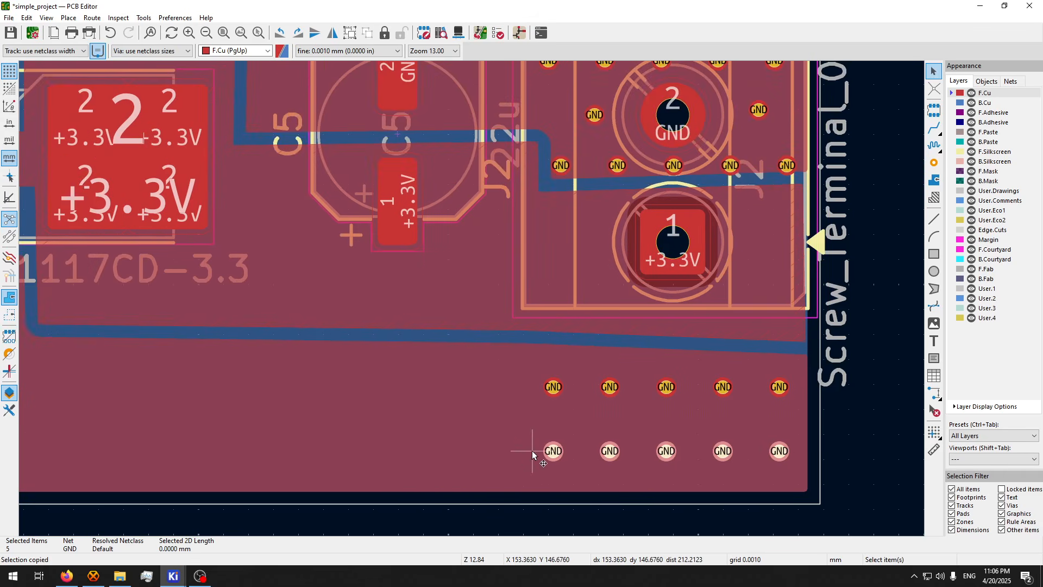
drag(444, 268, 495, 341)
click(453, 426)
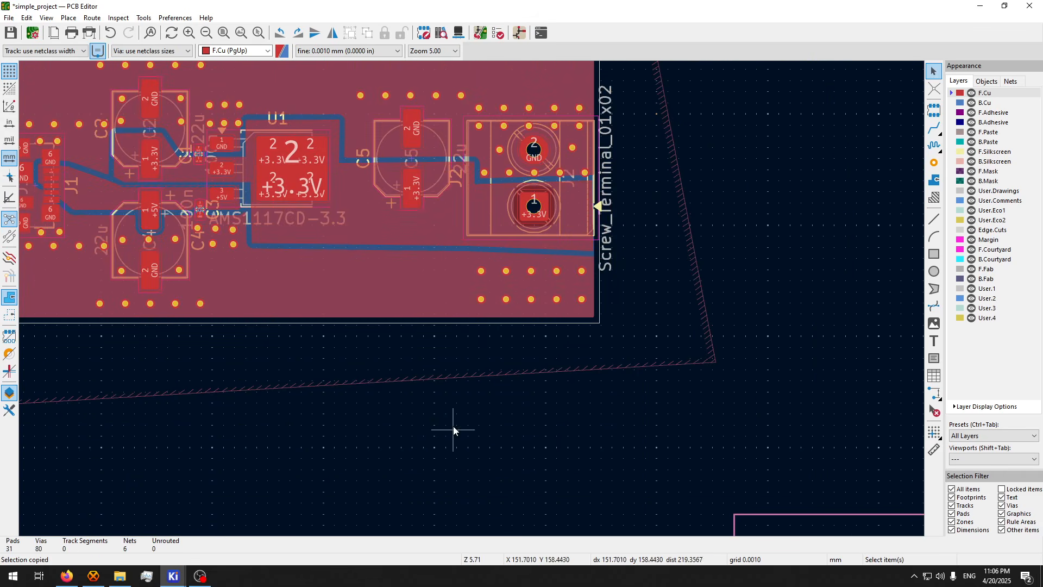
middle_drag(414, 228, 527, 311)
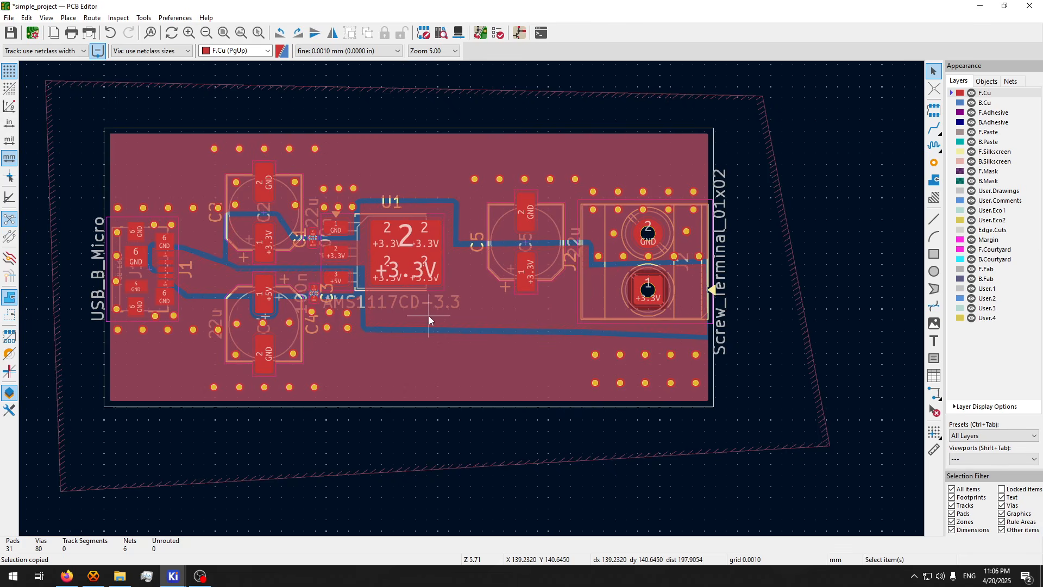
key(ctrl+s)
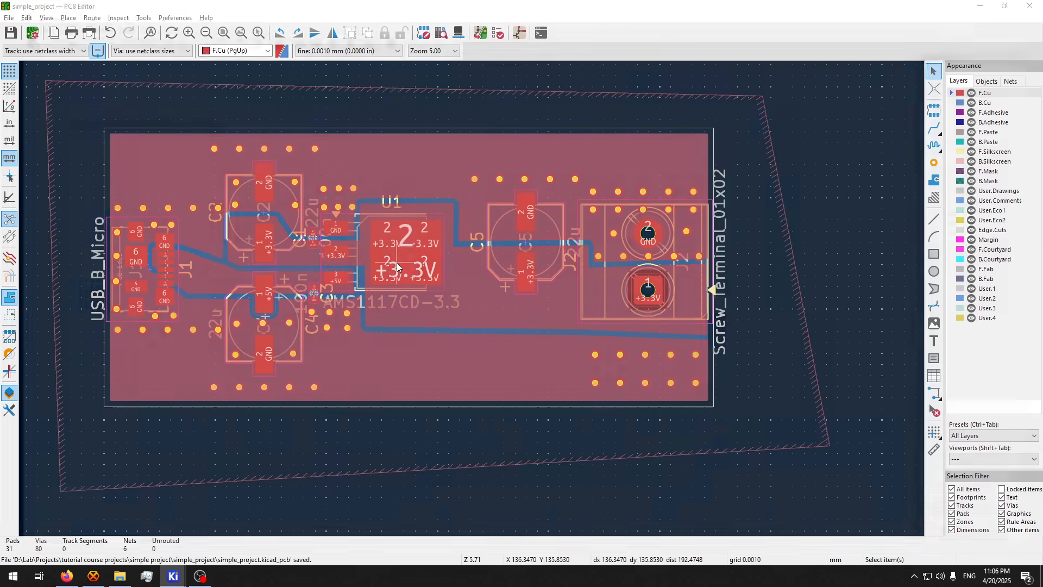
- Inspect the stitching vias on the board in the 3D Viewer from several angles, then return to the PCB Editor
drag(369, 298, 424, 321)
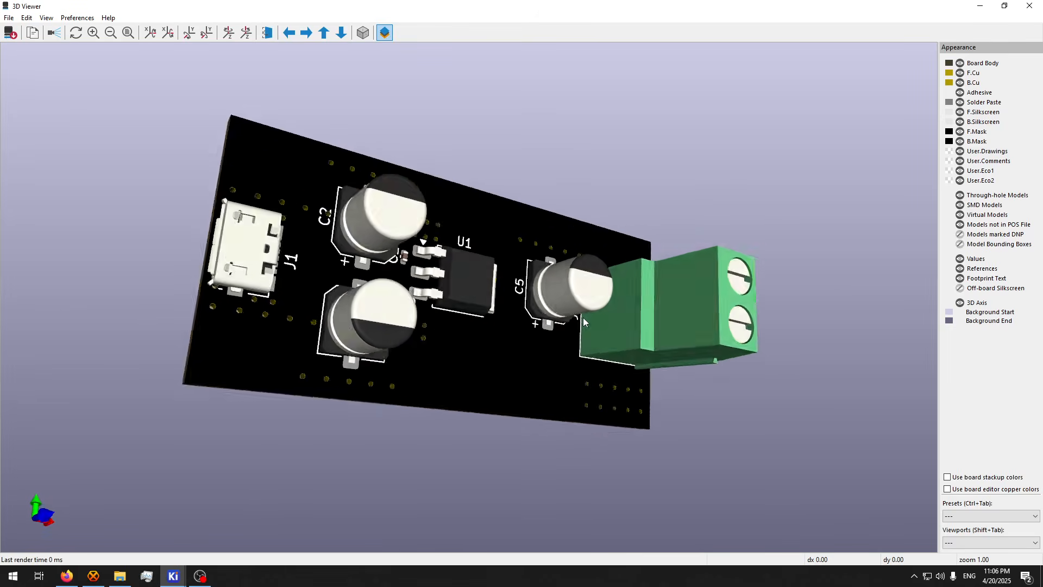
scroll(243, 516, up, 3)
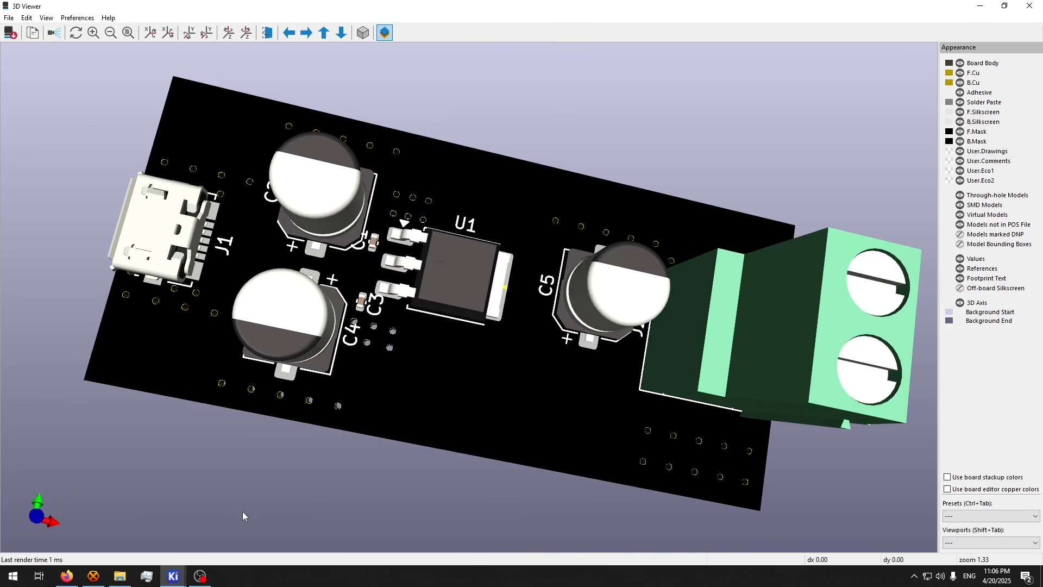
mouse_move(173, 576)
click(174, 527)
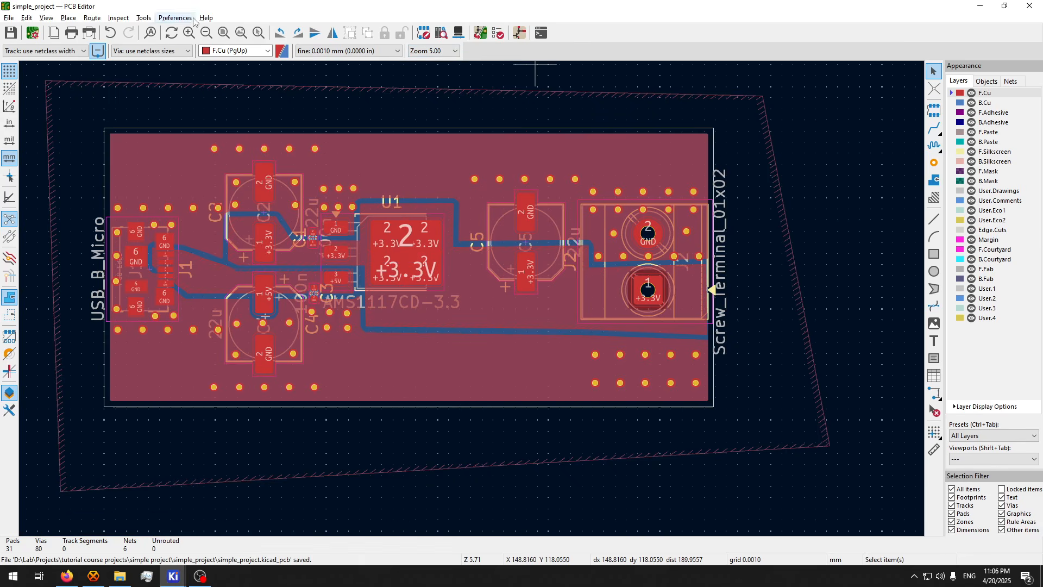
- Run the design rules check with warnings listed and move its dialog off the crowded part of the board
click(498, 35)
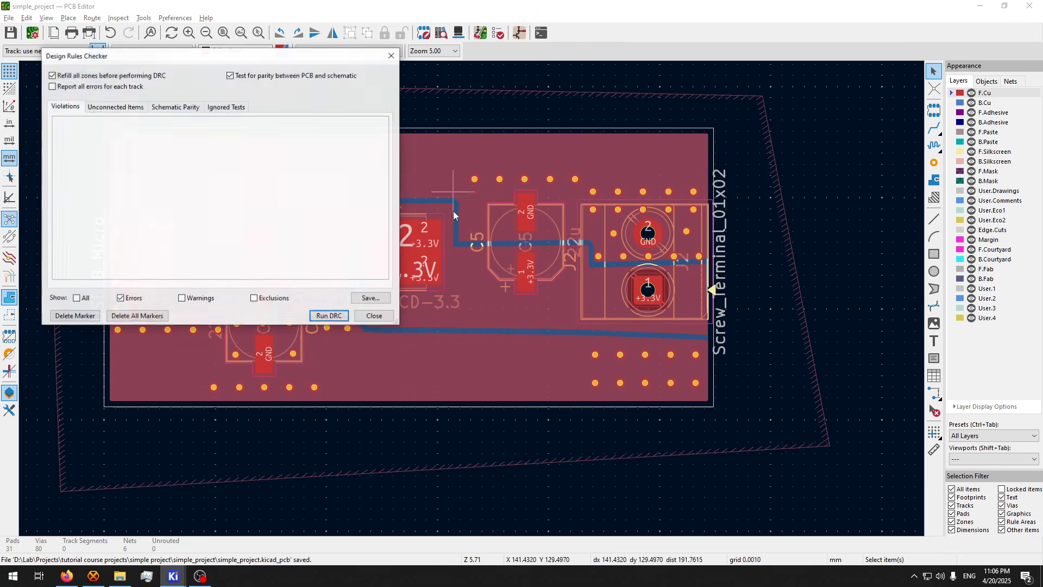
click(335, 316)
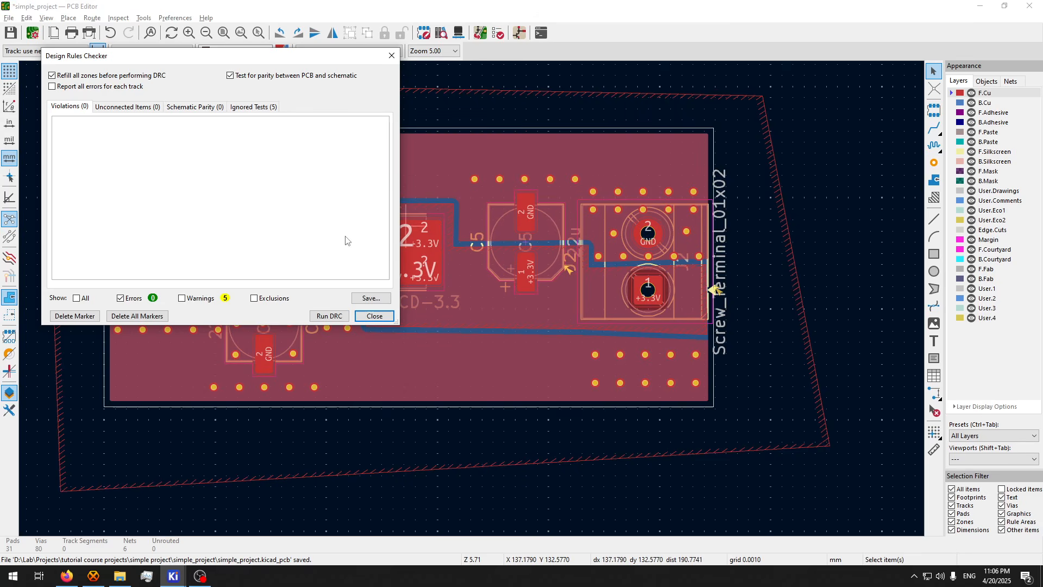
click(205, 302)
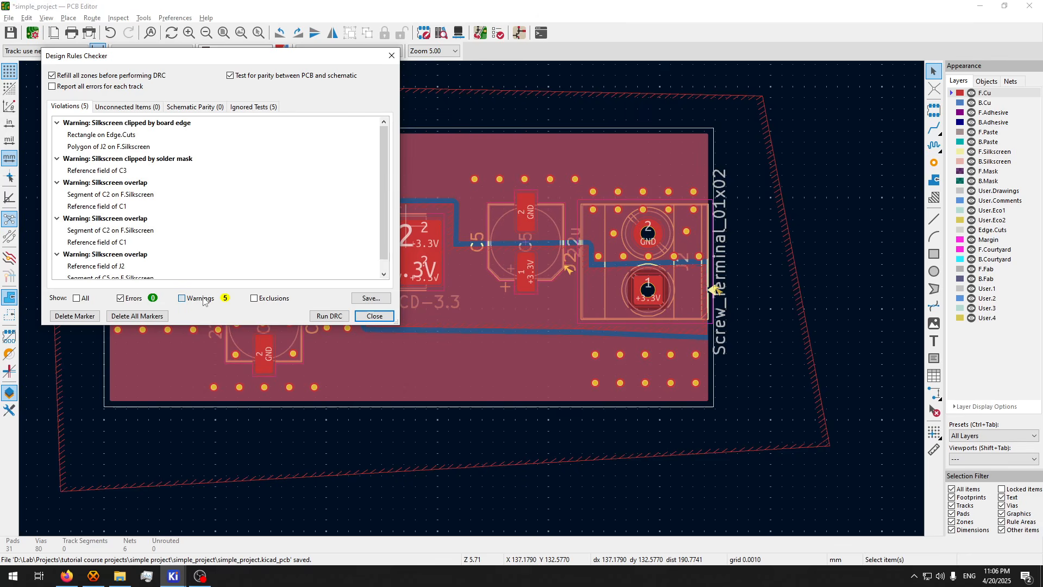
drag(216, 60, 815, 108)
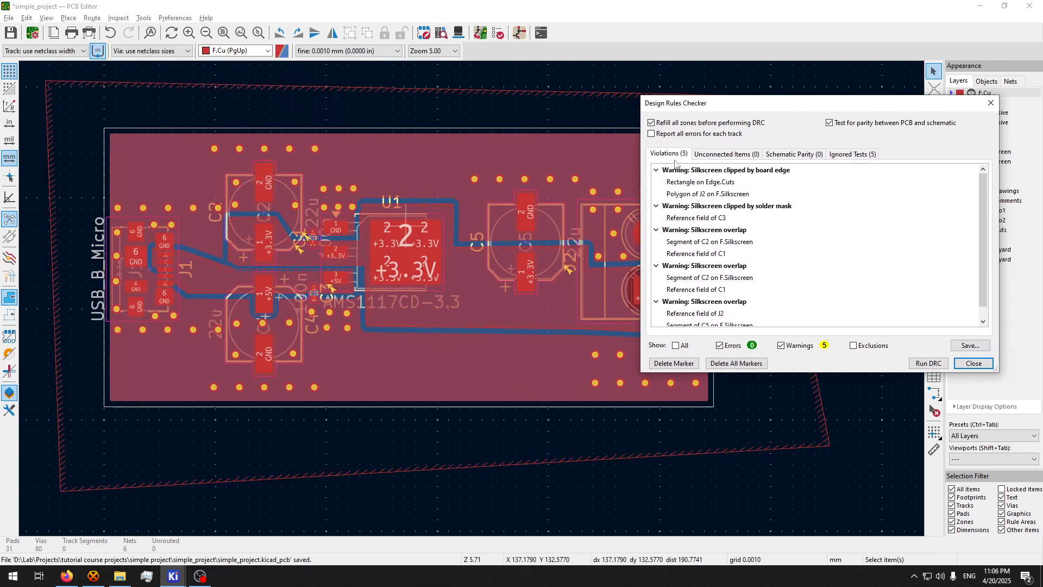
- Locate both items of the board-edge silkscreen clipping warning on the board, examine the J2 triangle marker closely, and close the checker
scroll(549, 173, up, 2)
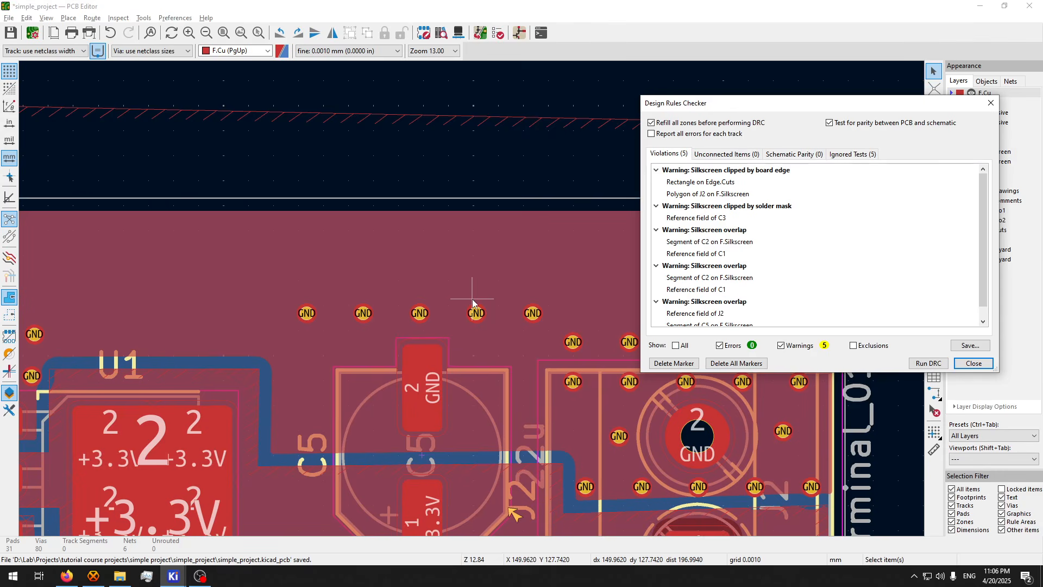
click(702, 183)
click(703, 195)
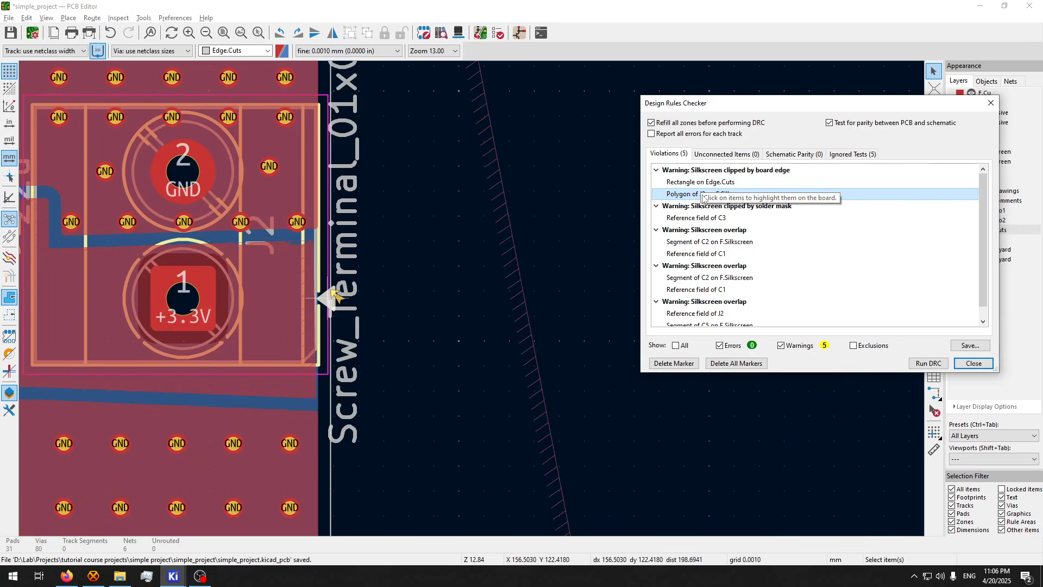
scroll(491, 265, up, 5)
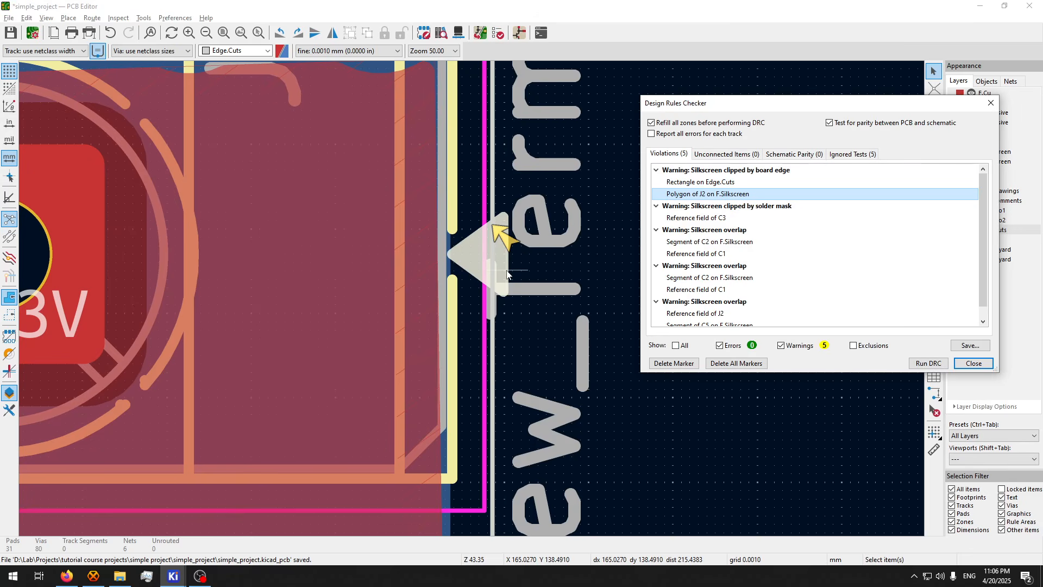
key(Escape)
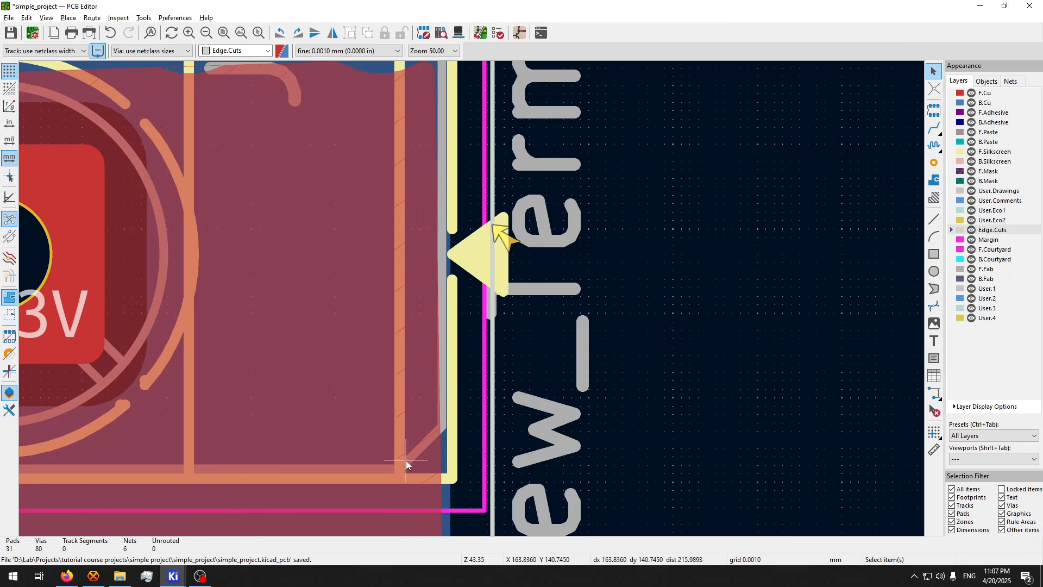
- Inspect J2's silkscreen pin marker at the board edge in the 3D Viewer, then return to the PCB Editor
key(alt+3)
scroll(550, 296, up, 5)
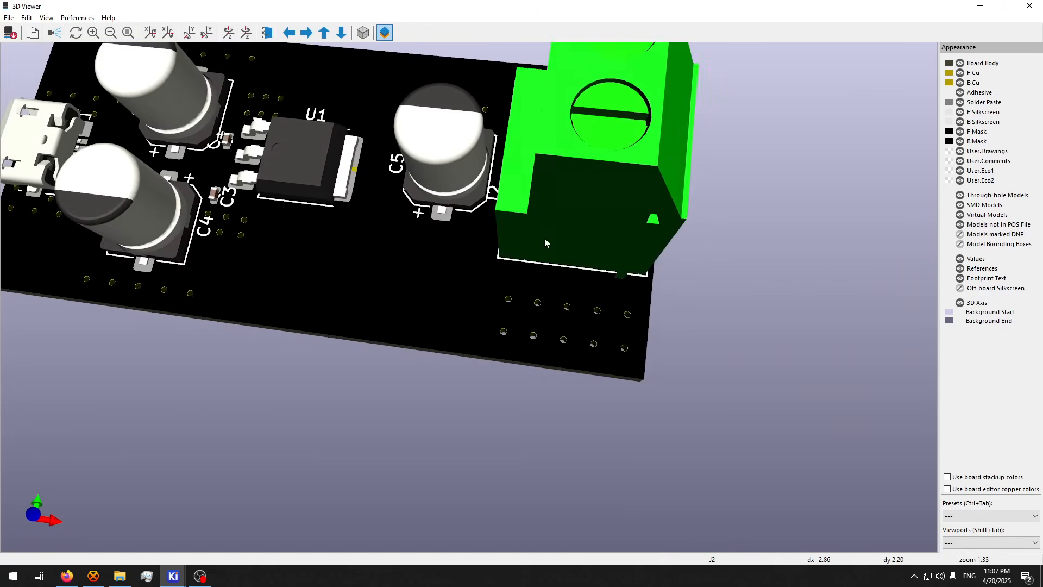
scroll(486, 234, up, 4)
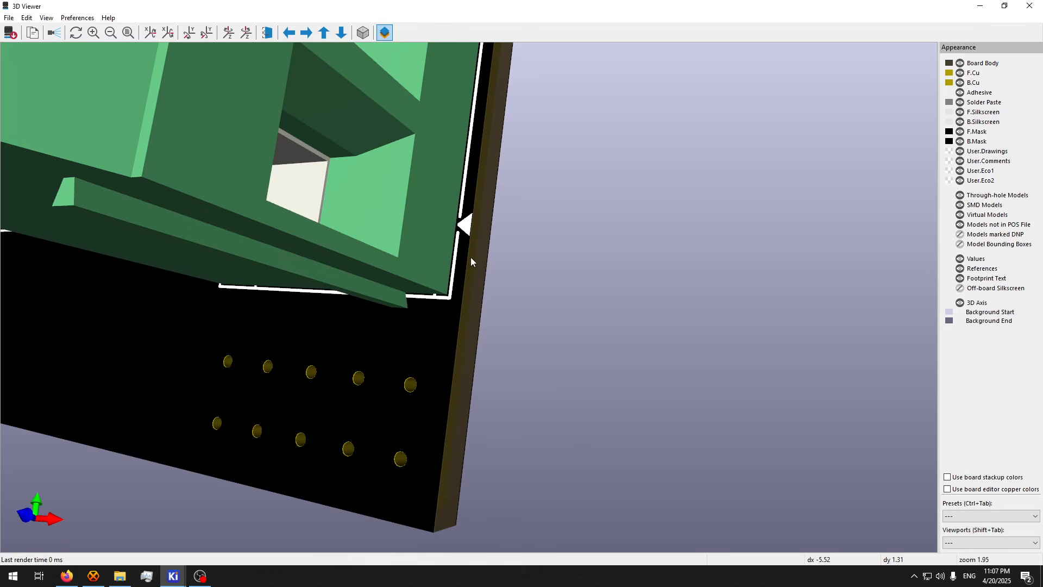
drag(455, 248, 621, 288)
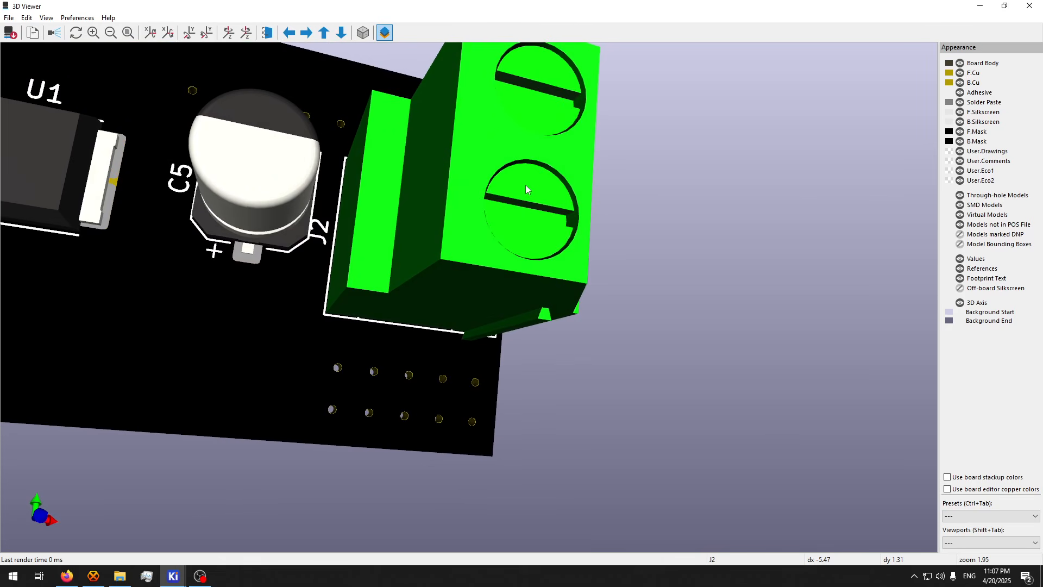
scroll(282, 315, down, 2)
drag(354, 304, 320, 321)
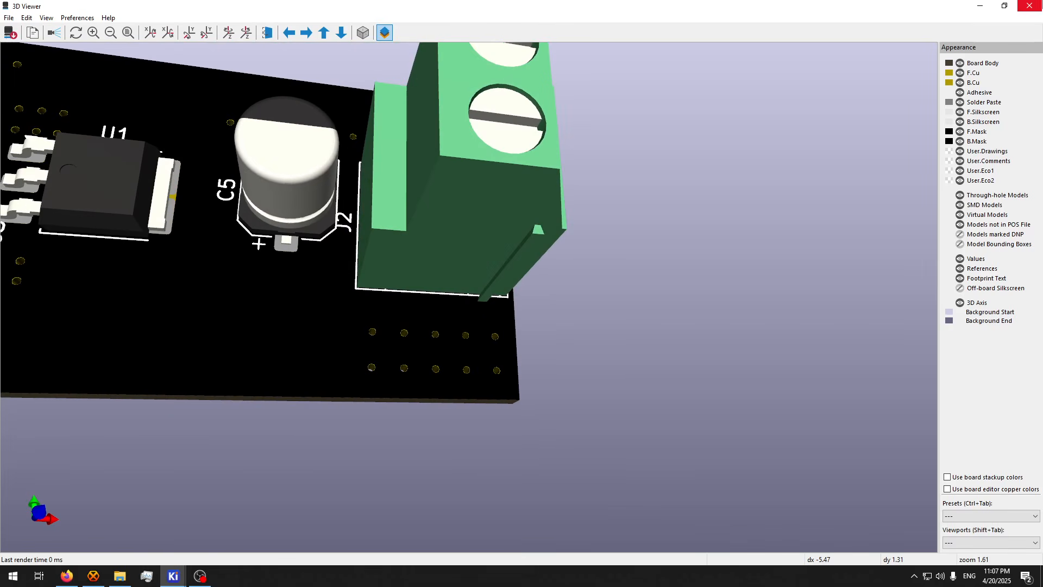
click(1030, 5)
scroll(537, 355, down, 3)
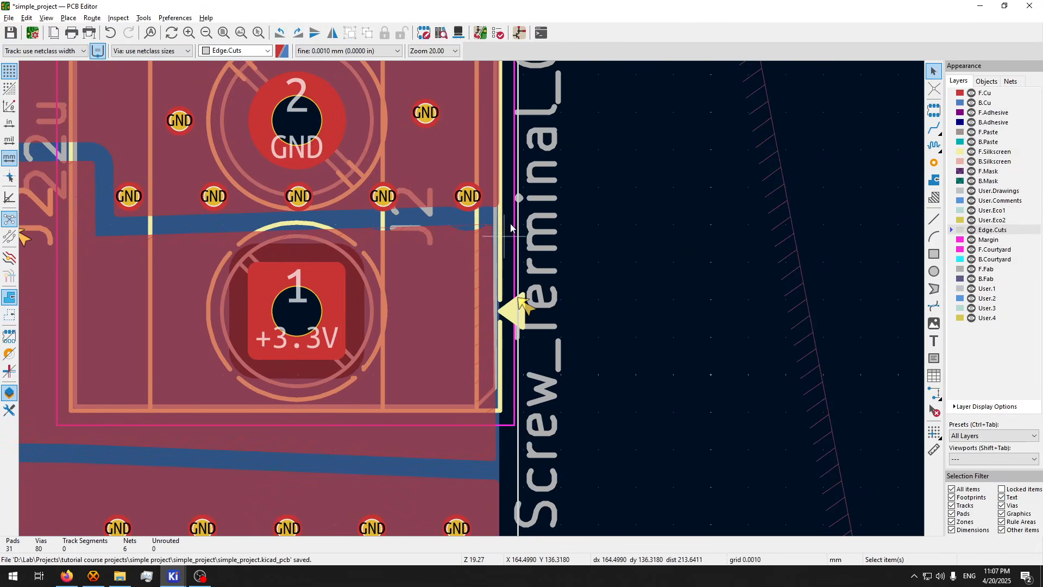
- Locate the C3 reference from its solder mask warning, rotate it to horizontal and place it just above capacitor C3
click(498, 33)
click(728, 219)
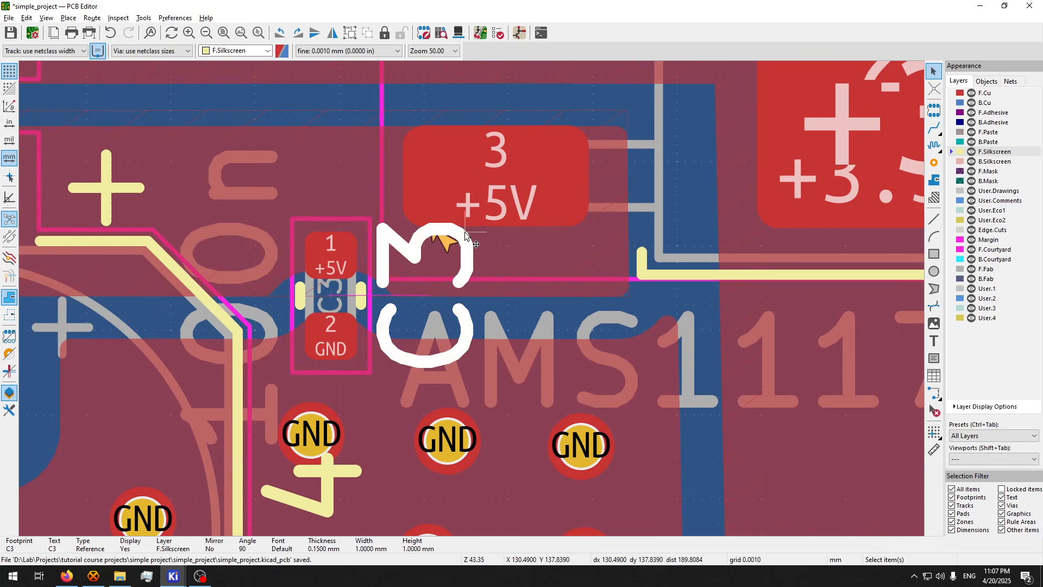
key(m)
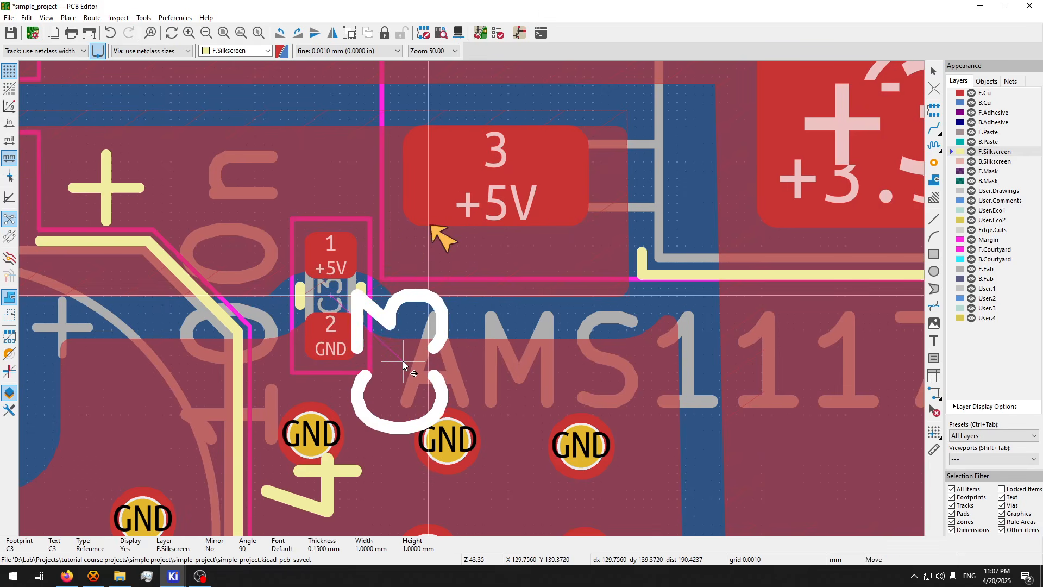
scroll(451, 343, down, 3)
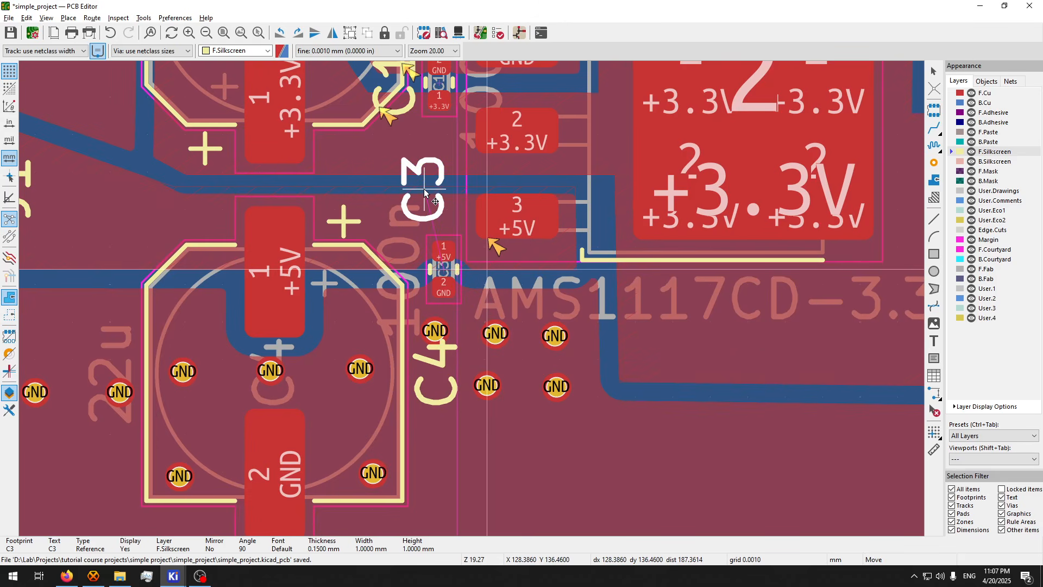
key(r)
scroll(452, 334, up, 2)
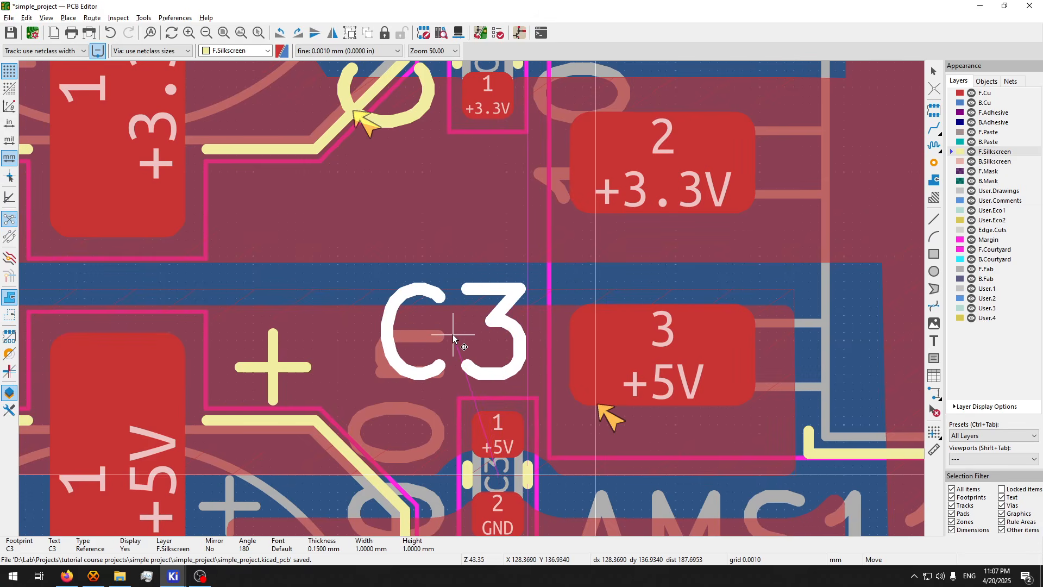
click(452, 334)
- Move the C4 reference down off the GND via, keeping it vertical beside the lower part of capacitor C4
scroll(466, 289, down, 4)
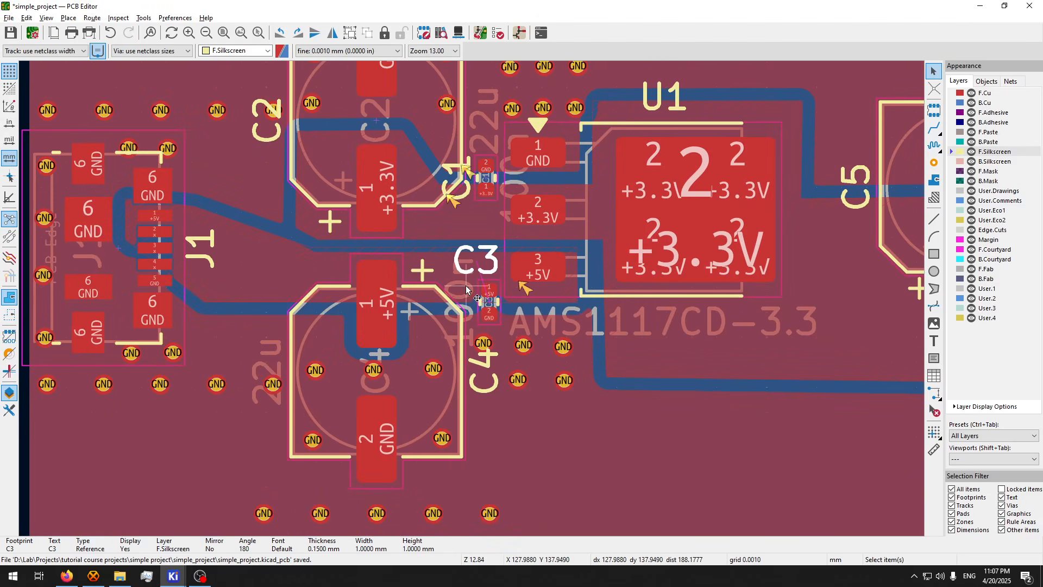
click(497, 362)
scroll(488, 344, up, 3)
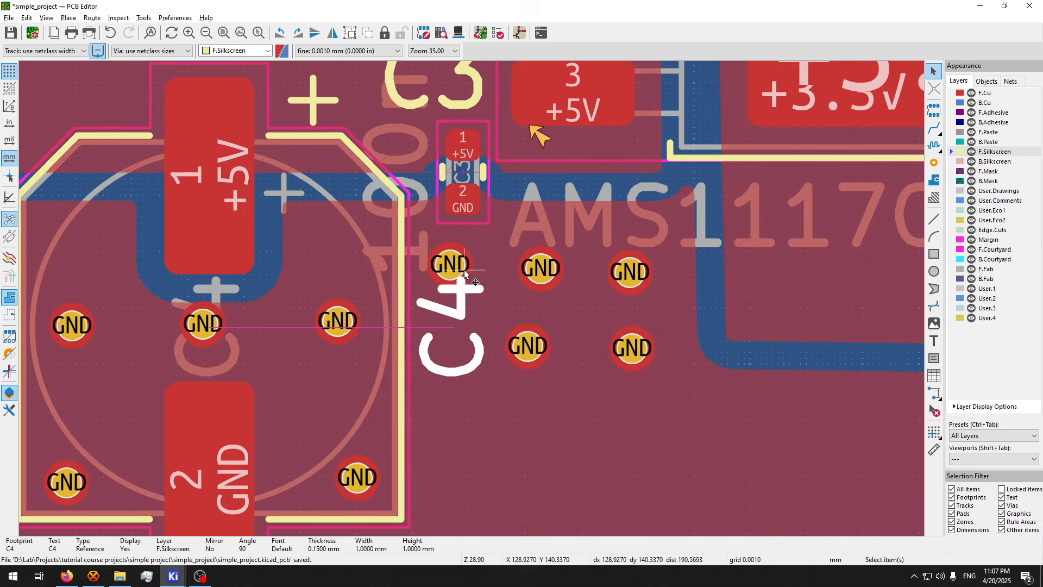
key(m)
click(455, 478)
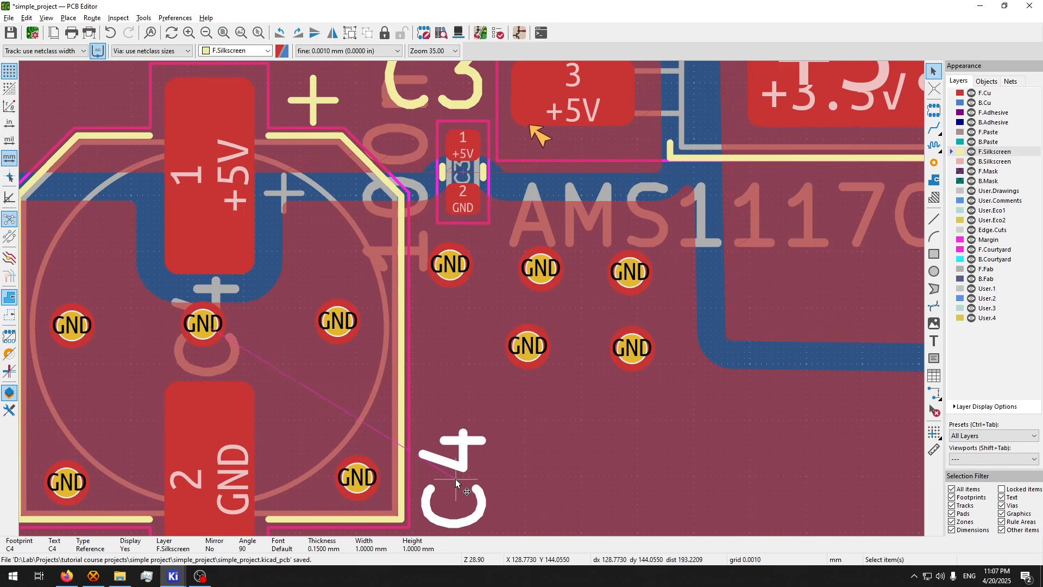
- Turn the C1 reference horizontal and place it between capacitor C1 and the C3 reference, clear of the C2 outline
scroll(455, 478, down, 4)
scroll(506, 345, up, 1)
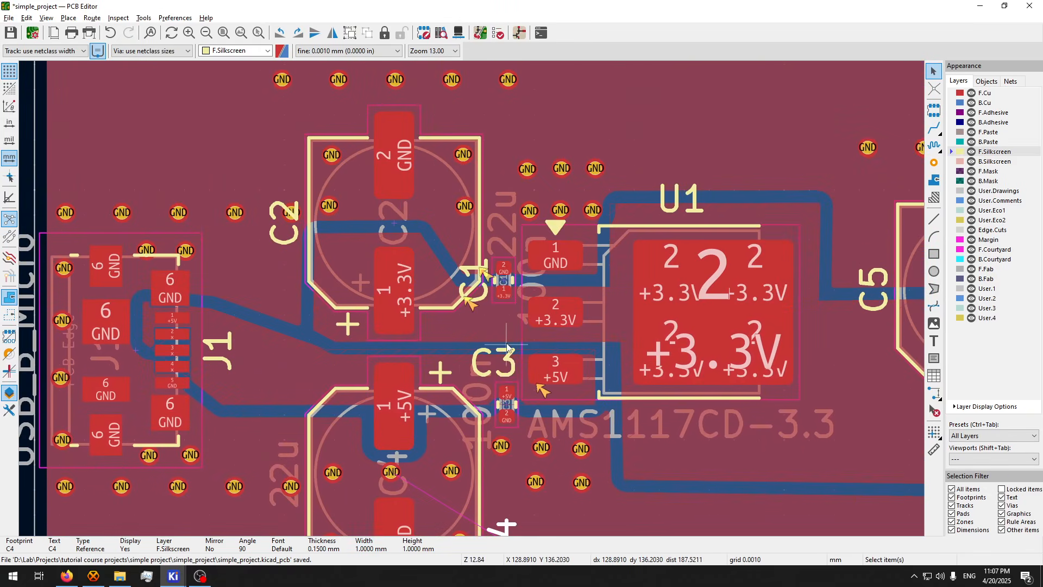
click(479, 283)
key(m)
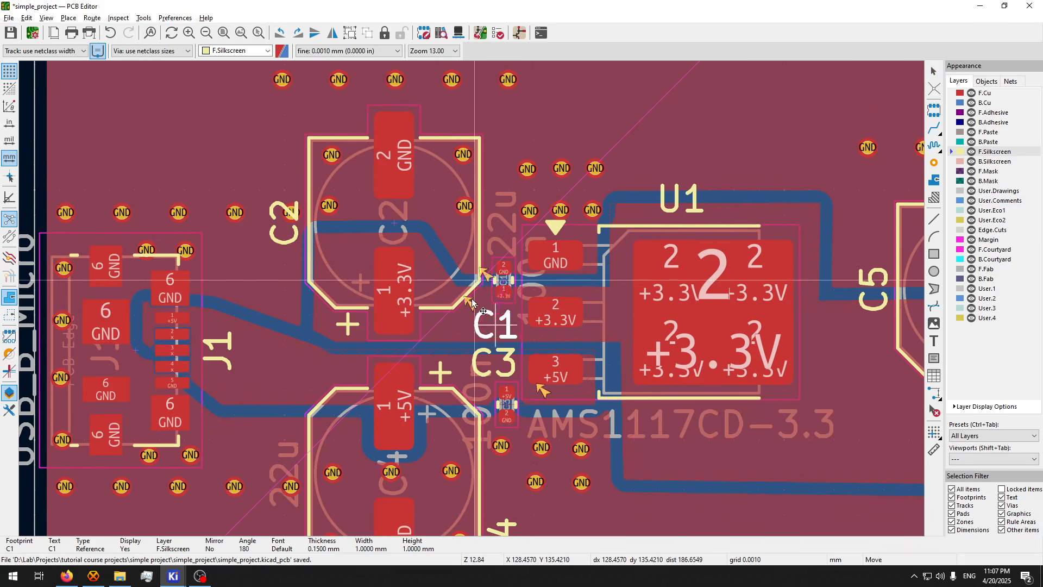
scroll(471, 303, up, 4)
click(466, 269)
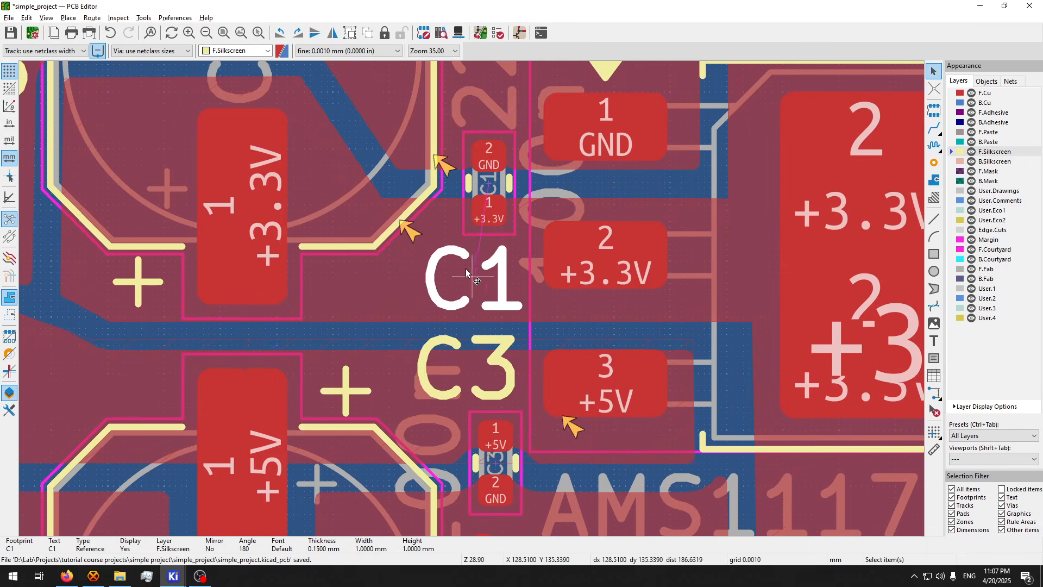
- Move the C2 reference up off the GND via, beside the upper part of the C2 outline
scroll(466, 271, down, 4)
click(276, 227)
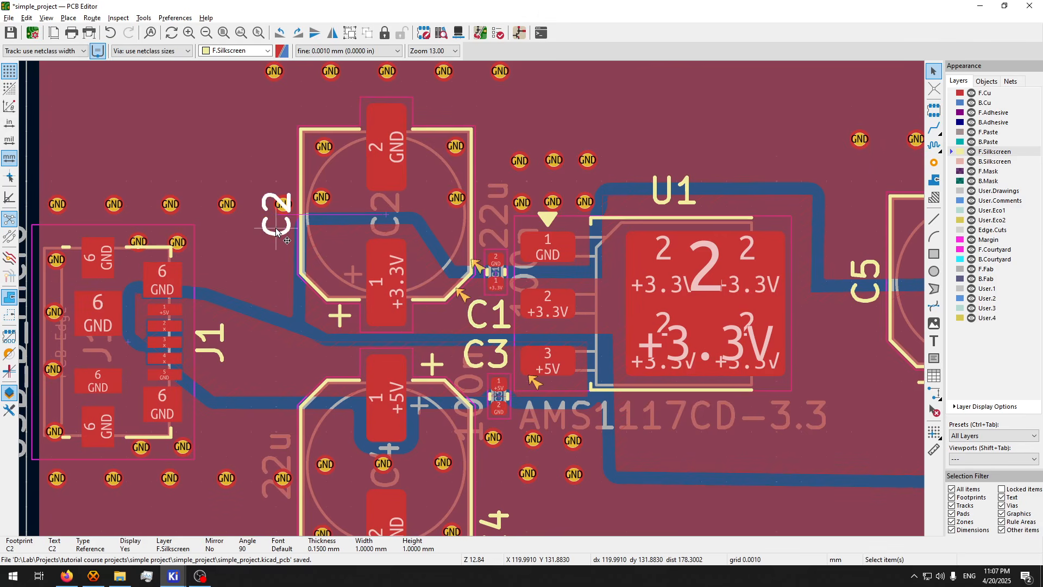
scroll(275, 227, up, 4)
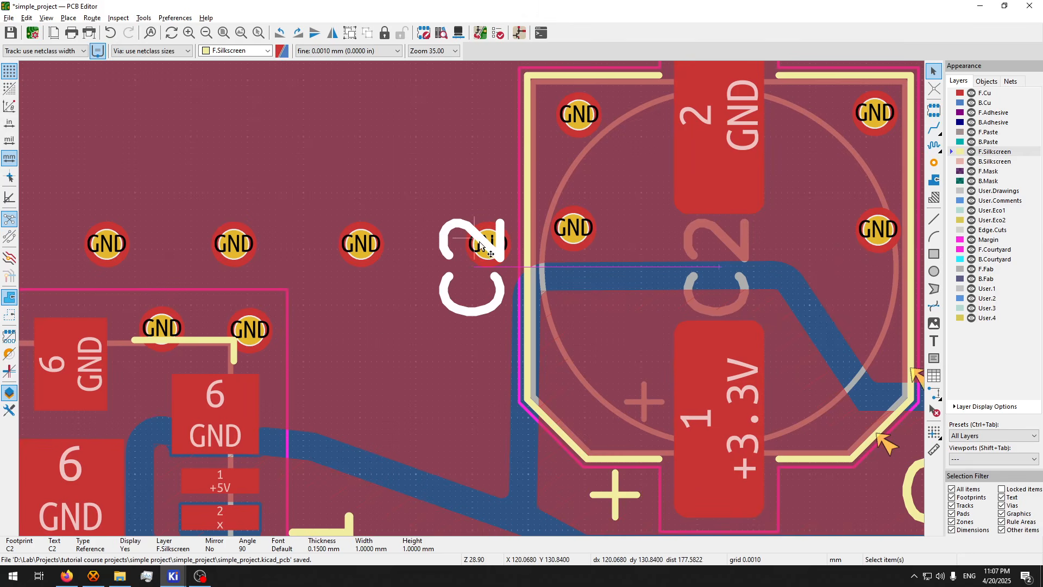
scroll(480, 246, up, 3)
key(m)
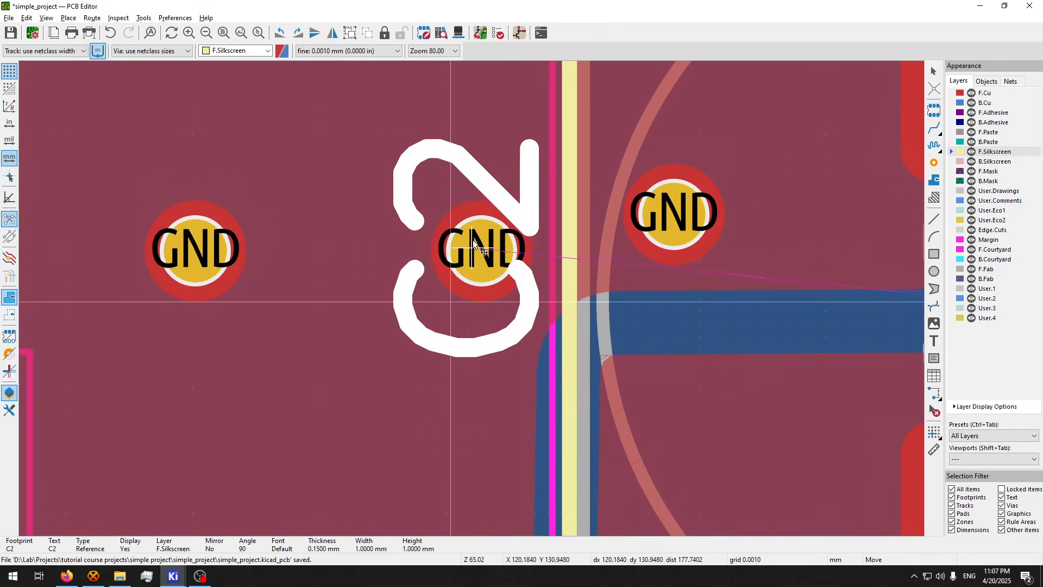
scroll(472, 245, down, 5)
click(465, 245)
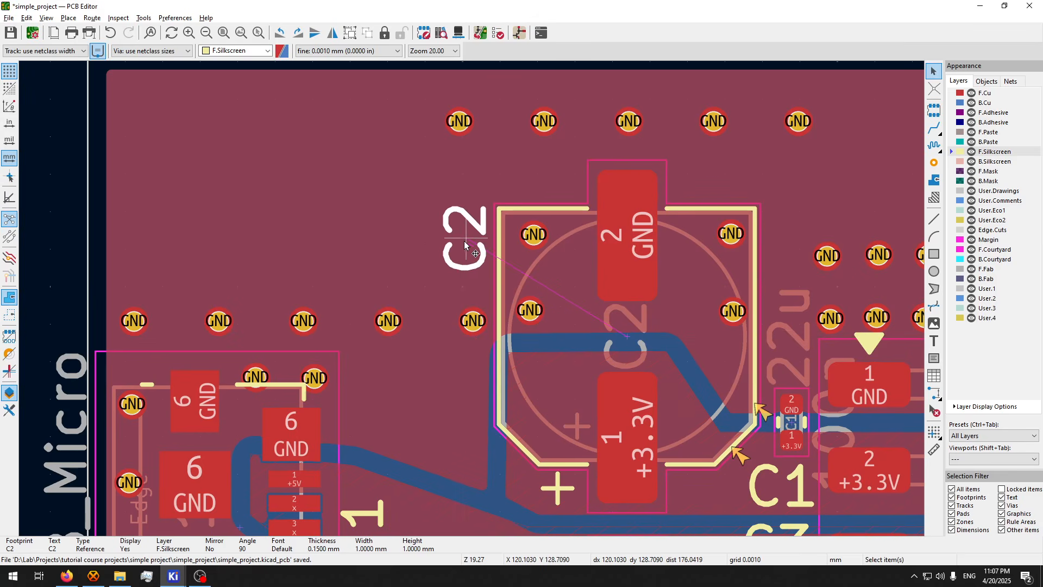
- Shift the J1 reference slightly farther from the USB connector's pads, keeping it vertical
middle_drag(425, 376, 487, 257)
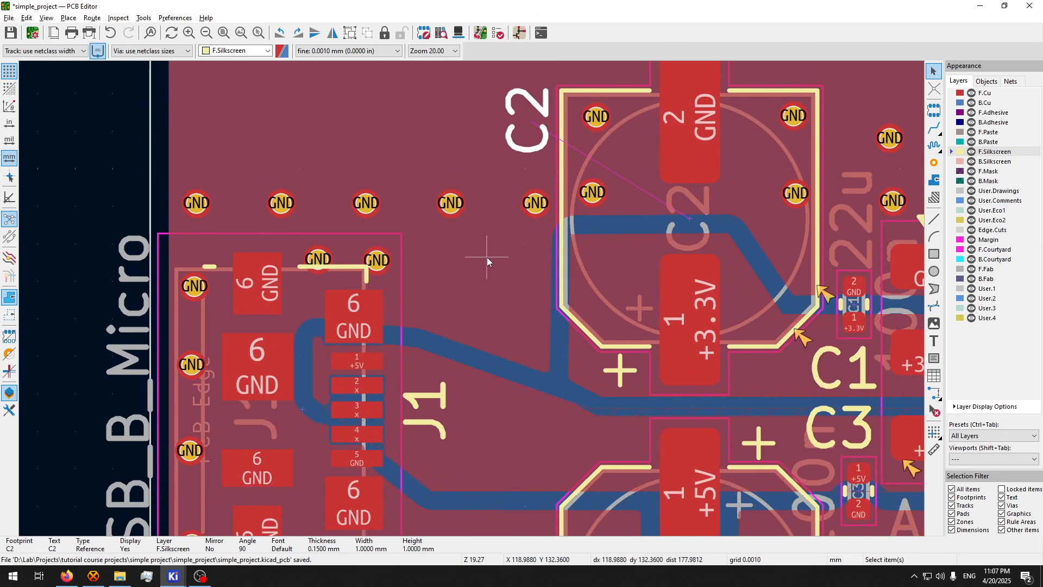
click(410, 408)
key(m)
scroll(448, 419, down, 2)
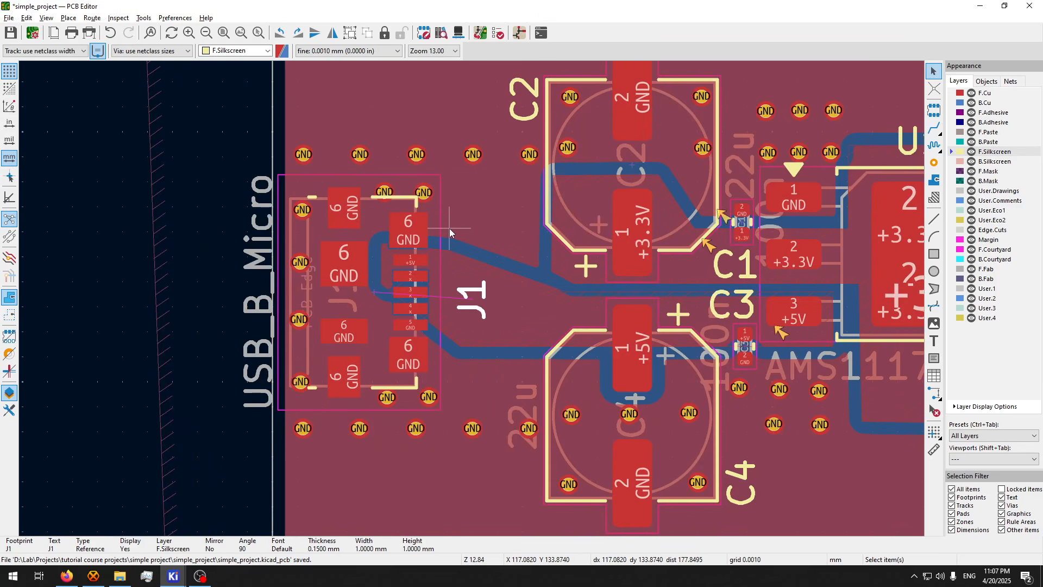
- Move the U1 reference so it sits centred above the regulator's large +3.3V pad
middle_drag(449, 228, 151, 346)
click(578, 169)
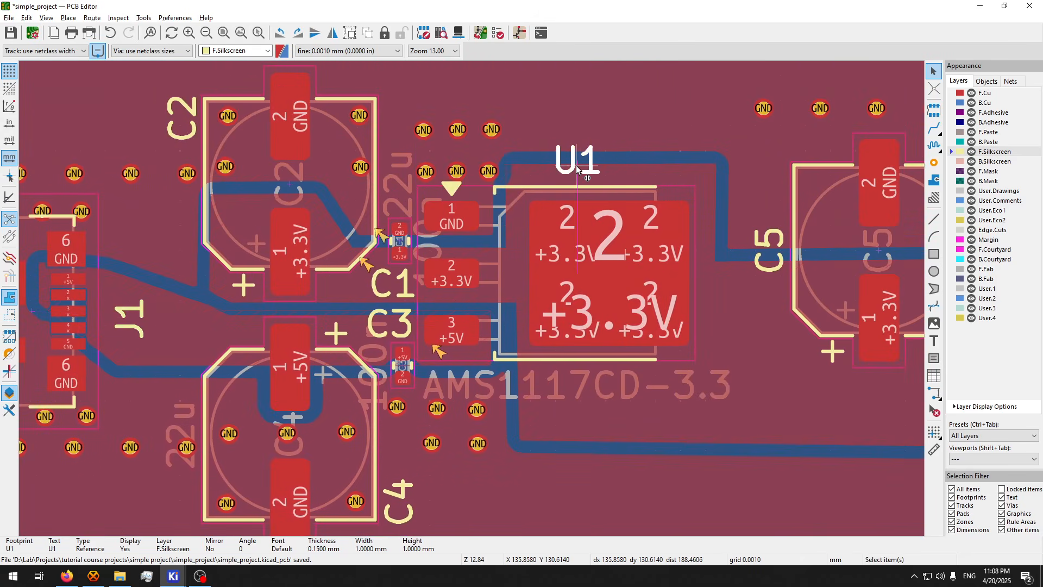
middle_drag(576, 165, 445, 192)
key(m)
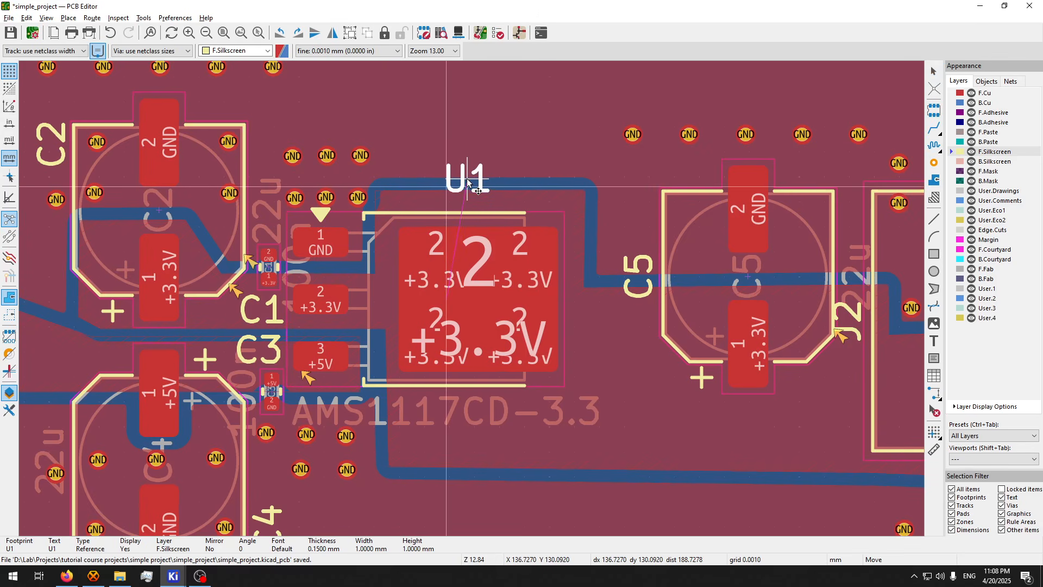
click(478, 182)
- Rotate the J2 reference to horizontal and move it from beside C5 to below the screw terminal, near the board edge
middle_drag(757, 275, 504, 272)
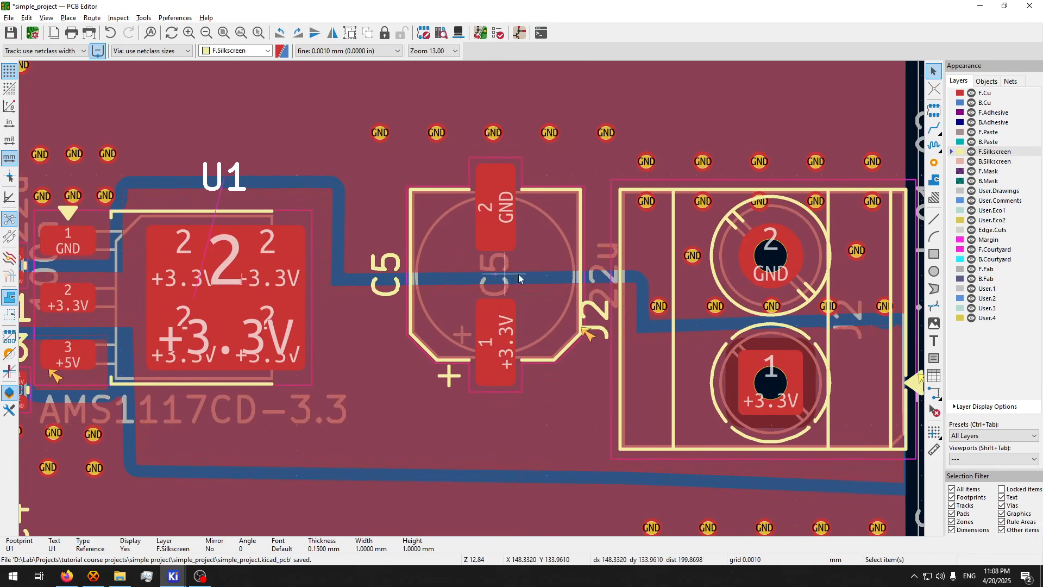
click(598, 304)
key(m)
scroll(591, 421, down, 2)
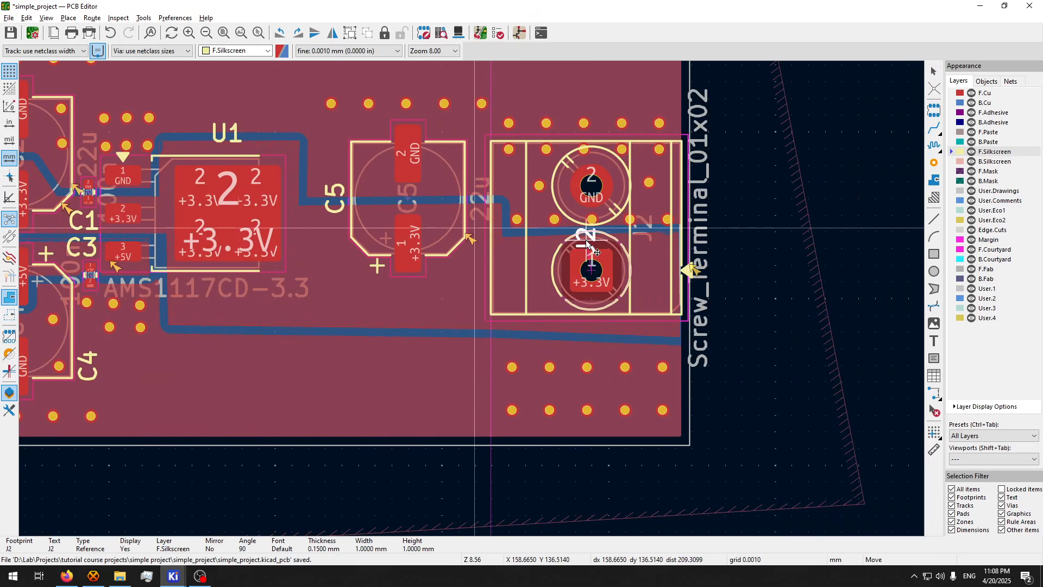
key(t)
key(Escape)
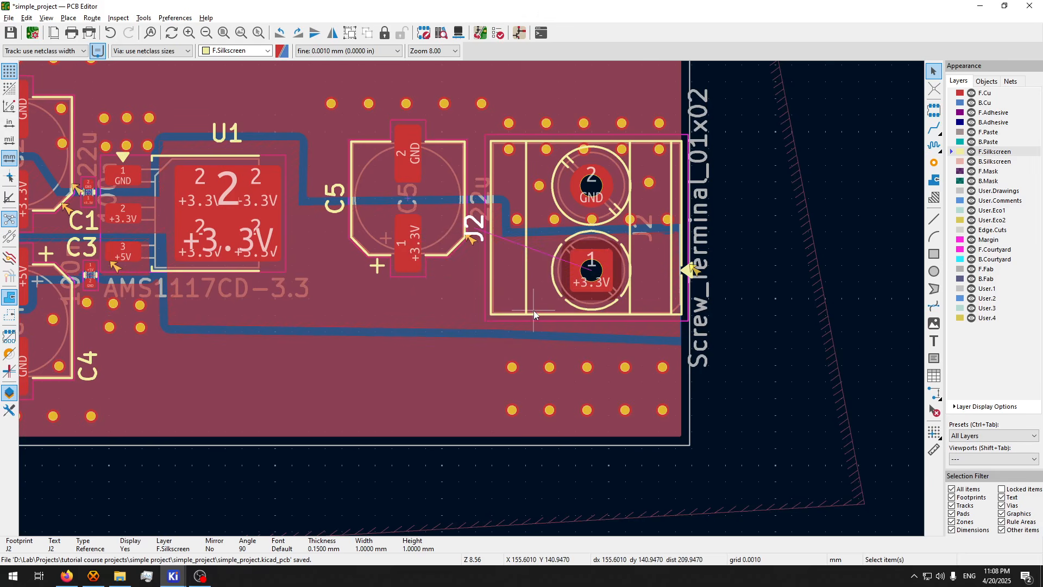
key(r)
scroll(681, 357, up, 2)
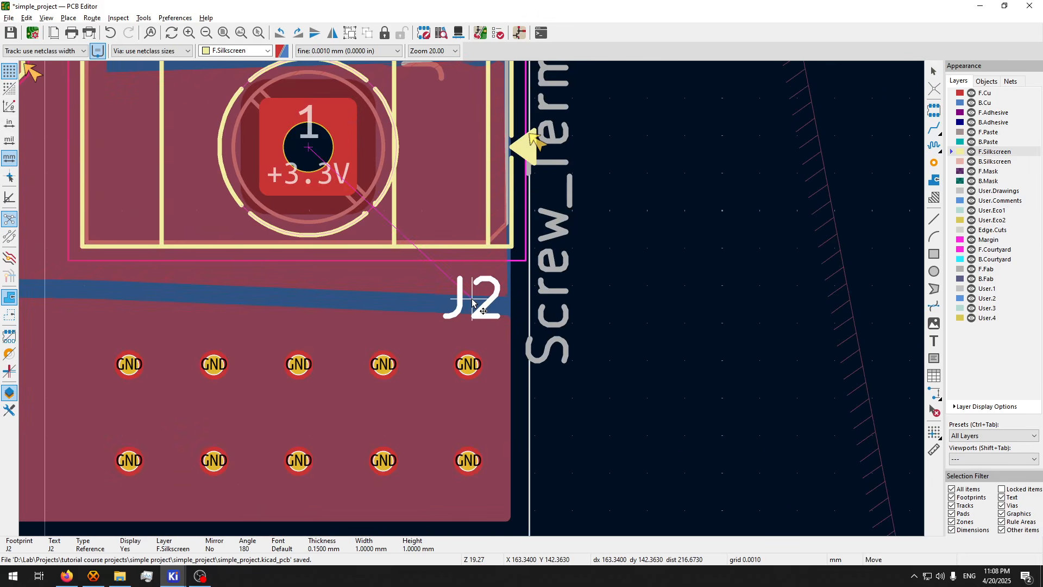
click(472, 300)
- Save the board and rerun the design rules check on the adjusted silkscreen
scroll(472, 299, down, 4)
key(ctrl+s)
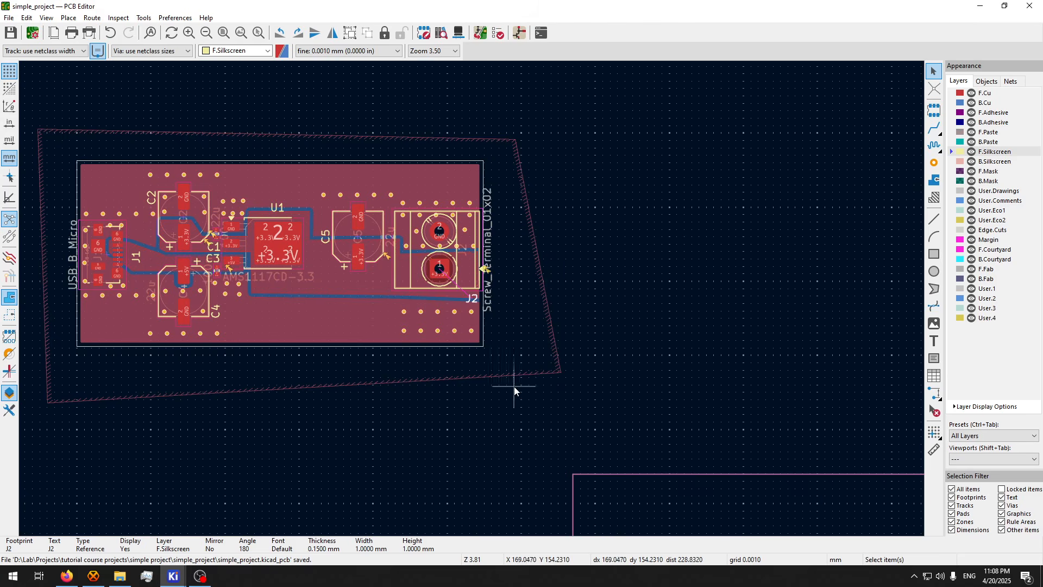
click(481, 33)
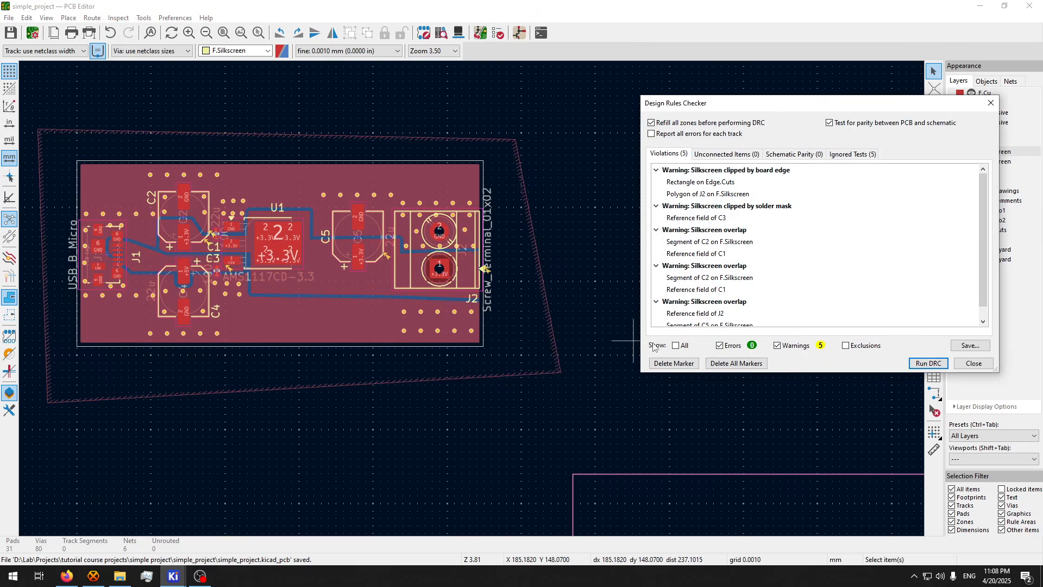
click(912, 363)
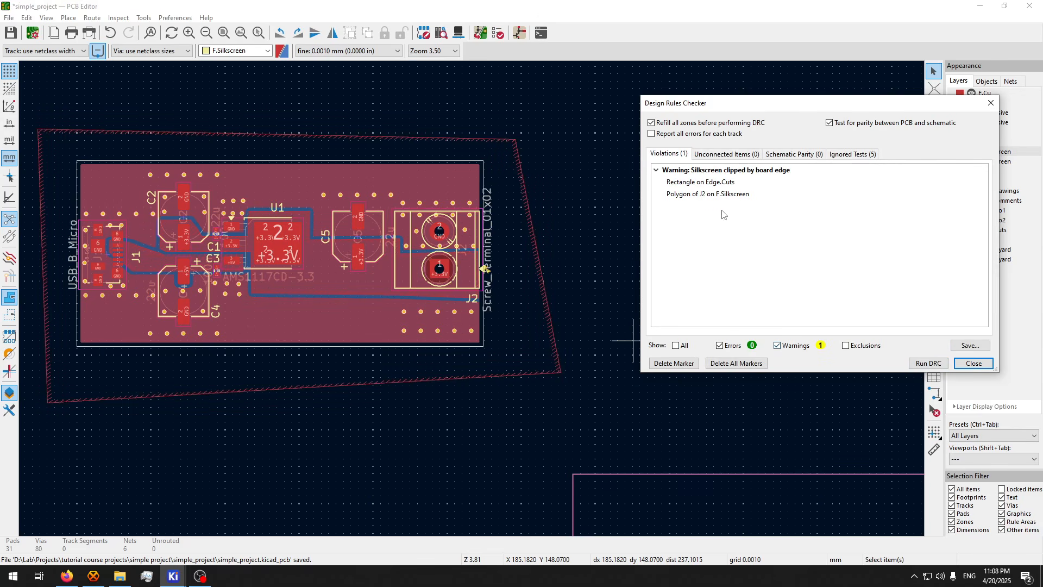
- Locate the Edge.Cuts rectangle from the silkscreen clipping warning on the board, then close the checker
click(707, 185)
scroll(452, 258, up, 3)
key(Escape)
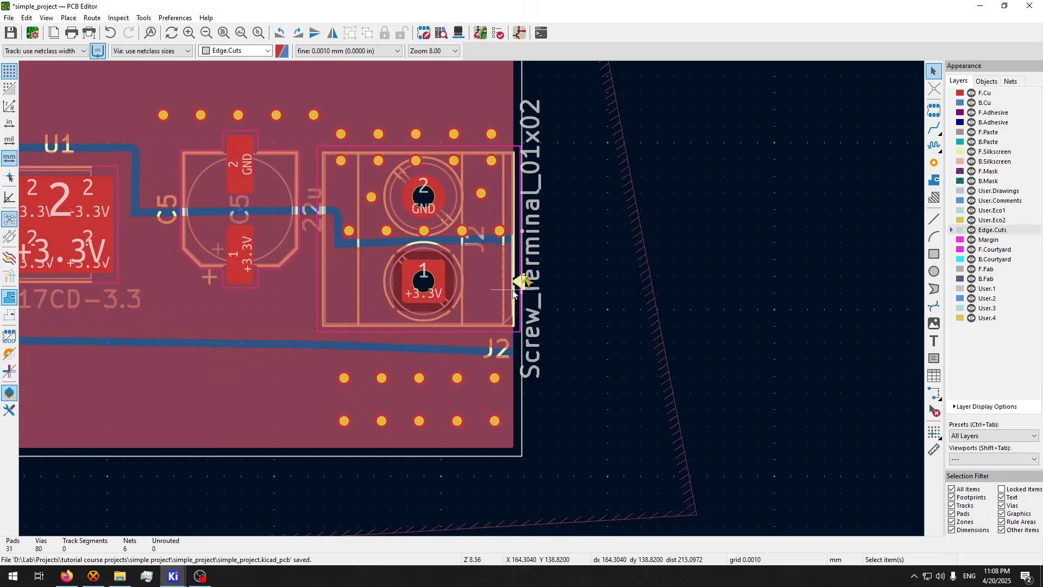
- Open the board's J2 screw terminal footprint in the Footprint Editor
click(508, 284)
scroll(510, 288, up, 5)
double_click(471, 298)
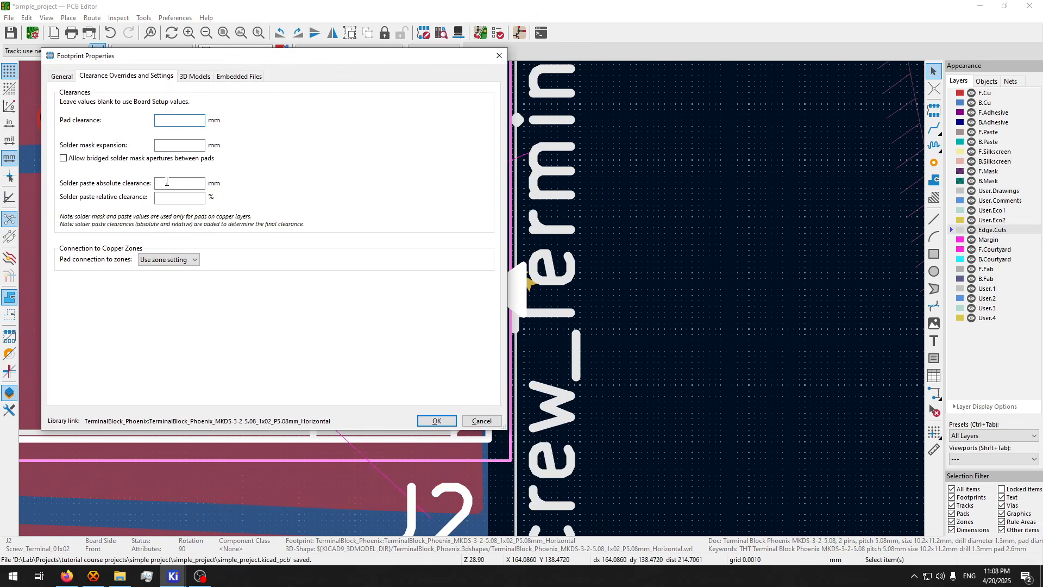
key(Escape)
double_click(322, 178)
click(67, 76)
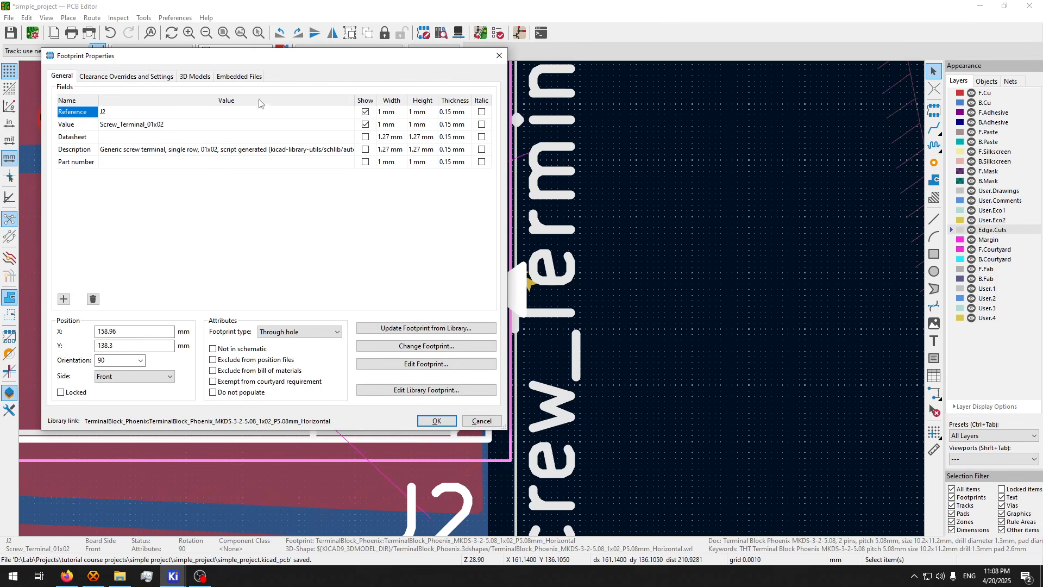
click(441, 367)
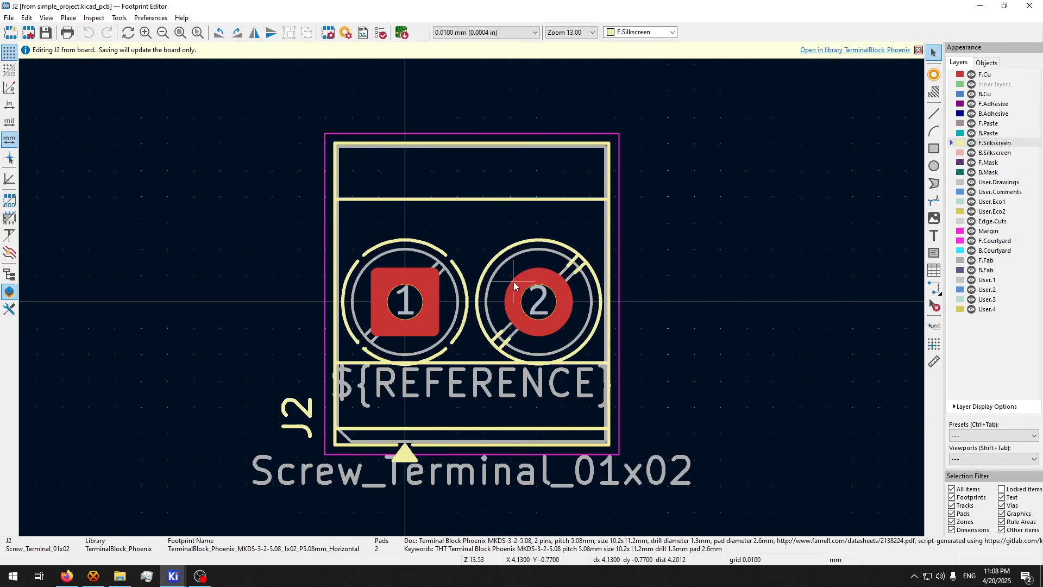
- Move the pin 1 silkscreen triangle inside the J2 outline, above pad 1, and rotate it 180 degrees to point at the pad
click(403, 461)
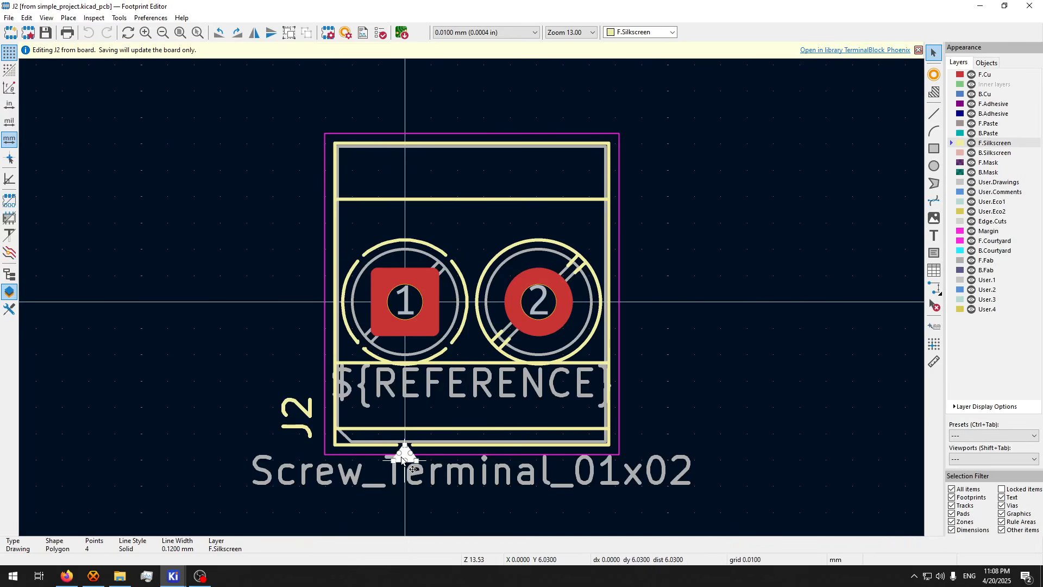
mouse_move(403, 461)
mouse_down()
mouse_move(256, 291)
mouse_move(302, 307)
mouse_move(379, 237)
mouse_move(381, 214)
mouse_move(399, 225)
mouse_move(412, 171)
mouse_up()
key(r)
key(r)
key(r)
key(r)
key(r)
key(r)
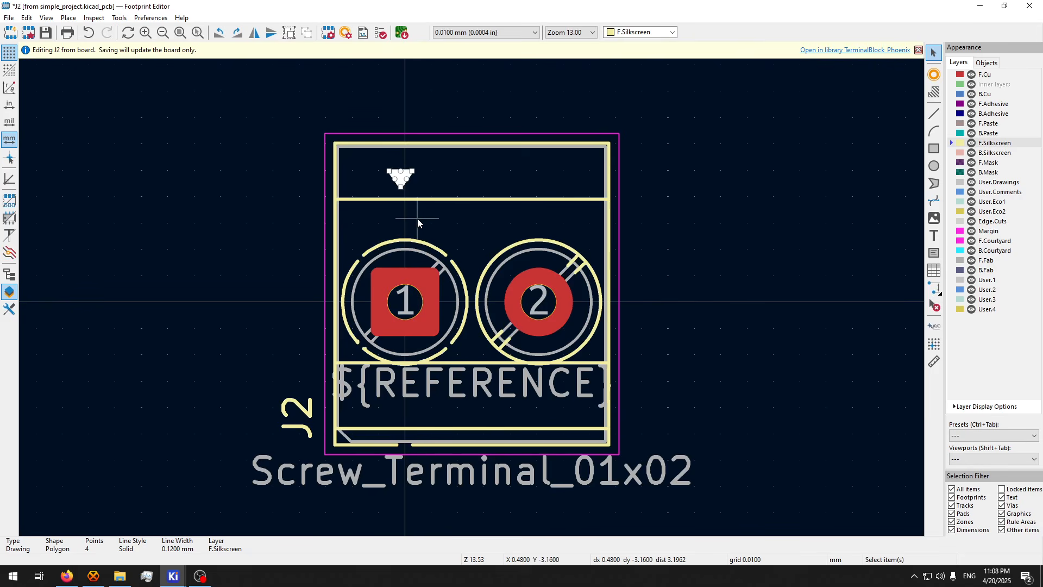
- Extend the silkscreen line to close the gap in J2's lower outline, then save the footprint to the board and close its editor
scroll(408, 452, up, 5)
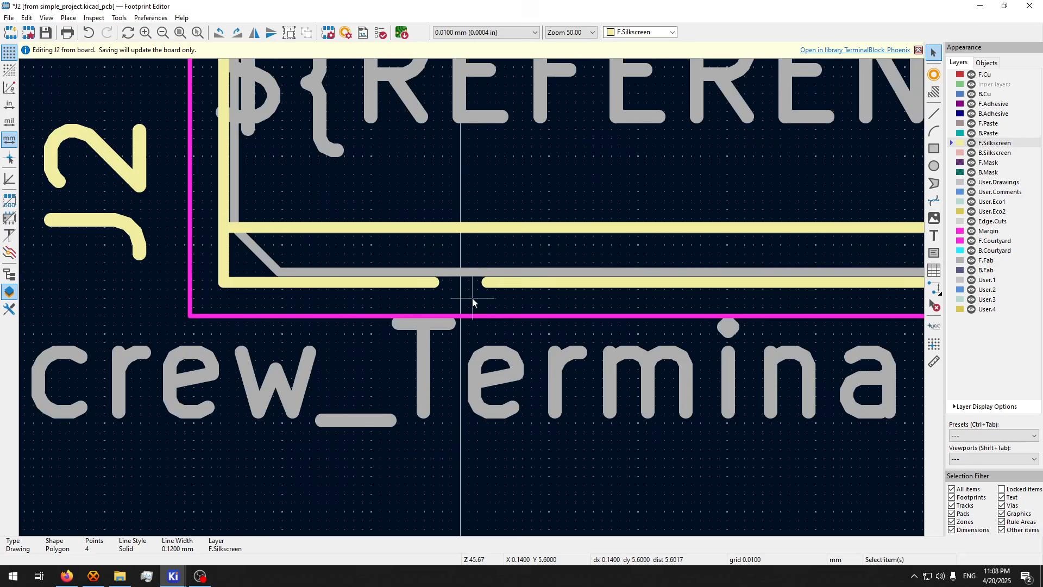
drag(424, 281, 486, 282)
click(453, 385)
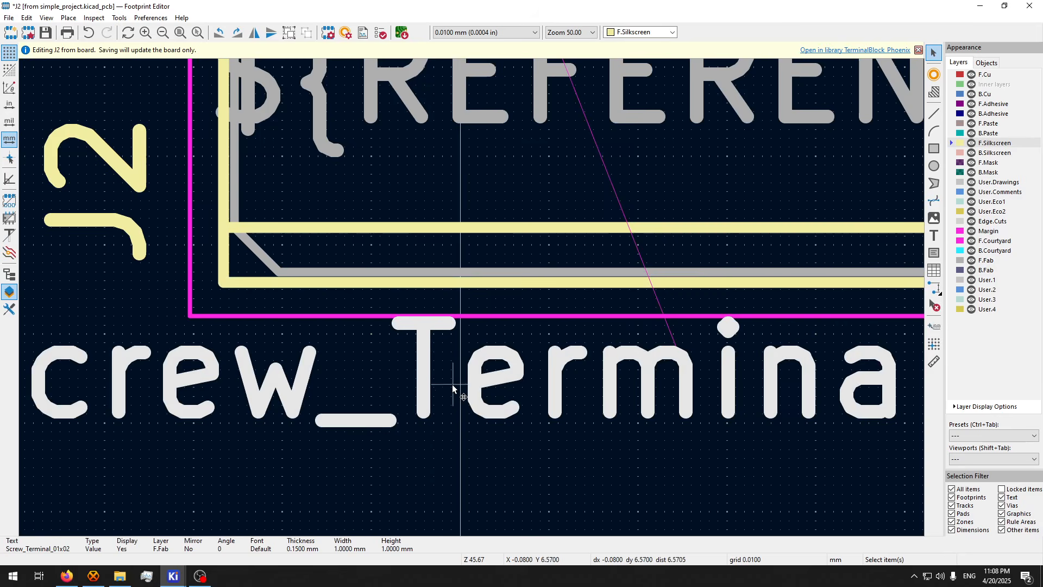
click(451, 448)
key(ctrl+s)
click(1029, 5)
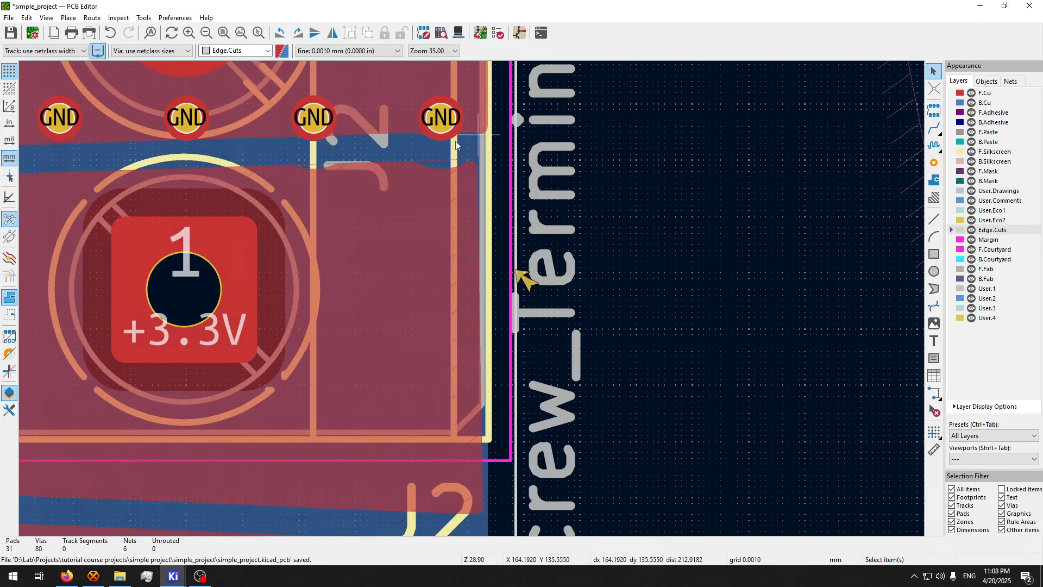
click(396, 224)
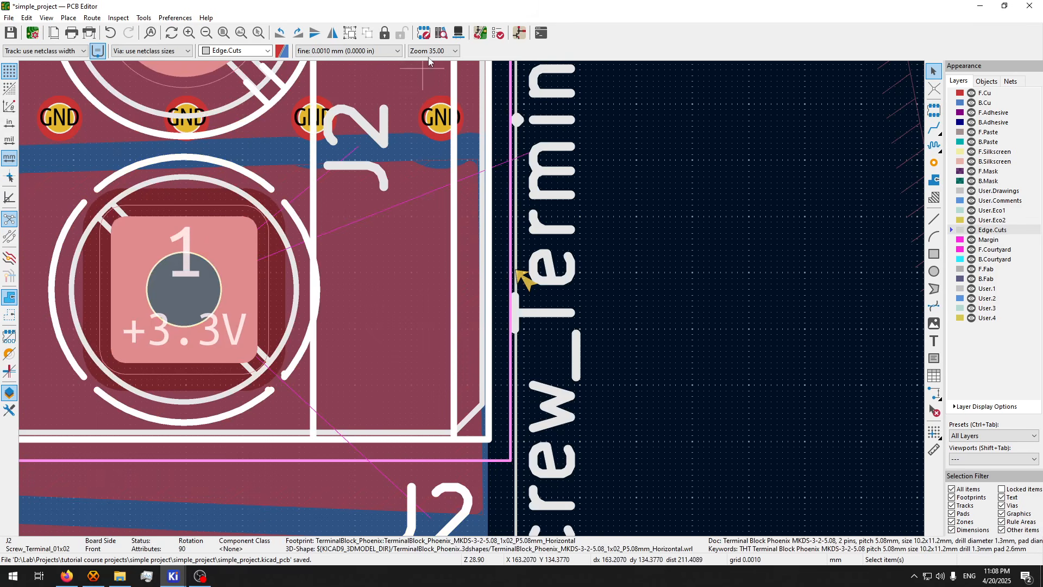
double_click(416, 243)
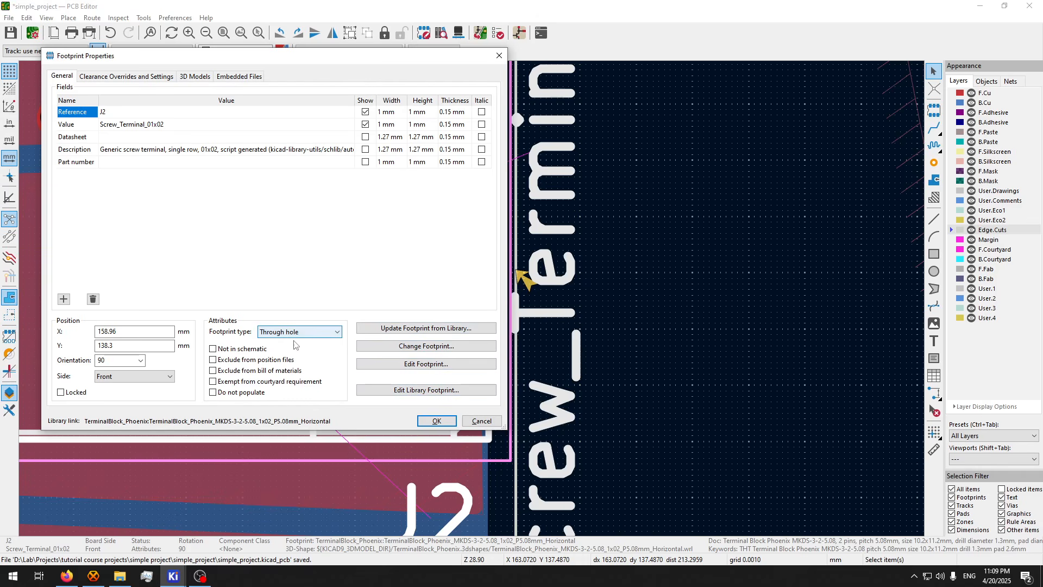
click(481, 421)
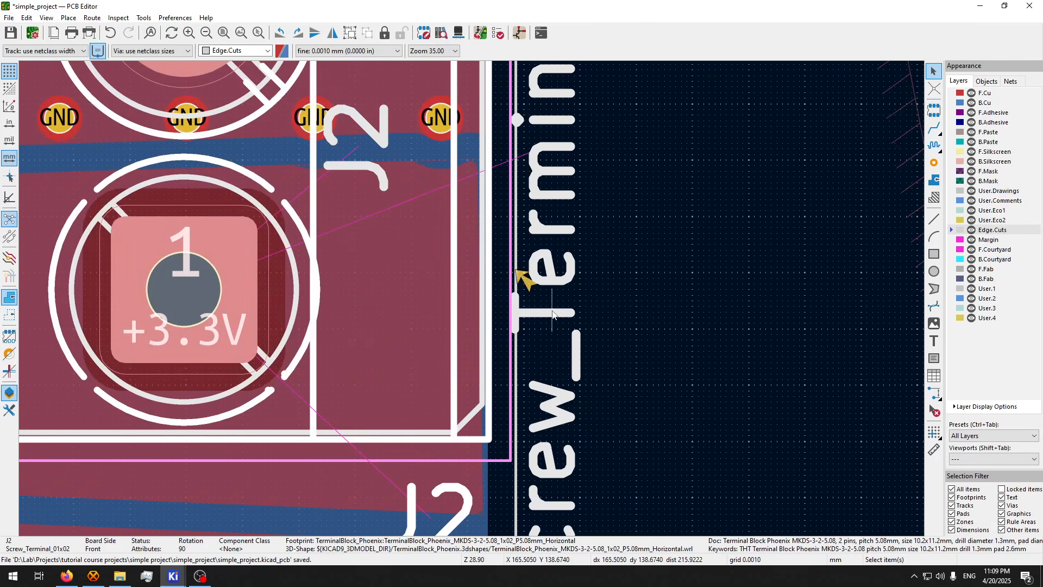
- Save the board and rerun the design rules check on the edited J2 footprint
key(ctrl+s)
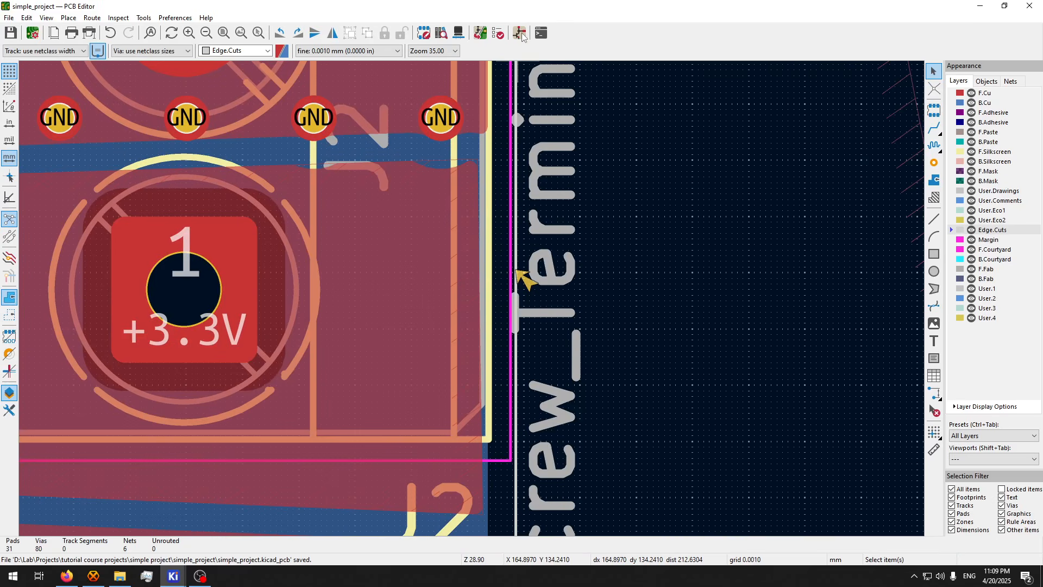
click(499, 34)
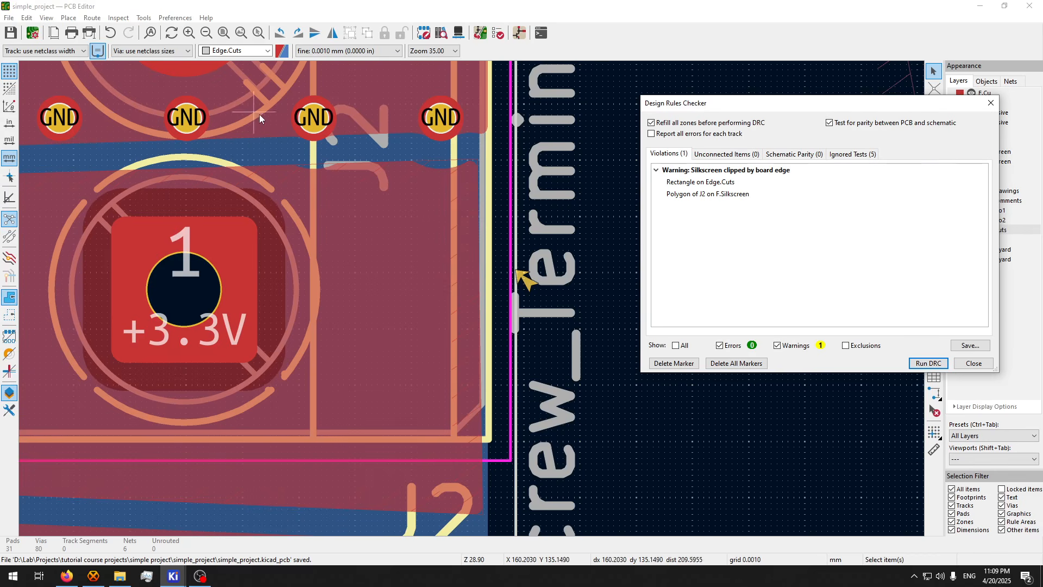
click(928, 363)
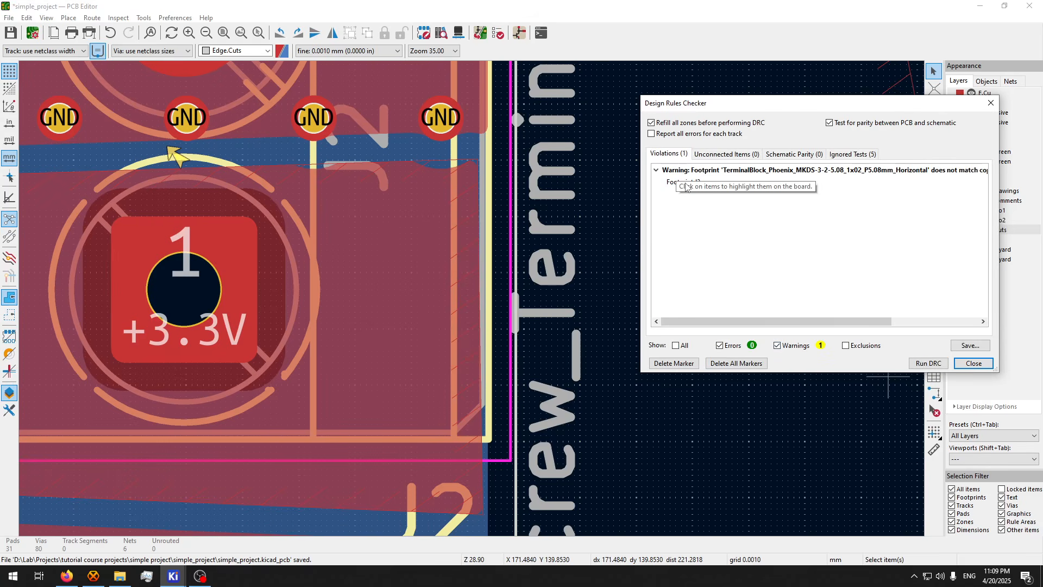
- Locate footprint J2 on the board from the library mismatch warning and review that warning, then close the checker
click(685, 182)
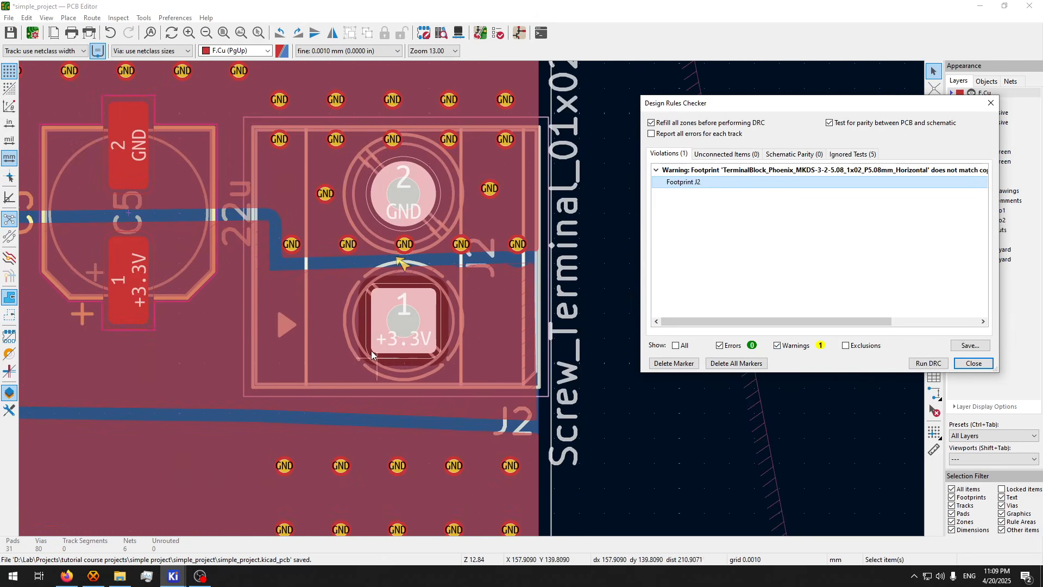
scroll(400, 265, up, 1)
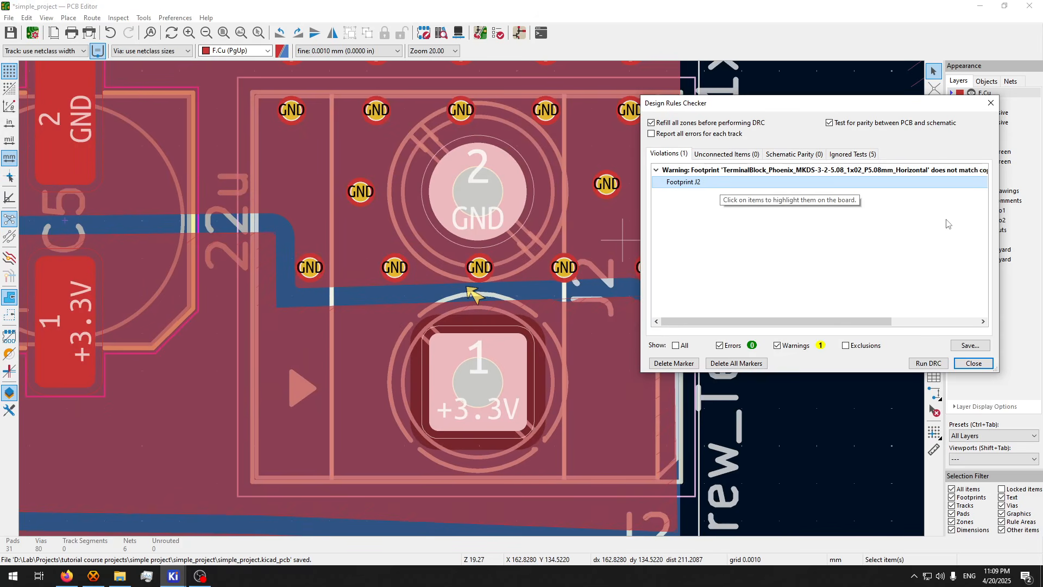
click(768, 185)
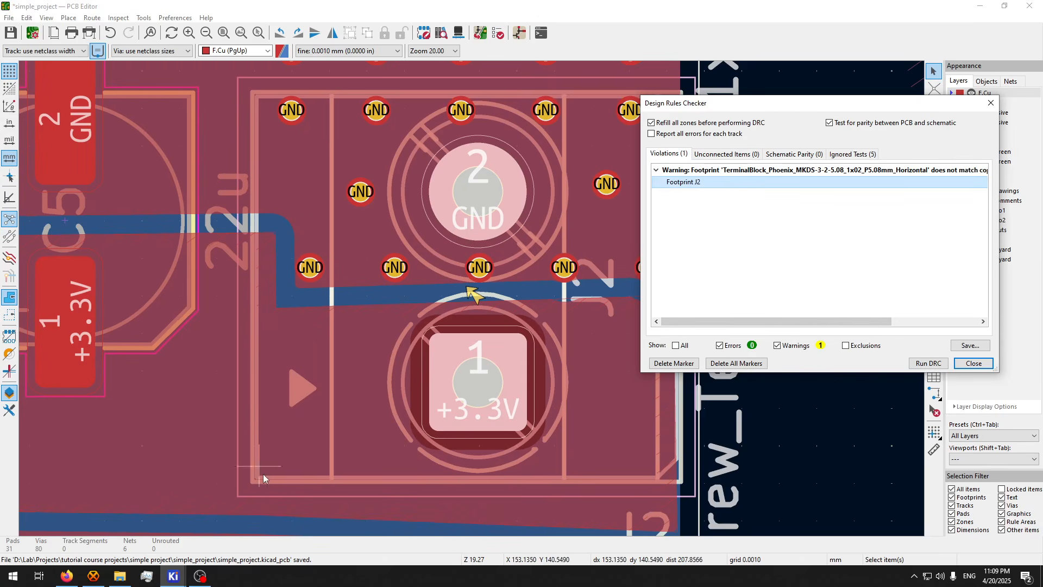
key(Escape)
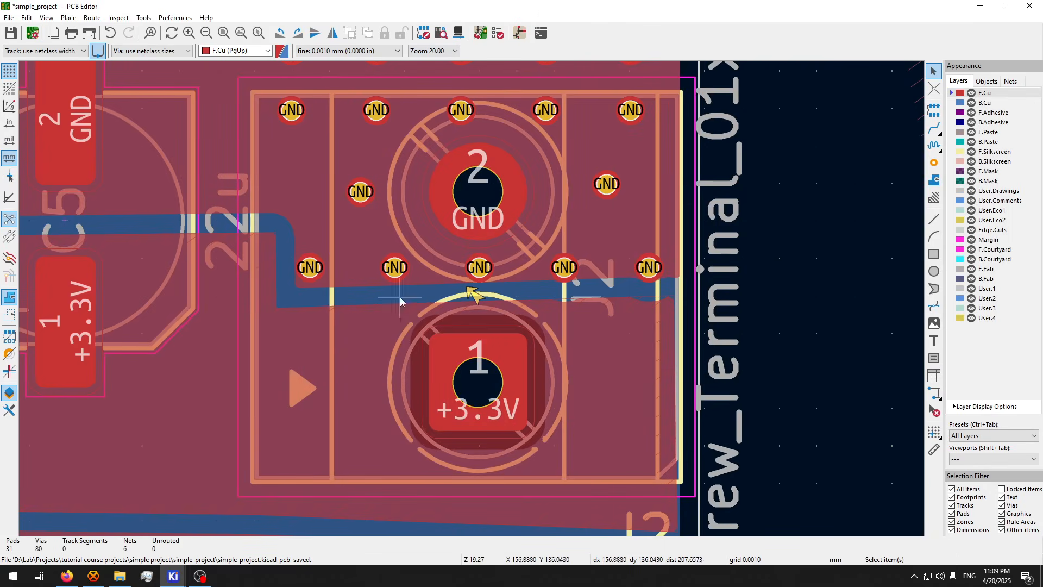
click(499, 32)
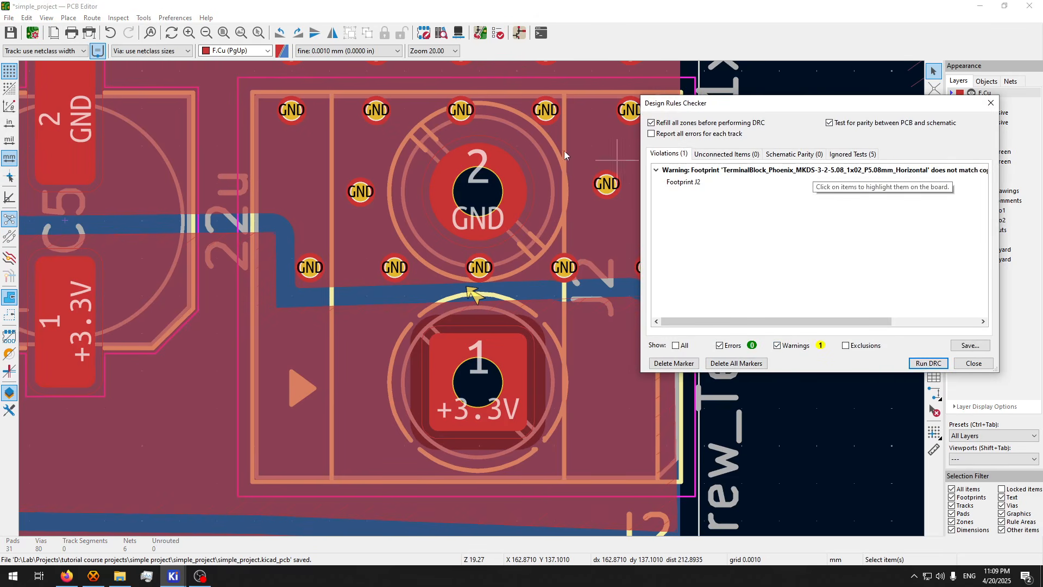
key(Escape)
- Inspect the tilted board in the 3D viewer, then return to the layout
key(alt+3)
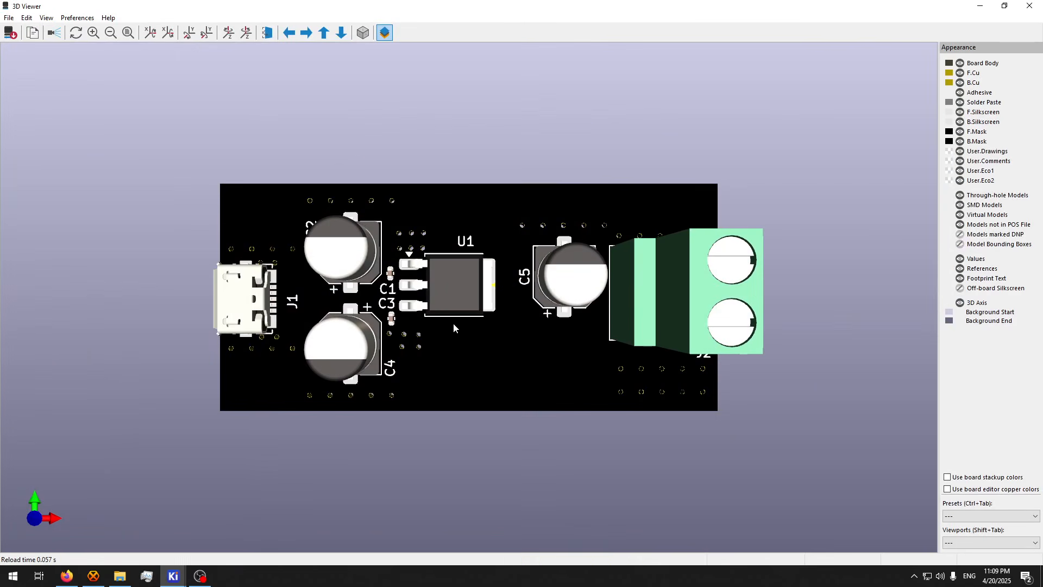
drag(453, 324, 549, 318)
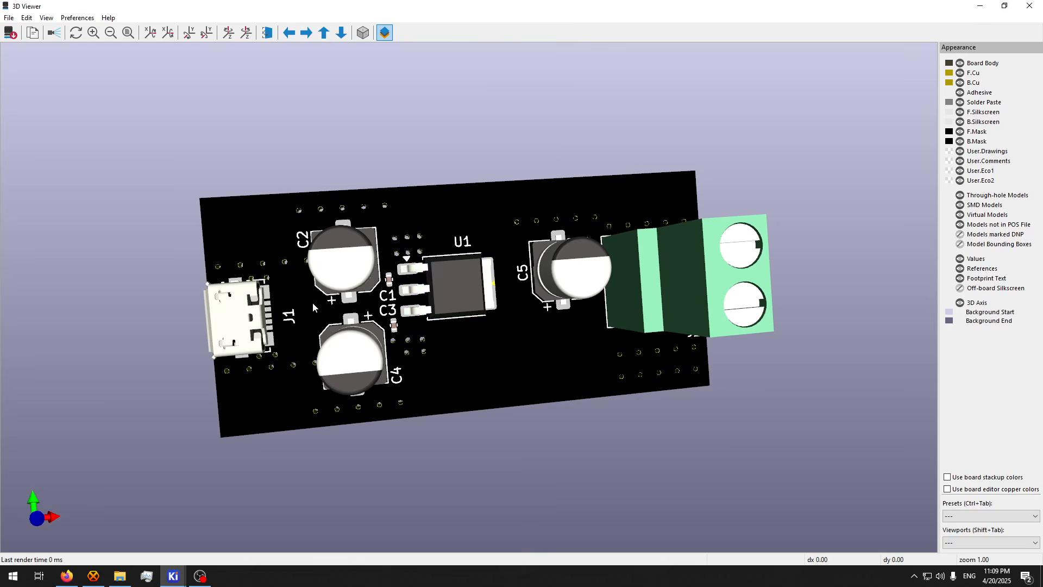
click(1029, 5)
- Create the F.Silkscreen text "Simple voltage regulator", bold and centre-aligned, with a width and height of 2 mm
scroll(472, 299, down, 3)
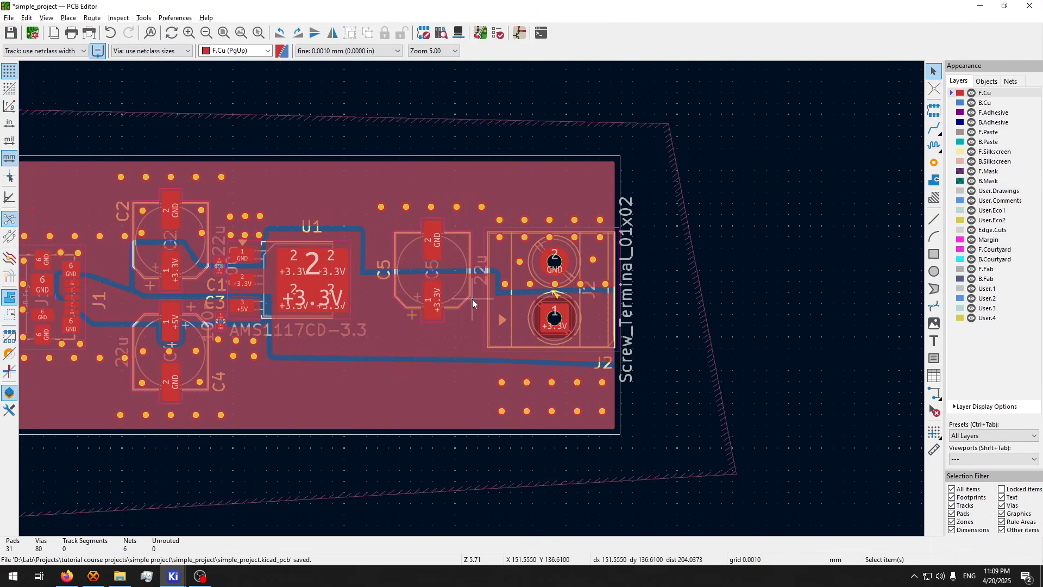
click(989, 152)
scroll(468, 297, up, 3)
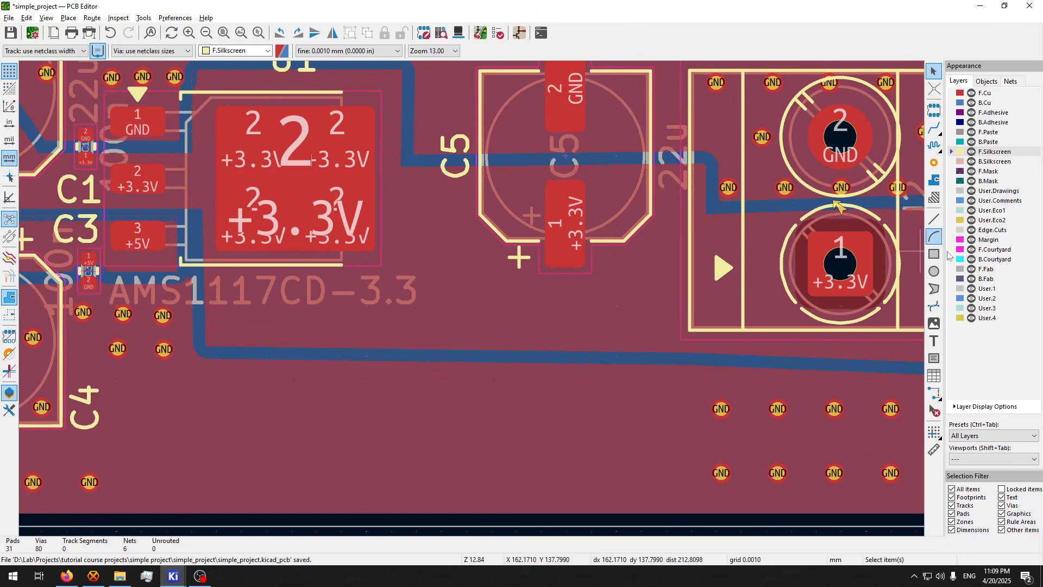
click(934, 341)
click(438, 373)
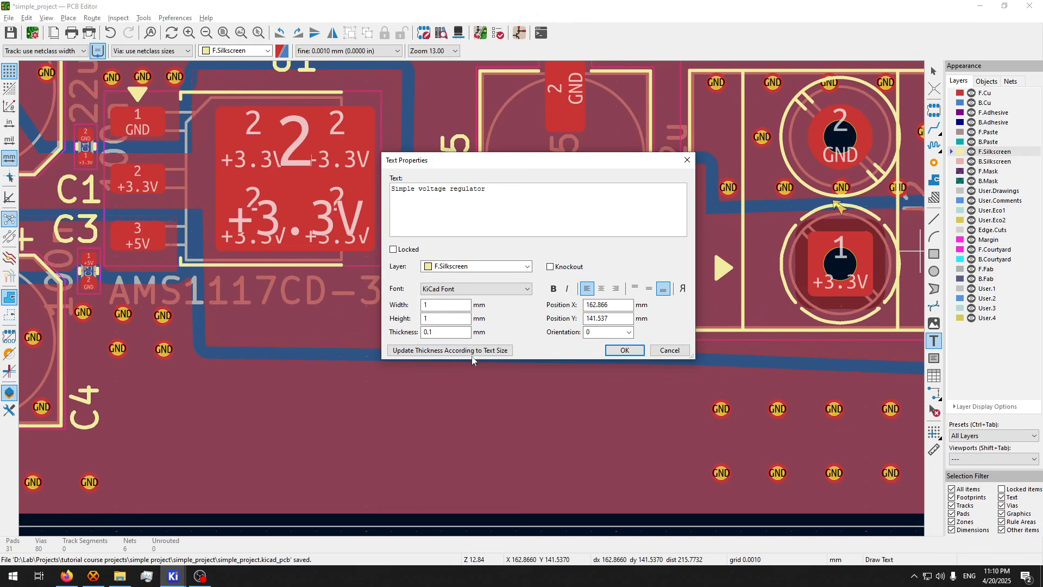
text(2)
key(Tab)
text(2)
click(601, 289)
click(554, 289)
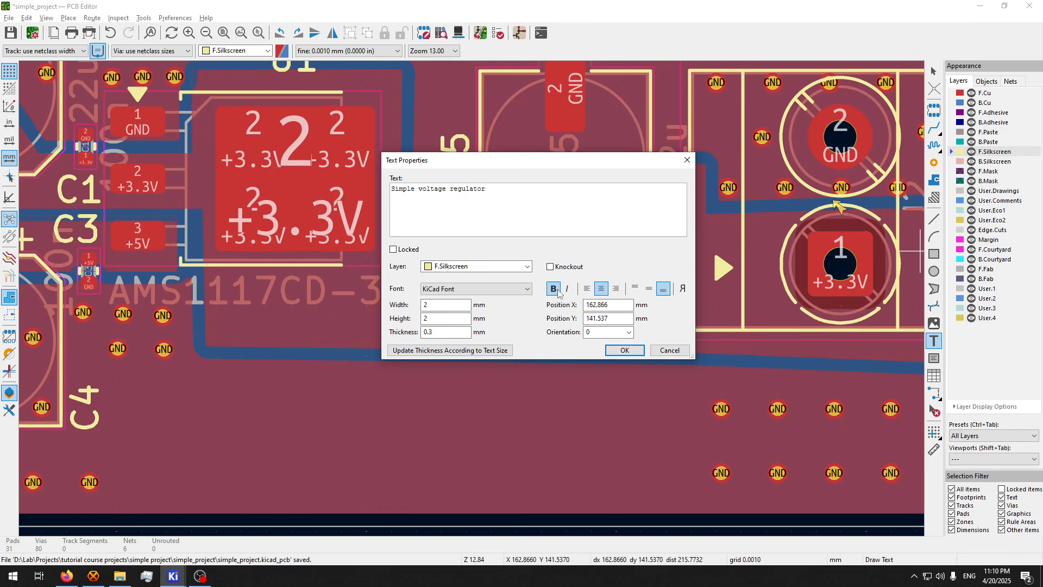
click(625, 350)
- Set the new silkscreen title's width and height to 1.5 mm, accepting the clamped thickness
scroll(473, 302, down, 2)
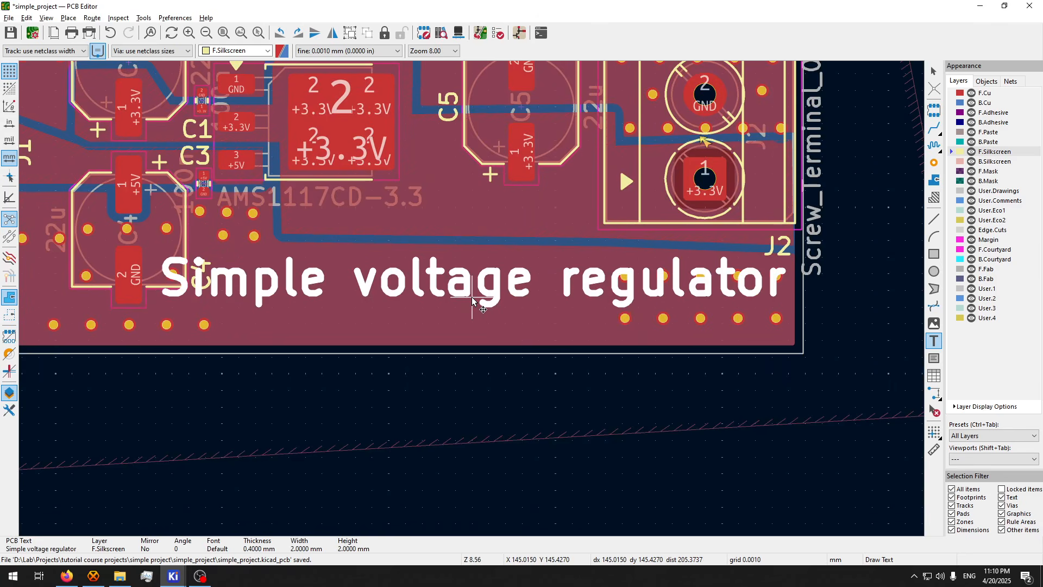
key(e)
double_click(442, 305)
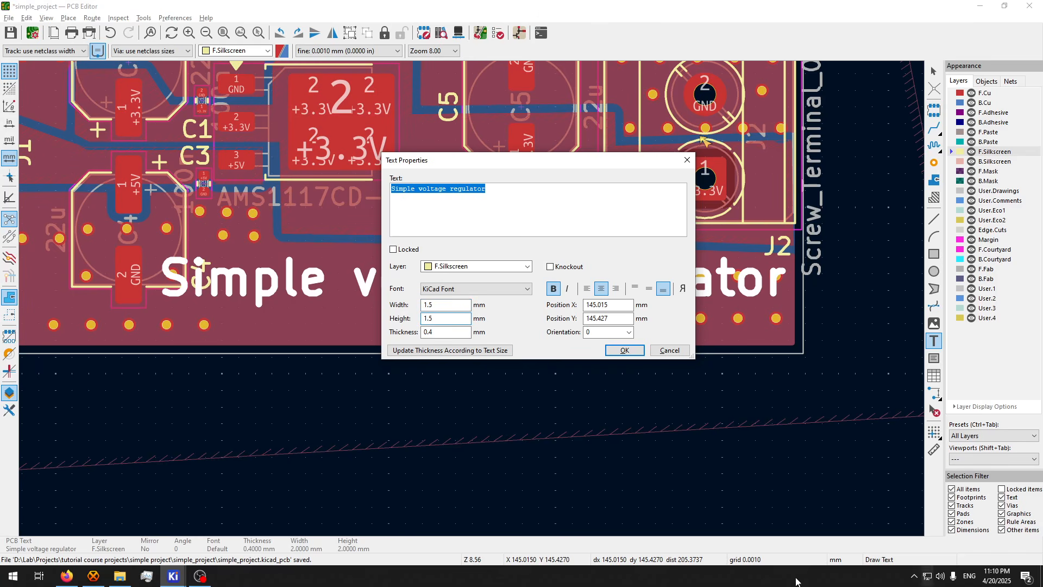
click(625, 350)
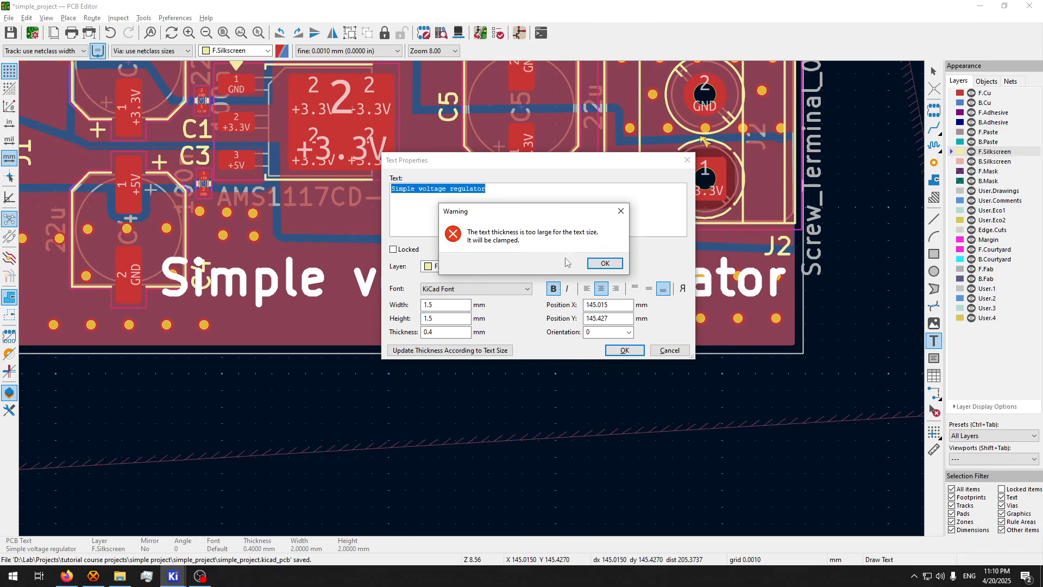
click(605, 264)
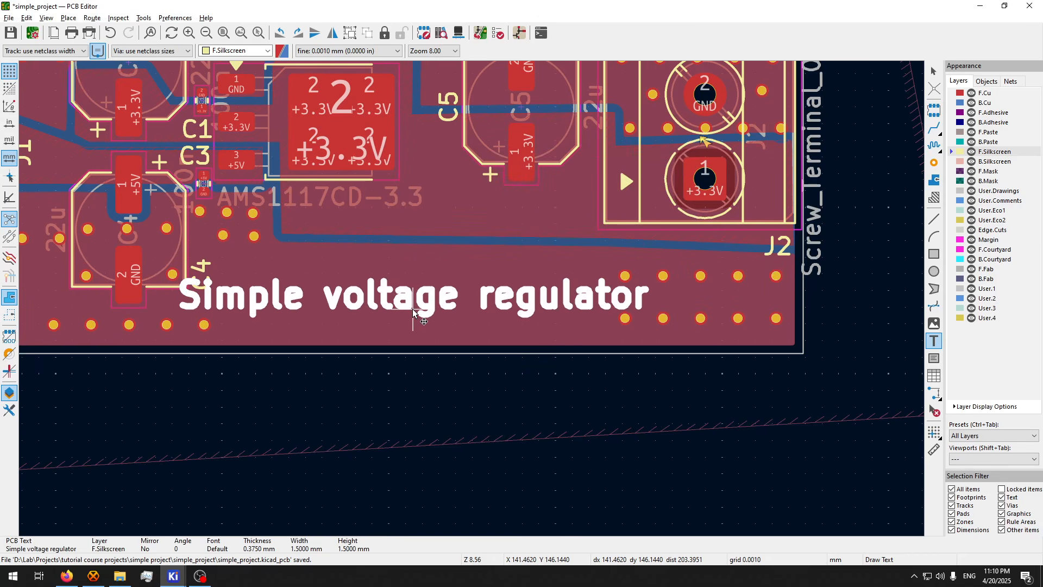
- Set the title's thickness to 0.25 mm and its width and height to 1.2 mm, and place it between C4 and the vias below J2
key(e)
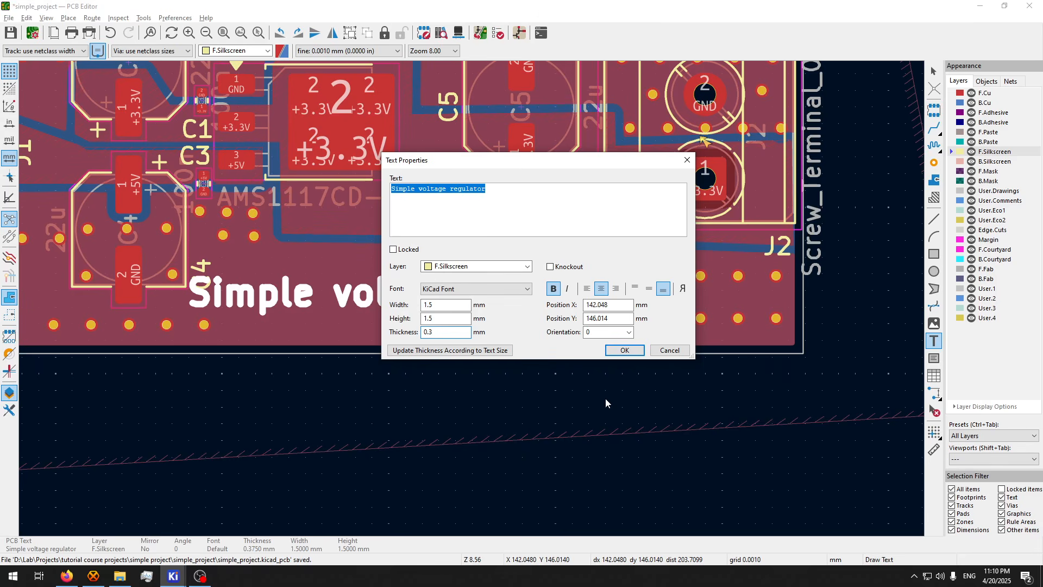
key(BackSpace)
text(25)
click(445, 305)
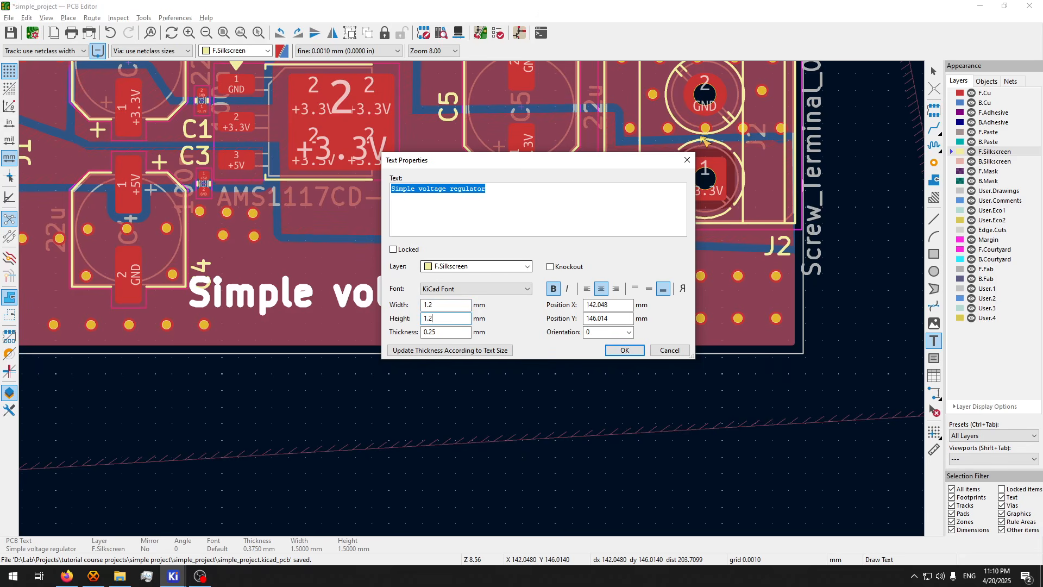
click(624, 350)
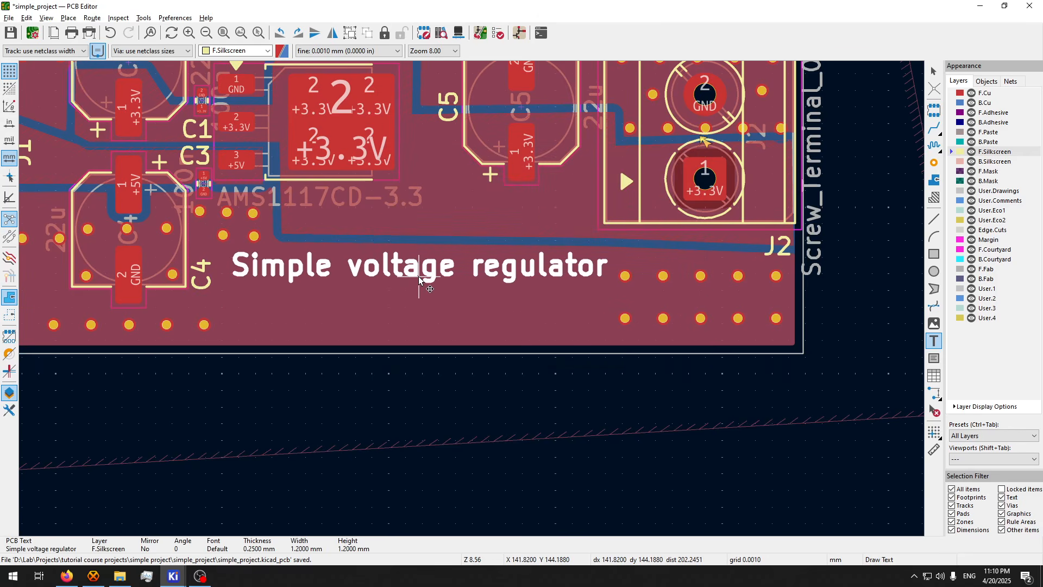
click(423, 278)
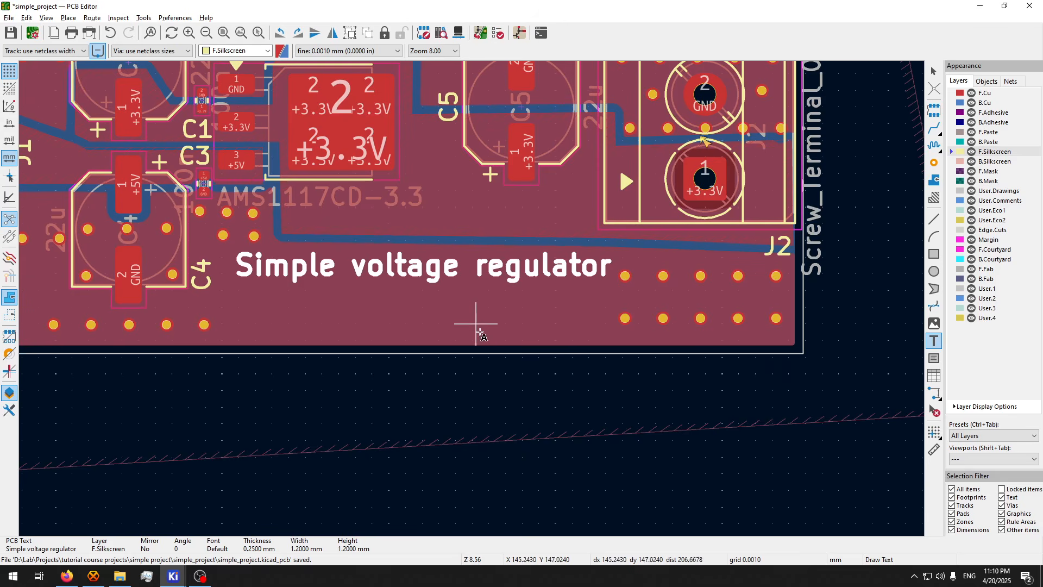
- Enable the Knockout option for the "Simple voltage regulator" text
click(271, 293)
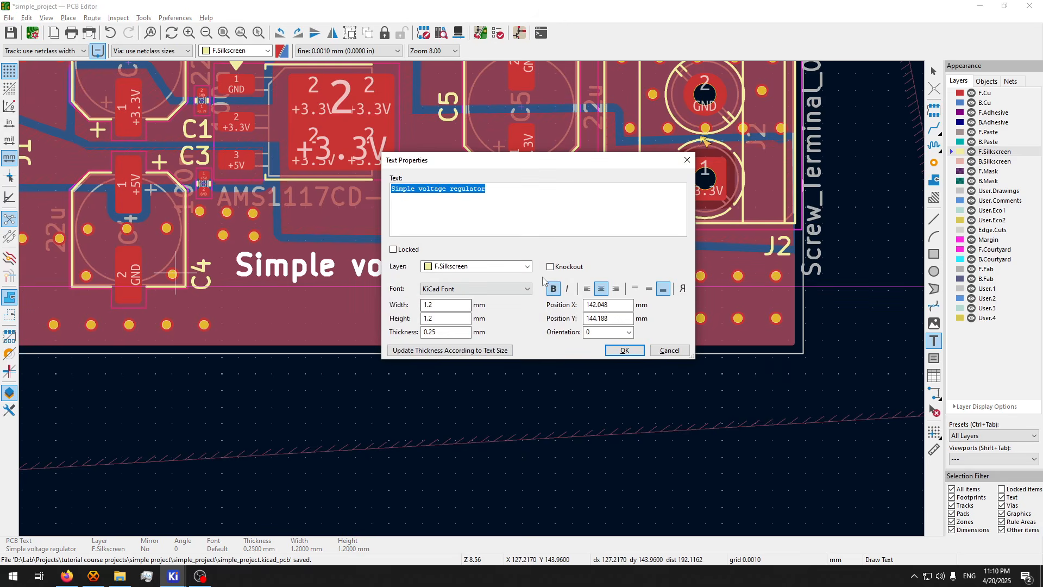
click(550, 266)
click(625, 351)
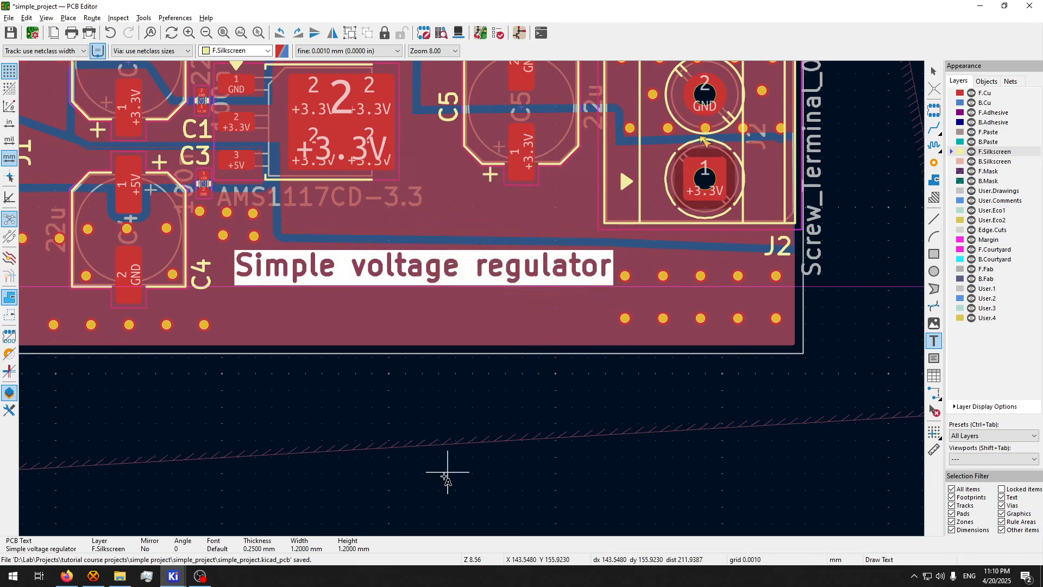
- Add the bold, centre-aligned F.Silkscreen text "5v to 3.3" below the "Simple voltage regulator" title
scroll(492, 320, down, 2)
middle_drag(492, 319, 618, 426)
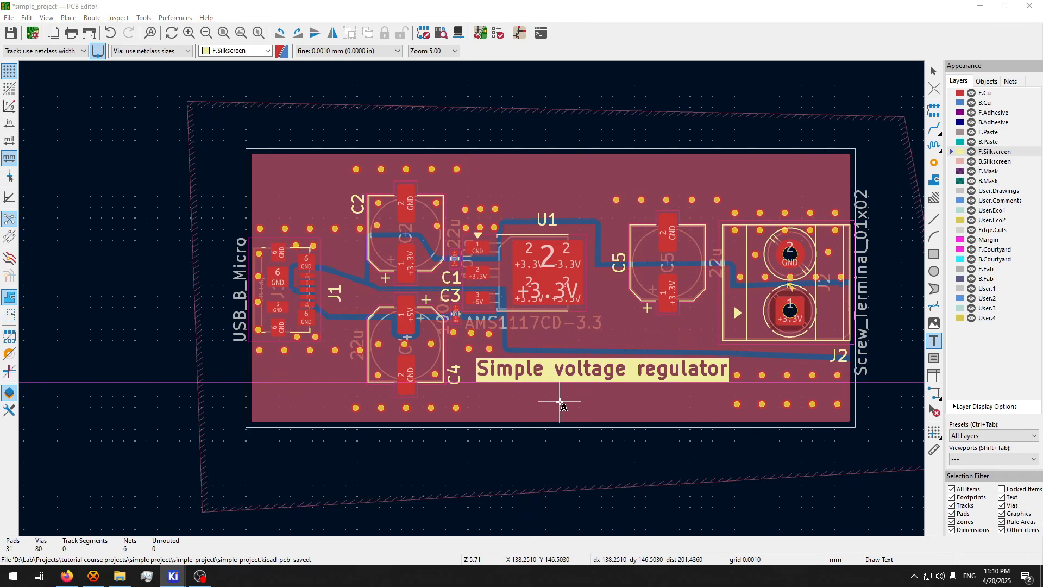
click(560, 402)
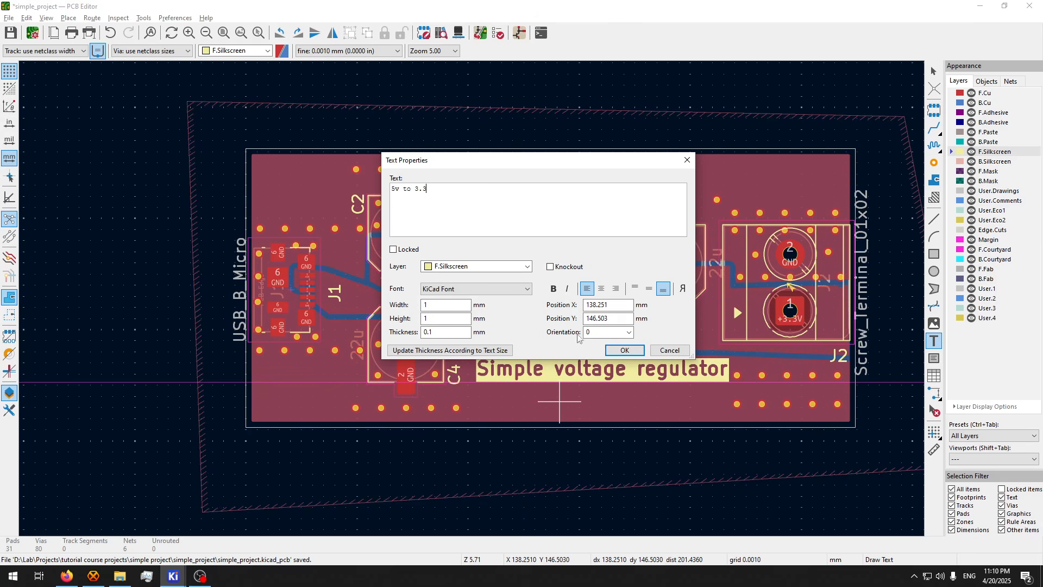
click(553, 288)
click(601, 288)
click(625, 350)
scroll(560, 401, up, 2)
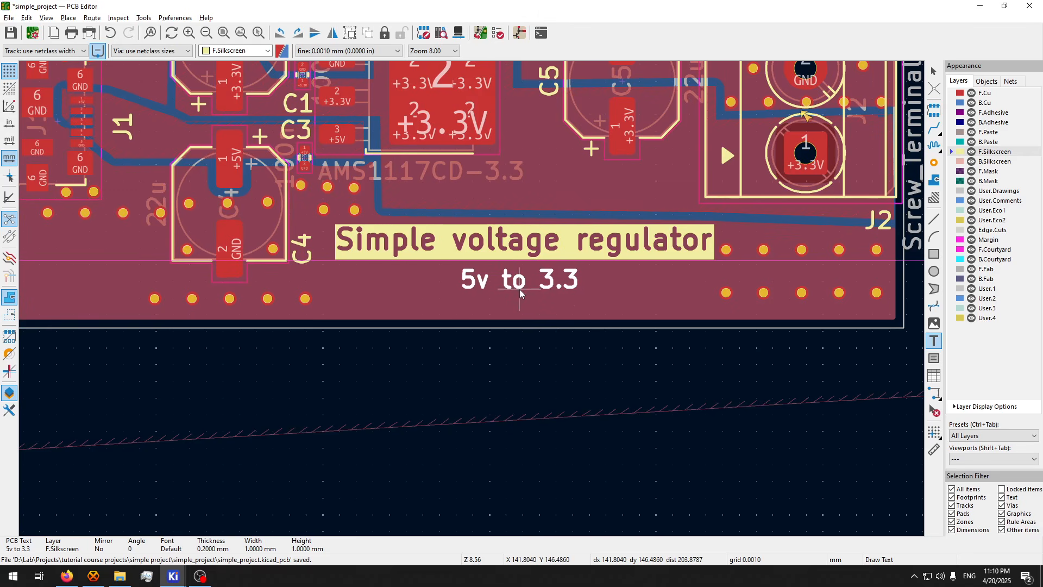
- Correct the new silkscreen subtitle to read "5v to 3.3v" and leave text placement
key(e)
click(475, 195)
text(b)
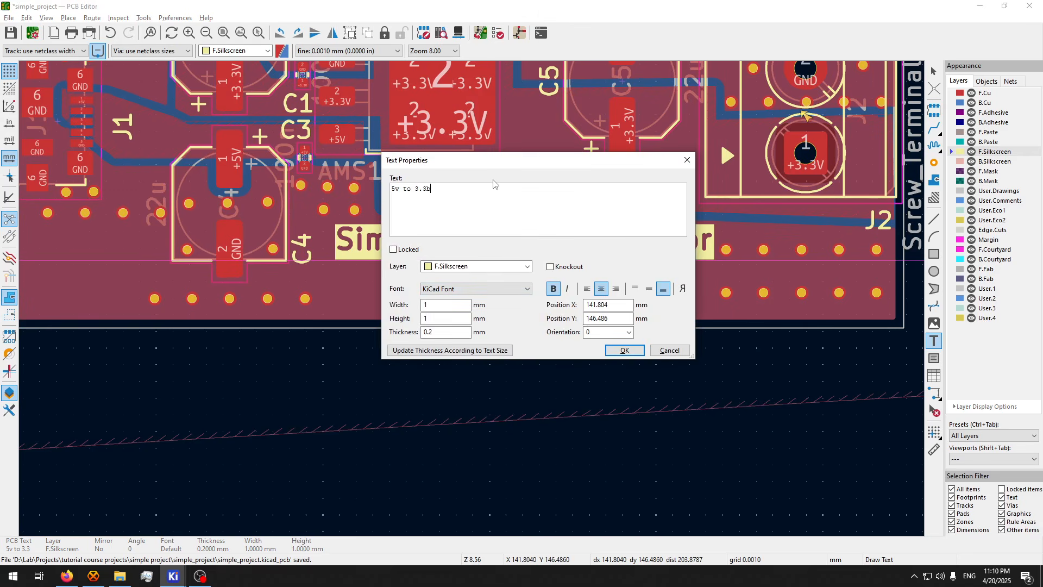
click(615, 352)
click(552, 406)
key(Escape)
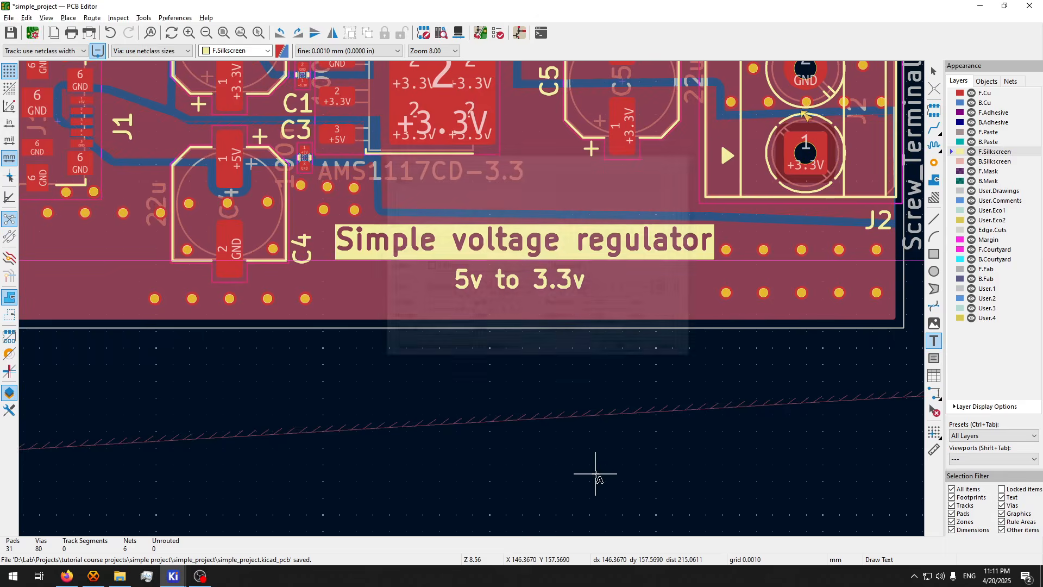
- Inspect the board and its new silkscreen texts from several angles in the 3D viewer
key(alt+3)
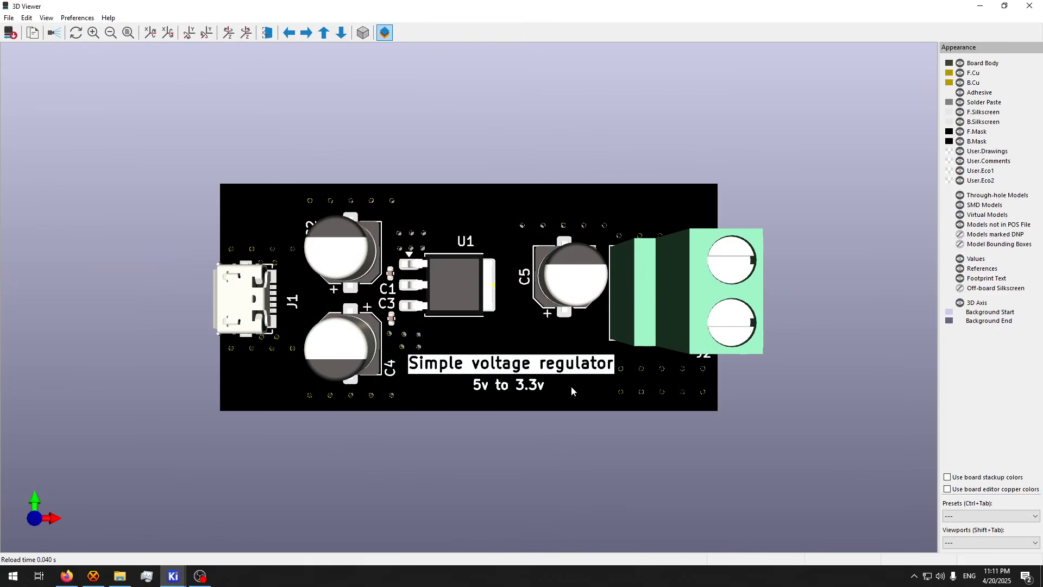
drag(572, 385, 778, 341)
scroll(495, 389, down, 2)
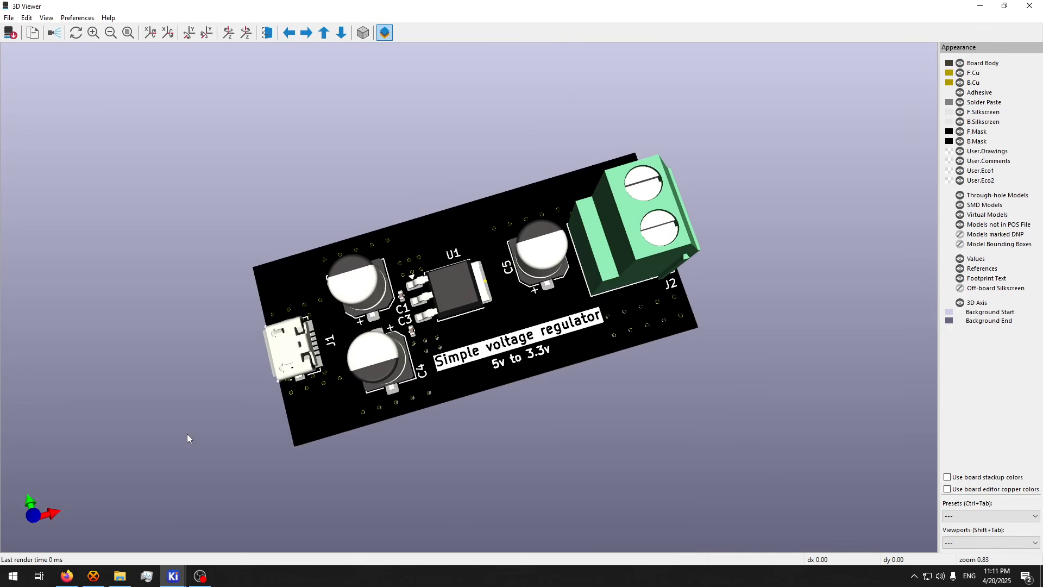
drag(187, 434, 445, 304)
click(1030, 6)
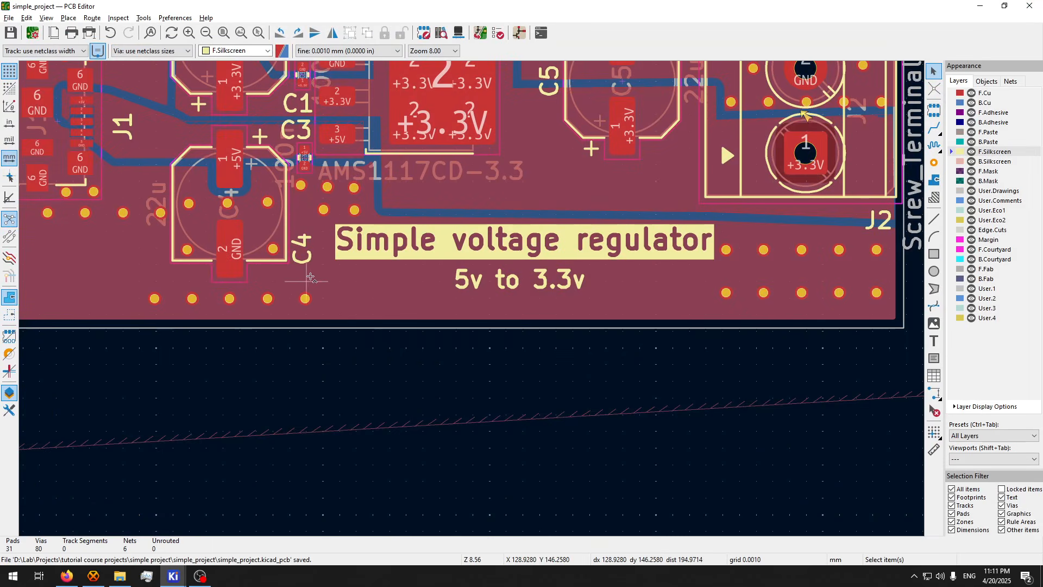
- Start the Gerber plot setup and create a "gerbers" folder inside the simple_project directory for its output
click(10, 18)
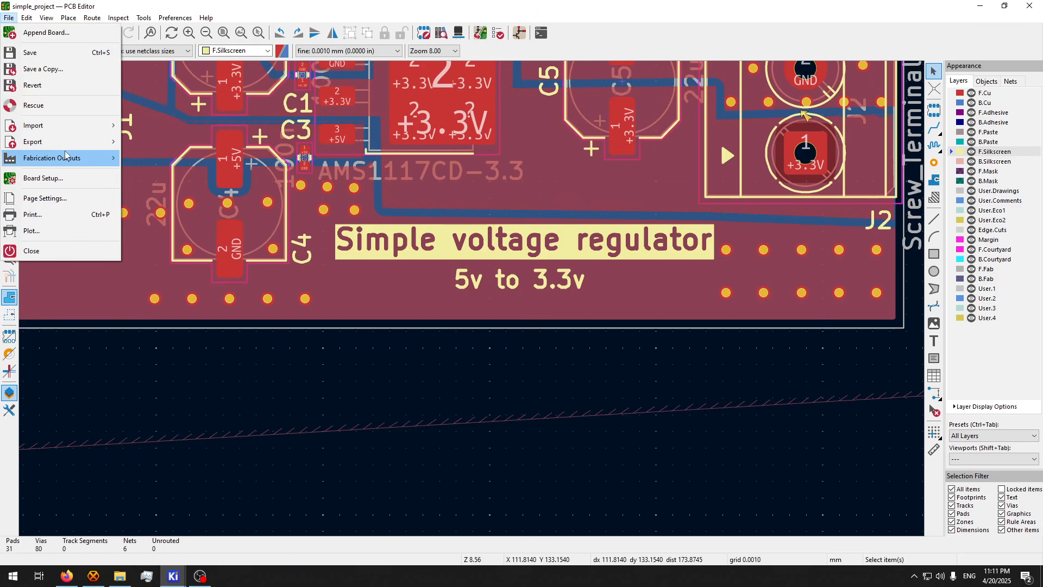
mouse_move(73, 157)
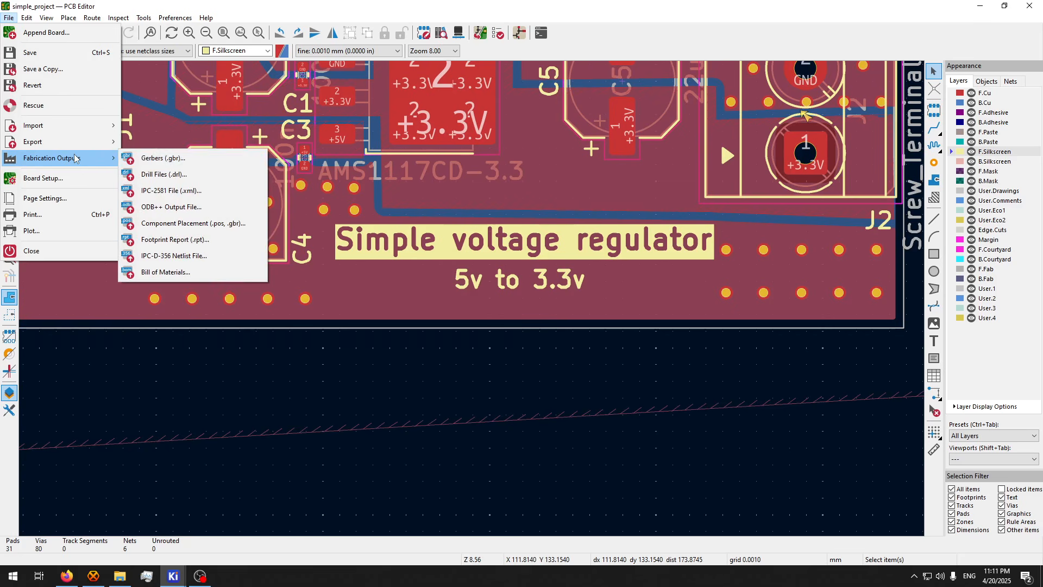
click(163, 158)
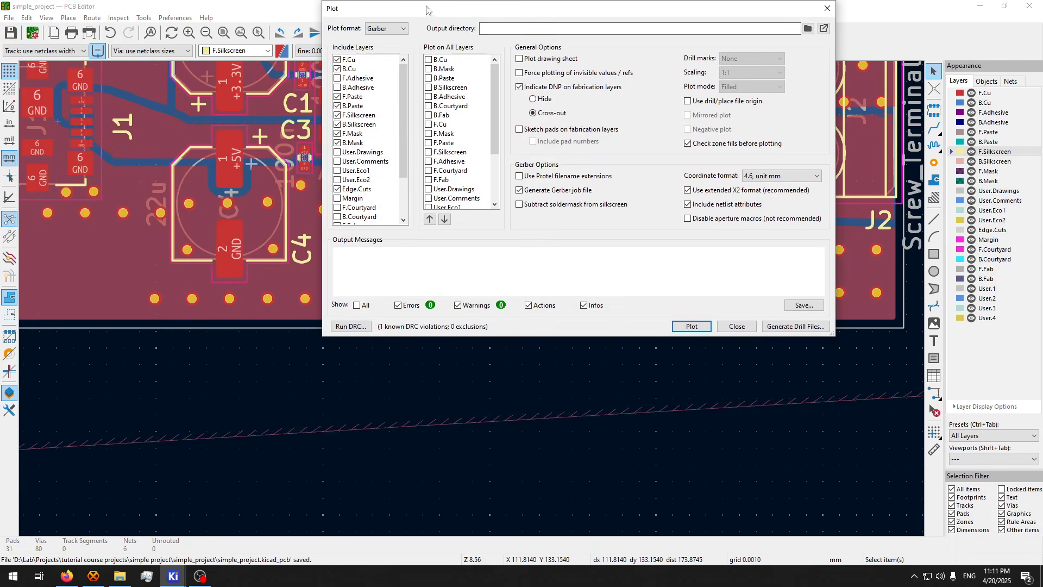
click(808, 29)
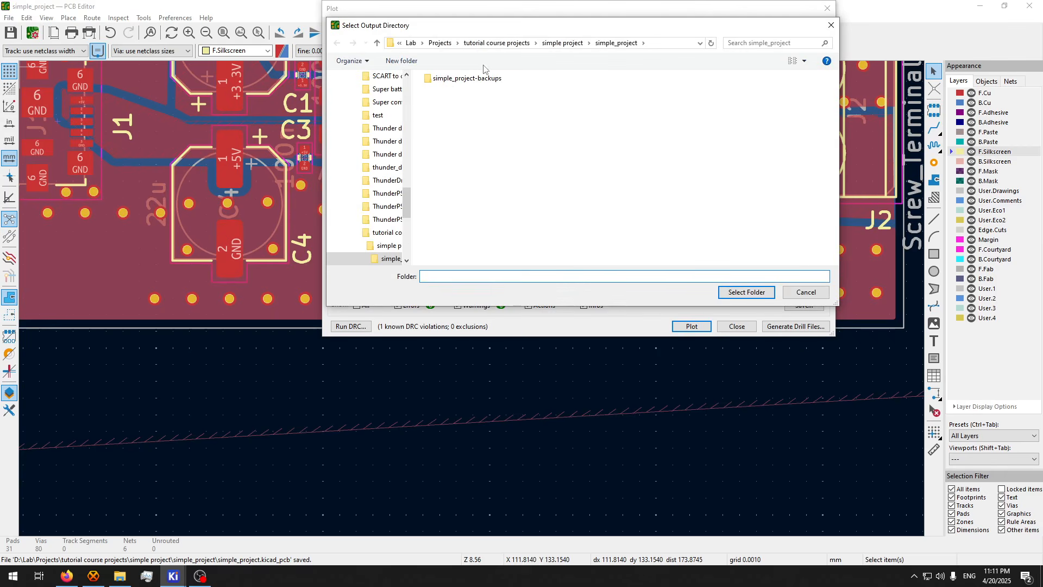
right_click(478, 136)
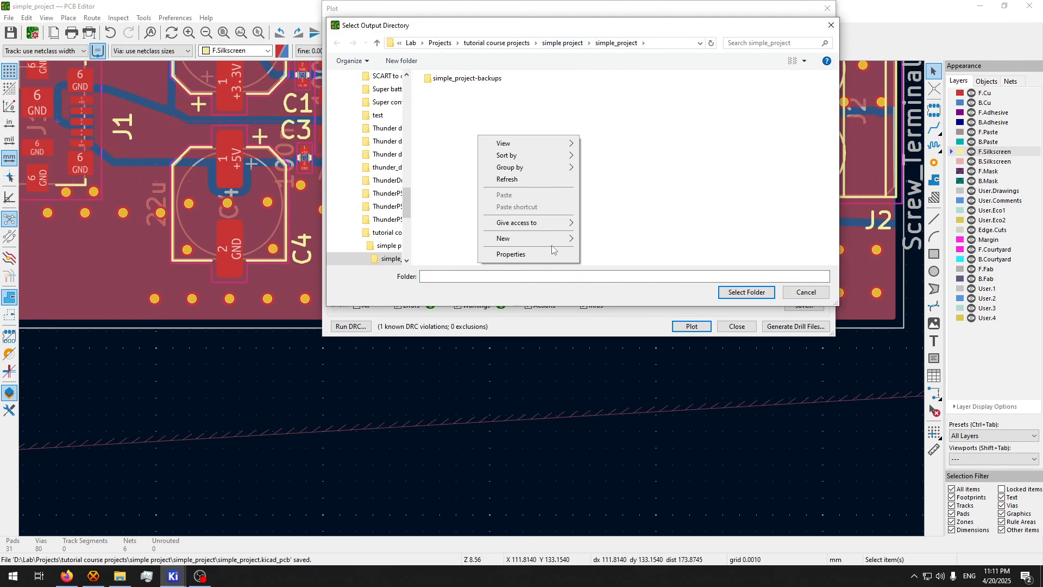
mouse_move(554, 242)
click(613, 237)
text(ge)
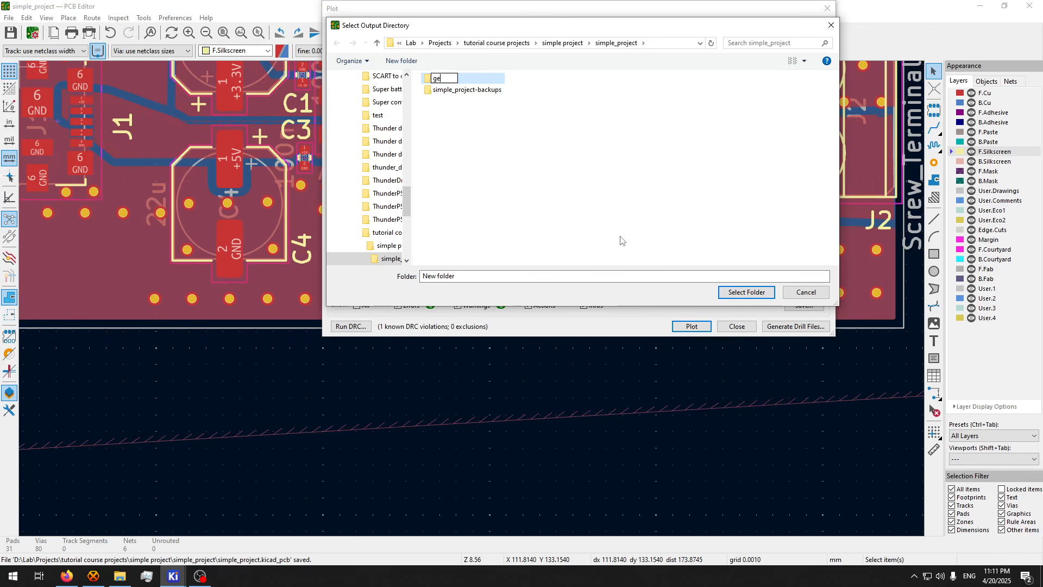
text(rbers)
click(545, 120)
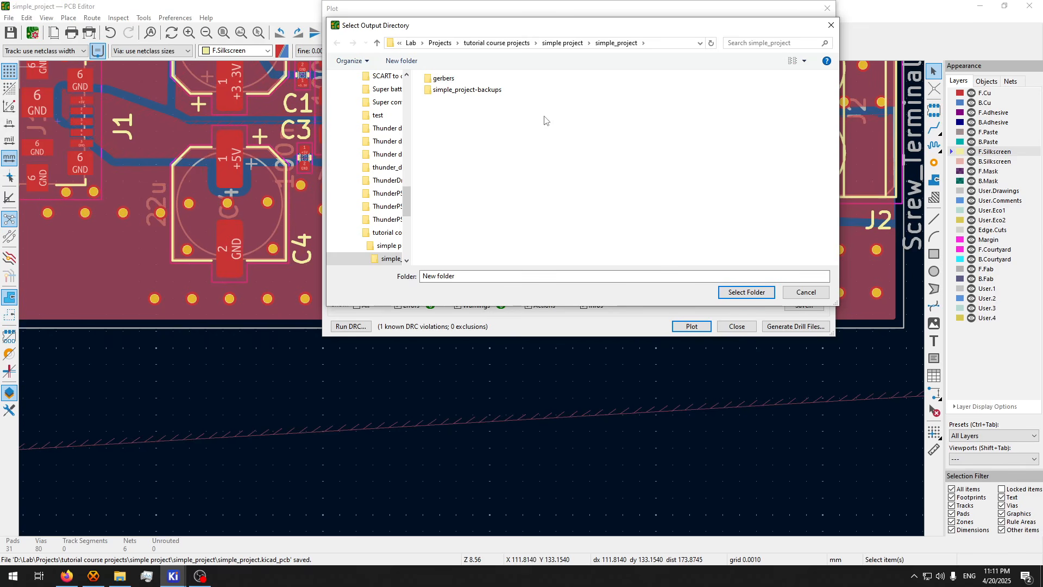
- Set the new gerbers folder as the plot output directory, using a path relative to the project
double_click(444, 78)
click(747, 292)
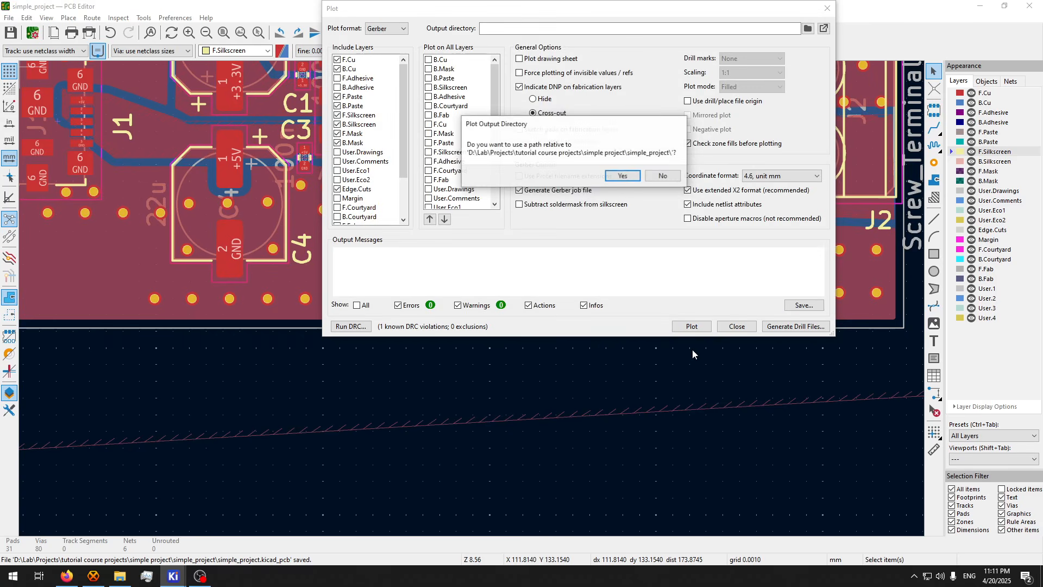
click(620, 177)
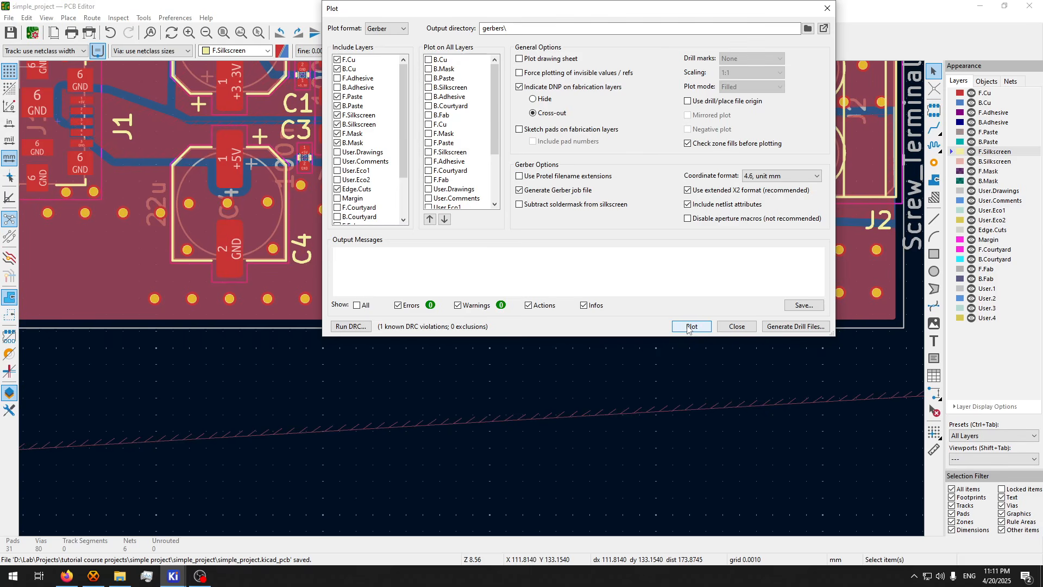
- Add the F.Adhesive and B.Adhesive layers to the plot and generate the Gerber files
click(341, 79)
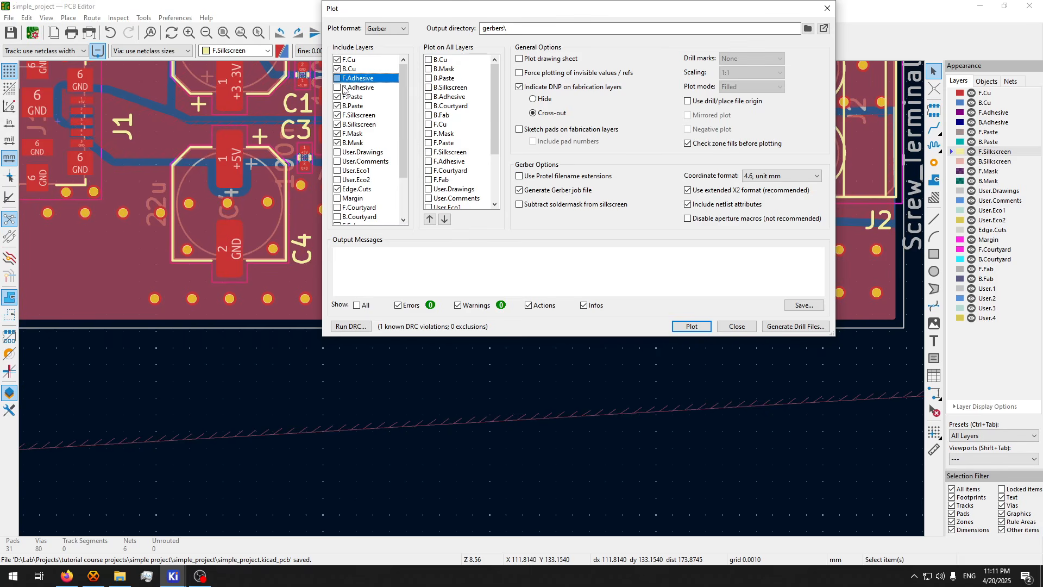
click(345, 88)
click(340, 79)
click(691, 326)
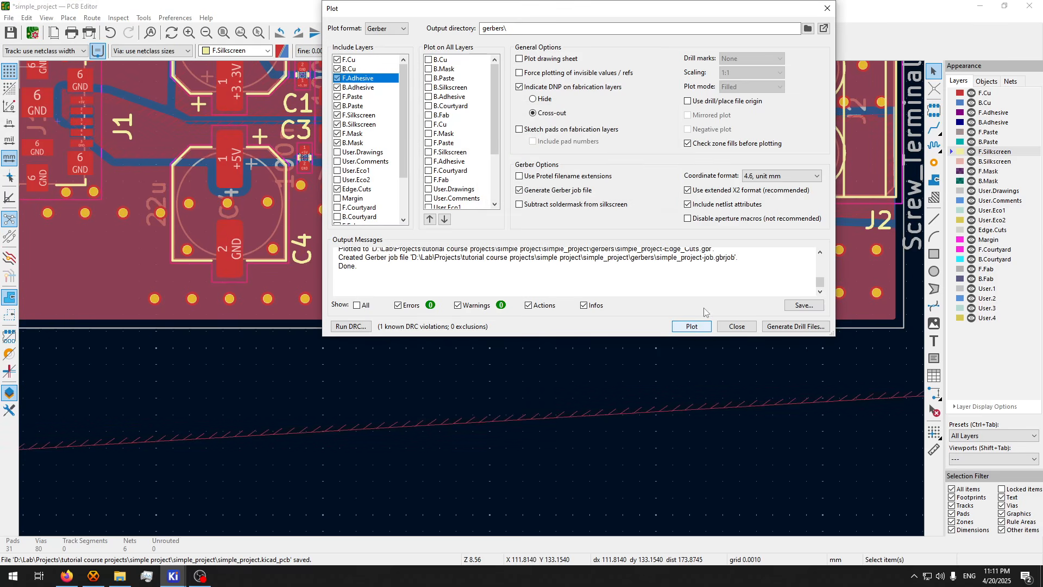
- Generate the Excellon drill files in the gerbers folder and finish the plot setup
click(796, 326)
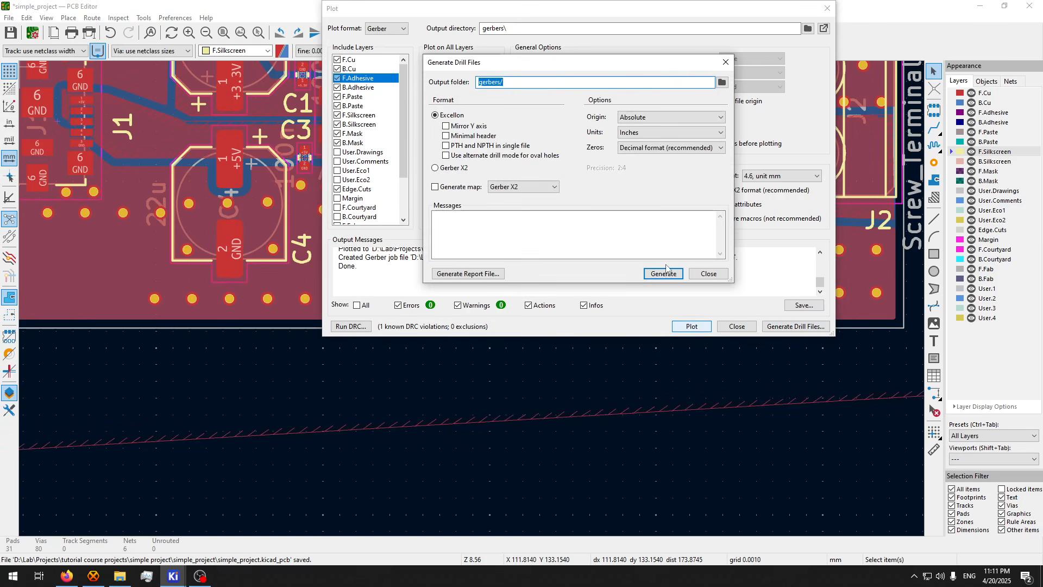
click(660, 271)
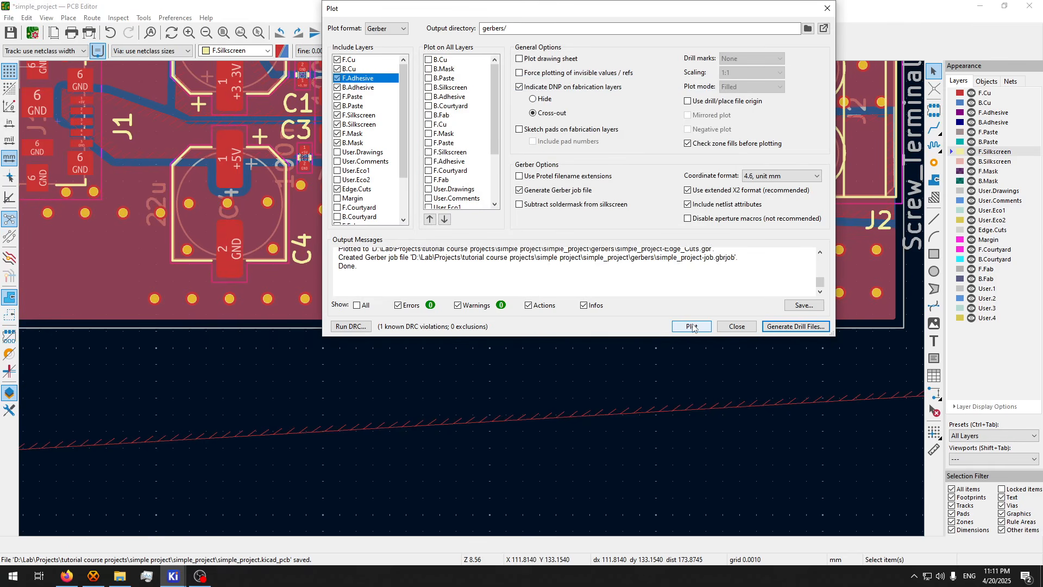
click(731, 326)
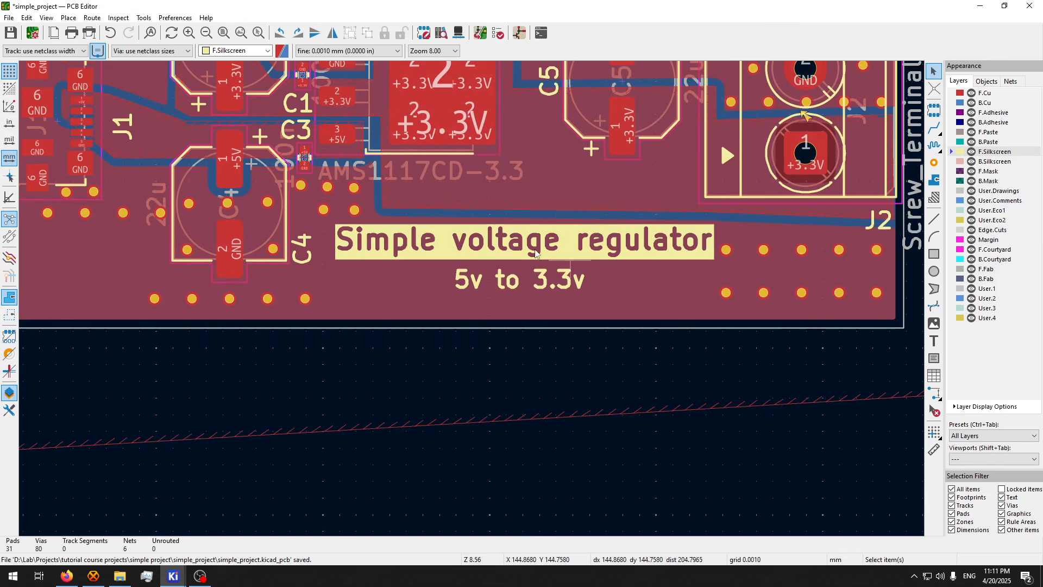
- Open the settings for generating component placement files
click(10, 18)
mouse_move(98, 158)
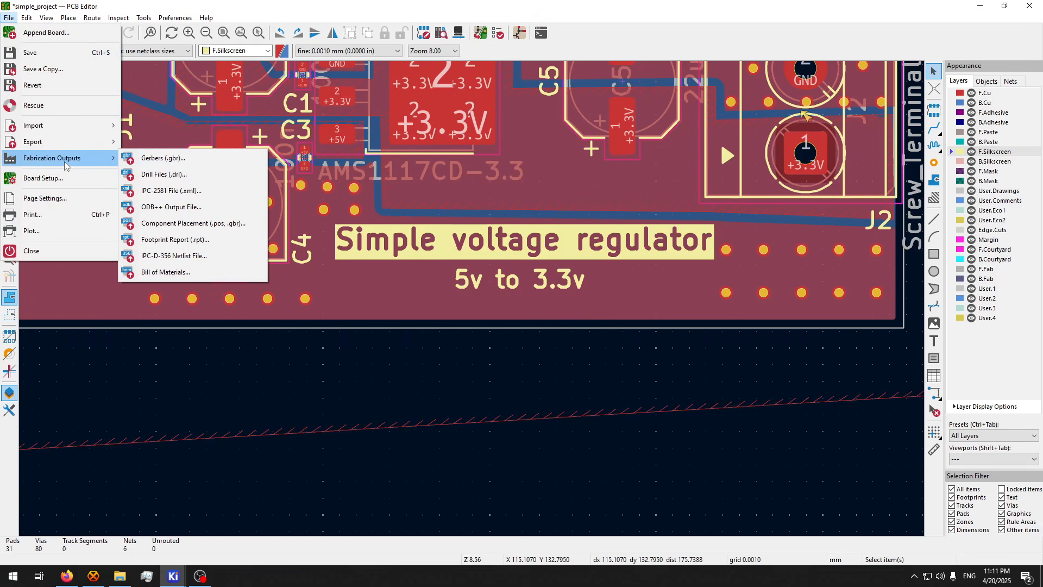
click(245, 223)
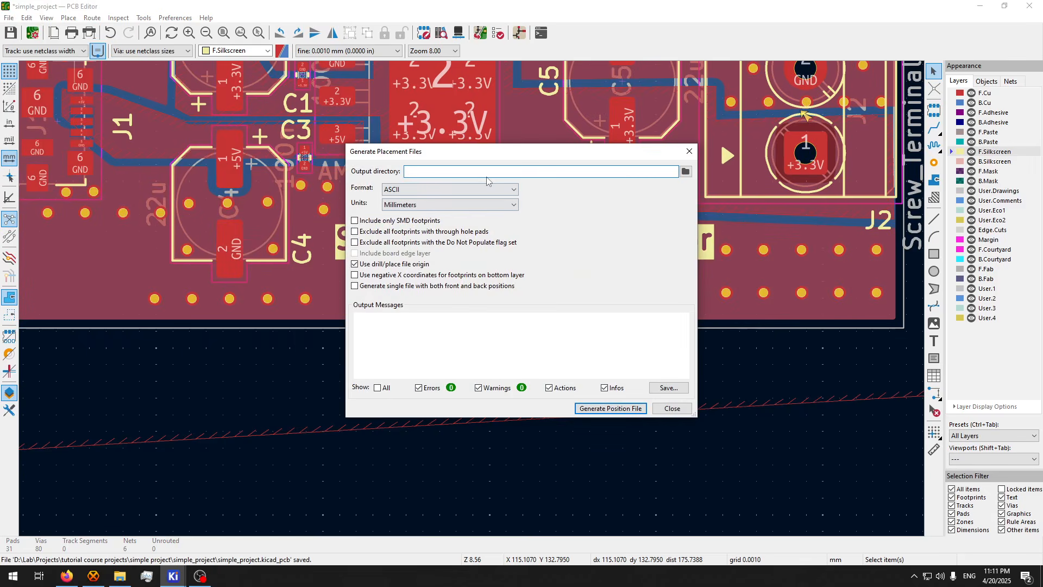
- Try the gerbers folder with an absolute path as the placement files' output directory
click(687, 171)
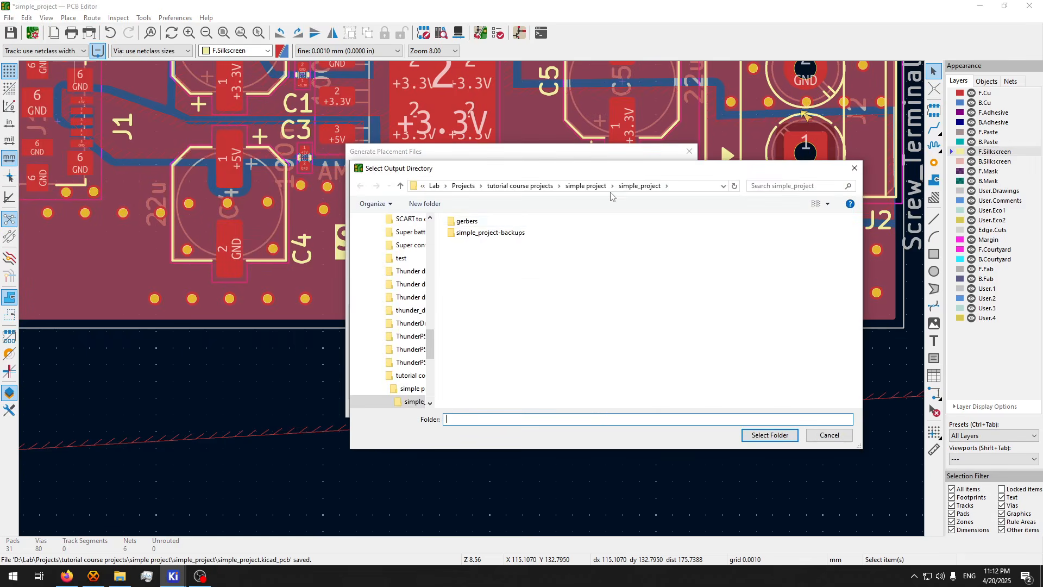
click(478, 222)
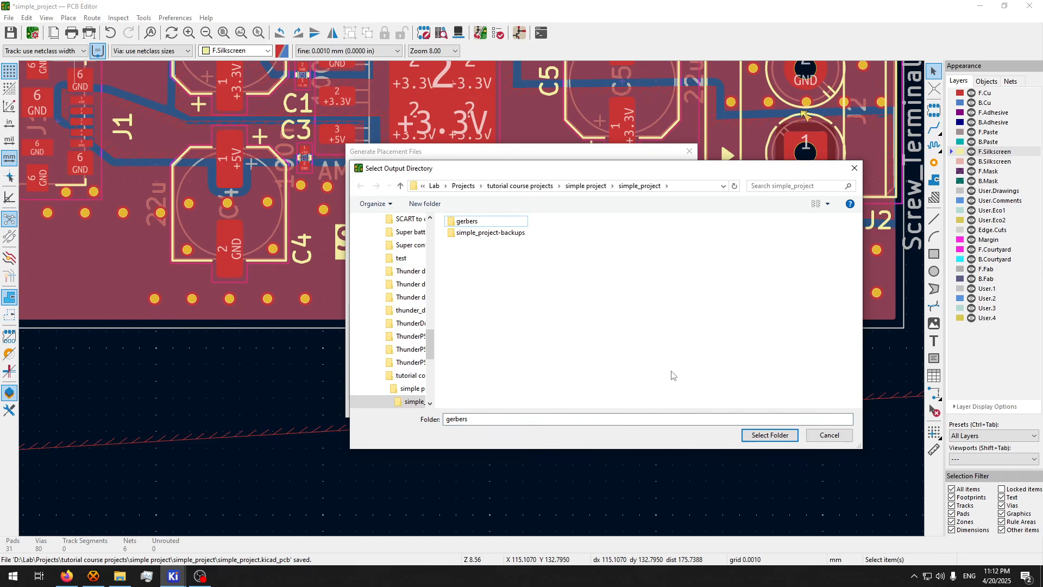
click(769, 434)
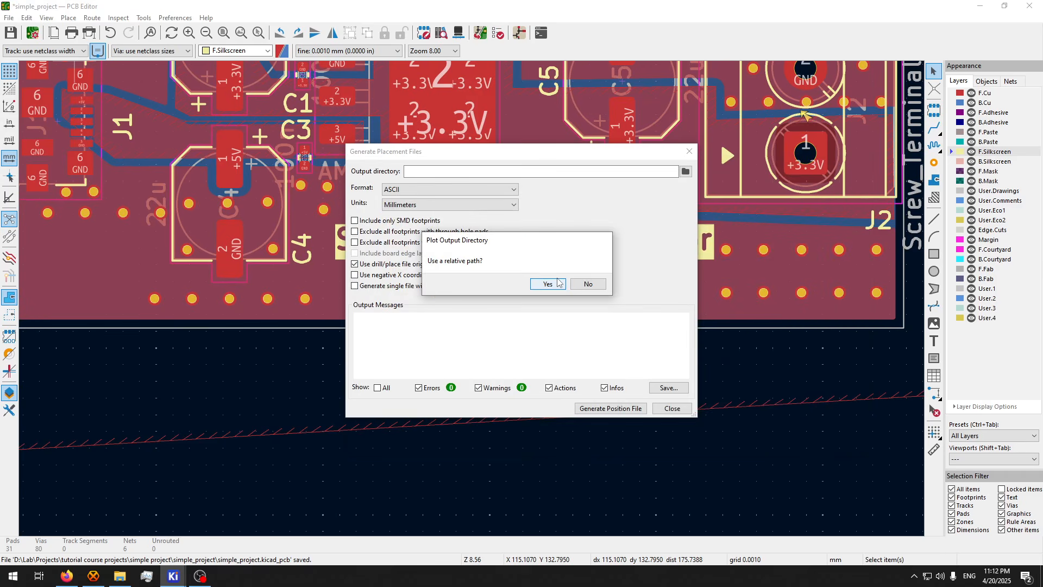
click(588, 284)
- Set the placement output directory to the simple_project folder with a relative path and generate the position files
click(686, 172)
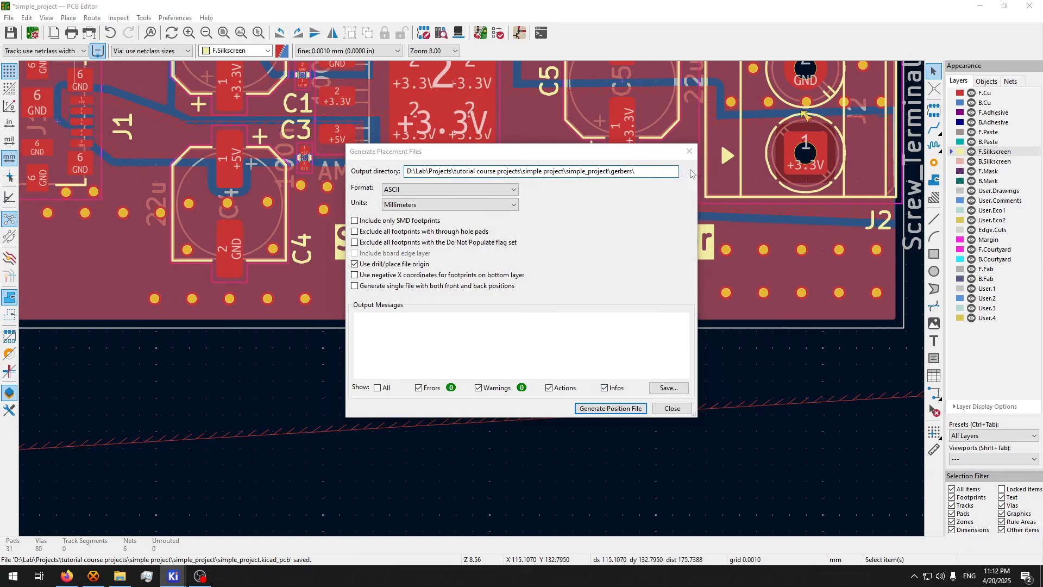
click(641, 188)
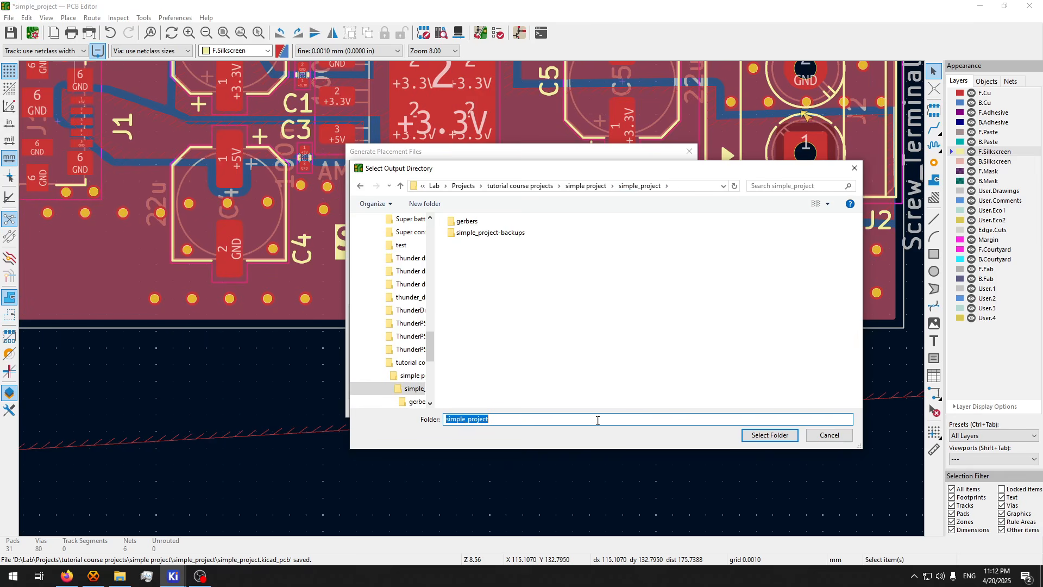
click(770, 435)
click(549, 284)
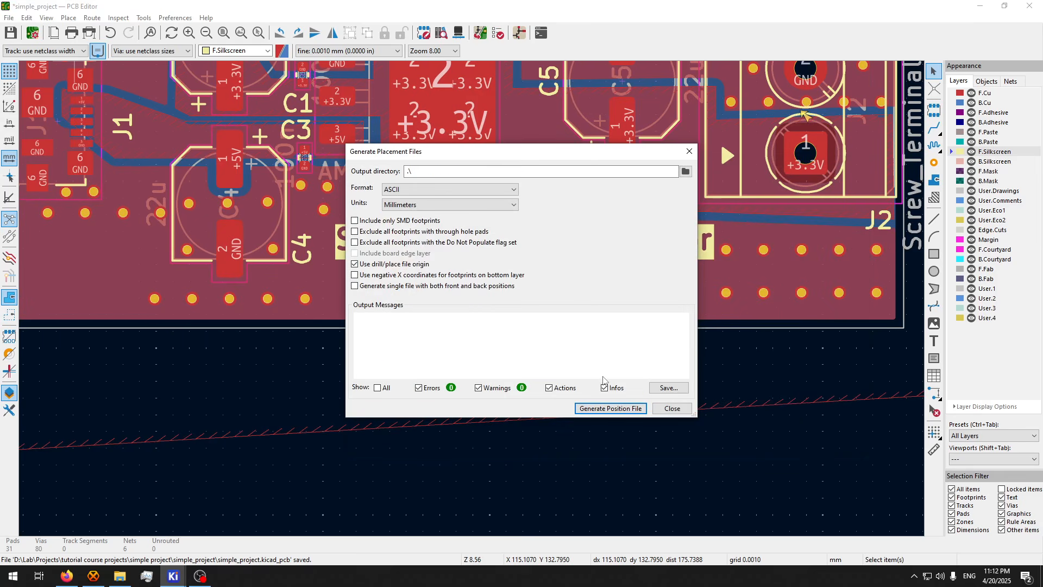
click(622, 407)
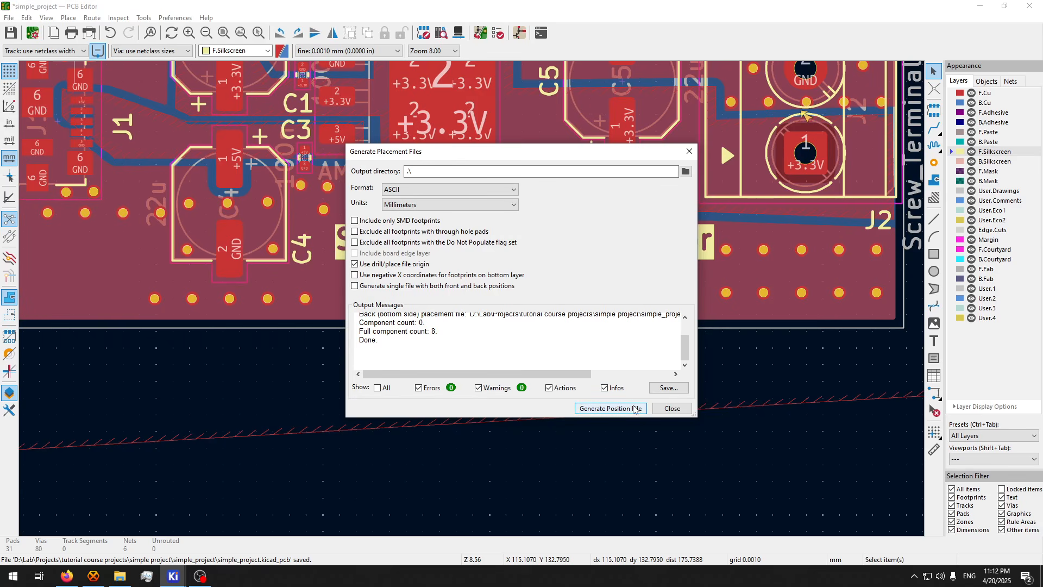
click(668, 411)
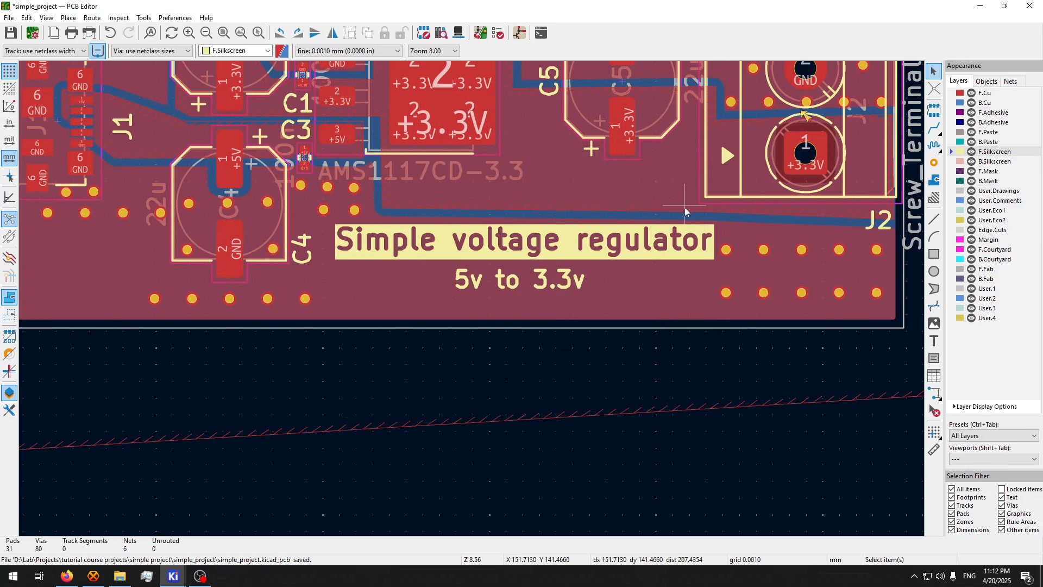
middle_drag(685, 210, 661, 365)
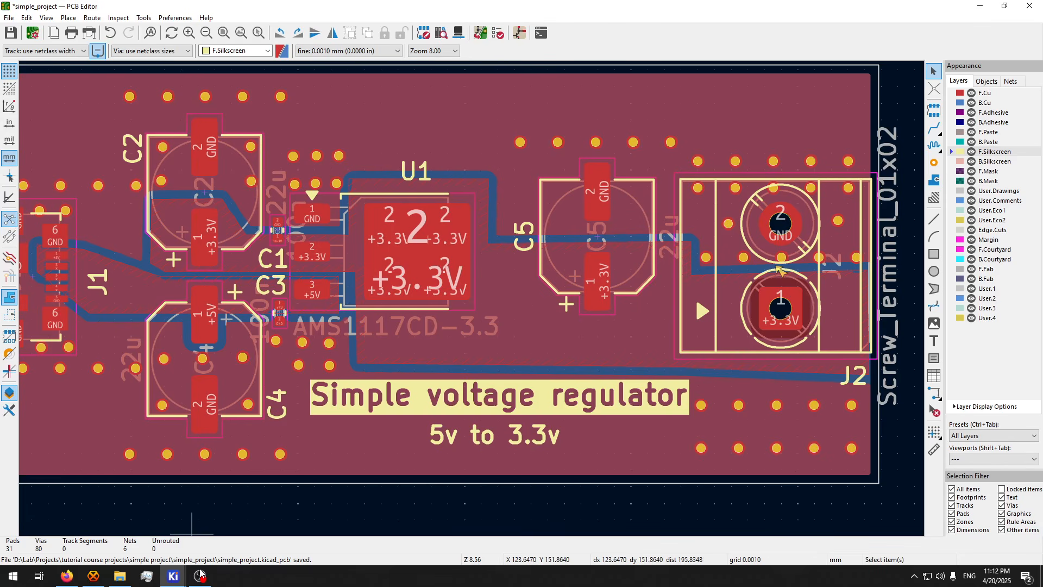
click(146, 576)
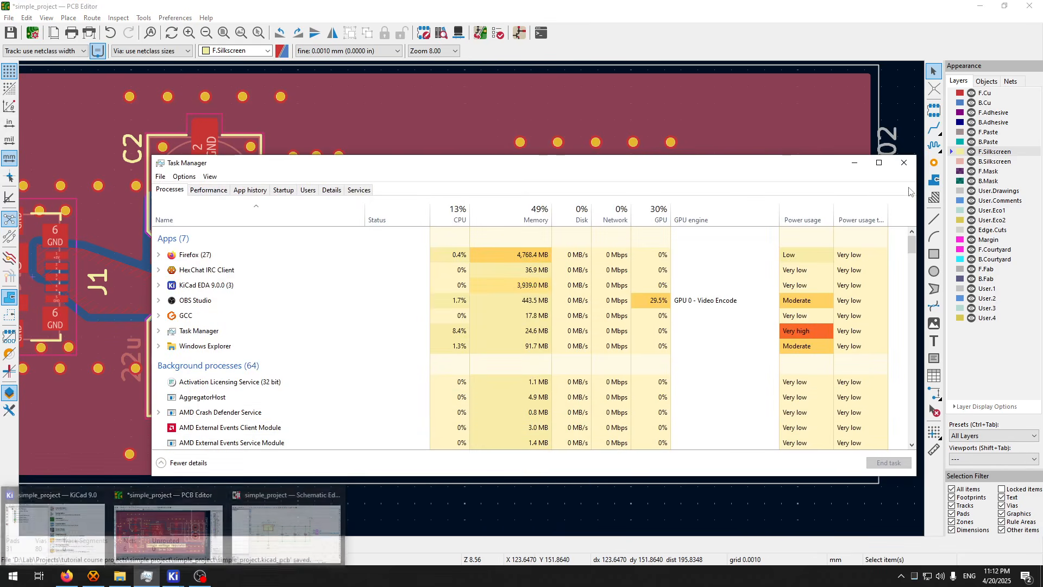
click(158, 580)
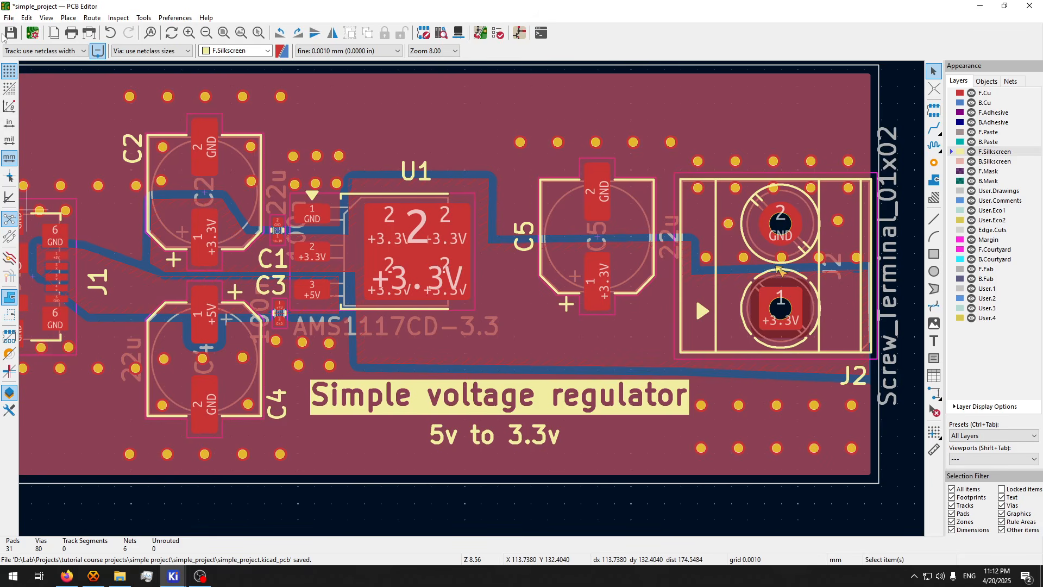
- Save the board and export its bill of materials as the CSV file simple_project_bom in the simple_project folder
click(10, 18)
click(14, 52)
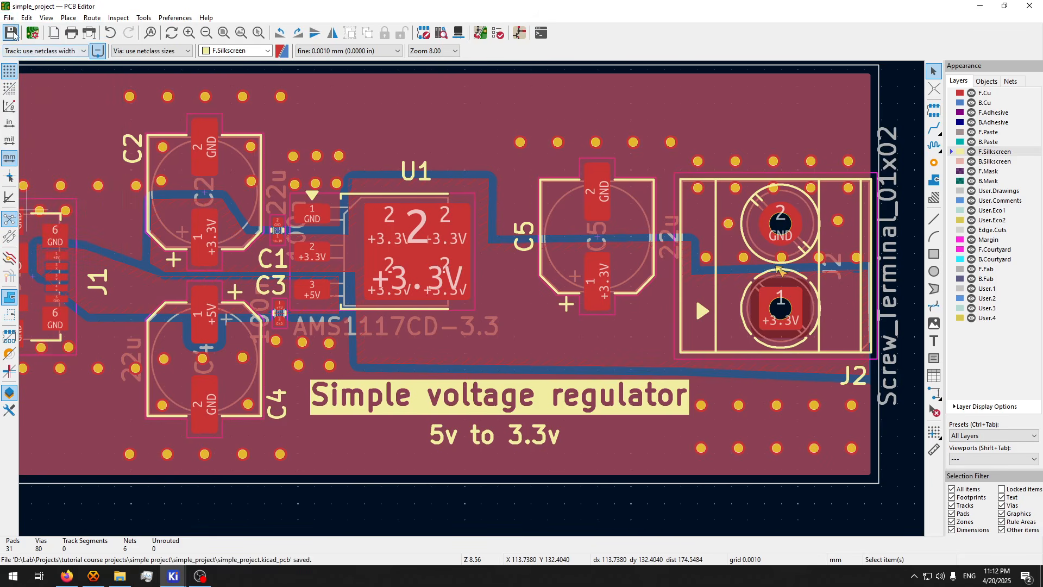
click(9, 18)
mouse_move(77, 163)
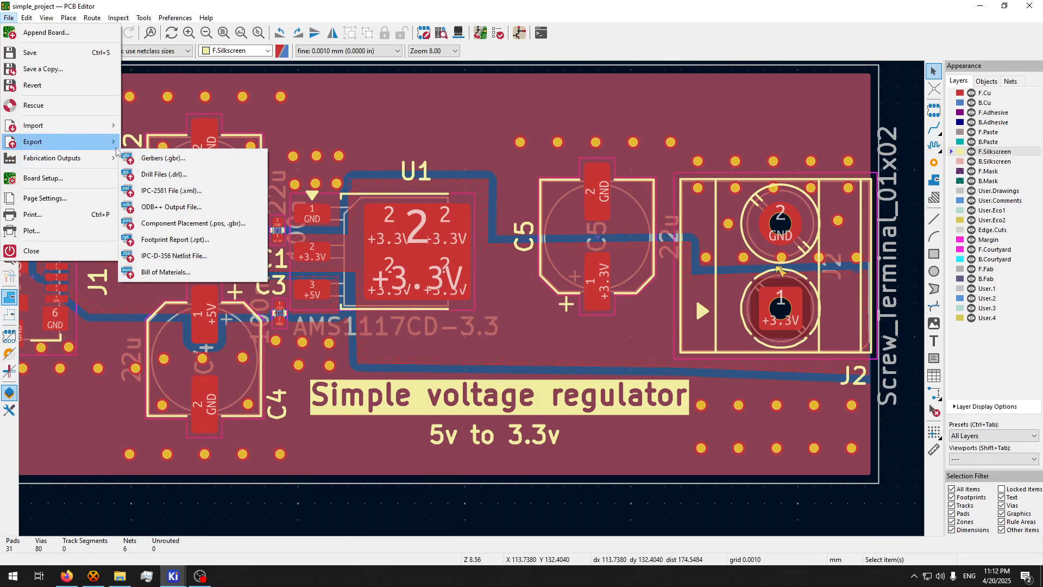
mouse_move(89, 142)
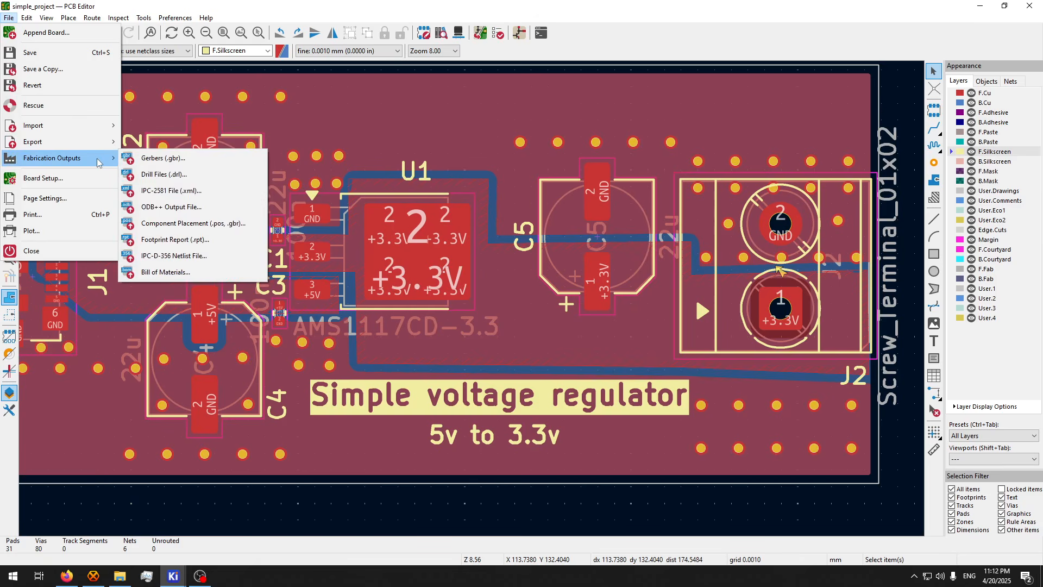
click(178, 273)
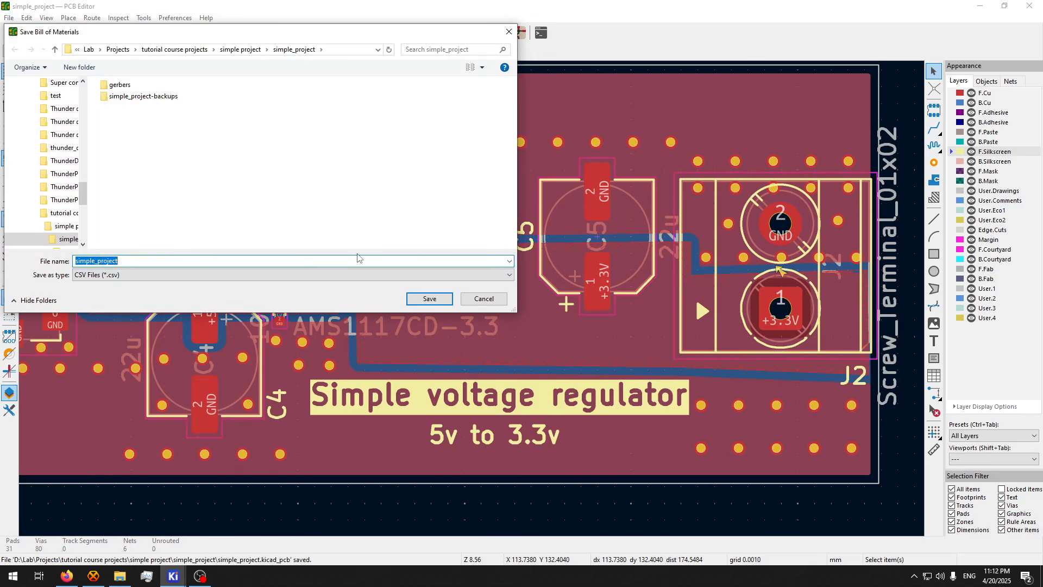
click(377, 263)
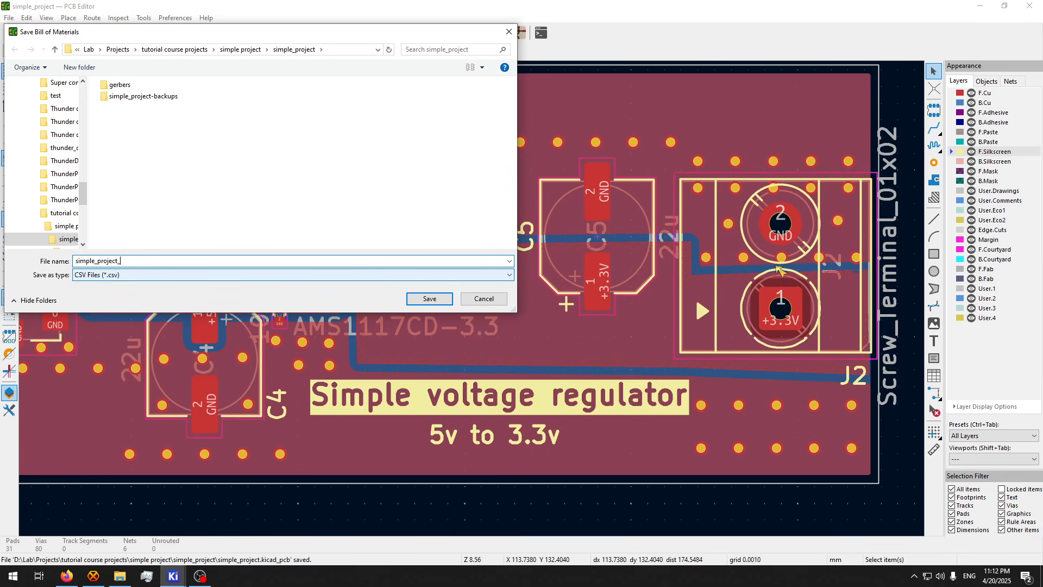
click(390, 275)
click(390, 283)
click(428, 299)
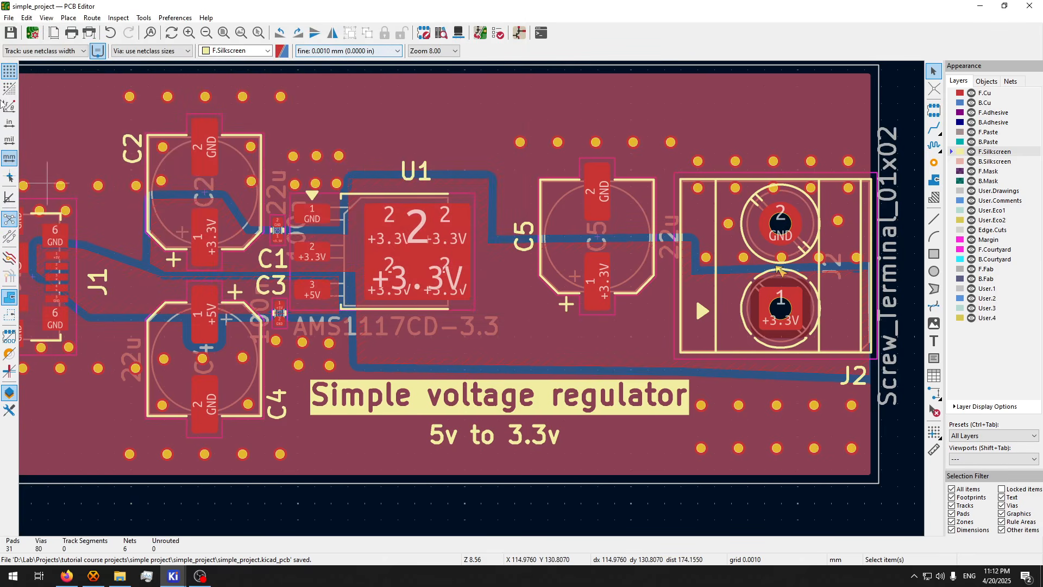
- Switch to File Explorer and open simple_project_bom from the simple_project folder under D:\Lab\Projects\tutorial course projects in a maximized Excel window
click(118, 580)
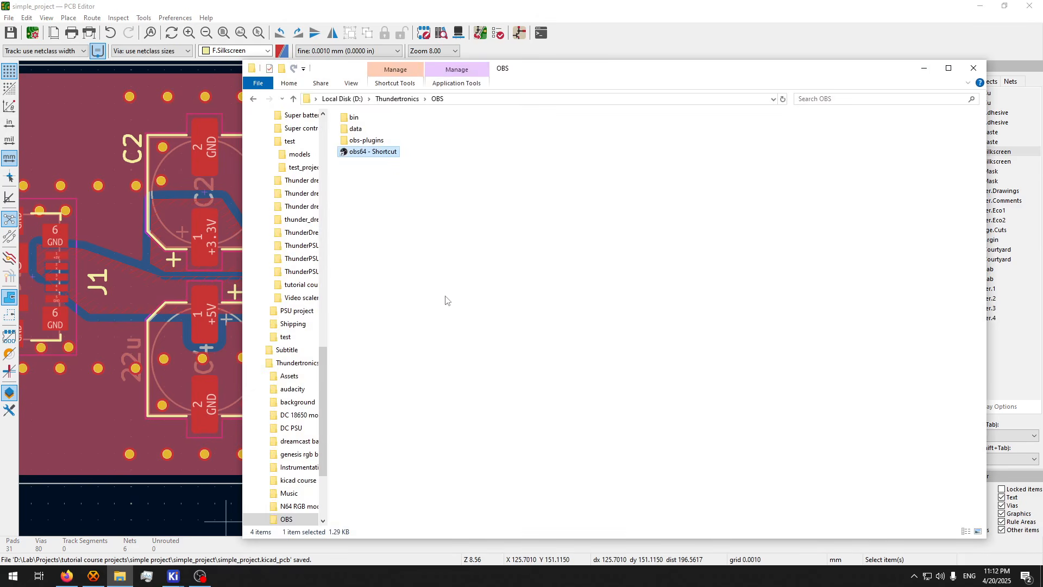
click(343, 99)
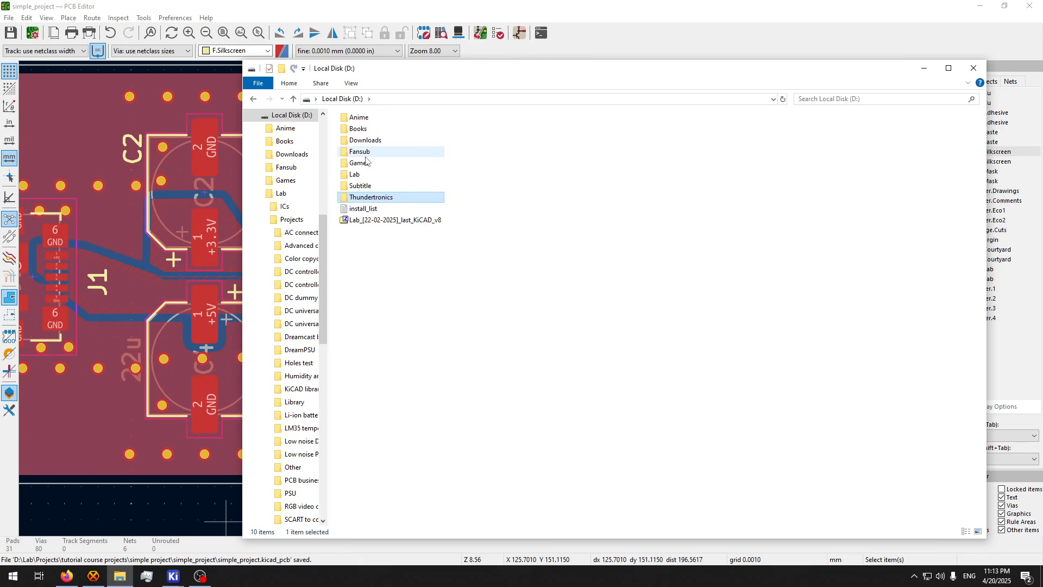
double_click(350, 174)
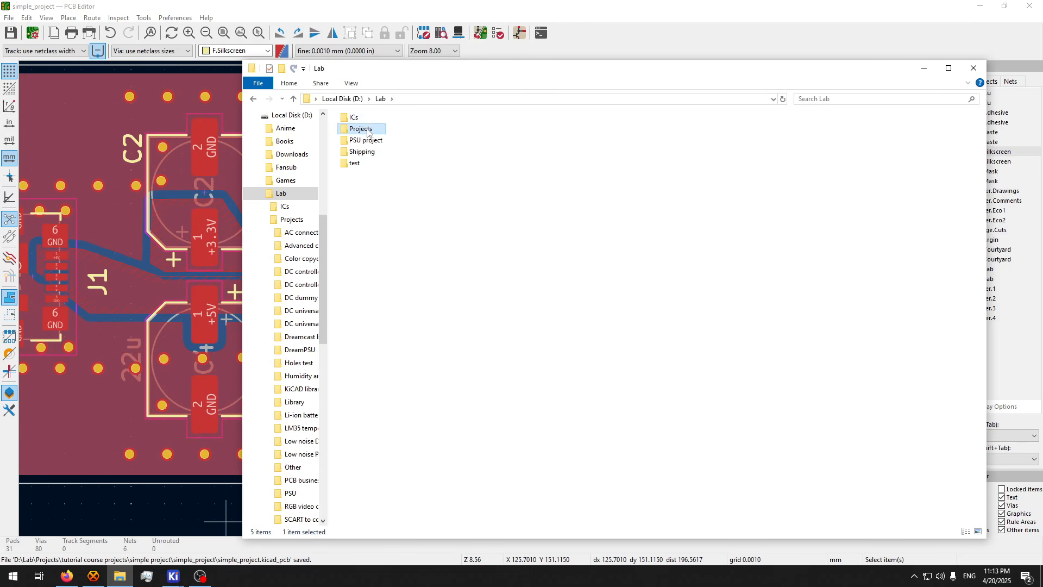
double_click(361, 128)
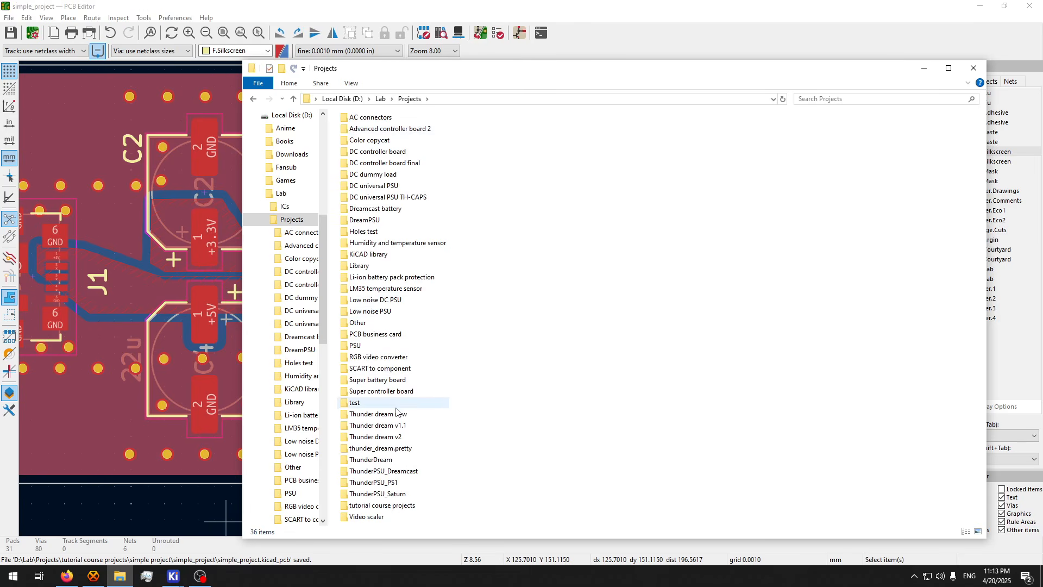
double_click(383, 505)
double_click(367, 118)
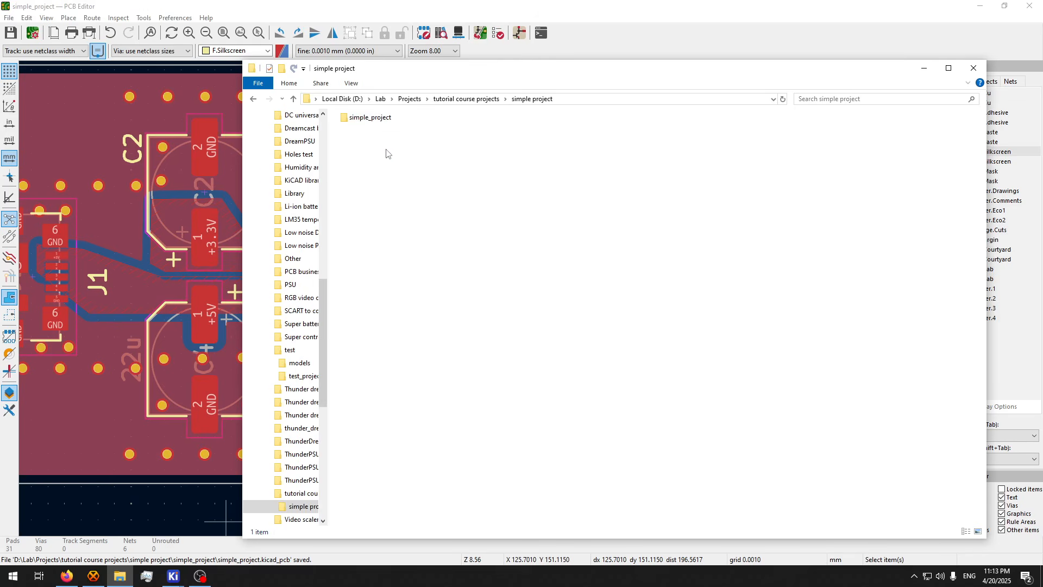
double_click(377, 117)
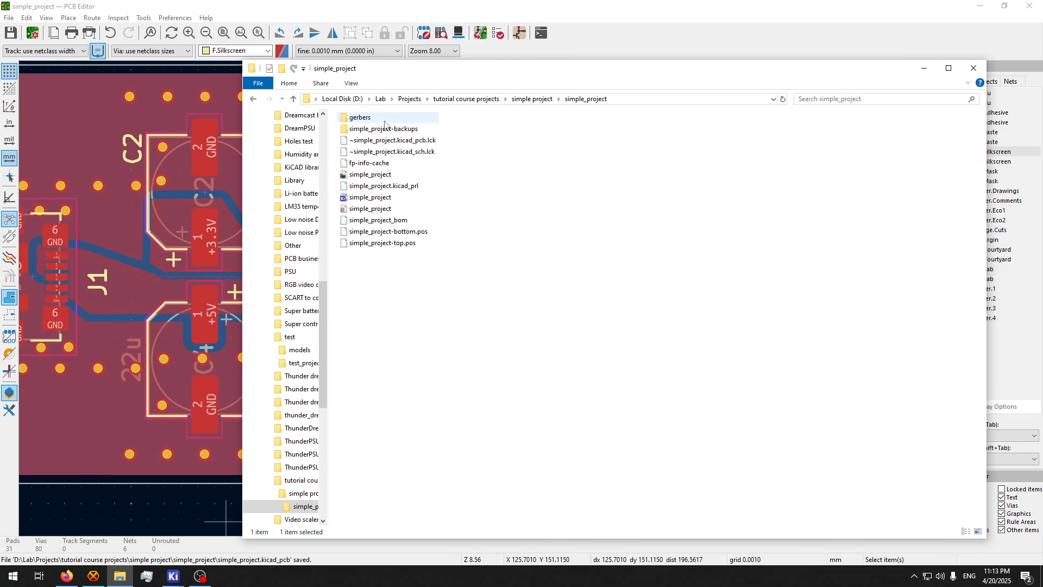
double_click(379, 222)
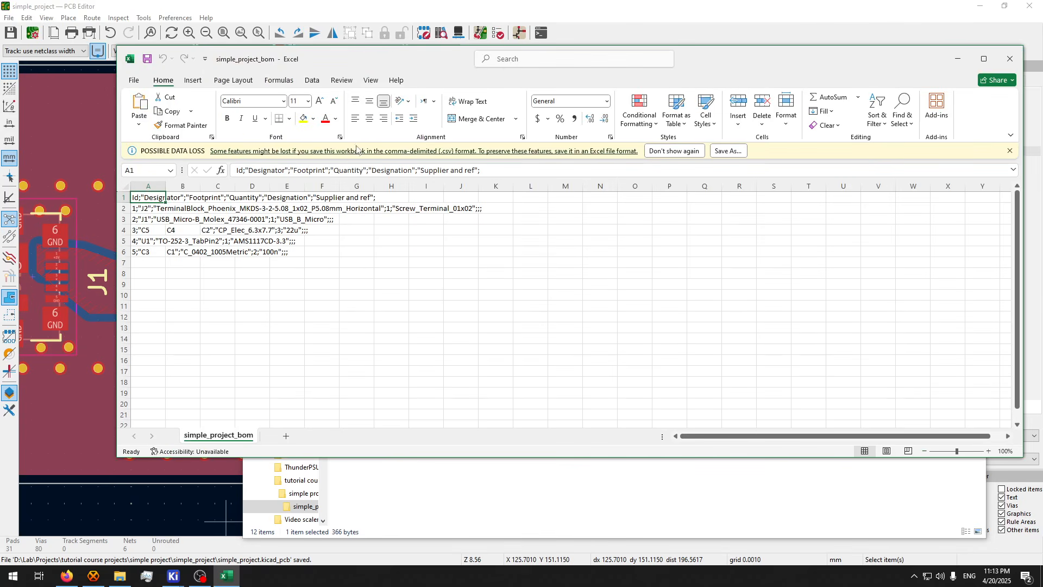
click(984, 59)
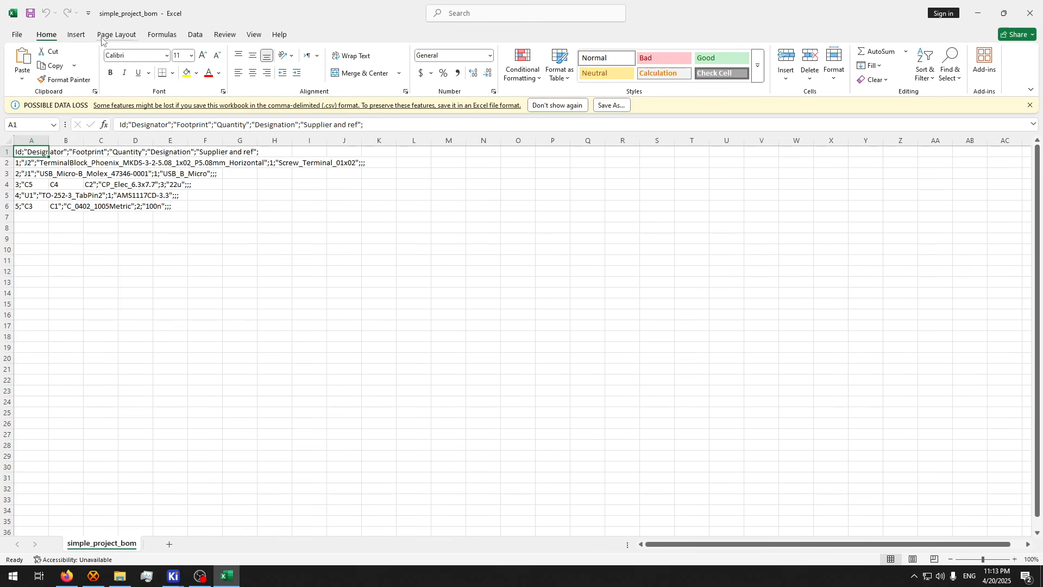
click(379, 249)
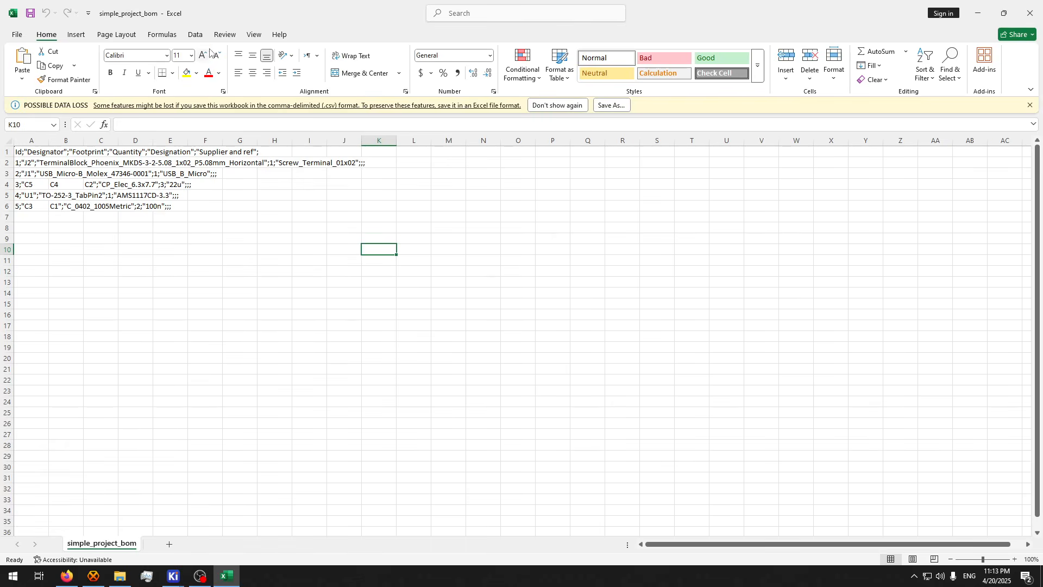
- Import the simple_project_bom CSV from the simple_project folder as a table on a new sheet and widen its Id column
click(195, 34)
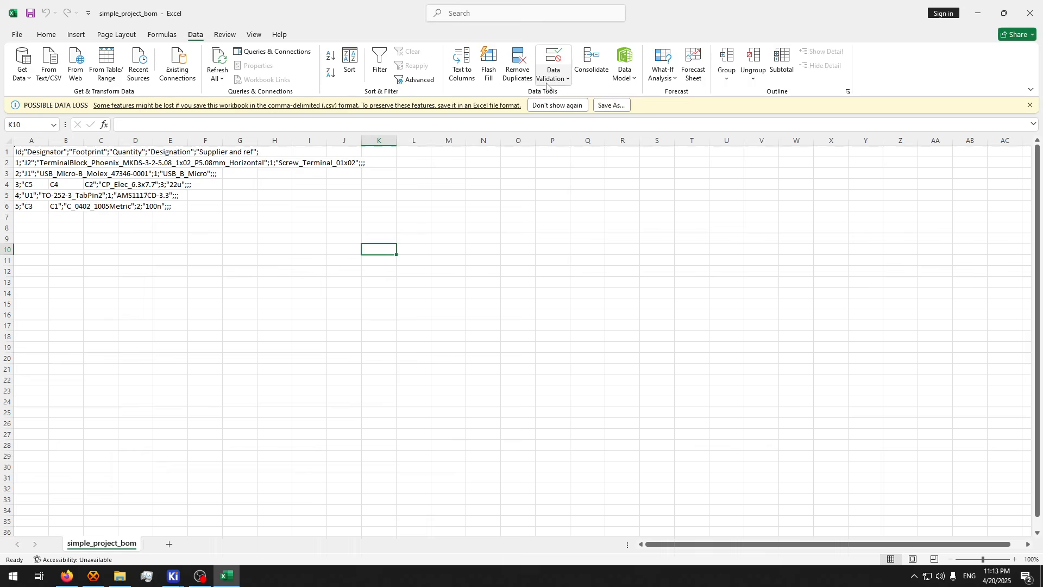
click(50, 68)
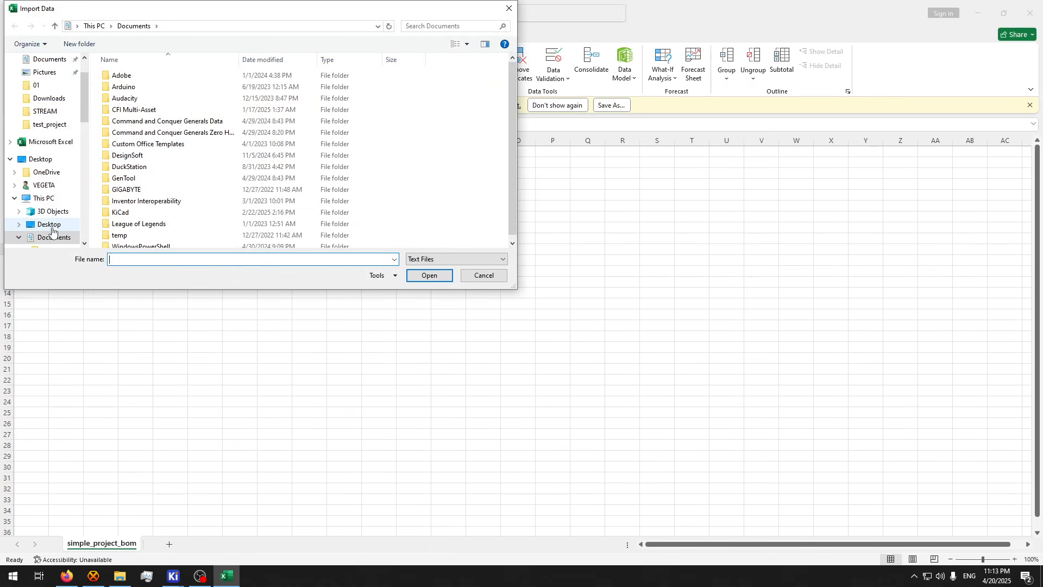
scroll(52, 231, down, 8)
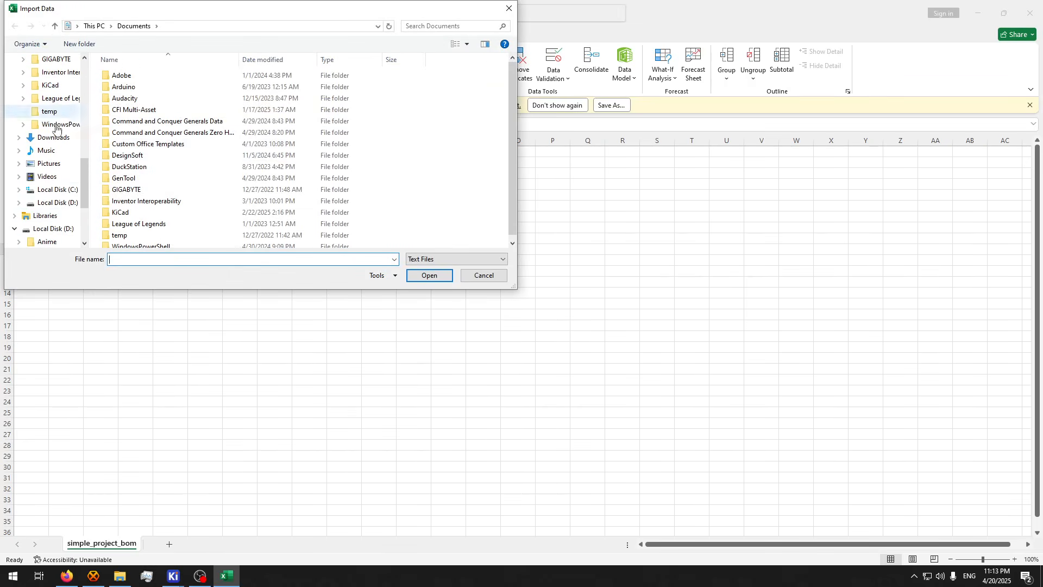
click(55, 202)
double_click(159, 133)
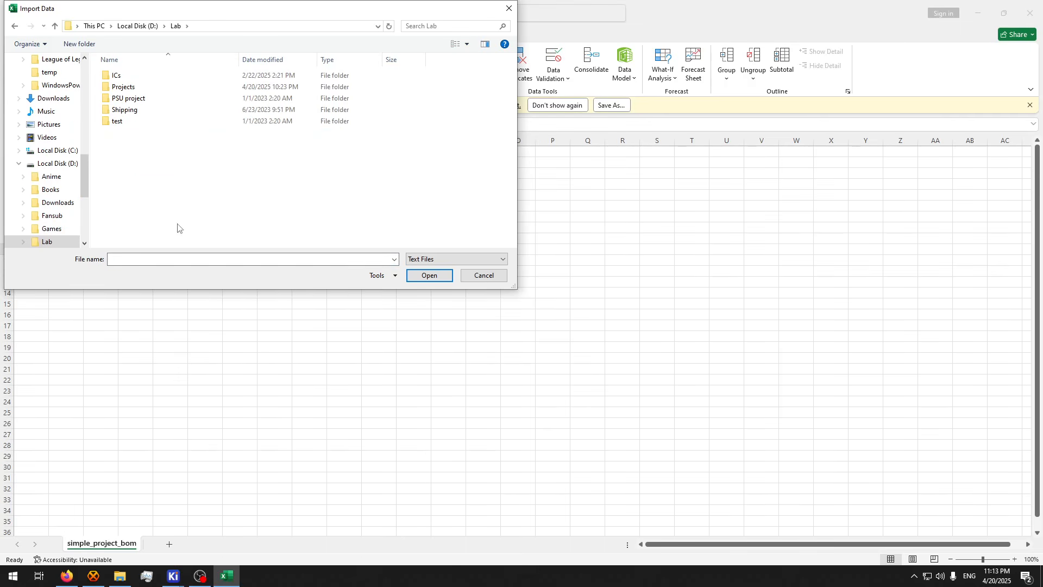
double_click(130, 87)
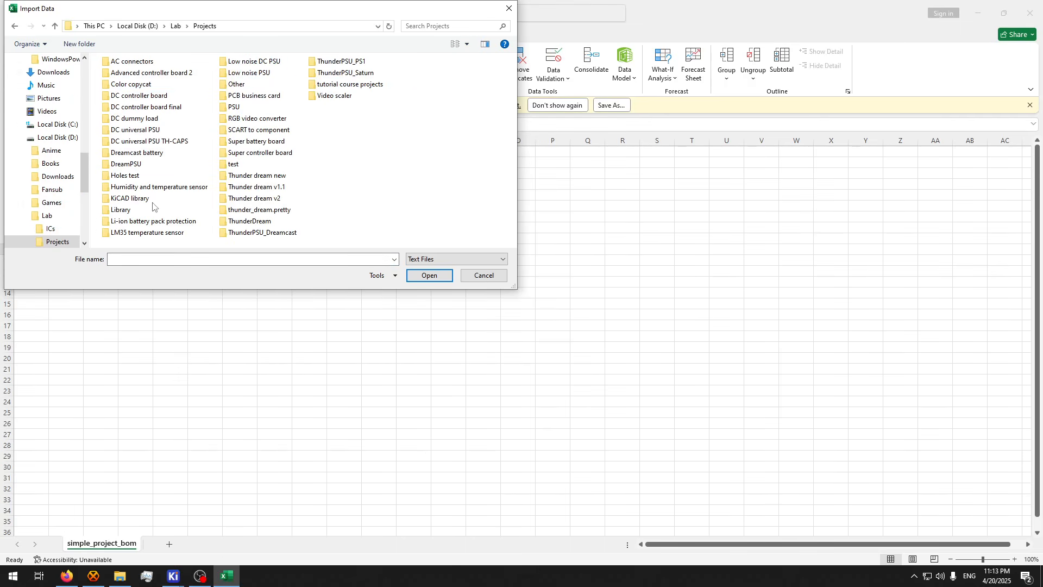
double_click(348, 84)
double_click(134, 62)
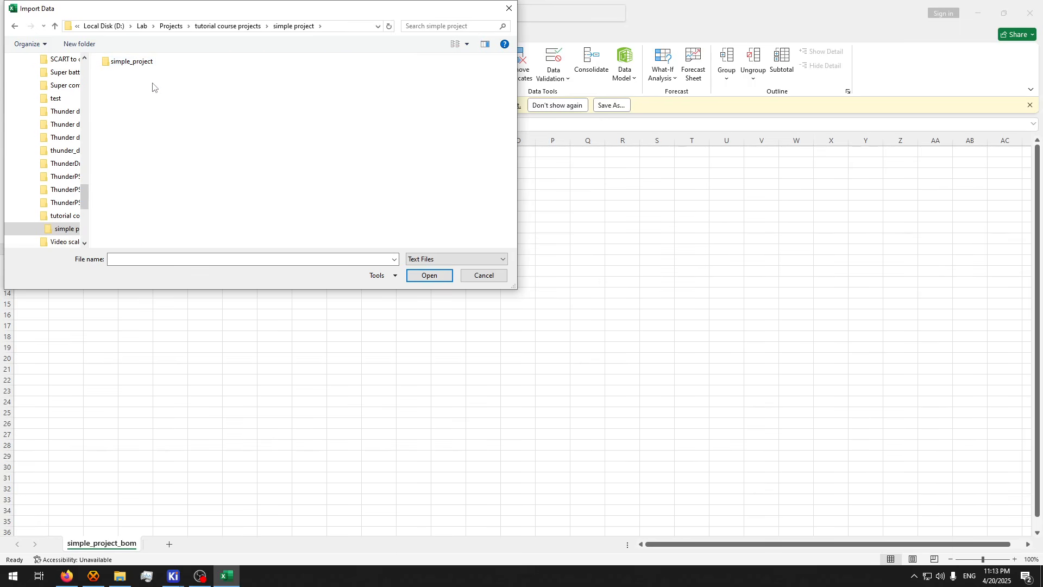
double_click(148, 64)
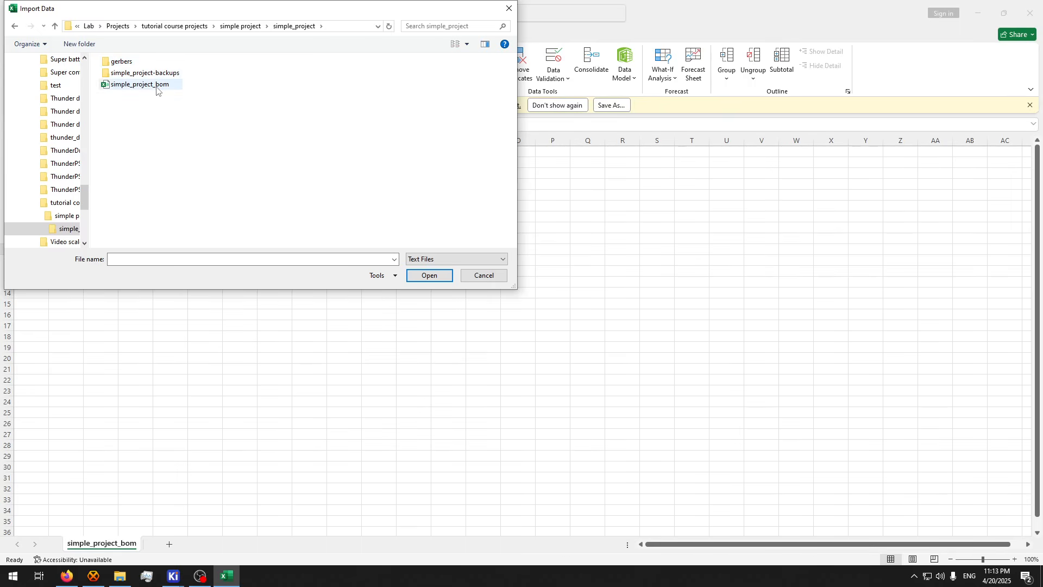
double_click(155, 84)
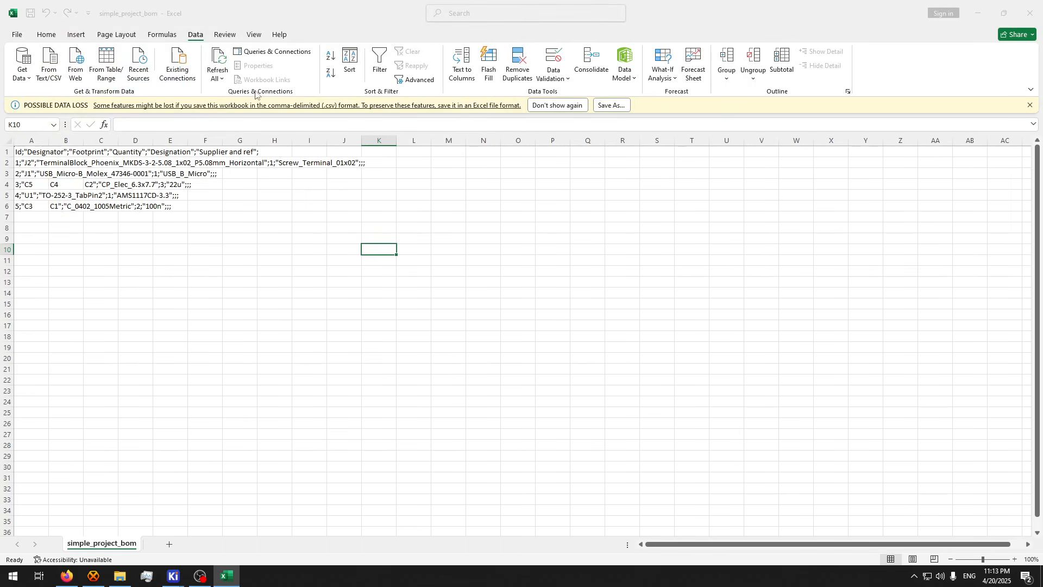
click(624, 438)
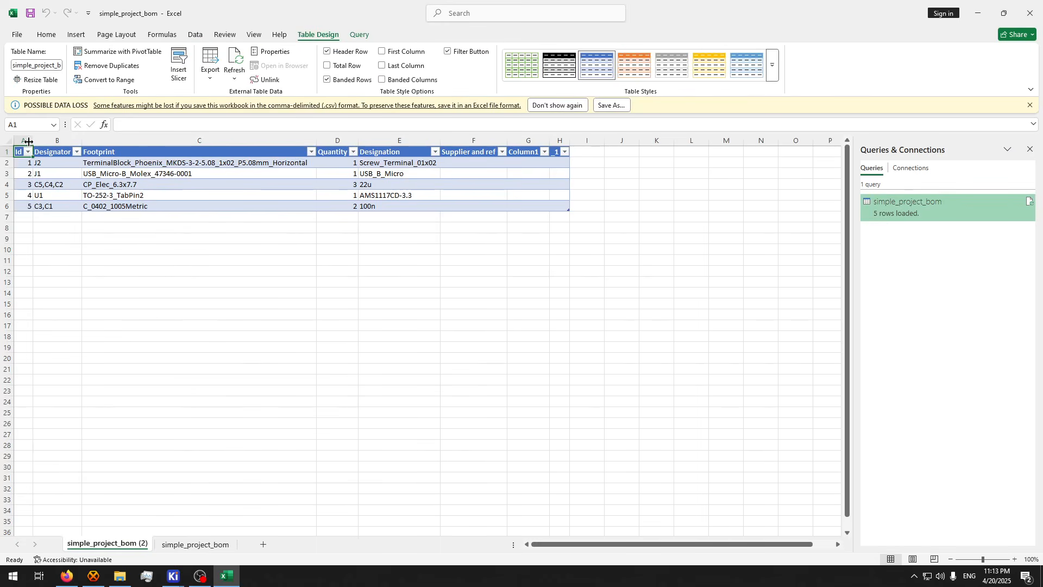
drag(33, 142, 64, 142)
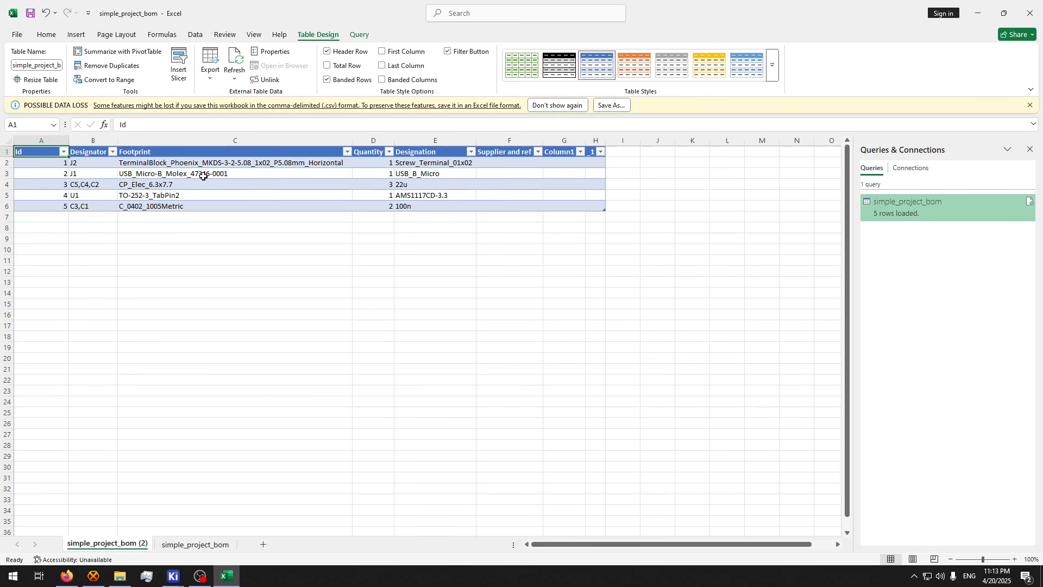
- Save the file as an Excel Workbook named simple_project_bom_complete in the simple_project folder
click(20, 34)
click(48, 179)
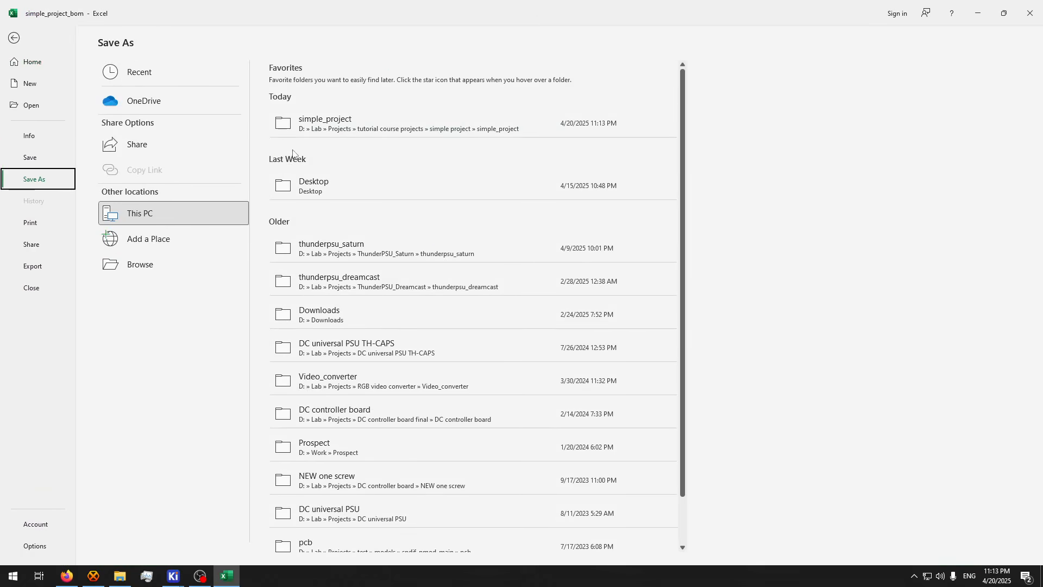
click(373, 133)
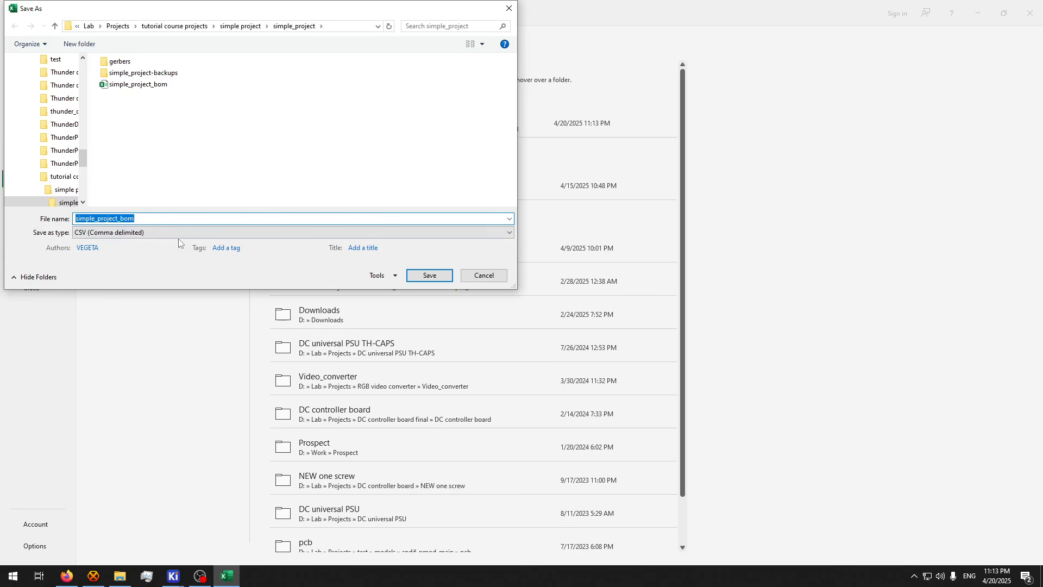
click(186, 233)
click(184, 244)
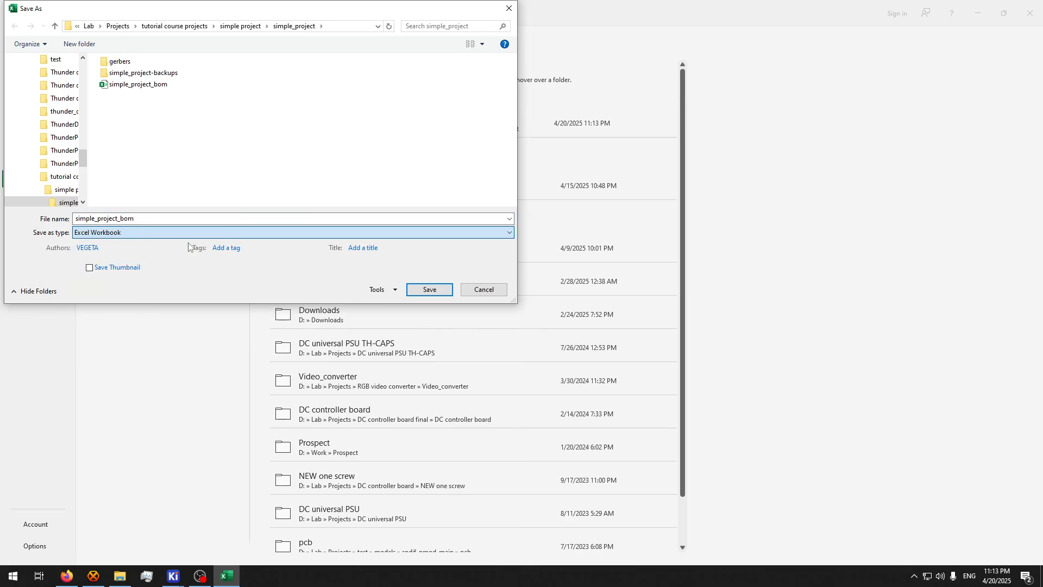
click(211, 216)
click(215, 216)
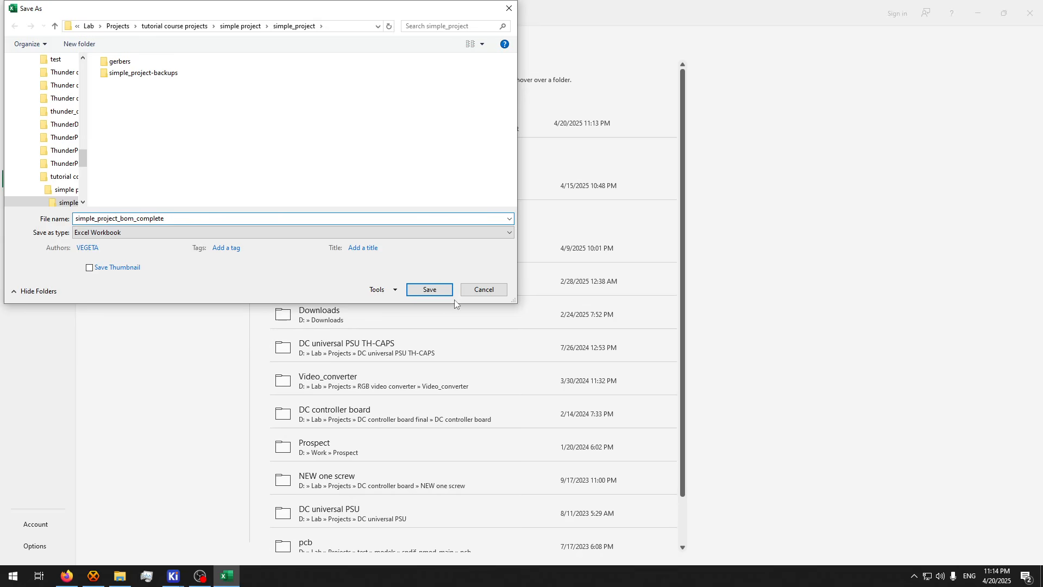
click(439, 292)
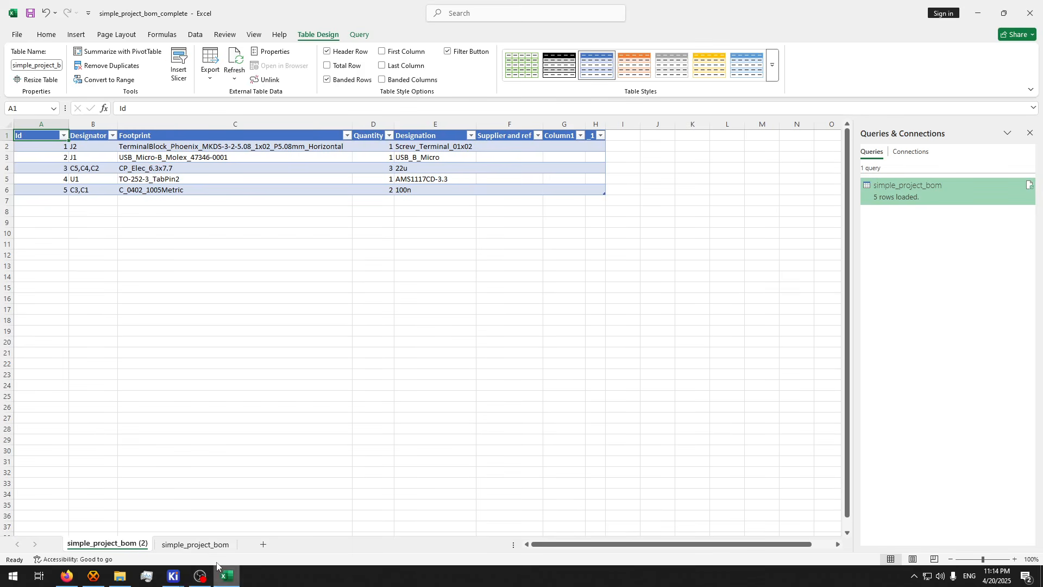
- Delete the original simple_project_bom sheet holding the unsplit CSV text
click(218, 546)
right_click(221, 537)
right_click(211, 540)
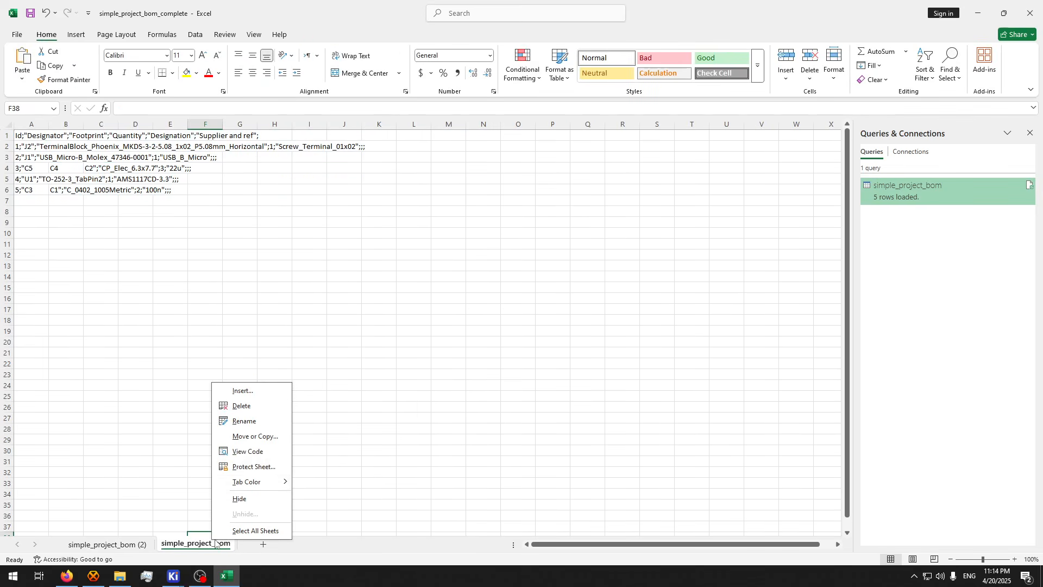
click(260, 408)
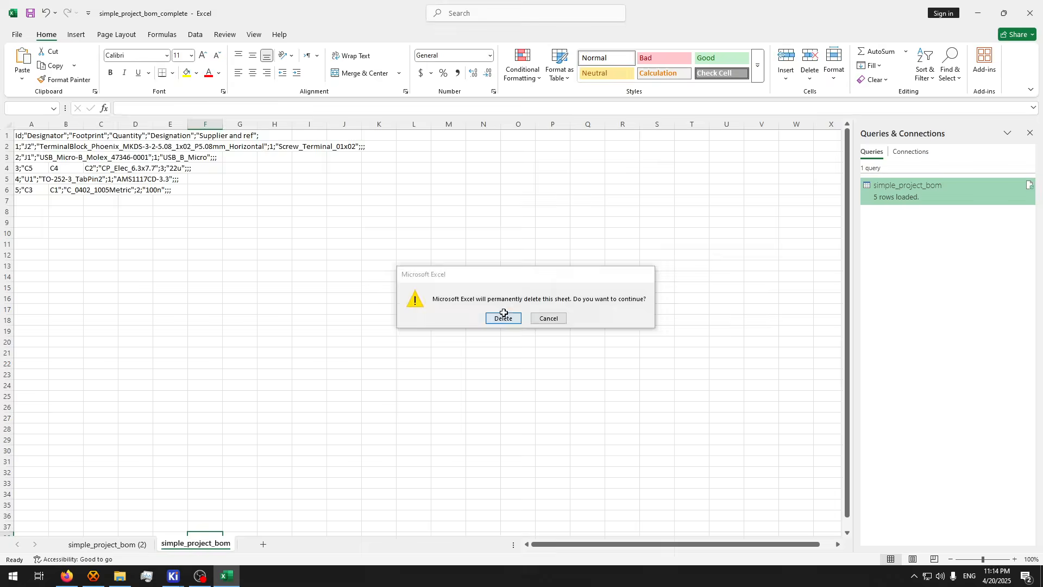
click(501, 318)
click(346, 213)
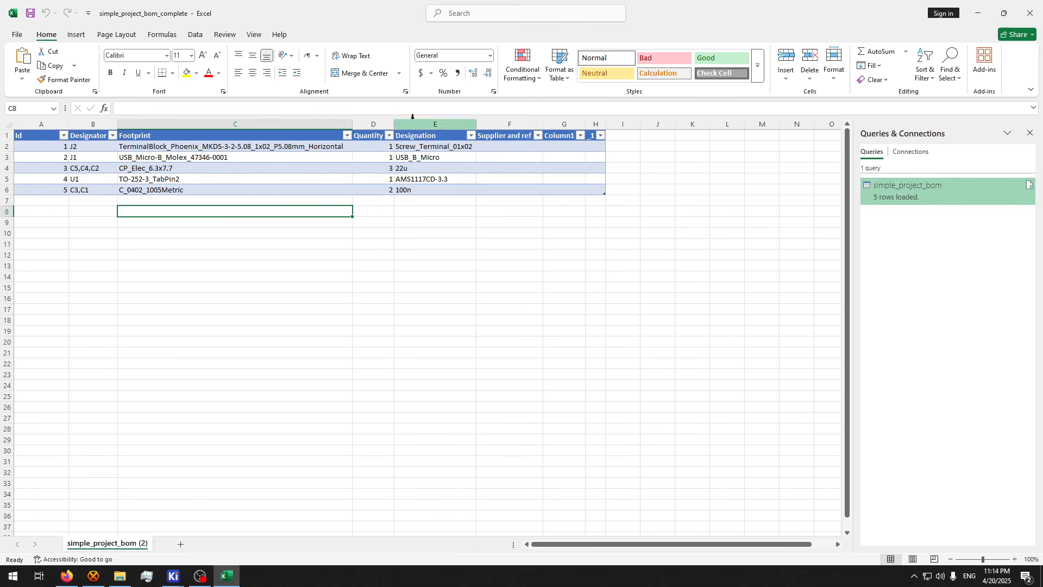
- Widen the Supplier and ref column and enter "Panasonic sssssss" in it for the C5,C4,C2 row
drag(542, 125, 558, 125)
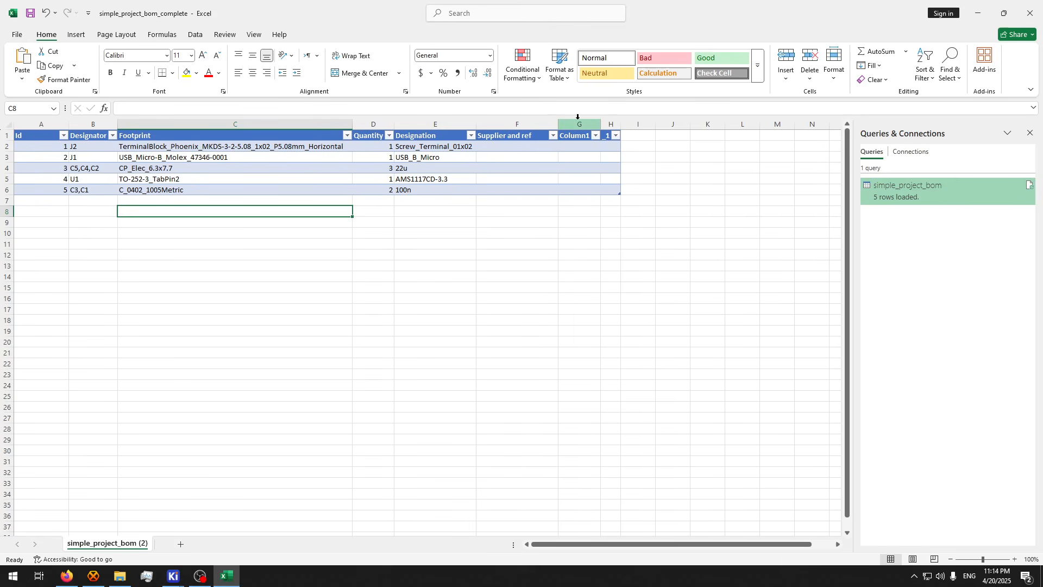
click(637, 122)
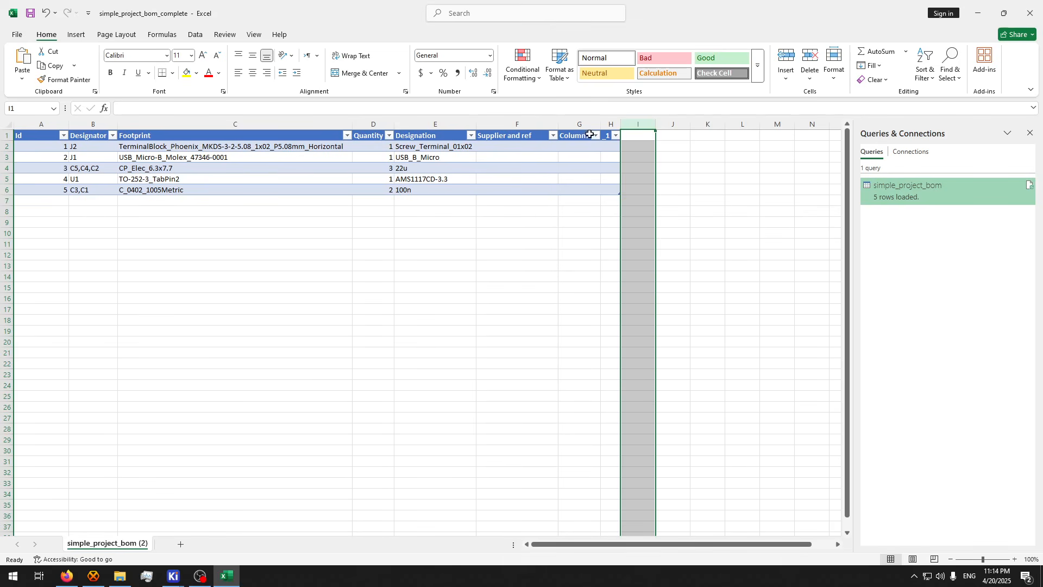
click(199, 149)
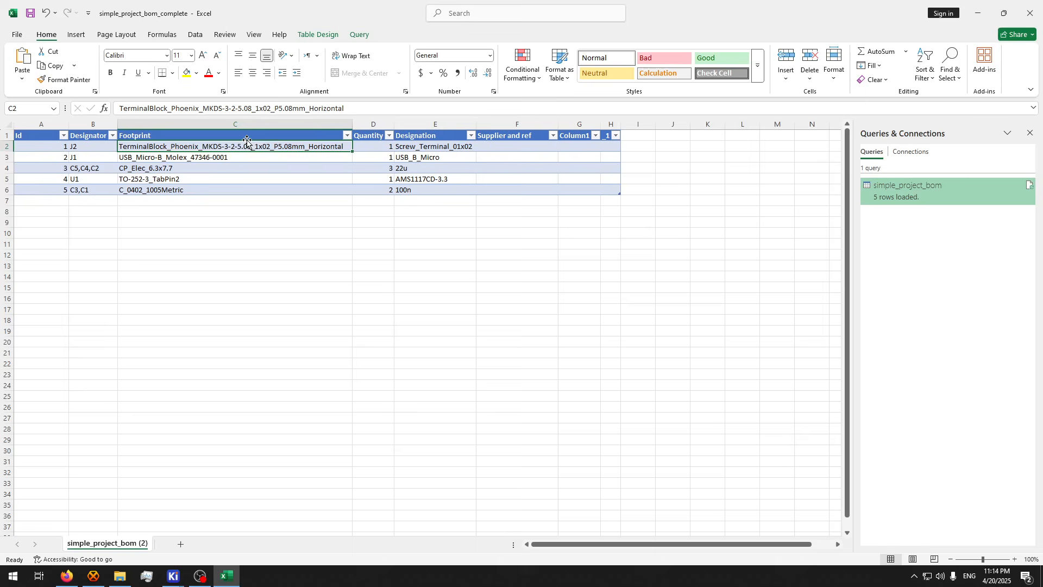
click(525, 148)
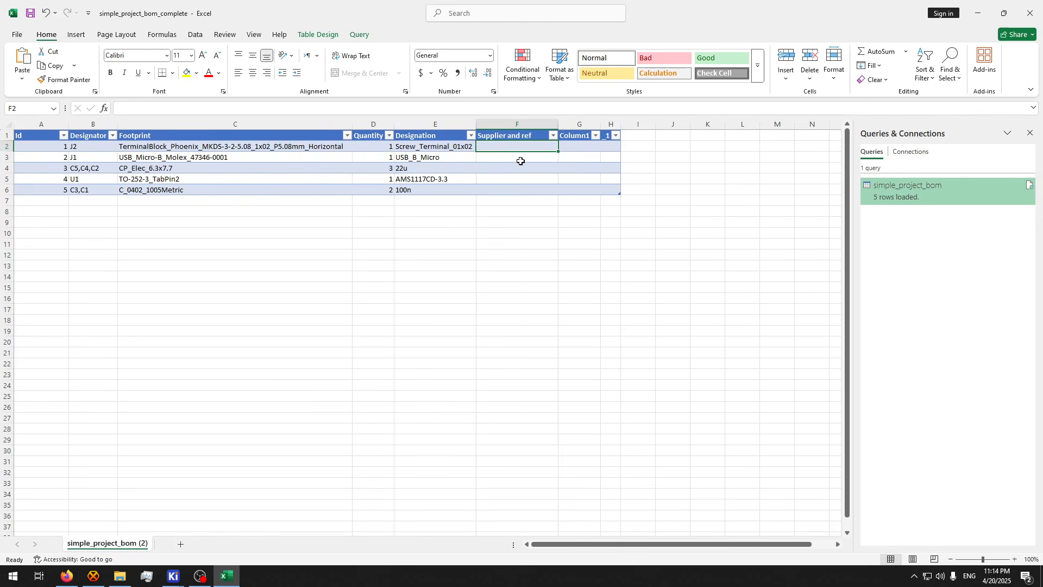
click(495, 171)
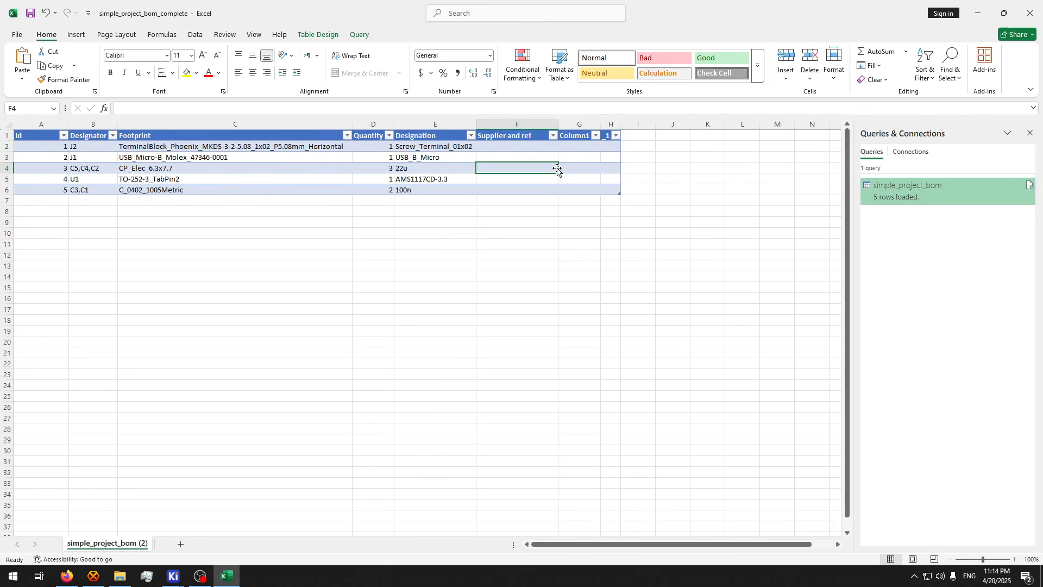
text(Panasonic sssssss)
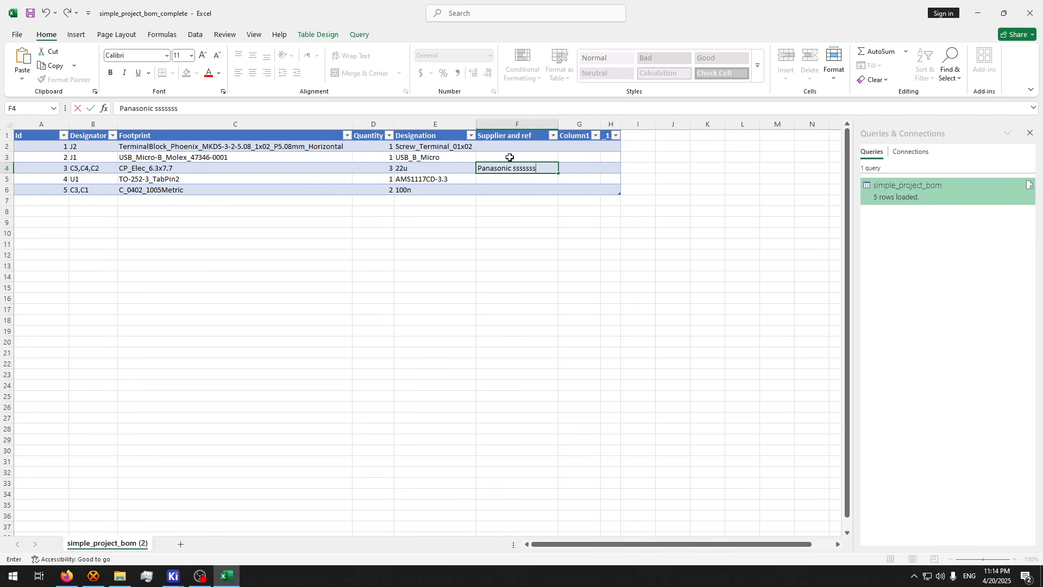
click(500, 178)
click(443, 179)
click(502, 188)
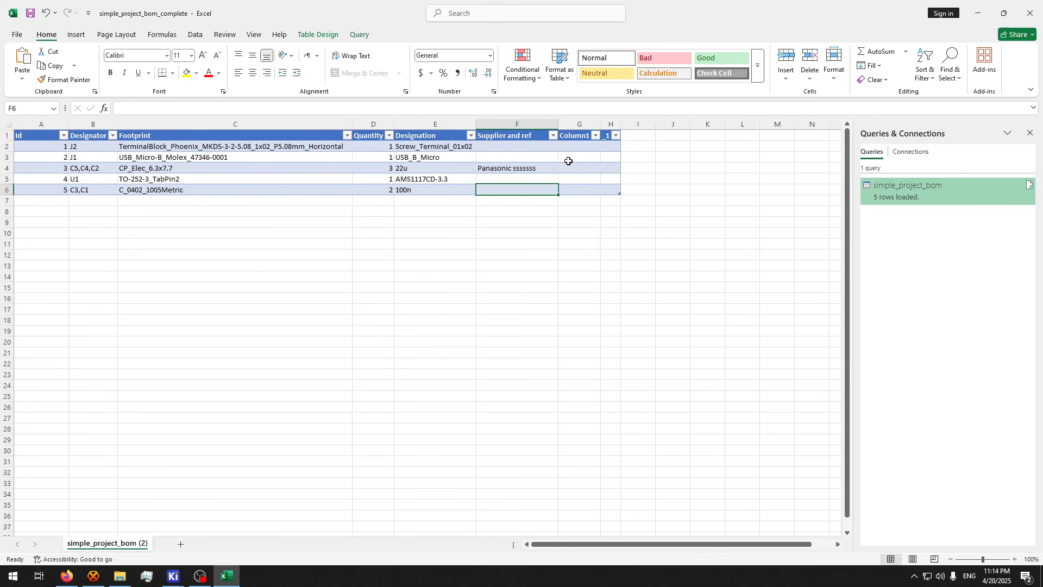
- Widen the Column1 column and rename its header as DigikeyP/N
drag(605, 125, 628, 124)
click(588, 134)
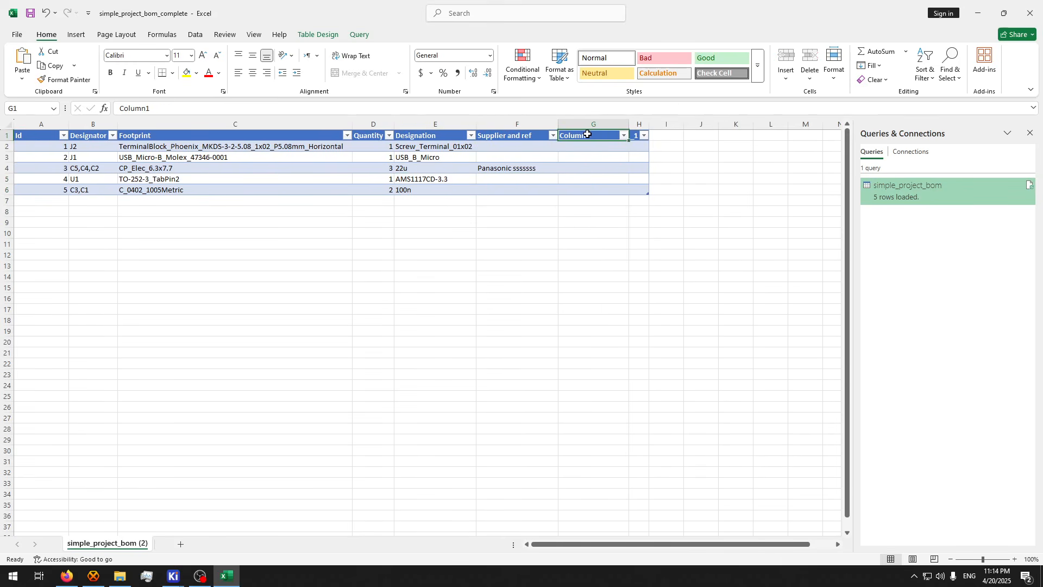
text(Supplier)
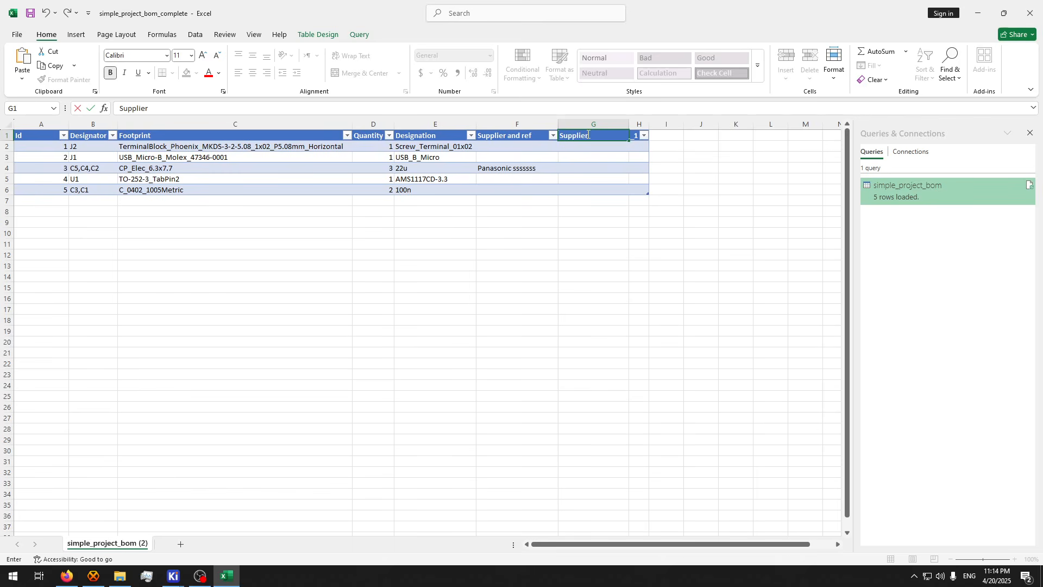
key(BackSpace)
key(BackSpace)
key(BackSpace)
key(BackSpace)
key(BackSpace)
key(BackSpace)
key(BackSpace)
text(N)
key(Tab)
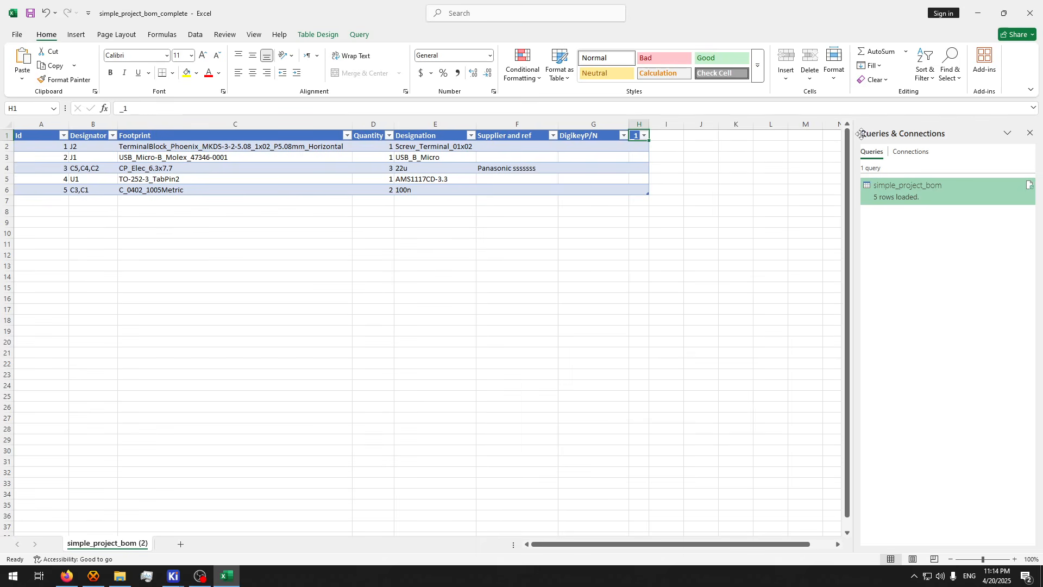
- Rename the _1 column header as LCSC P/N and widen that column to fit
text(LCSC P/N)
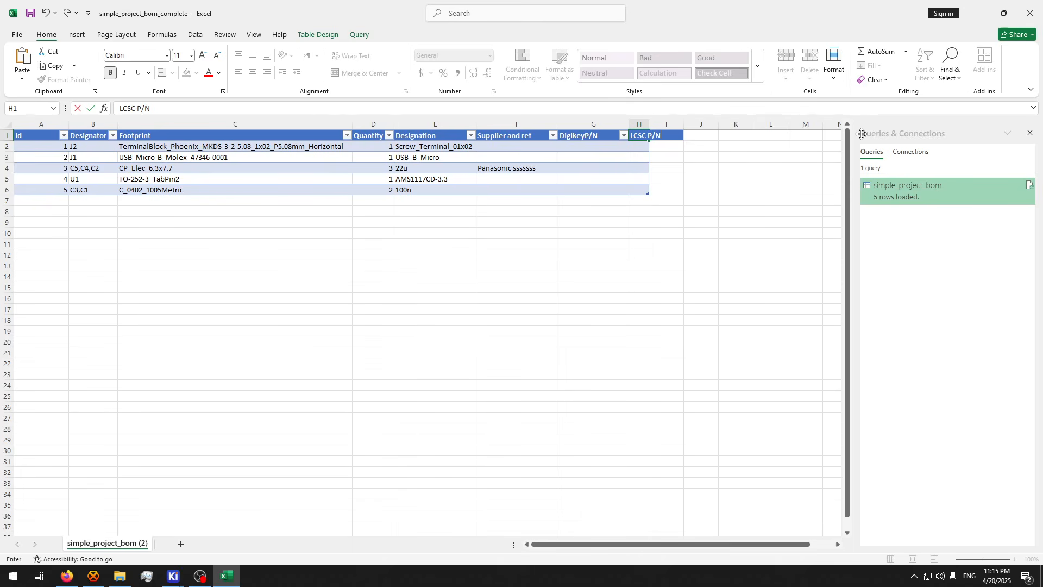
key(Return)
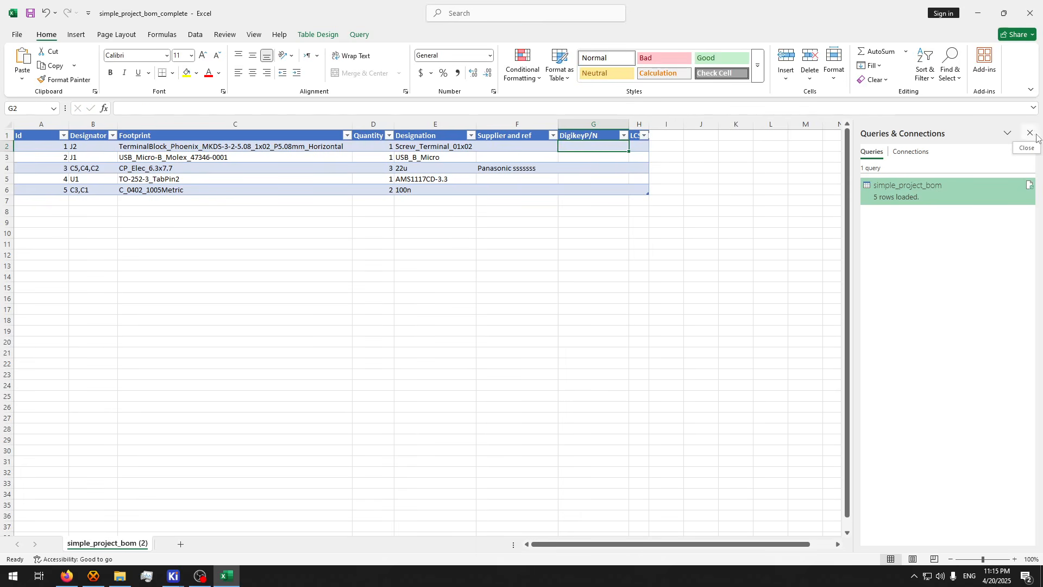
drag(653, 124, 727, 123)
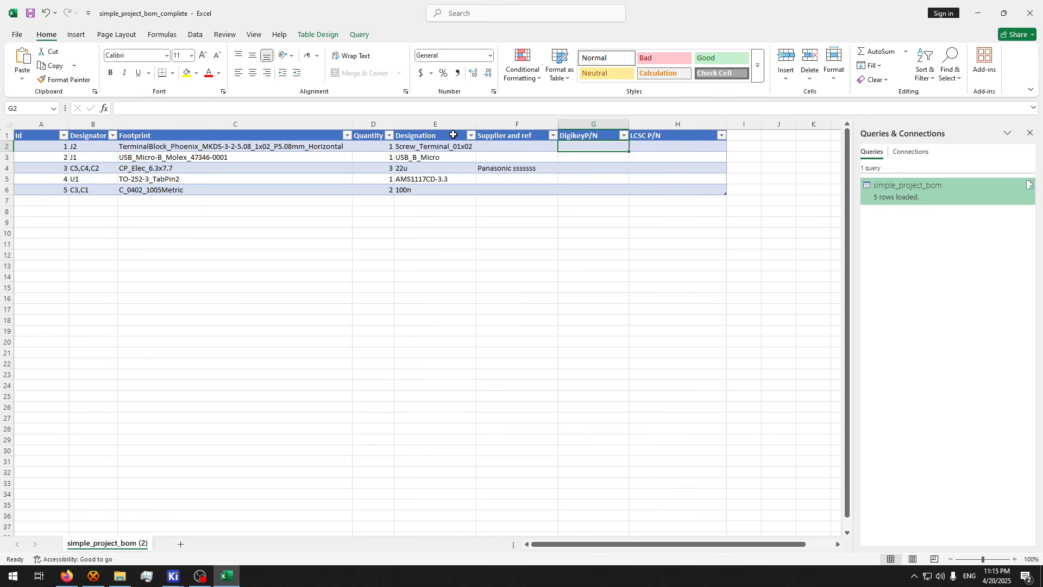
- Rename the Supplier and ref header as P/N and correct the DigikeyP/N header to Digikey P/N
click(423, 148)
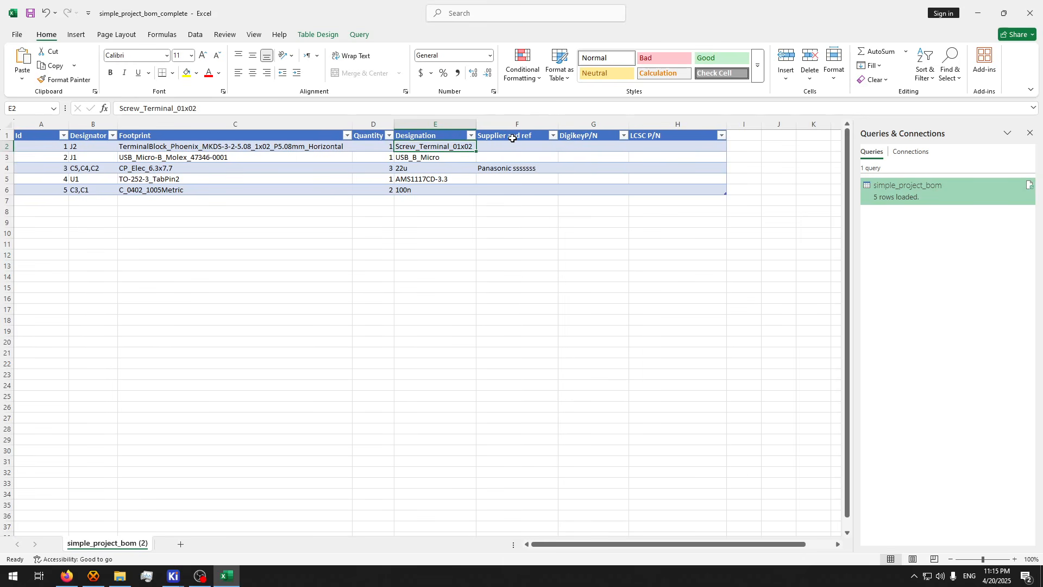
click(512, 138)
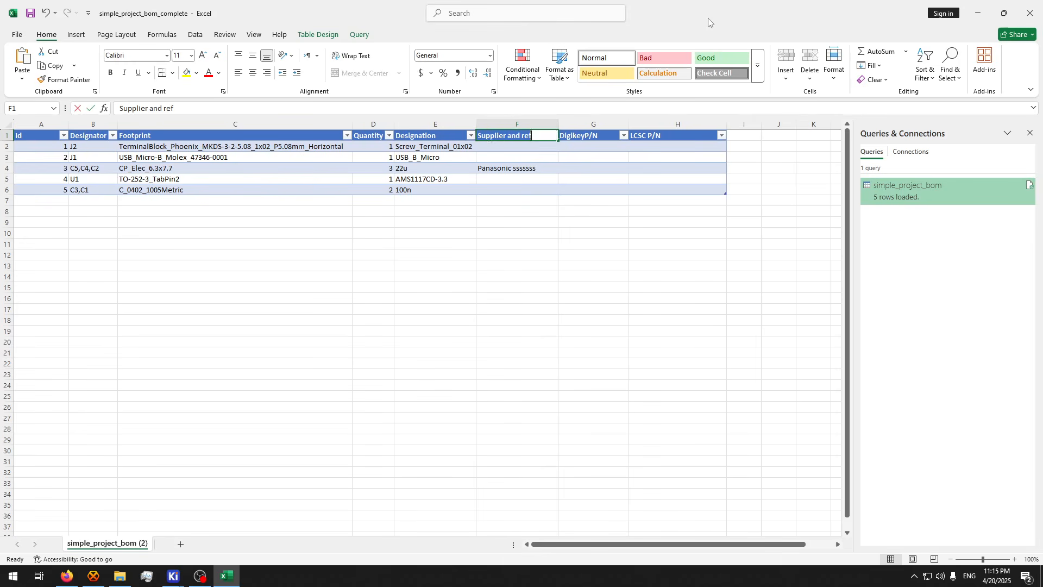
text(P/N)
key(Return)
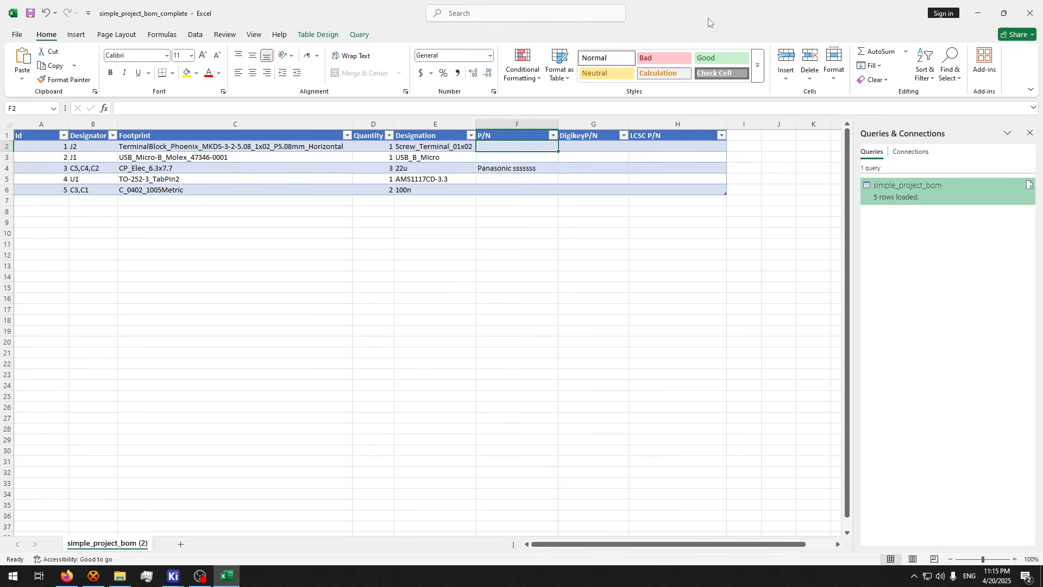
click(607, 134)
double_click(610, 134)
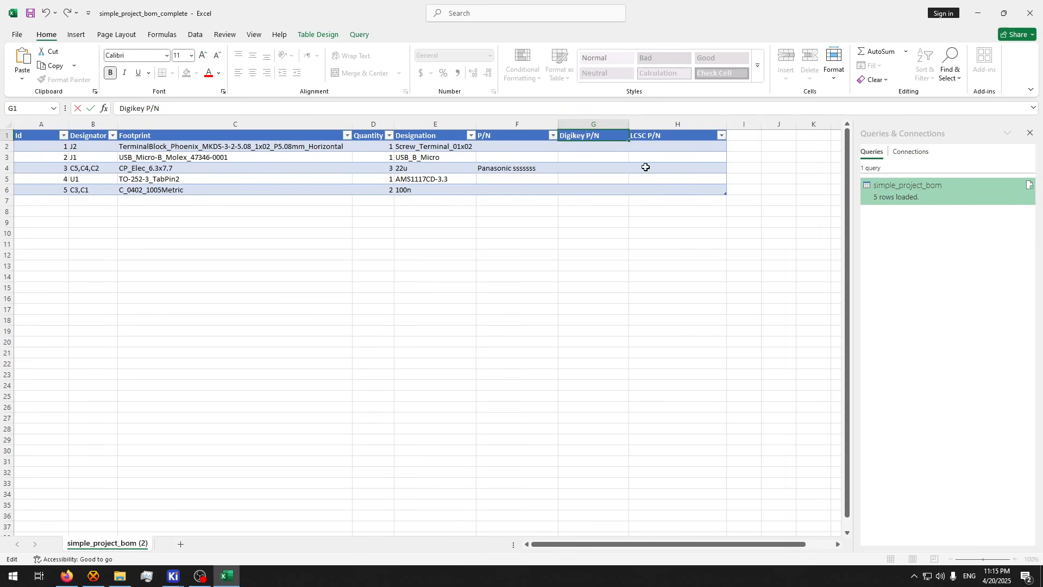
click(617, 214)
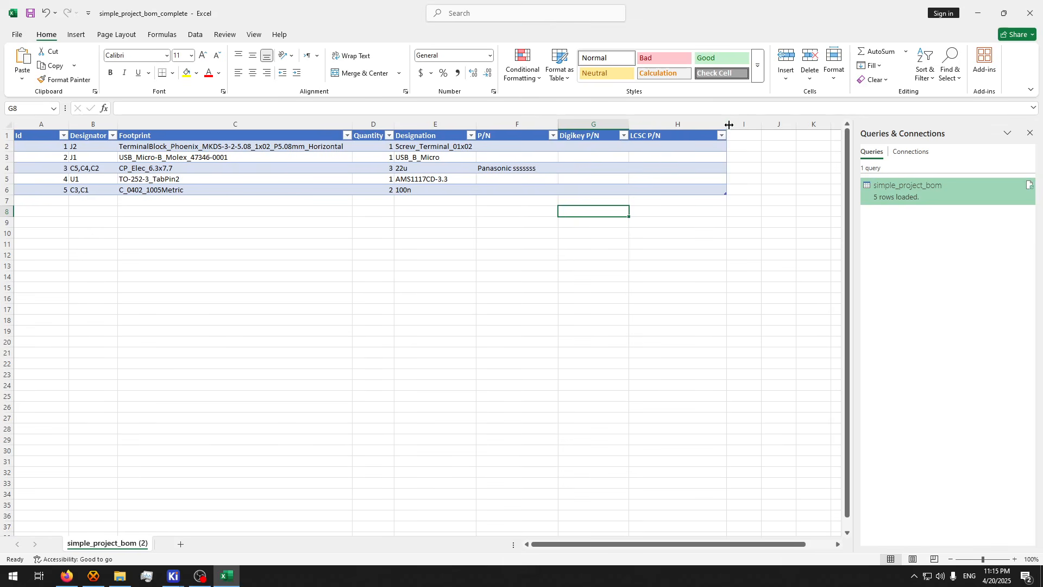
- Add a table column headed Alternative part number after LCSC P/N, close the Queries & Connections pane and widen the new column
click(752, 136)
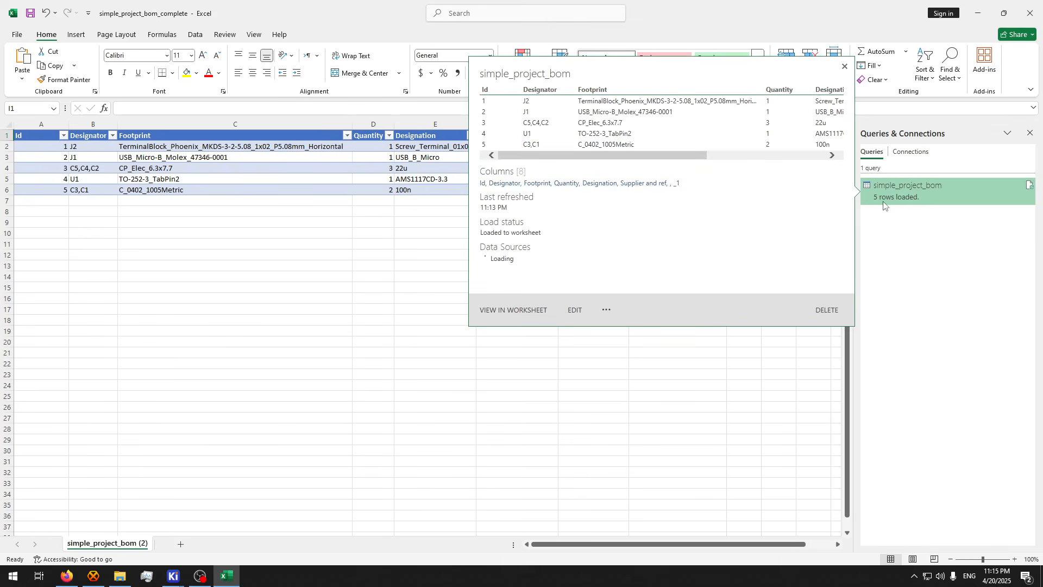
text(Alternative part num)
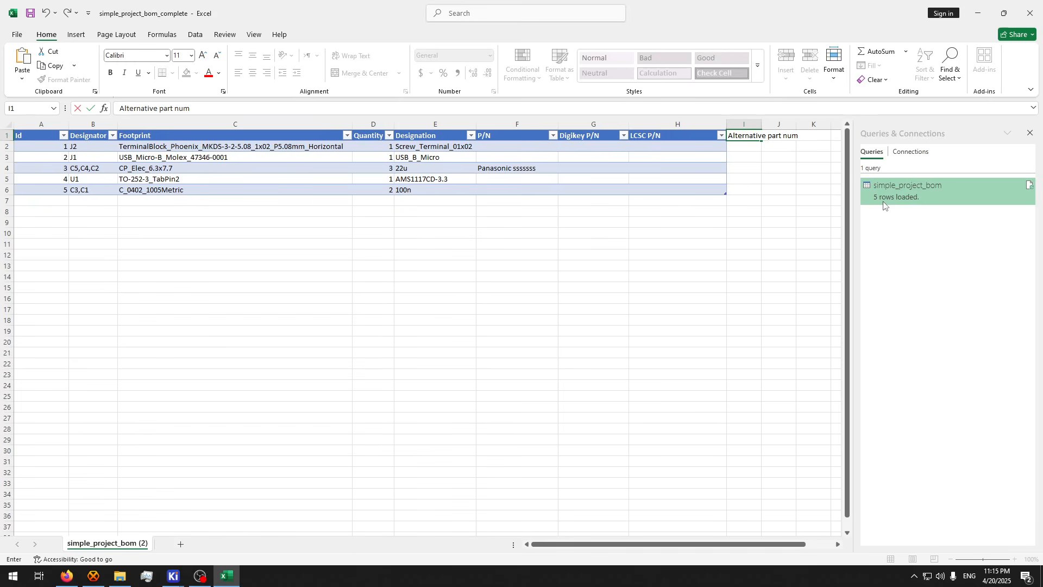
key(Return)
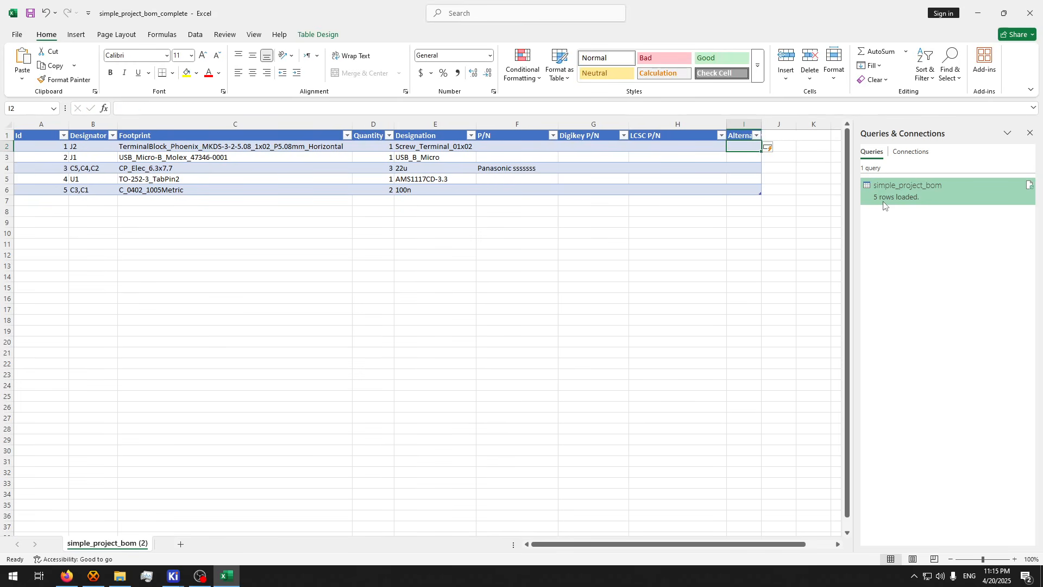
mouse_move(884, 205)
click(1031, 134)
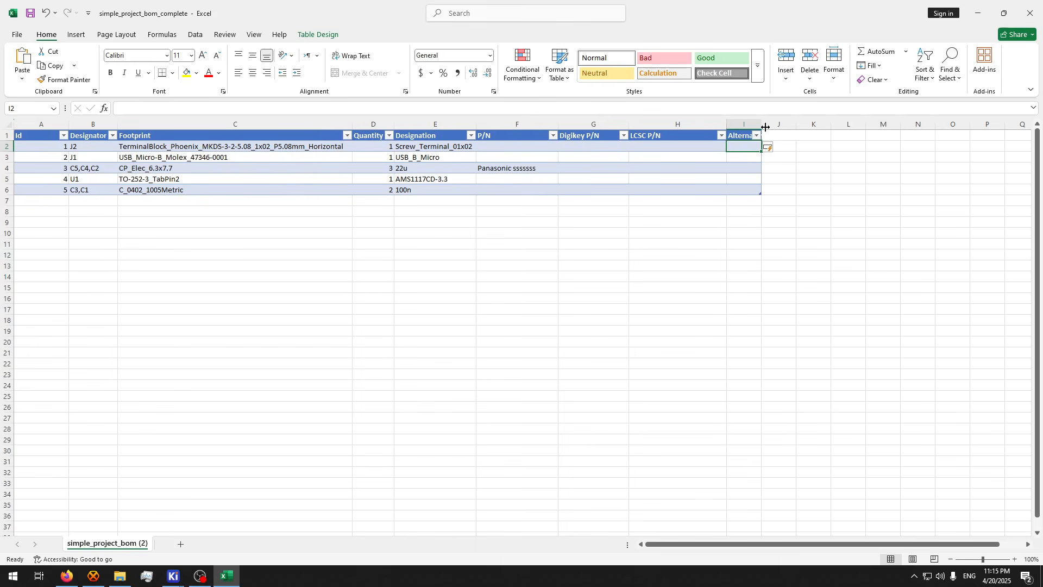
drag(766, 128, 884, 125)
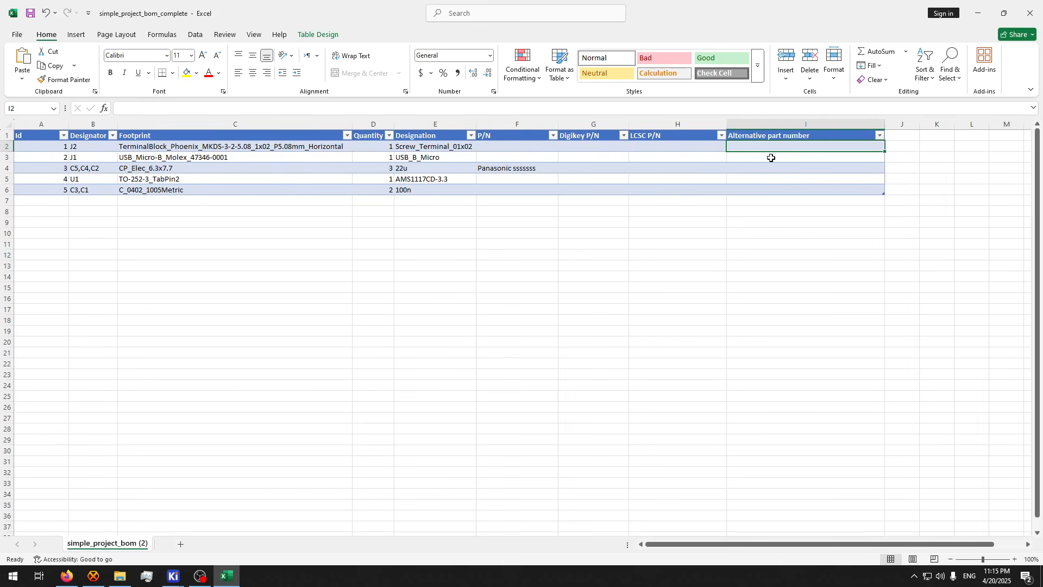
click(415, 218)
drag(520, 147, 519, 154)
click(435, 308)
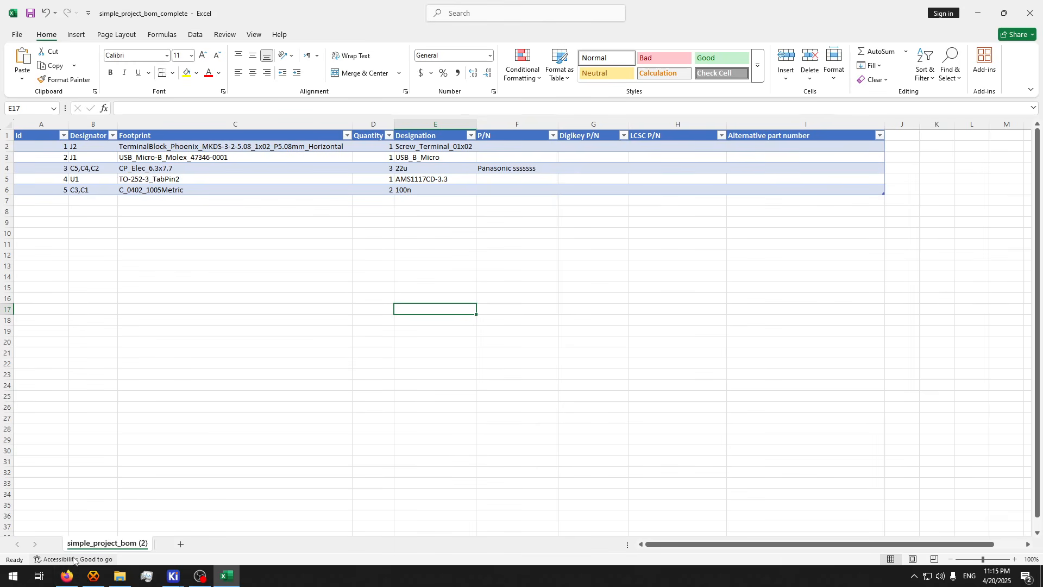
- Switch to Firefox and open LCSC's Multilayer Ceramic Capacitors MLCC - SMD/SMT category by way of the CL21A106KOQNNNE product page
click(71, 575)
click(514, 12)
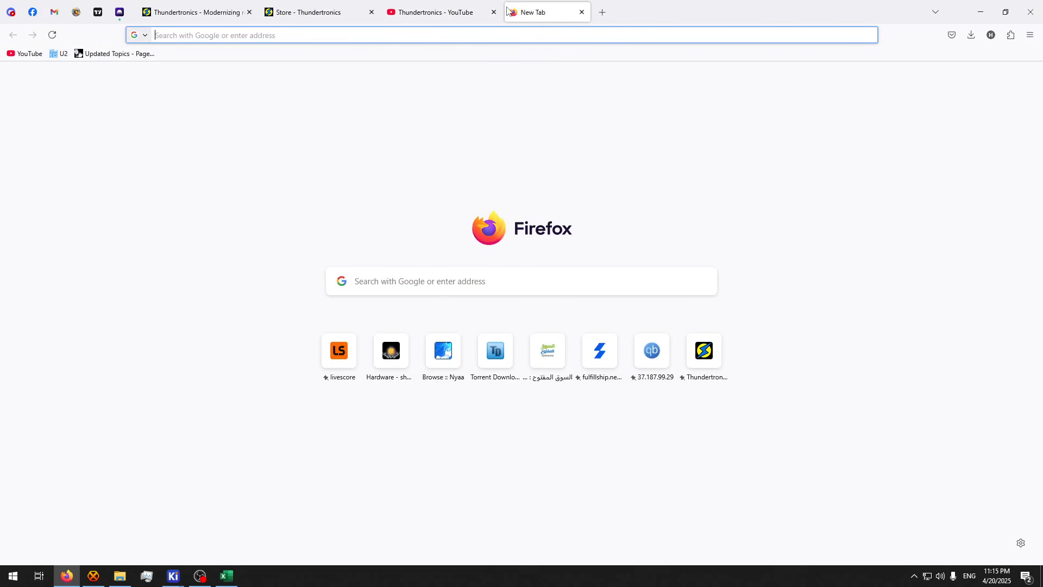
text(lcsc capac)
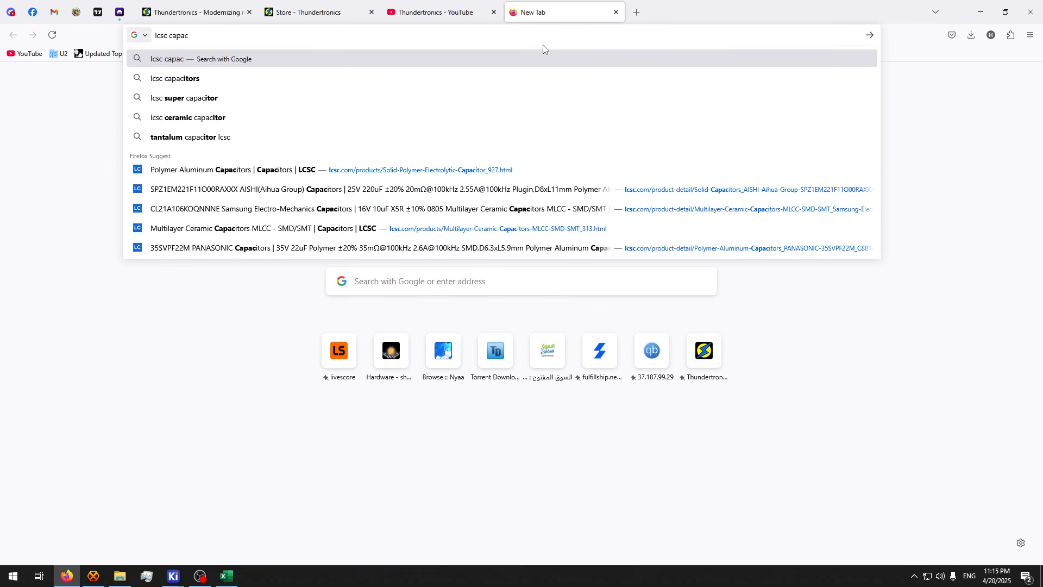
click(309, 209)
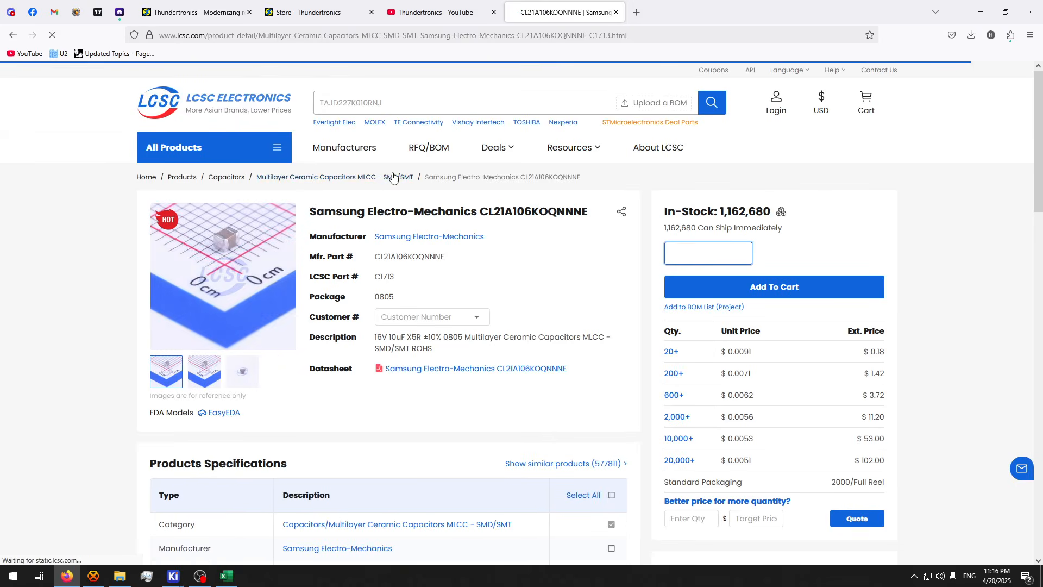
click(368, 178)
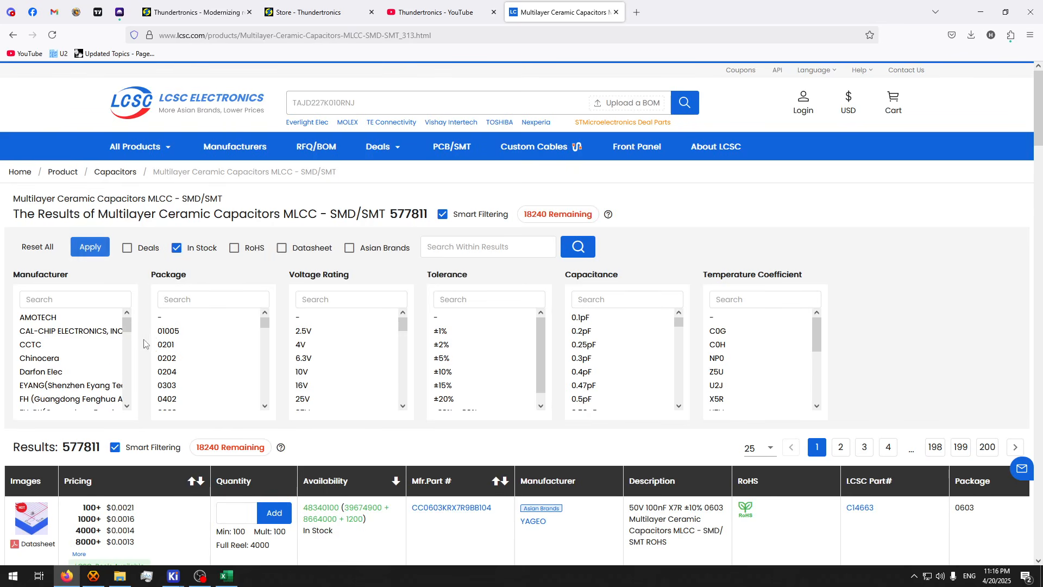
- Filter the ceramic capacitors by package 0402 and capacitance 100nF and apply the filters
click(175, 400)
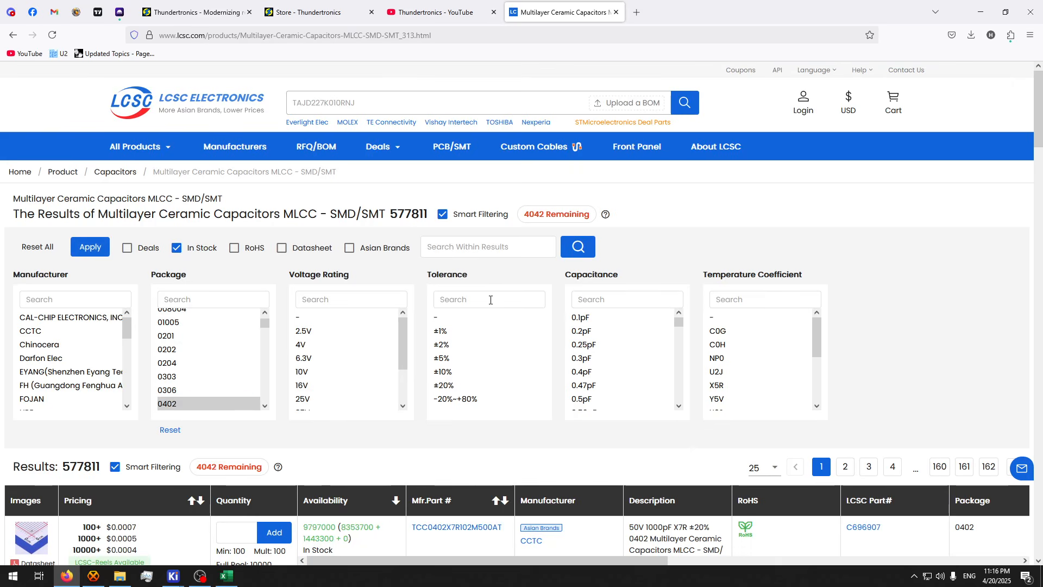
click(619, 297)
text(100n)
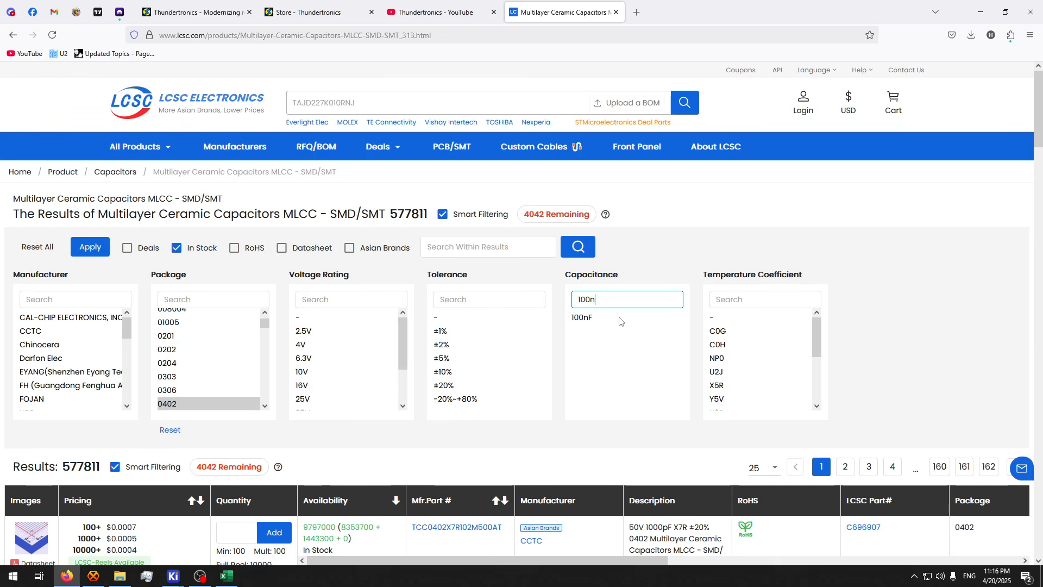
click(620, 319)
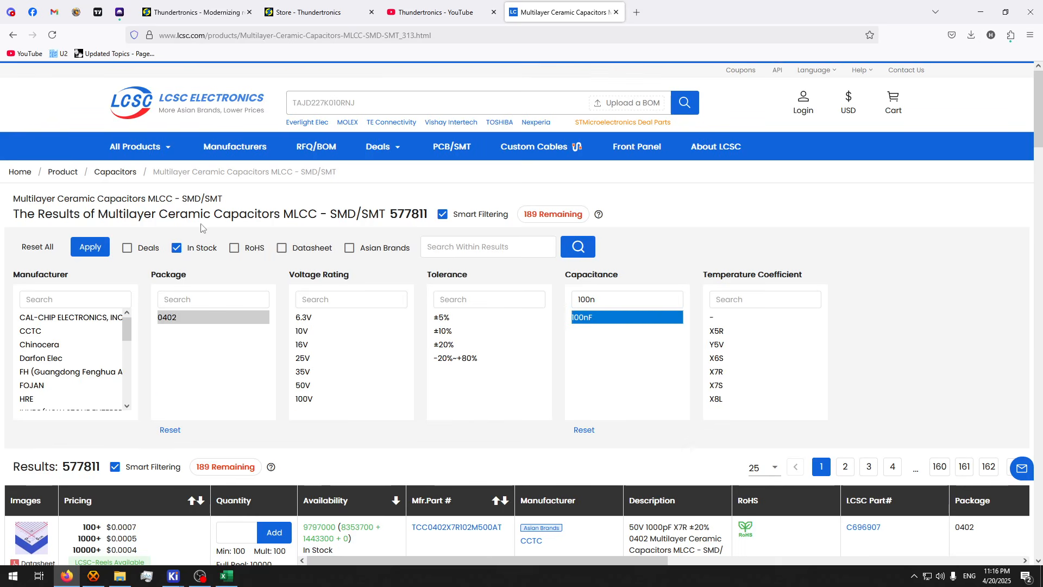
click(91, 247)
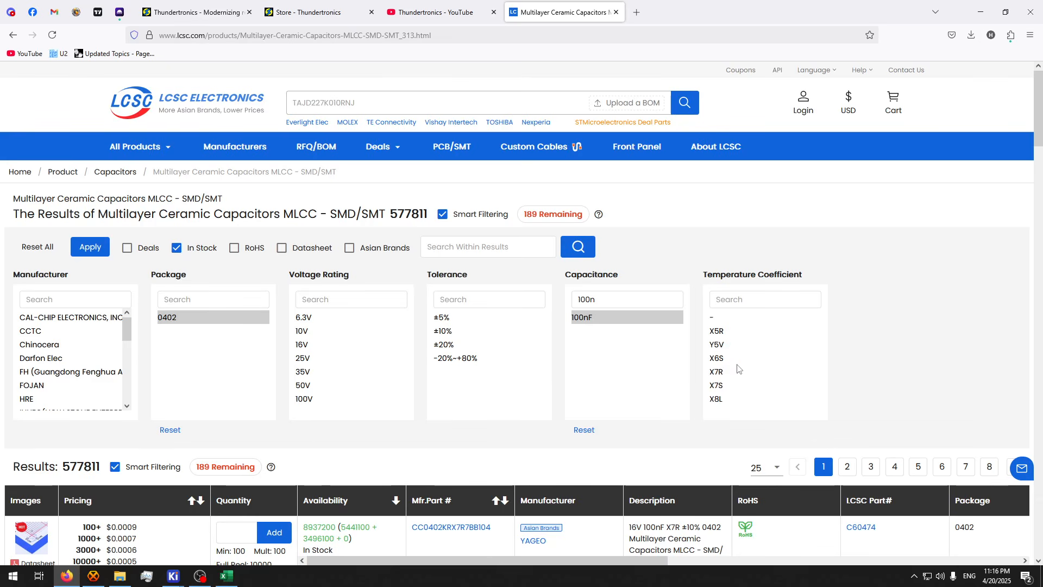
- Sort the filtered 0402 100nF capacitors by ascending price and open the YAGEO CC0402KRX7R7BB104 product page
scroll(456, 388, down, 2)
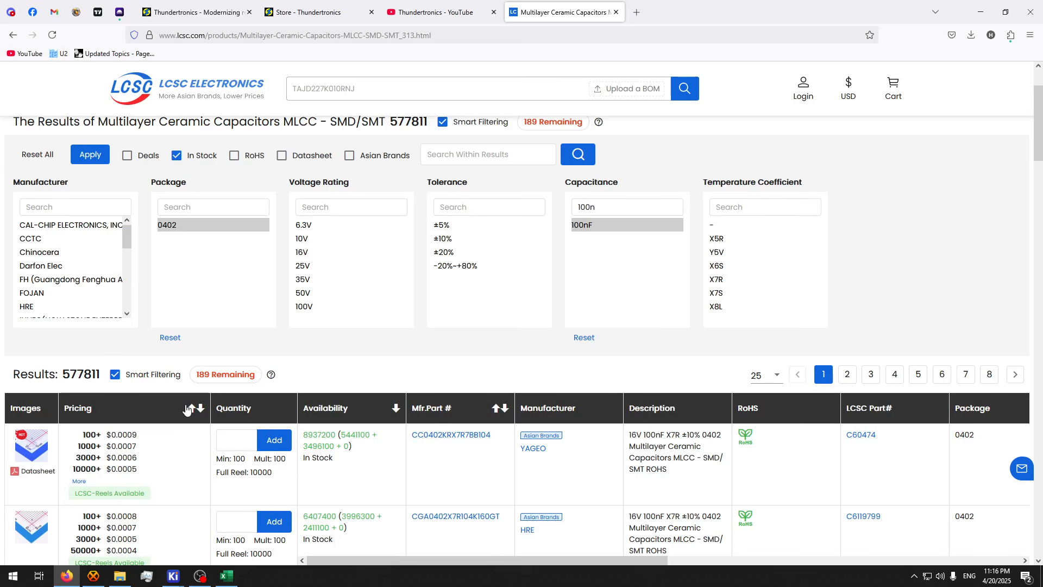
scroll(372, 349, down, 5)
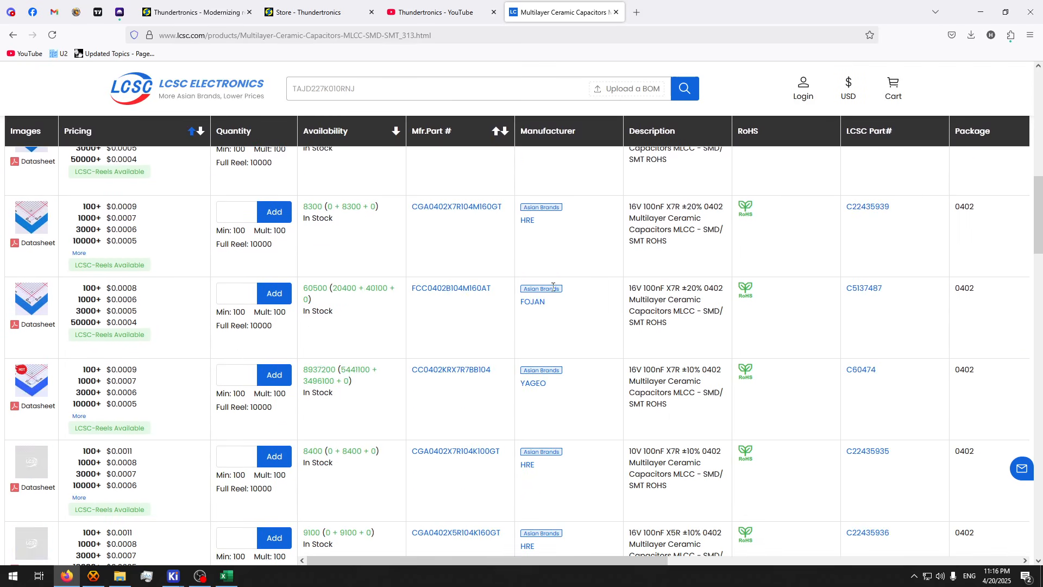
scroll(549, 261, down, 1)
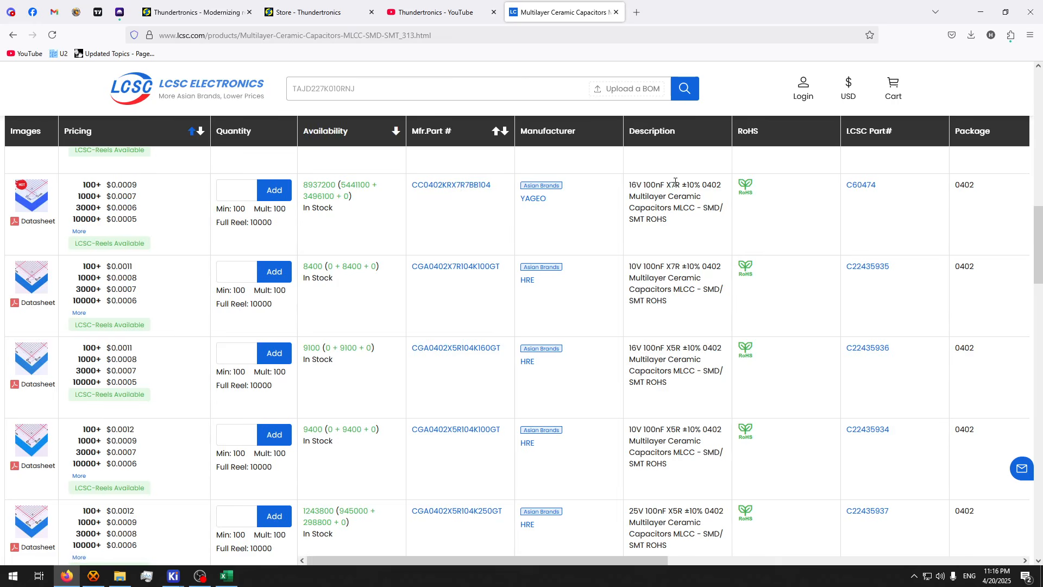
click(450, 186)
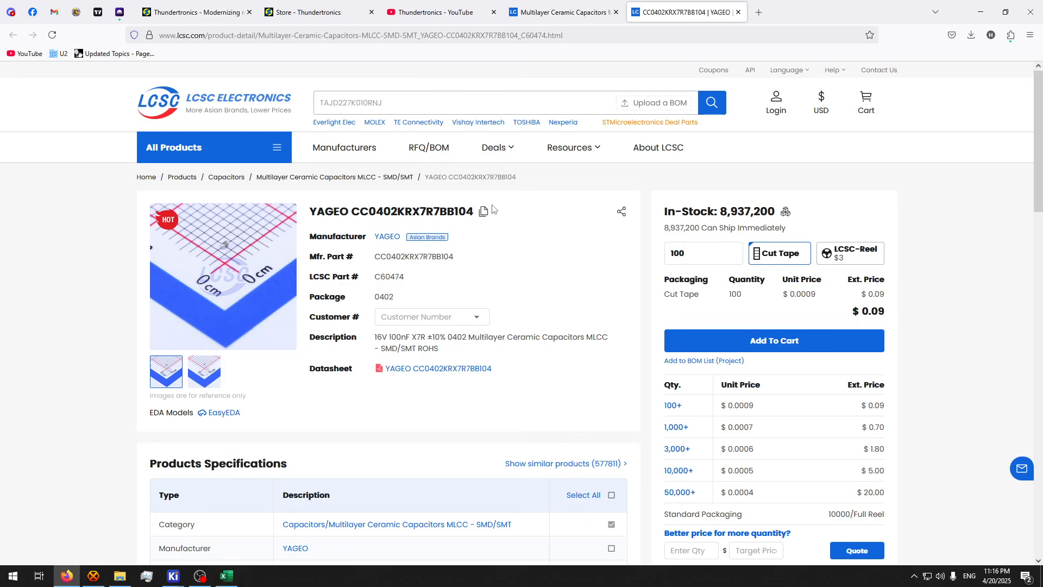
- Switch to Excel, enter YAGEO CC0402KRX7R7BB104 as the P/N for C3,C1 and fit the column width to its contents
click(238, 580)
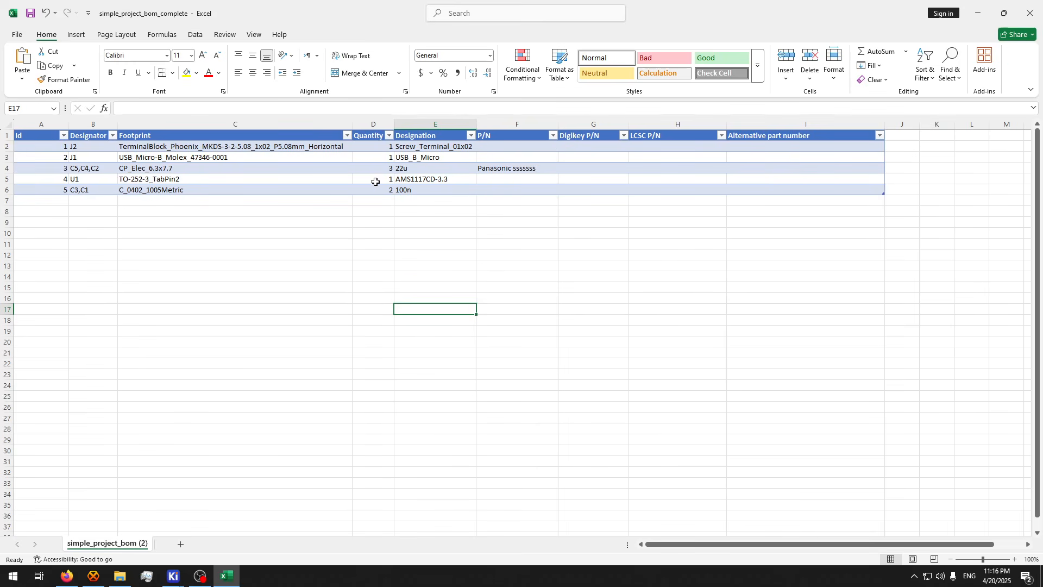
click(543, 190)
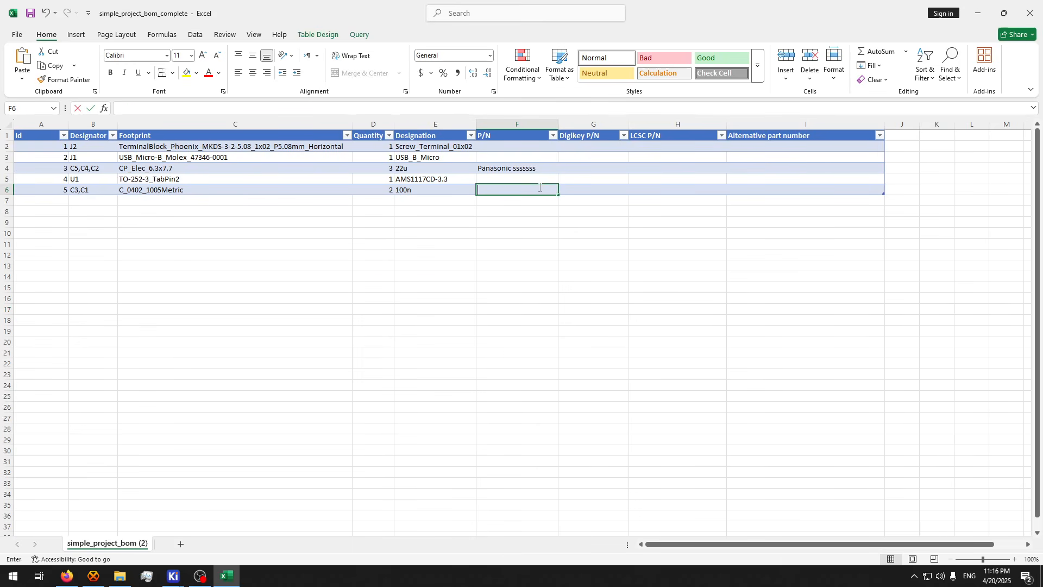
text(YAGEO CC0402KRX7R7BB104)
click(492, 221)
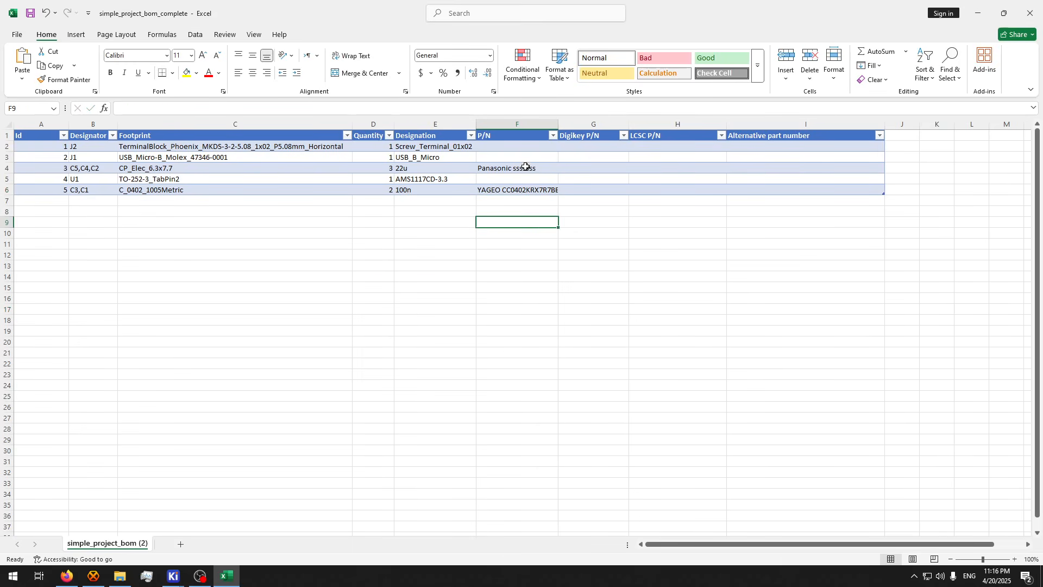
double_click(558, 124)
- Copy the capacitor's LCSC part number from its product page and enter C60474 as the LCSC P/N for C3,C1
click(223, 575)
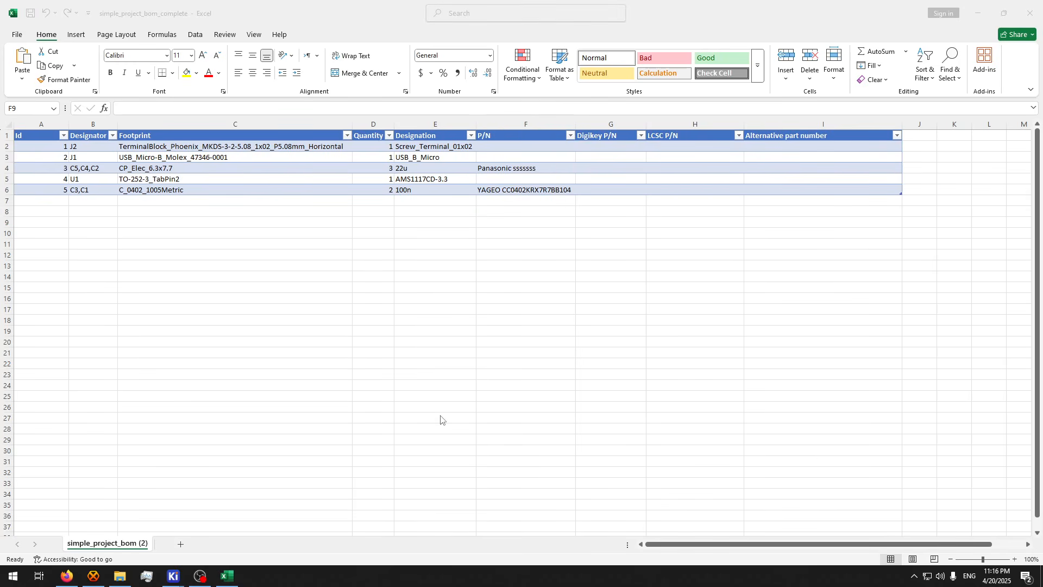
click(60, 579)
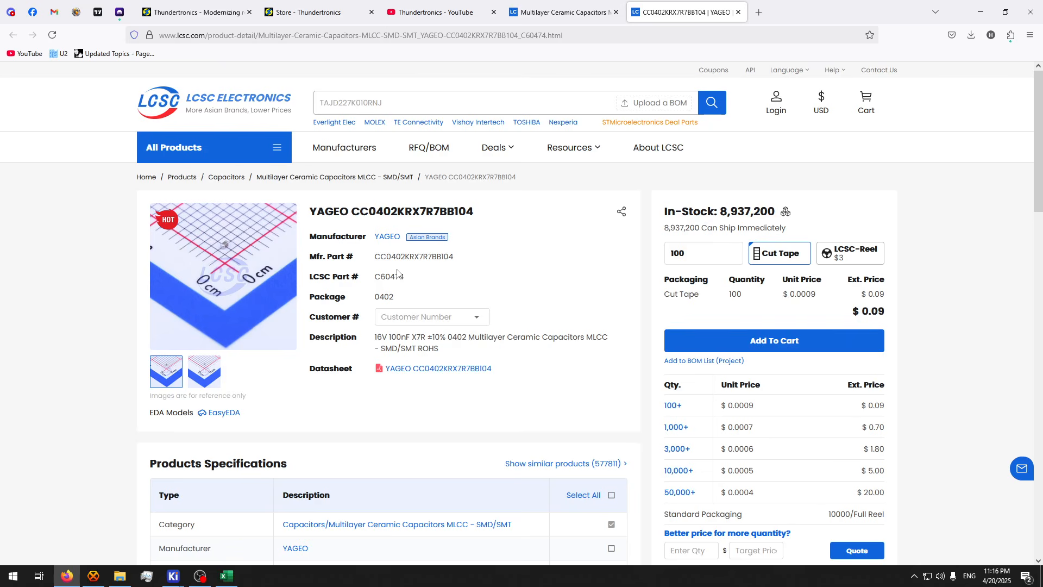
click(226, 576)
click(686, 191)
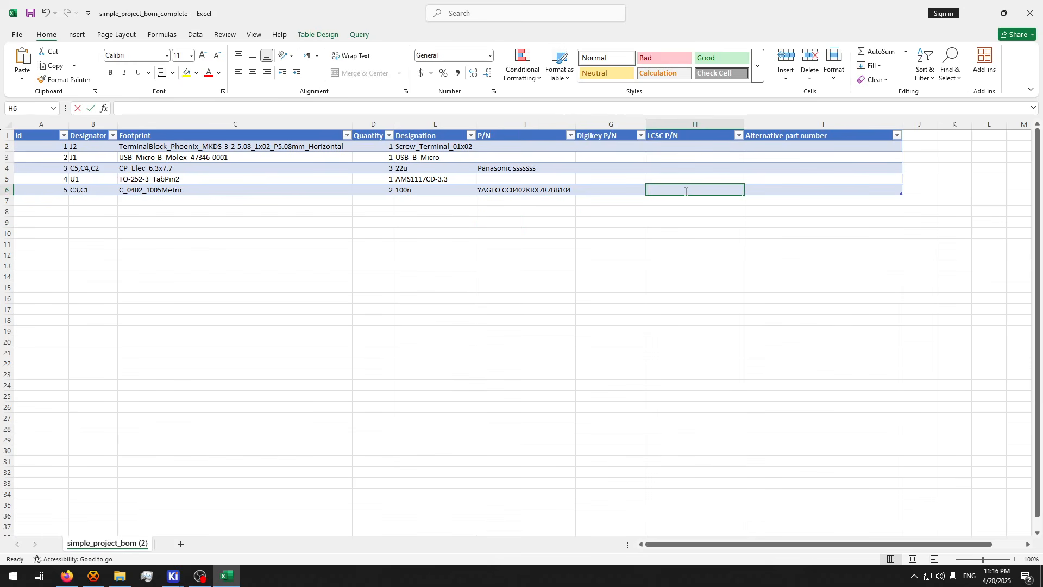
text(C60474)
key(ctrl+Return)
- Switch to Firefox, search Google for YAGEO CC0402KRX7R7BB104 in a new tab and open its DigiKey product page
click(222, 576)
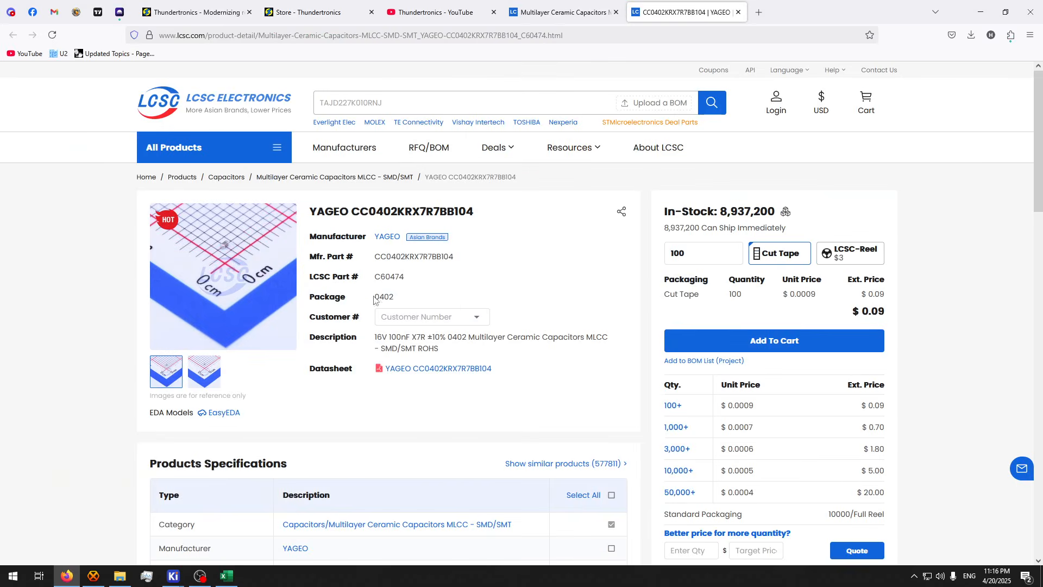
mouse_move(459, 212)
click(480, 212)
click(759, 12)
key(ctrl+v)
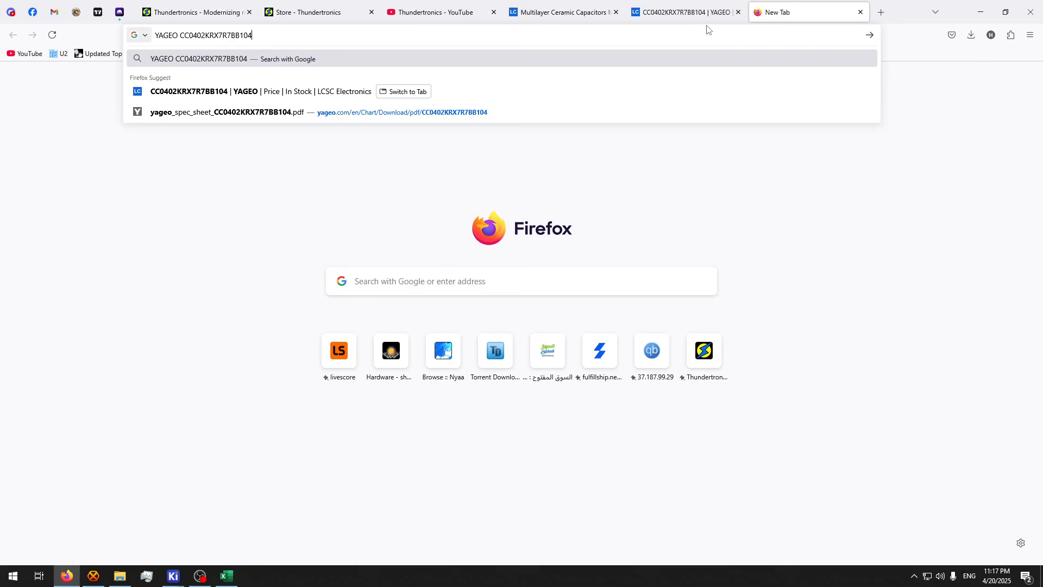
key(Return)
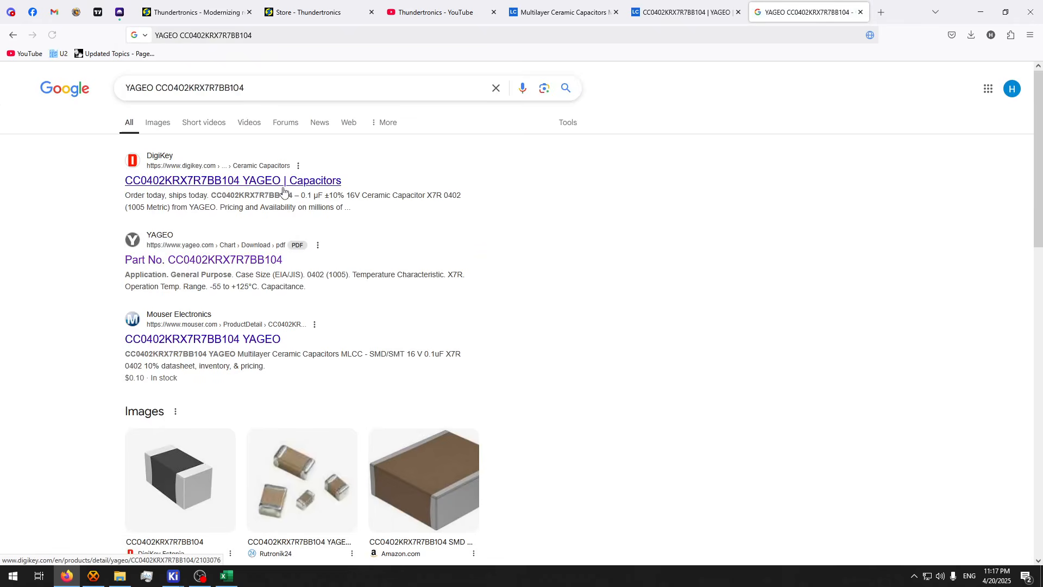
click(265, 180)
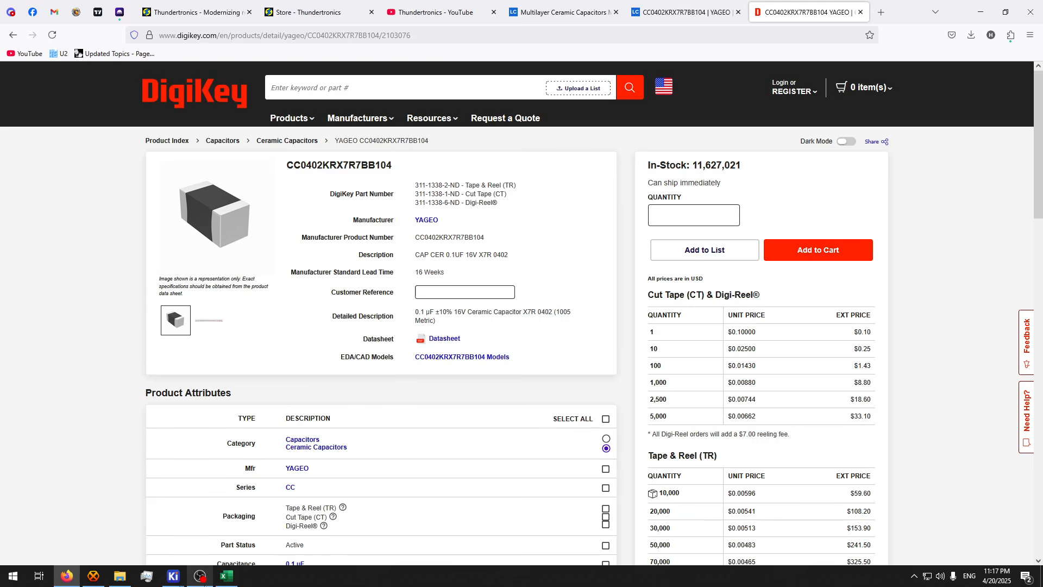
- Enter the cut tape number 311-1338-1-ND as the Digikey P/N for C3,C1 in Excel, then close the workbook
click(234, 580)
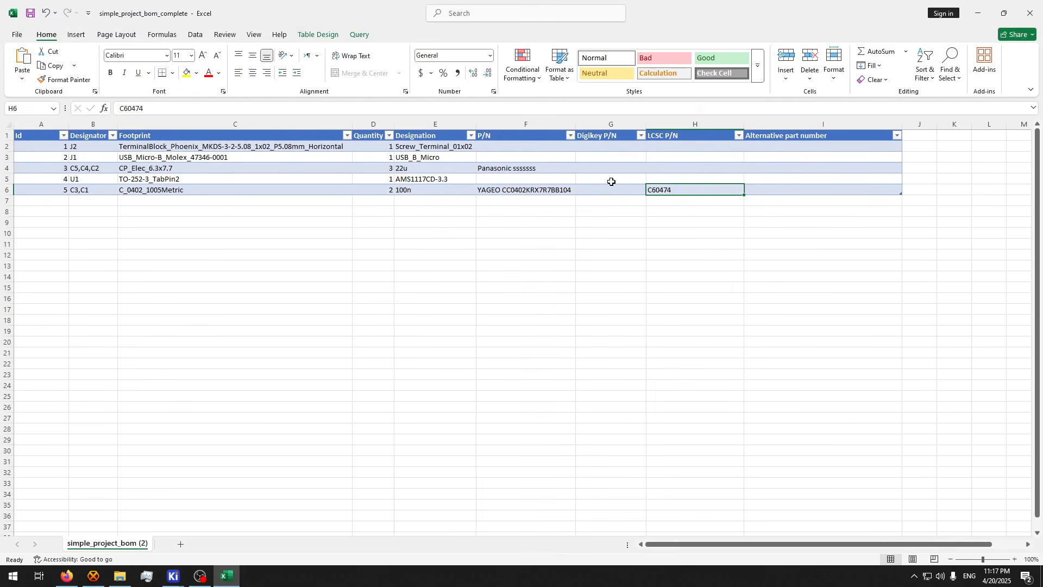
click(611, 186)
key(ctrl+v)
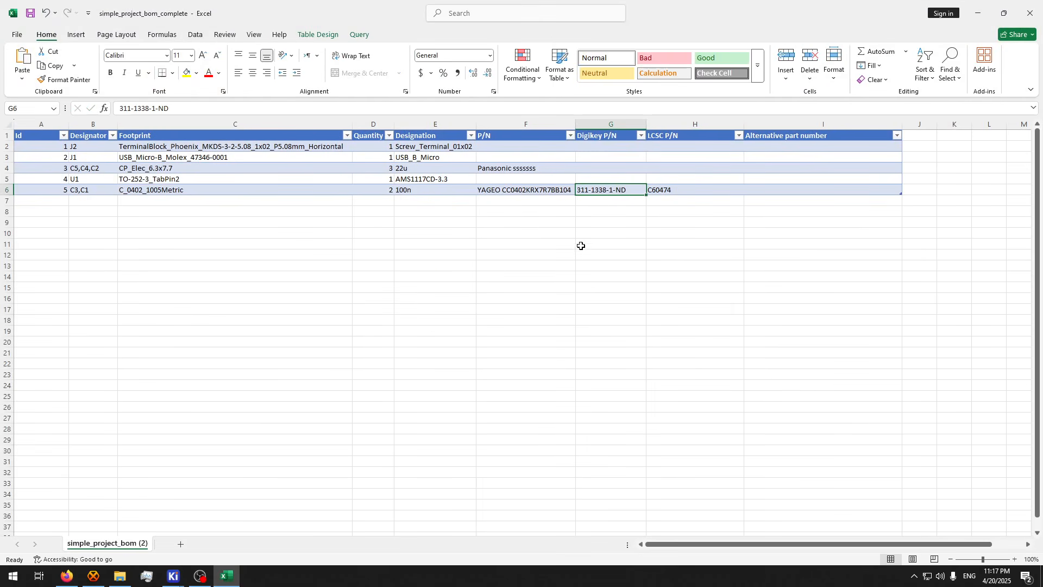
click(577, 249)
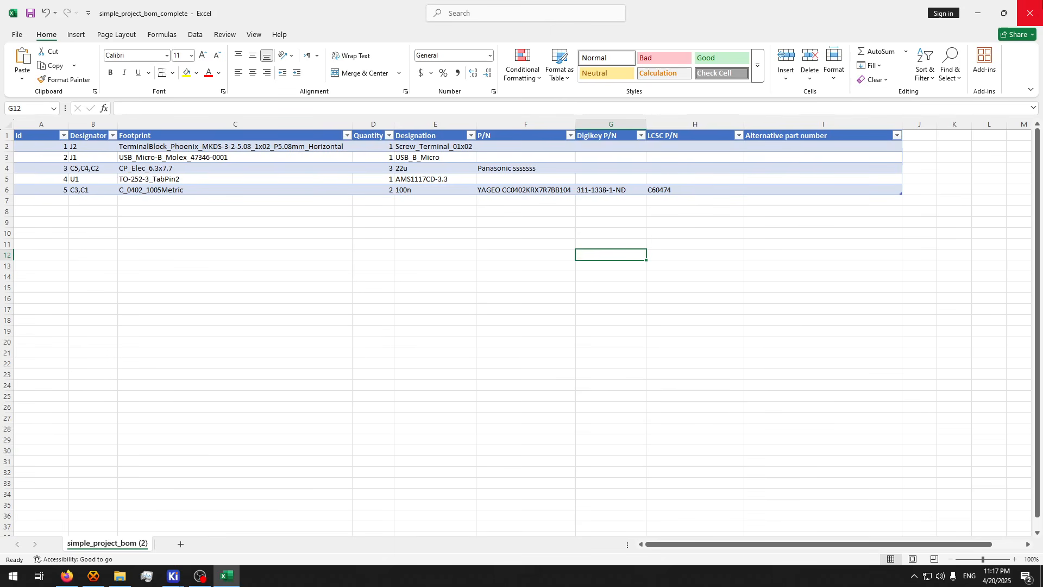
click(1030, 12)
- Switch to KiCad's PCB Editor and view the whole simple_project board
mouse_move(173, 576)
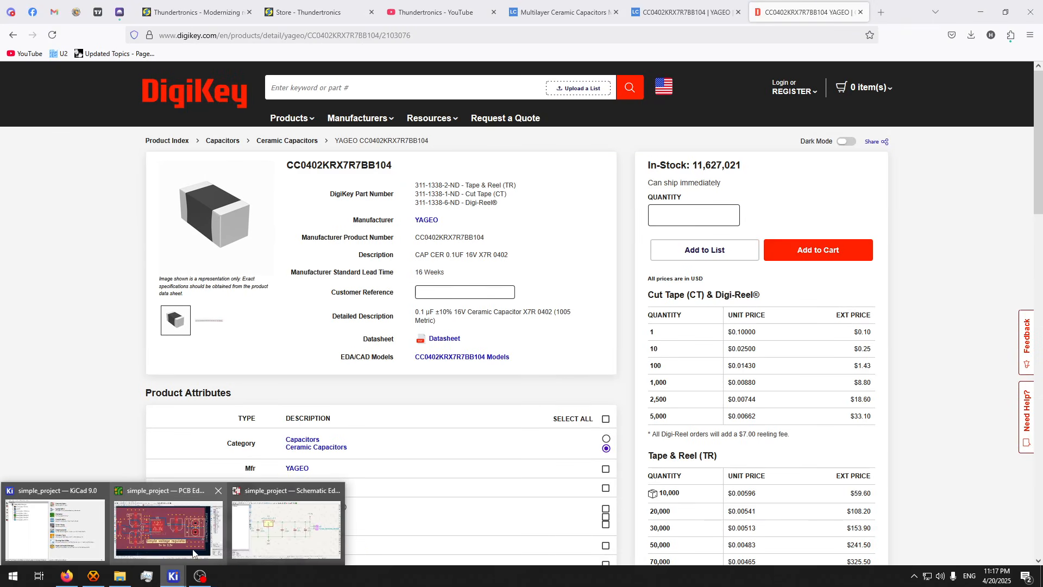
click(203, 541)
scroll(472, 299, down, 4)
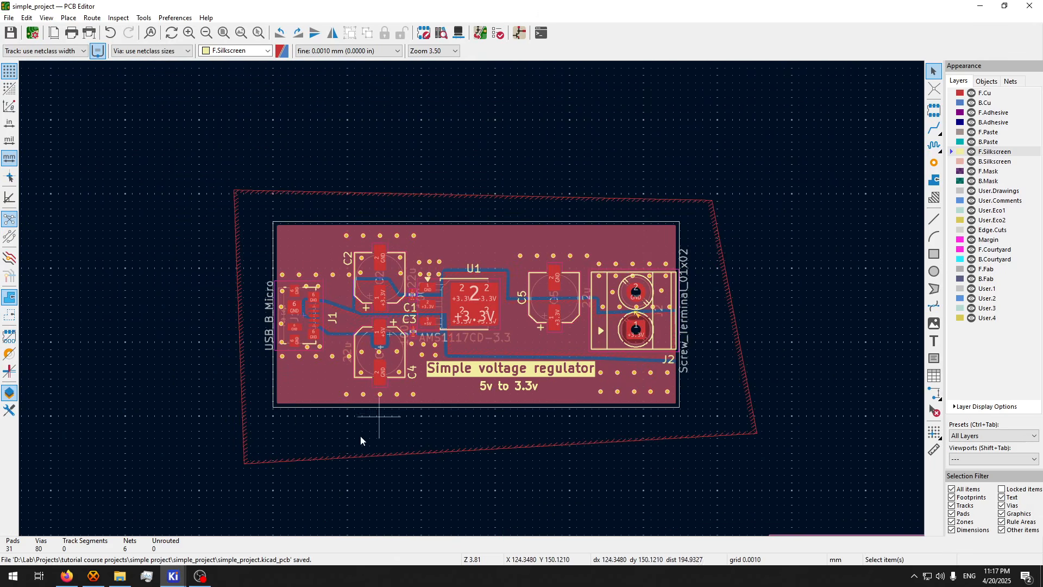
- Switch to File Explorer, check the gerbers folder's files and compress the folder into gerbers.zip with 7-Zip
click(120, 576)
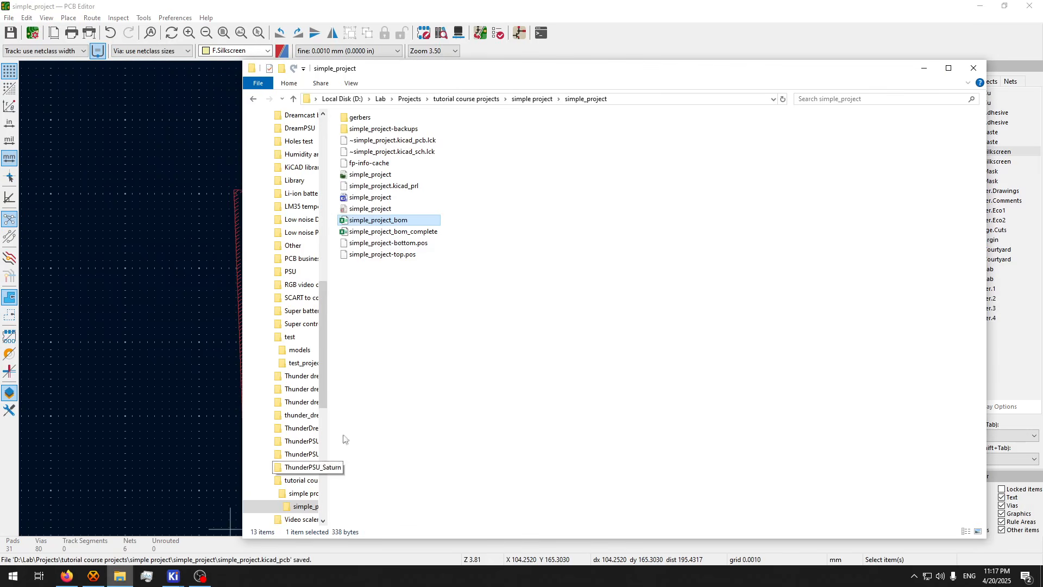
double_click(360, 118)
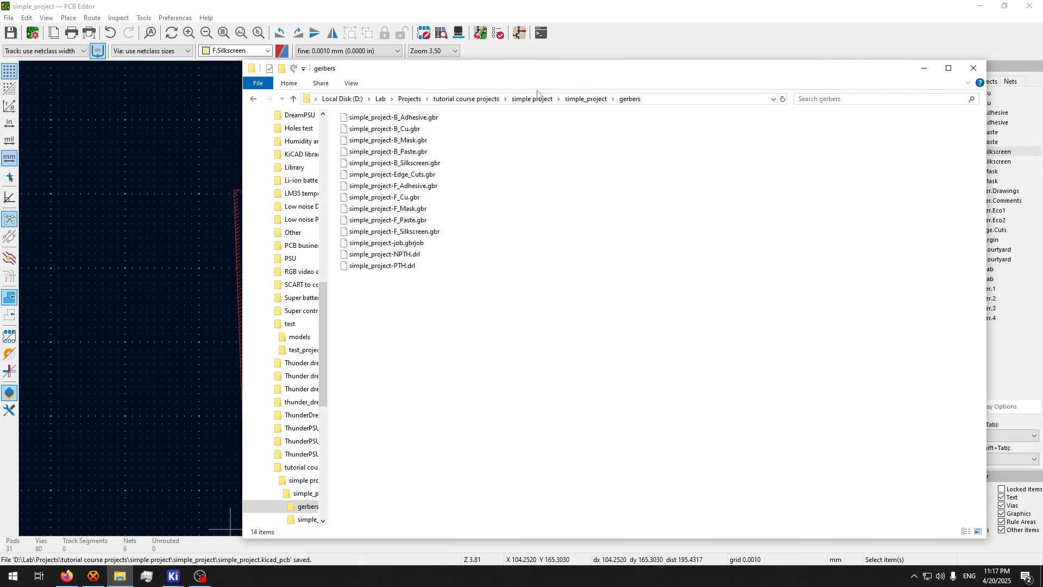
click(586, 99)
right_click(356, 121)
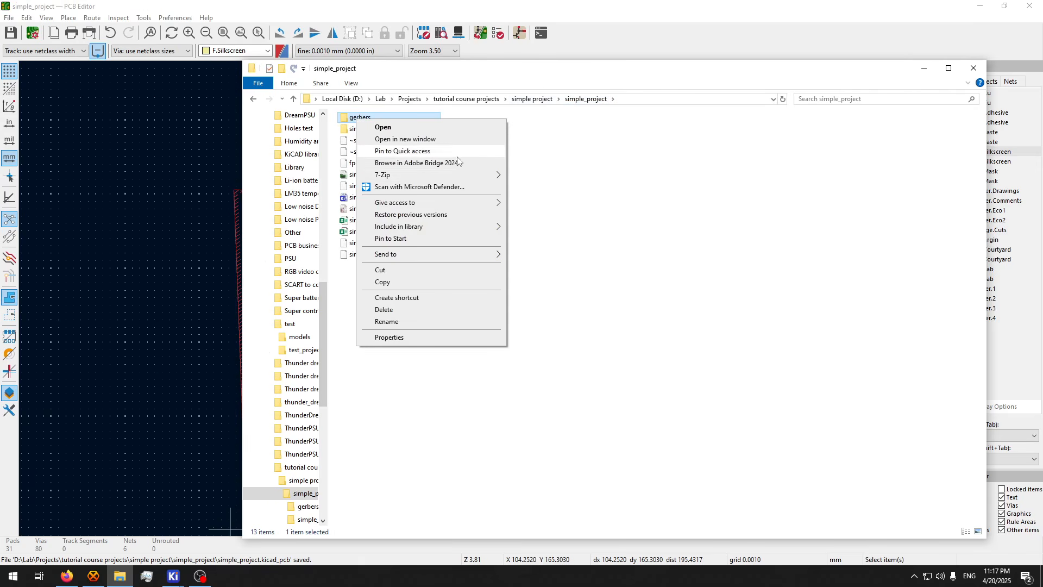
mouse_move(435, 174)
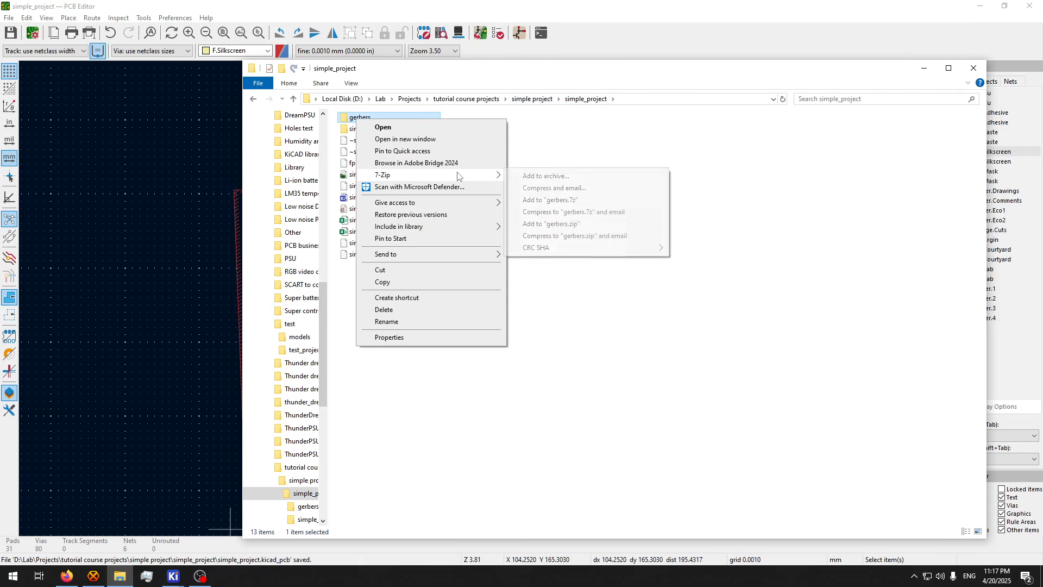
click(577, 227)
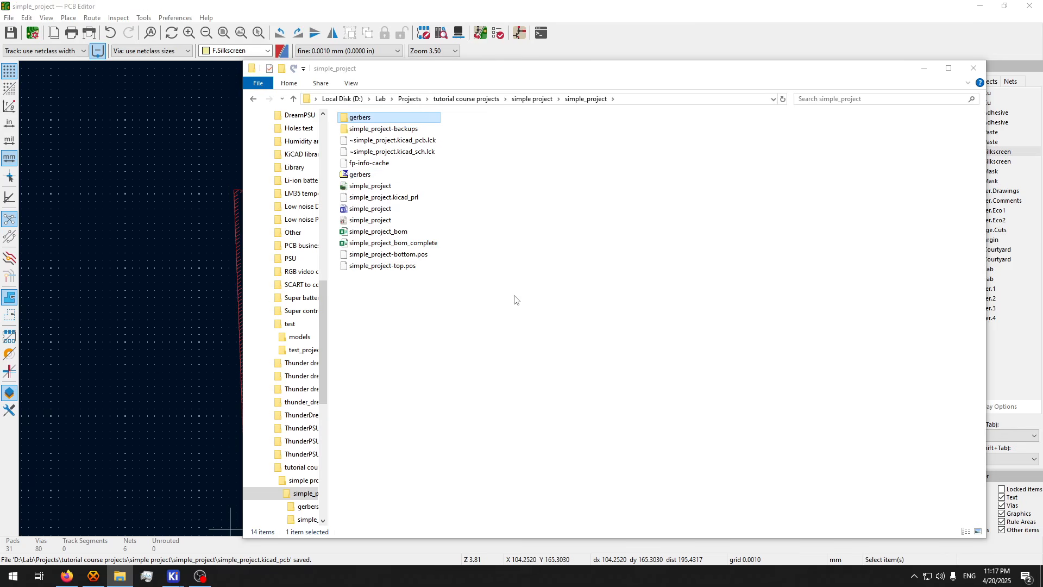
- View the board in KiCad's 3D Viewer with raytracing from several angles, then bring up the project manager
click(407, 4)
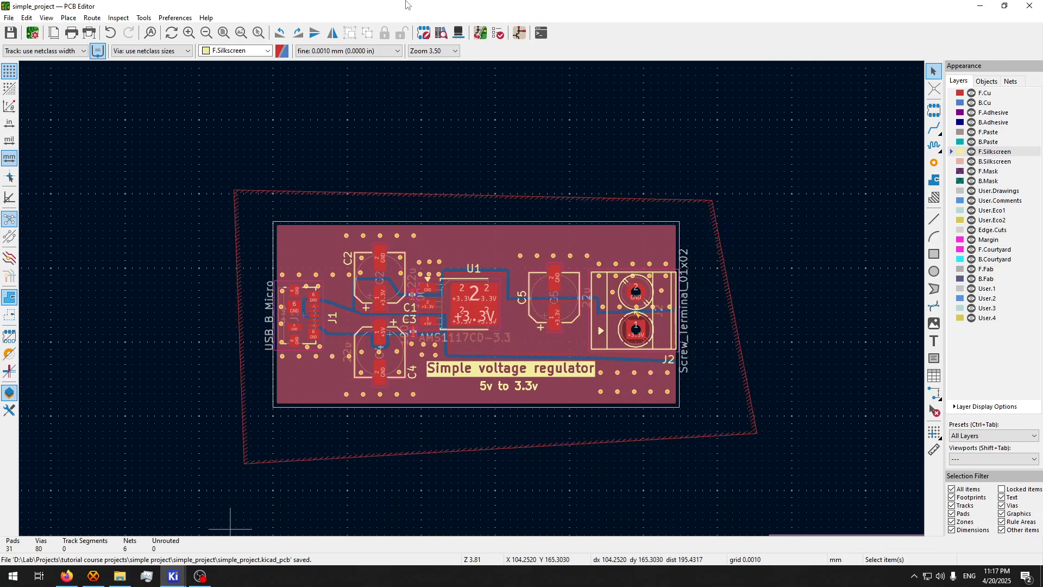
key(alt+3)
drag(388, 325, 402, 424)
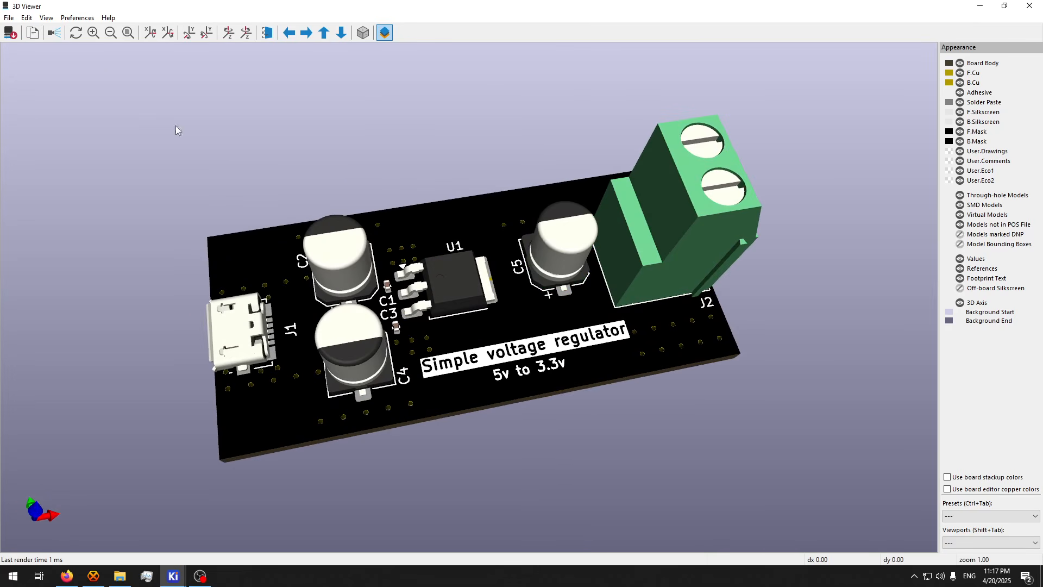
click(54, 32)
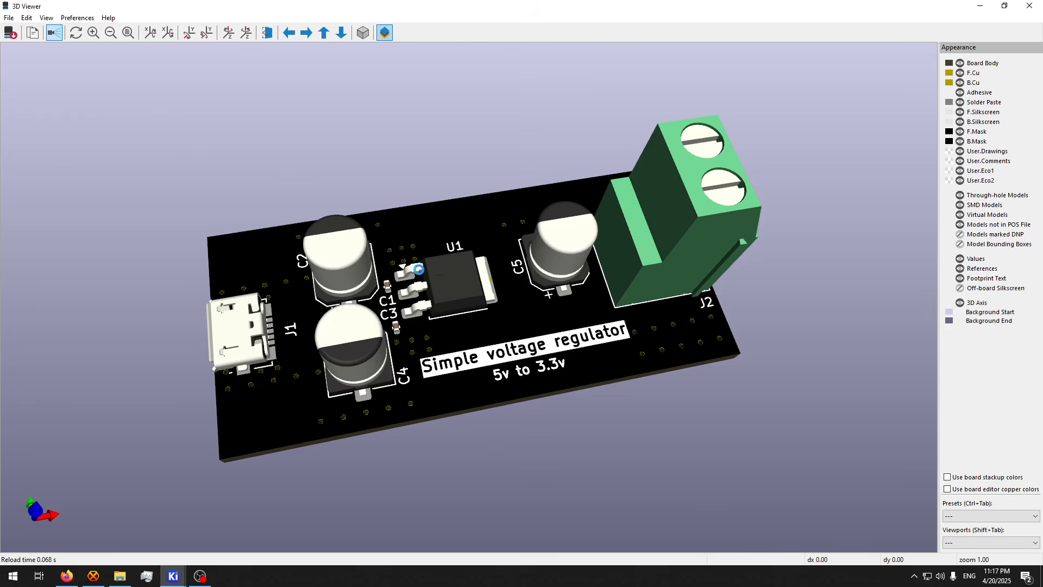
mouse_move(518, 318)
mouse_down()
mouse_move(489, 391)
mouse_move(444, 398)
mouse_up()
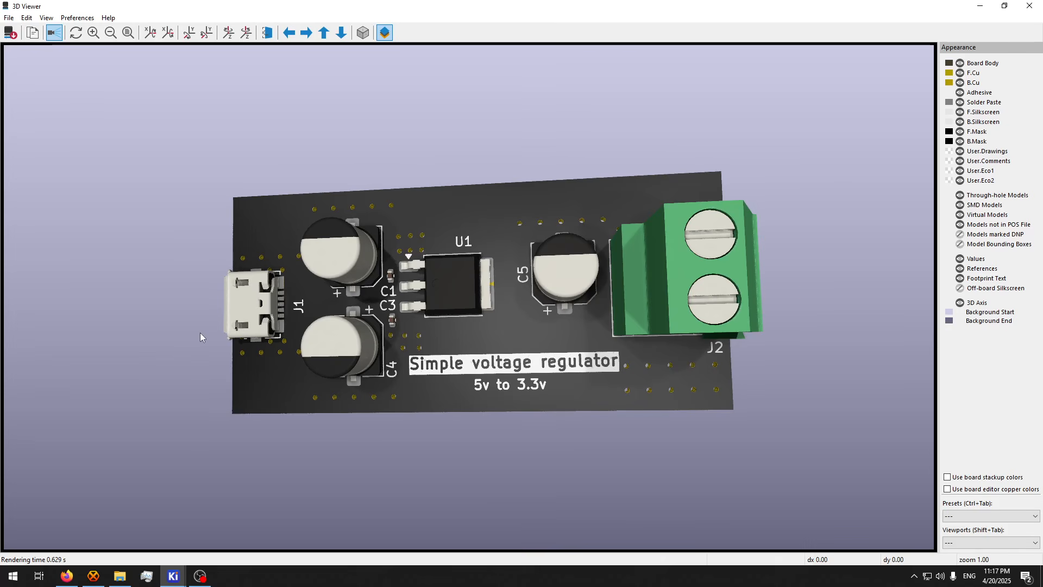
drag(595, 315, 666, 293)
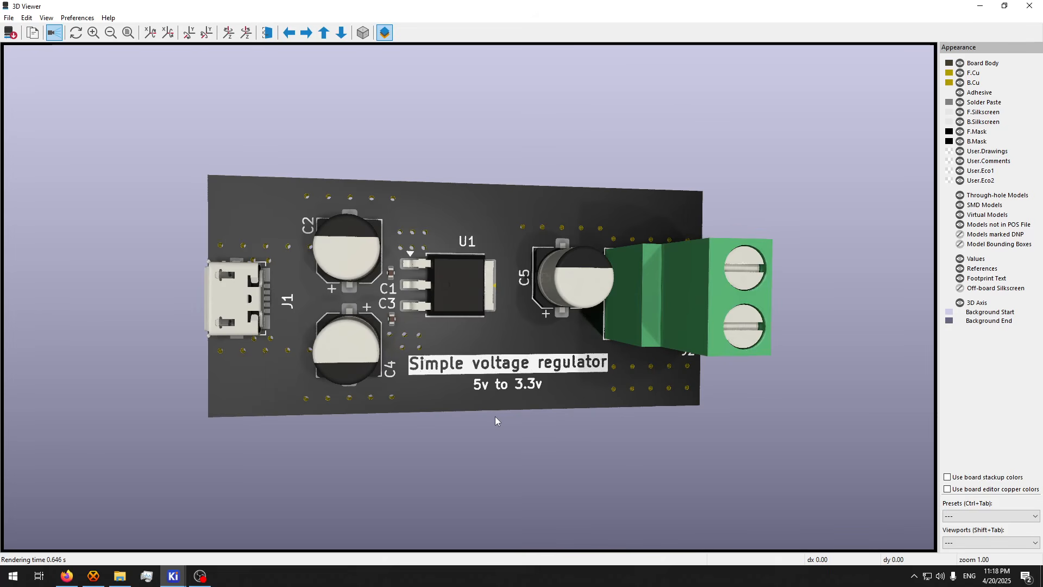
drag(599, 462, 333, 443)
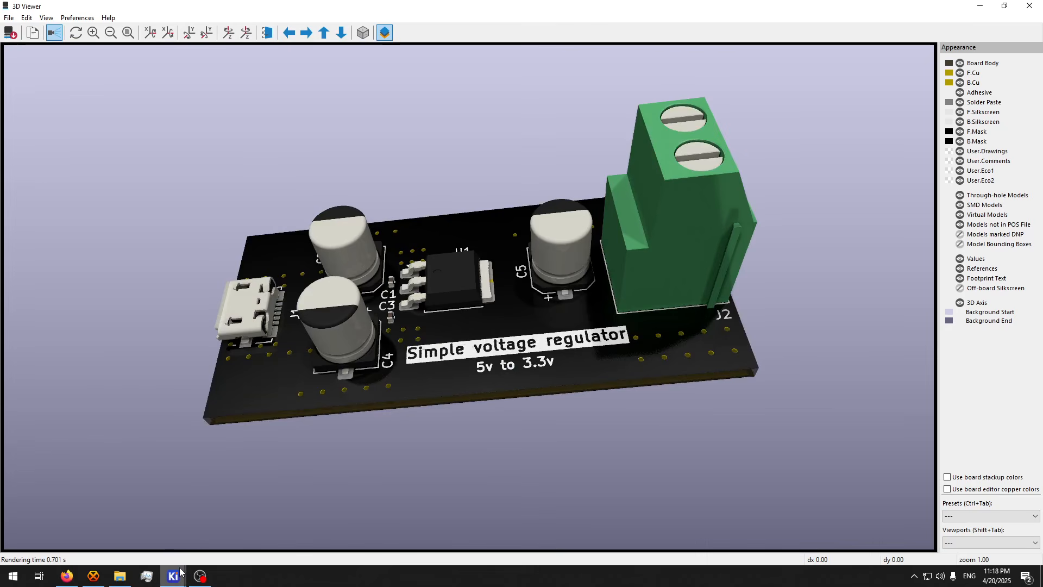
mouse_move(173, 576)
click(65, 530)
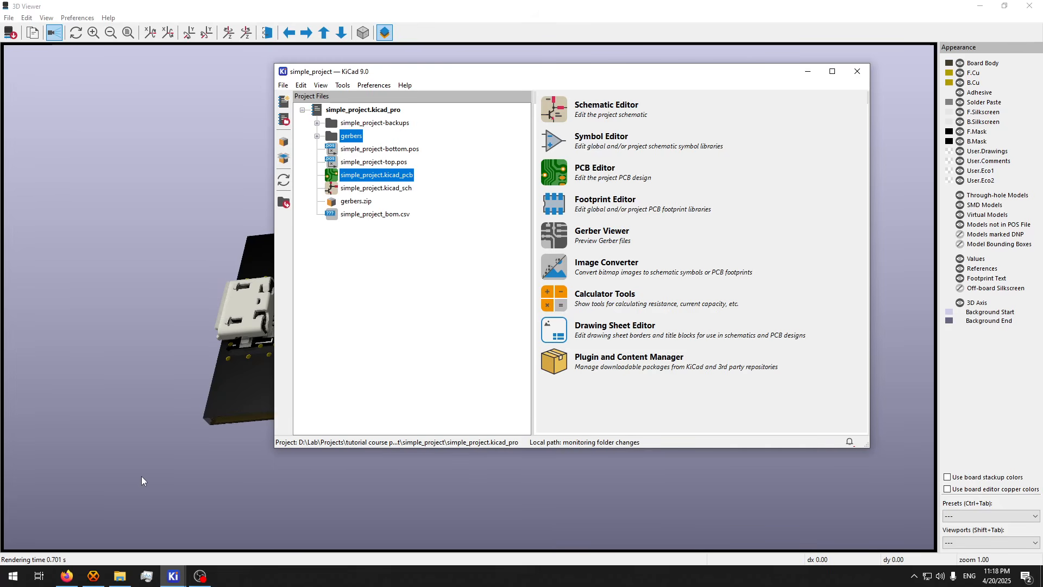
- Switch to Firefox and view the Thundertronics home page, its store page and its YouTube channel
click(67, 576)
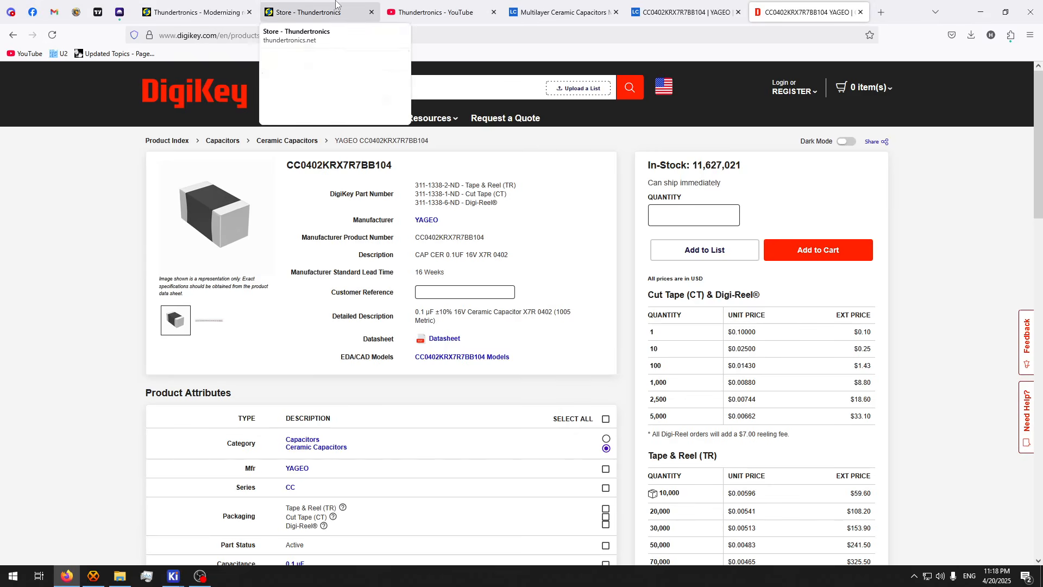
click(304, 12)
click(196, 12)
scroll(314, 291, down, 3)
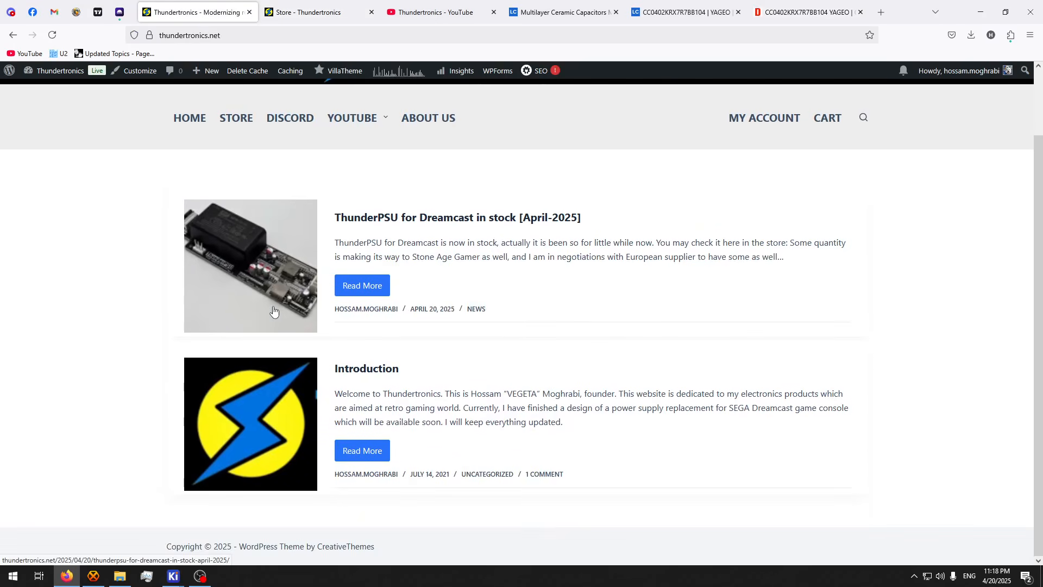
scroll(326, 261, up, 3)
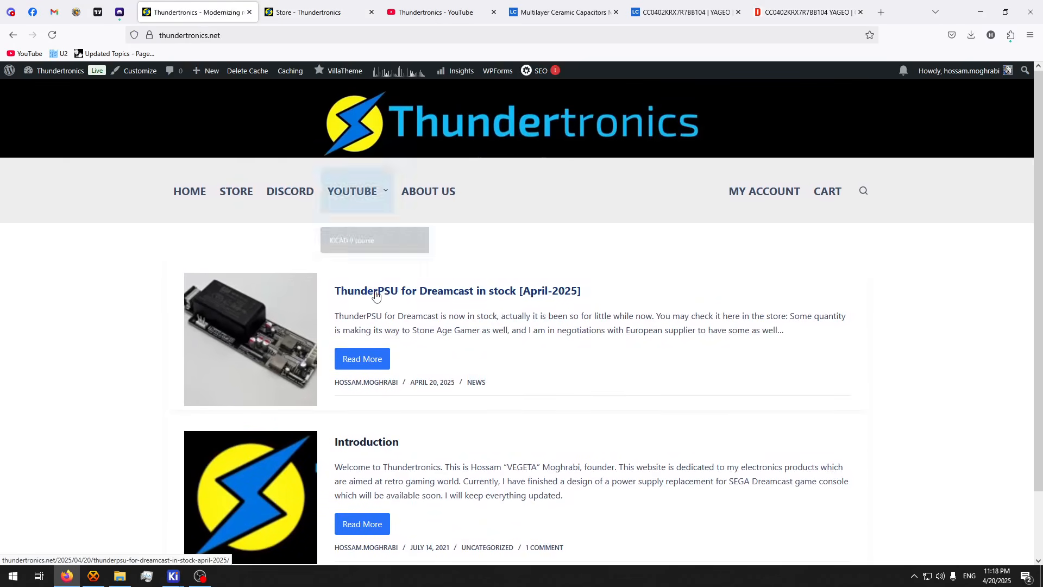
click(342, 6)
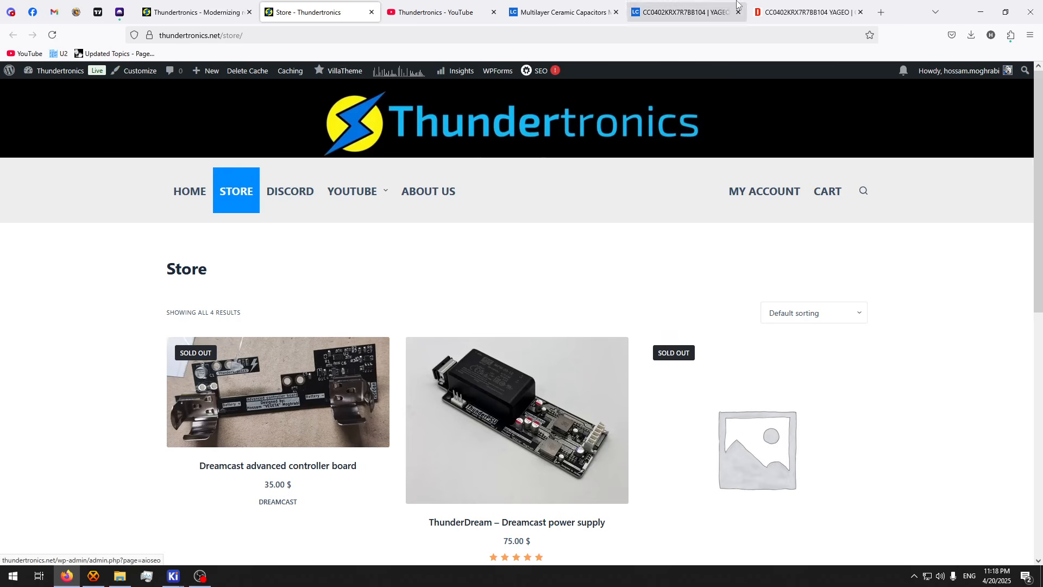
click(434, 10)
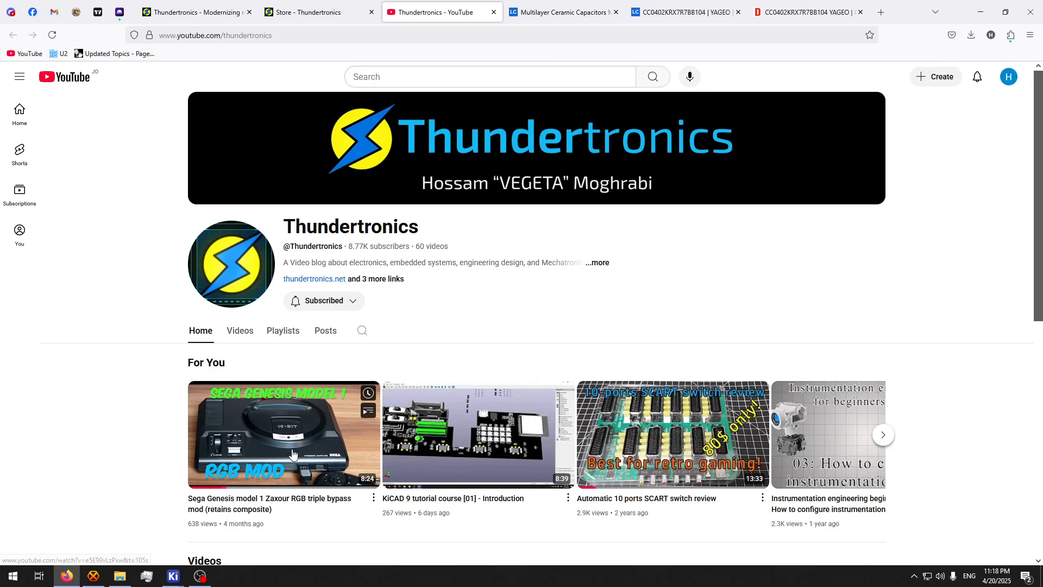
click(201, 576)
click(201, 576)
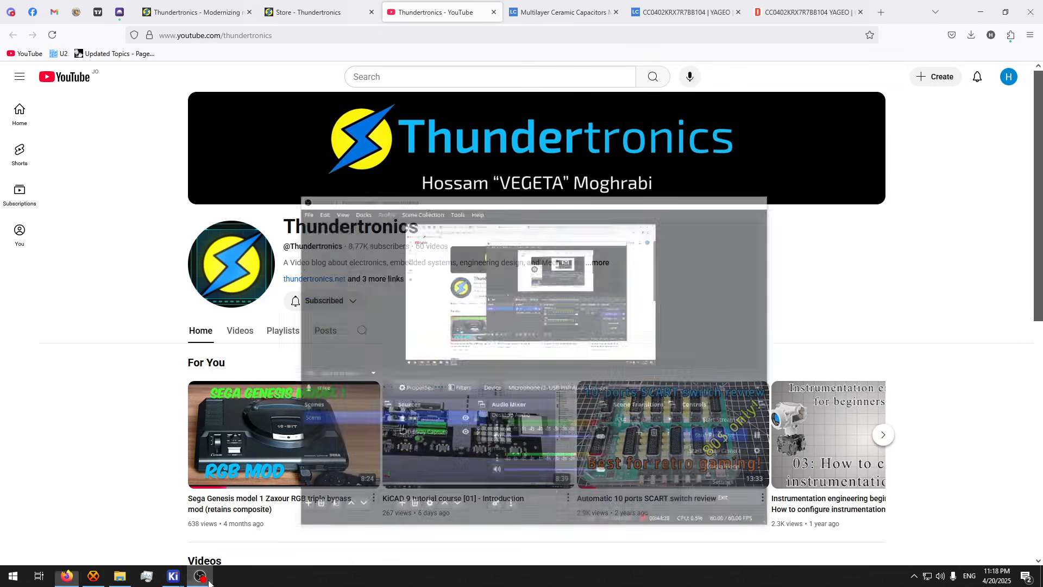